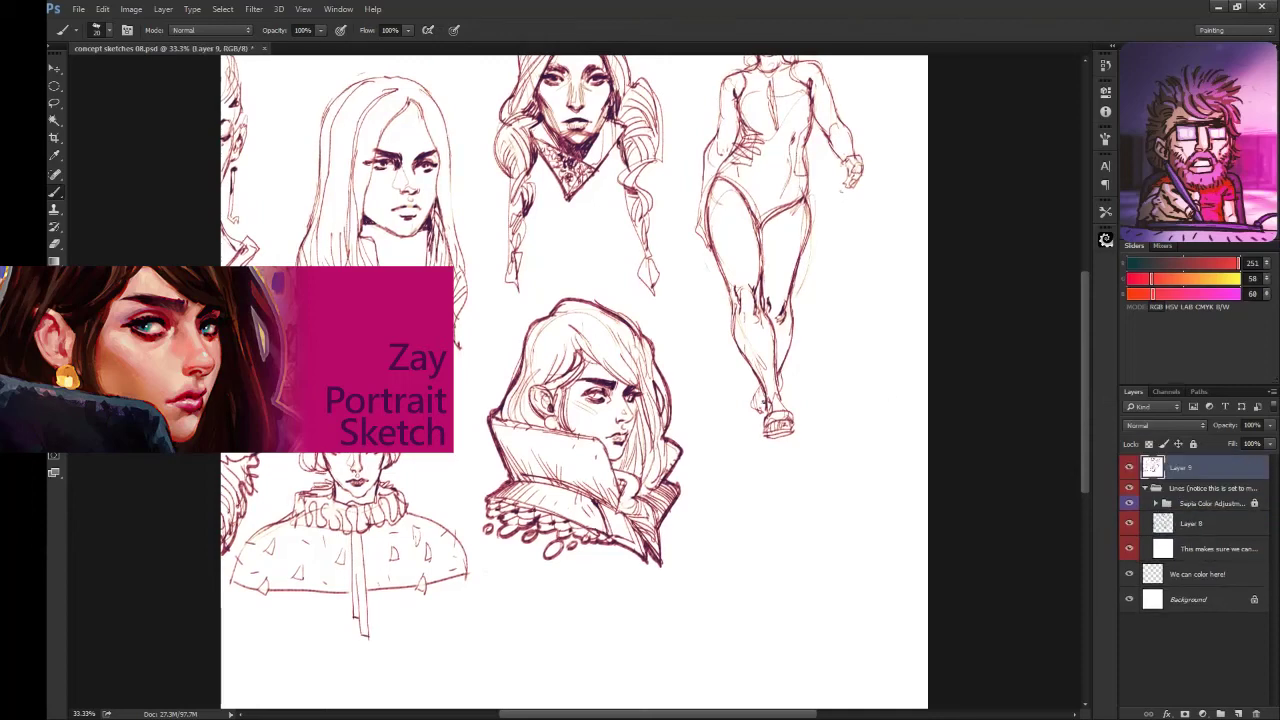
Step: Copy the lassoed high-collared portrait sketch and paste it into a new document
key("l")
left_click_drag(670, 590, 666, 606)
key("ctrl+j")
key("ctrl+n")
key("Return")
key("ctrl+v")
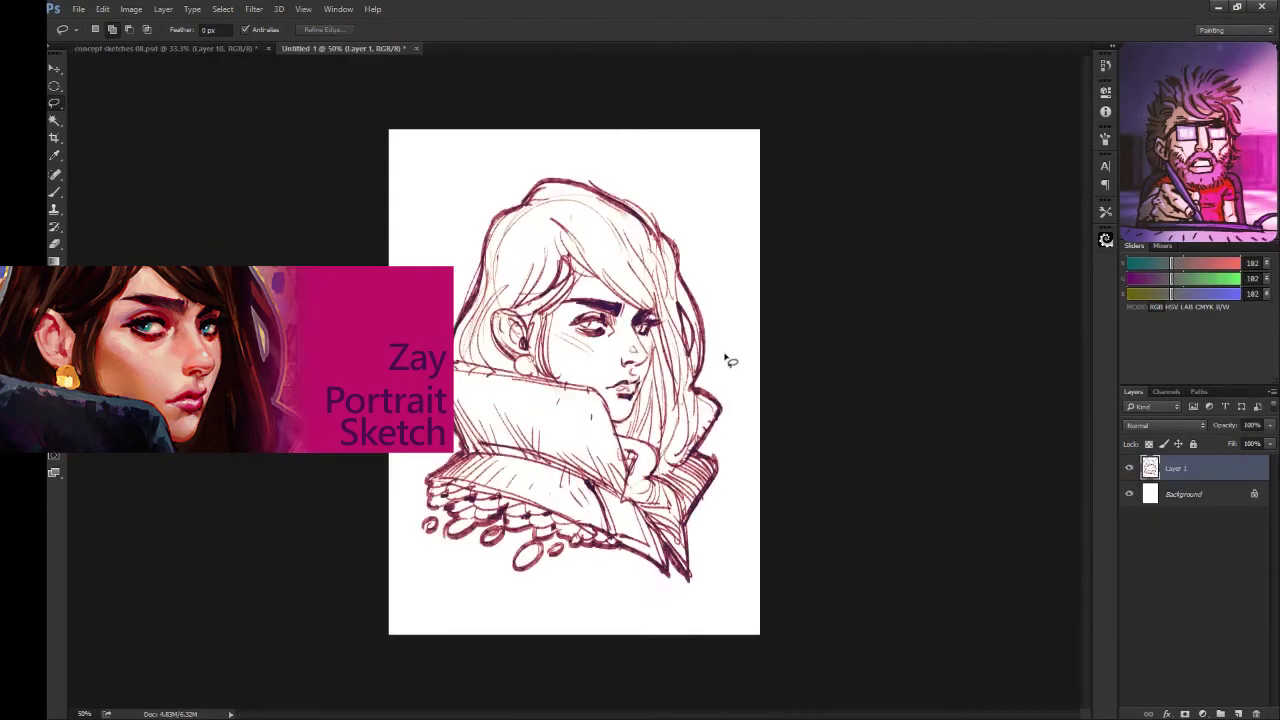
Step: Enlarge the canvas around the sketch with Crop, then resize the image in Image Size
key("ctrl+minus")
key("c")
left_click_drag(672, 222, 686, 206)
key("Return")
key("ctrl+plus")
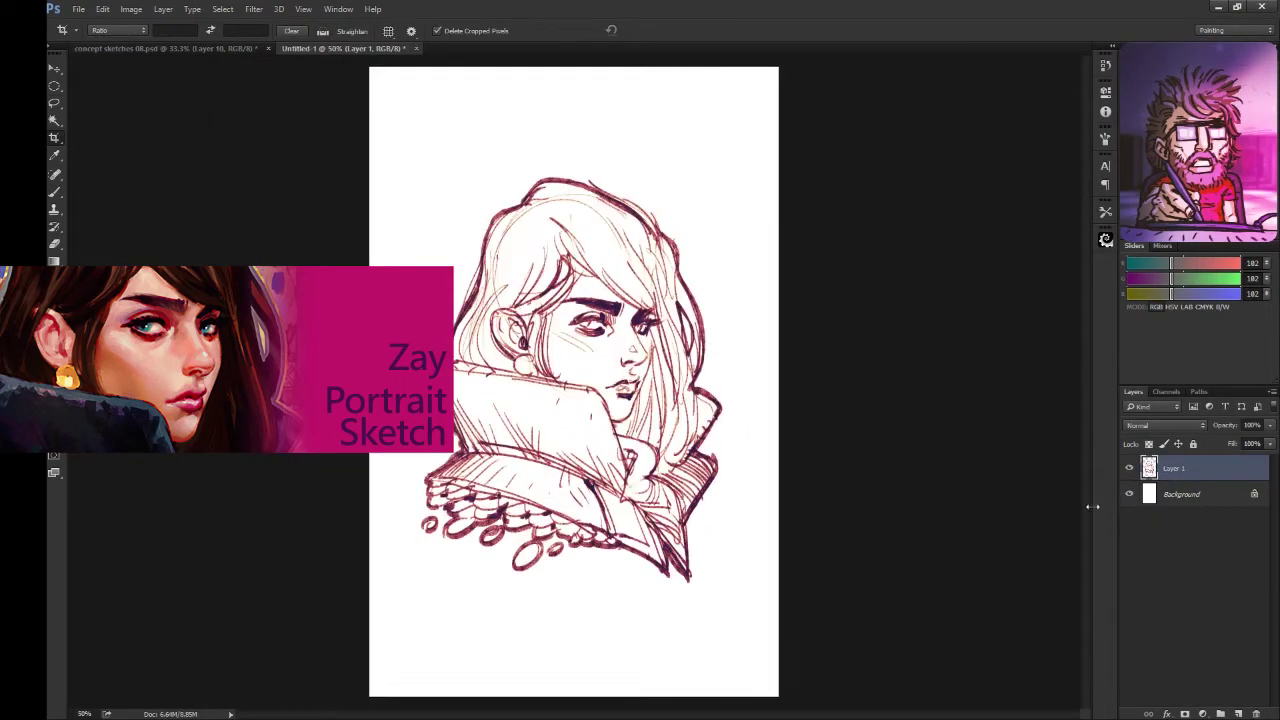
key("ctrl+alt+i")
key("Return")
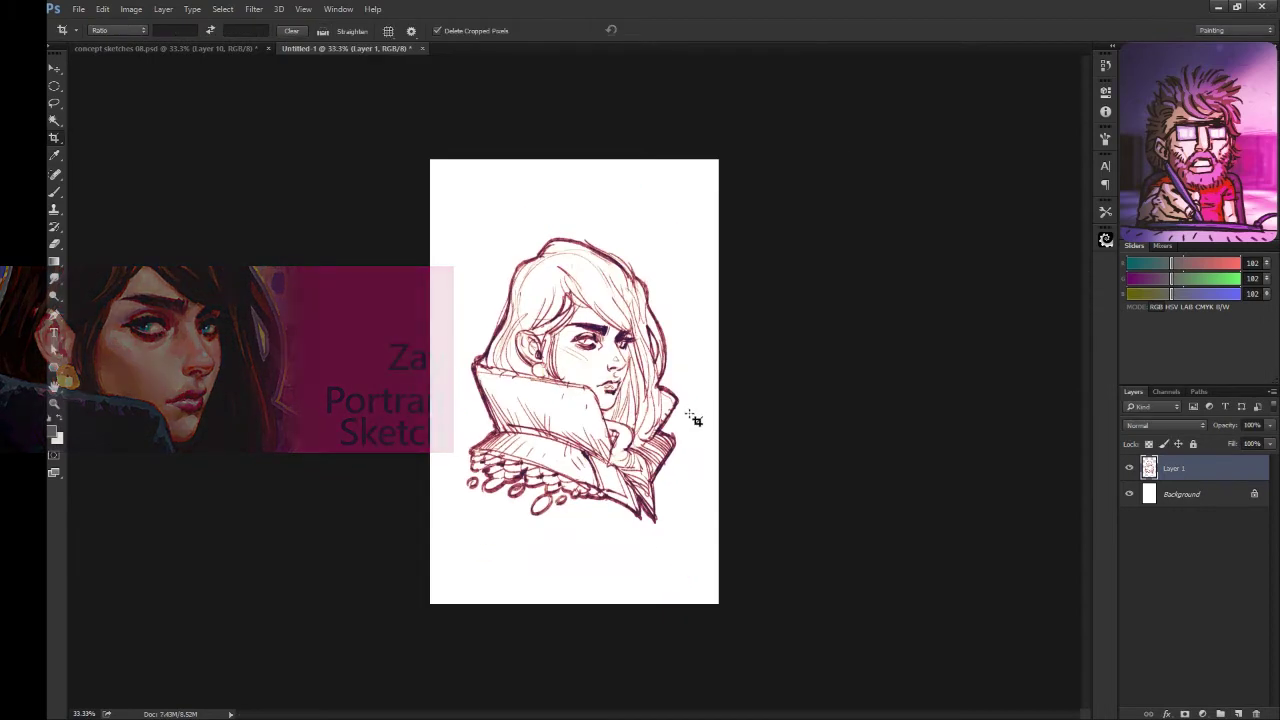
Step: Trace and fill the whole figure, collar and hair with a flat red base using the Pencil
key("shift+b")
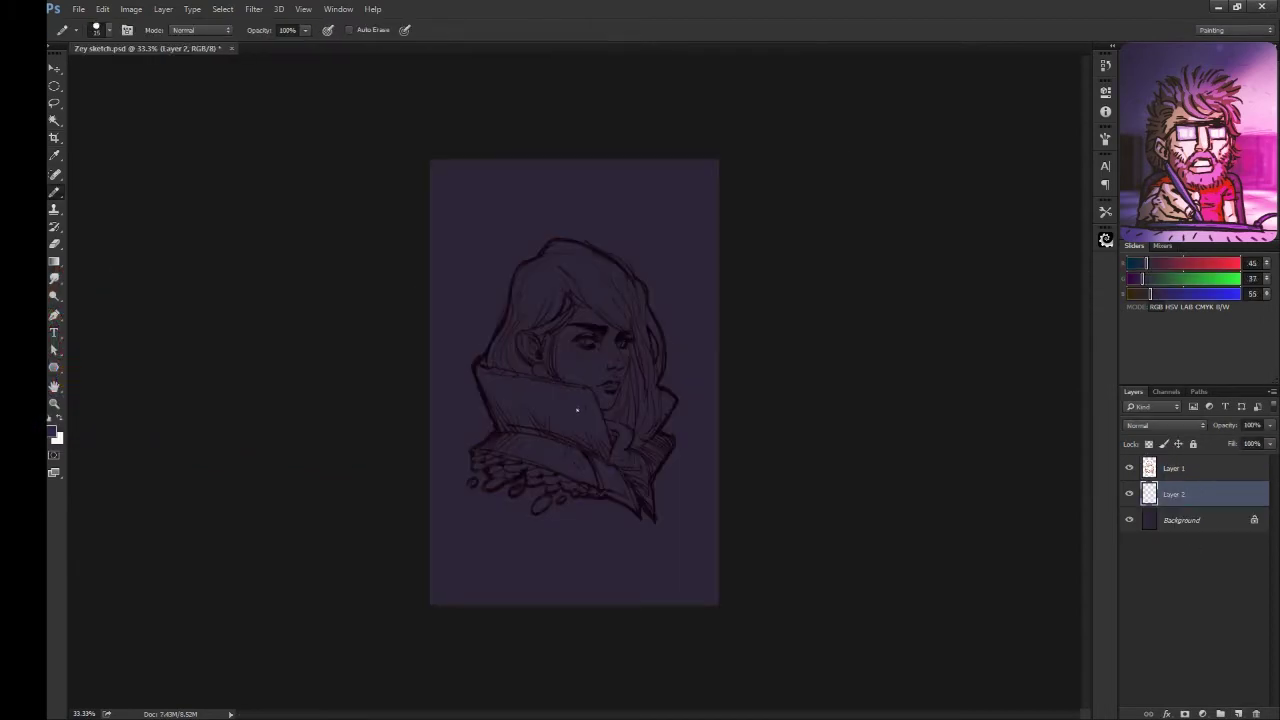
key("ctrl+plus")
key("ctrl+plus")
key("ctrl+minus")
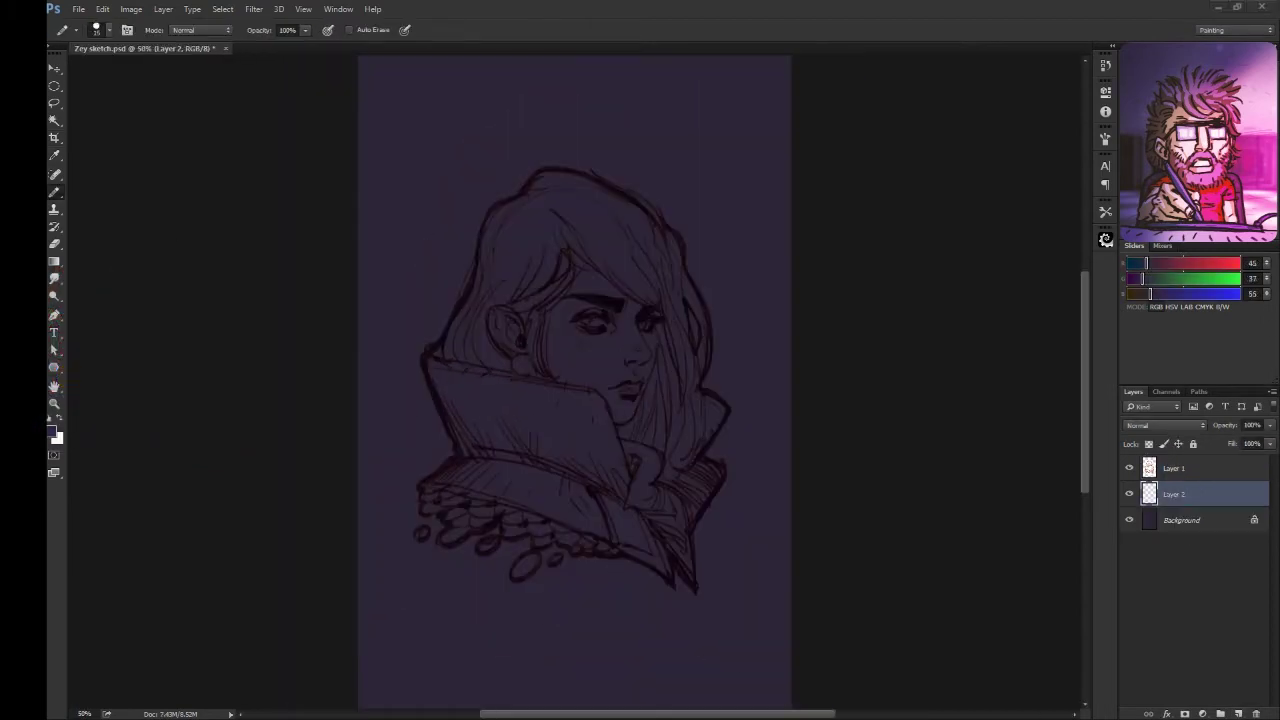
left_click_drag(445, 345, 464, 309)
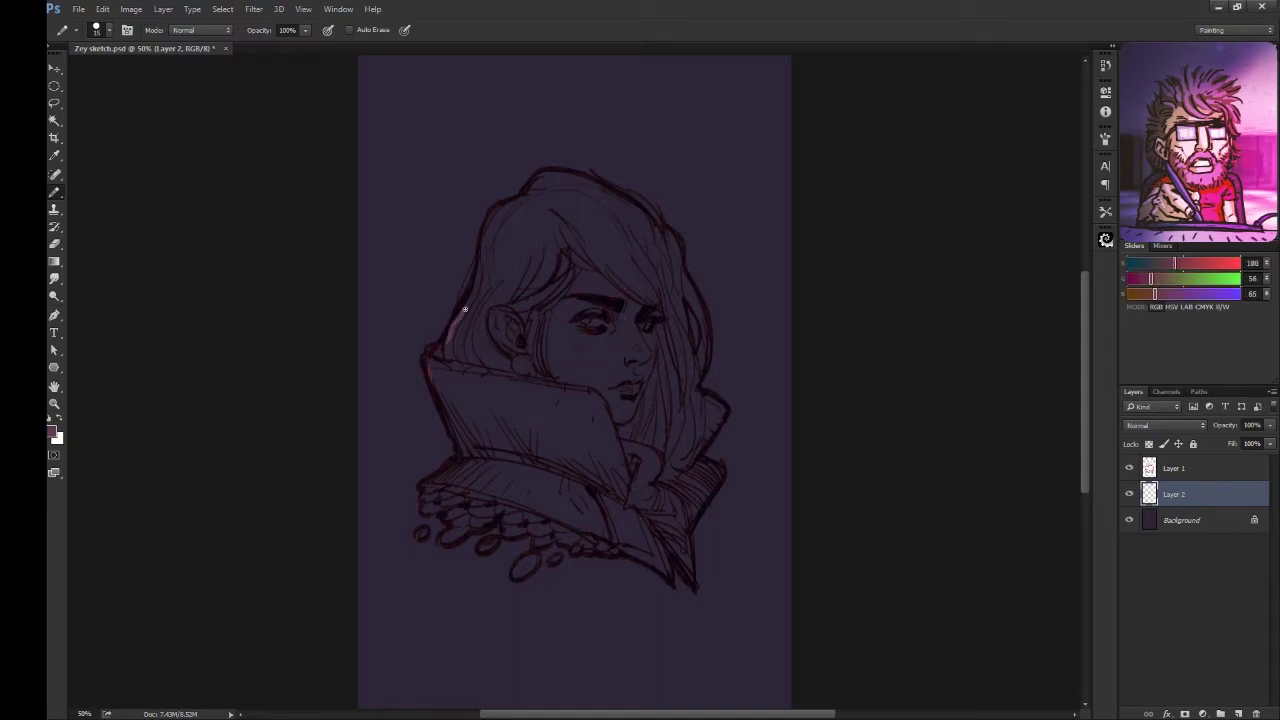
mouse_move(533, 178)
left_mouse_down()
mouse_move(450, 440)
mouse_move(600, 505)
mouse_move(425, 492)
mouse_move(500, 538)
mouse_move(592, 512)
mouse_move(640, 470)
left_mouse_up()
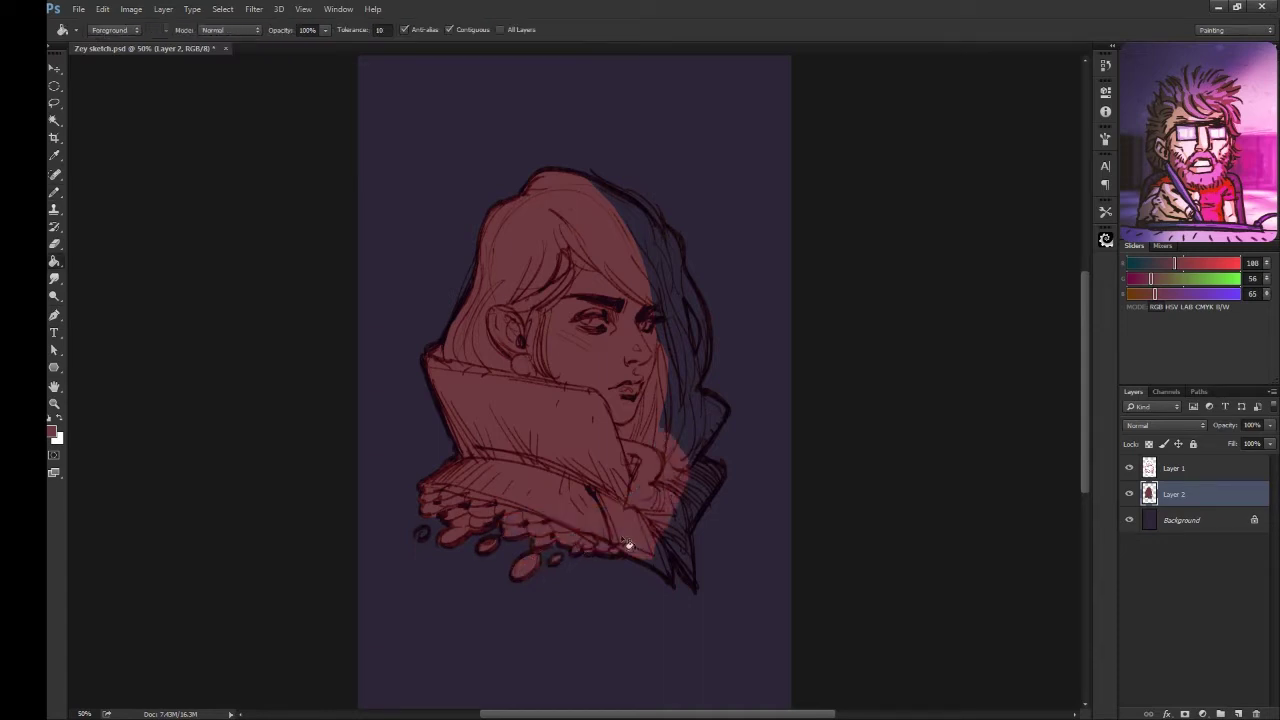
left_click_drag(670, 560, 687, 543)
left_click_drag(693, 456, 692, 357)
mouse_move(695, 302)
left_mouse_down()
mouse_move(686, 251)
mouse_move(623, 200)
left_mouse_up()
Step: Paint the high collar near-black, from its left side and lower edge up to the chin
left_click(436, 347, "alt")
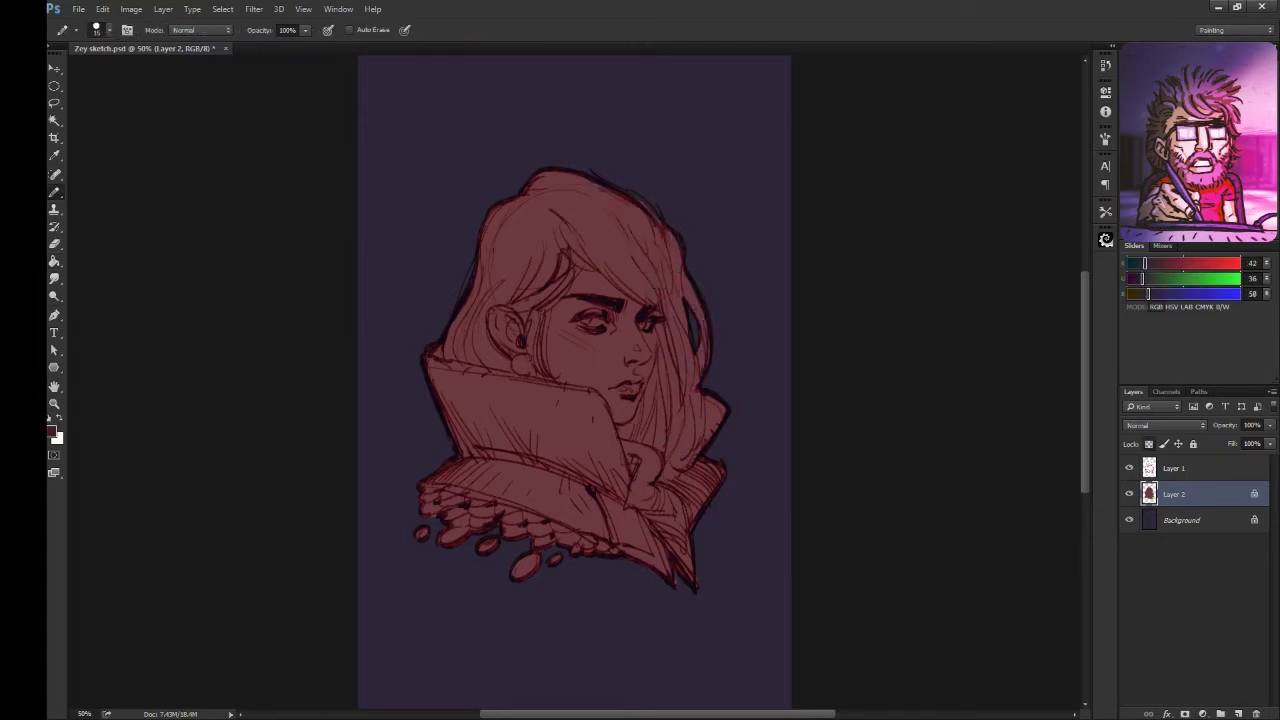
mouse_move(449, 367)
left_mouse_down()
mouse_move(541, 424)
mouse_move(530, 380)
mouse_move(625, 465)
left_mouse_up()
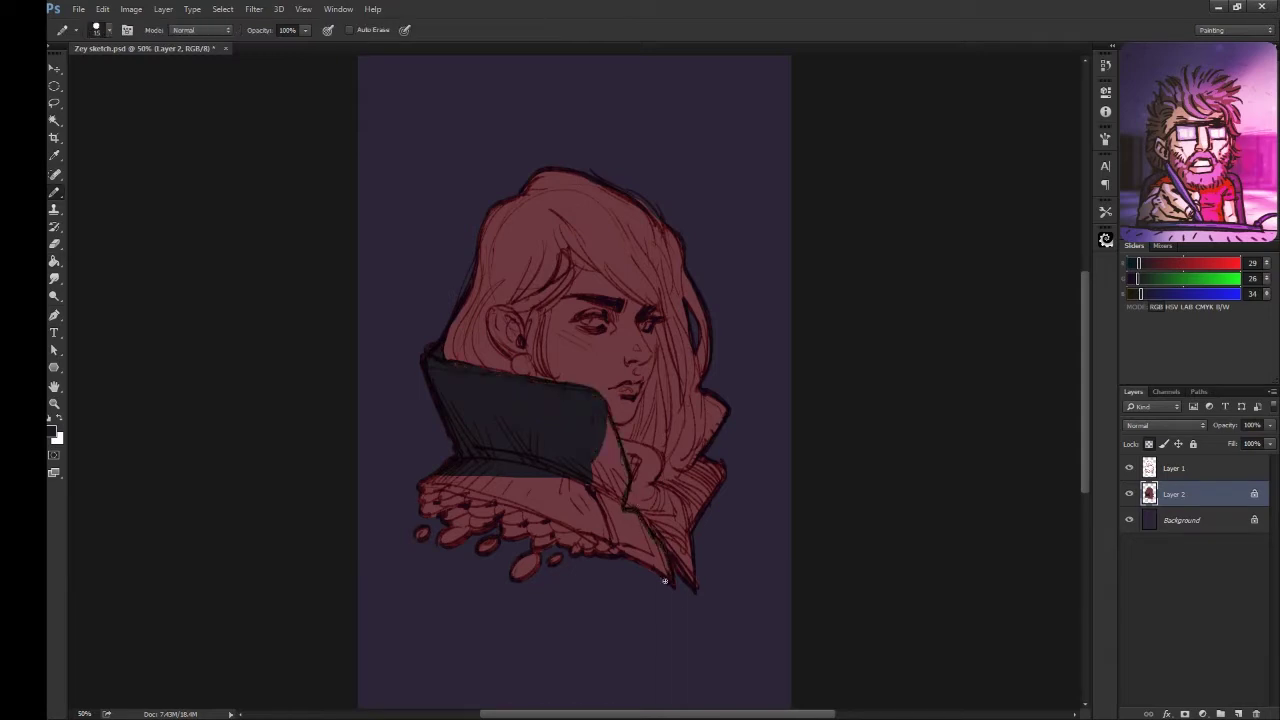
mouse_move(428, 486)
left_mouse_down()
mouse_move(560, 495)
mouse_move(628, 550)
left_mouse_up()
mouse_move(520, 420)
left_mouse_down()
mouse_move(705, 492)
mouse_move(728, 398)
left_mouse_up()
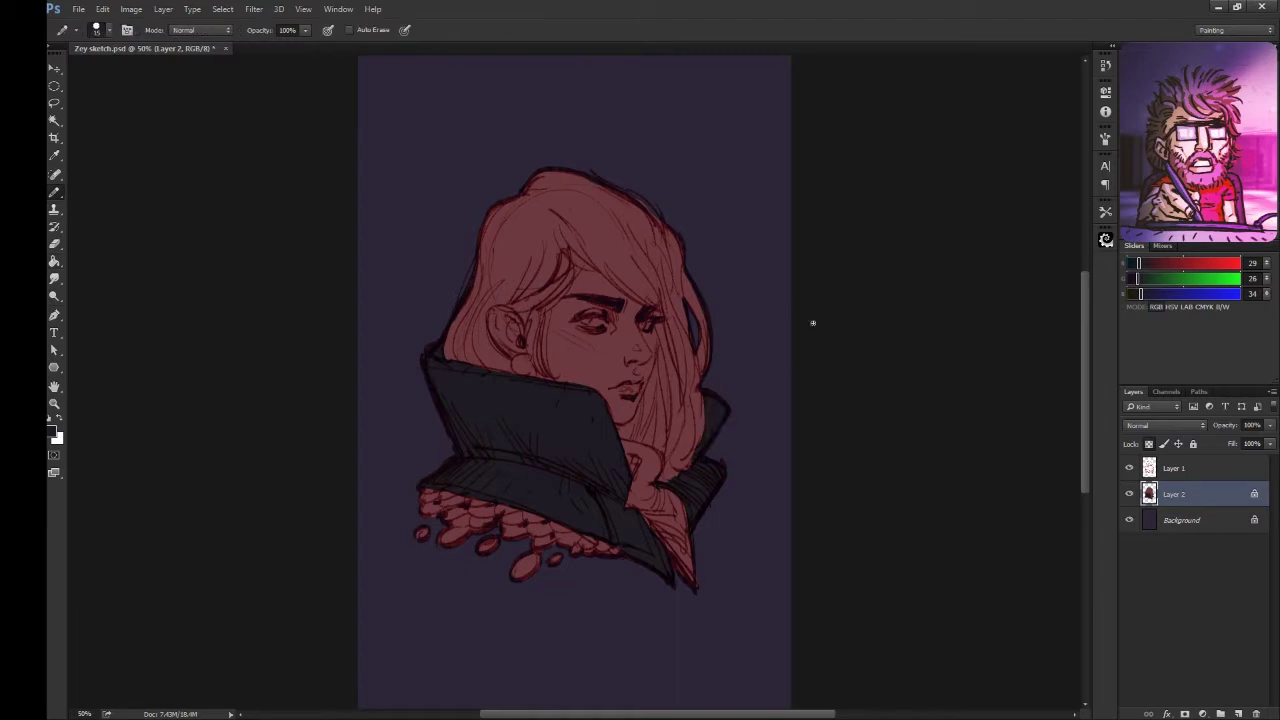
Step: Fill the scarf under the chin red and the coins below the collar orange
key("g")
left_click(655, 500)
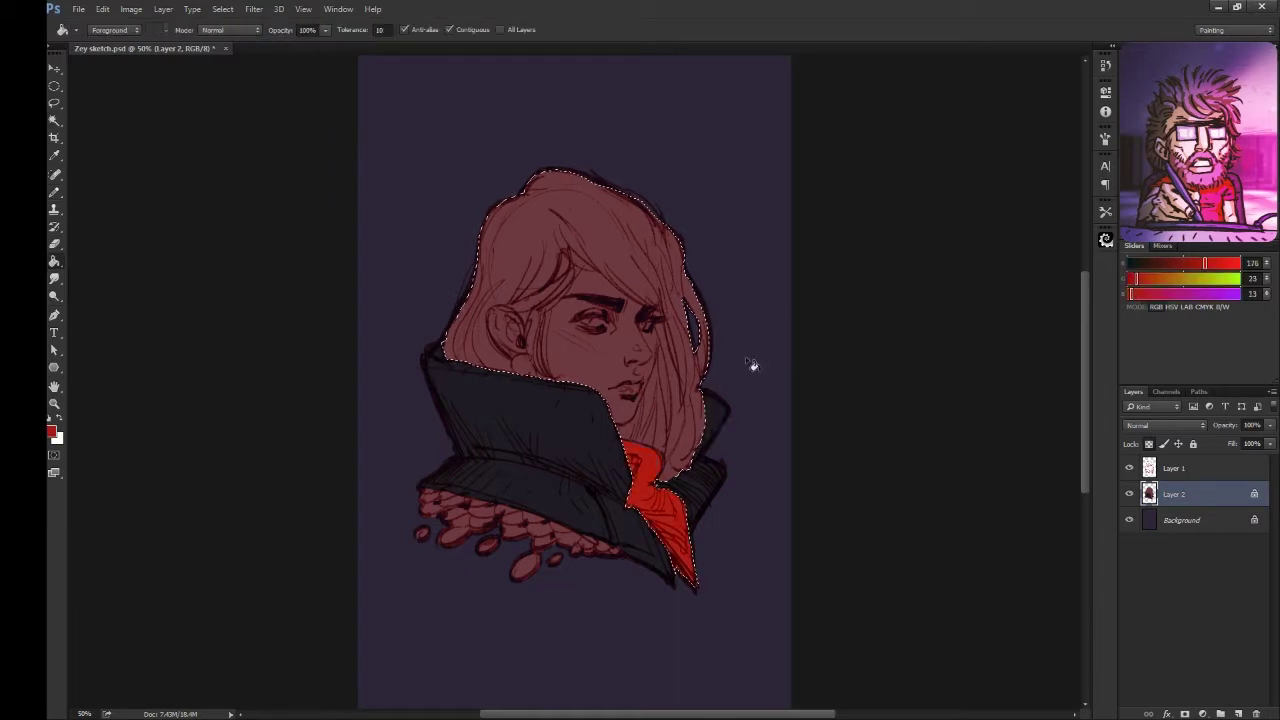
key("ctrl+d")
left_click(520, 525)
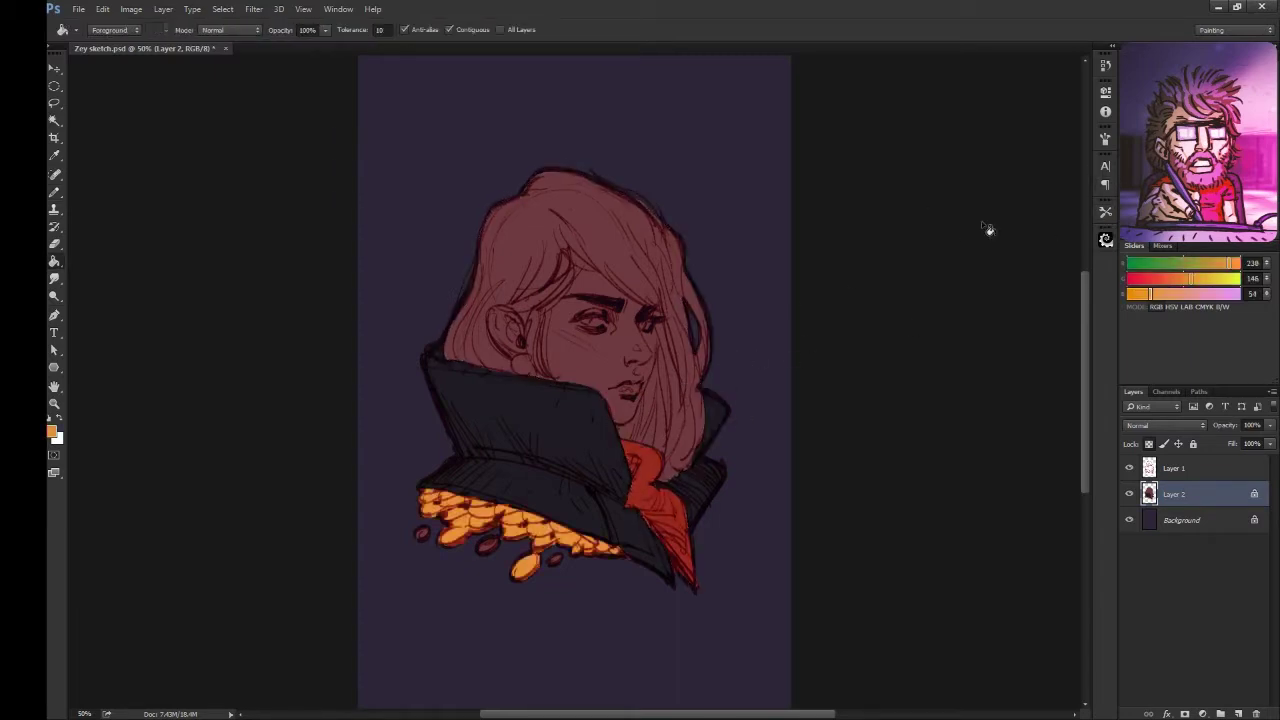
Step: Fill the face with a peach skin tone, including its right side
key("w")
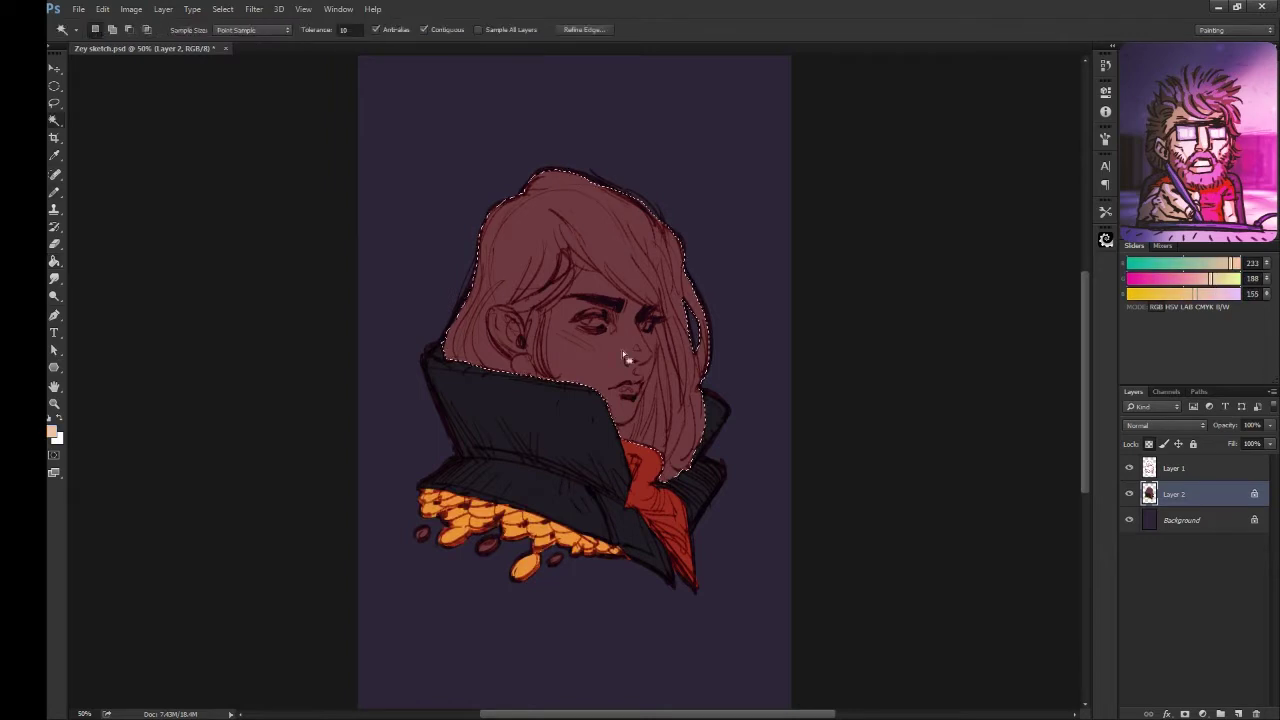
left_click(622, 350)
key("b")
mouse_move(559, 376)
left_mouse_down()
mouse_move(575, 275)
mouse_move(625, 415)
left_mouse_up()
key("g")
left_click(595, 340)
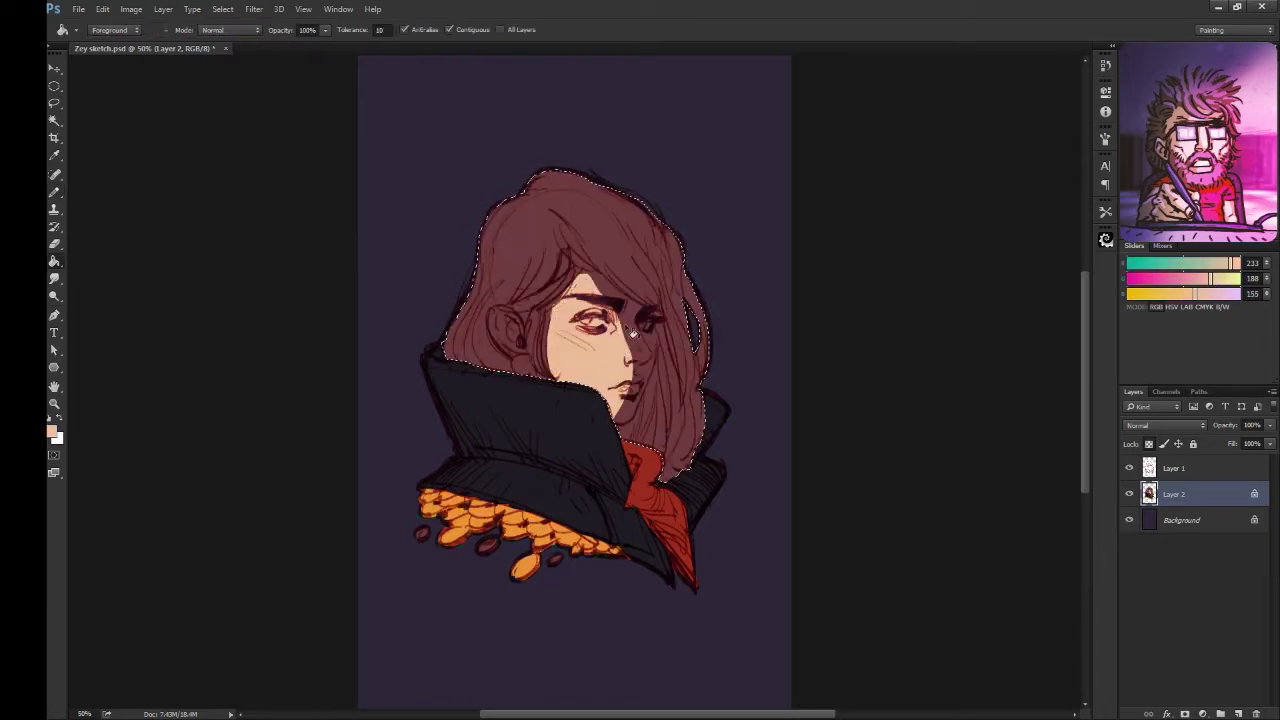
key("b")
mouse_move(620, 285)
left_mouse_down()
mouse_move(652, 360)
mouse_move(630, 420)
left_mouse_up()
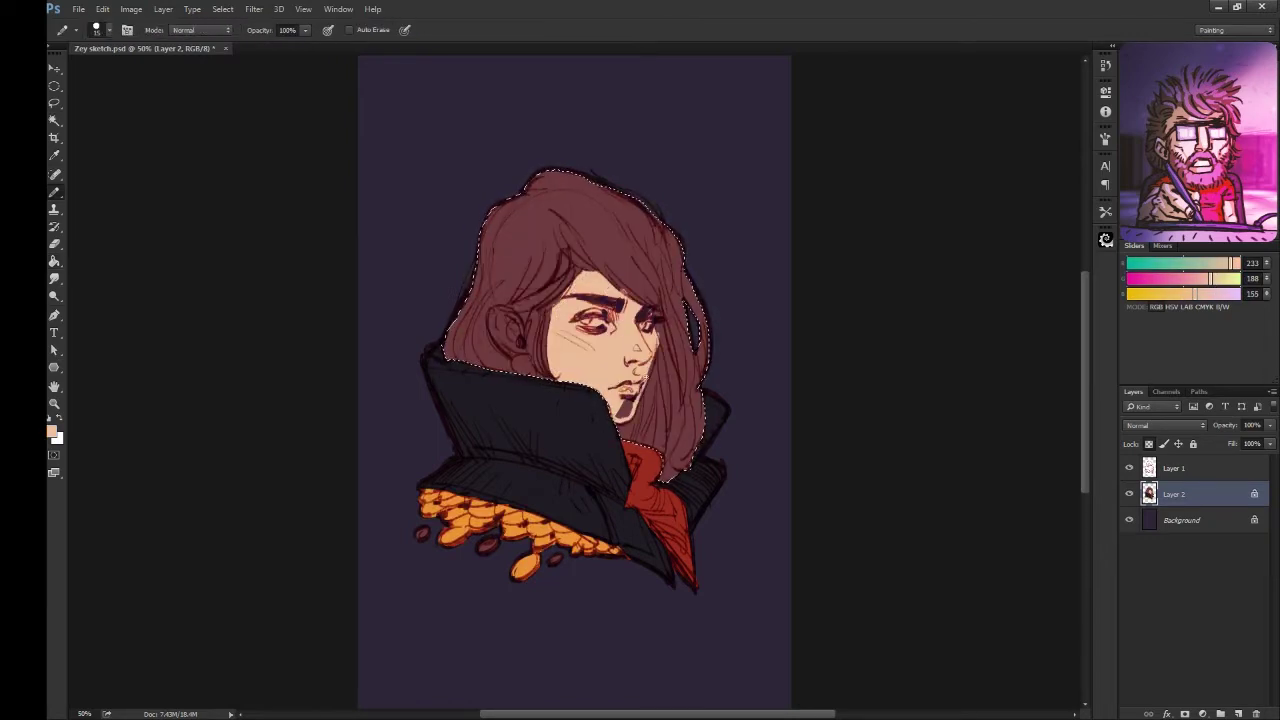
Step: Fill the ear peach and the hair dark brown
key("ctrl+d")
left_click_drag(495, 345, 515, 320)
key("g")
left_click(505, 335)
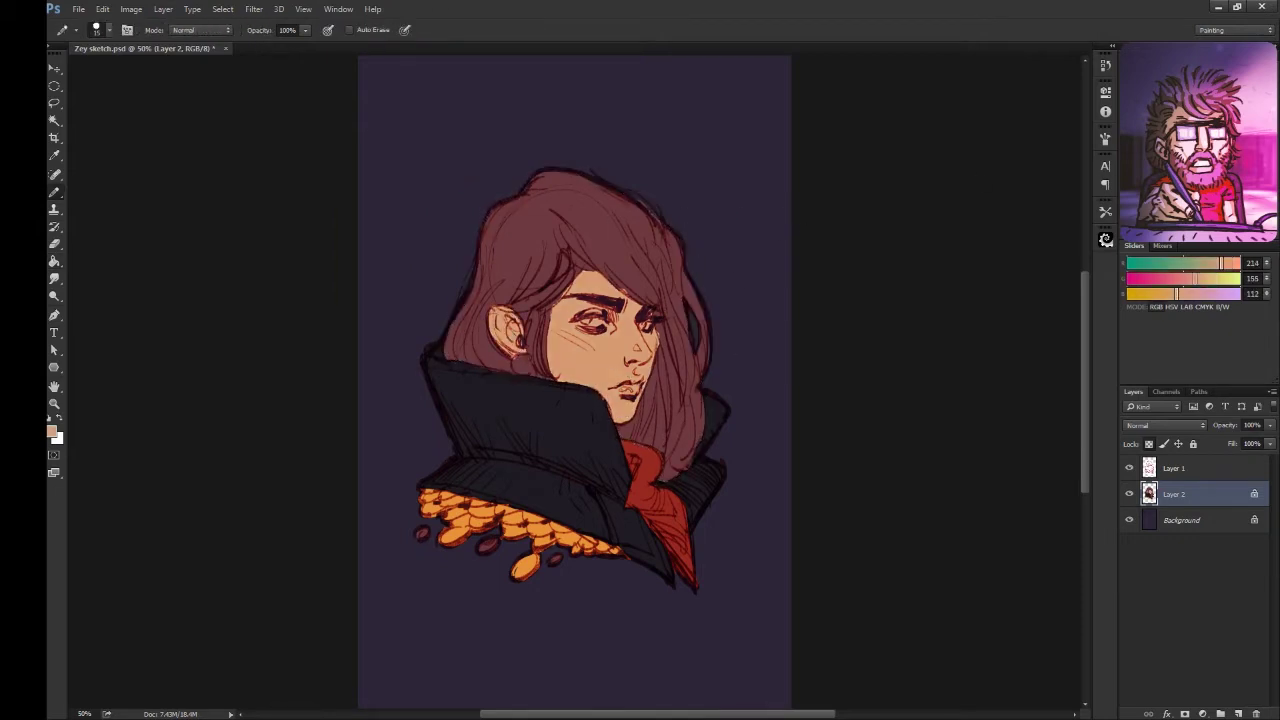
left_click(660, 210)
Step: Fill the dark gaps among the coins and the earring with orange
key("b")
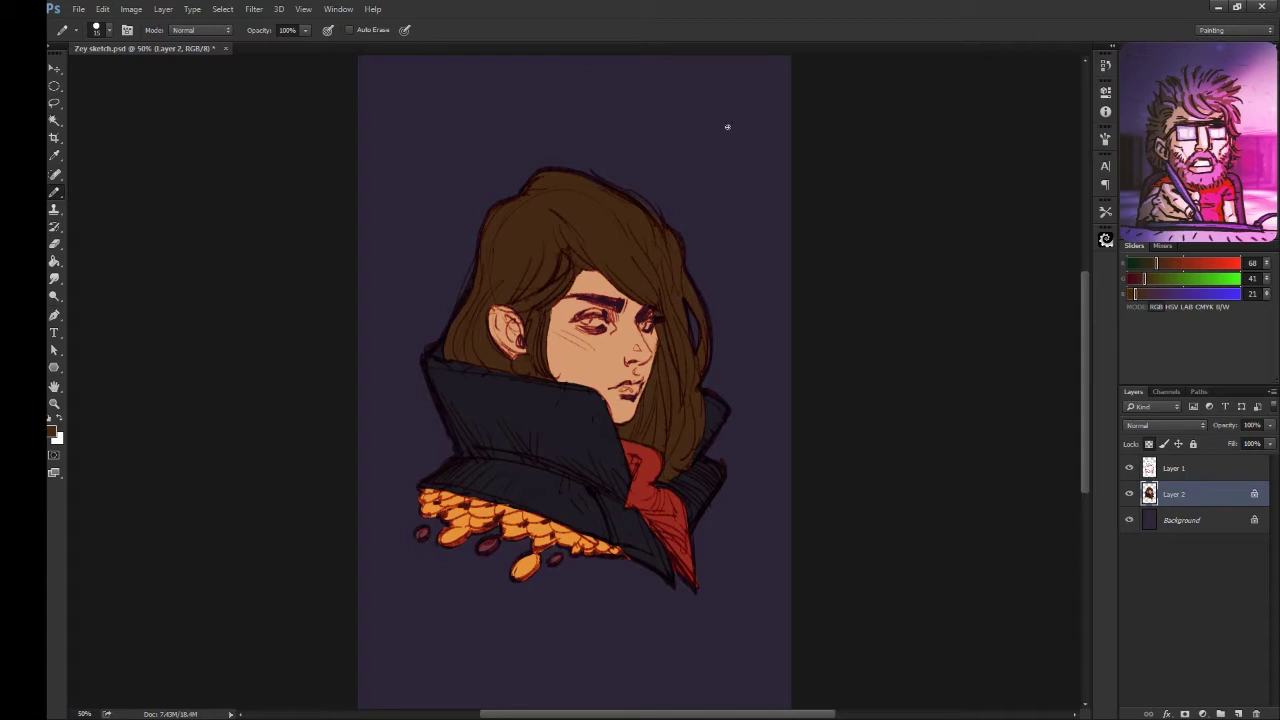
left_click(585, 280, "alt")
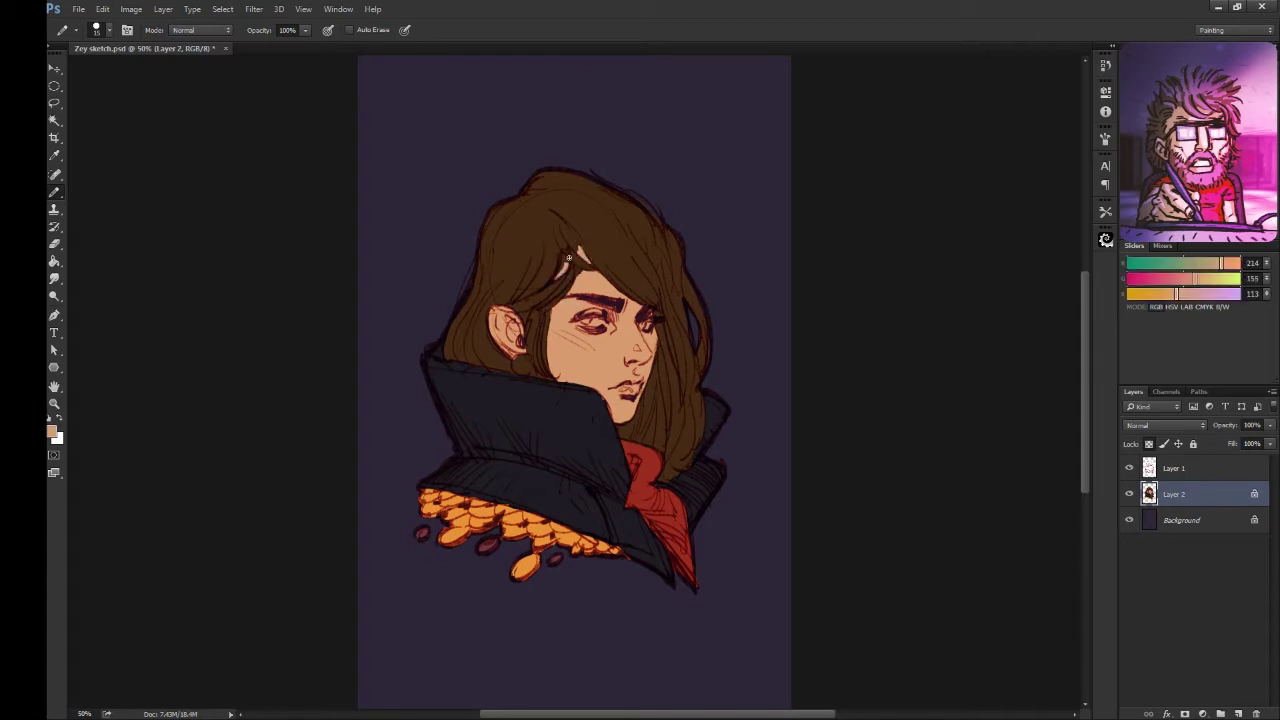
left_click(573, 236, "alt")
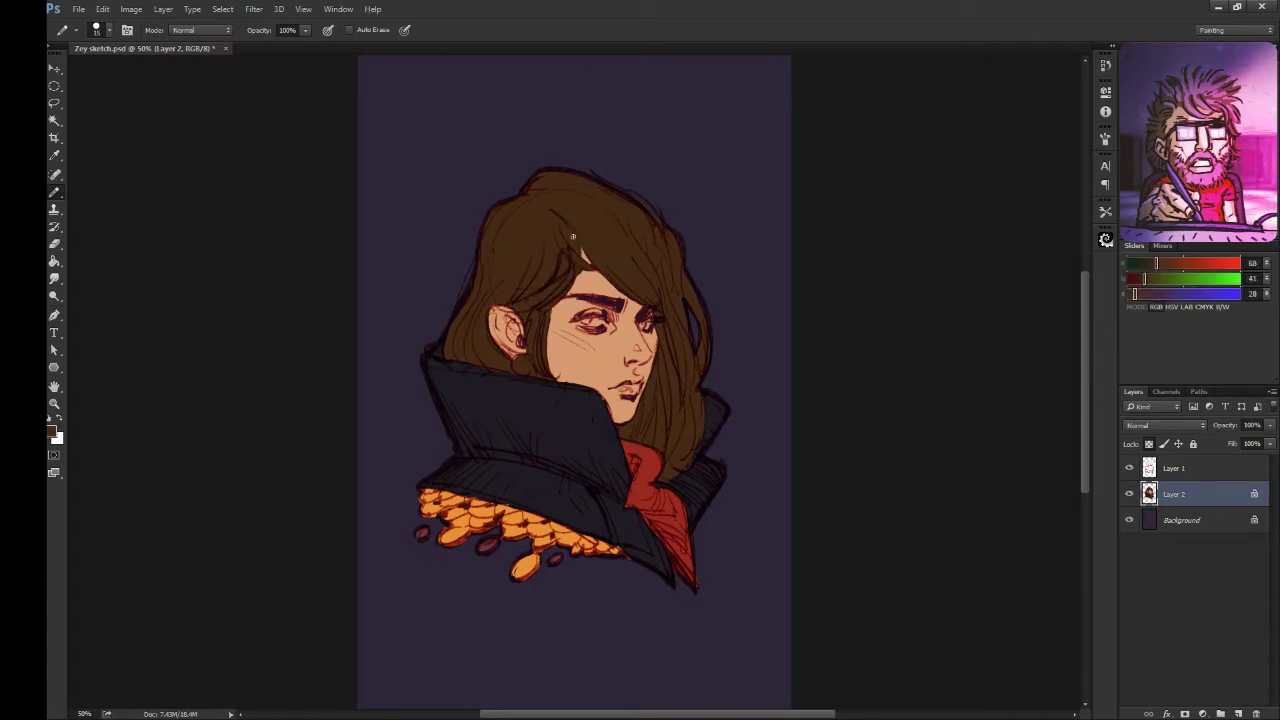
left_click(513, 522, "alt")
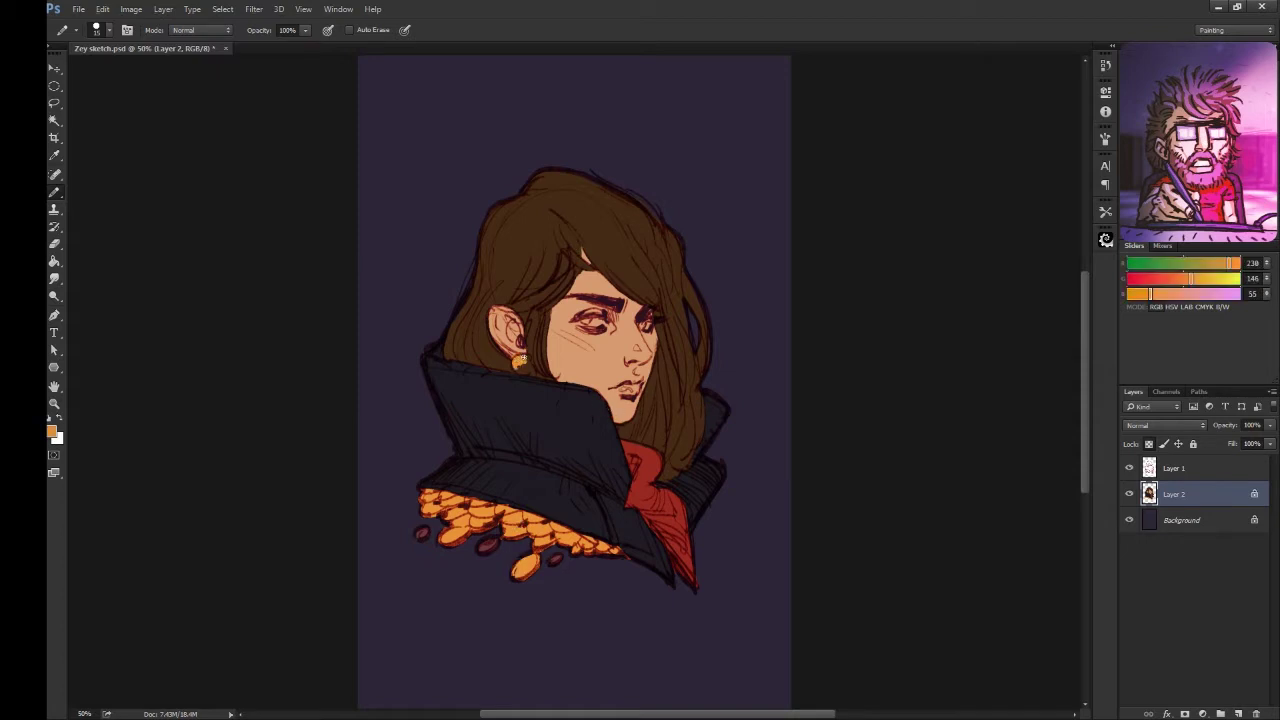
key("g")
left_click(421, 533)
left_click(488, 545)
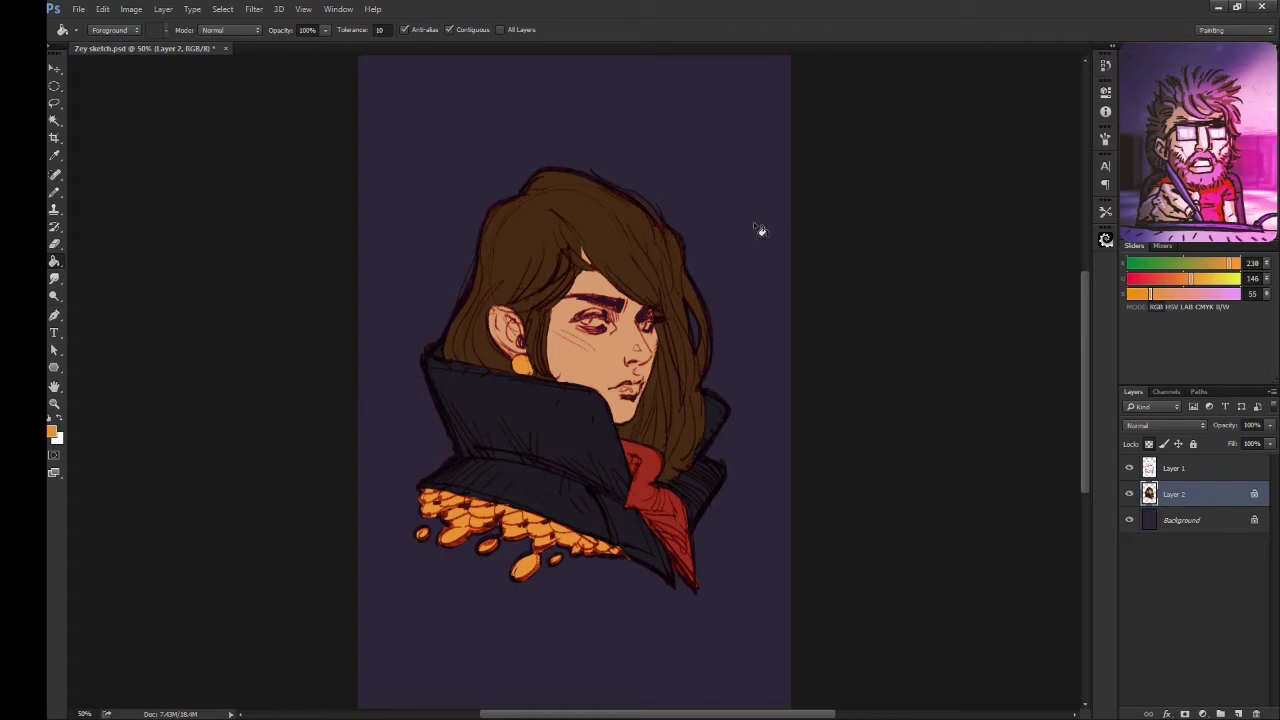
Step: Sample the dark coat colour and add a new layer for shading
key("b")
left_click(620, 547, "alt")
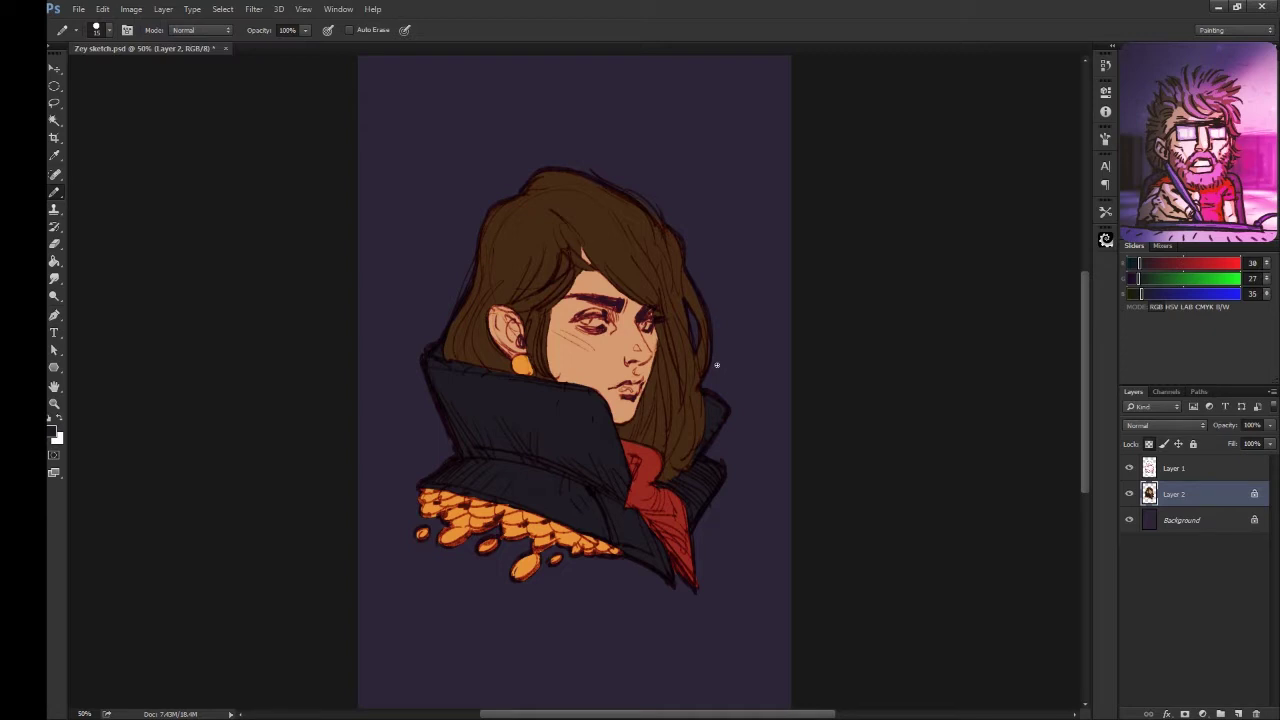
left_click(1240, 714)
Step: Clip Layer 3 to the base colours and shade the face's left edge red-brown with a soft brush
key("w")
left_click(518, 362)
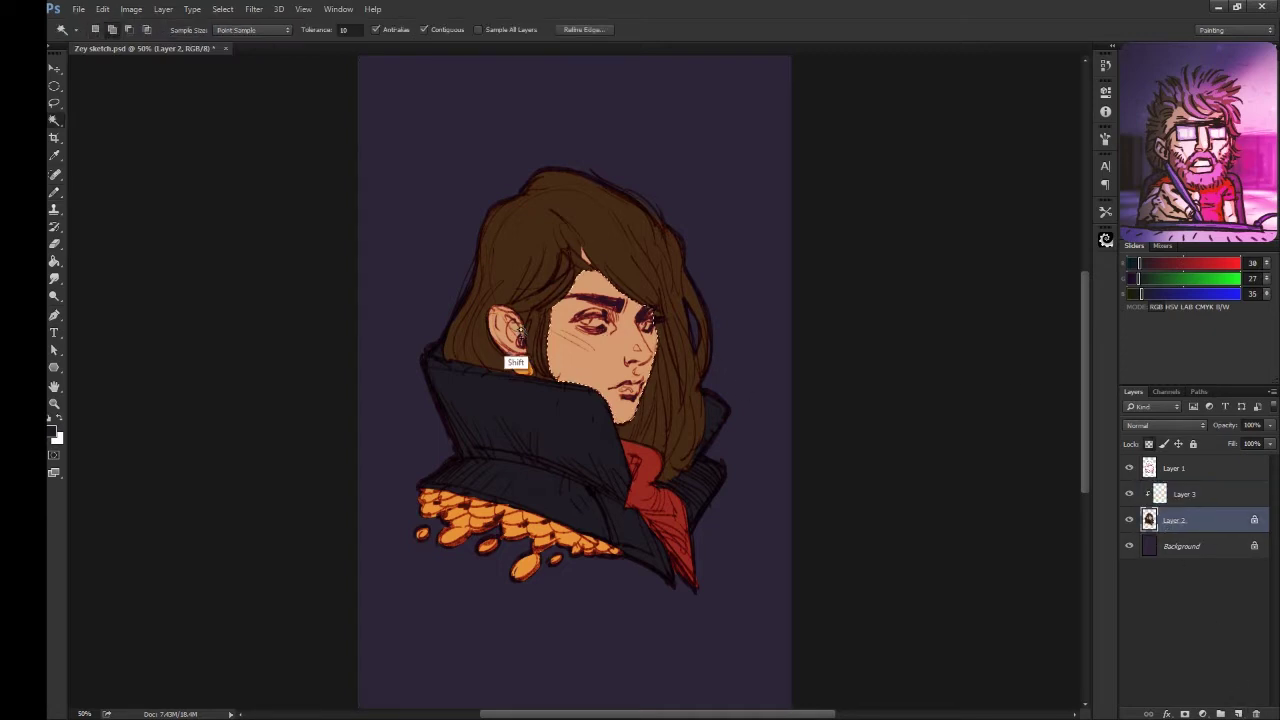
key("b")
right_click(571, 360)
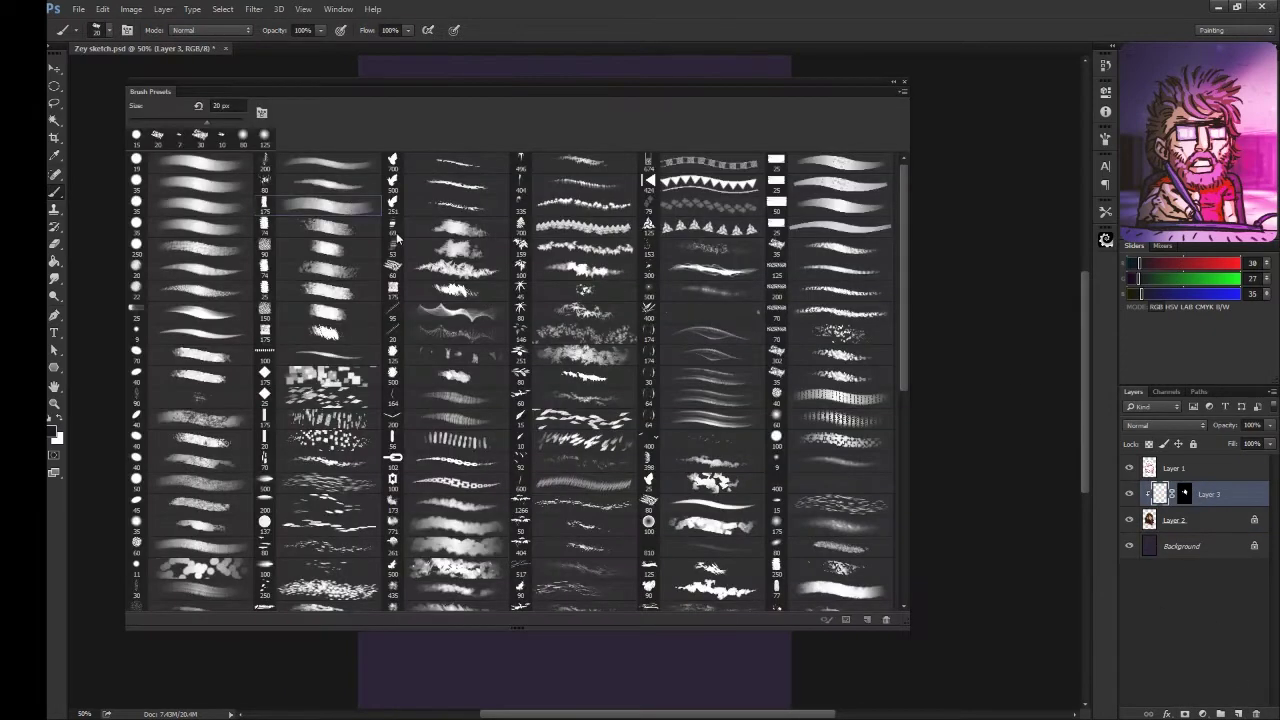
key("Escape")
left_click(548, 350, "alt")
left_click_drag(552, 332, 556, 385)
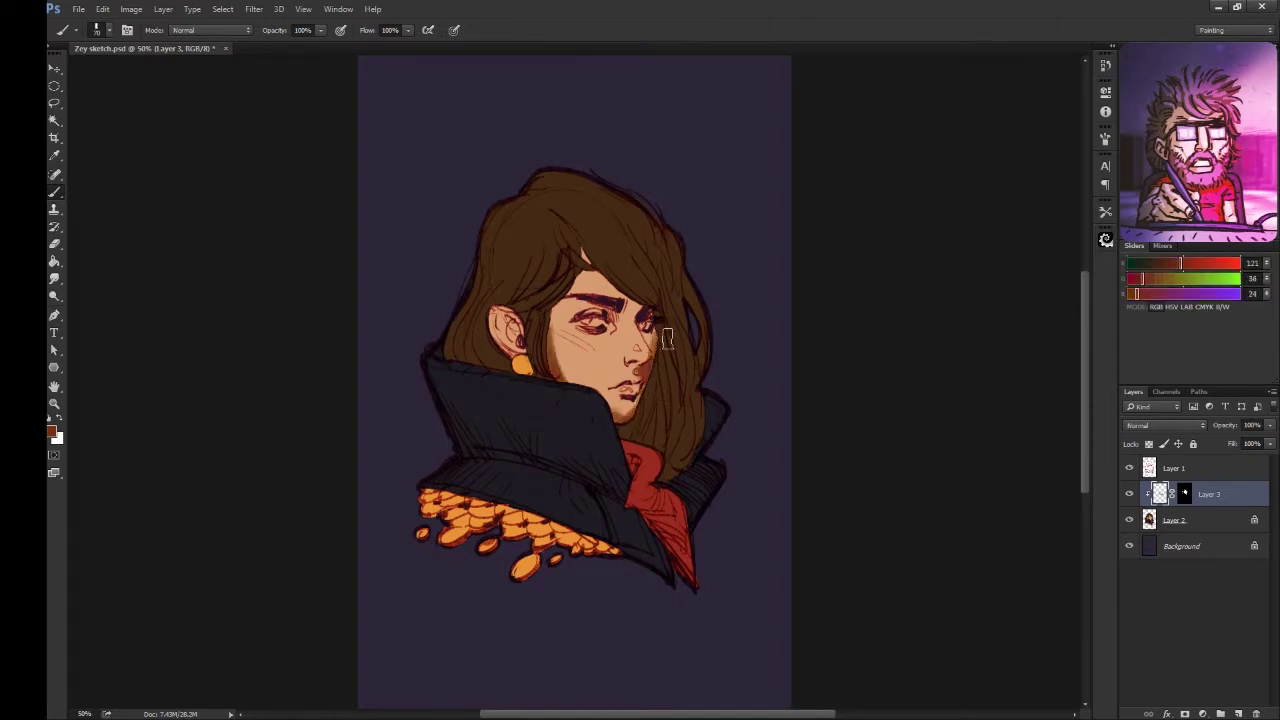
Step: Paint warm blush across the cheek and nose, sampling skin tones from the face
left_click(557, 342, "alt")
left_click(590, 360, "alt")
mouse_move(555, 340)
left_mouse_down()
mouse_move(585, 375)
mouse_move(632, 378)
left_mouse_up()
left_click(640, 350, "alt")
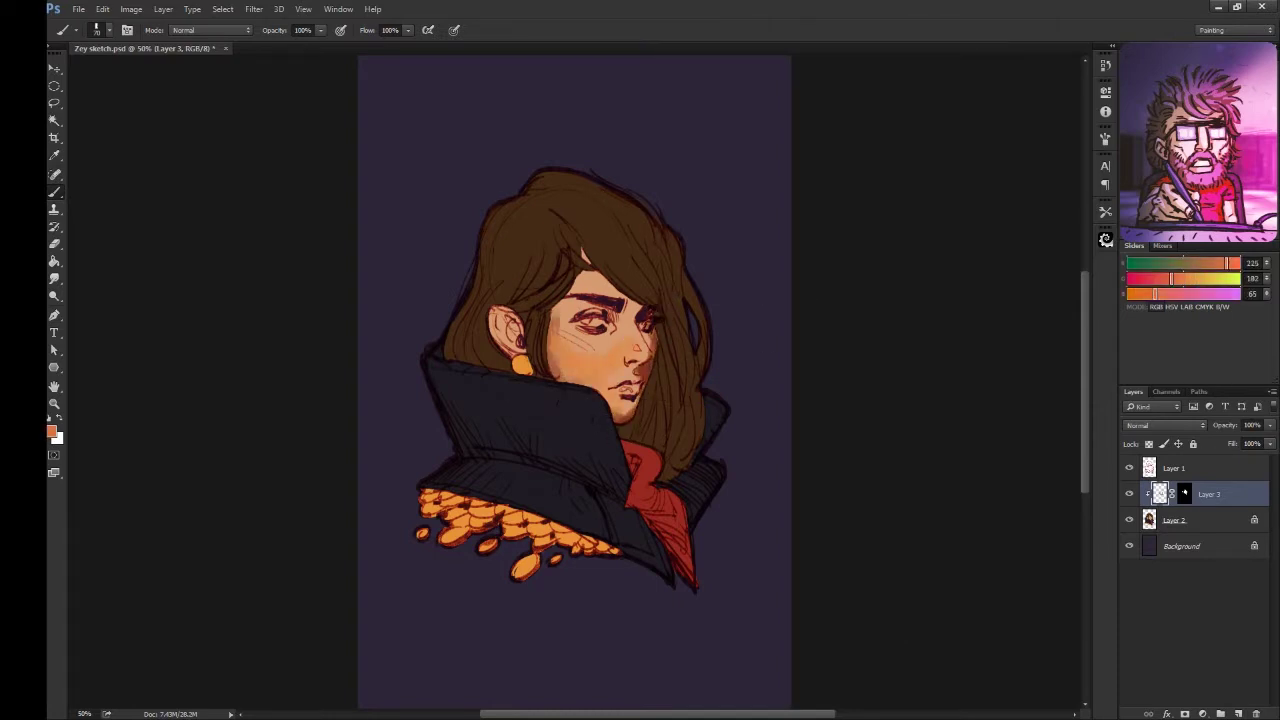
left_click_drag(555, 315, 605, 380)
left_click(640, 330, "alt")
left_click(573, 352, "alt")
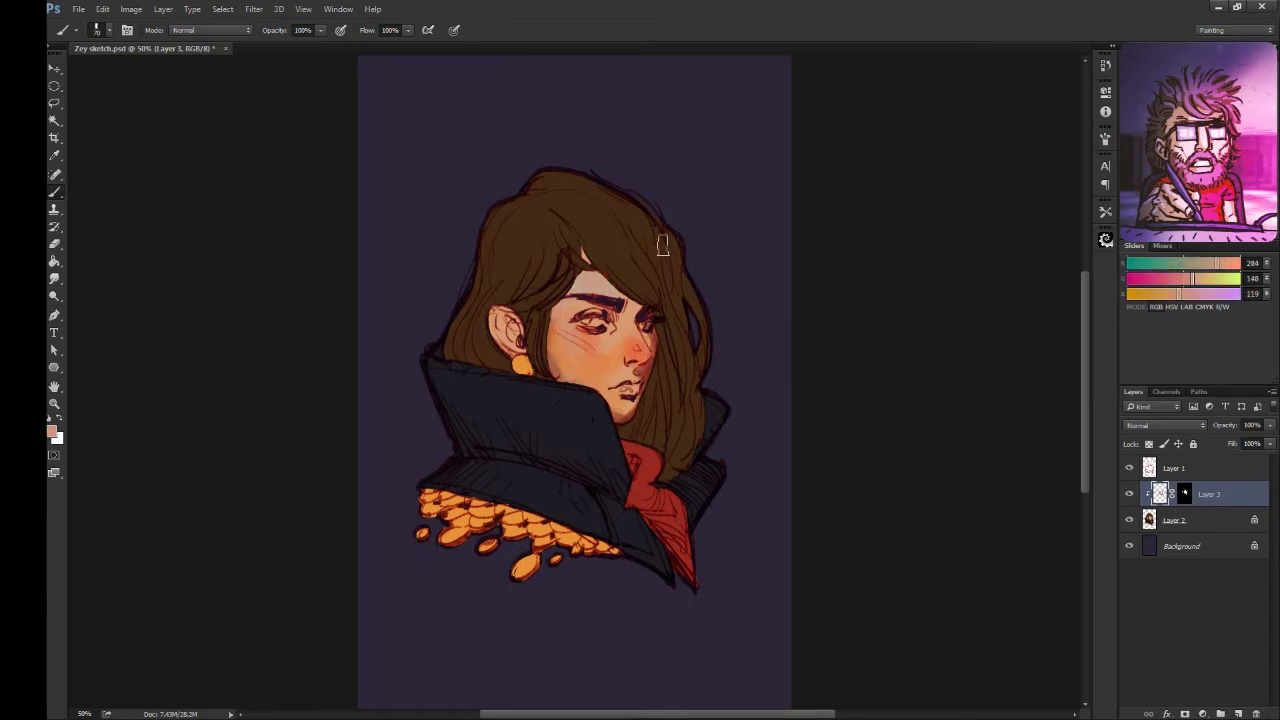
left_click(617, 378, "alt")
left_click(620, 402, "alt")
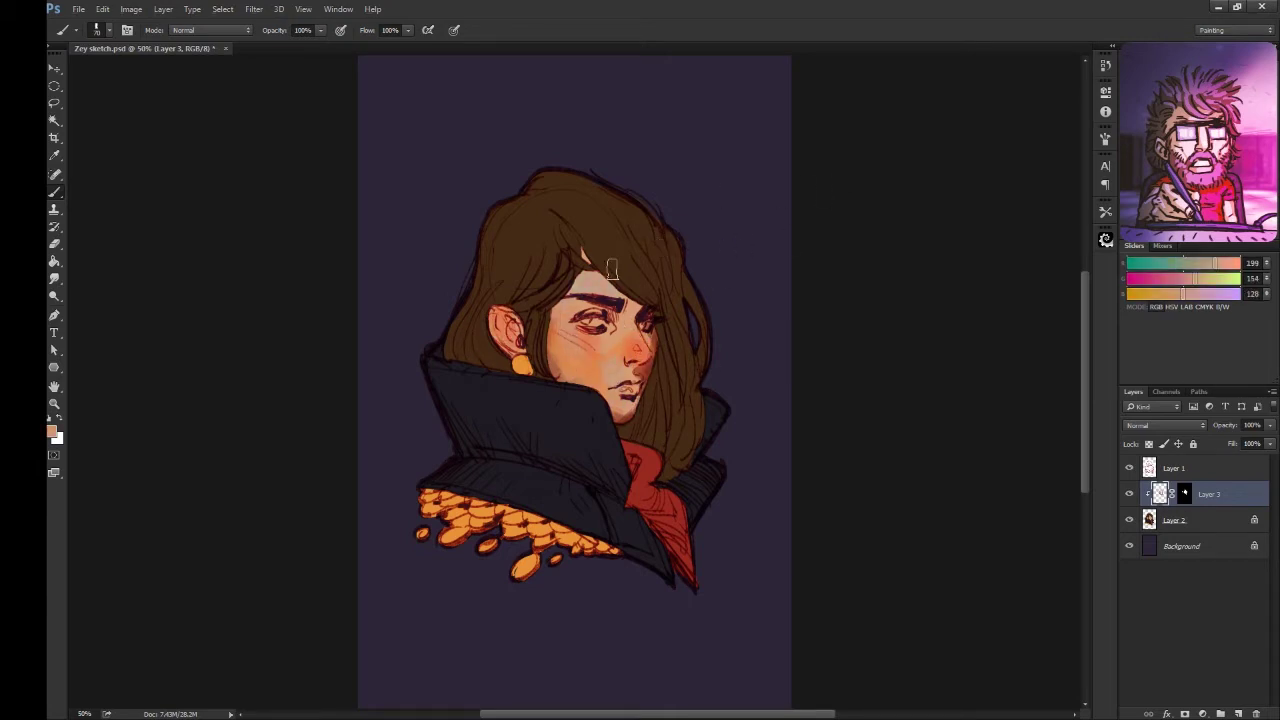
left_click(623, 337, "alt")
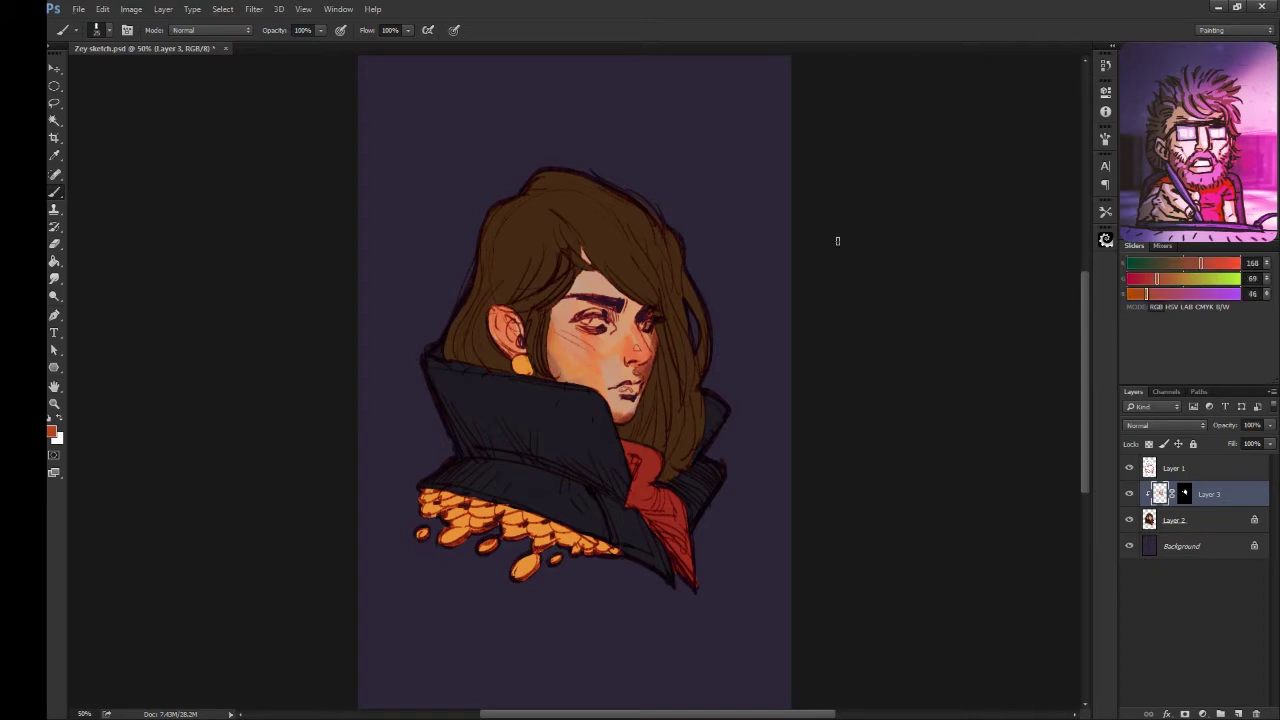
Step: Refine lips, eyes and skin with crimson, pale cream, navy, red-brown and near-black details
left_click(630, 397, "alt")
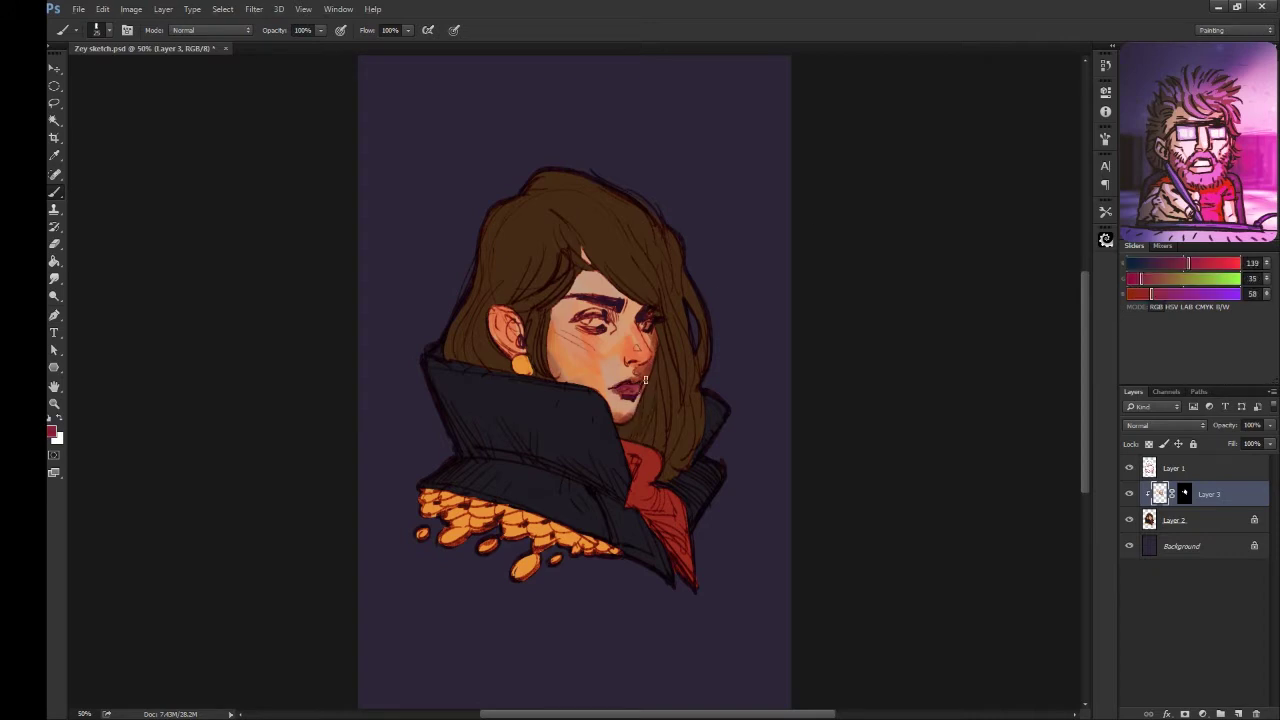
left_click(690, 271, "alt")
left_click(629, 311, "alt")
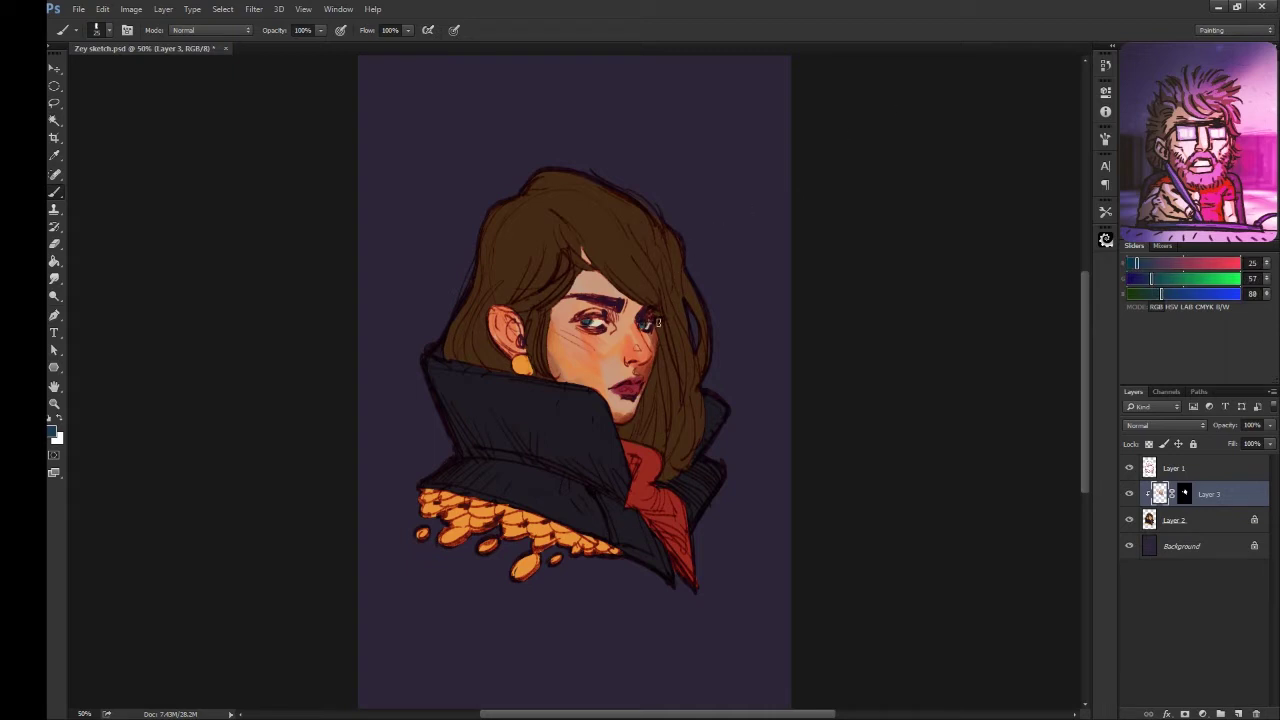
left_click(634, 368, "alt")
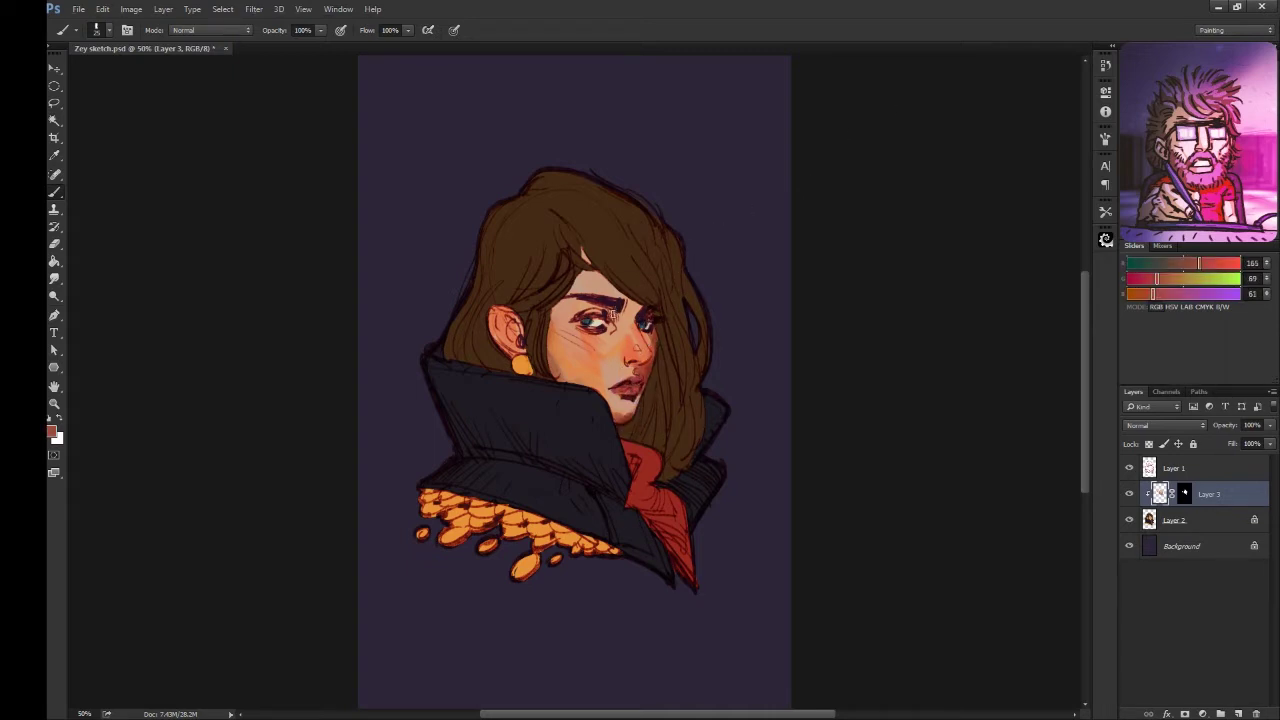
left_click(613, 314, "alt")
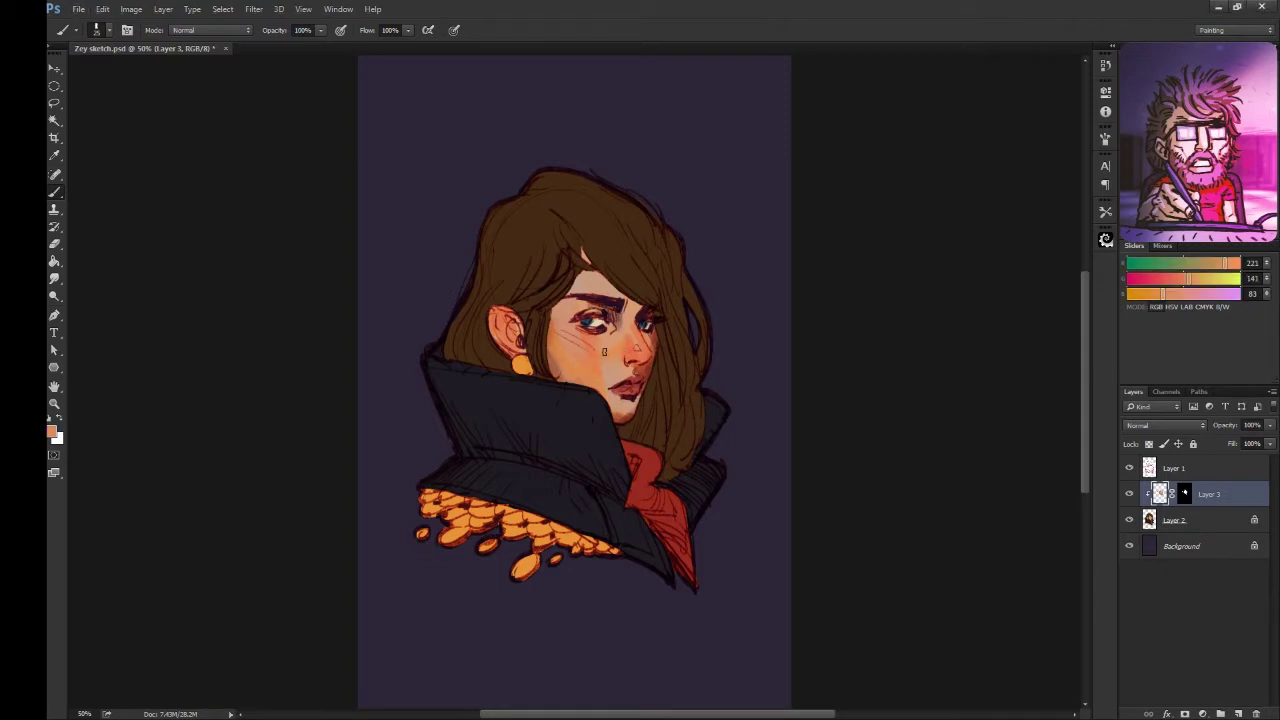
left_click(618, 382, "alt")
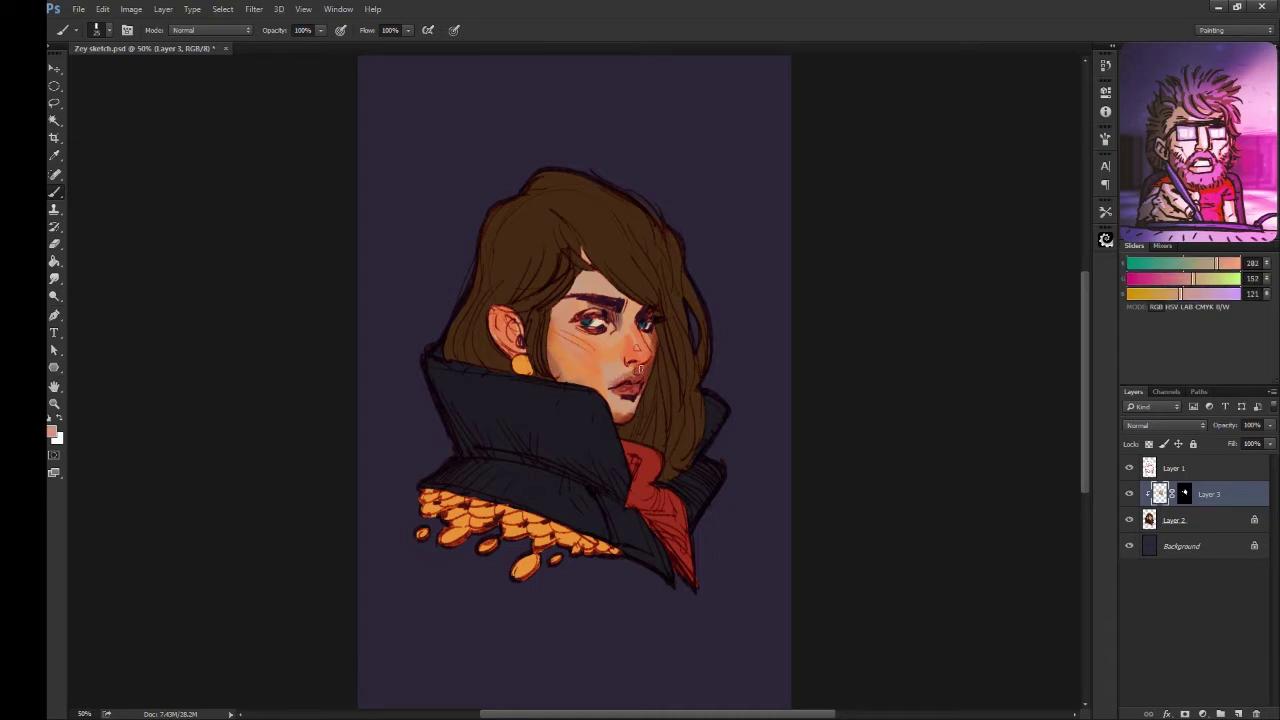
left_click(614, 350, "alt")
left_click(637, 320, "alt")
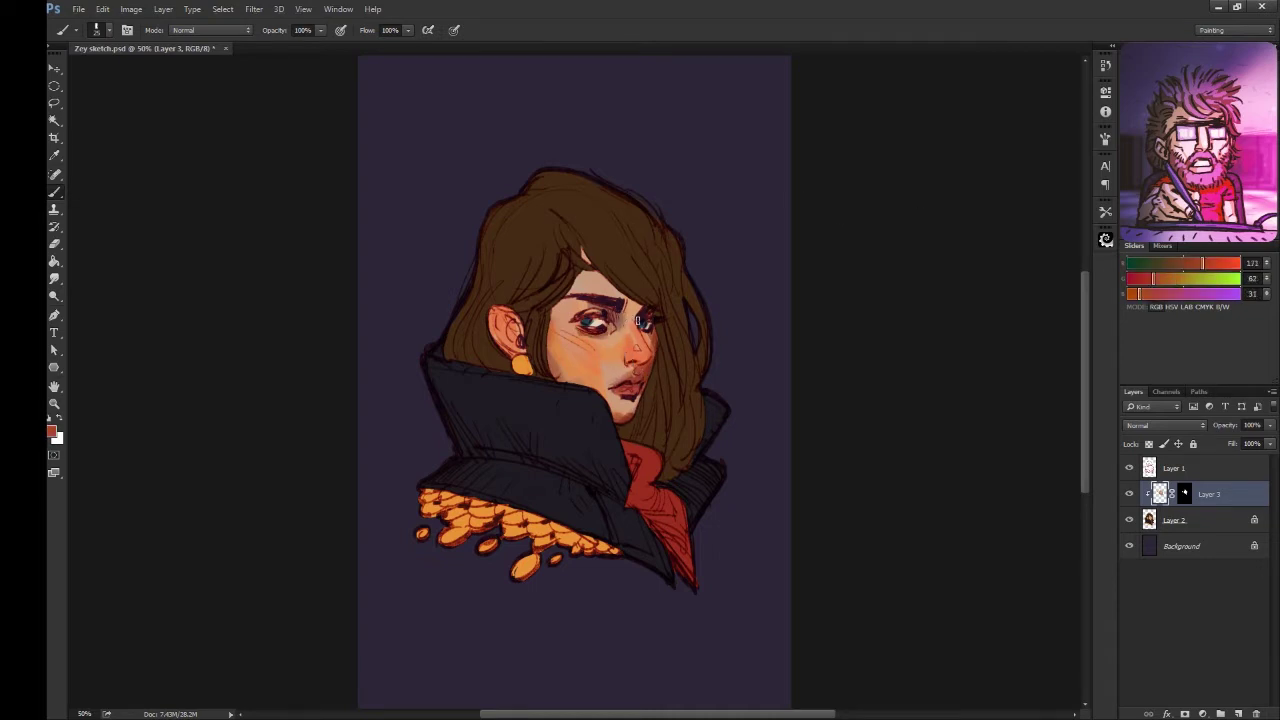
left_click(643, 357, "alt")
left_click(566, 335, "alt")
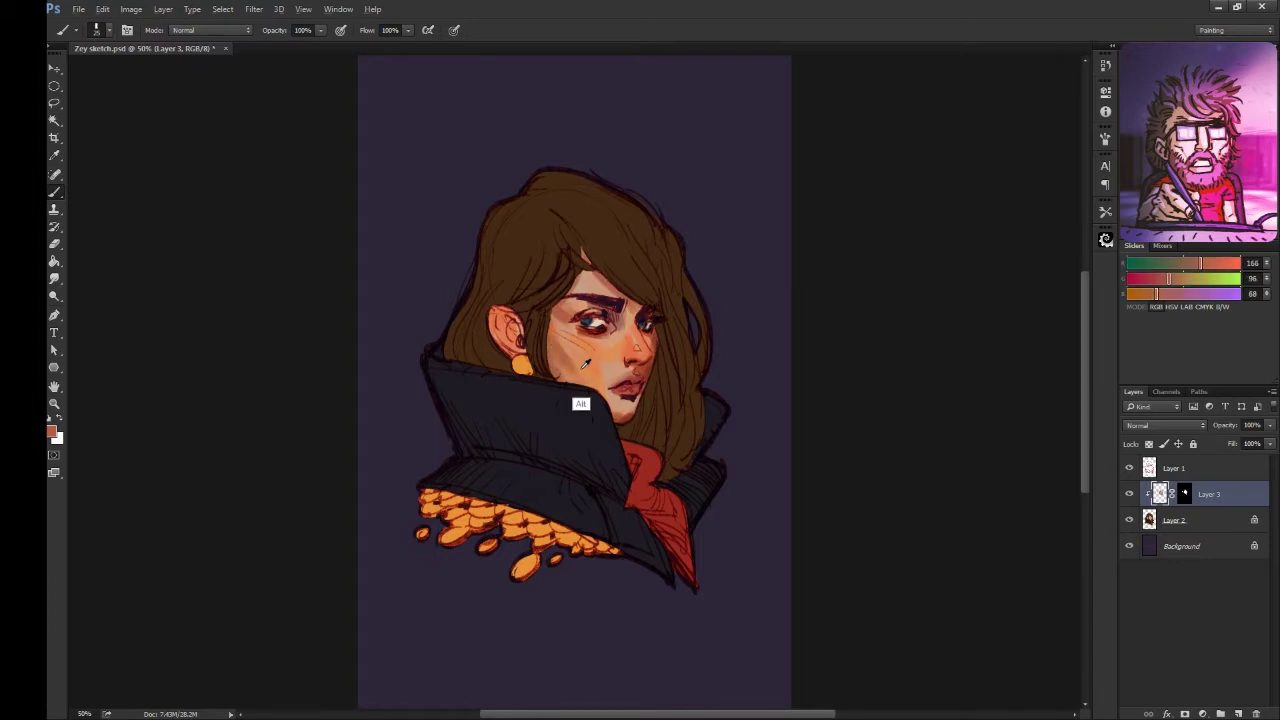
left_click(580, 402, "alt")
left_click(615, 312, "alt")
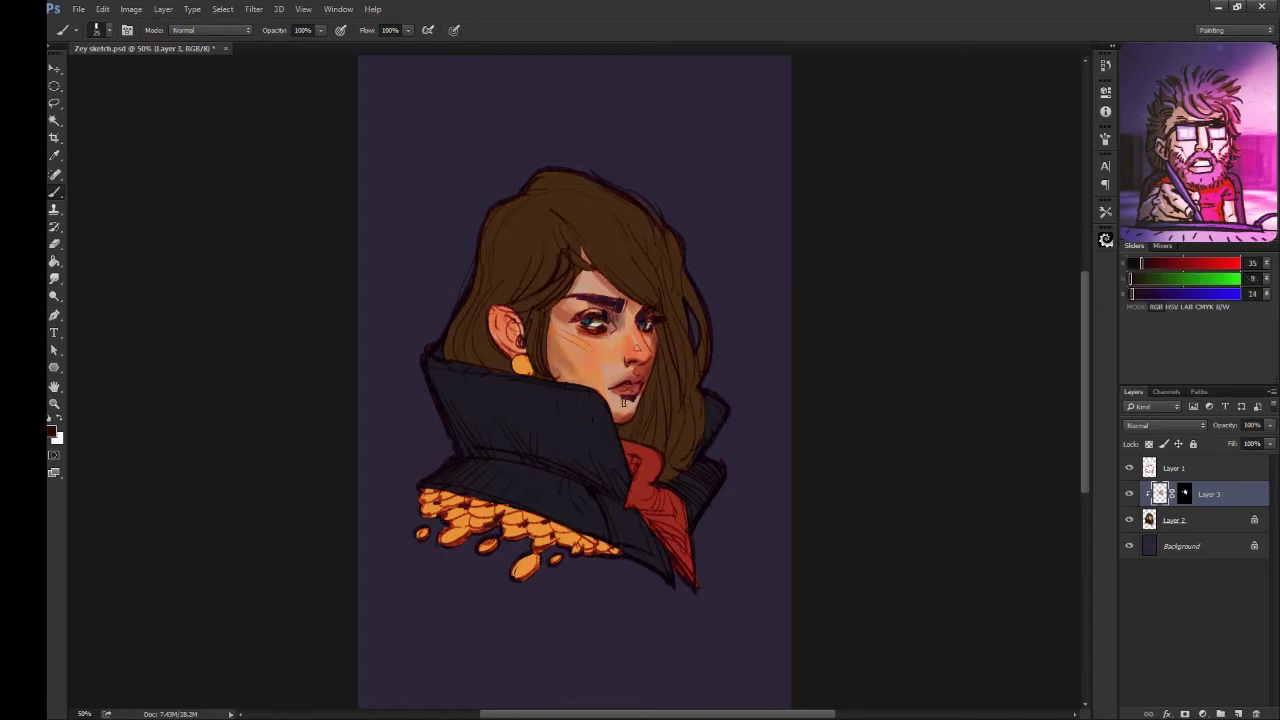
Step: Brighten the cheeks with red and lighter orange, then pick lighter tones for highlights
left_click(576, 305, "alt")
left_click(628, 356, "alt")
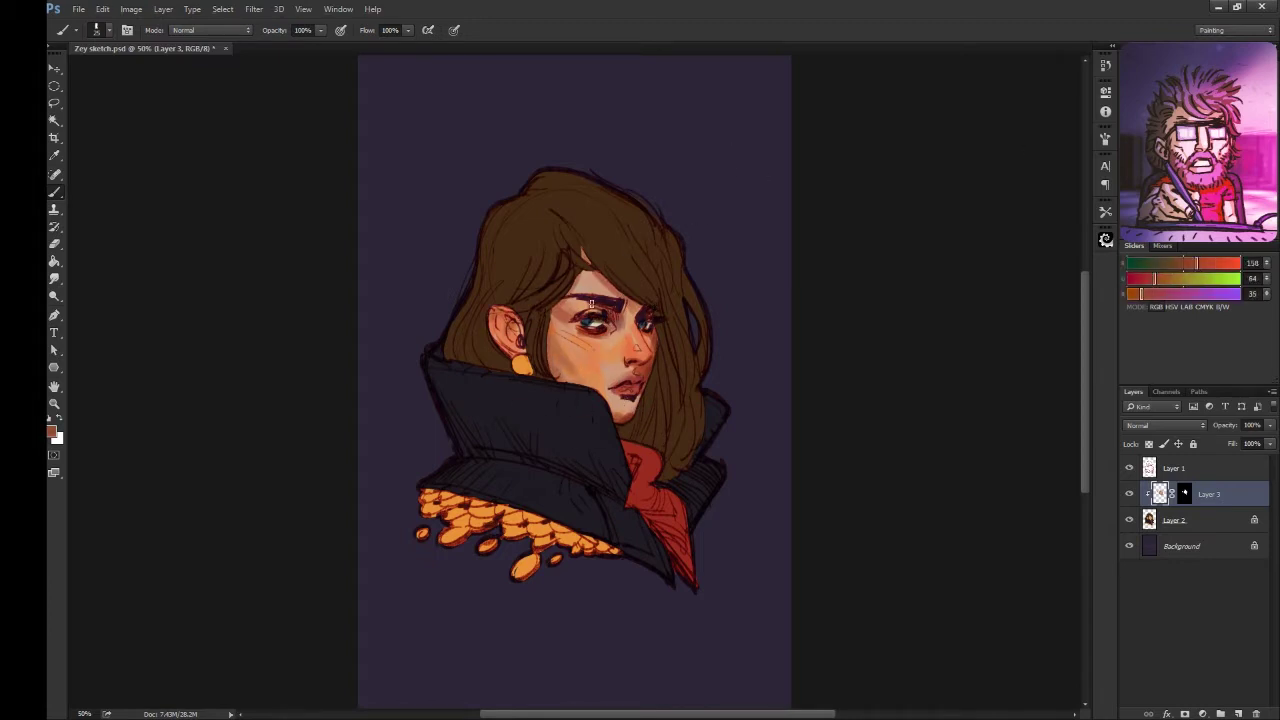
left_click(603, 358, "alt")
left_click(645, 387, "alt")
left_click(645, 355, "alt")
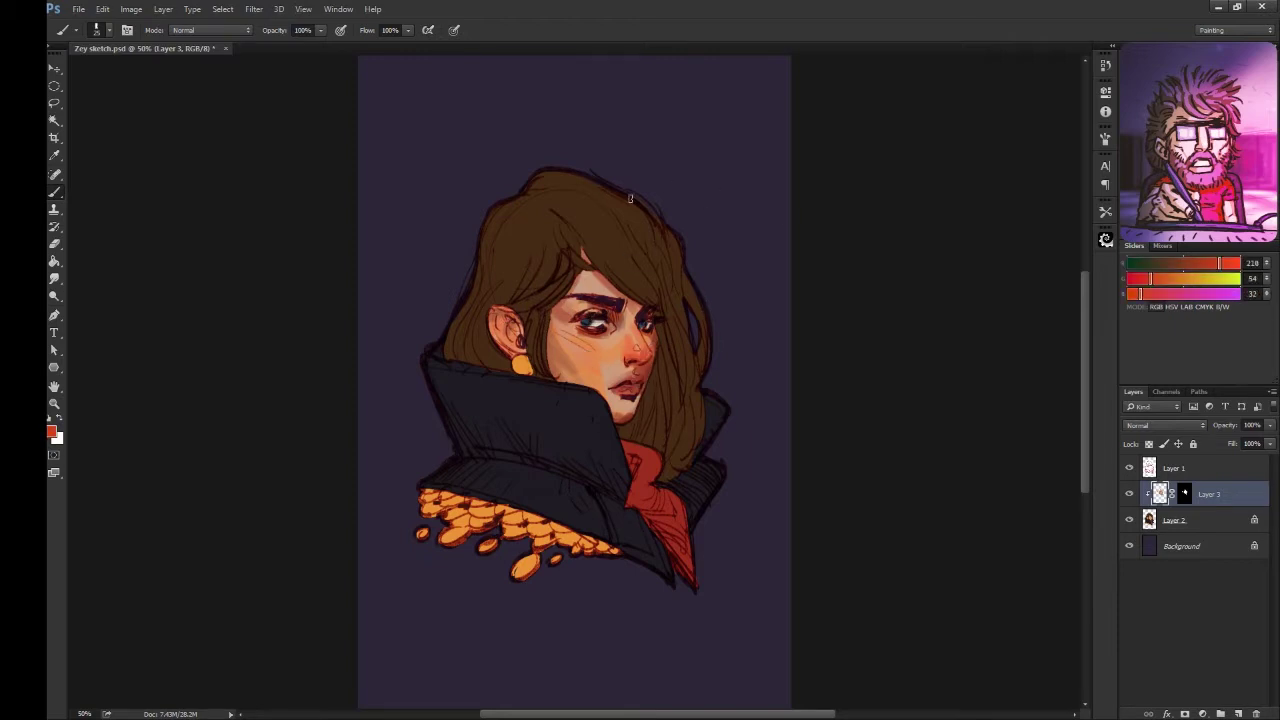
left_click(578, 404, "alt")
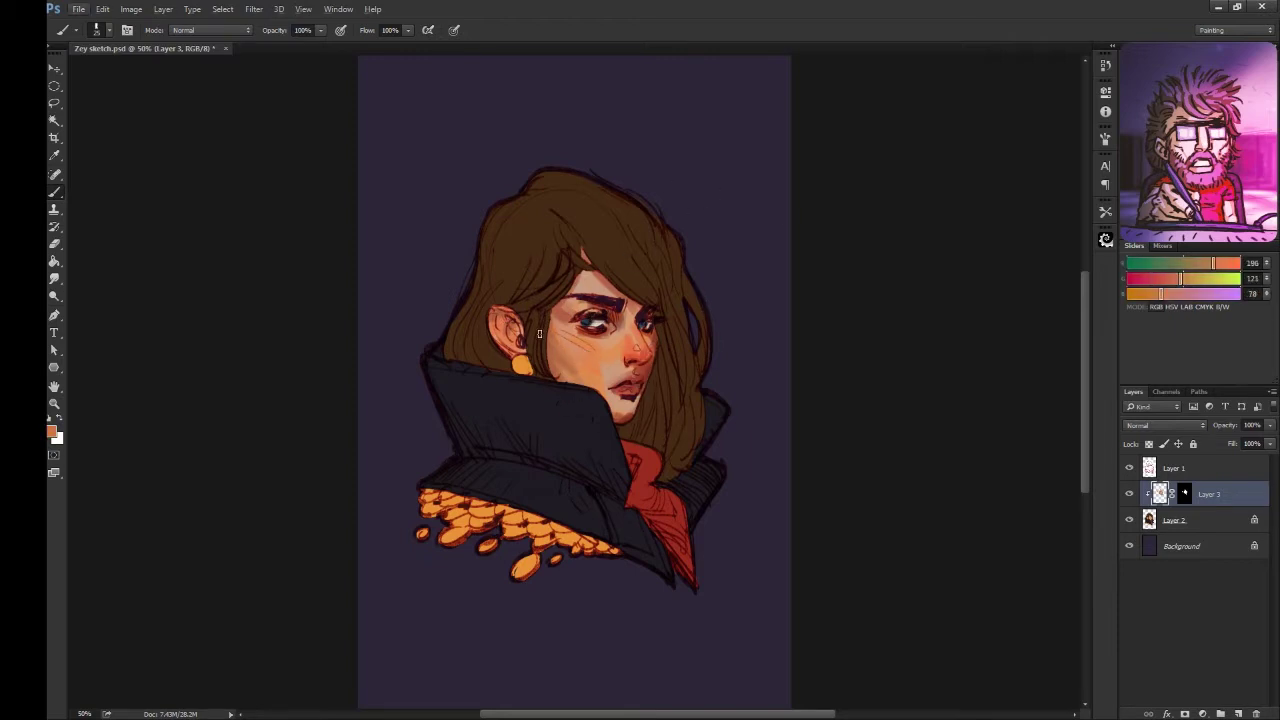
left_click(587, 370, "alt")
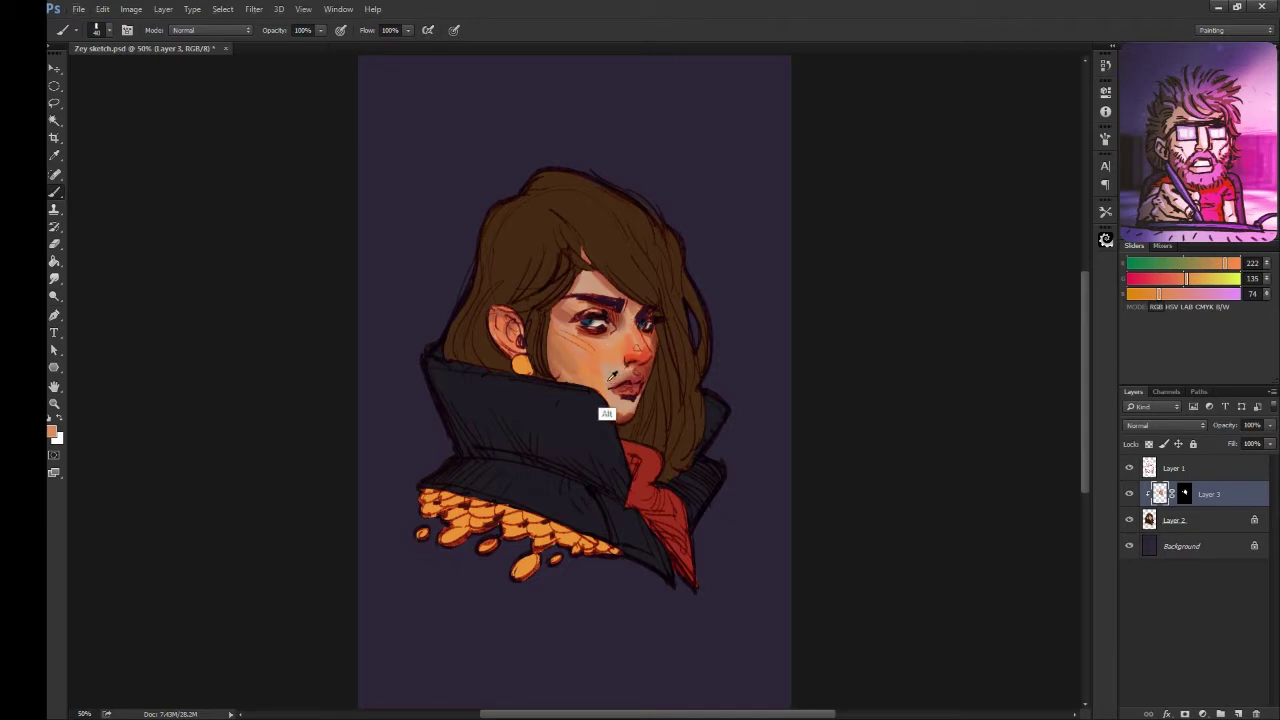
left_click(643, 369, "alt")
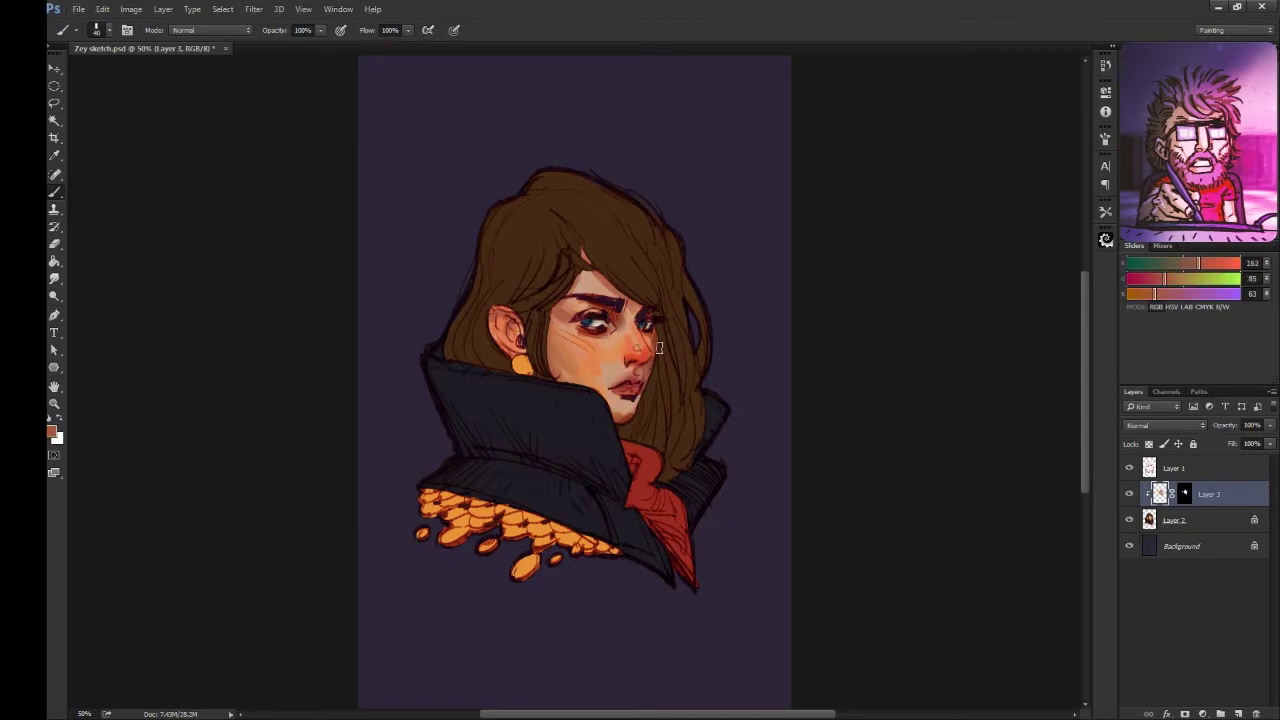
left_click(582, 405, "alt")
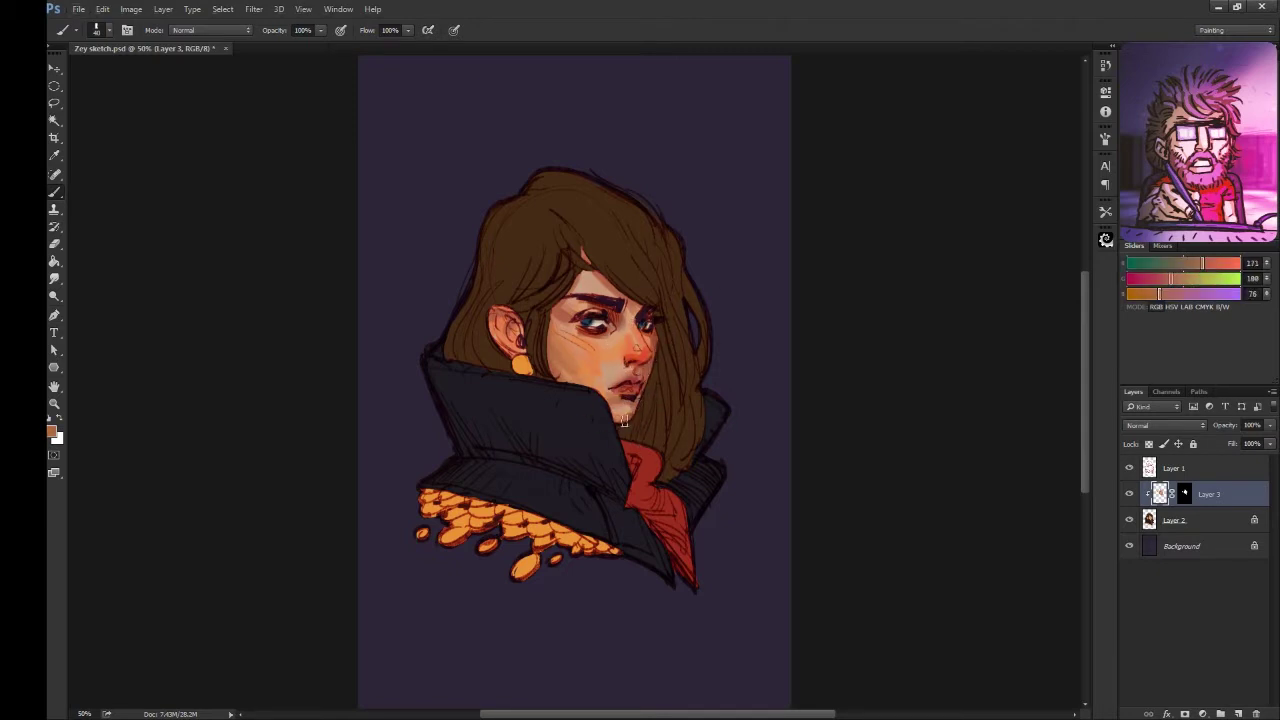
left_click(582, 300, "alt")
left_click(615, 363, "alt")
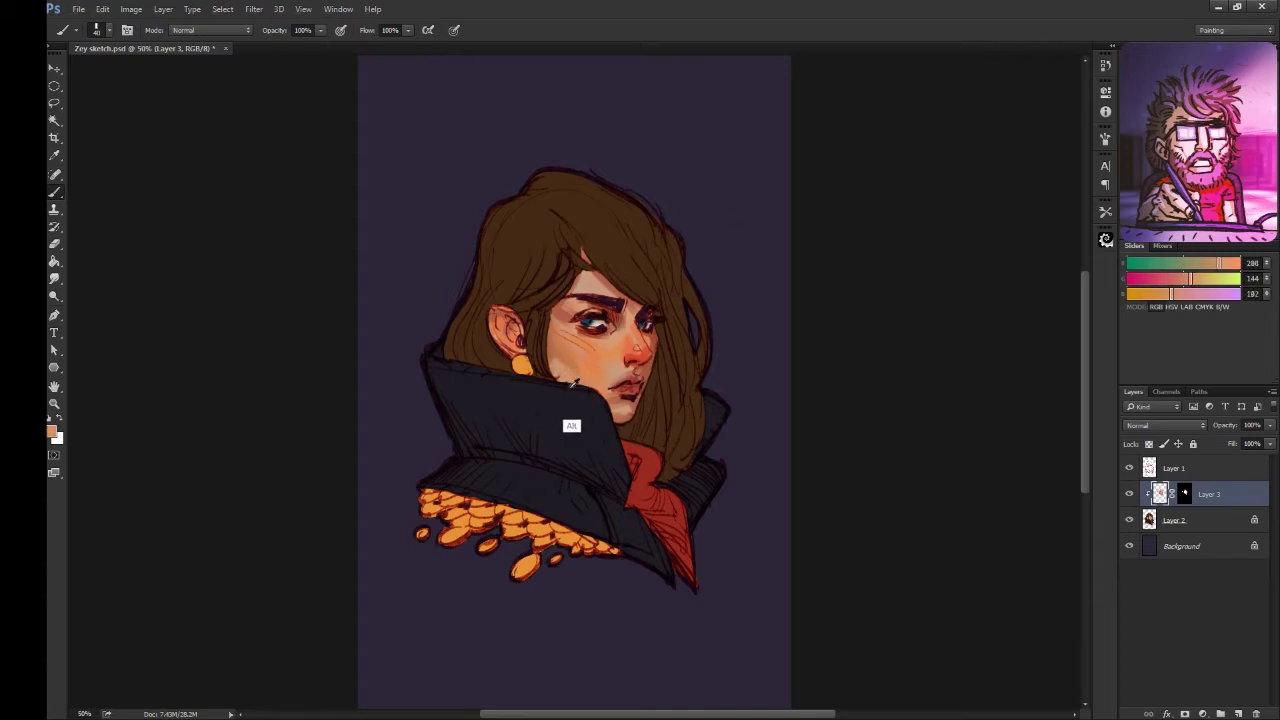
left_click(600, 345, "alt")
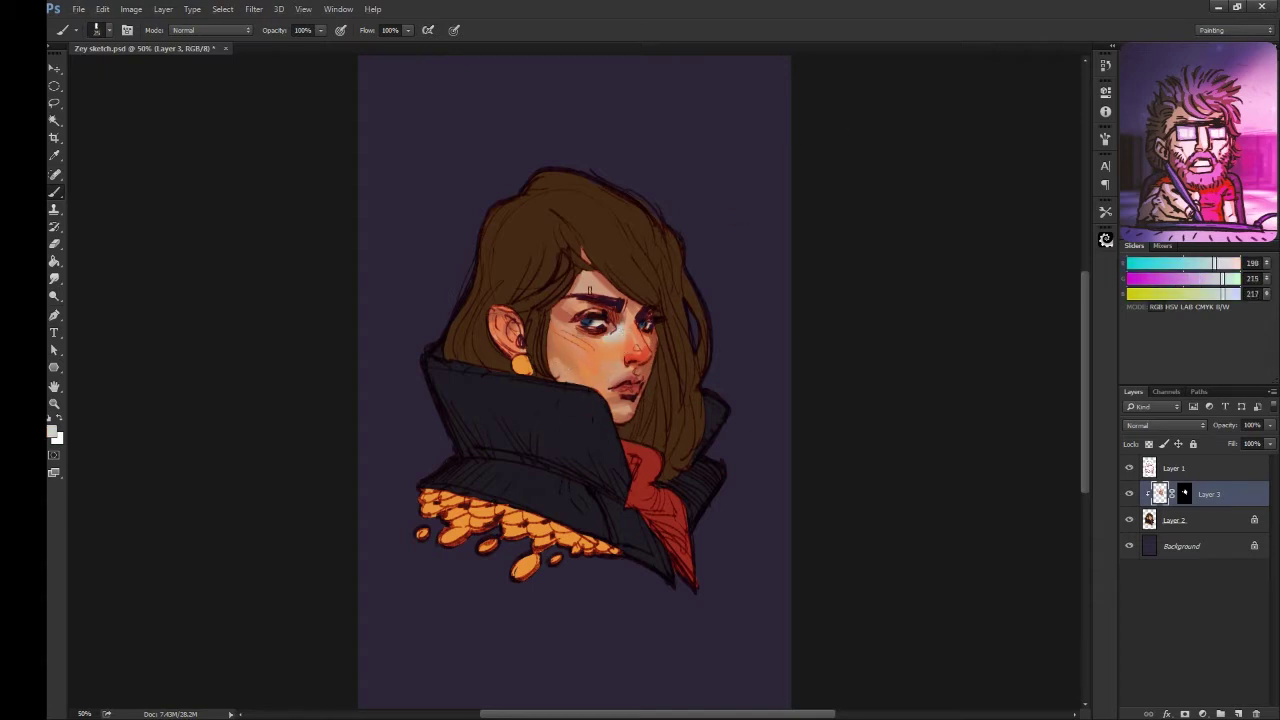
Step: Add a small forehead highlight and flush the nose and cheeks with red-orange and peach tones
left_click_drag(577, 290, 586, 279)
left_click(582, 286, "alt")
left_click(574, 335, "alt")
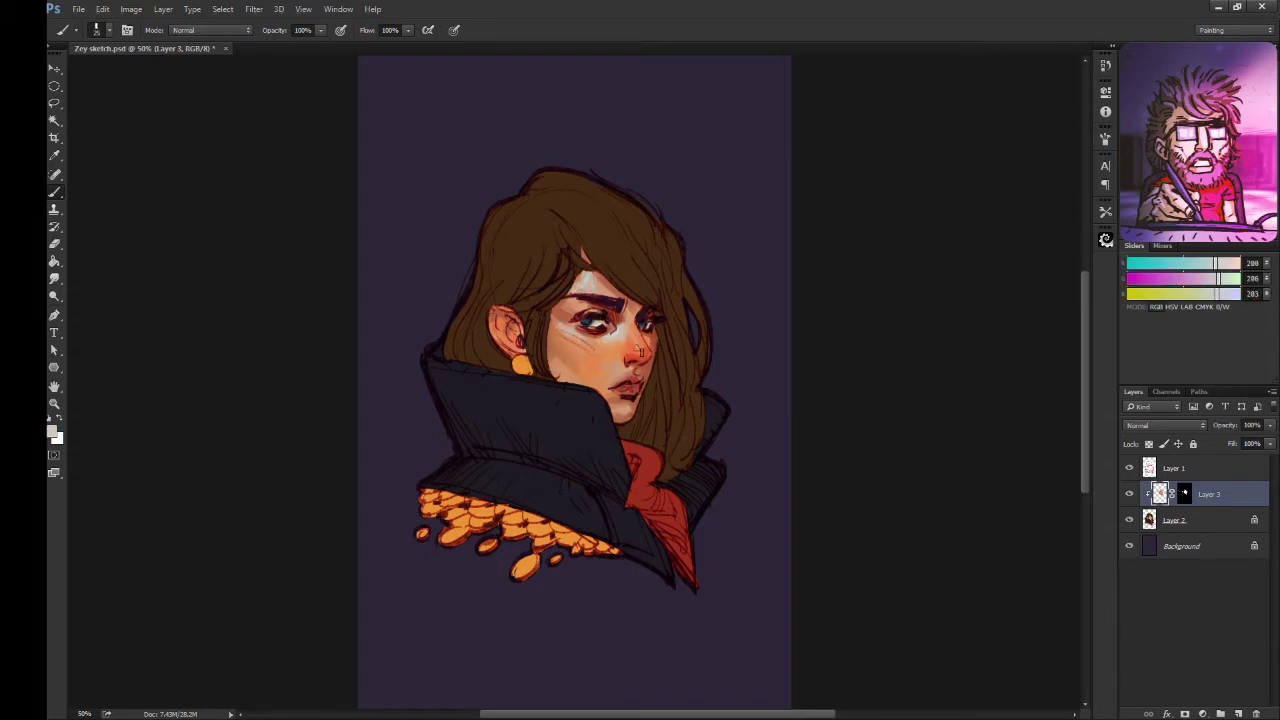
left_click(637, 345, "alt")
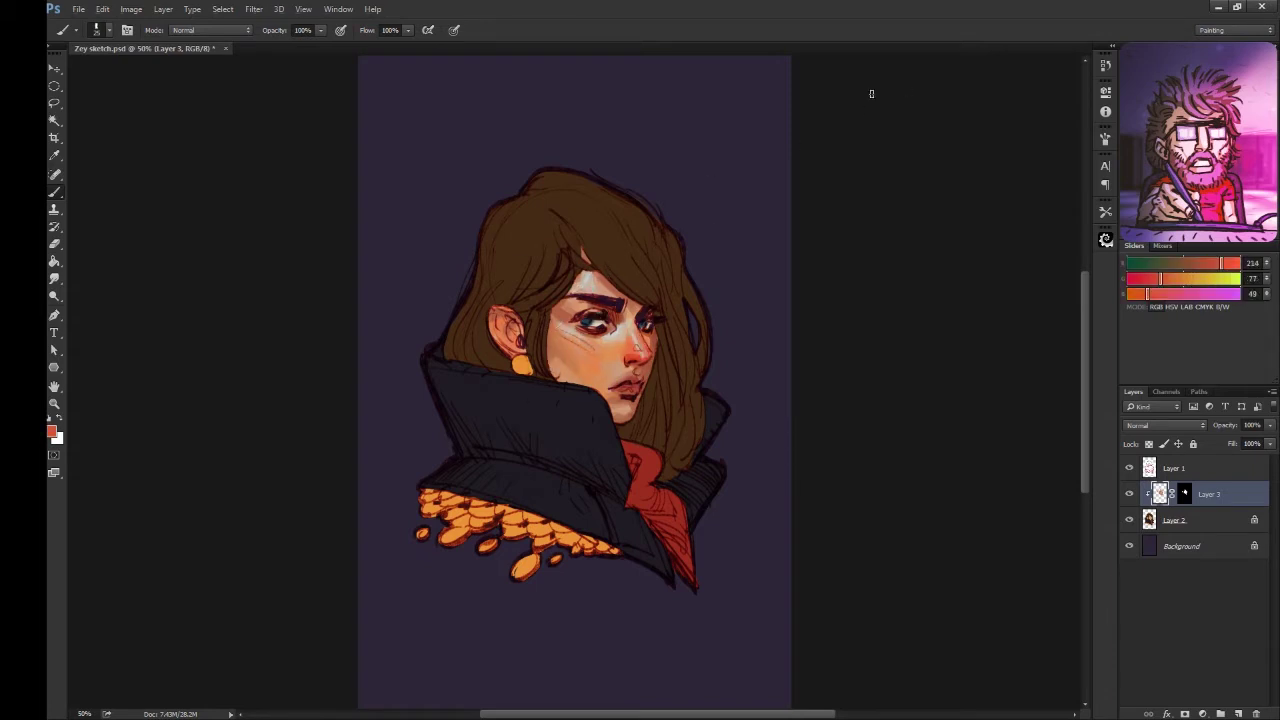
left_click(614, 366, "alt")
left_click(604, 327, "alt")
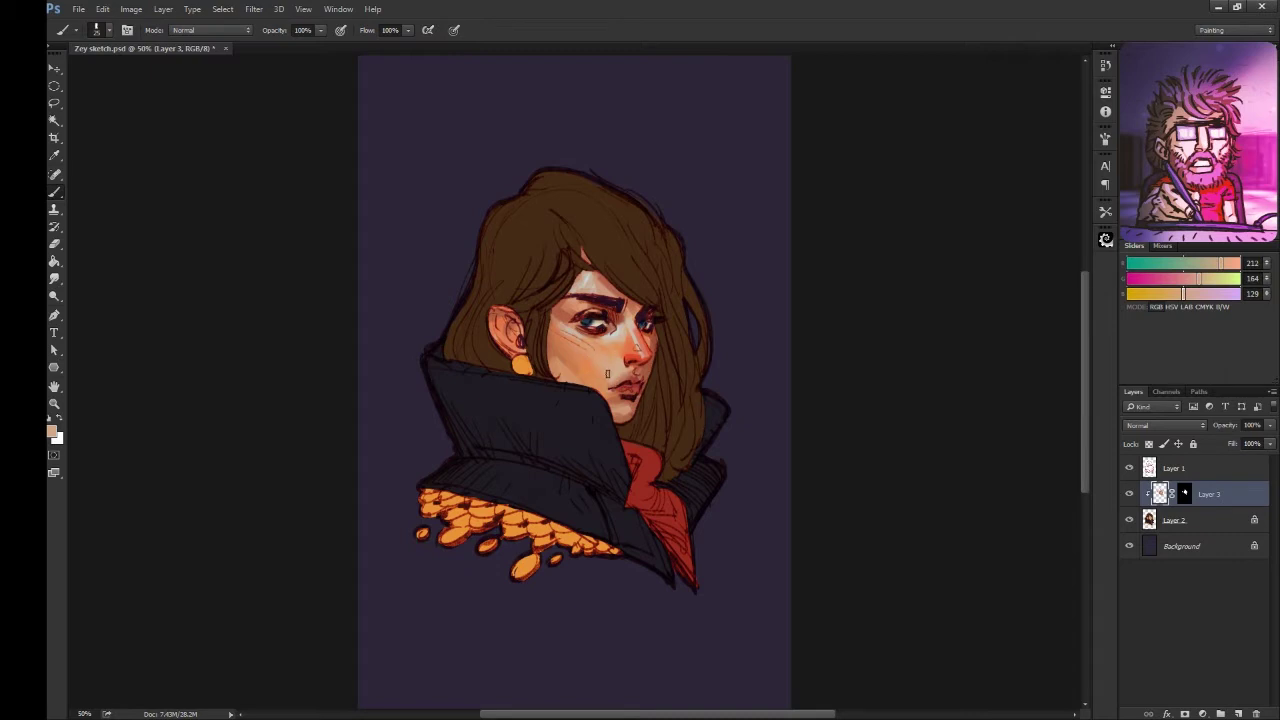
left_click(589, 391, "alt")
left_click(620, 410, "alt")
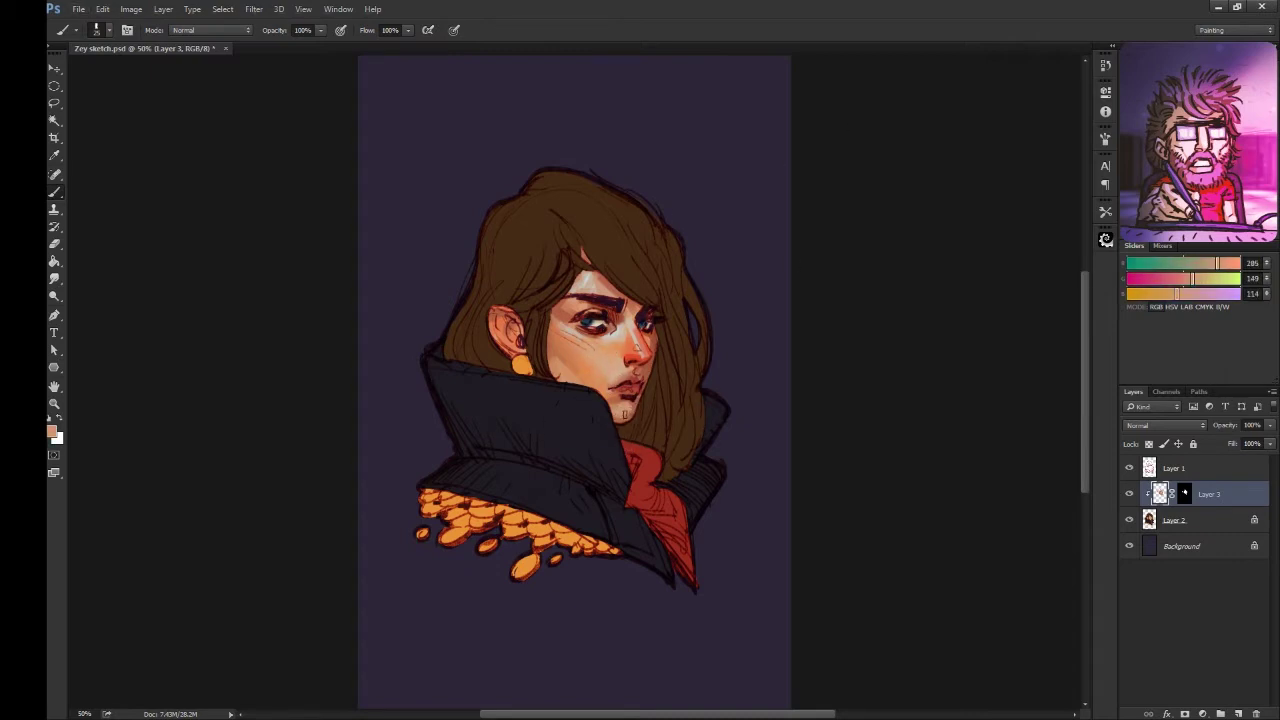
left_click(576, 306, "alt")
left_click(570, 313, "alt")
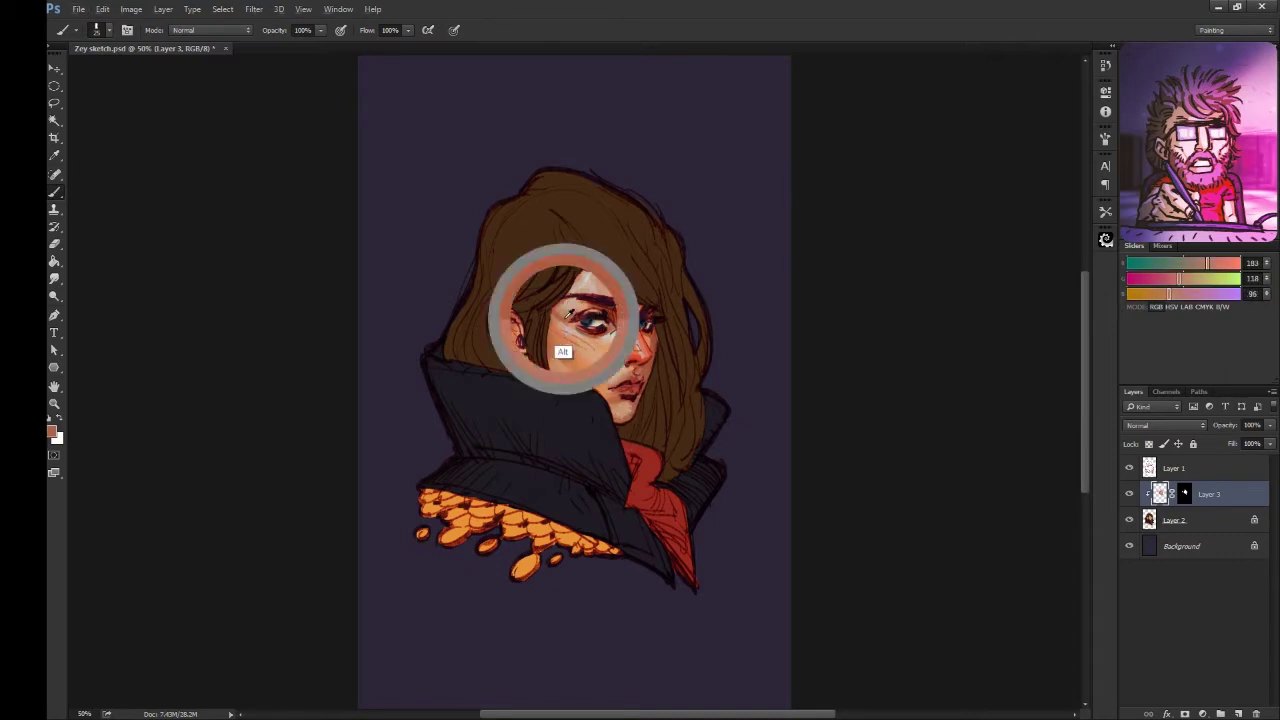
left_click(577, 346, "alt")
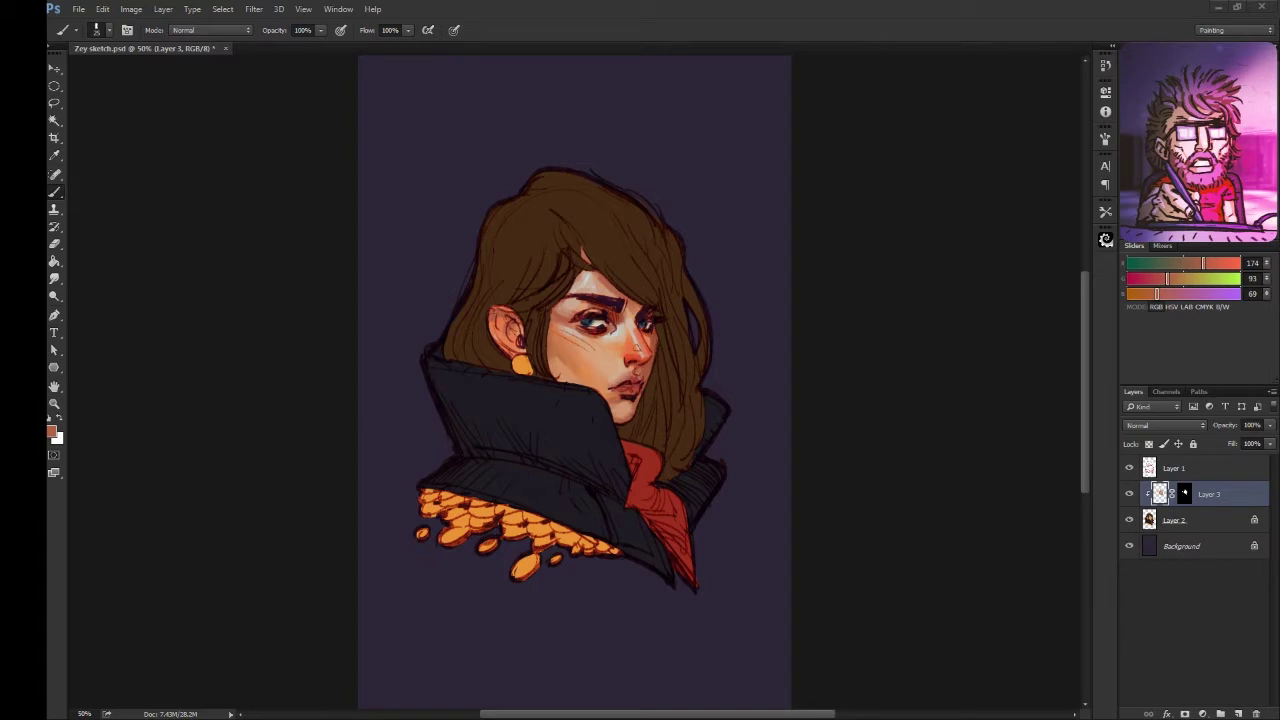
Step: Blend cheek oranges and beige skin tones, then mirror the canvas to check the face
left_click(610, 355, "alt")
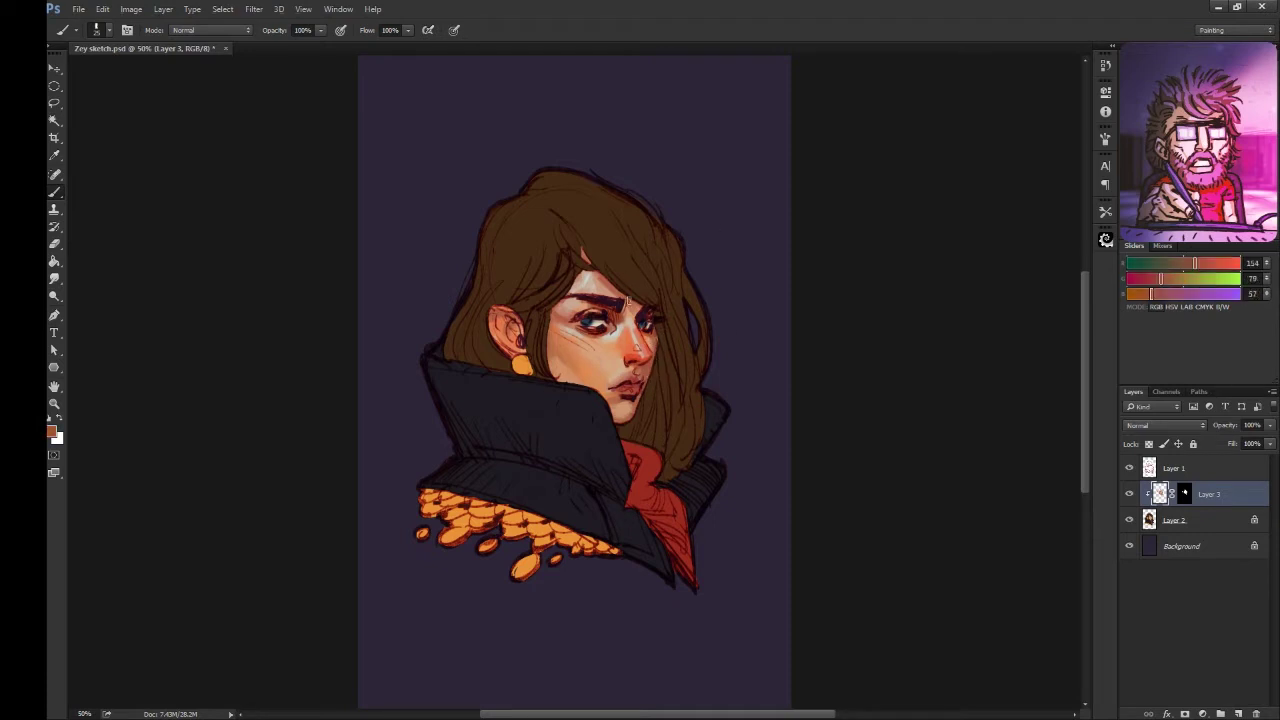
left_click(640, 389, "alt")
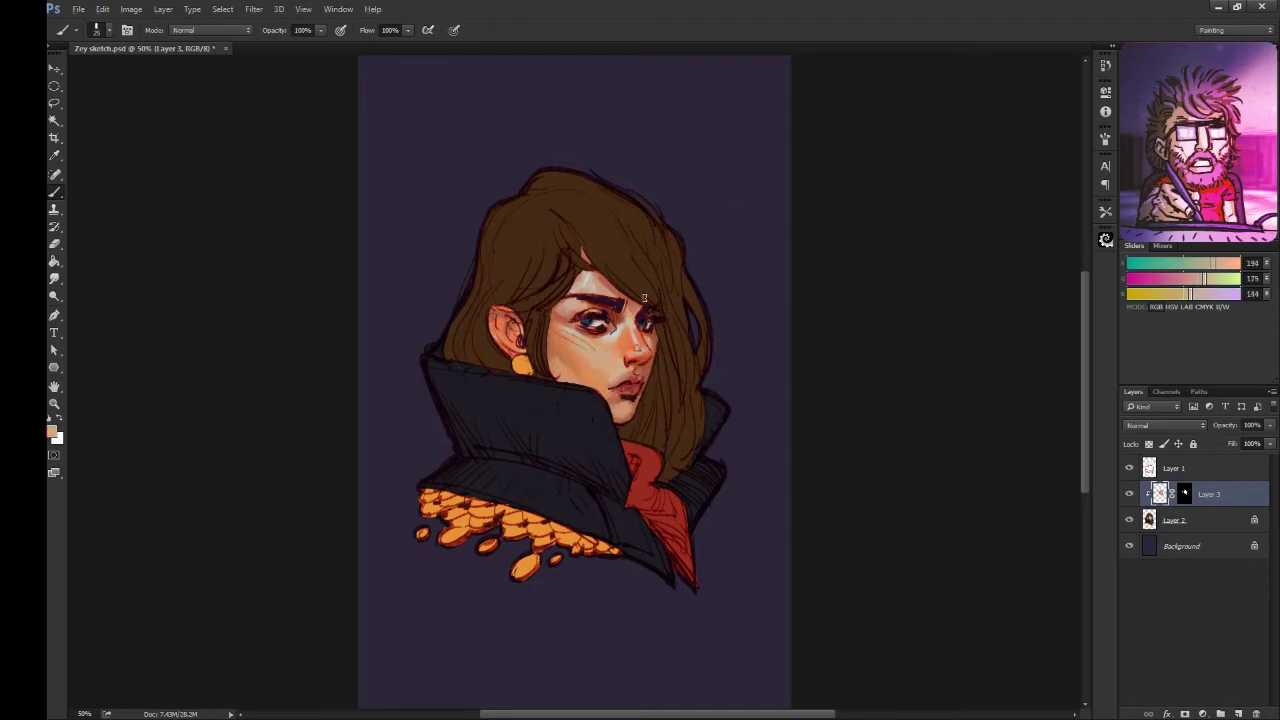
left_click(587, 400, "alt")
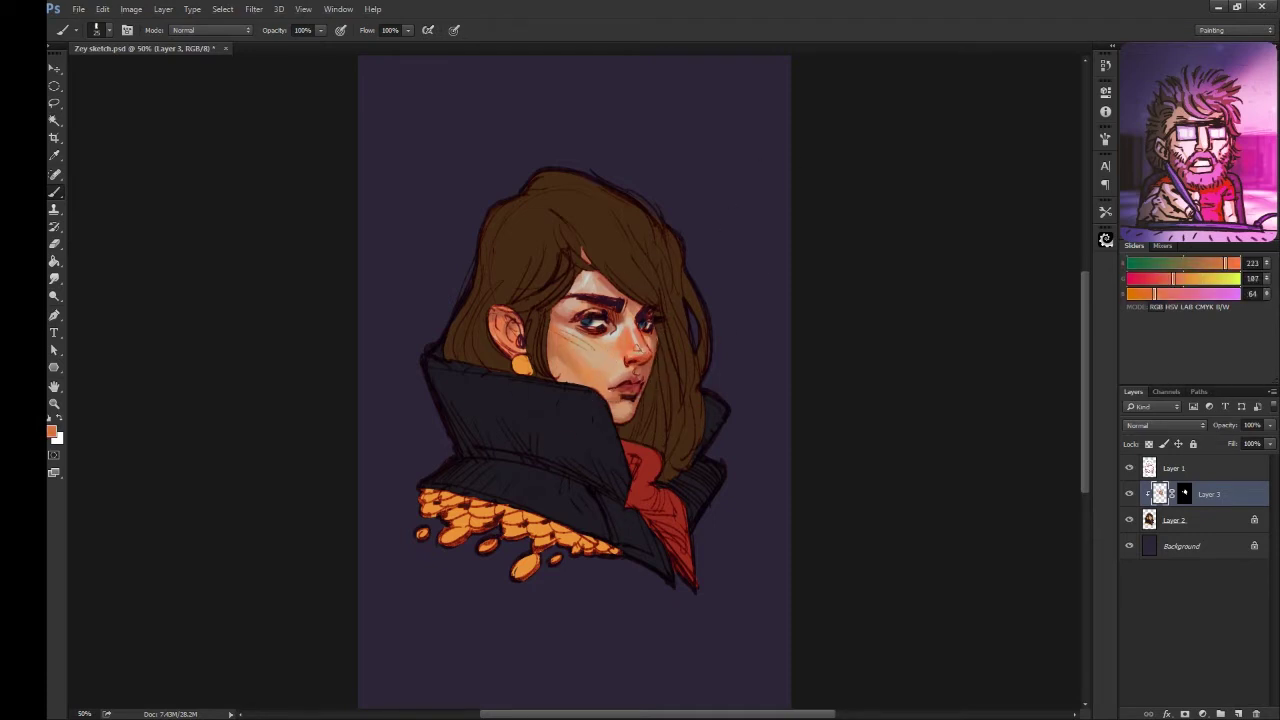
left_click(589, 351, "alt")
left_click(591, 362, "alt")
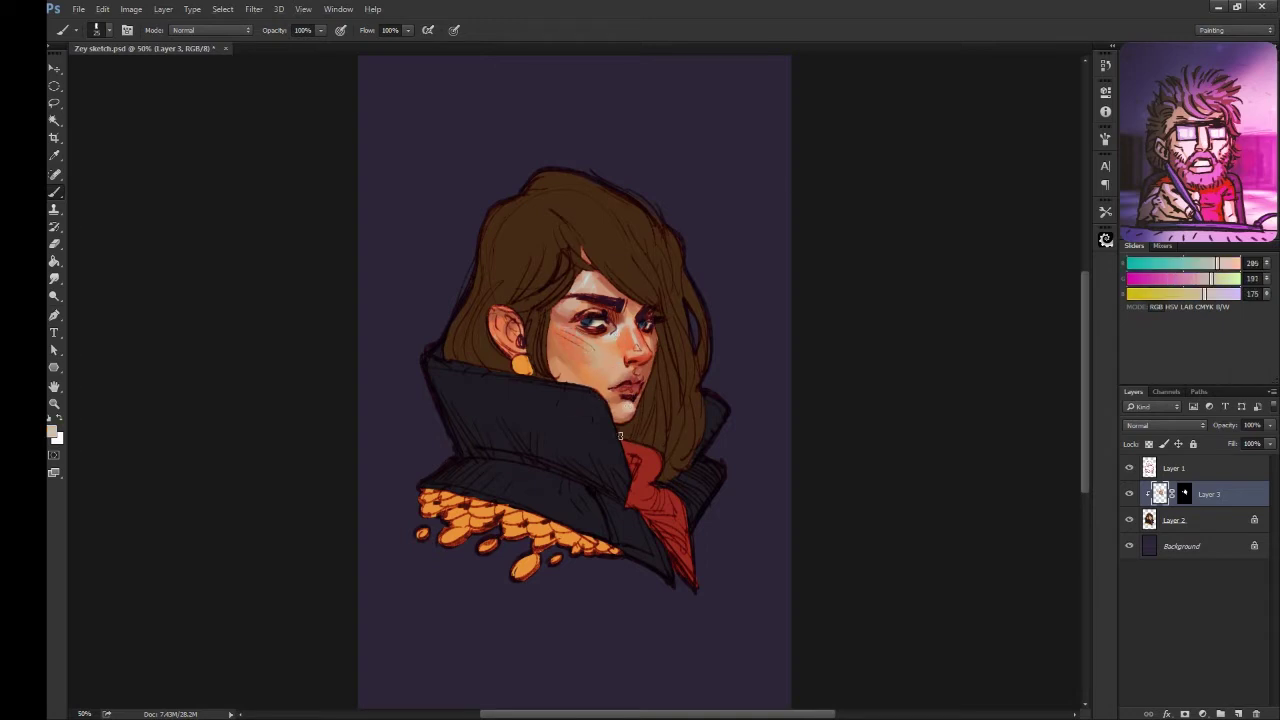
left_click(590, 390, "alt")
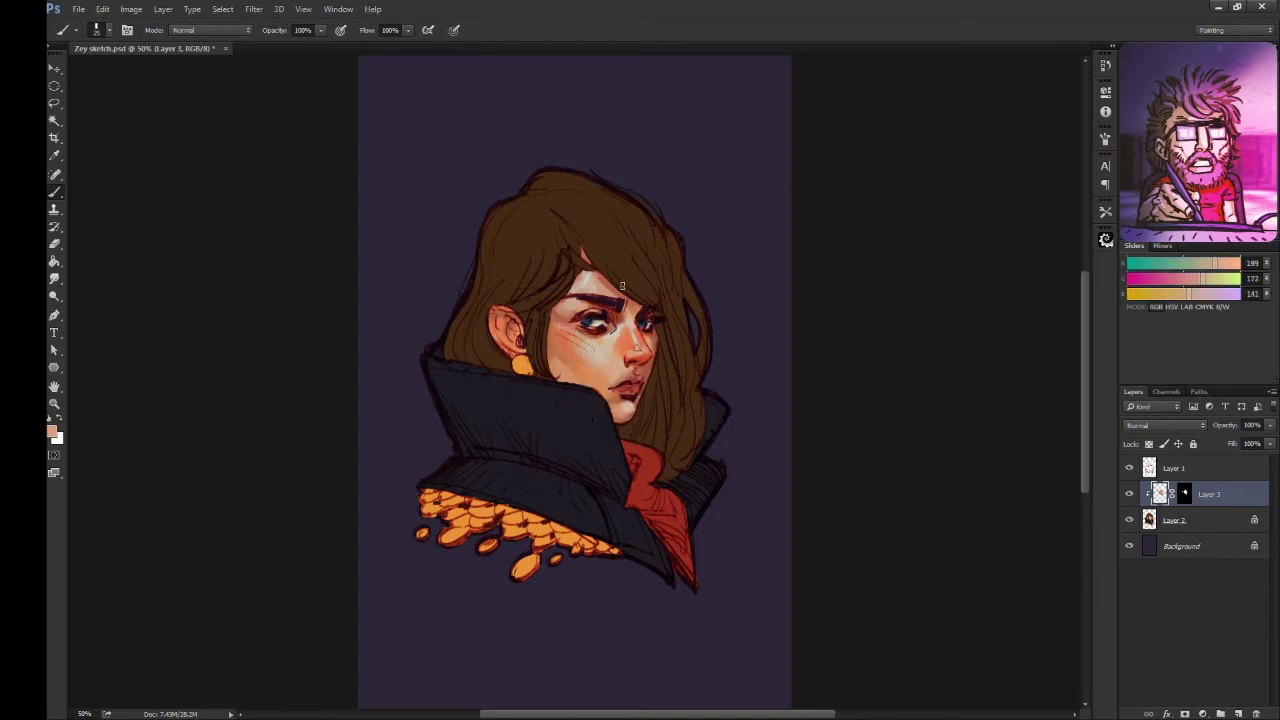
left_click(565, 349, "alt")
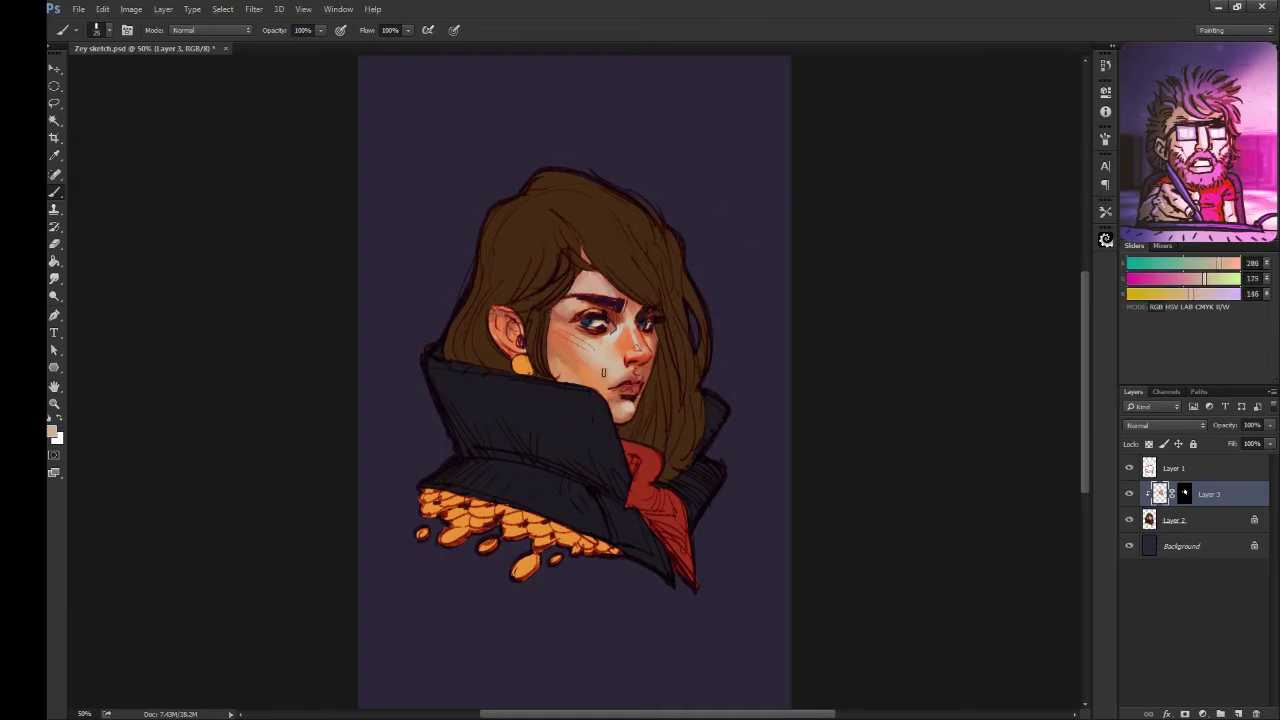
left_click(601, 371, "alt")
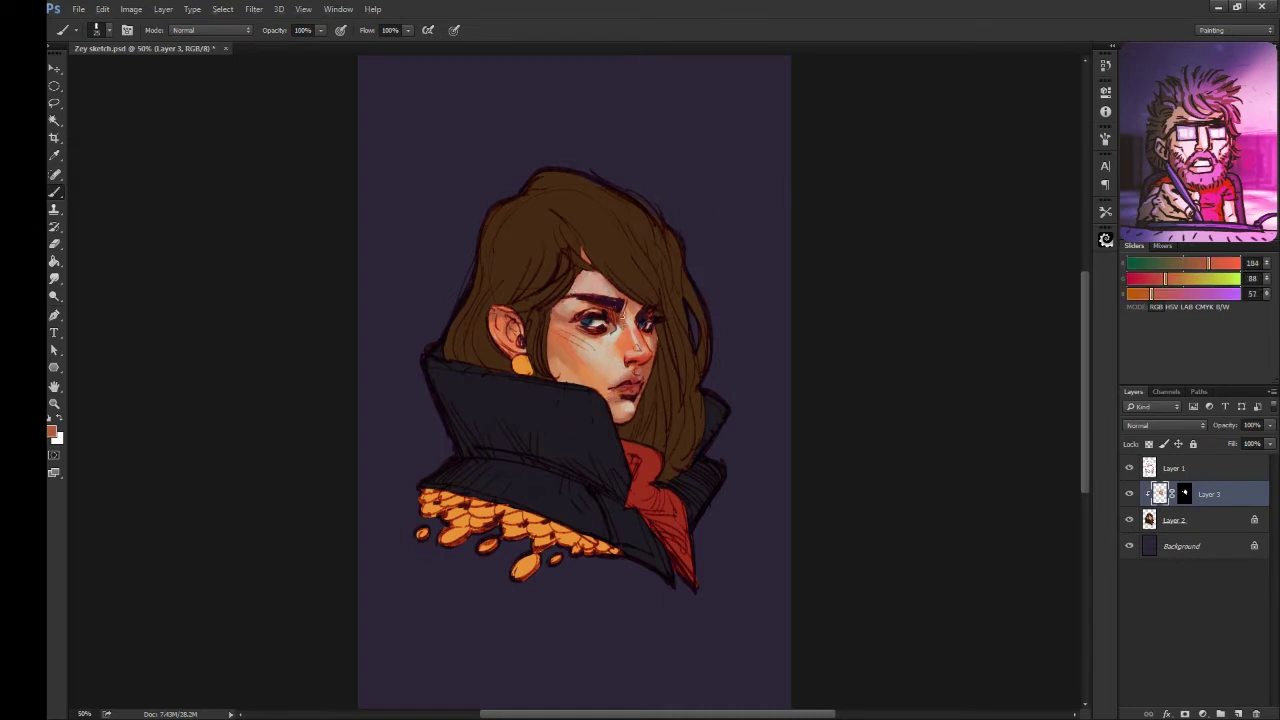
left_click(632, 330, "alt")
left_click(633, 352, "alt")
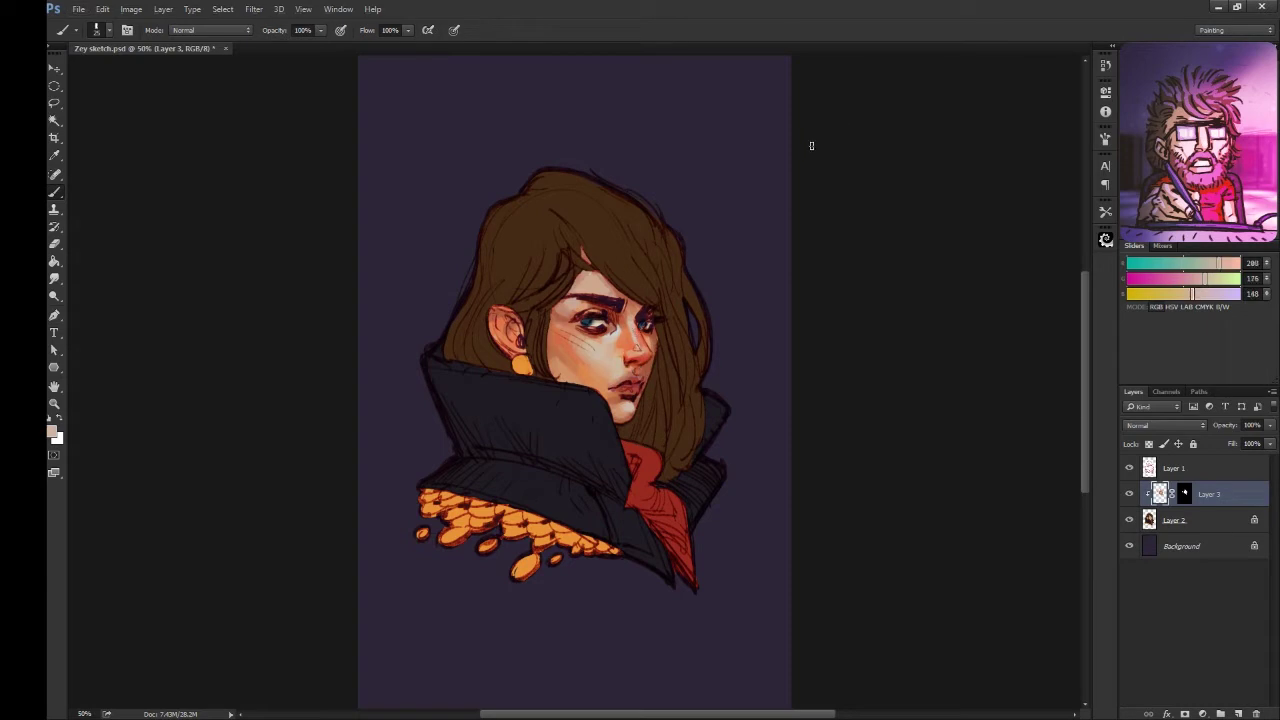
key("ctrl+h")
key("ctrl+h")
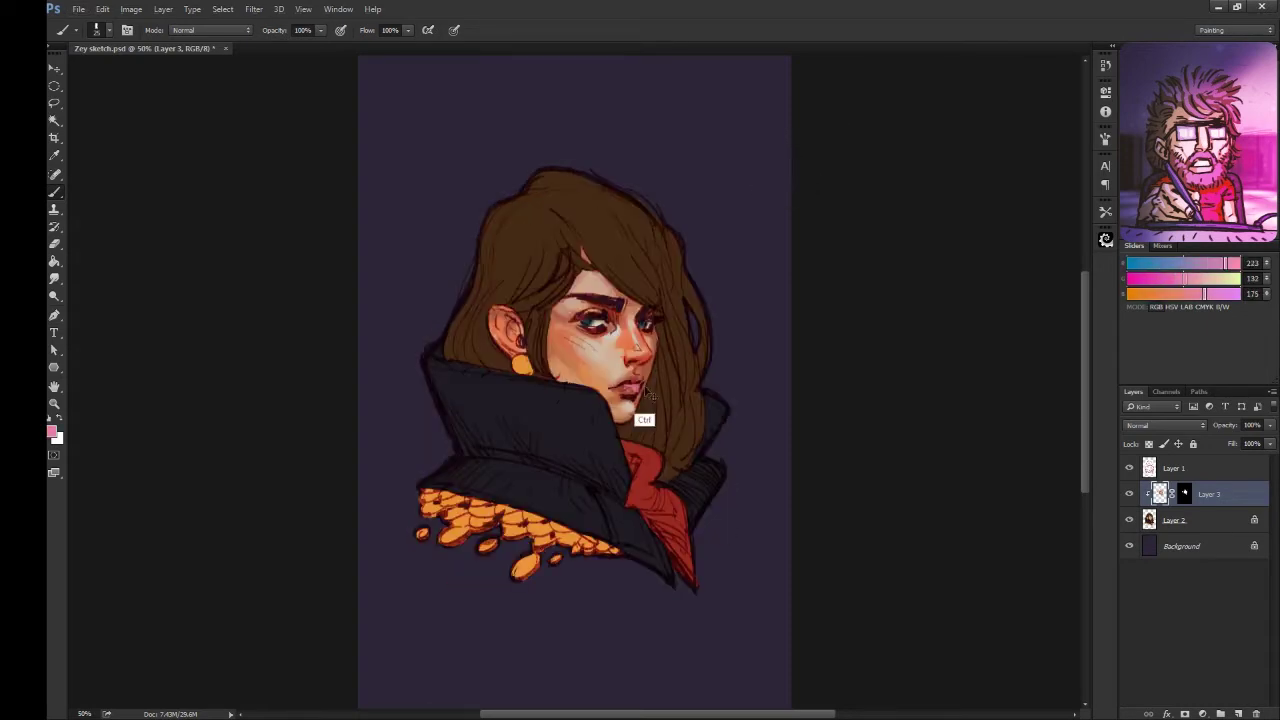
Step: Refine face shading with lip red, tan, light blue and reddish shadow tones
left_click(621, 392, "alt")
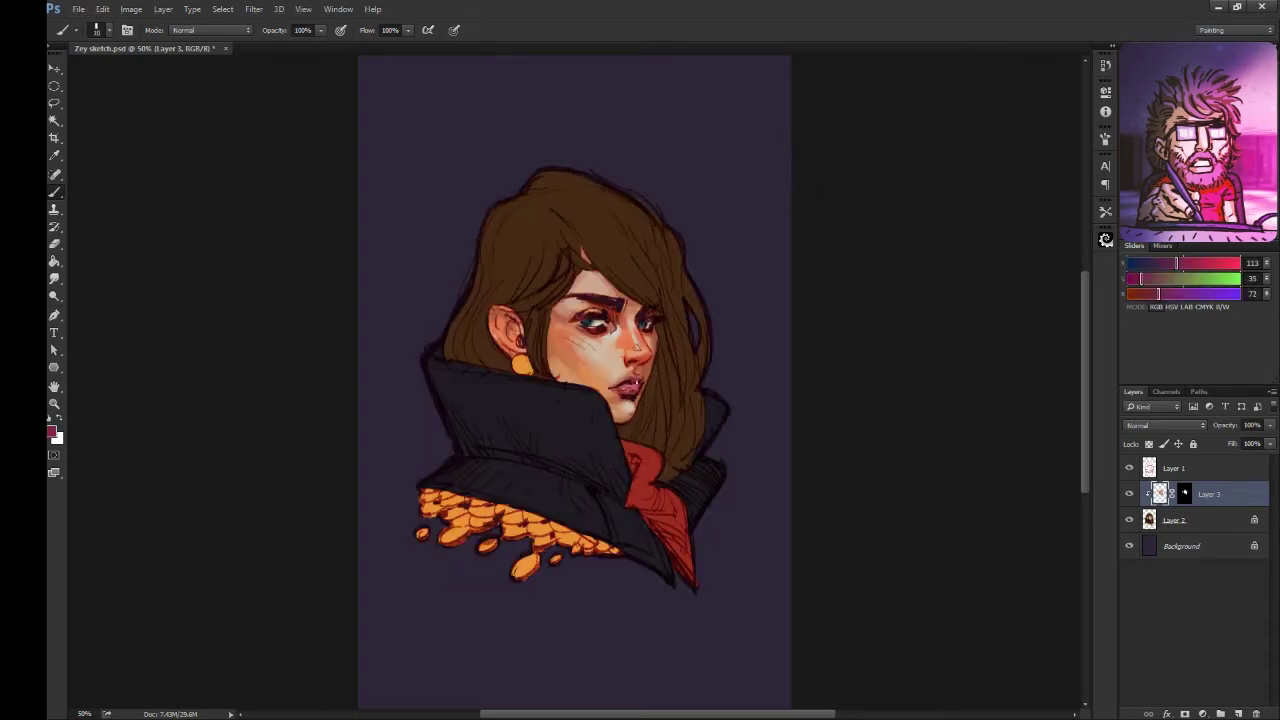
left_click(617, 309, "alt")
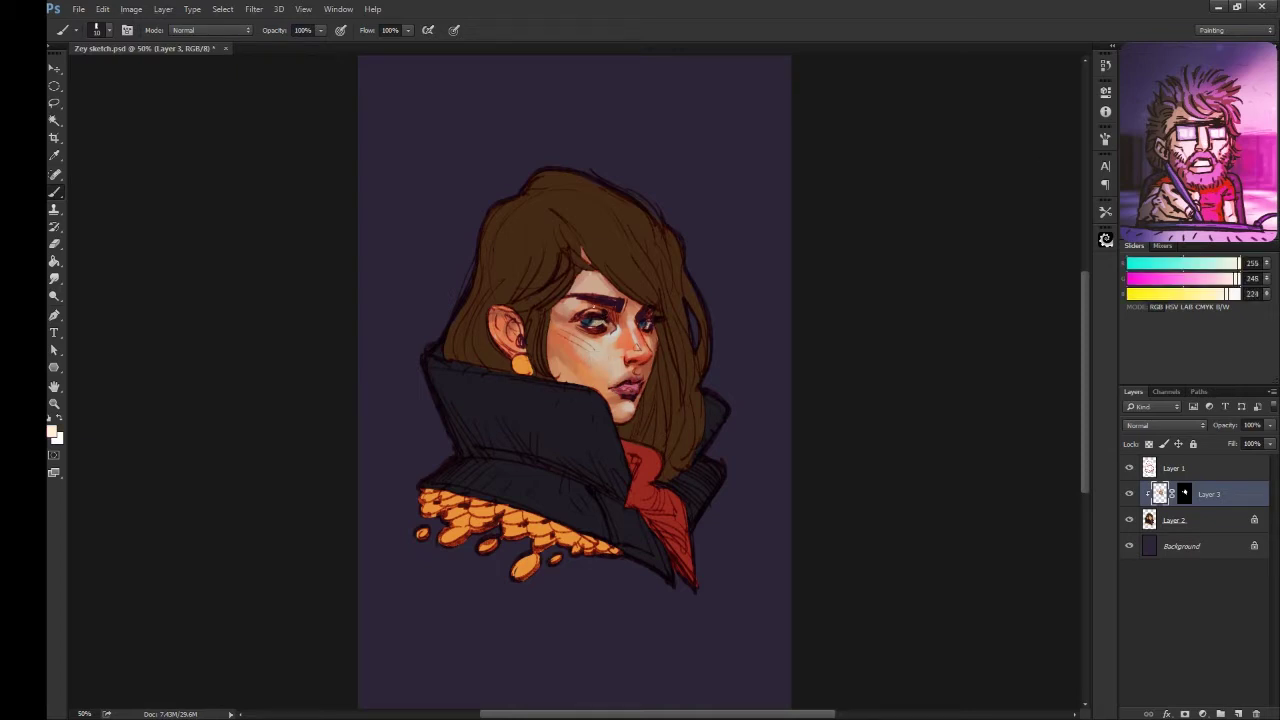
left_click(594, 320, "alt")
left_click(626, 384, "alt")
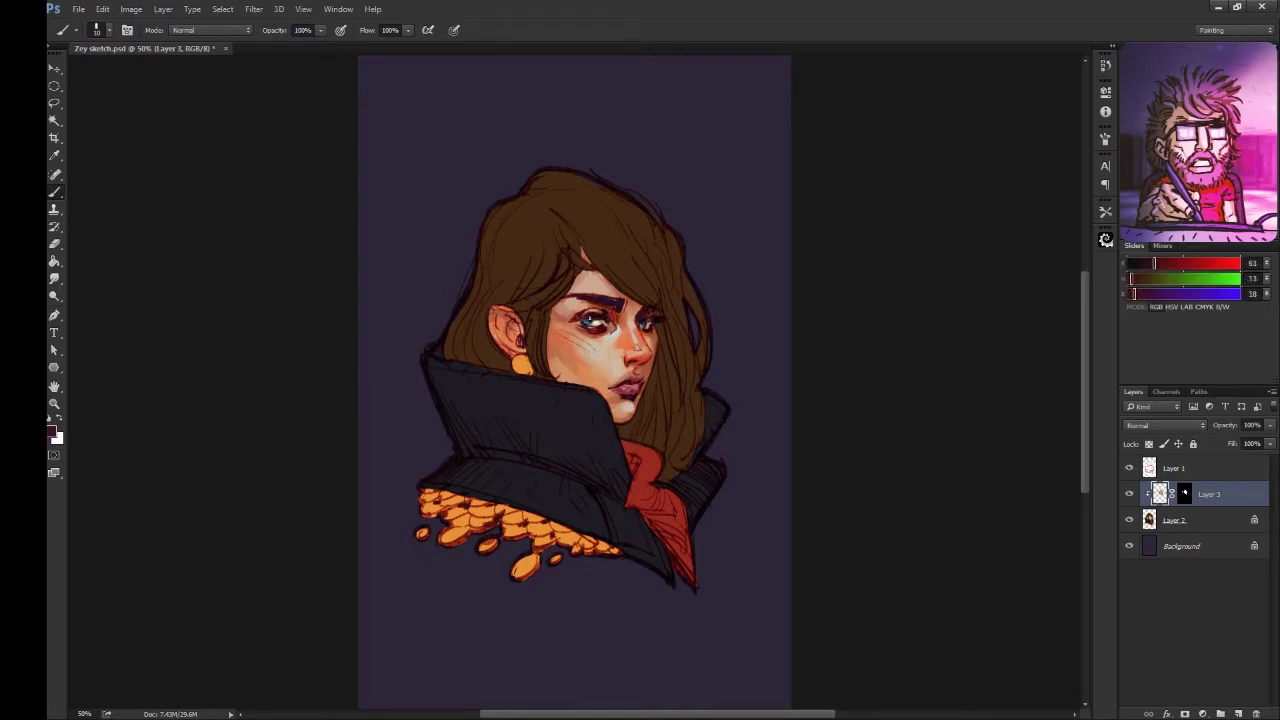
left_click(640, 366, "alt")
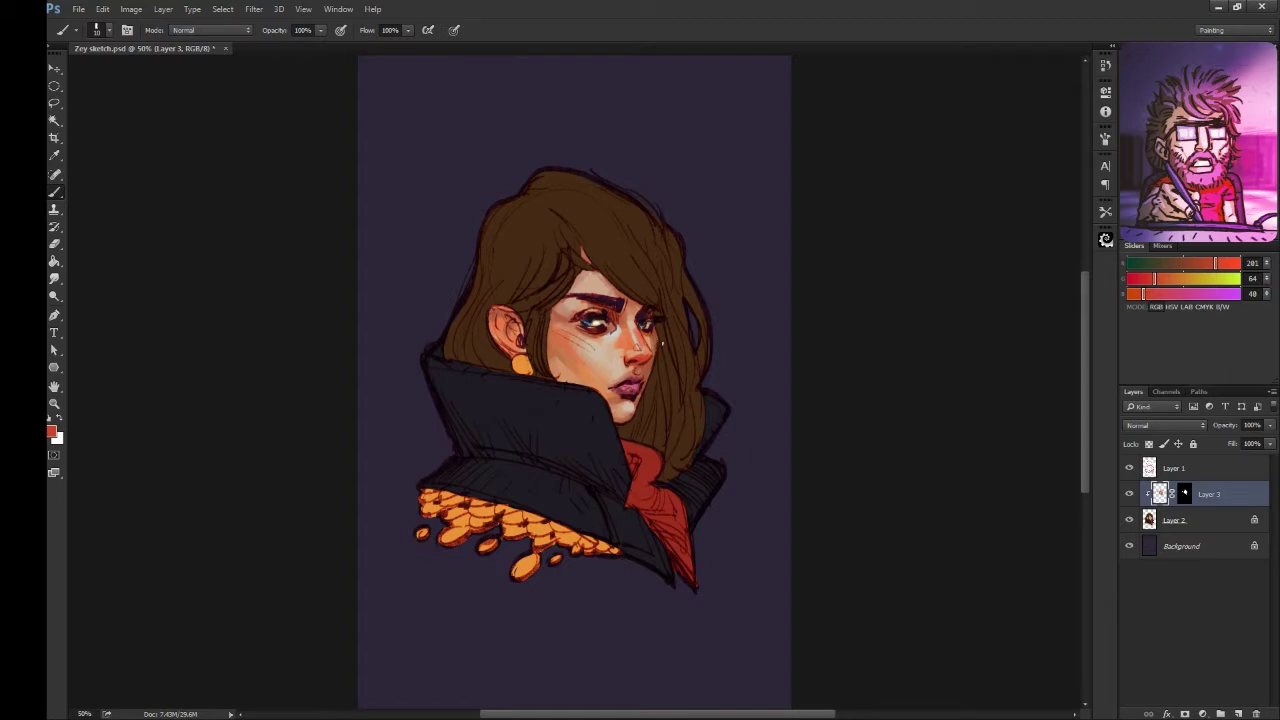
left_click(637, 346, "alt")
left_click(637, 343, "alt")
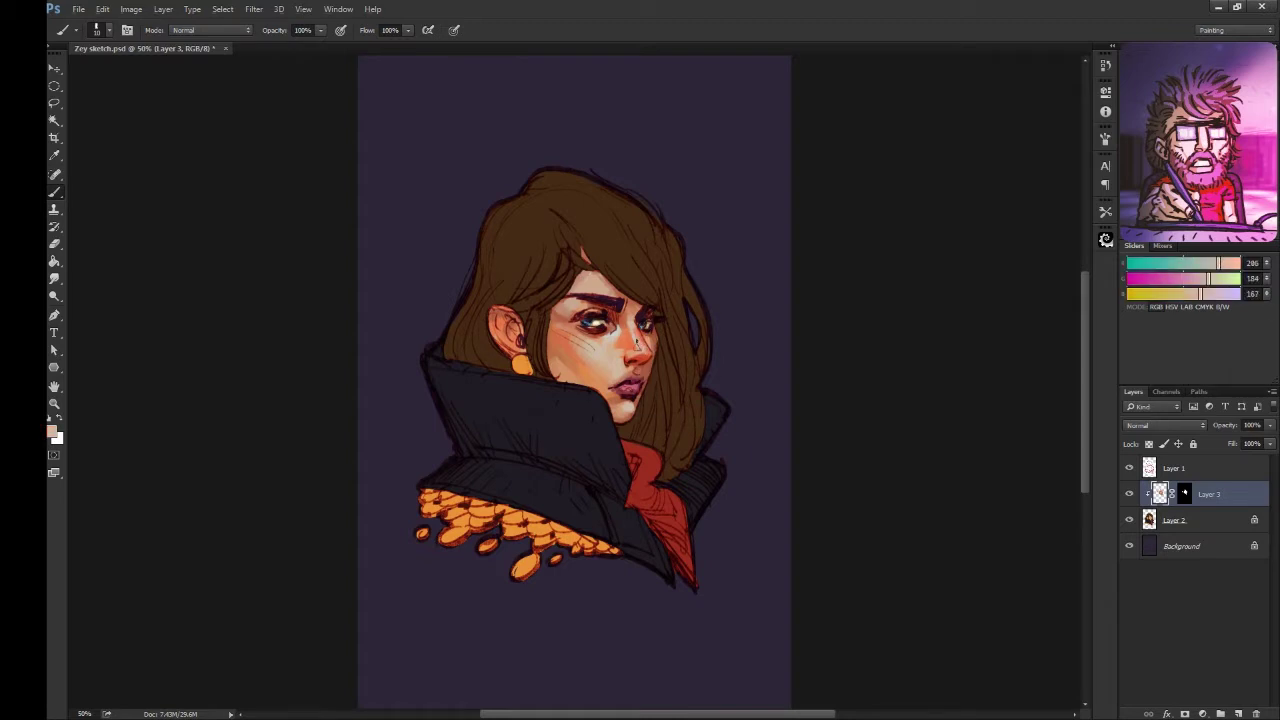
left_click(608, 333, "alt")
left_click(632, 348, "alt")
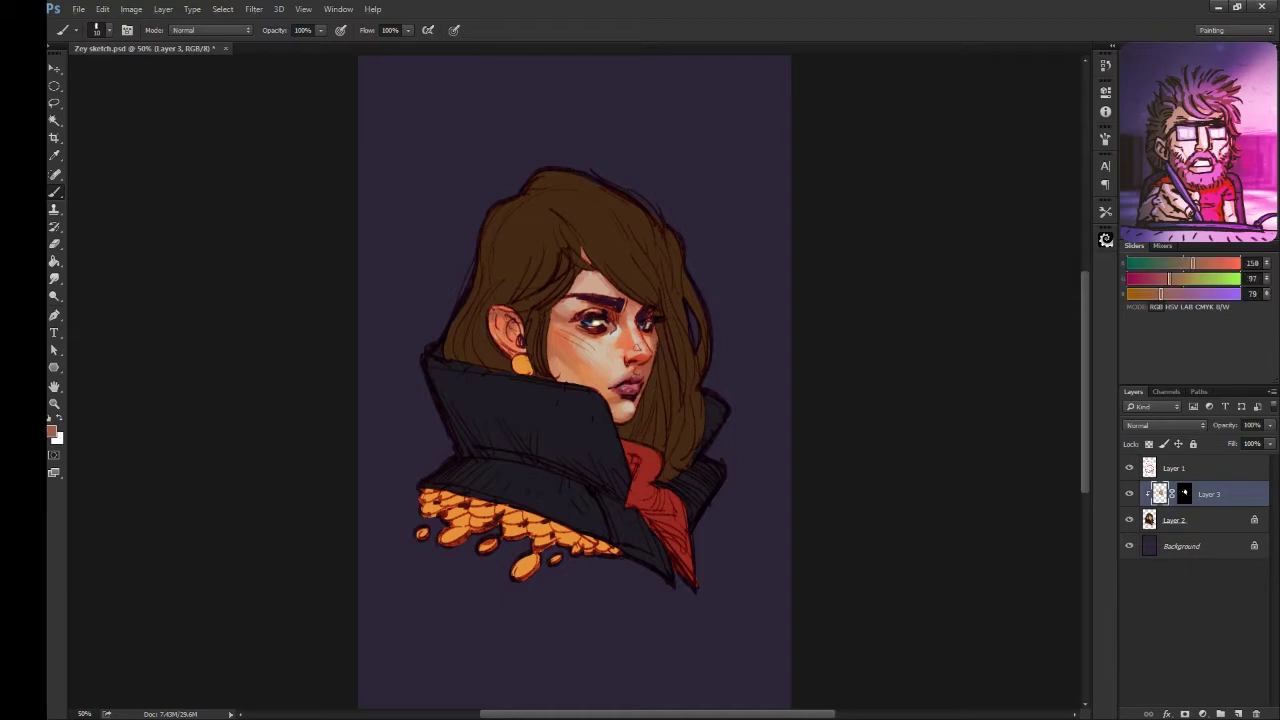
left_click(638, 356, "alt")
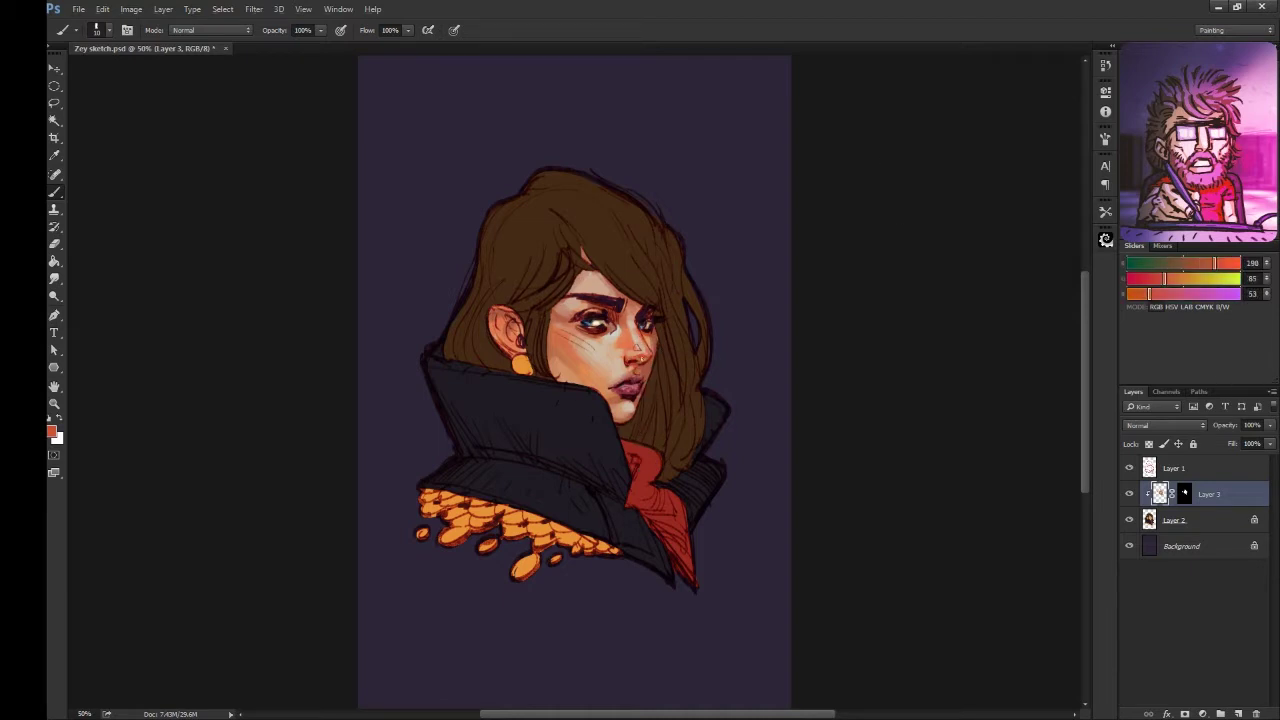
Step: Add pale cyan and cream highlights to the eyes and nose tip, blending with beige skin tones
left_click(622, 370, "alt")
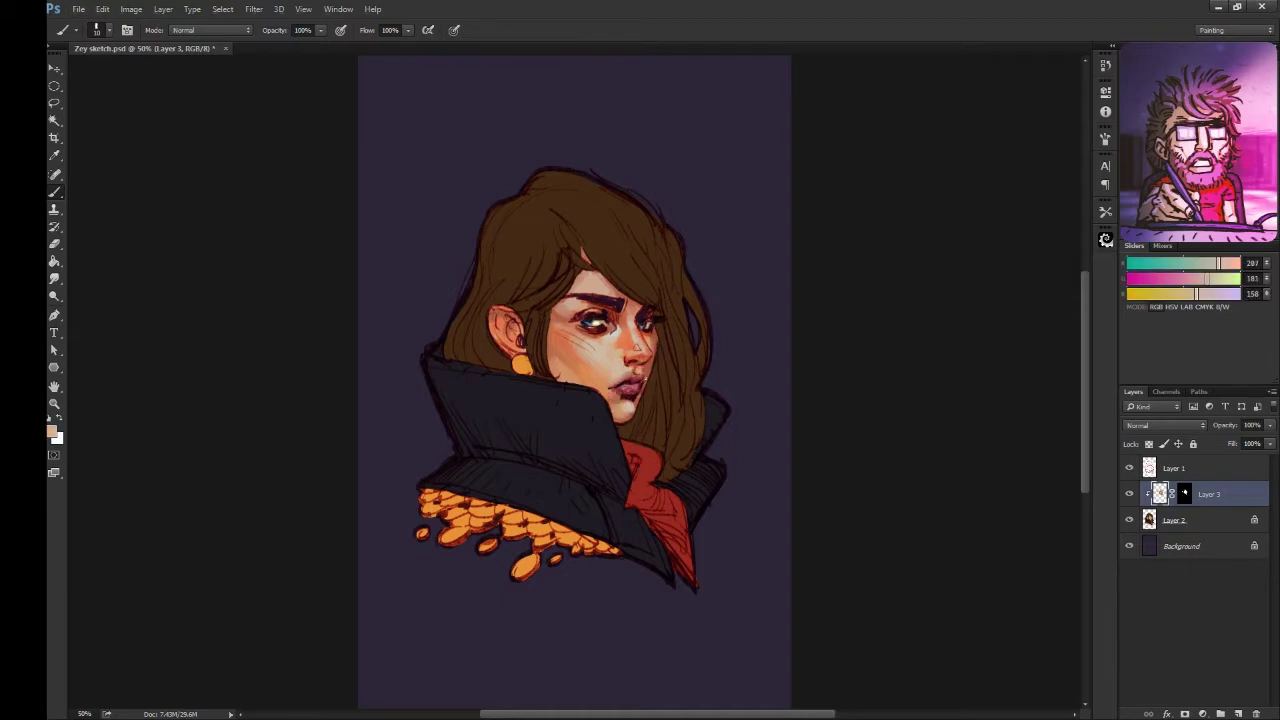
left_click(643, 398, "alt")
left_click(655, 365, "alt")
left_click(610, 345, "alt")
left_click(622, 357, "alt")
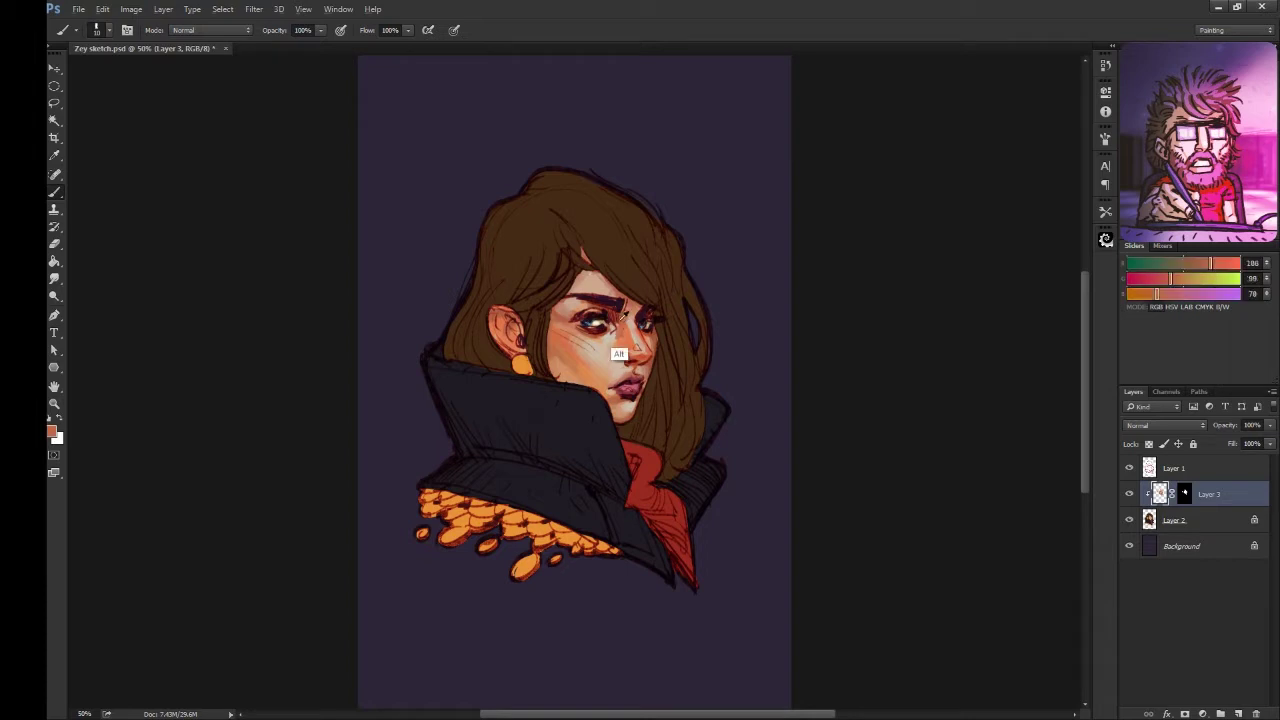
left_click(608, 378, "alt")
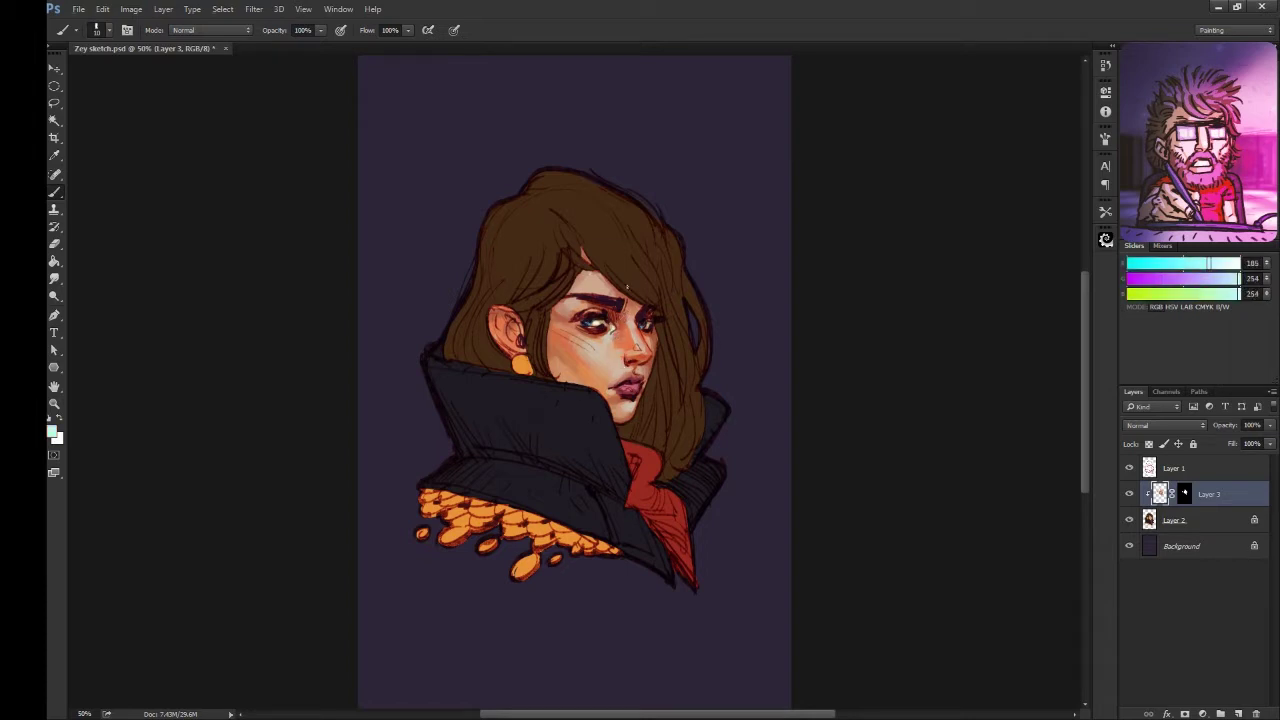
left_click(621, 360, "alt")
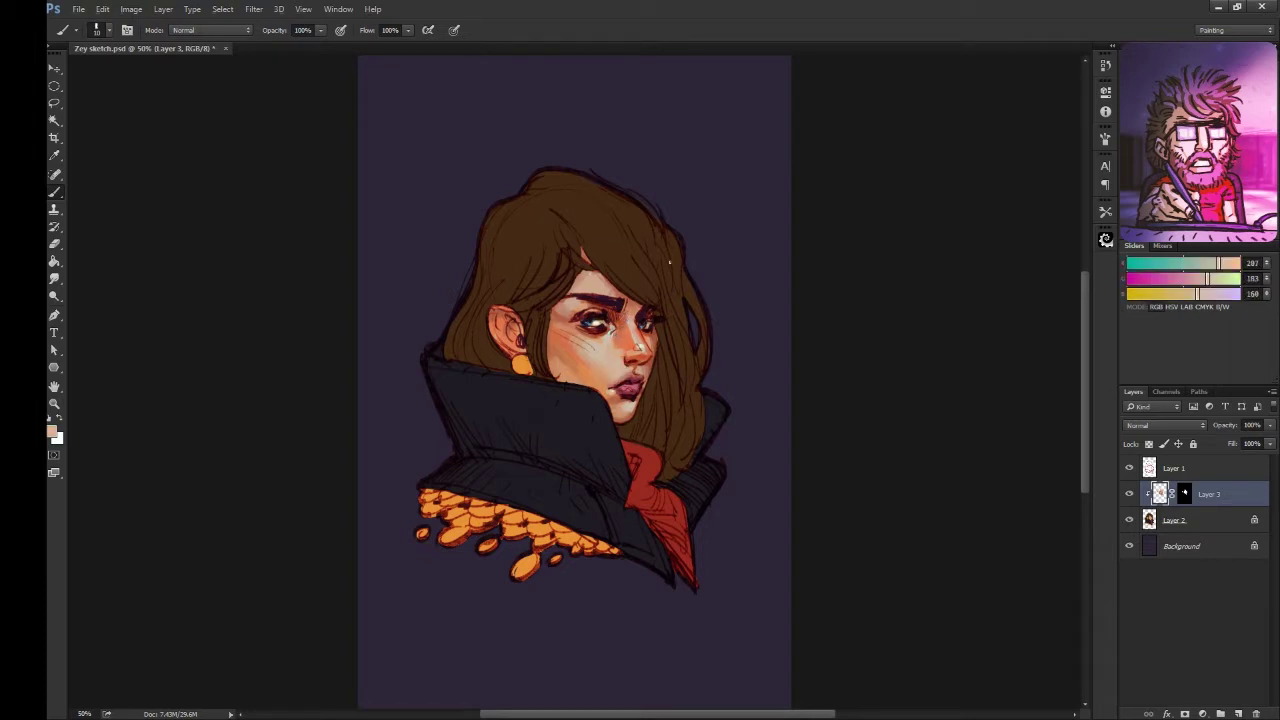
left_click(612, 351, "alt")
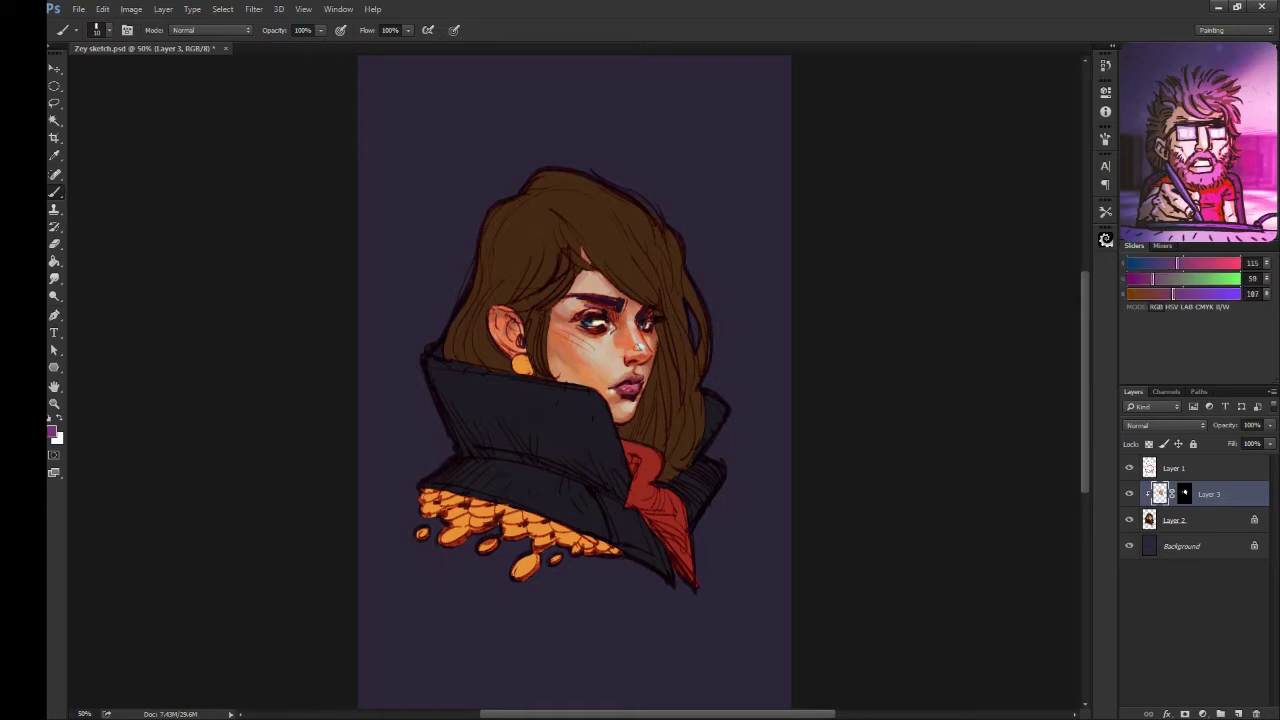
Step: Sample light skin and scarf-red tones, and dab a pale highlight on the forehead
left_click(588, 324, "alt")
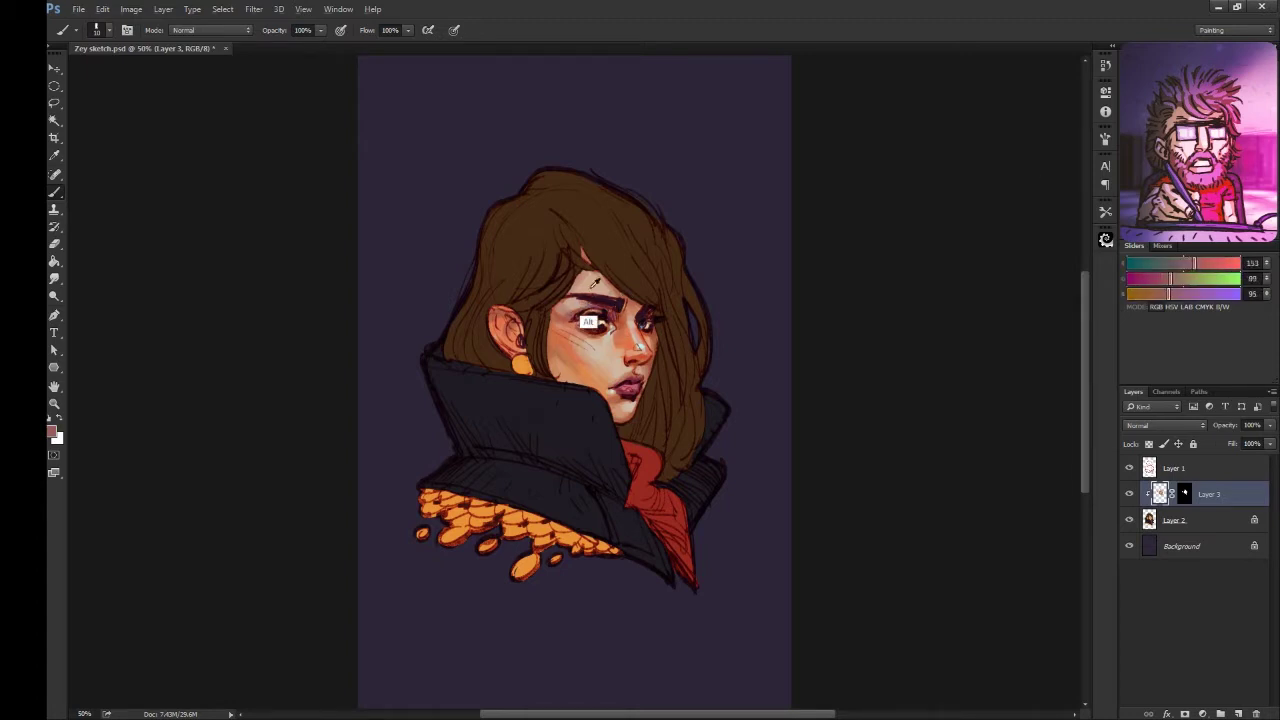
left_click(630, 342, "alt")
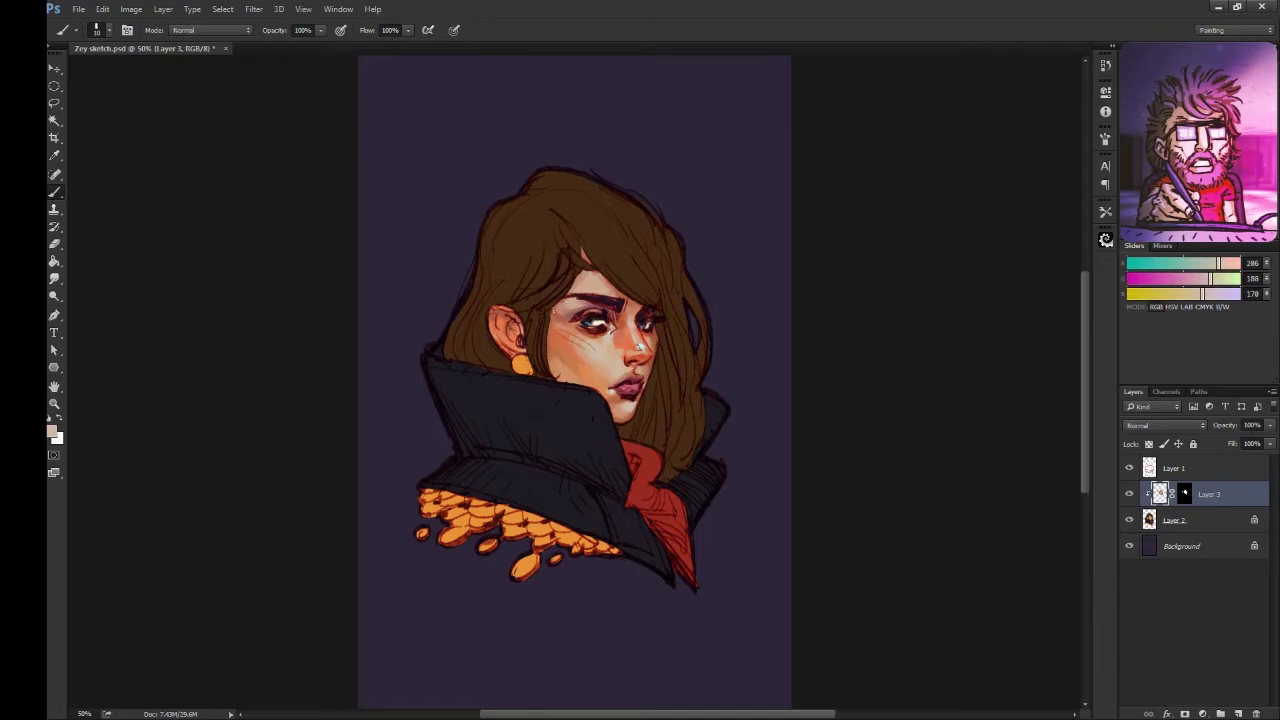
left_click(645, 470, "alt")
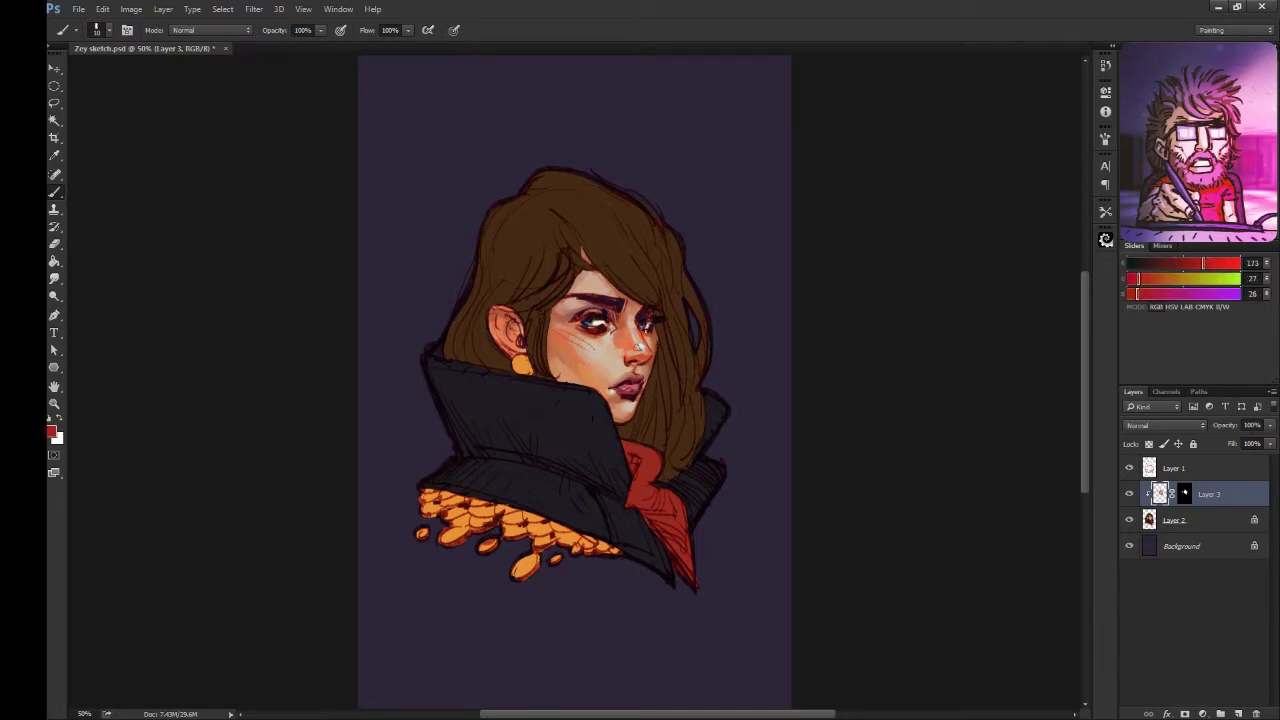
left_click(636, 345, "alt")
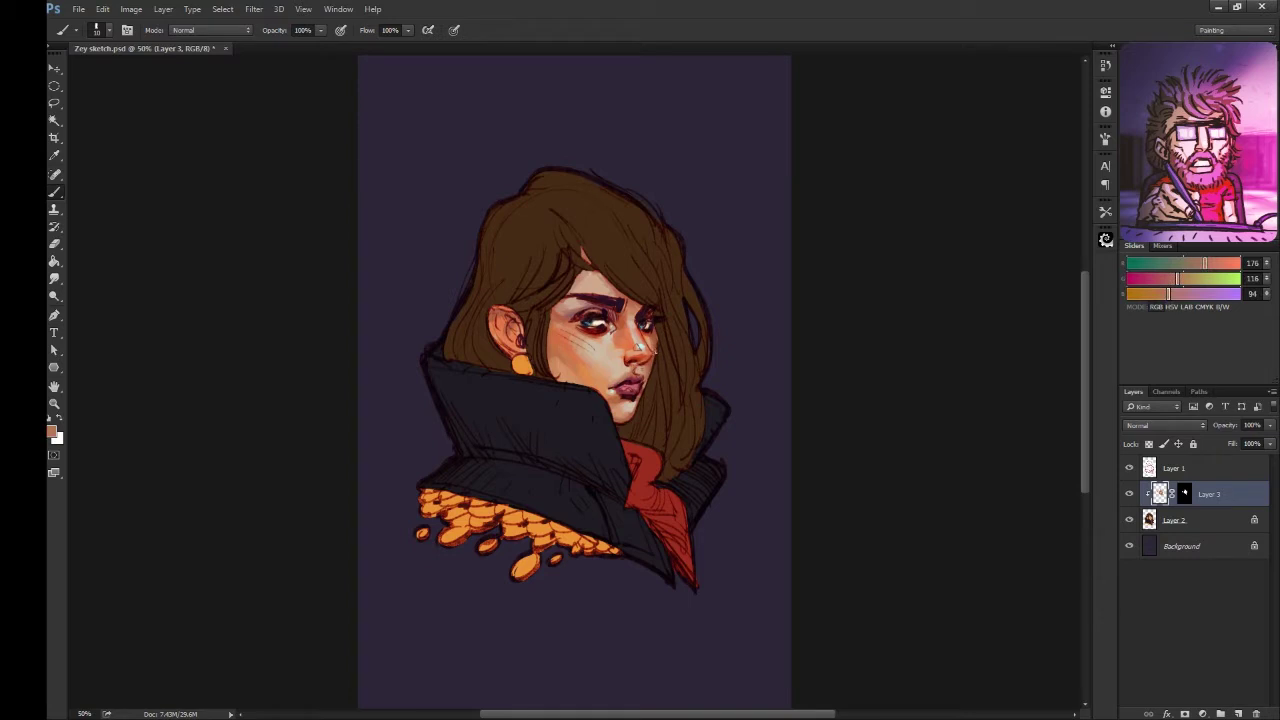
left_click(571, 367, "alt")
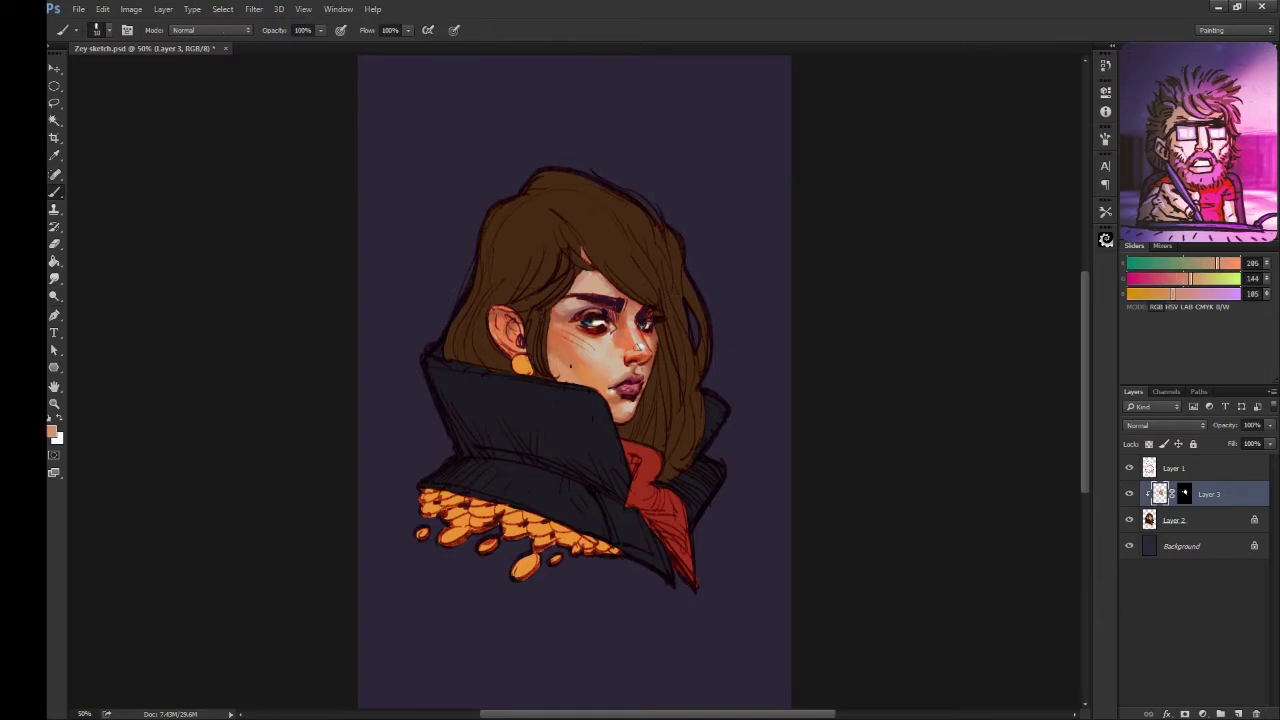
left_click(583, 262, "alt")
left_click(590, 277)
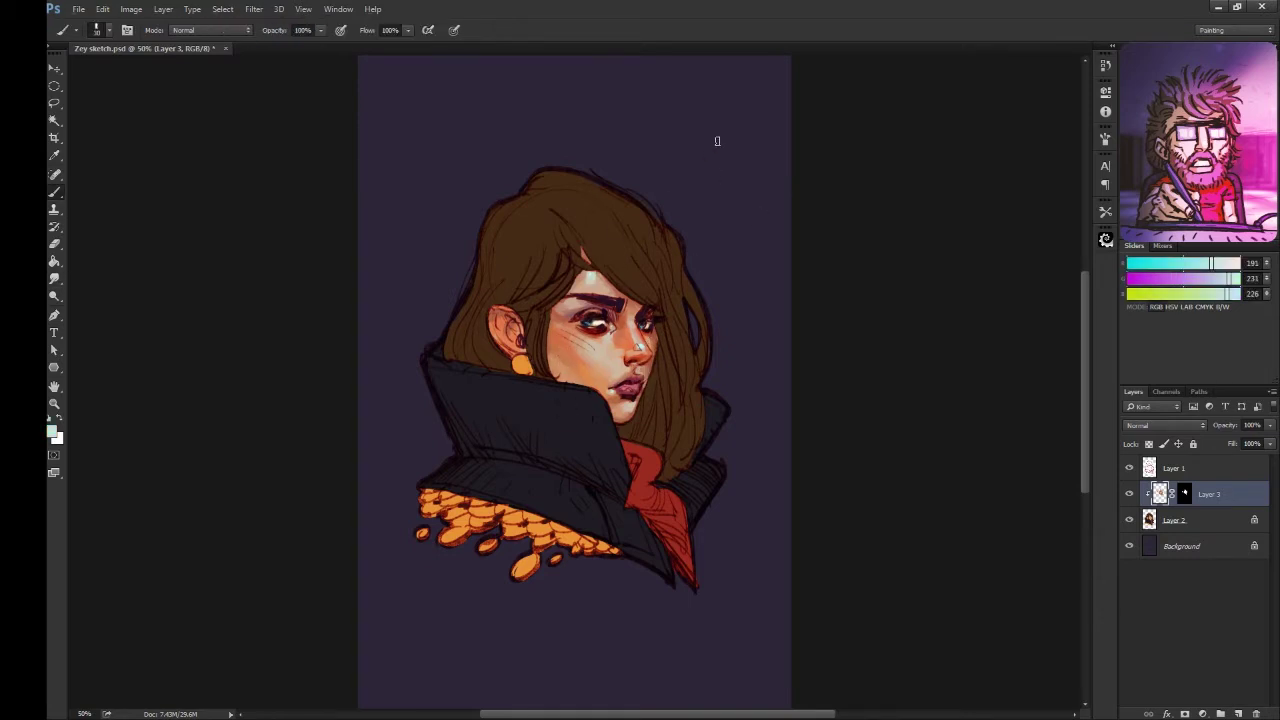
Step: Shade the forehead and cheeks with red-brown, salmon and pale skin tones sampled from the face
left_click(590, 271, "alt")
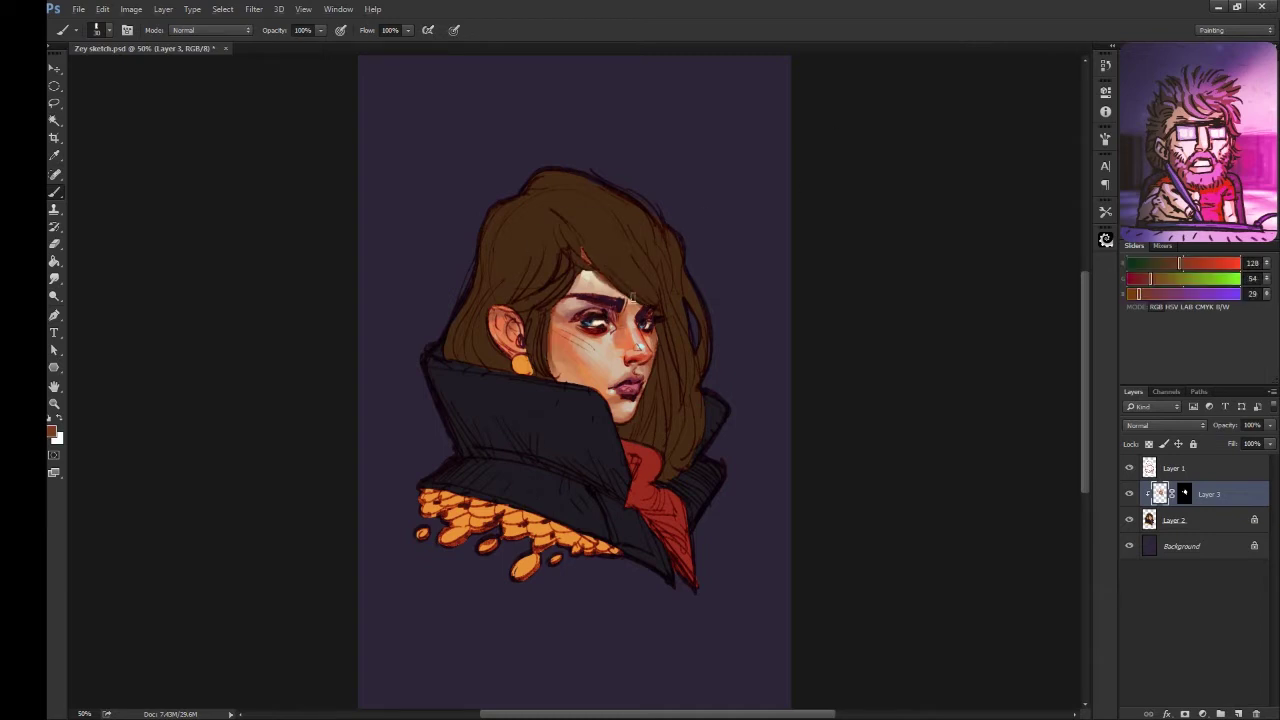
left_click(579, 269, "alt")
left_click(620, 328, "alt")
left_click(584, 283, "alt")
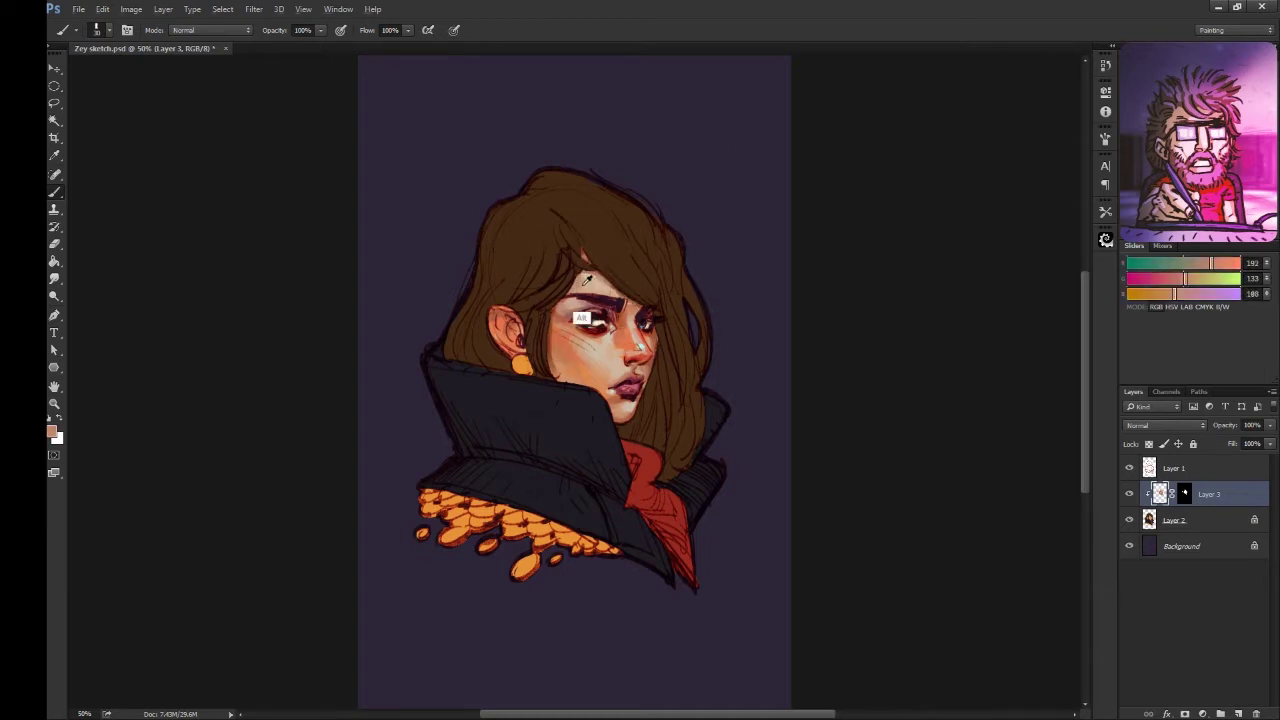
left_click(624, 328, "alt")
left_click(588, 365, "alt")
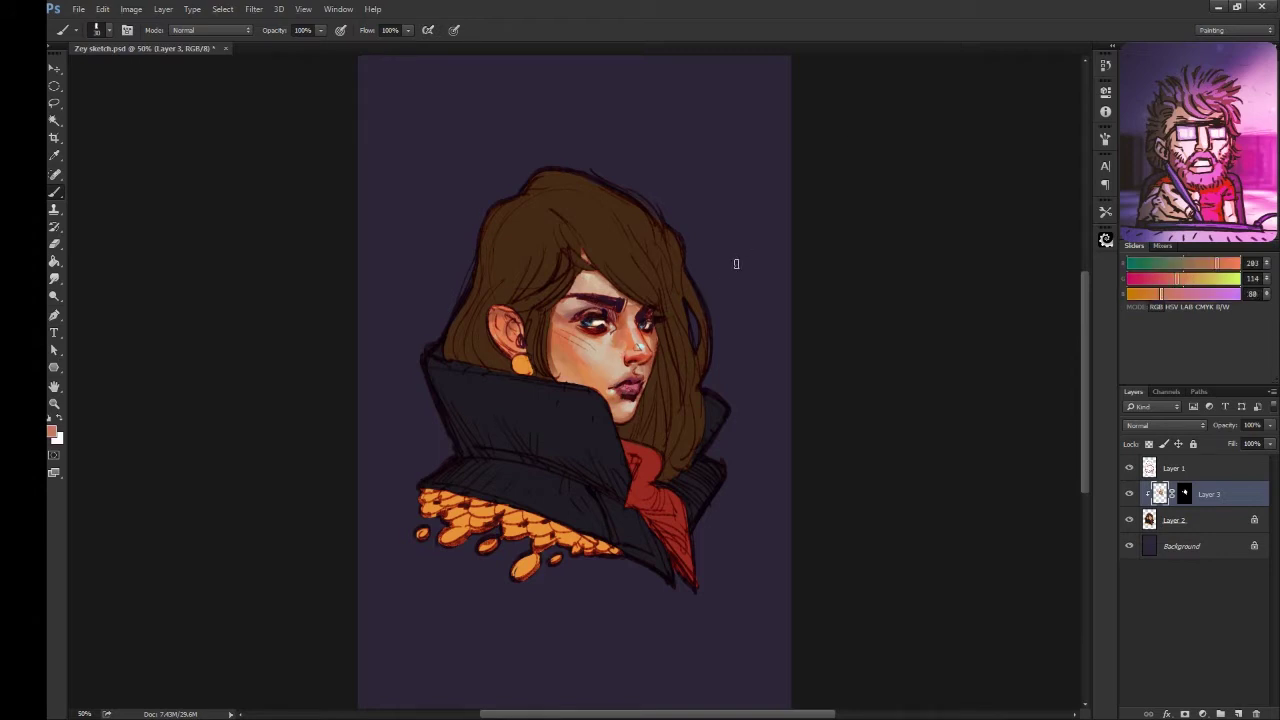
Step: Deepen the eye shadows with red-brown and dark mauve, adding pale cream highlights, at 66.7% zoom
left_click(506, 318, "alt")
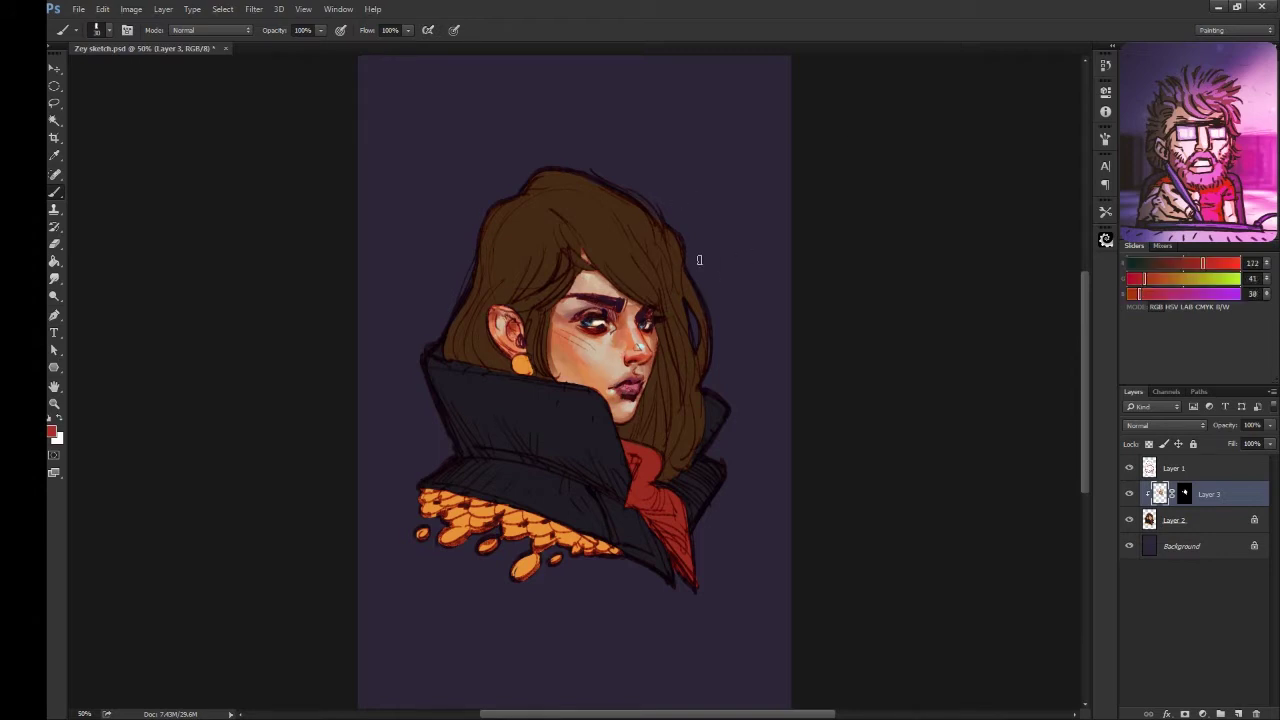
left_click(637, 346, "alt")
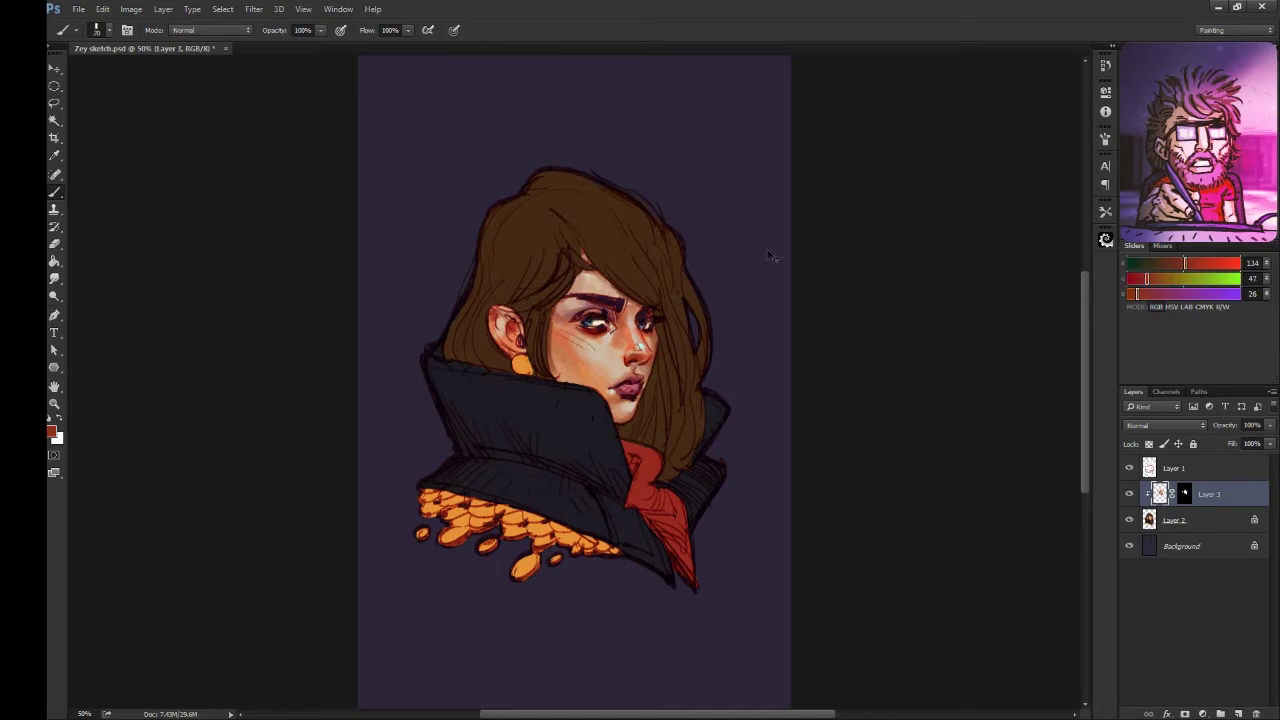
left_click(641, 345, "alt")
left_click(641, 345, "alt")
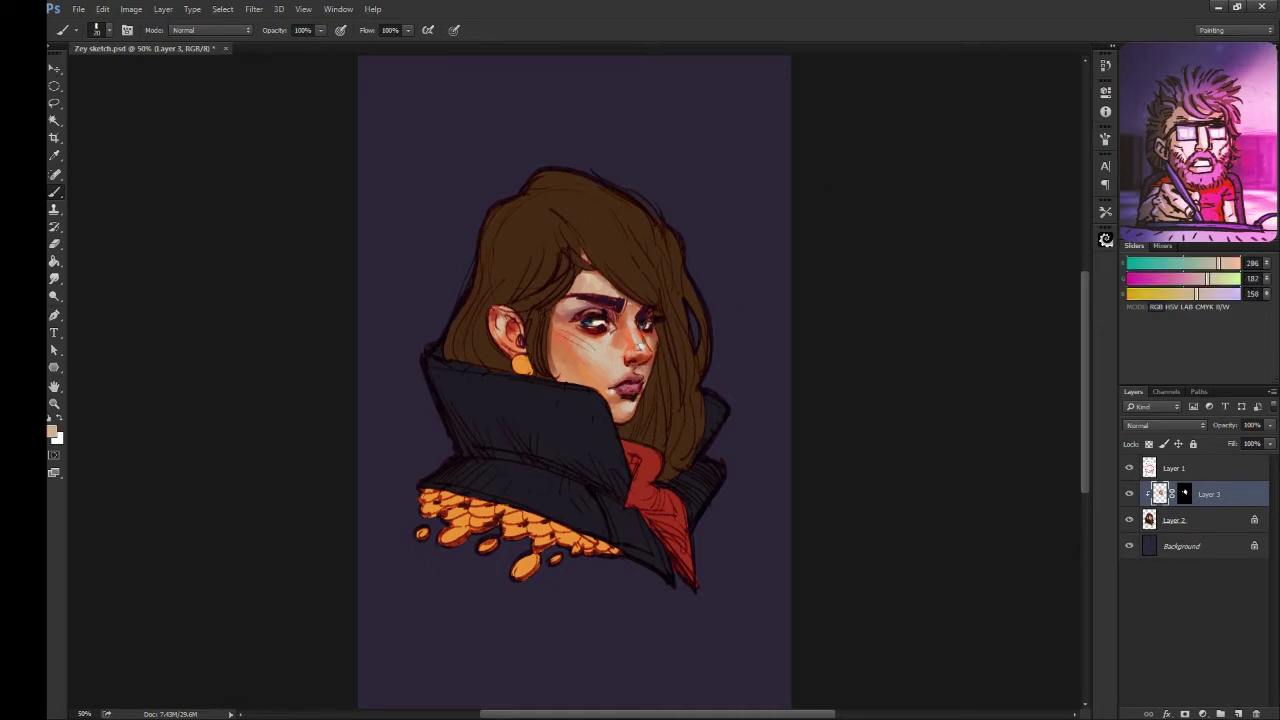
left_click(641, 346, "alt")
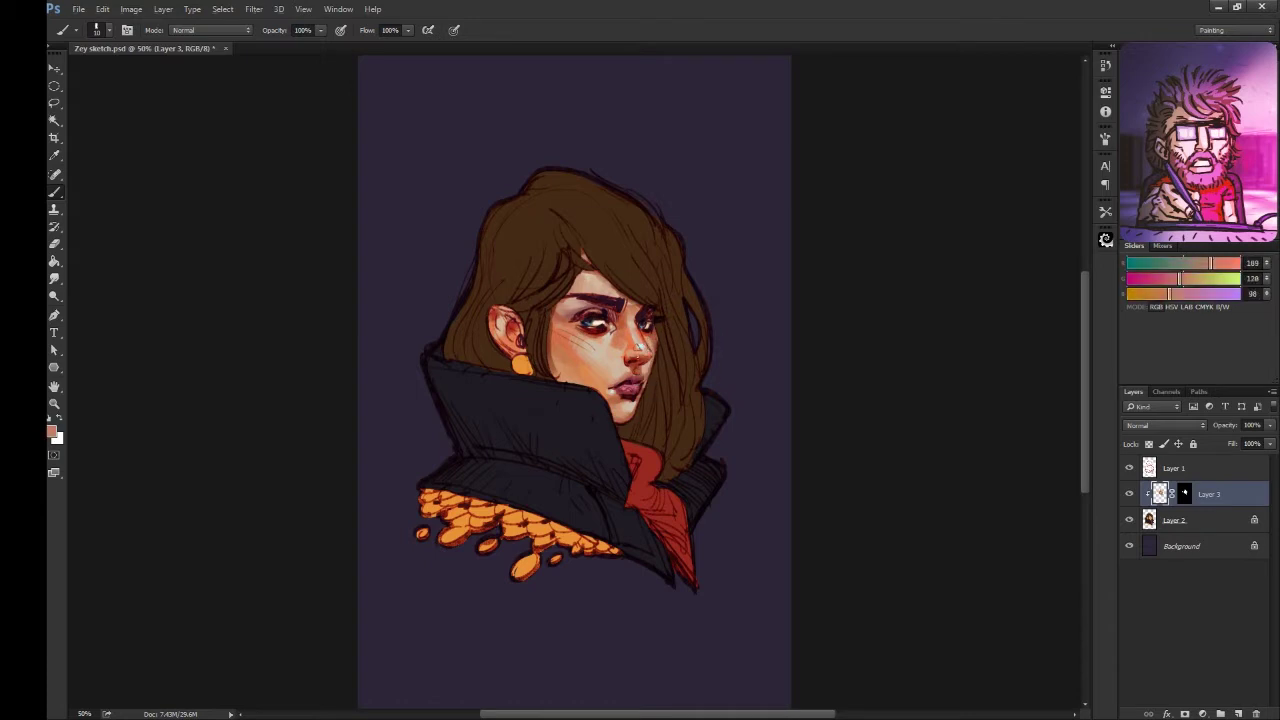
left_click(645, 390, "alt")
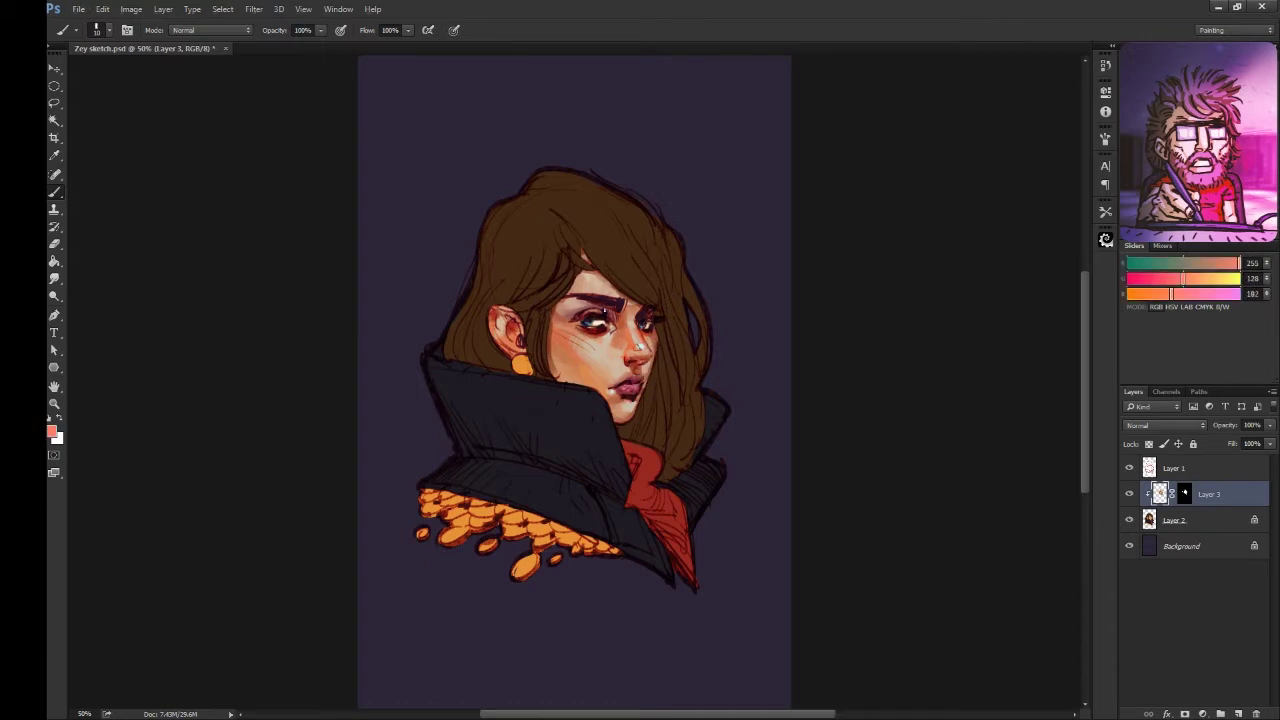
left_click(585, 313, "alt")
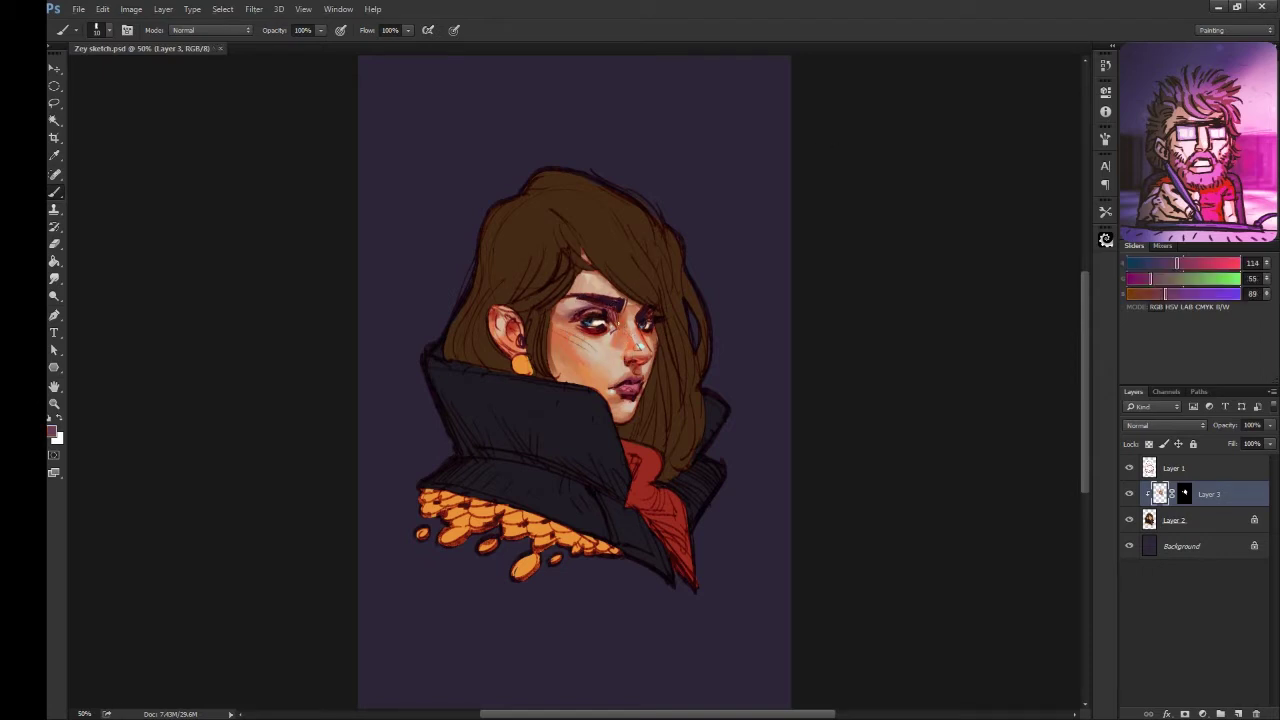
left_click(604, 312, "alt")
key("ctrl+plus")
Step: Soften the skin shading with pale cream, pink, light and beige tones sampled from the face
left_click(606, 300, "alt")
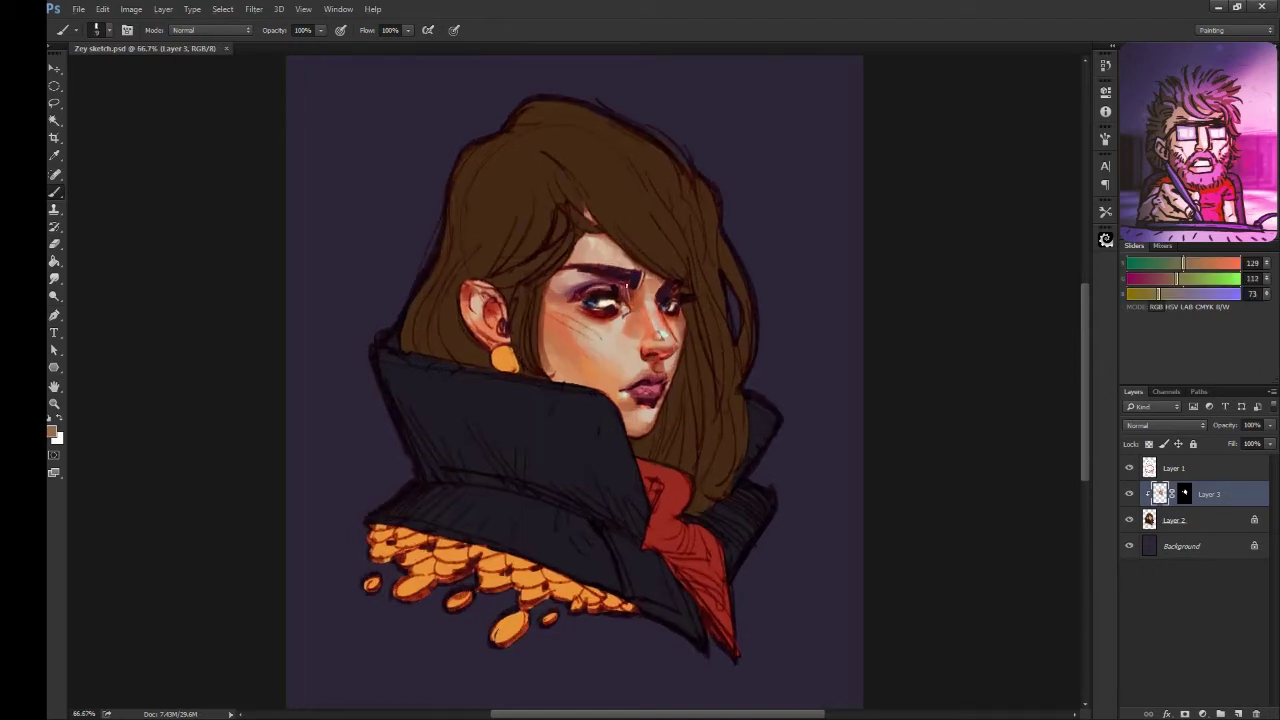
left_click(600, 302, "alt")
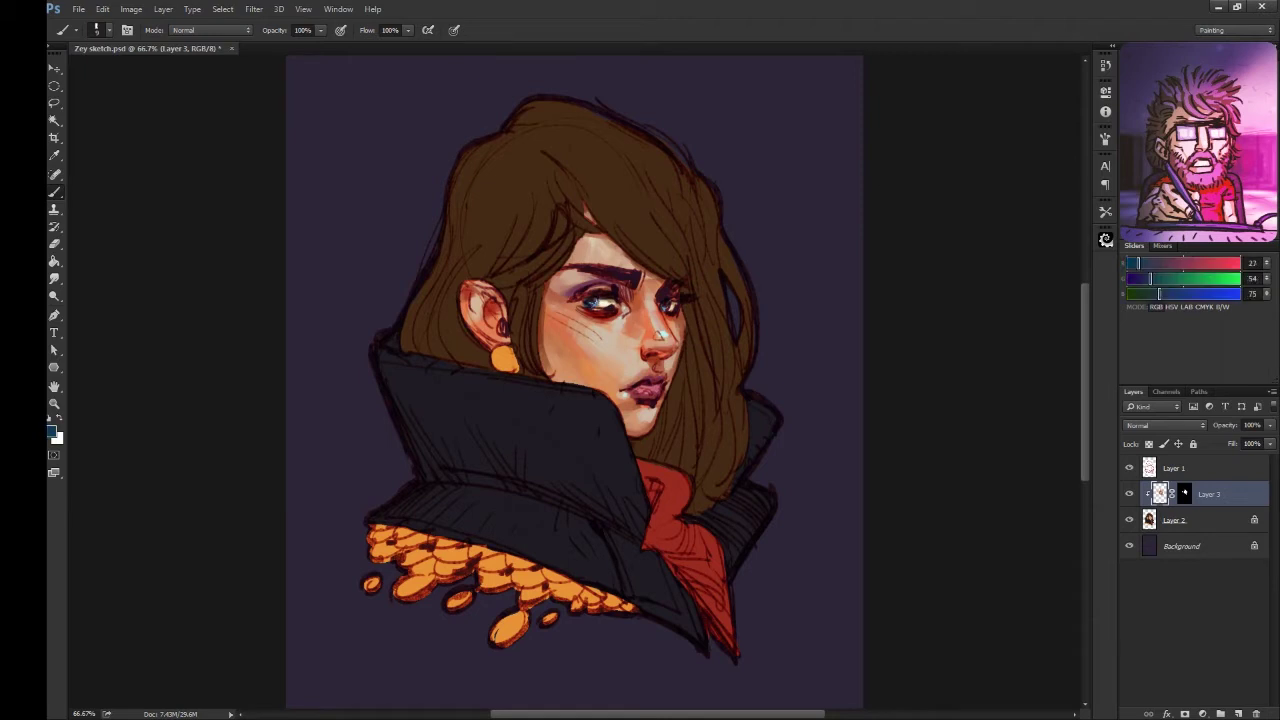
left_click(660, 372, "alt")
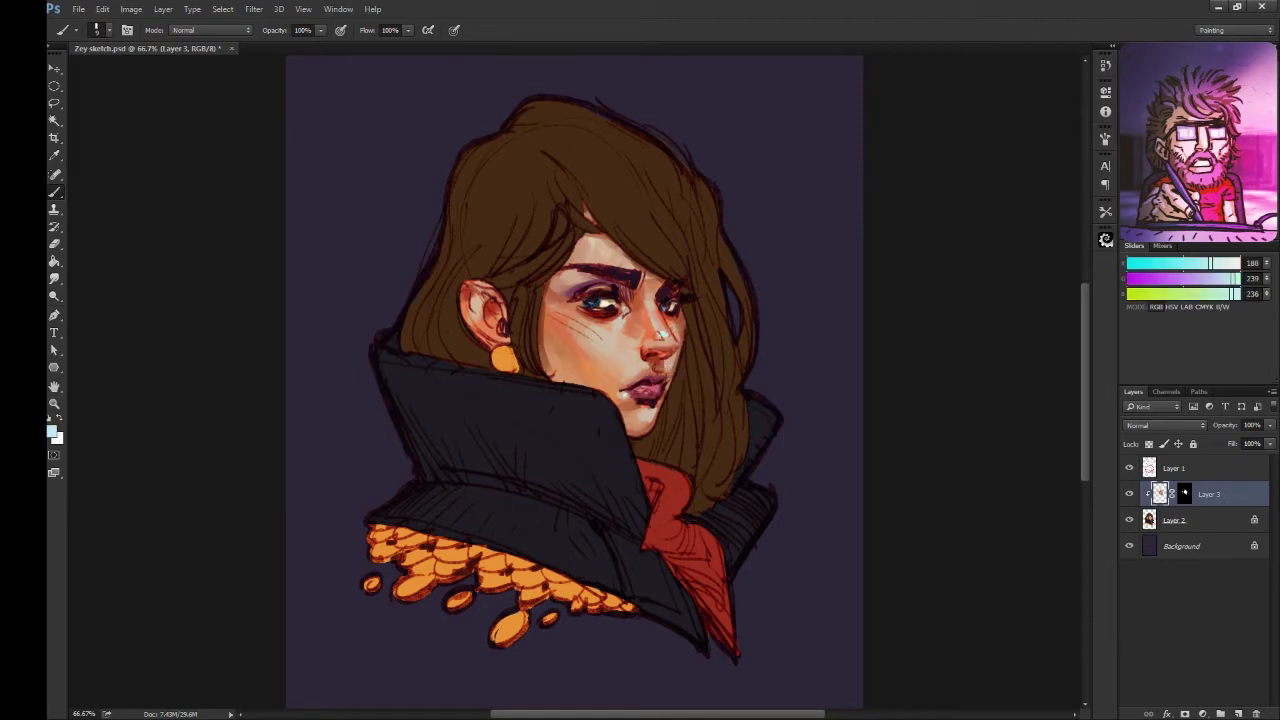
left_click(655, 335, "alt")
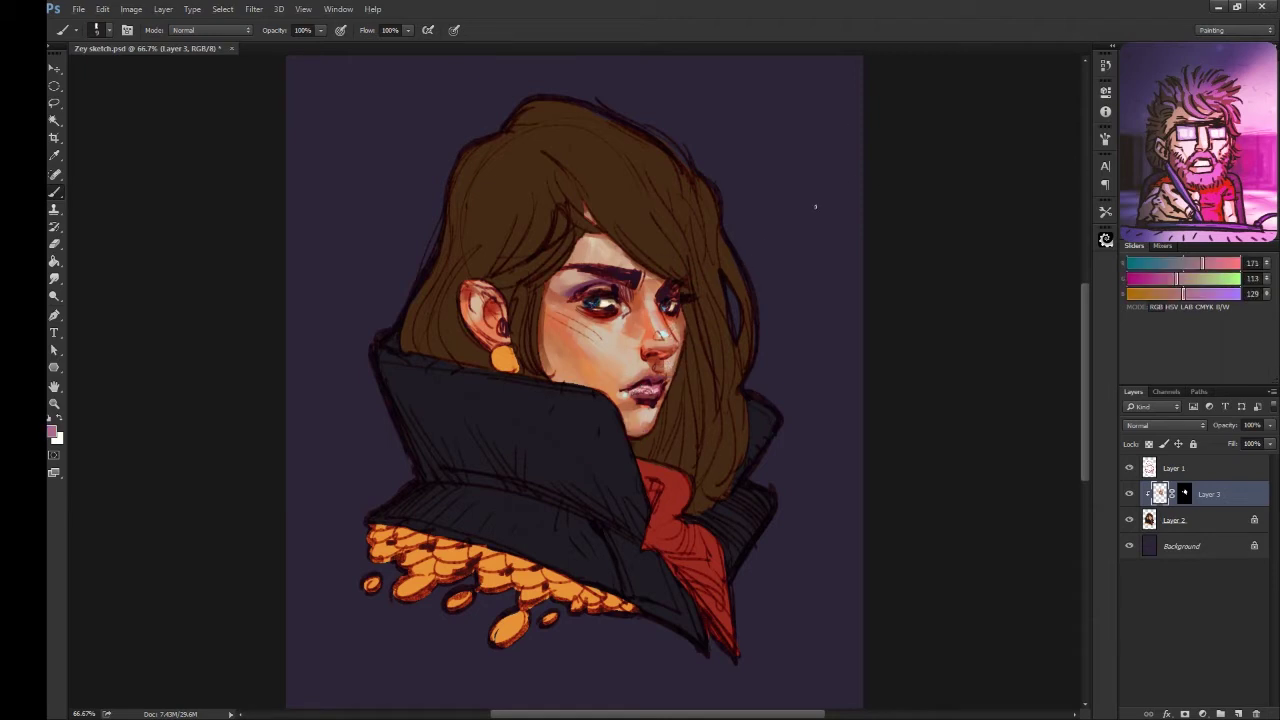
left_click(627, 310, "alt")
left_click(660, 335, "alt")
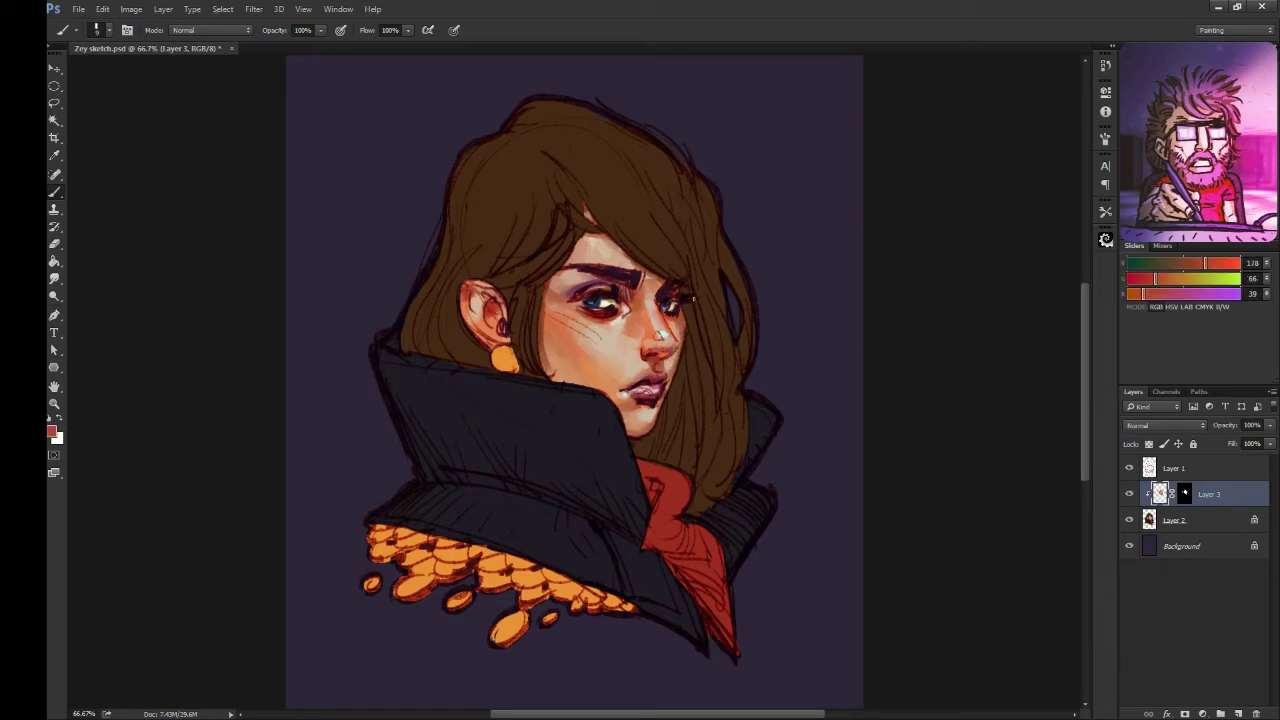
left_click(562, 314, "alt")
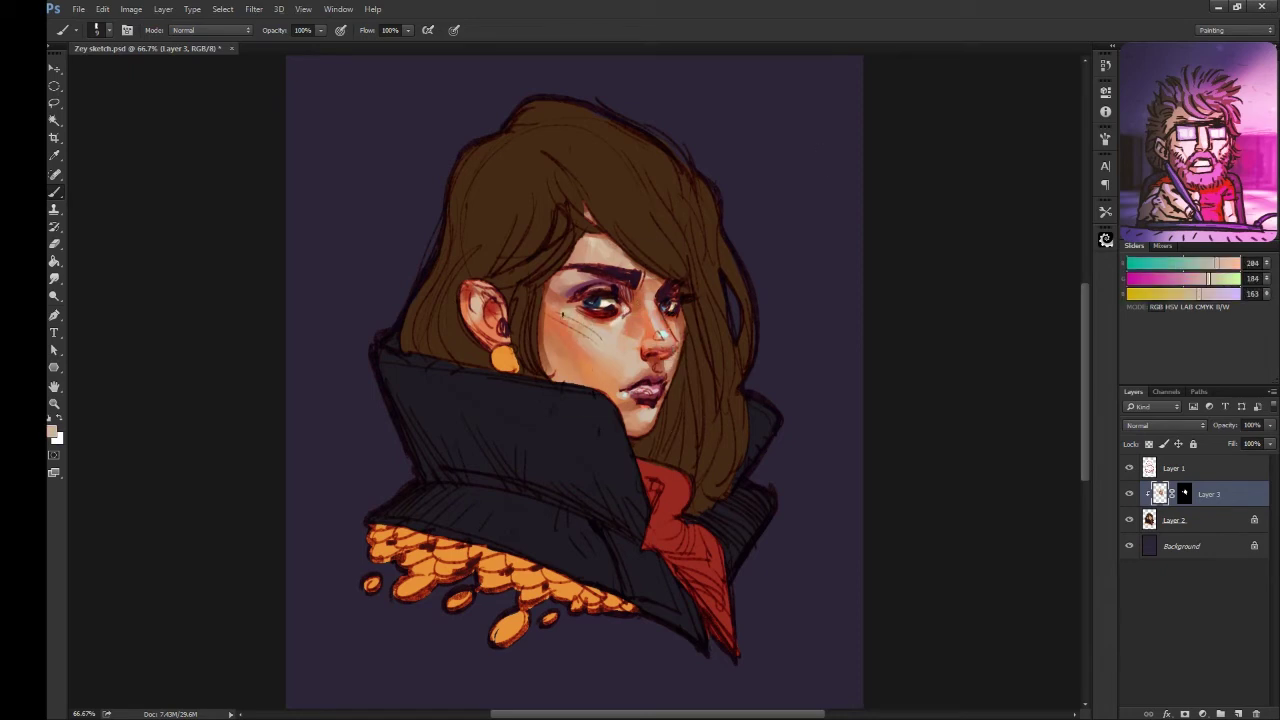
Step: Flip the canvas to check the face, then blend darker cheek and orange nose tones
key("ctrl+minus")
key("h")
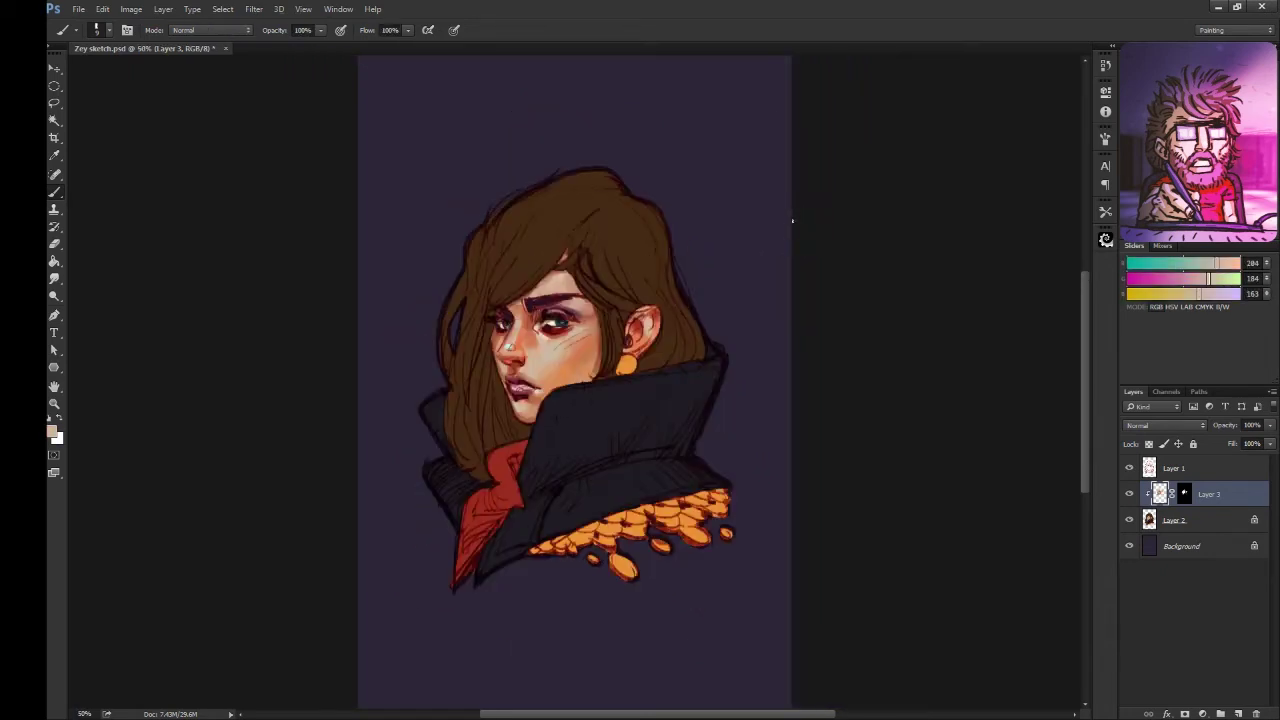
key("h")
key("ctrl+plus")
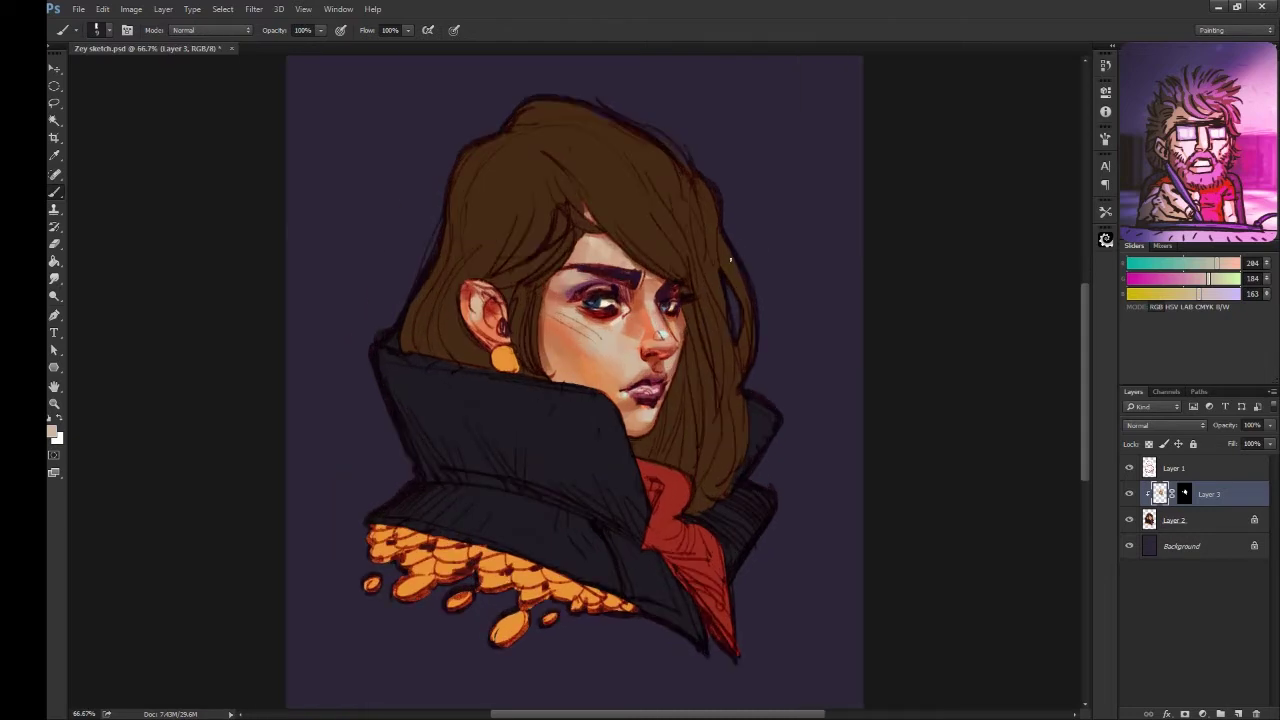
left_click(570, 323, "alt")
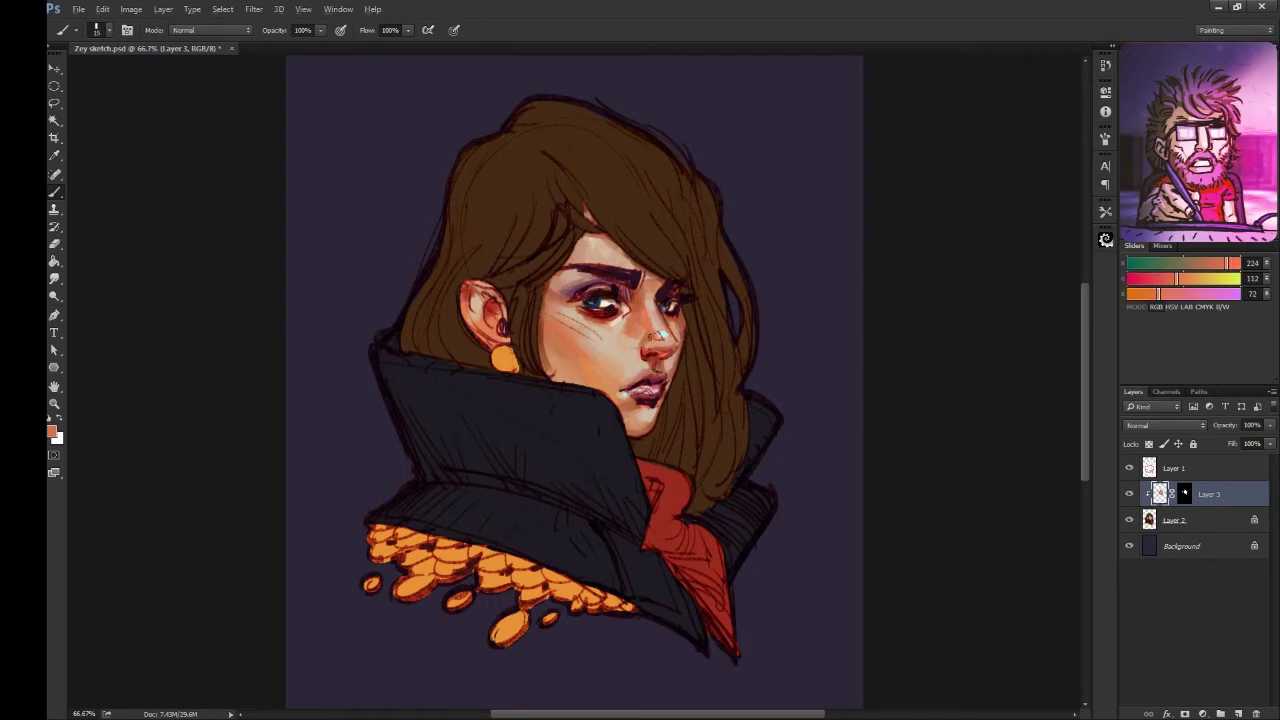
left_click(689, 273, "alt")
left_click(654, 358, "alt")
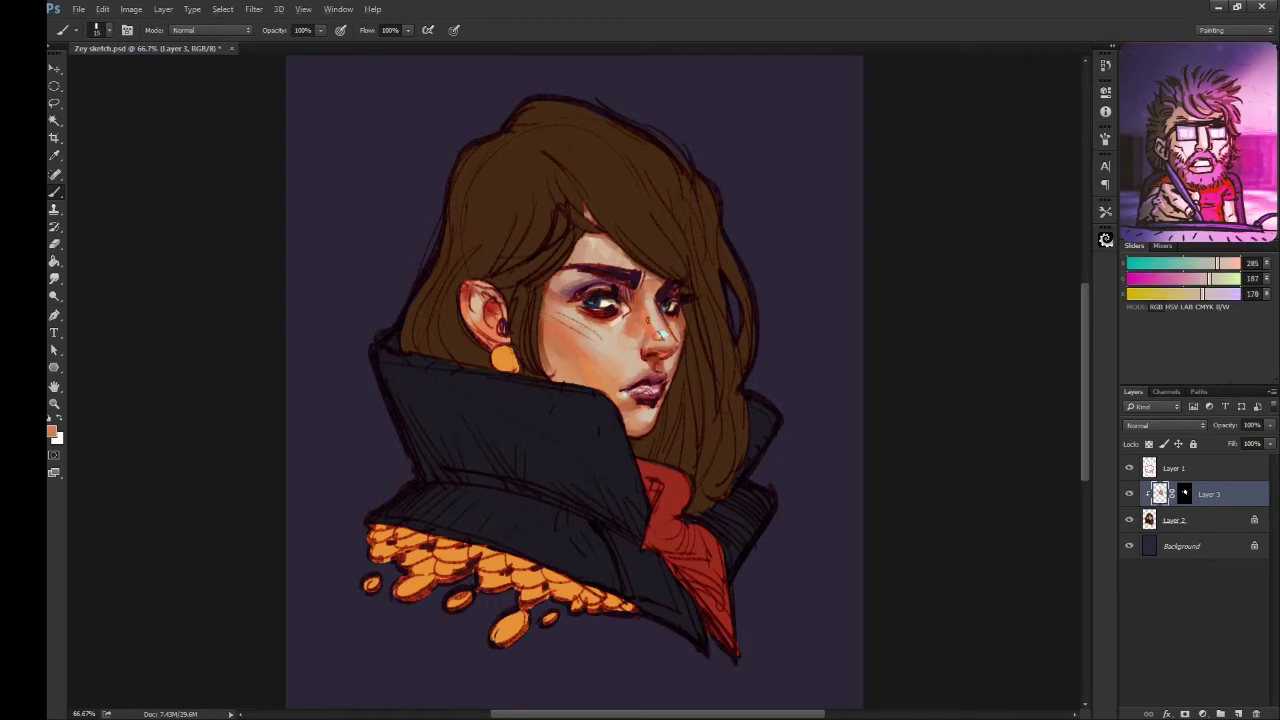
left_click(633, 362, "alt")
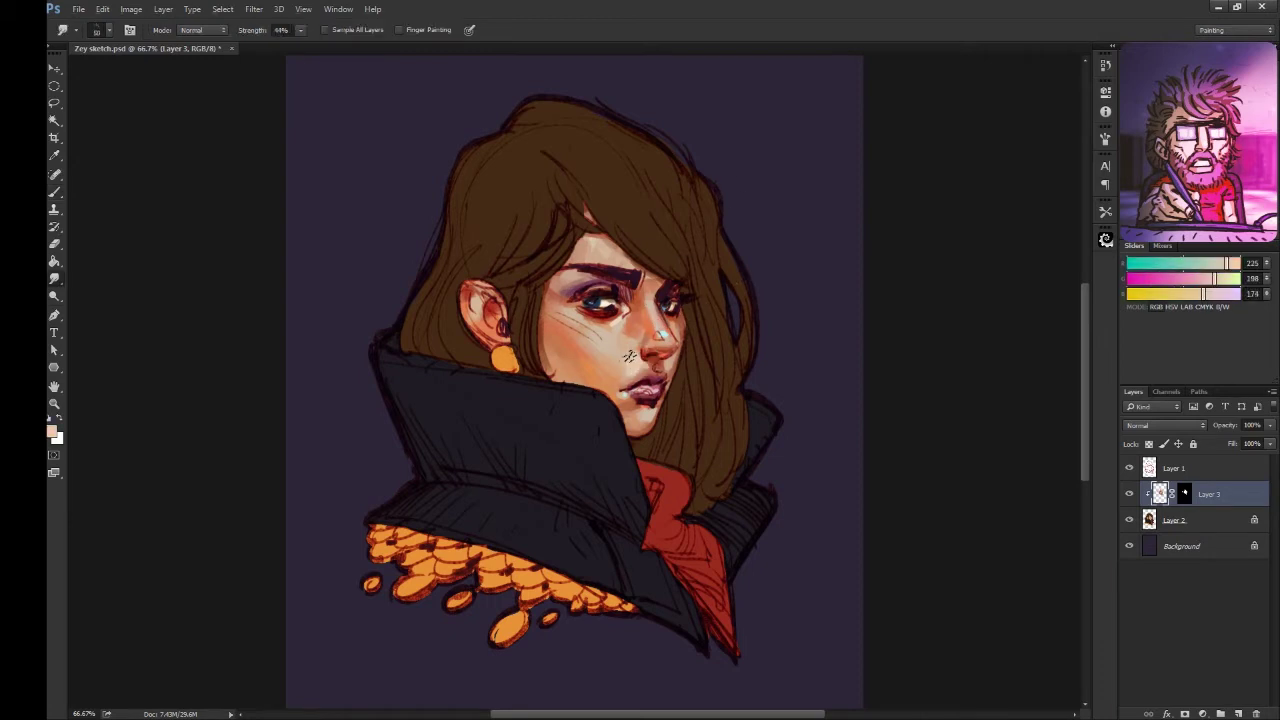
key("ctrl+minus")
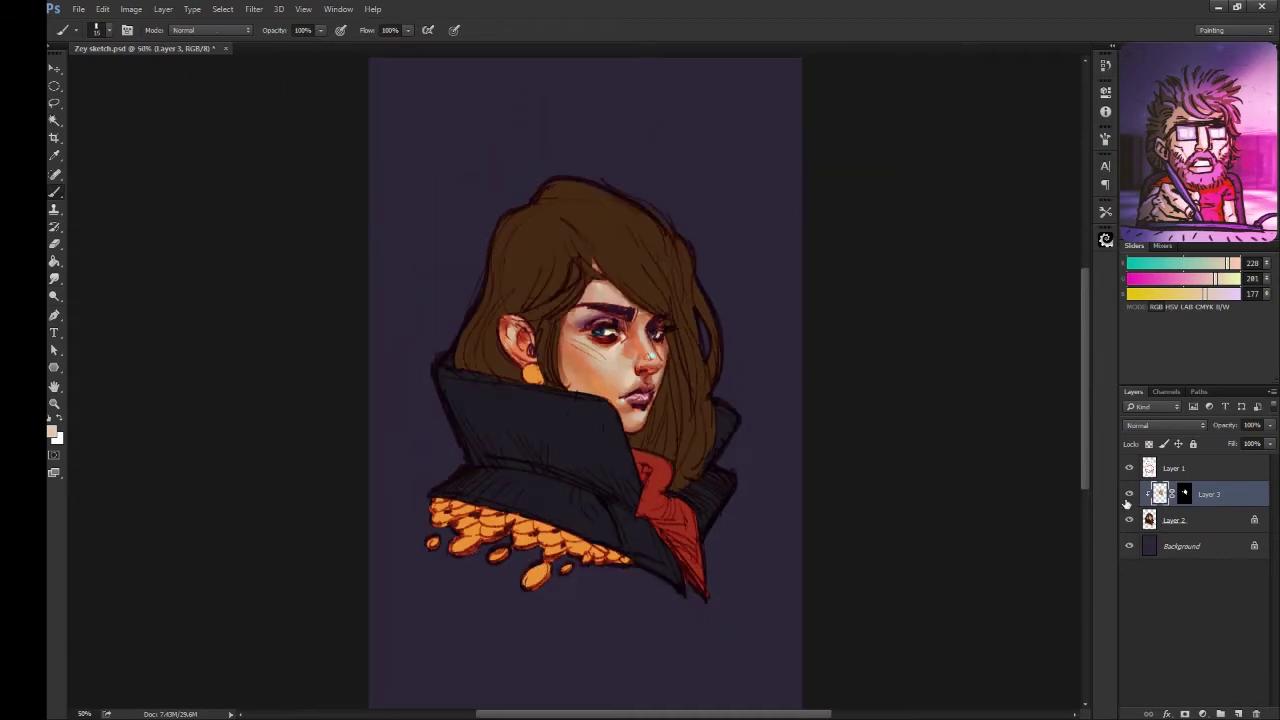
key("ctrl+plus")
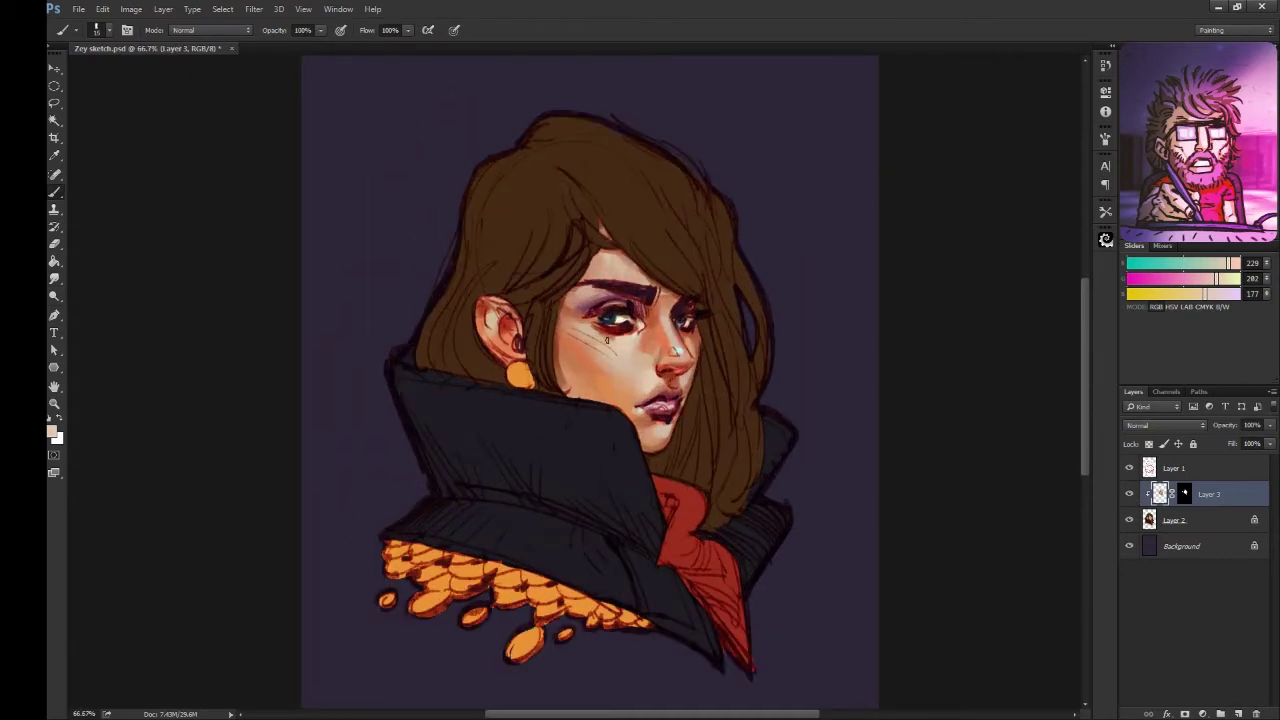
key("ctrl+minus")
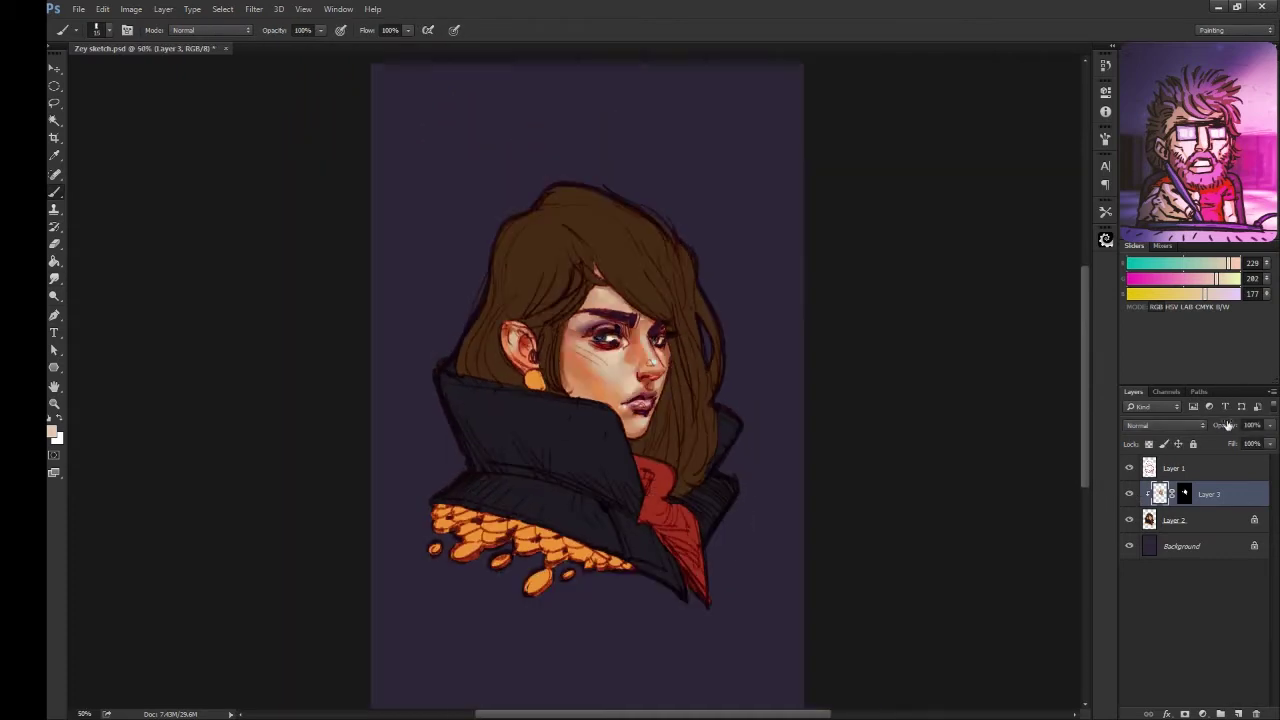
Step: Merge the masked colour layer and shift its midtones toward red with Color Balance
key("ctrl+shift+alt+n")
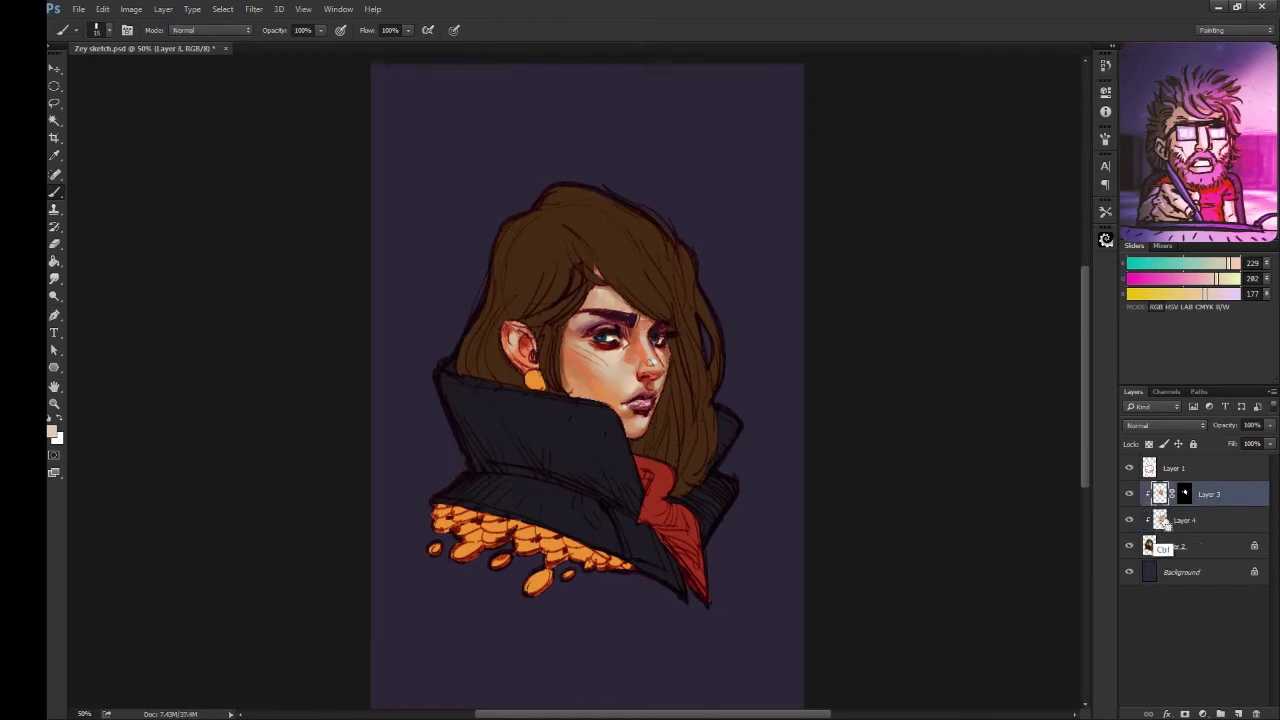
key("ctrl+e")
key("ctrl+b")
mouse_move(973, 138)
left_mouse_down()
mouse_move(998, 138)
mouse_move(969, 170)
left_mouse_up()
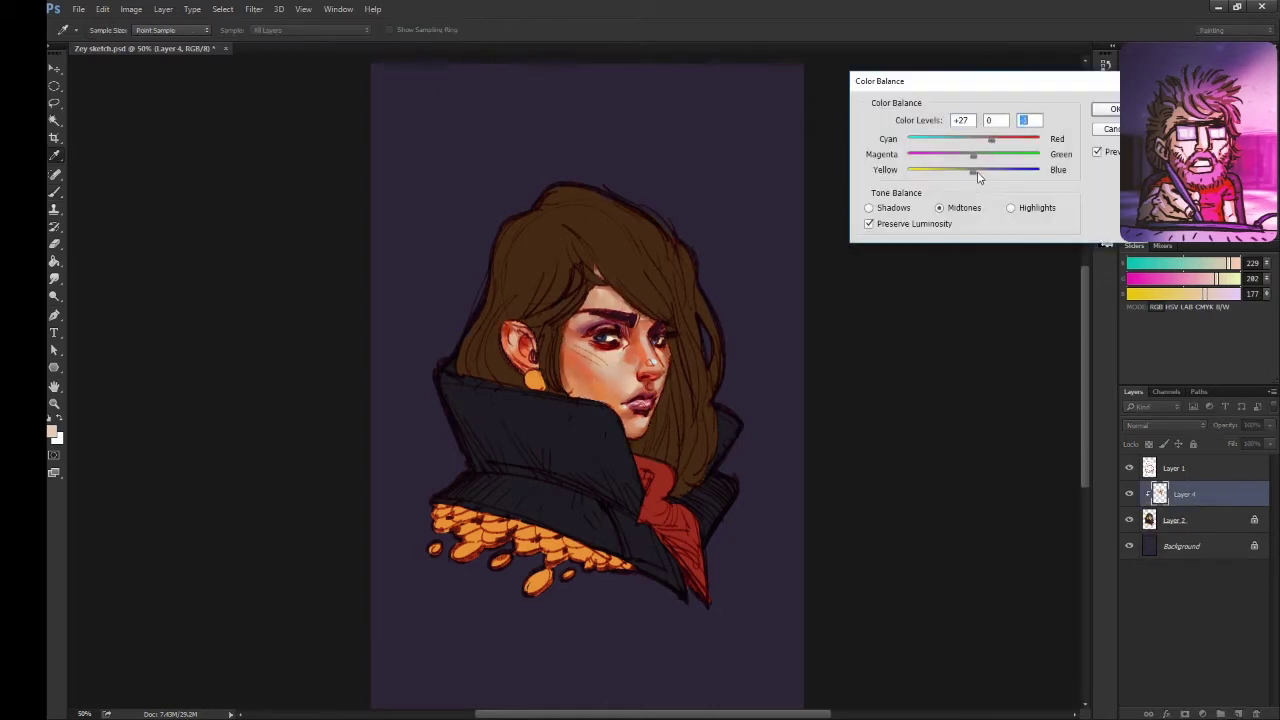
left_click(1097, 153)
left_click(1110, 108)
Step: Raise the face layer's Lightness to +19 in Hue/Saturation
key("ctrl+u")
mouse_move(986, 303)
left_mouse_down()
mouse_move(998, 303)
mouse_move(998, 269)
left_mouse_up()
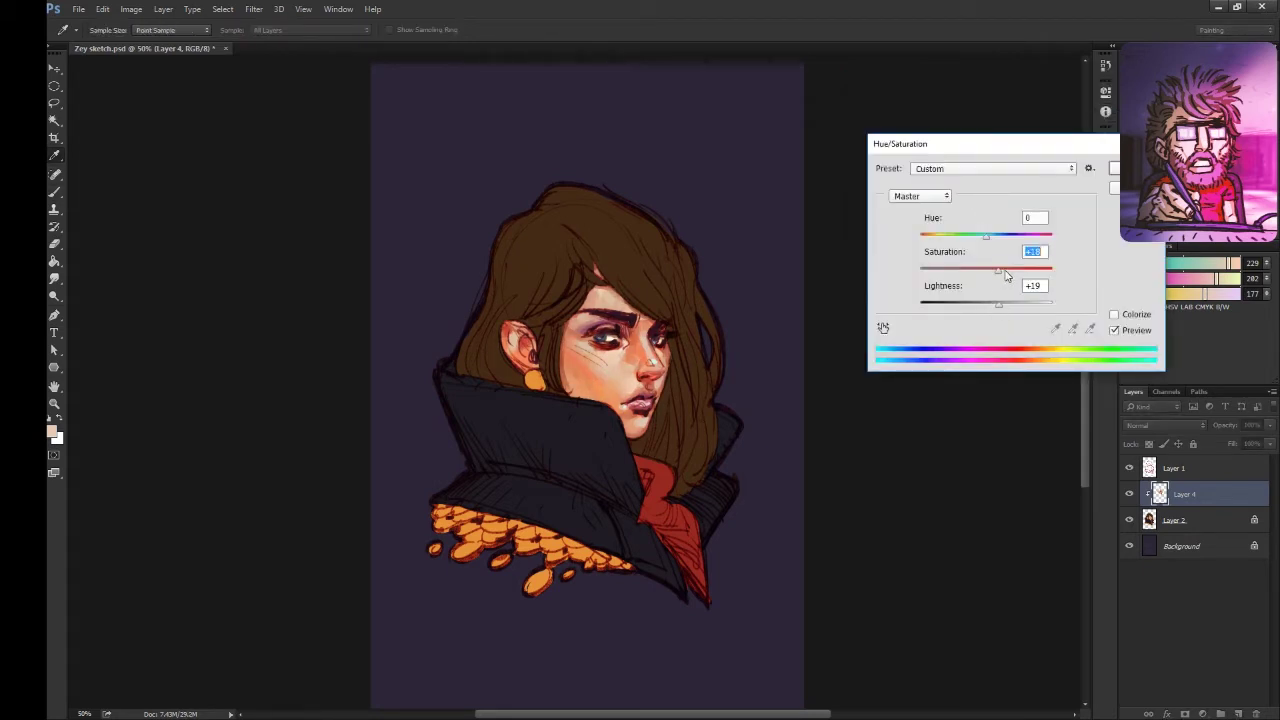
key("Return")
key("b")
key("ctrl+plus")
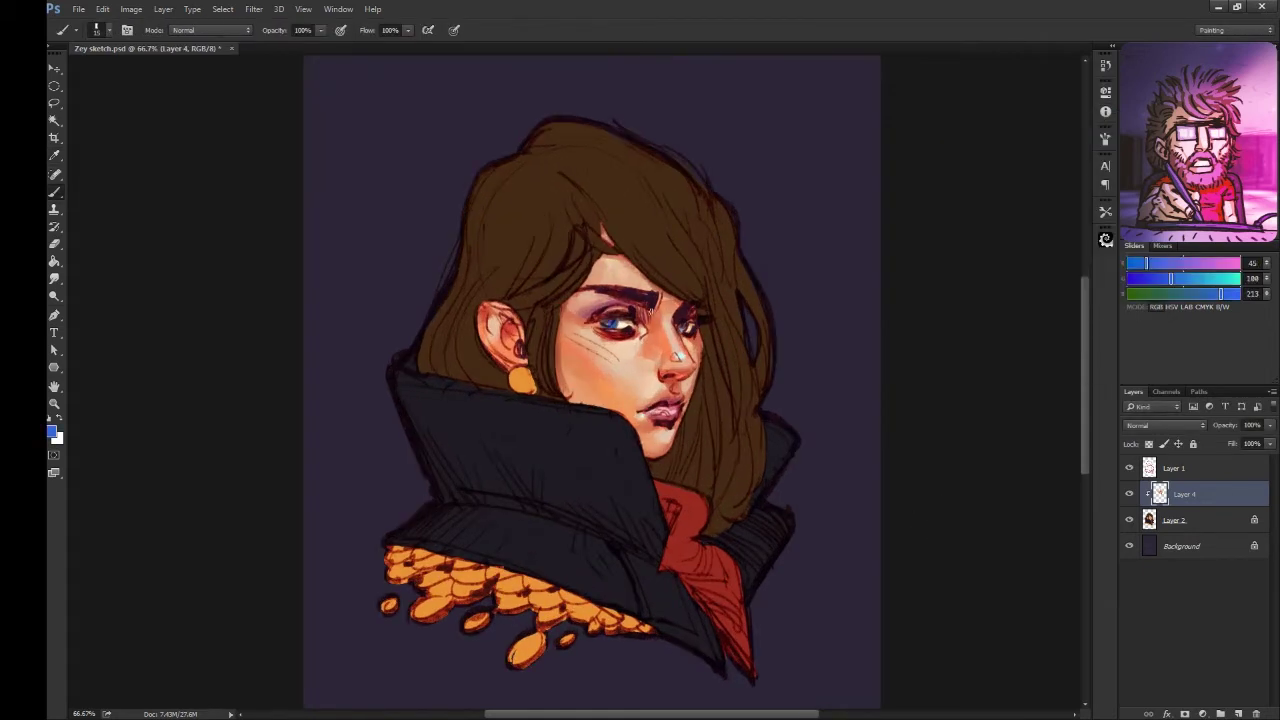
key("ctrl+minus")
key("ctrl+minus")
key("ctrl+plus")
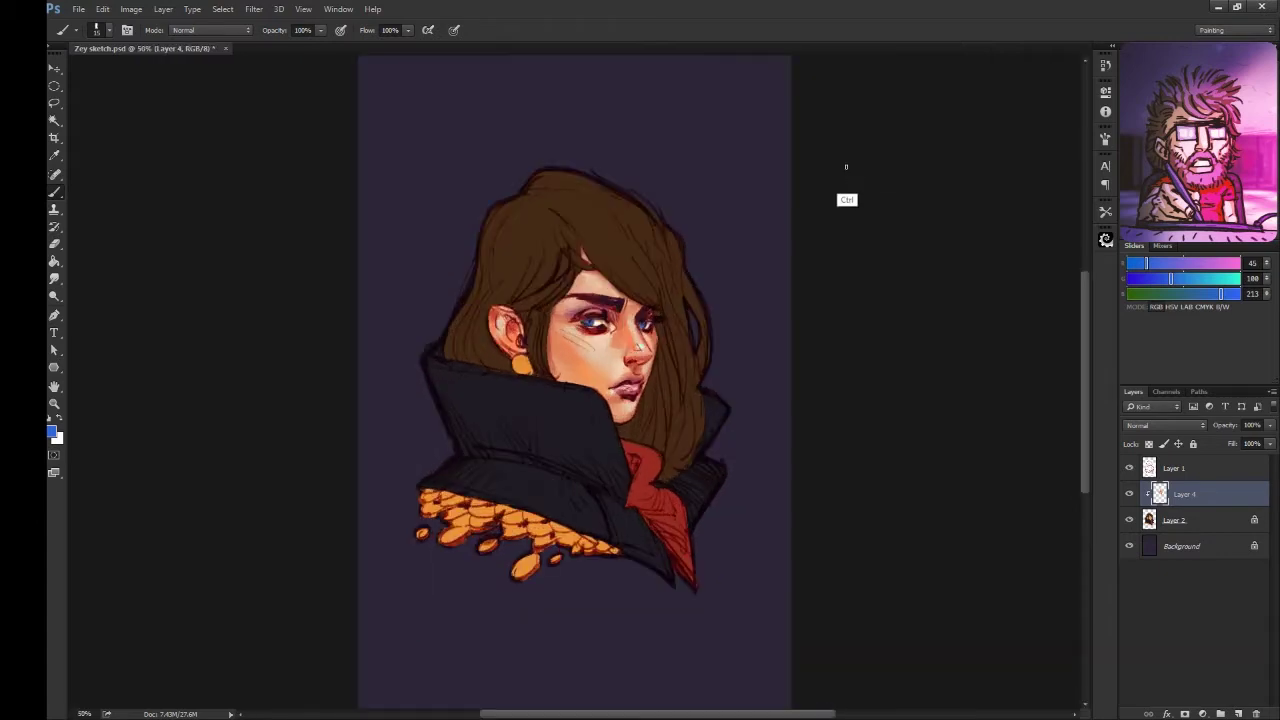
key("ctrl+minus")
left_click(1180, 546)
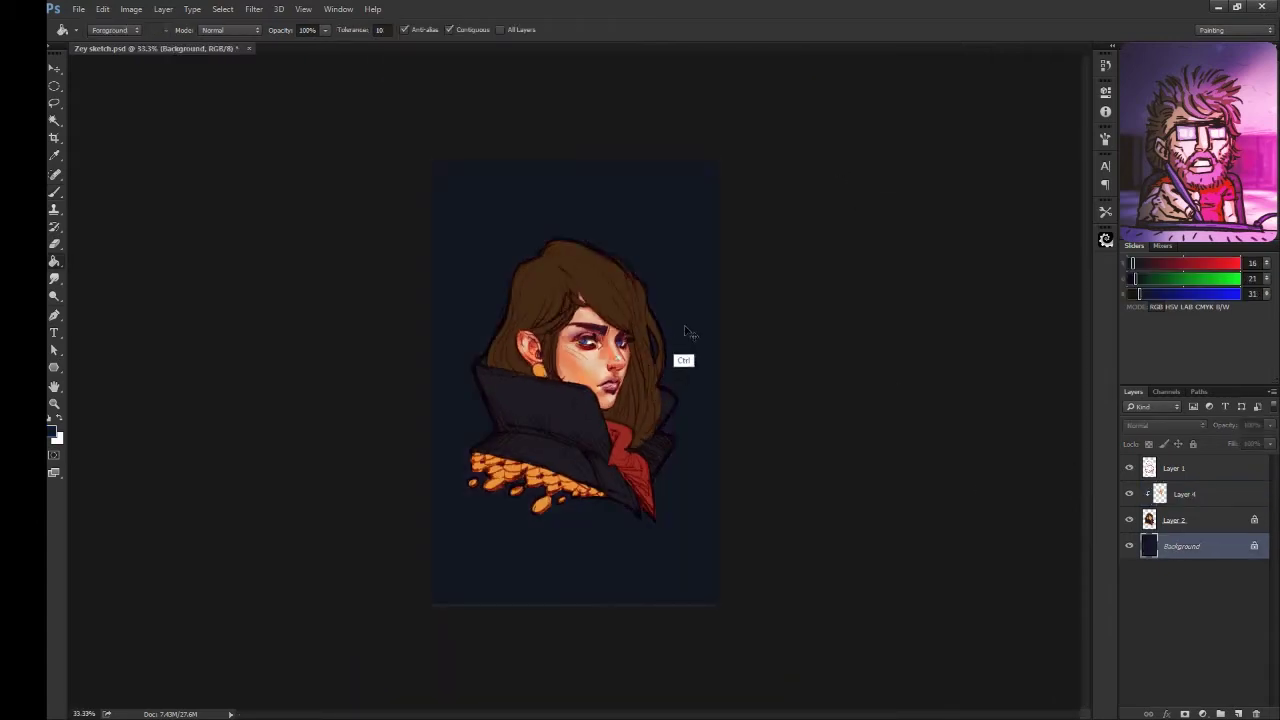
Step: Draw a background gradient that is dark at the bottom and lighter above
key("shift+g")
key("shift+g")
left_click_drag(686, 165, 690, 456)
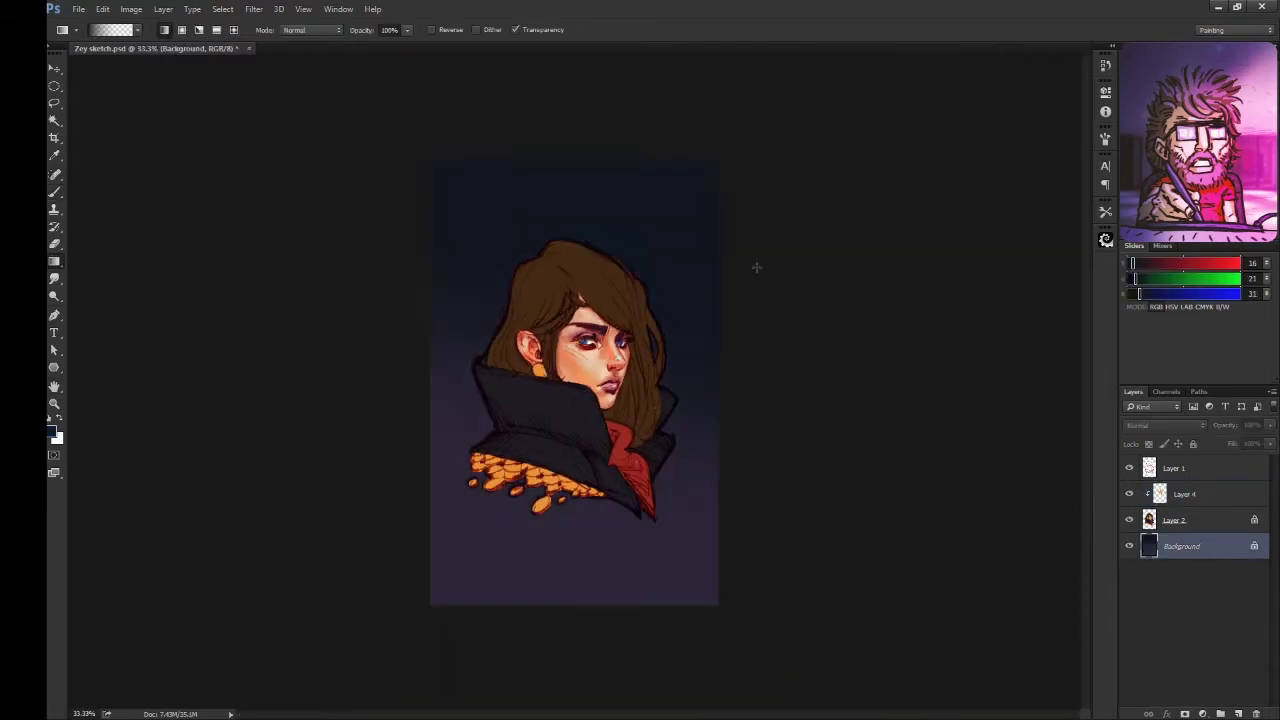
key("ctrl+z")
left_click_drag(560, 432, 430, 304)
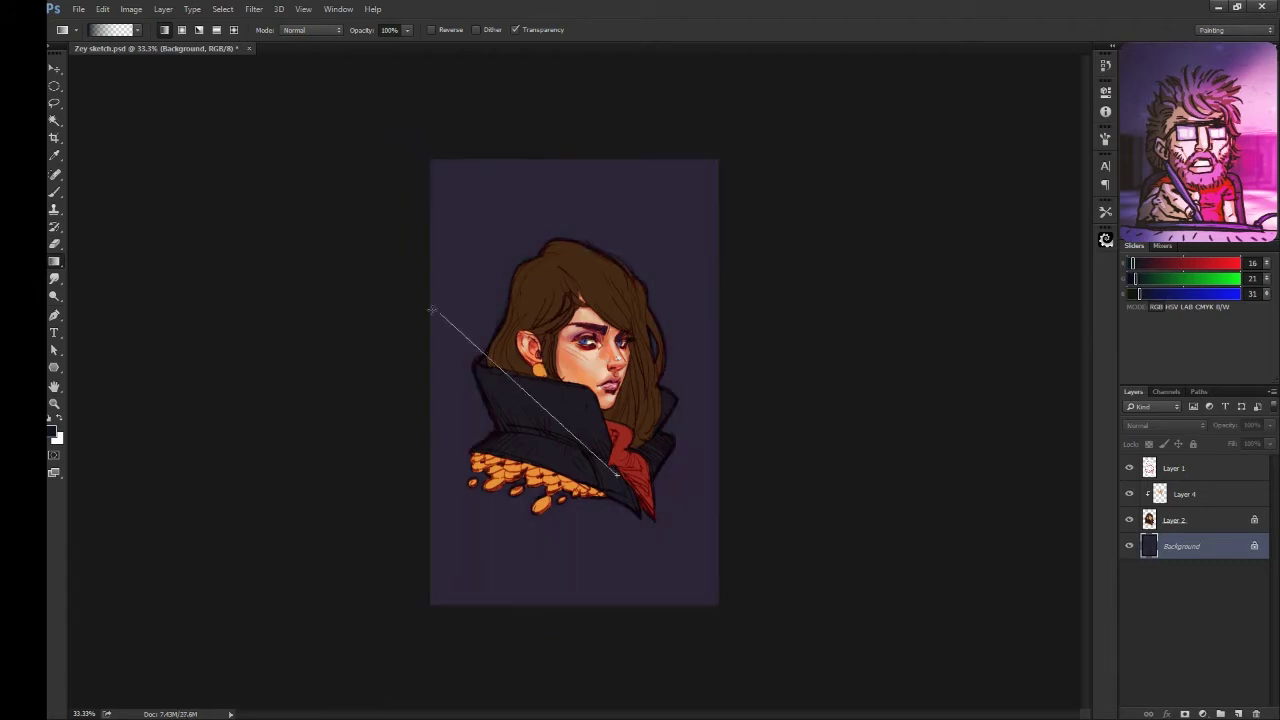
Step: Set the background's Color Balance levels to 12, 8 and 34
key("i")
key("ctrl+b")
type("12")
key("Tab")
type("8")
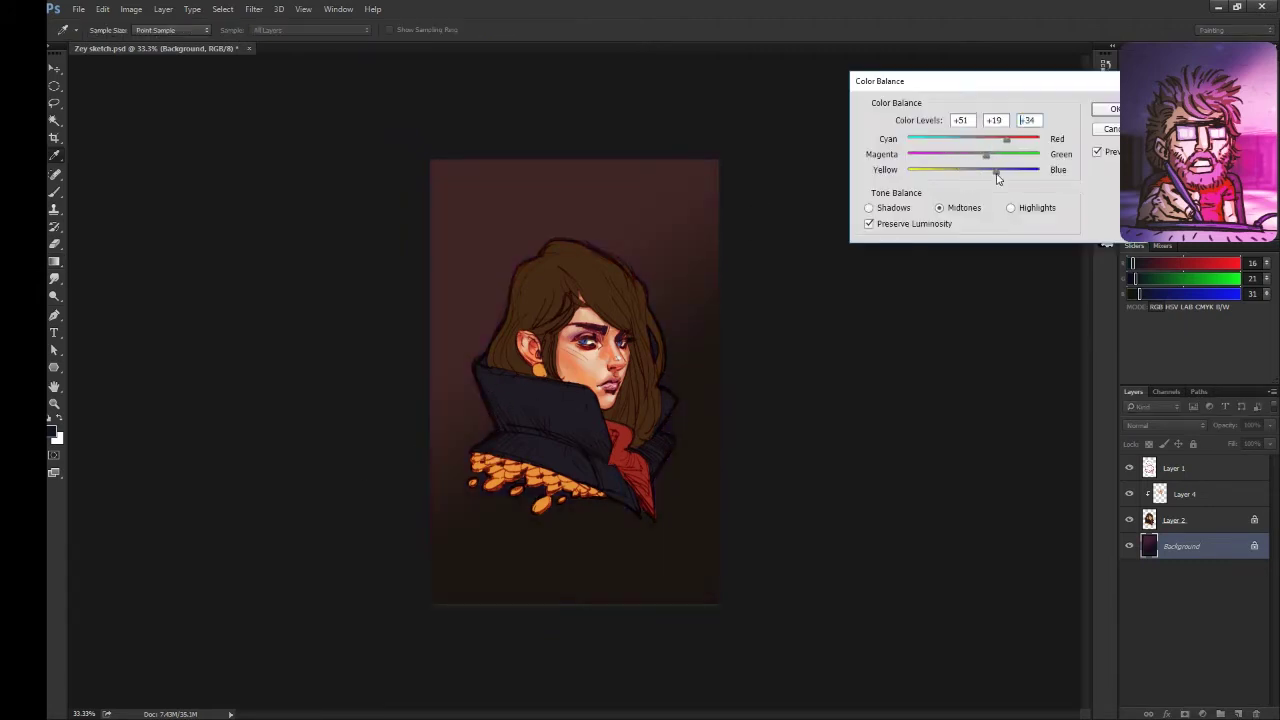
key("Tab")
type("34")
key("shift+Tab")
key("Return")
Step: Apply Hue/Saturation to the background and add a new empty layer
key("ctrl+u")
key("Return")
key("g")
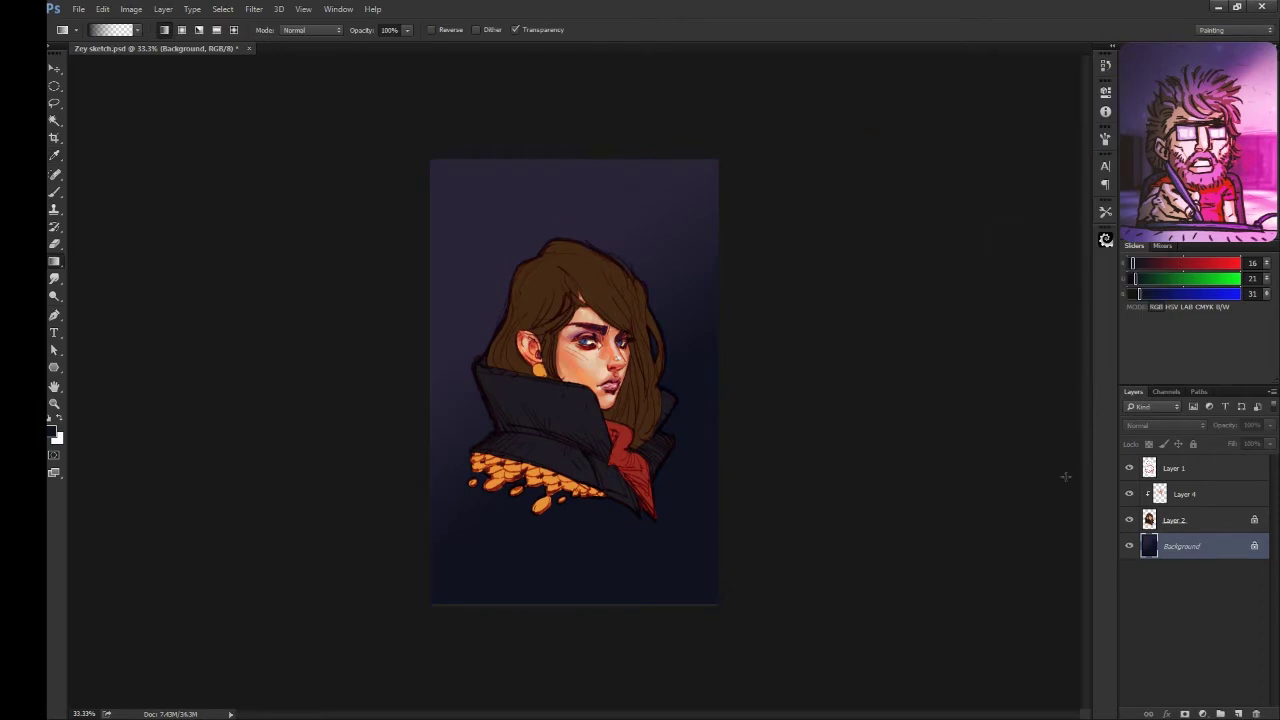
key("ctrl+plus")
key("ctrl+shift+alt+n")
Step: Darken the eyebrow area on a Hard Light layer and merge it down into Layer 4
key("b")
left_click(605, 300, "alt")
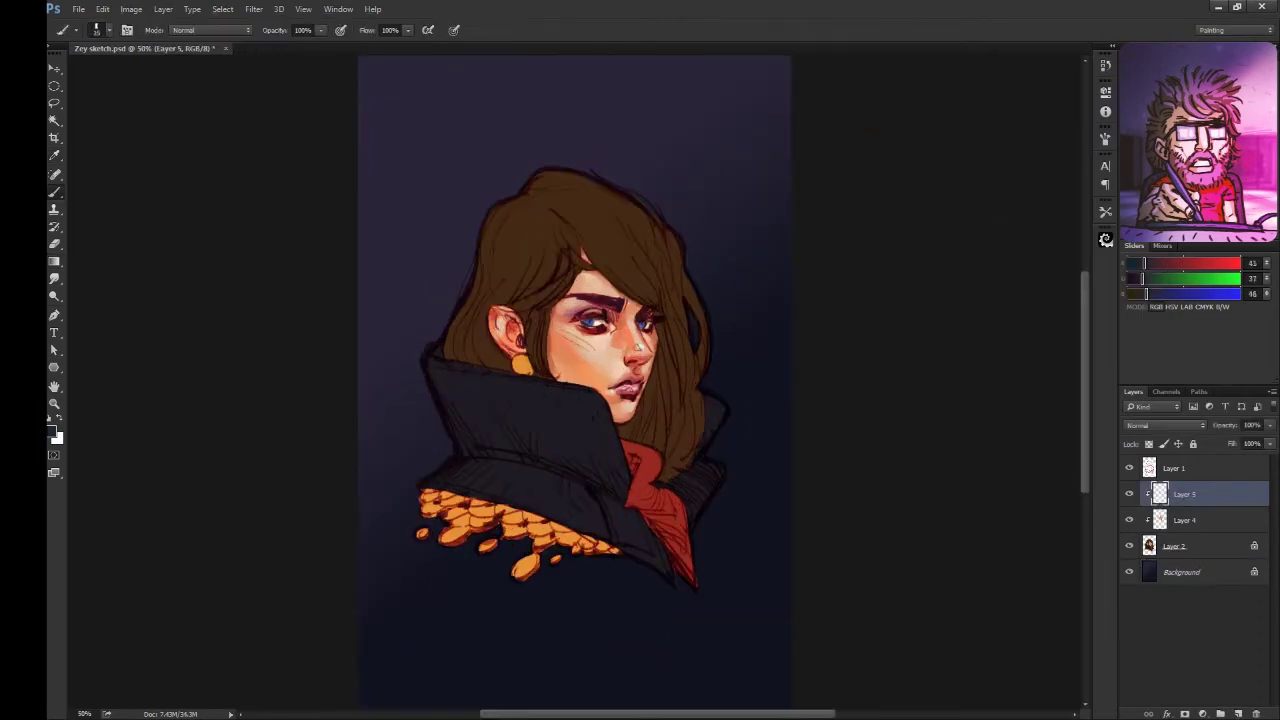
left_click(1160, 425)
left_click(1143, 573)
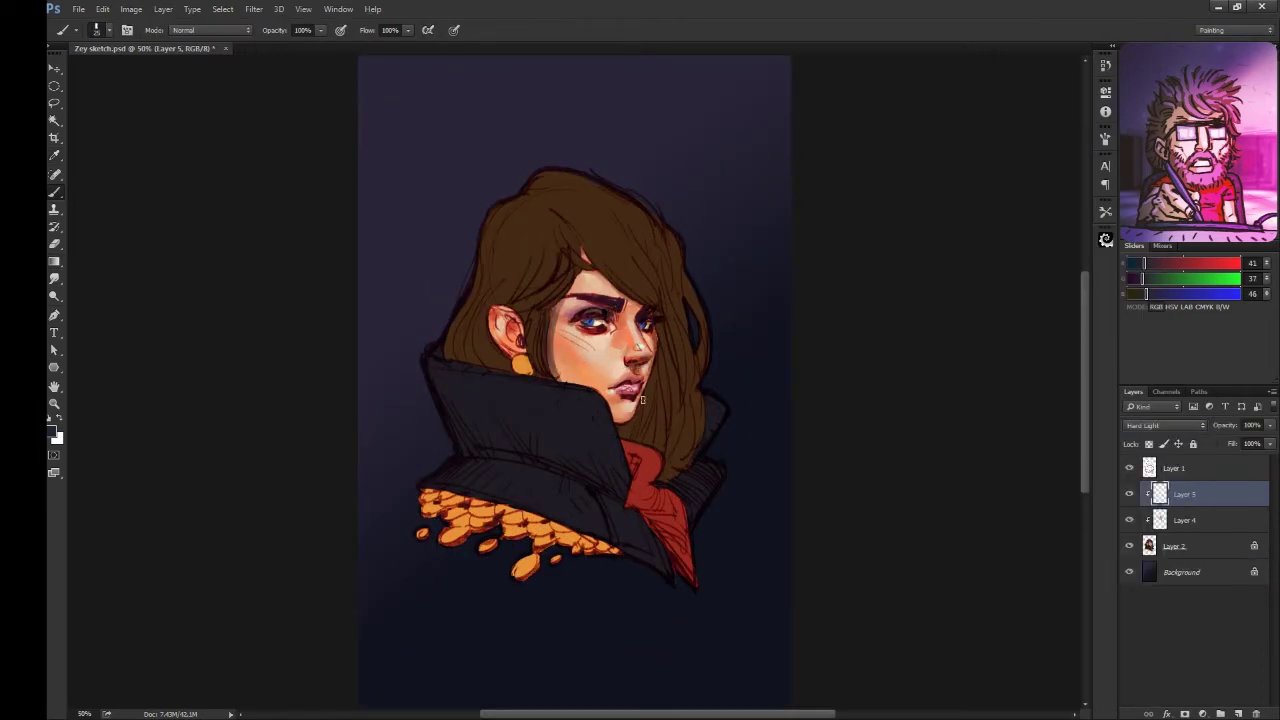
left_click_drag(576, 296, 632, 300)
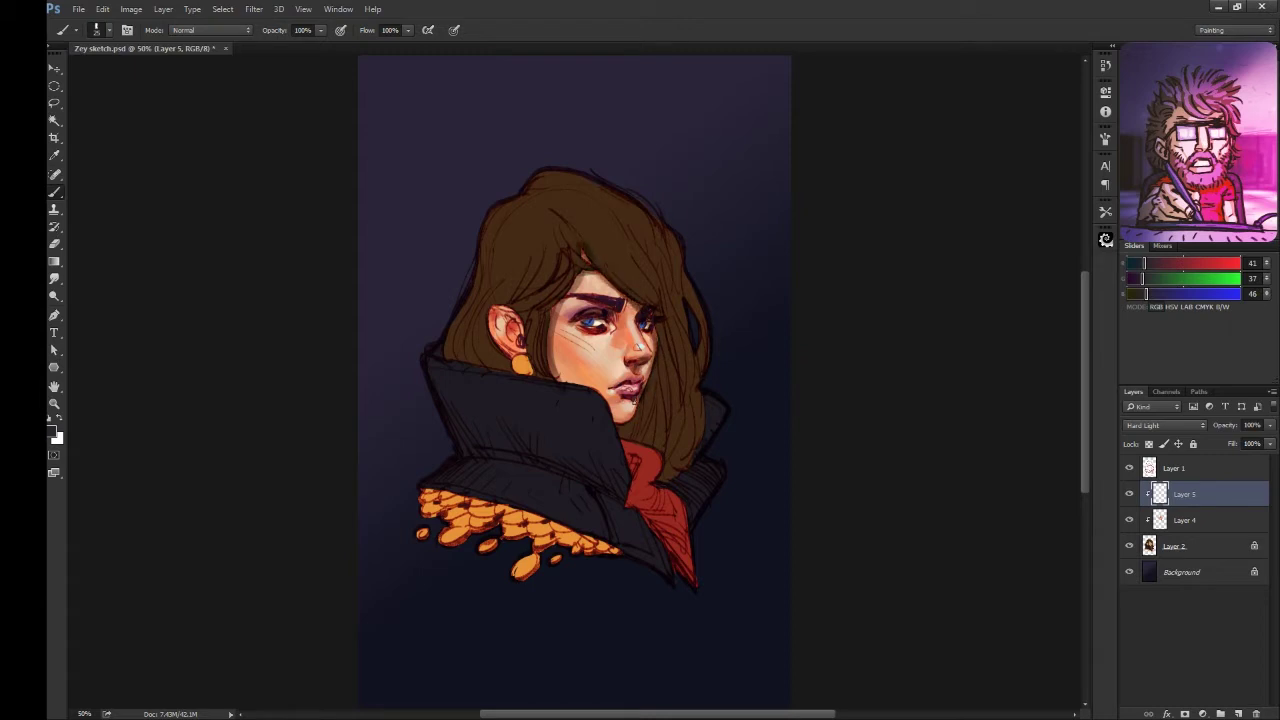
key("r")
key("e")
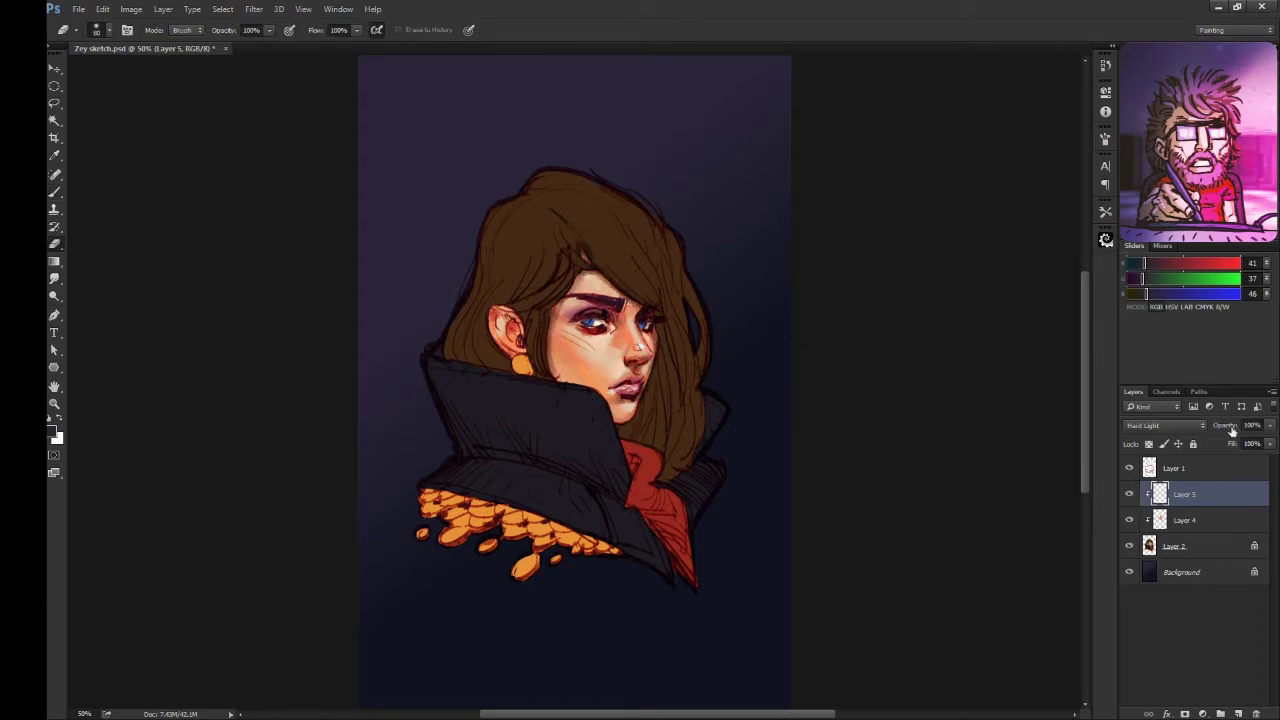
key("ctrl+e")
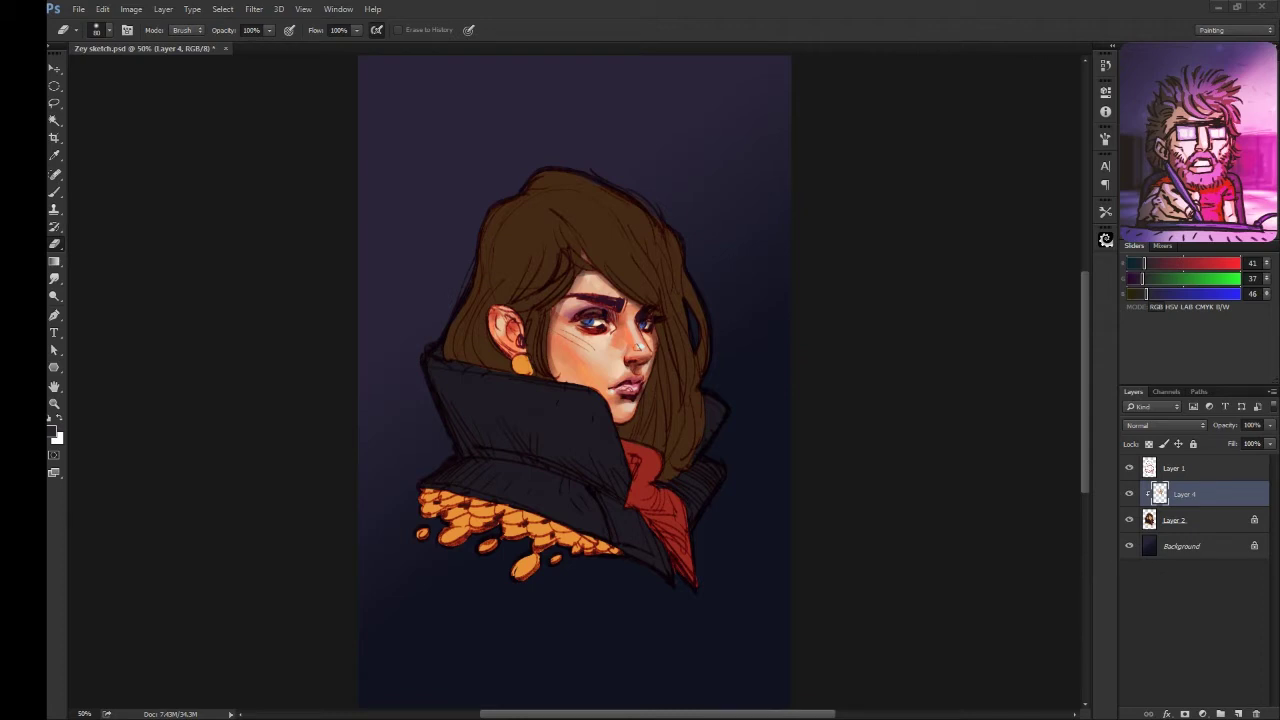
Step: Start a pale peach highlight pass on the cheek using a sampled skin tone
key("b")
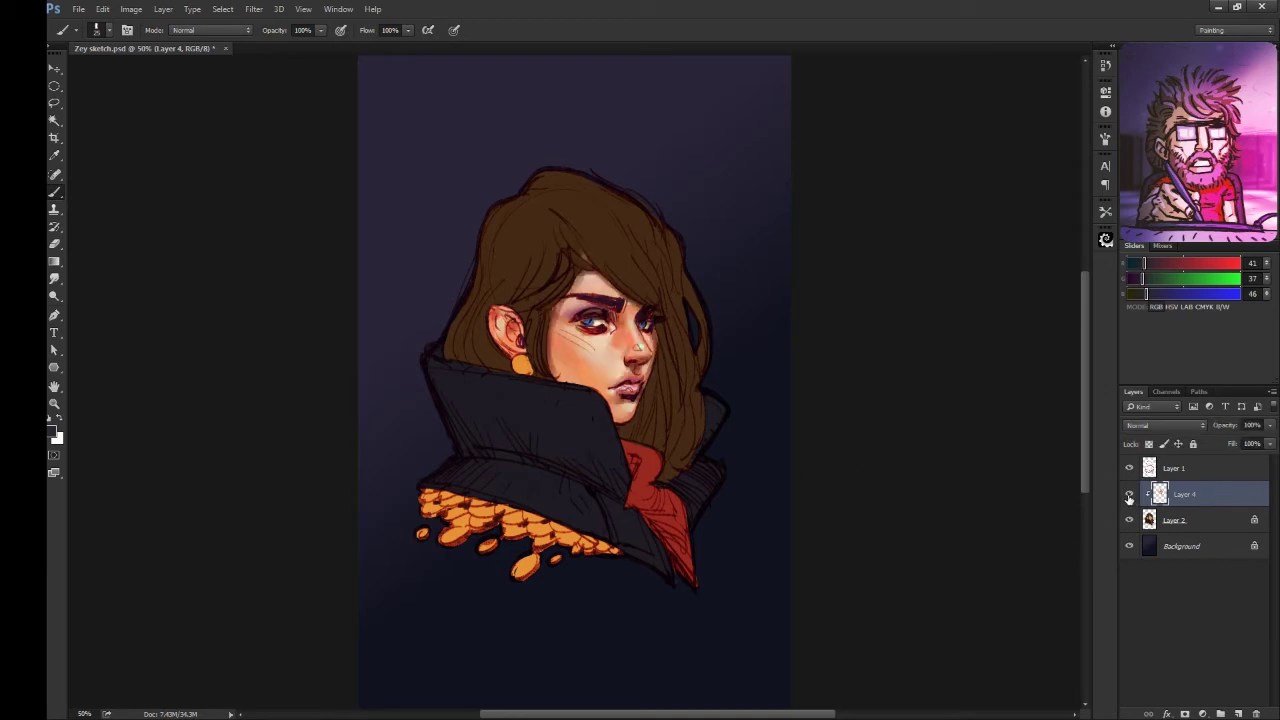
left_click(571, 326, "alt")
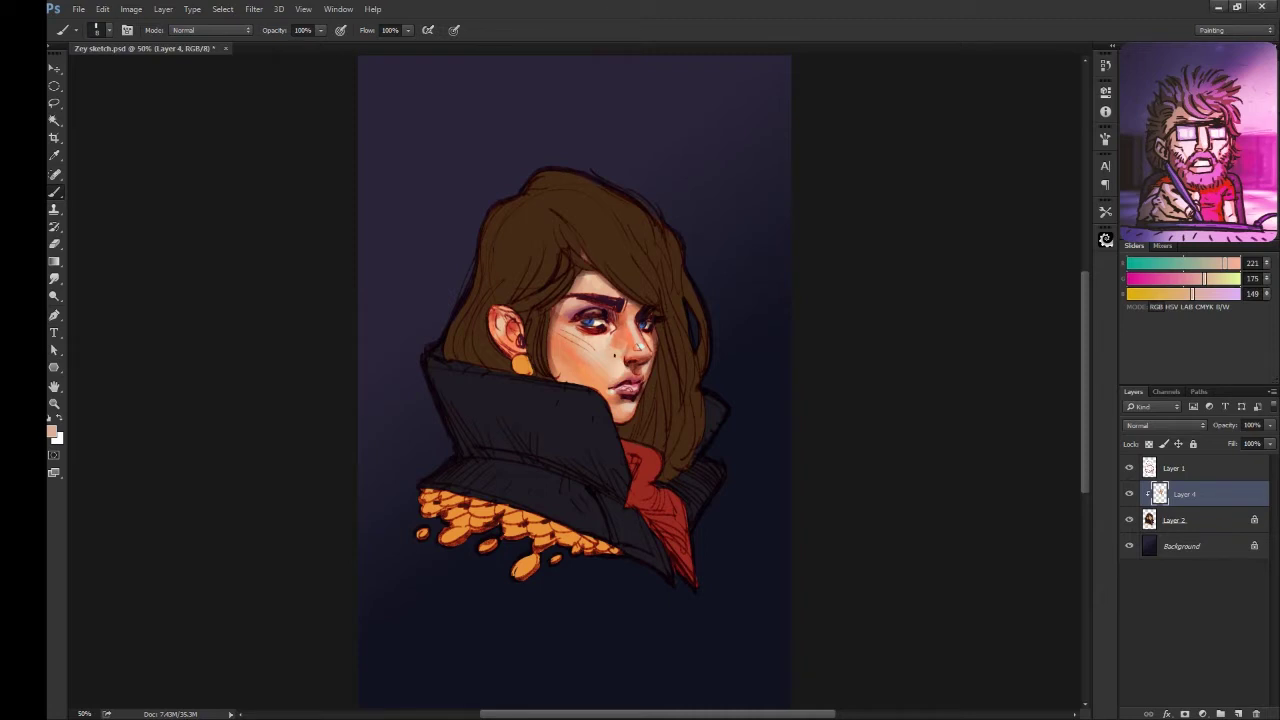
key("ctrl+plus")
Step: Sample dark and warm reddish skin tones and lock Layer 4's transparent pixels
left_click(642, 365, "alt")
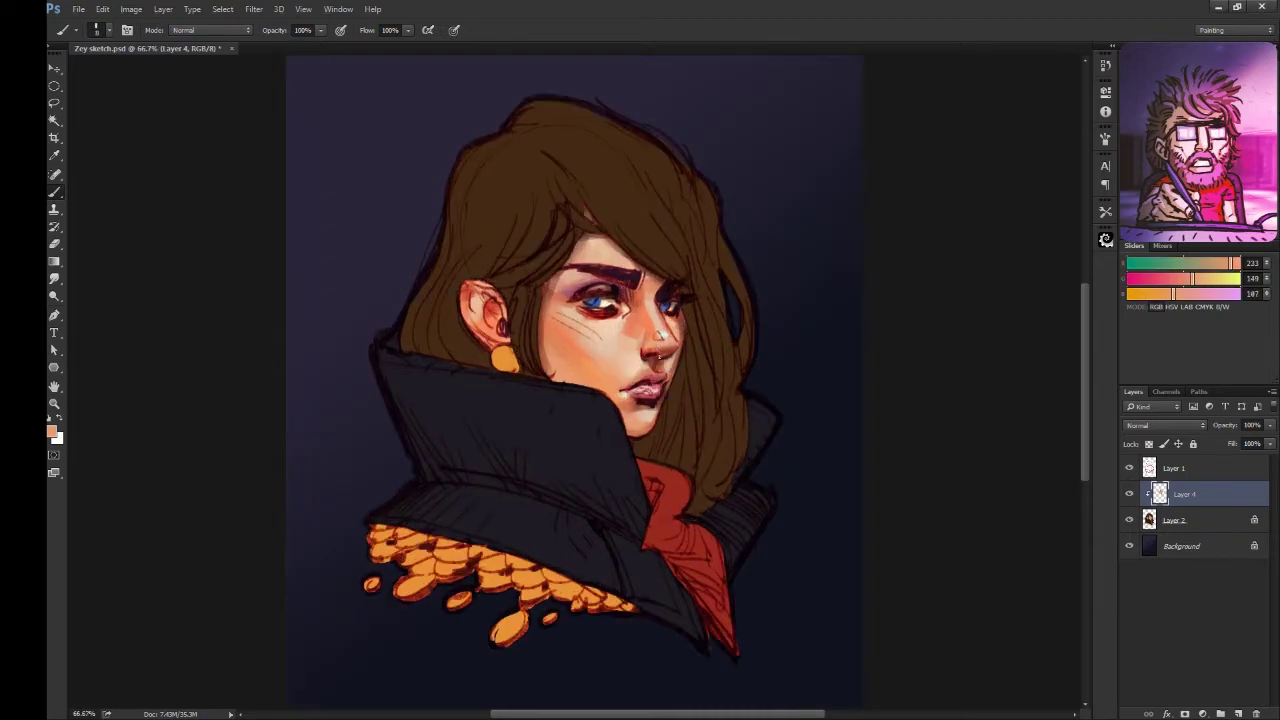
left_click(600, 345, "alt")
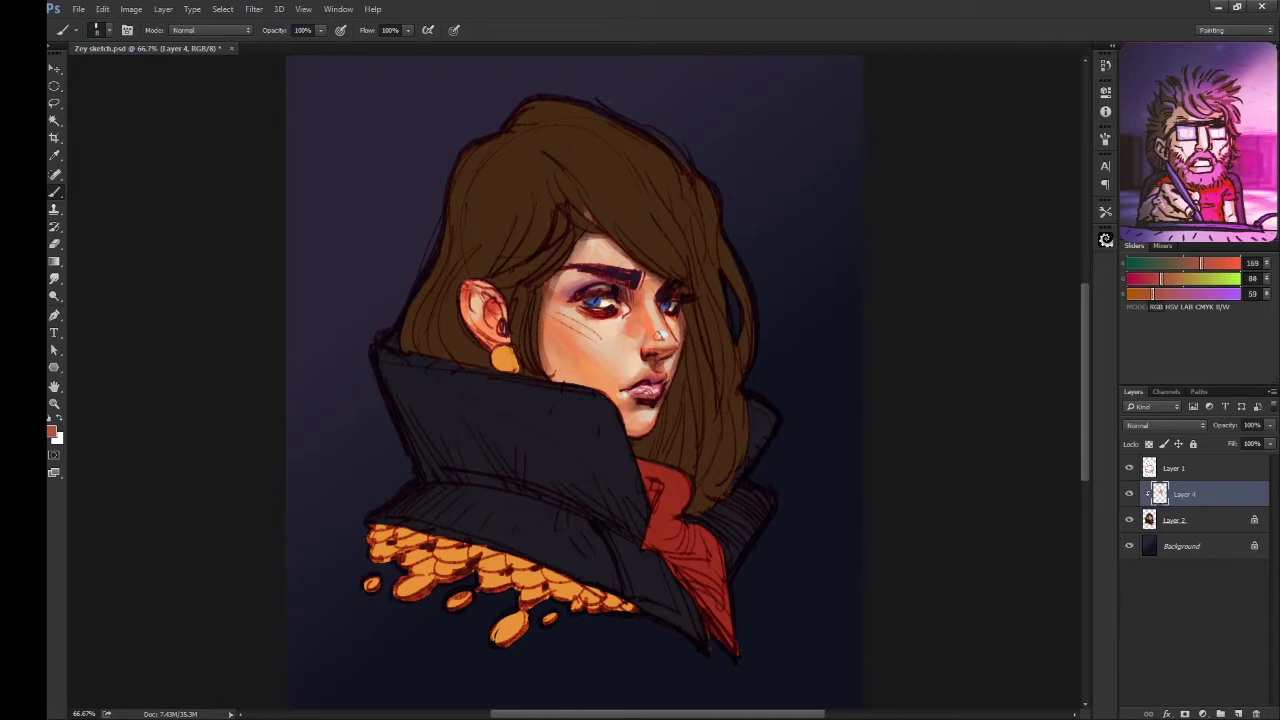
left_click(586, 349, "alt")
left_click(598, 400, "alt")
key("slash")
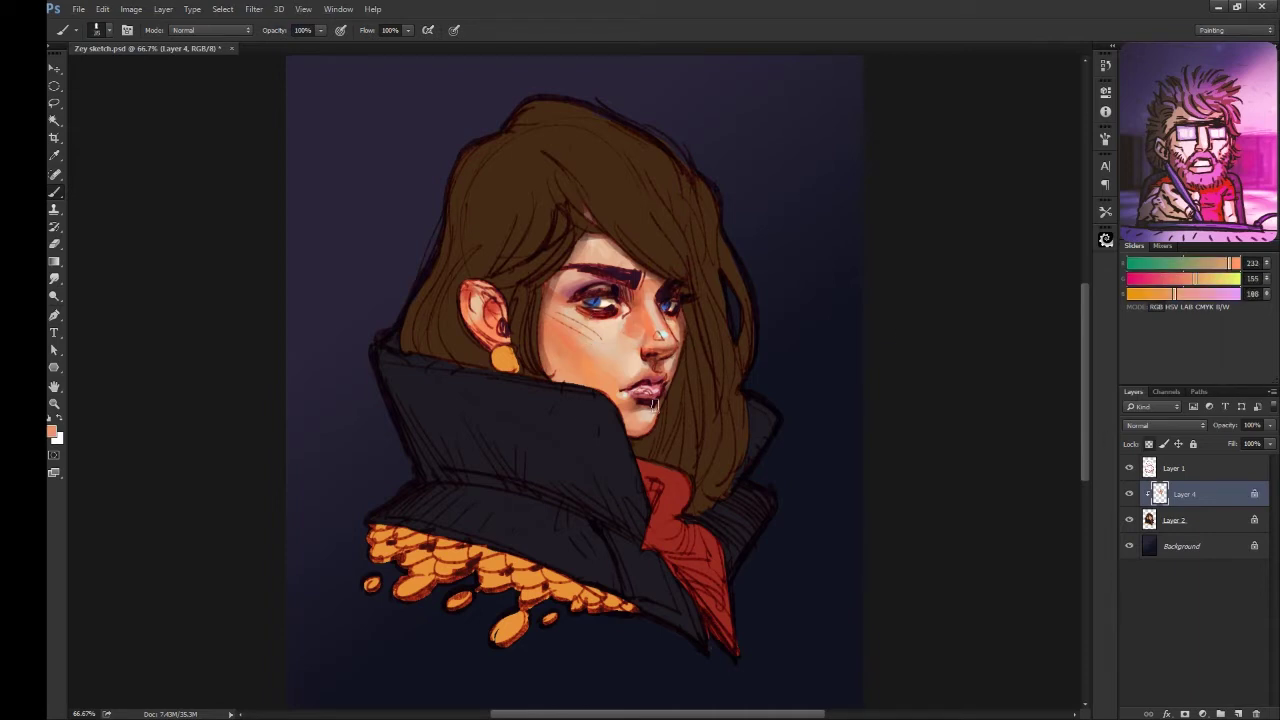
left_click(648, 405, "alt")
Step: Paint paler highlights with face, scarf-red and eyebrow tones, and add a new layer for blush
left_click(640, 334, "alt")
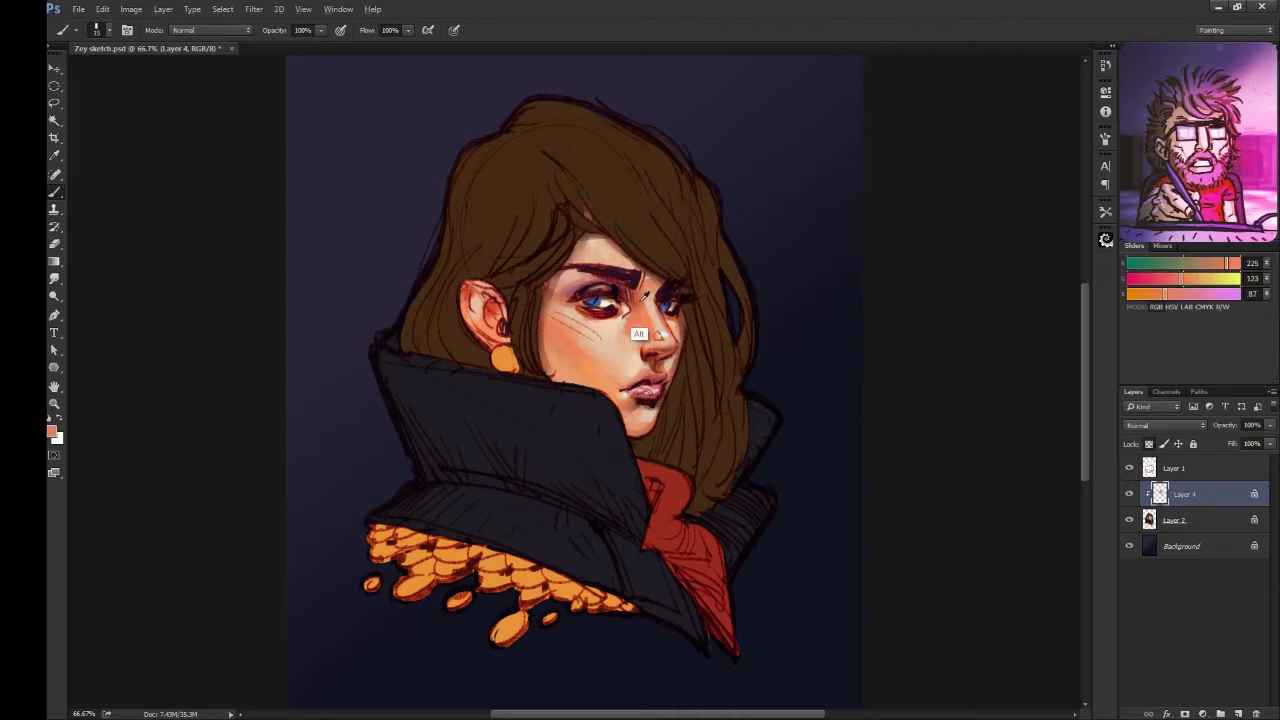
left_click(559, 265, "alt")
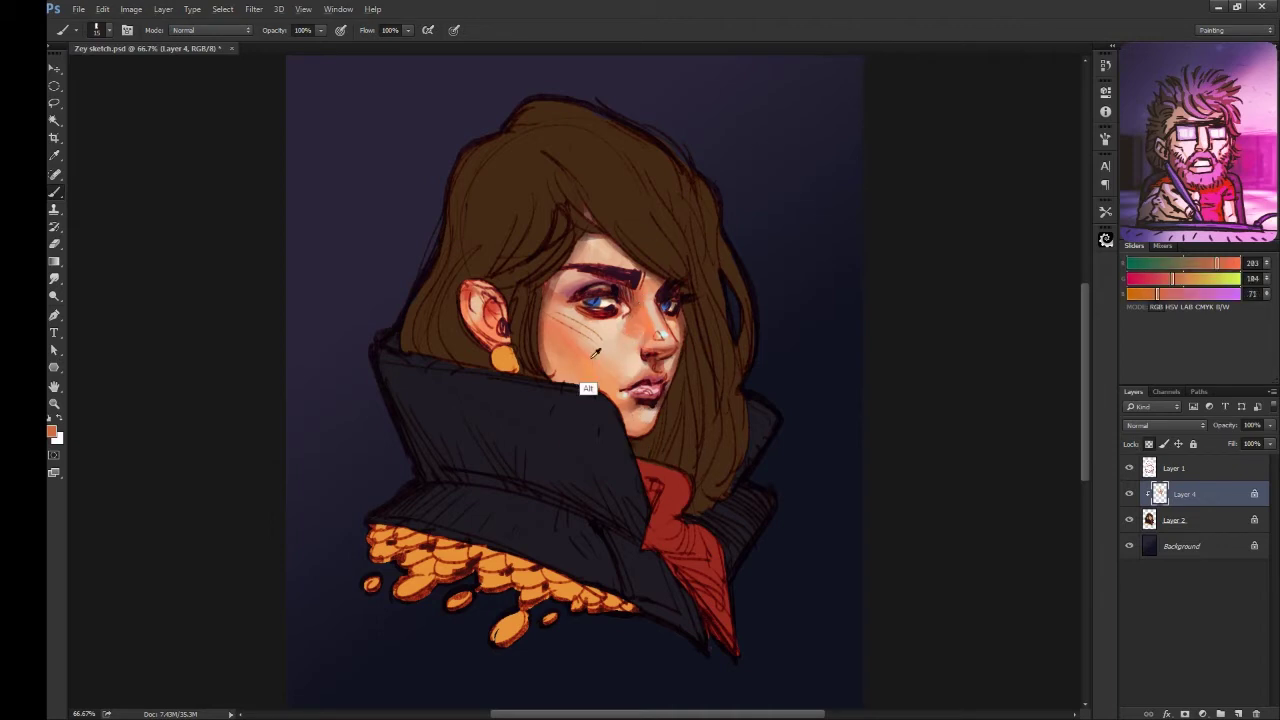
left_click(588, 389, "alt")
left_click(651, 267, "alt")
left_click(653, 320, "alt")
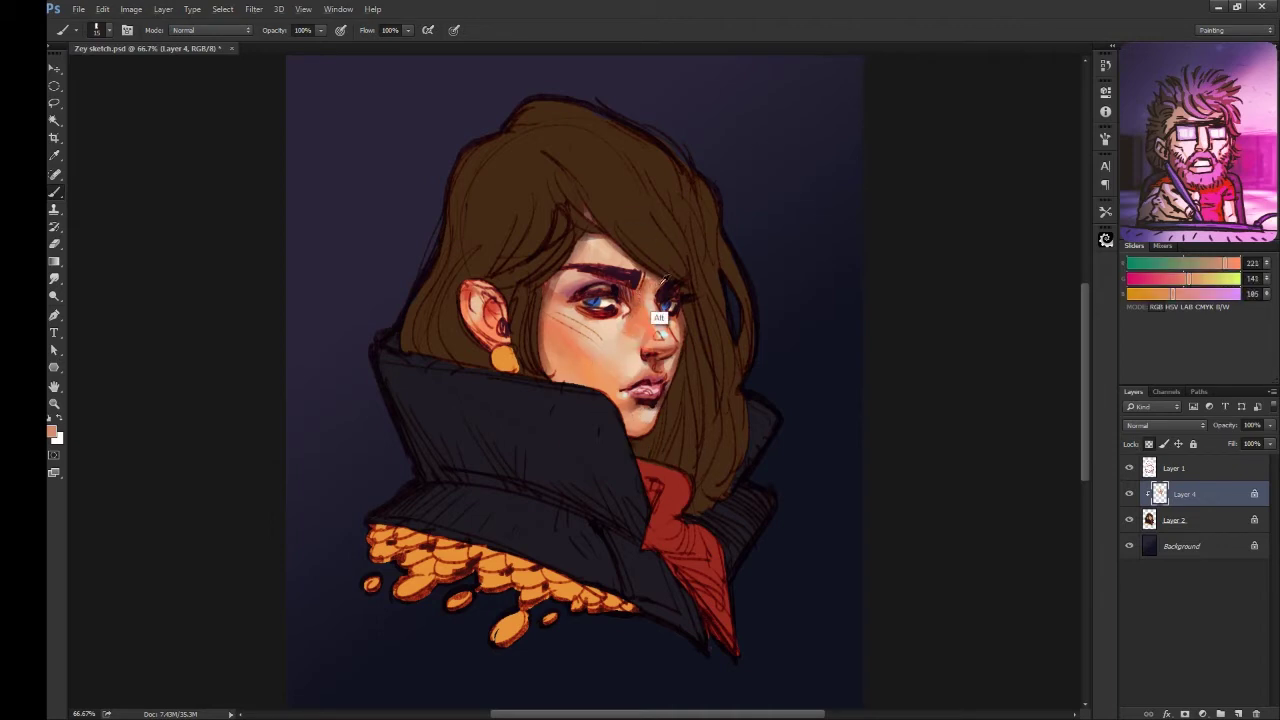
left_click(657, 352, "alt")
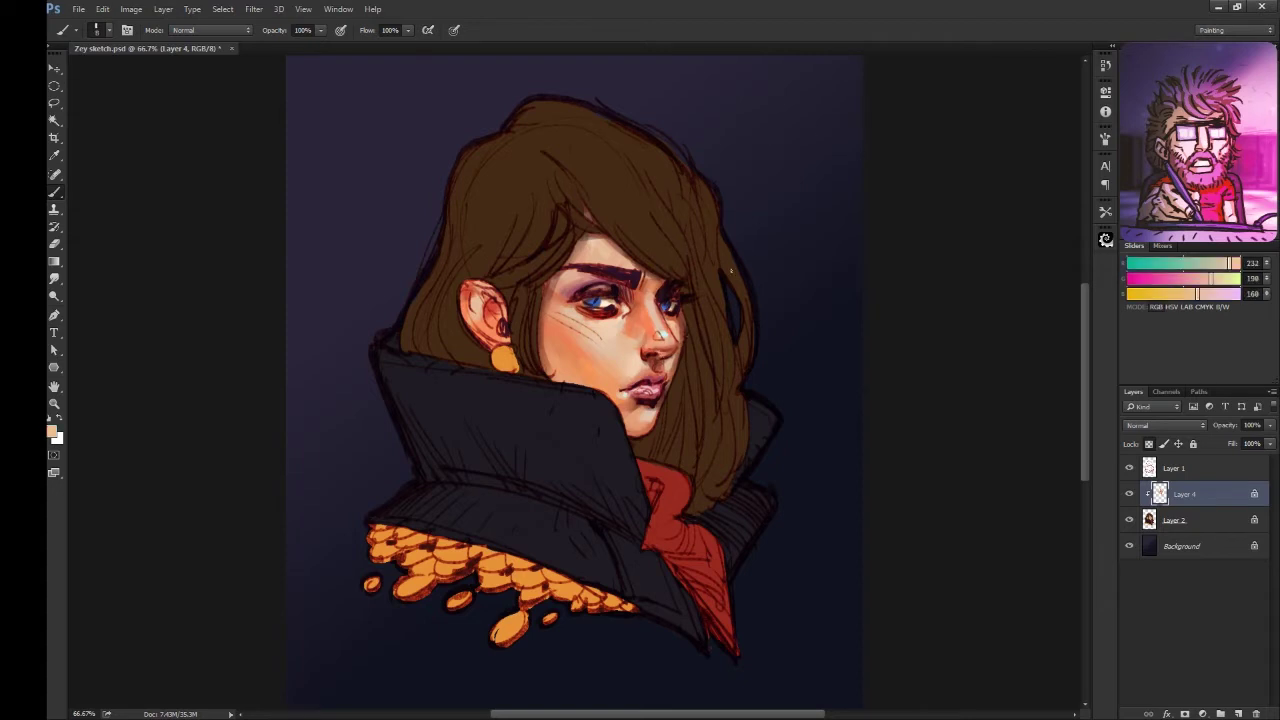
left_click(690, 540, "alt")
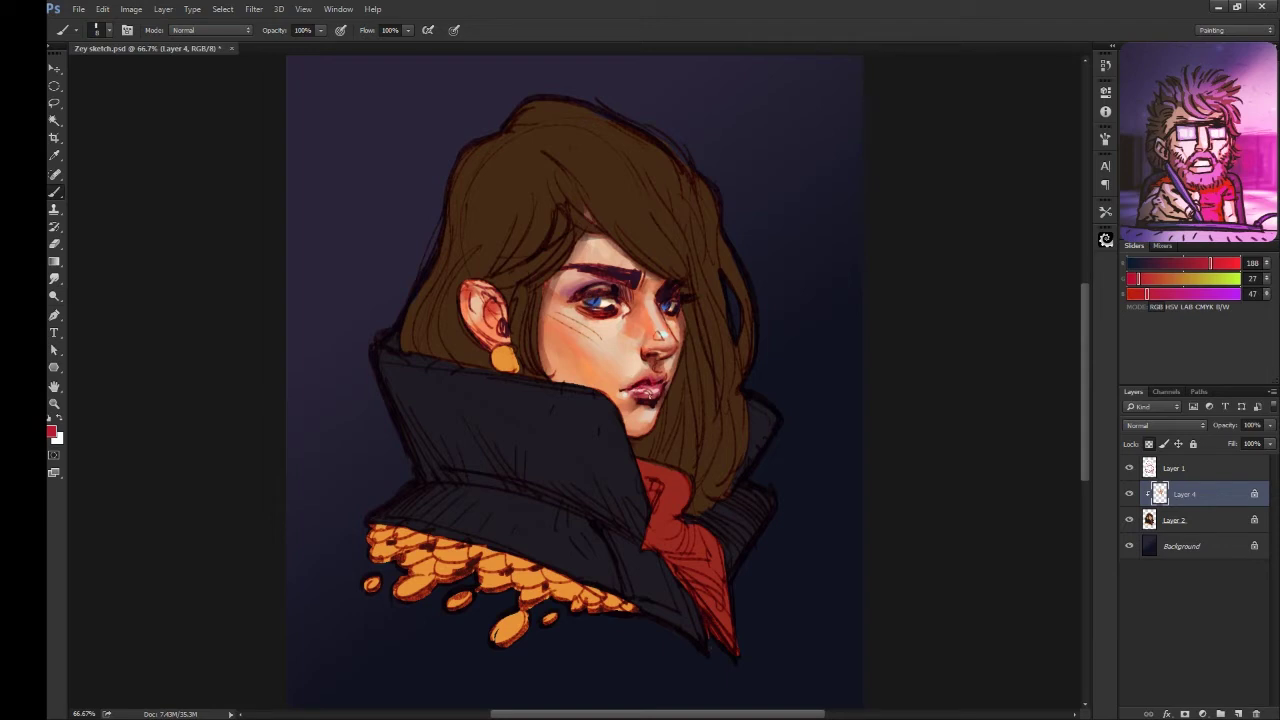
left_click(622, 272, "alt")
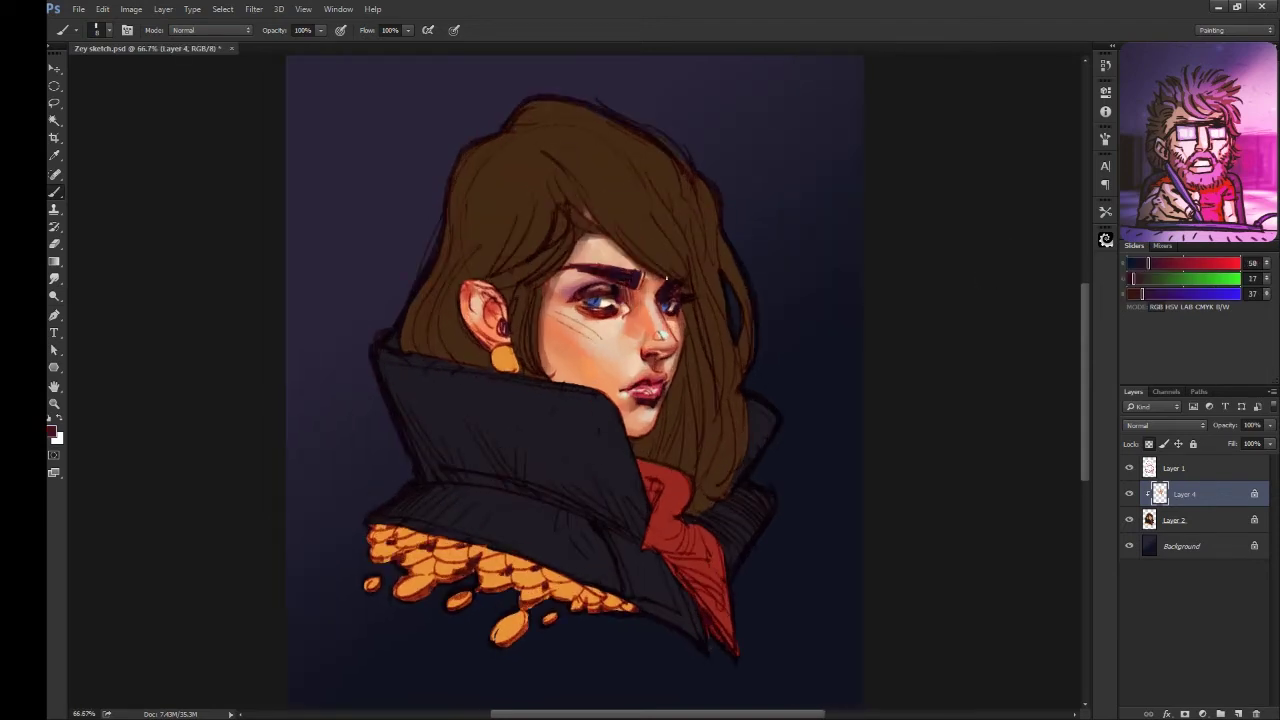
left_click(1238, 713)
Step: Paint red blush across the nose and cheek and set its layer to Overlay
left_click_drag(648, 330, 672, 352)
mouse_move(558, 312)
left_mouse_down()
mouse_move(592, 348)
mouse_move(578, 345)
left_mouse_up()
key("r")
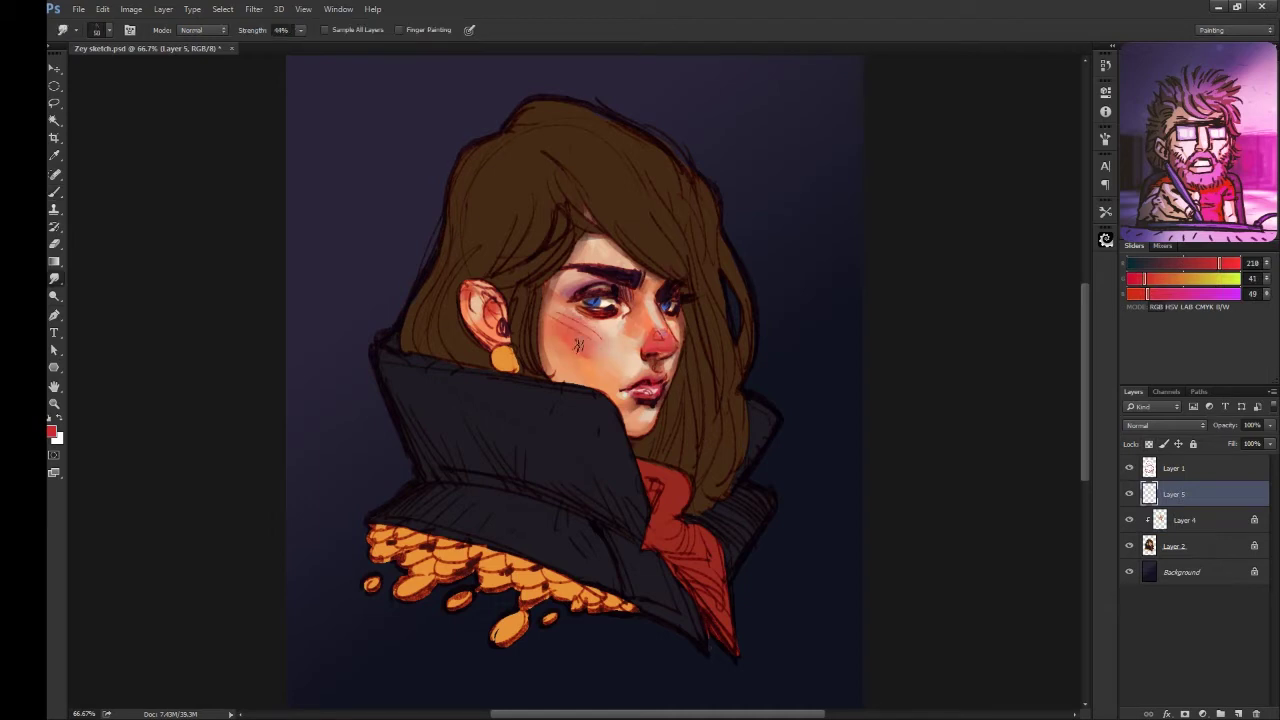
left_click(1165, 425)
left_click(1160, 575)
Step: Zoom out, undo the blush's Overlay blending, and restore the removed layer
key("e")
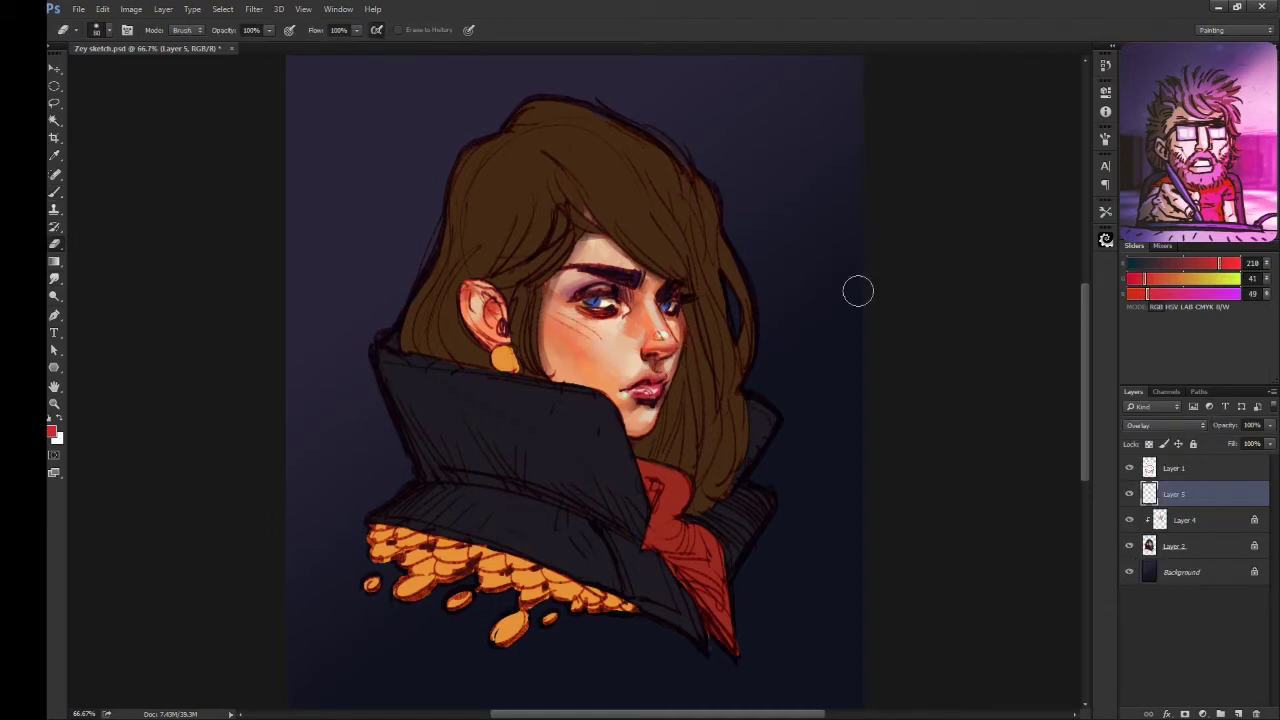
key("ctrl+minus")
key("ctrl+alt+z")
key("ctrl+alt+z")
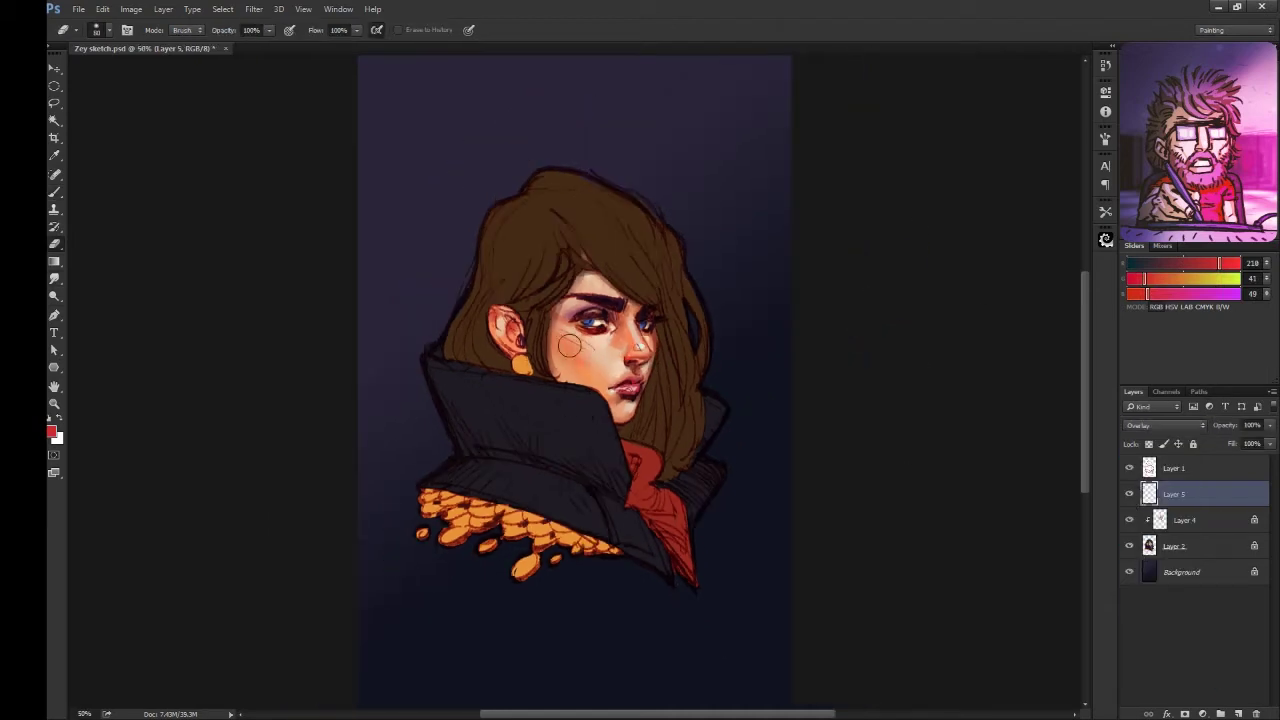
key("ctrl+alt+z")
key("ctrl+alt+z")
key("ctrl+alt+z")
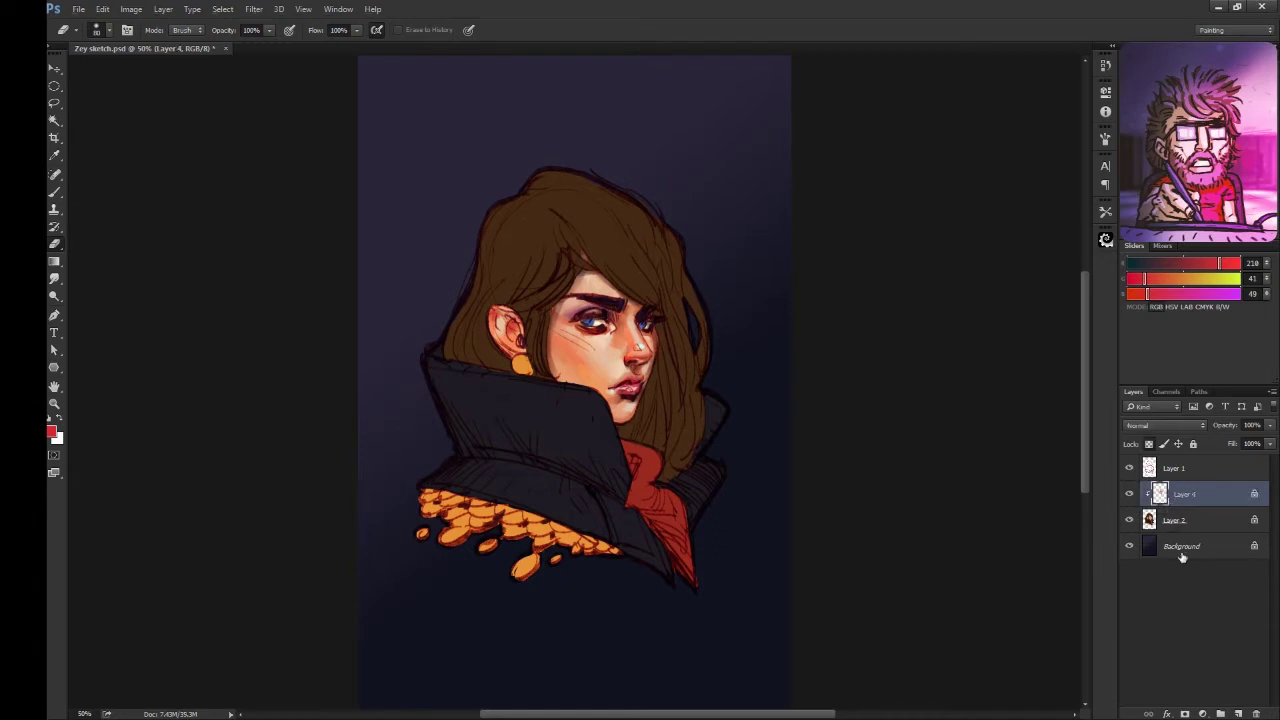
key("ctrl+shift+z")
key("ctrl+shift+z")
Step: Mask Layer 5 to the hair selection and lay a brown gradient across the hair
key("w")
left_click(1184, 494)
left_click(1184, 713)
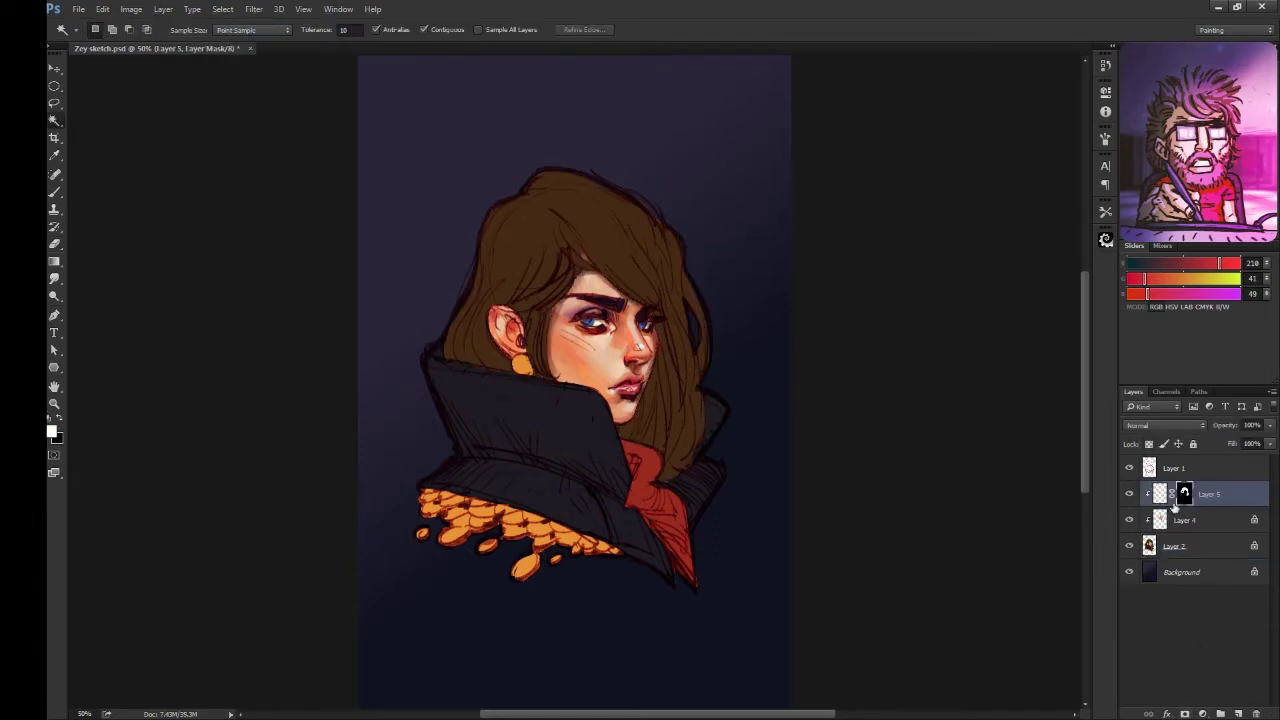
key("g")
left_click(586, 249, "alt")
left_click_drag(619, 388, 607, 207)
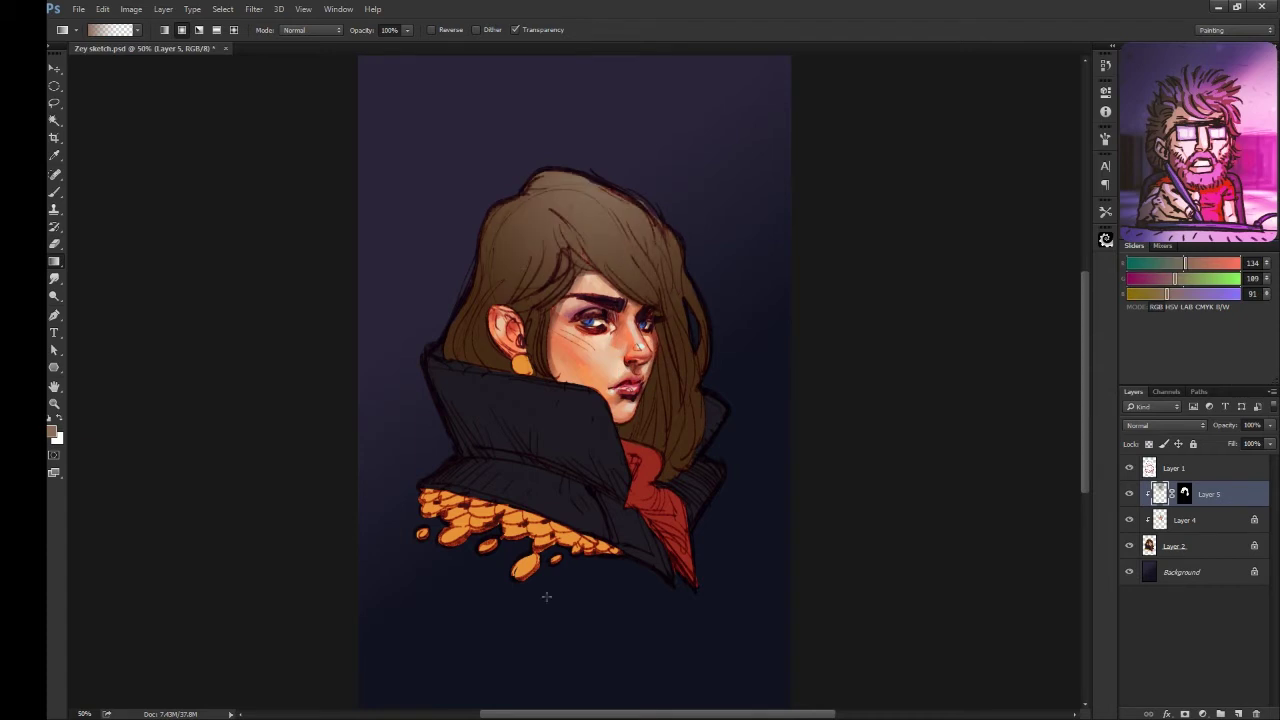
Step: Shade the upper-left hair with darker brown brush strokes
key("b")
left_click(491, 374, "alt")
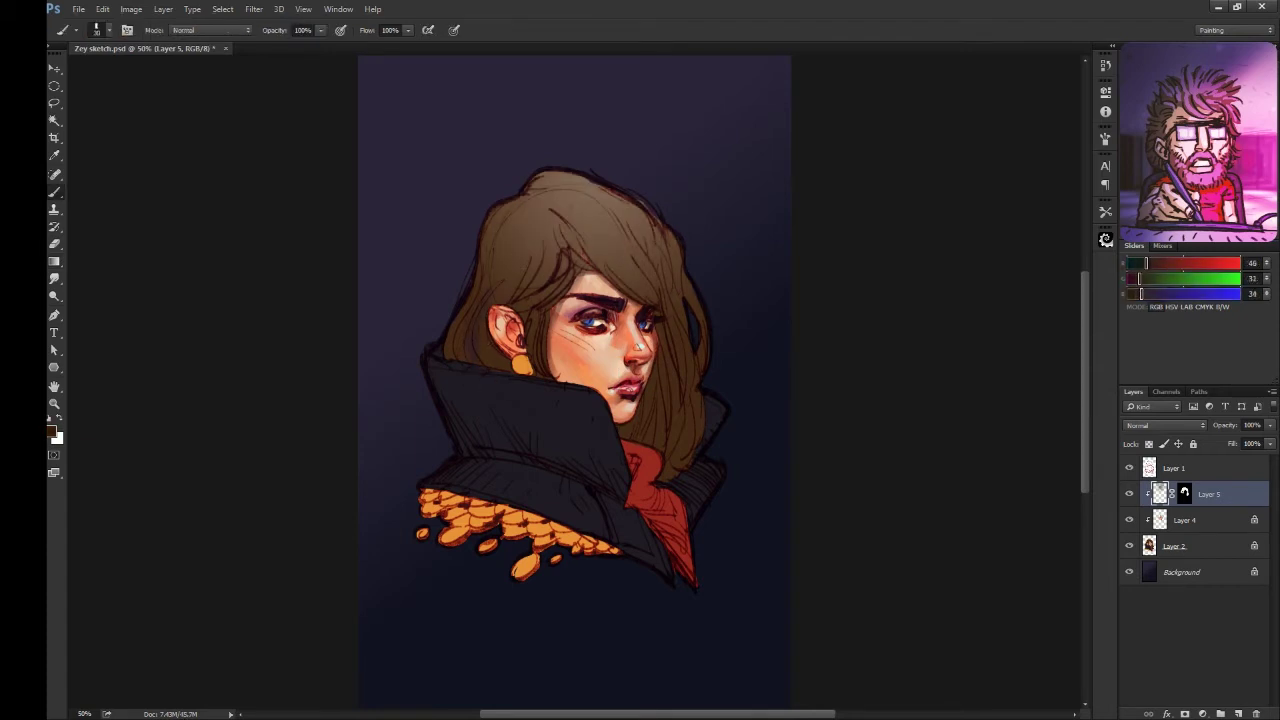
left_click(472, 310, "alt")
left_click_drag(470, 308, 500, 365)
left_click_drag(545, 268, 545, 365)
mouse_move(552, 245)
left_mouse_down()
mouse_move(505, 300)
mouse_move(494, 219)
mouse_move(445, 355)
mouse_move(655, 300)
left_mouse_up()
Step: Darken the left hair edge, right strands and top of the hair
mouse_move(670, 378)
left_mouse_down()
mouse_move(648, 415)
mouse_move(665, 395)
left_mouse_up()
mouse_move(695, 300)
left_mouse_down()
mouse_move(680, 445)
mouse_move(630, 260)
left_mouse_up()
mouse_move(585, 218)
left_mouse_down()
mouse_move(660, 222)
mouse_move(580, 235)
left_mouse_up()
left_click(595, 265, "alt")
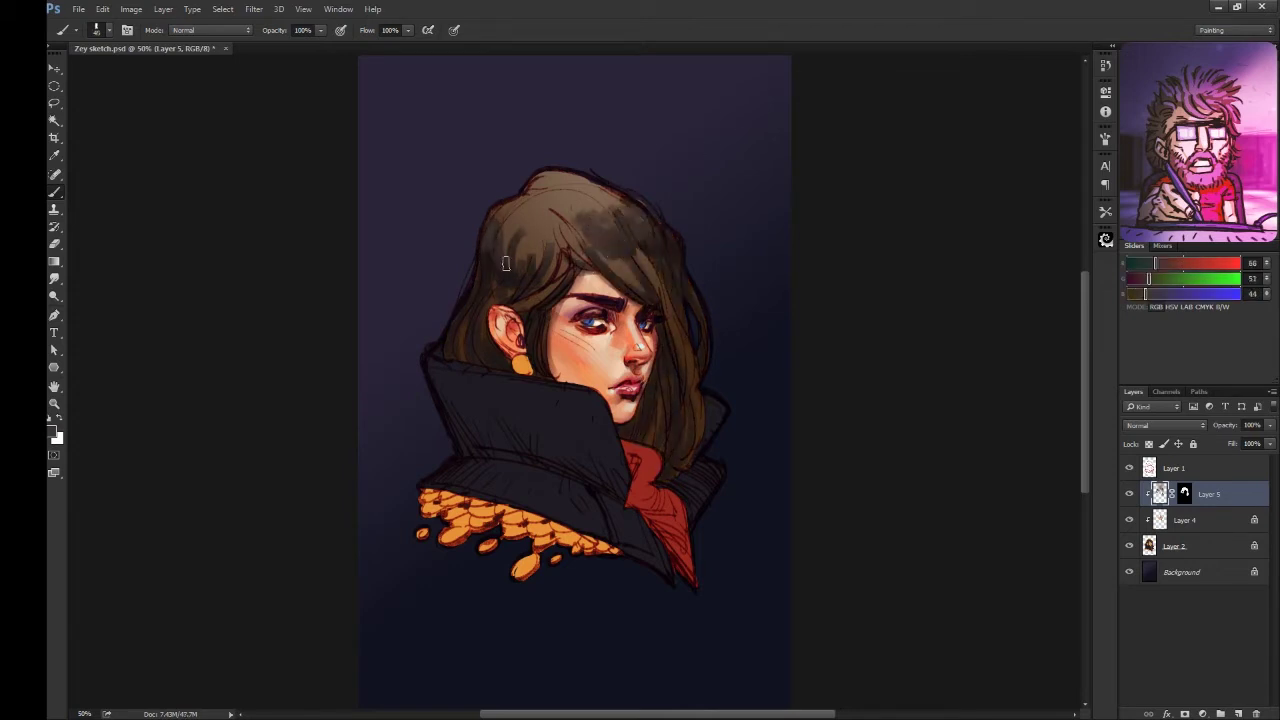
left_click_drag(510, 205, 560, 268)
Step: Sample dark and mid browns and add more shading to the upper hair
left_click(530, 250, "alt")
left_click_drag(495, 228, 565, 305)
left_click_drag(525, 175, 565, 218)
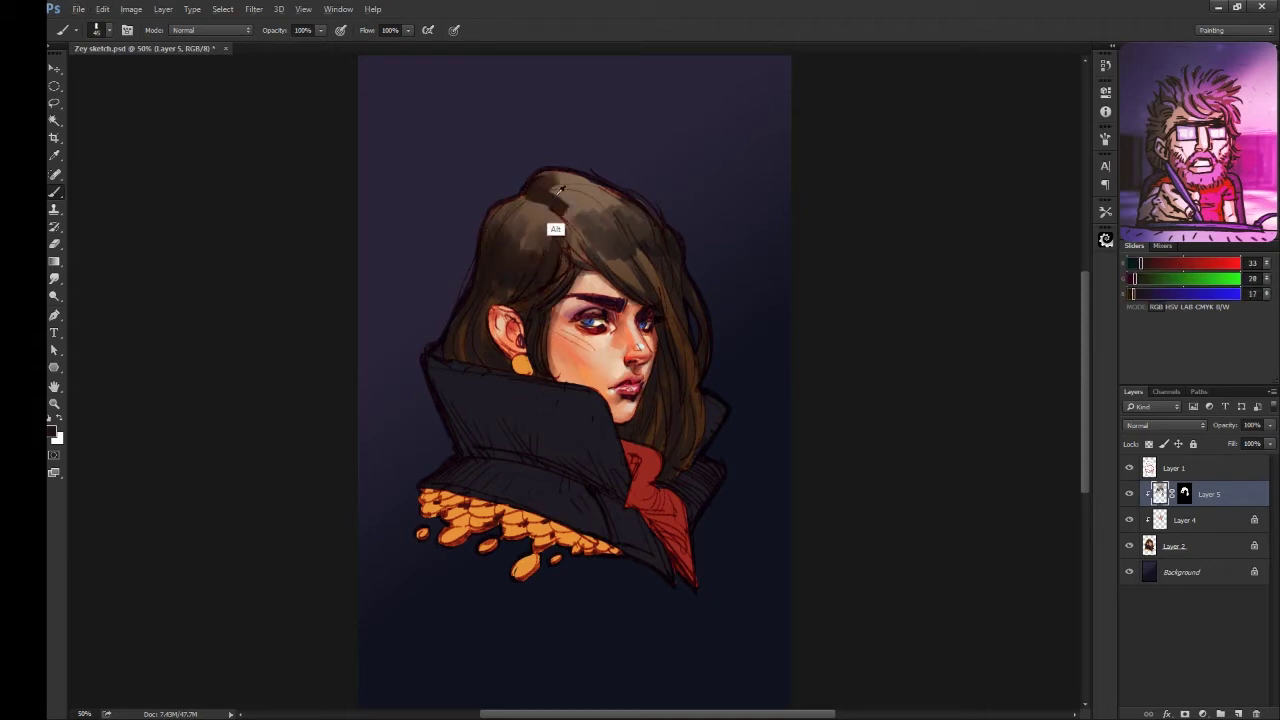
left_click(555, 190, "alt")
mouse_move(642, 212)
left_mouse_down()
mouse_move(590, 190)
mouse_move(517, 249)
mouse_move(555, 255)
left_mouse_up()
Step: Sample deep hair browns and paint dark strands into the left hair, crown and right side
left_click(560, 200, "alt")
left_click(651, 214, "alt")
left_click(671, 303, "alt")
left_click(527, 254, "alt")
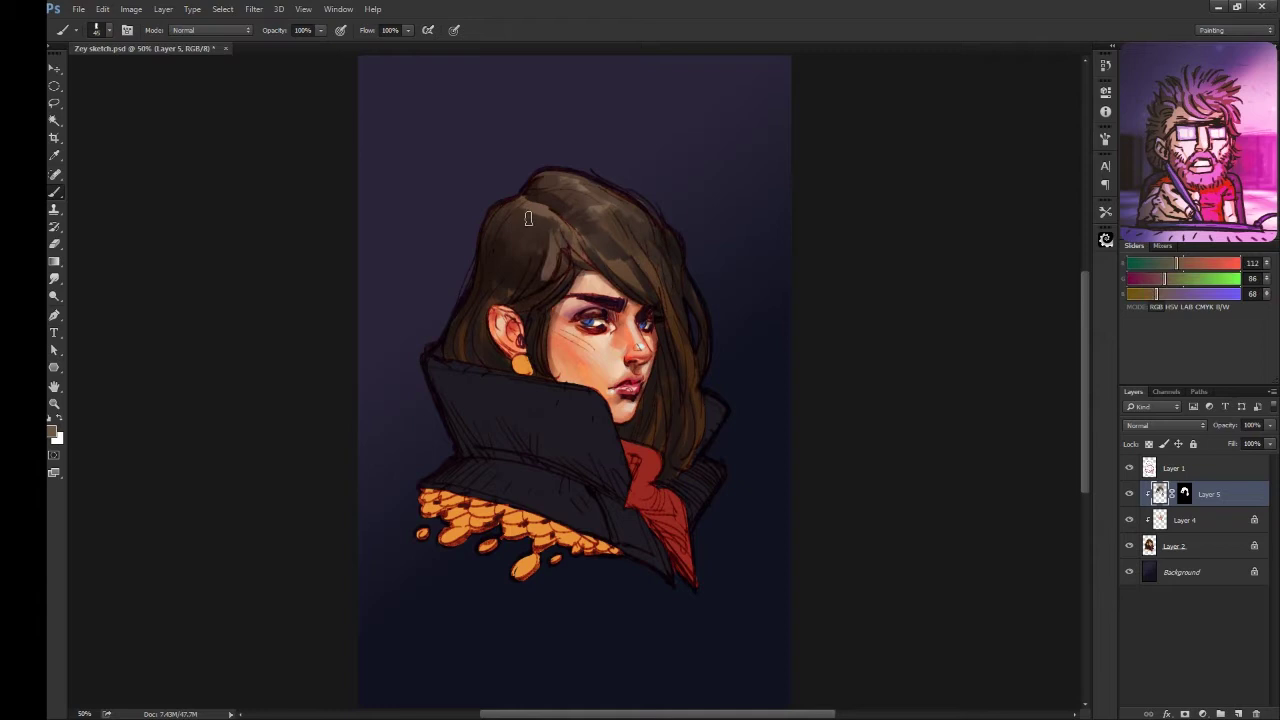
left_click(580, 200, "alt")
left_click(690, 355, "alt")
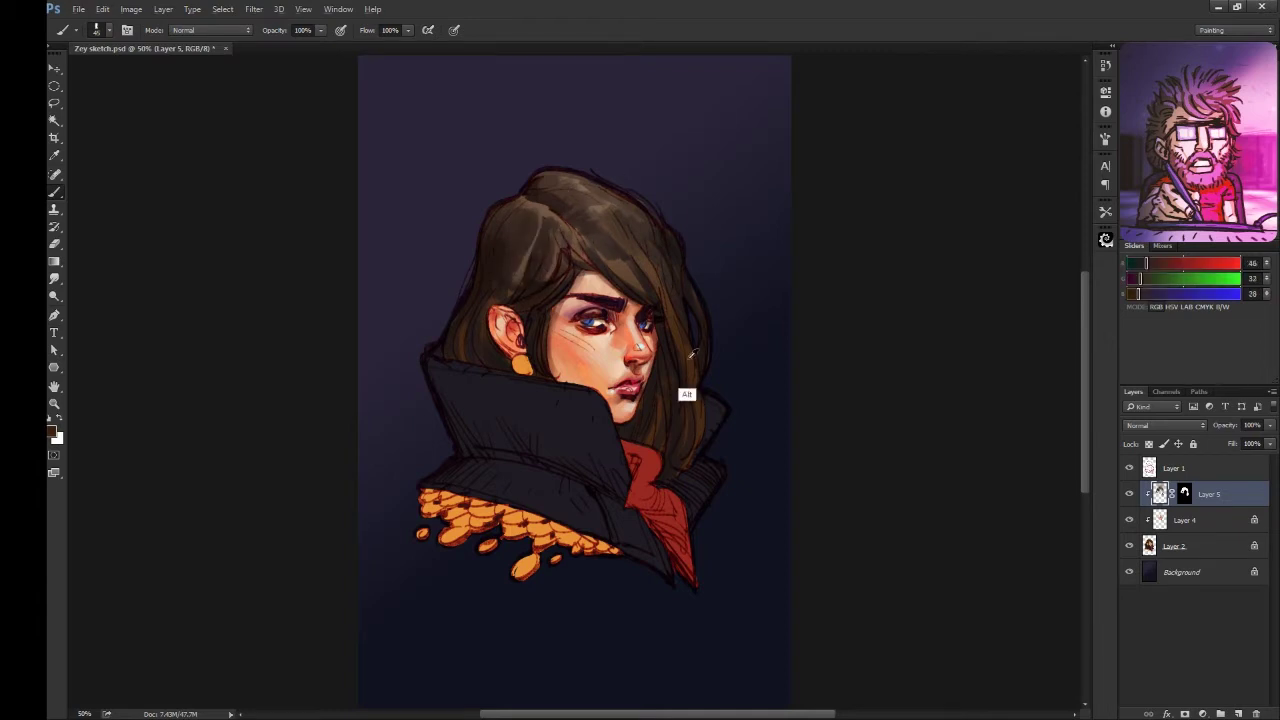
left_click(590, 222, "alt")
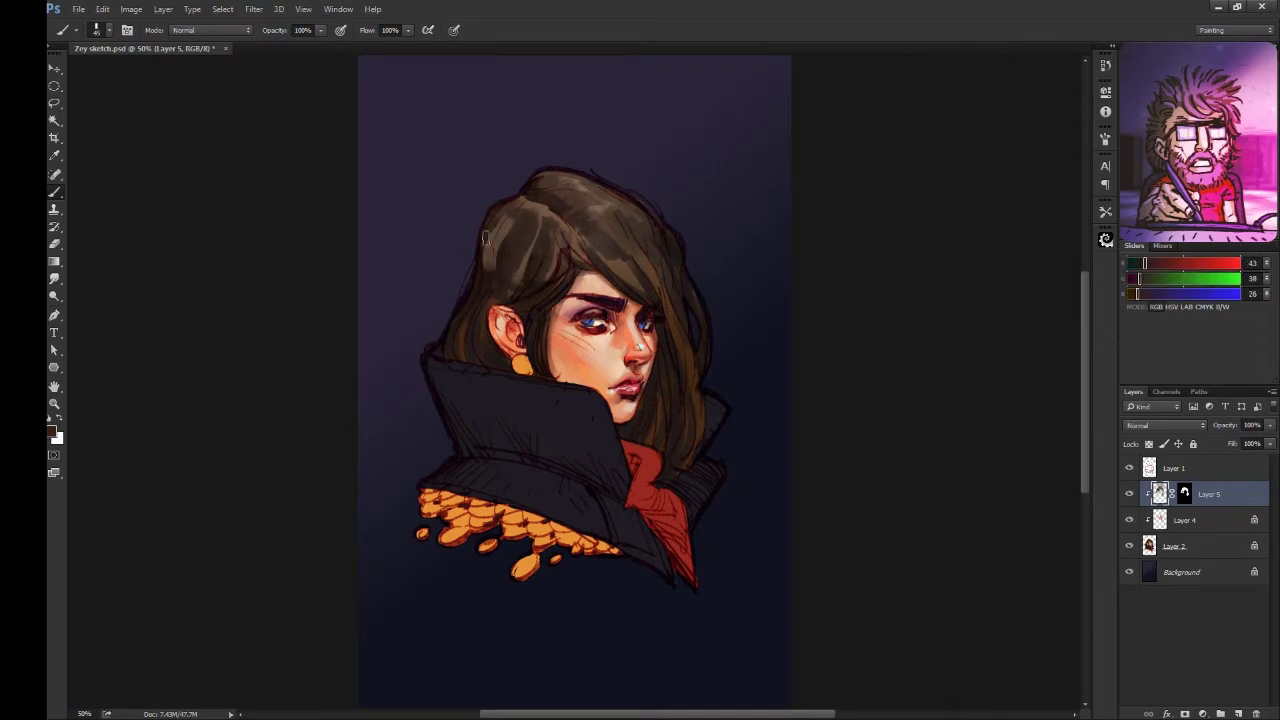
left_click(595, 244, "alt")
left_click(660, 405, "alt")
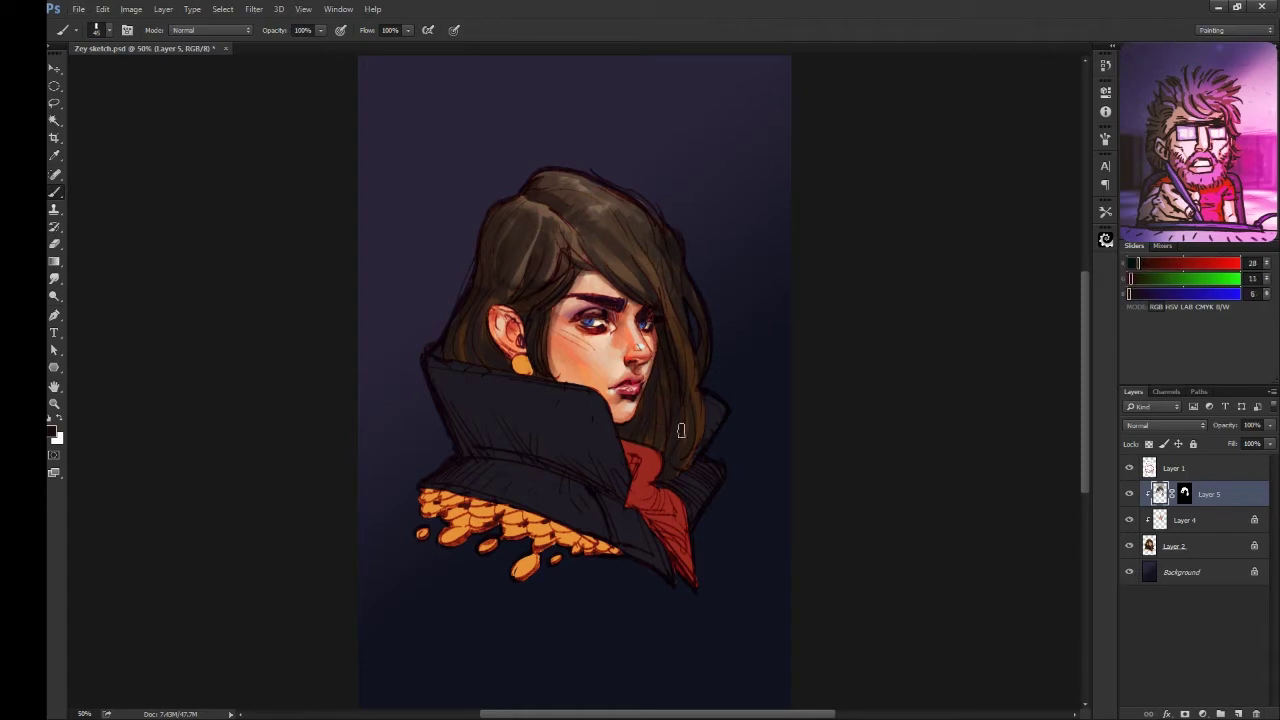
mouse_move(545, 232)
left_mouse_down()
mouse_move(640, 290)
mouse_move(490, 300)
left_mouse_up()
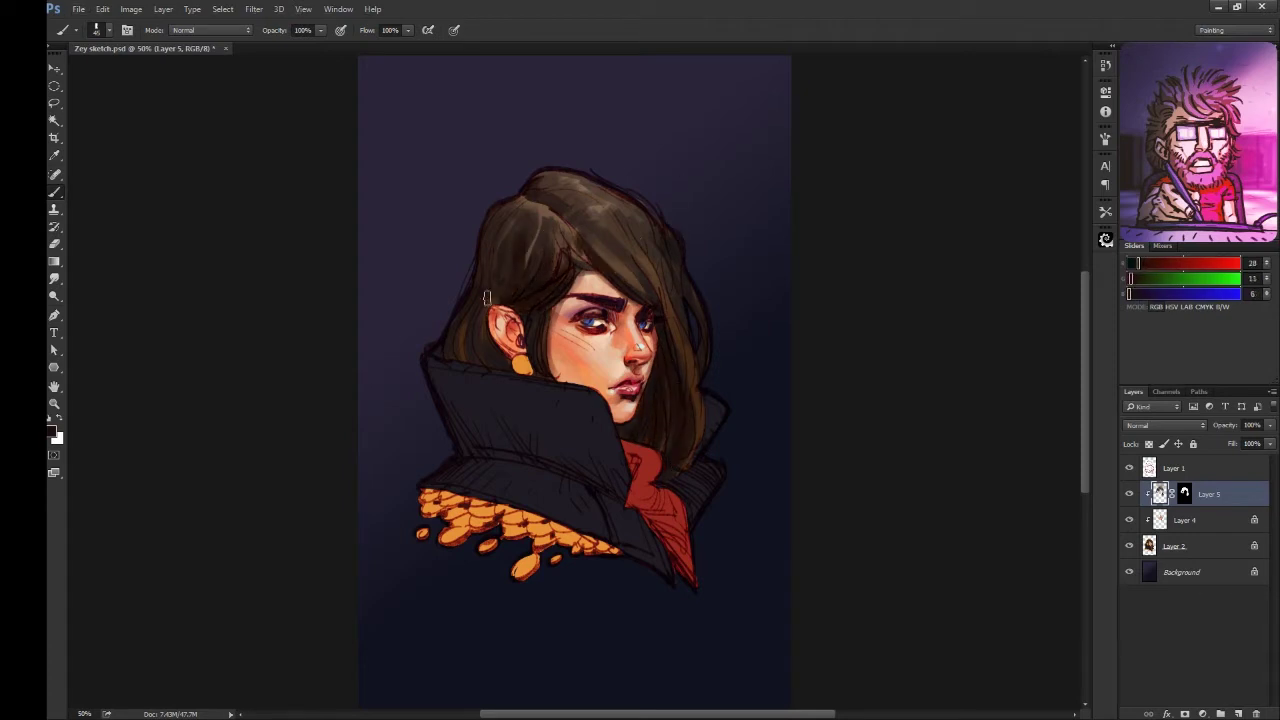
left_click_drag(482, 232, 493, 295)
left_click_drag(640, 210, 675, 312)
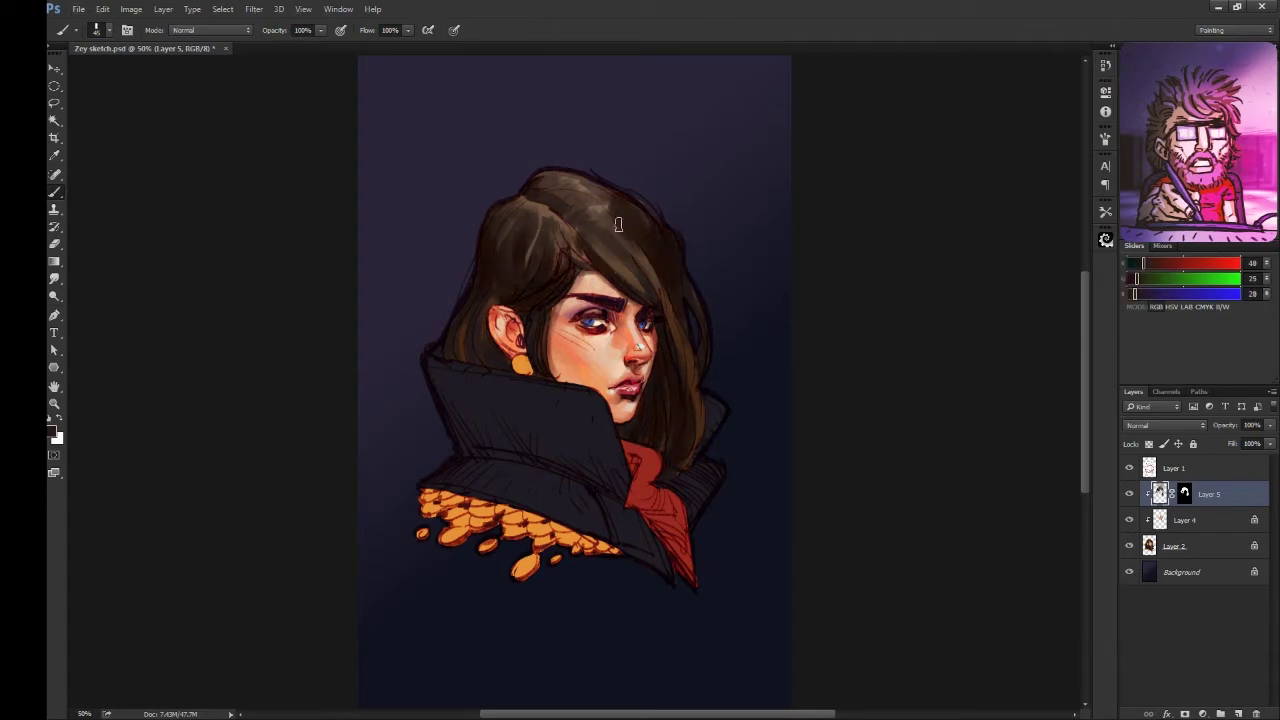
Step: Sample crown browns and paint faint dark strands down the right hair
left_click(593, 236, "alt")
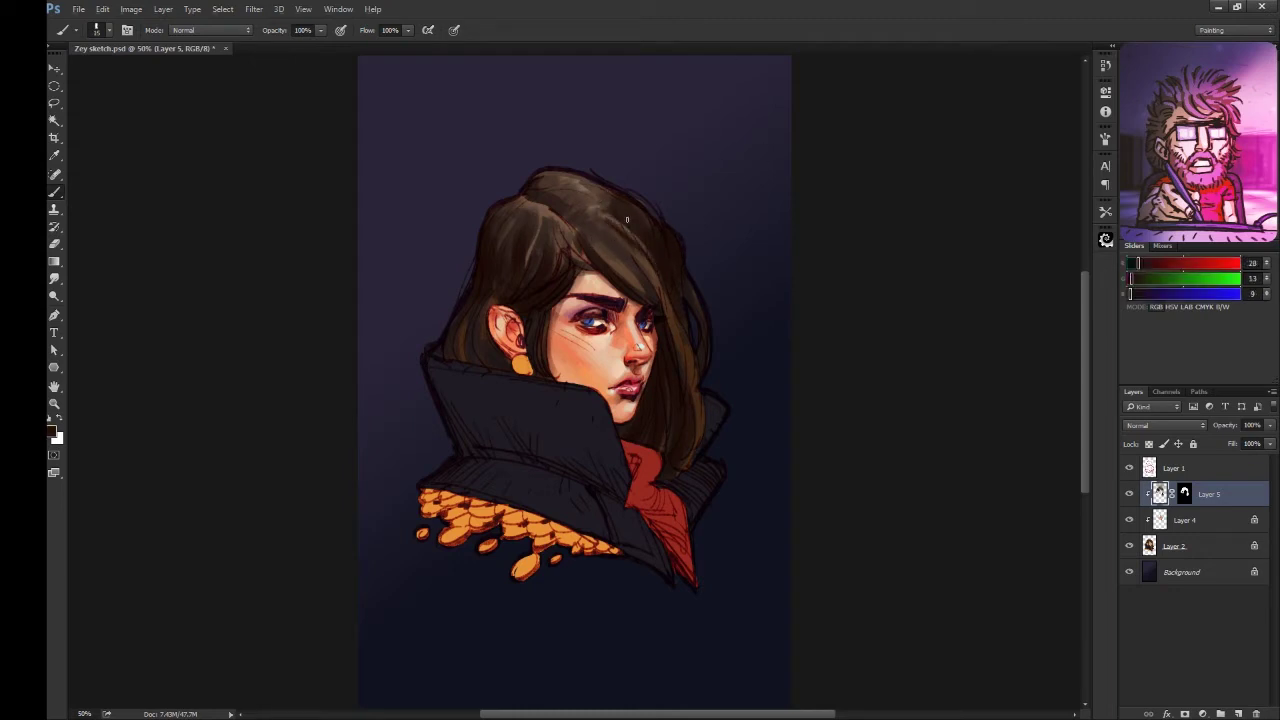
left_click(630, 212, "alt")
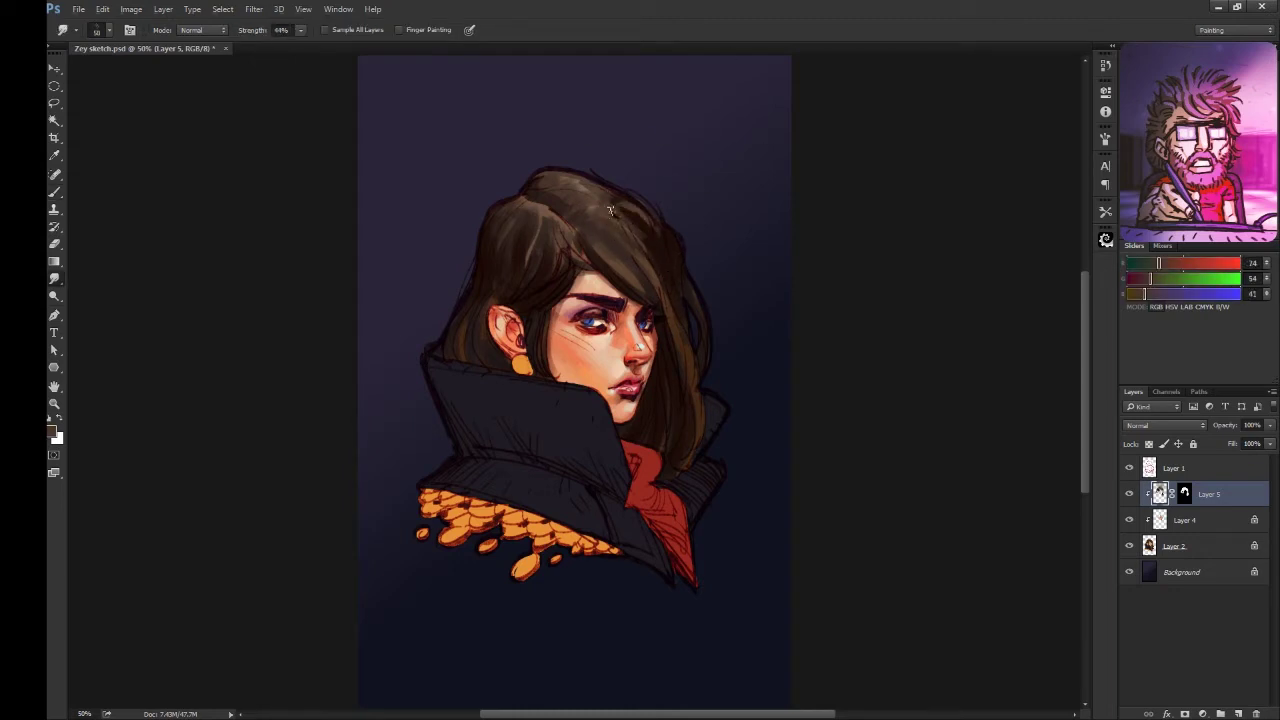
left_click(555, 203, "alt")
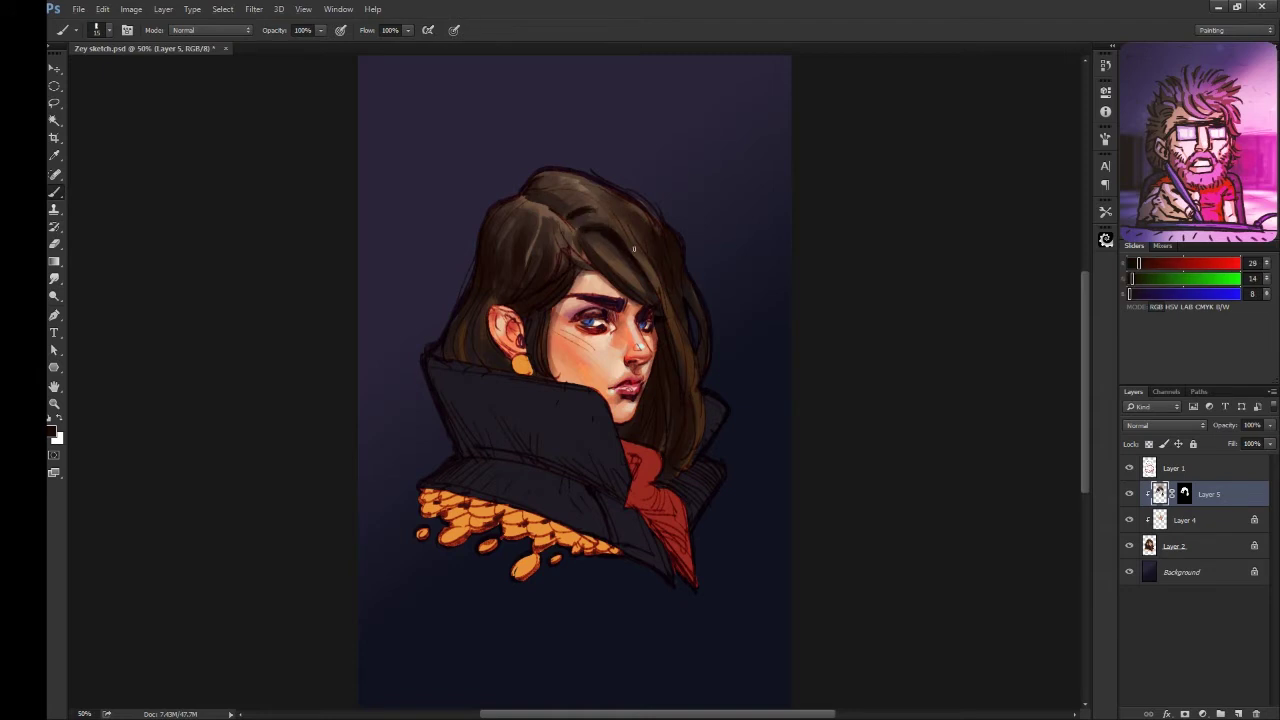
left_click(594, 212, "alt")
left_click(573, 205, "alt")
left_click(616, 243, "alt")
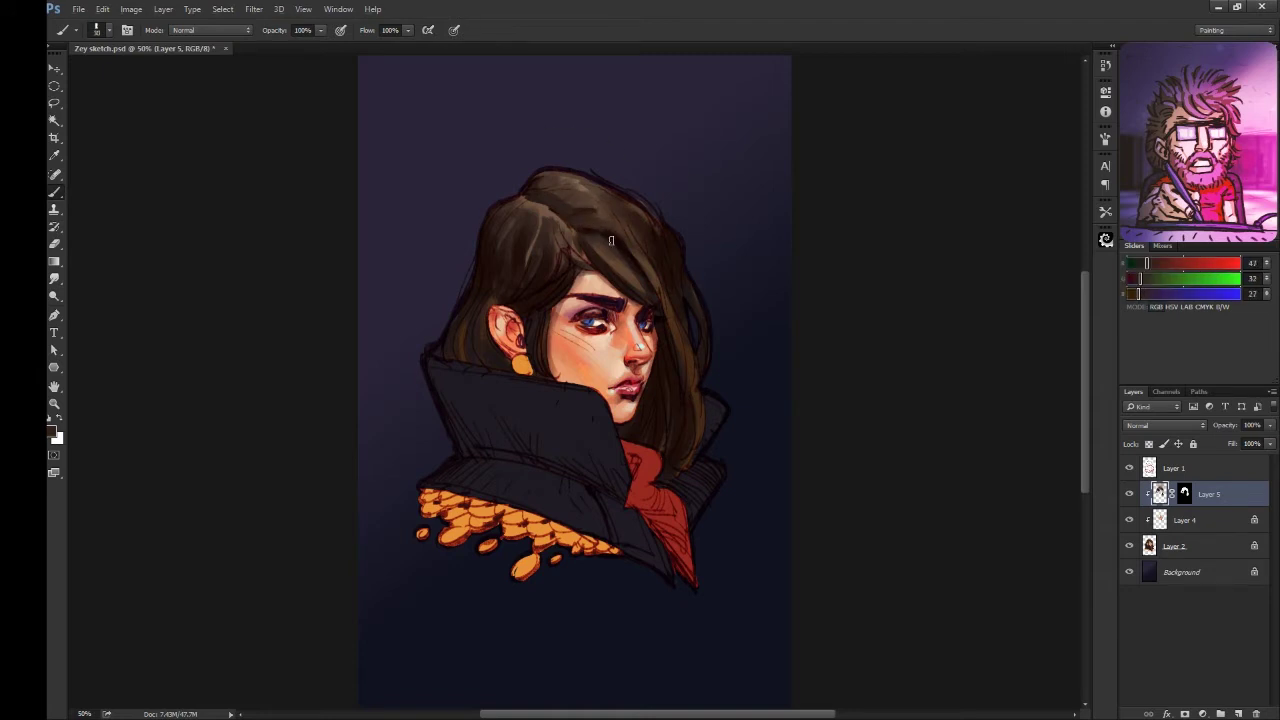
left_click(618, 241, "alt")
left_click(600, 235, "alt")
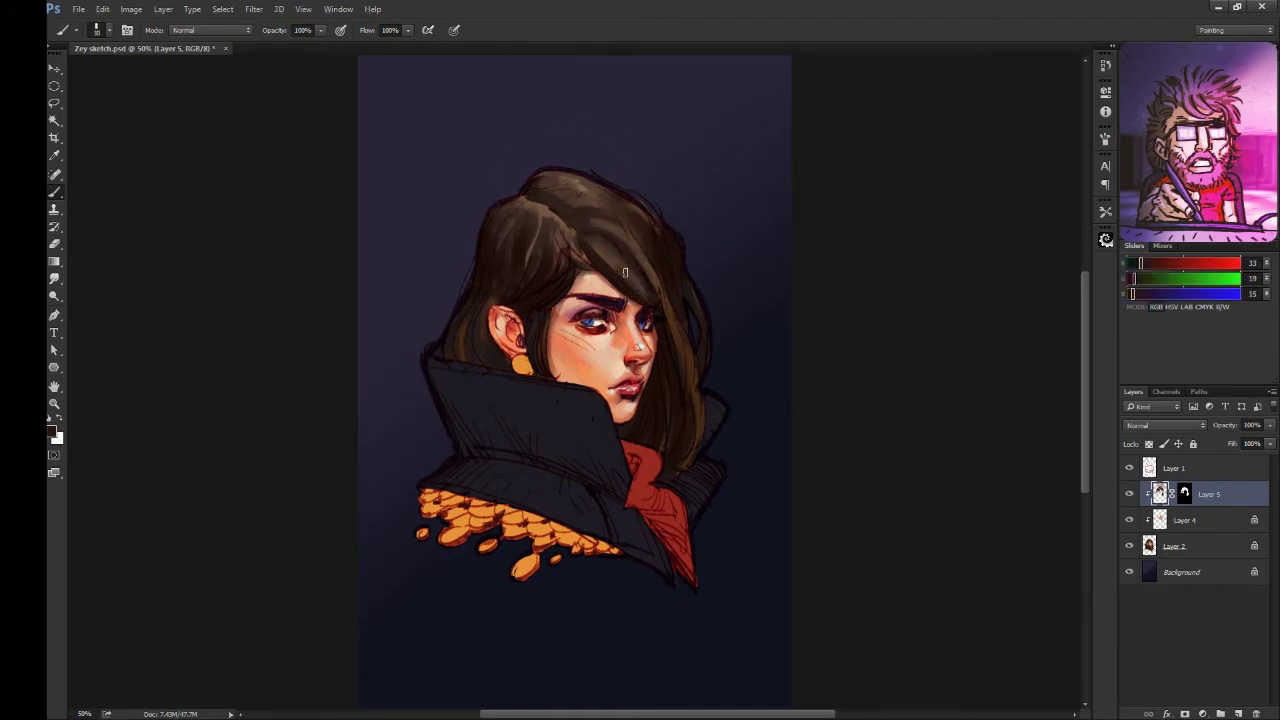
mouse_move(610, 258)
left_mouse_down()
mouse_move(645, 298)
mouse_move(700, 440)
left_mouse_up()
Step: Flip the canvas horizontally to check it and sample near-black browns for hair shadow
left_click(560, 205, "alt")
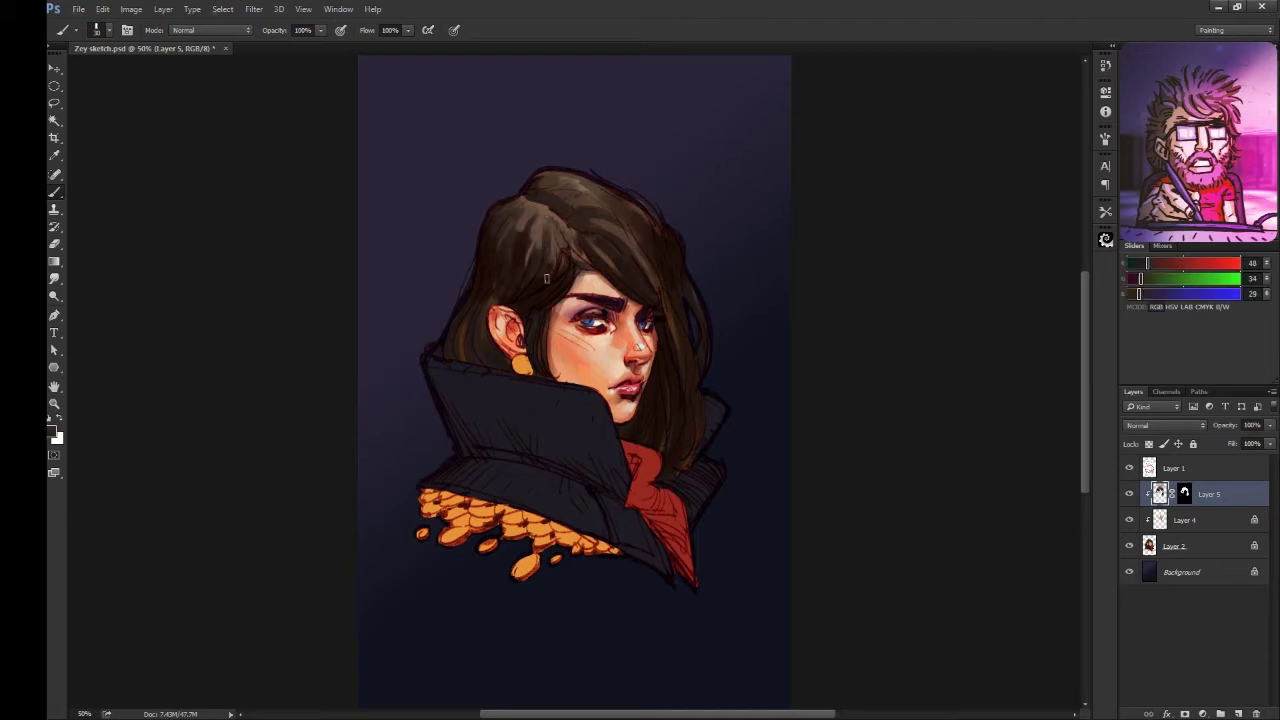
left_click(569, 178, "alt")
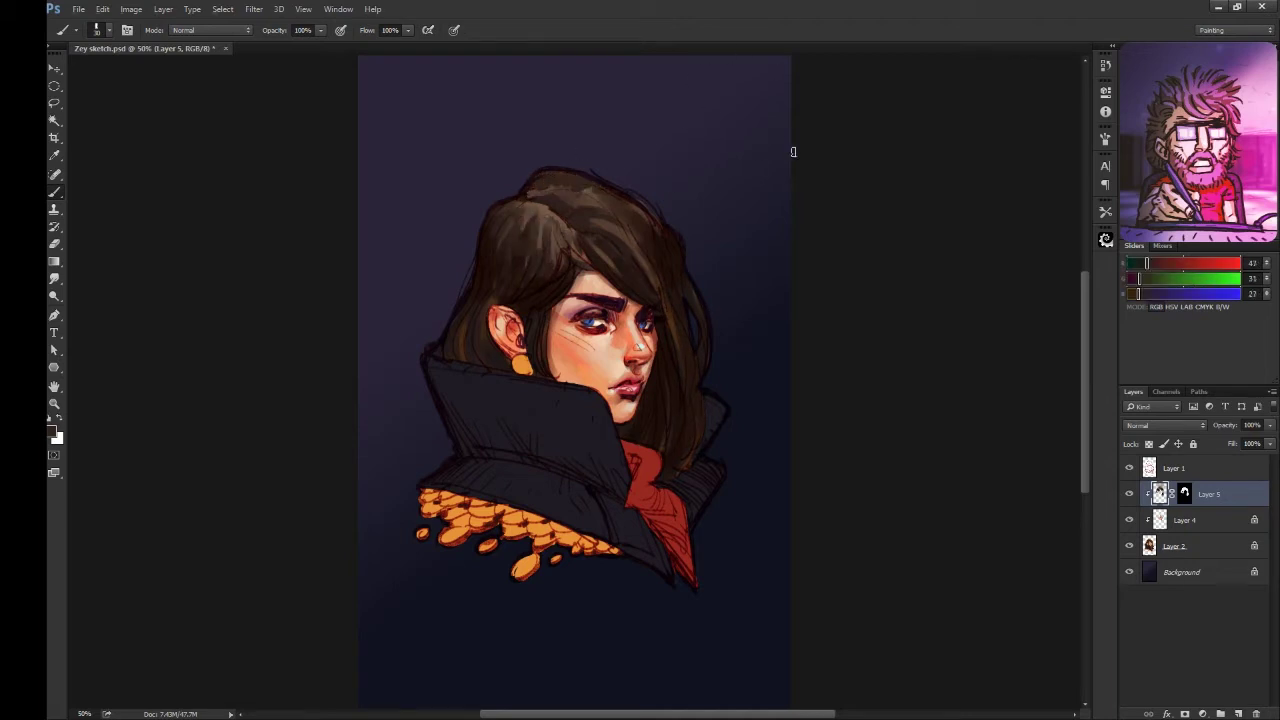
key("ctrl+shift+h")
left_click(640, 212, "alt")
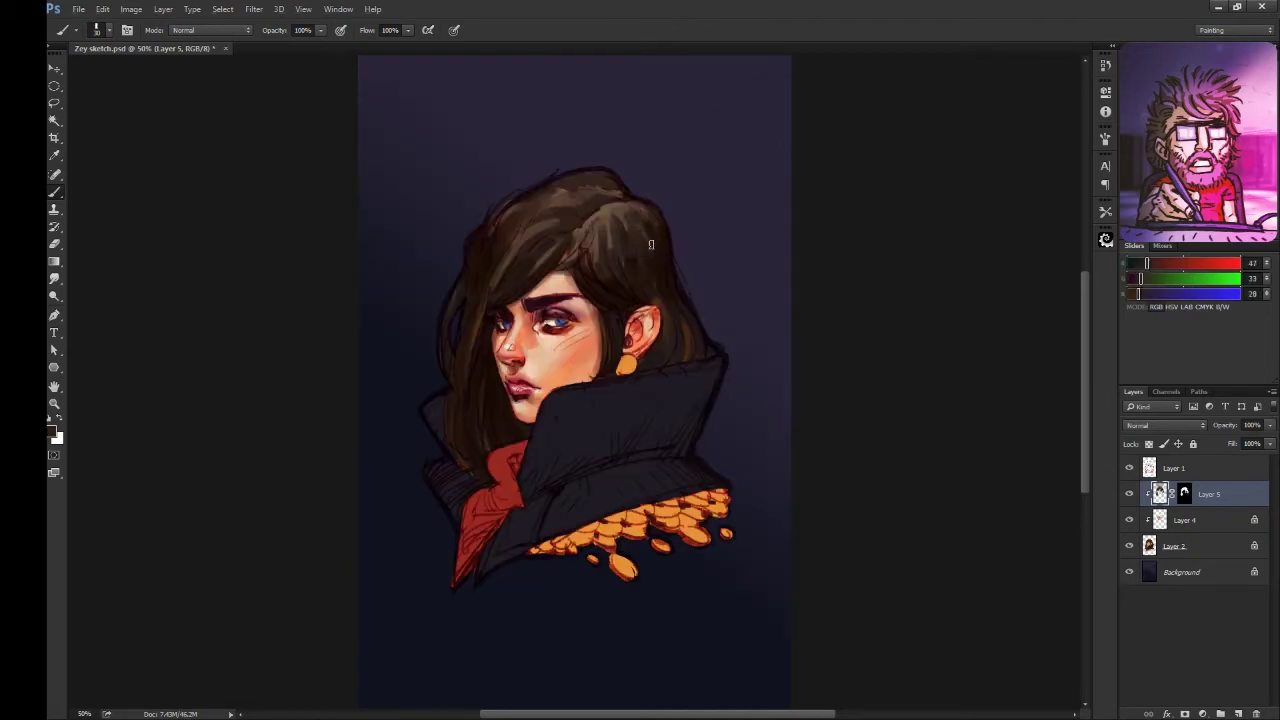
left_click(478, 292, "alt")
left_click(480, 274, "alt")
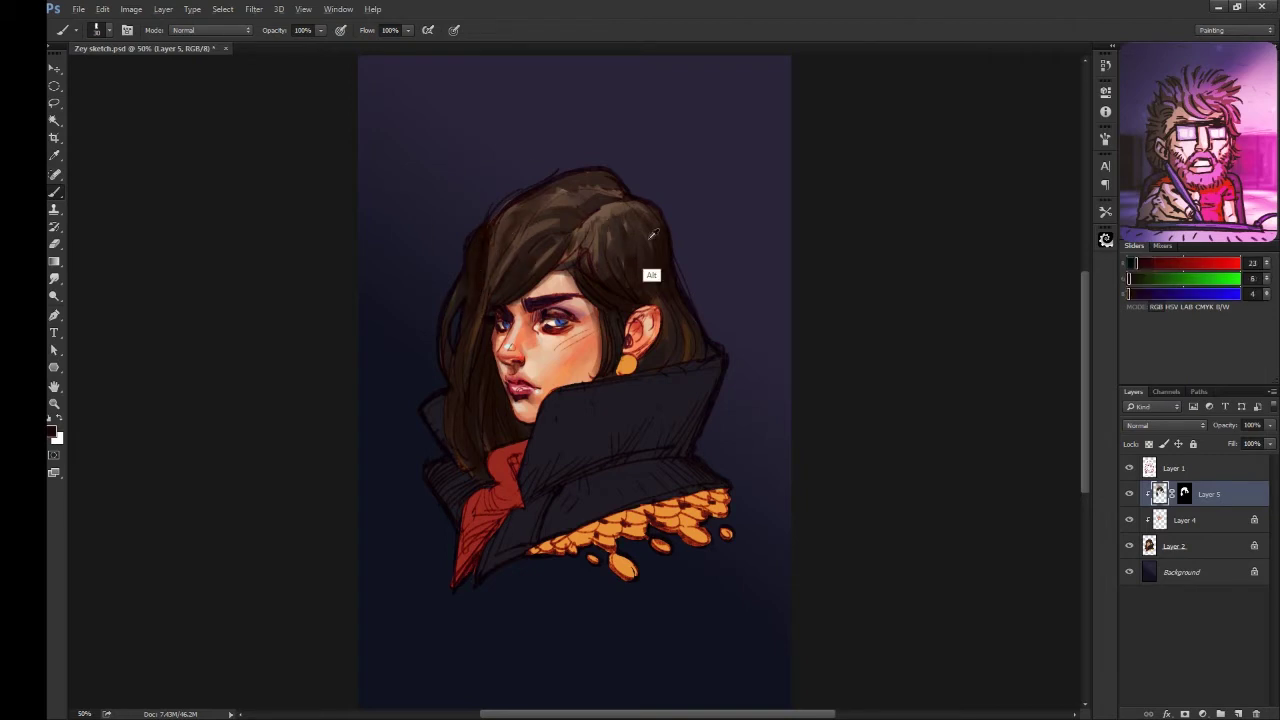
left_click(654, 271, "alt")
left_click(627, 216, "alt")
left_click(592, 268, "alt")
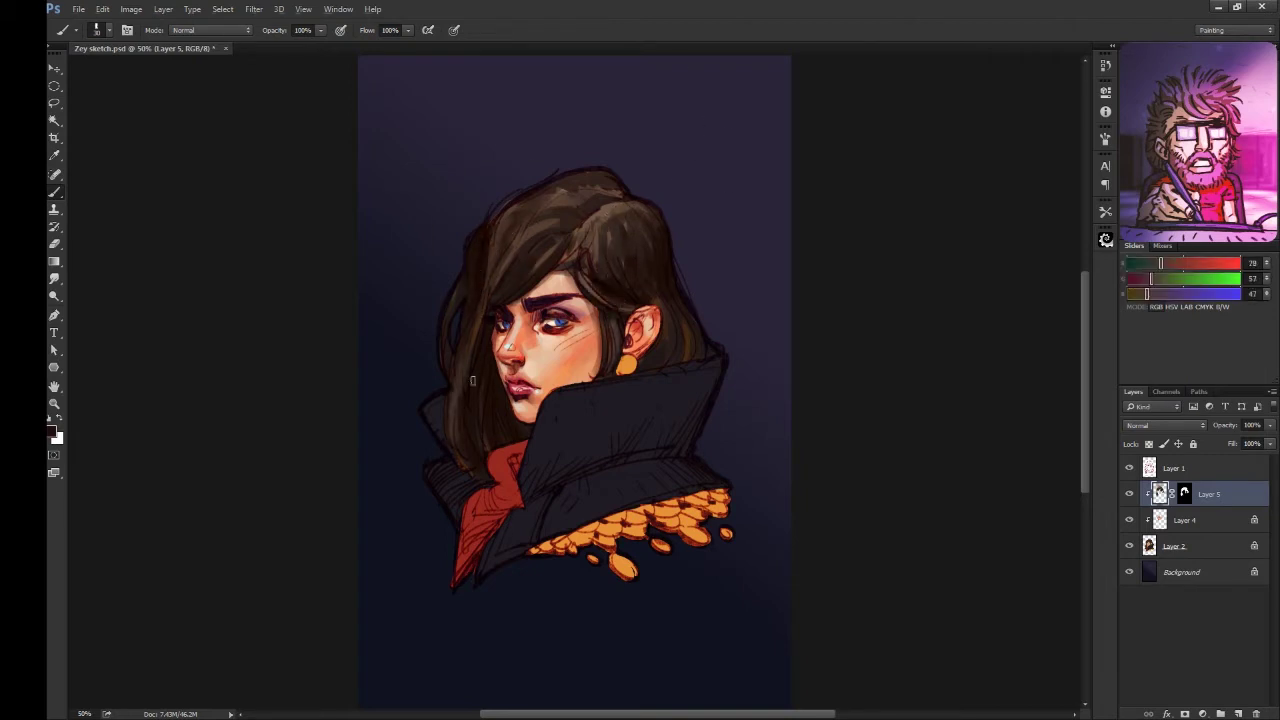
left_click(458, 360, "alt")
Step: Paint bright Color Dodge highlights onto the hair, then flip back and return to Normal blending
left_click(575, 246, "alt")
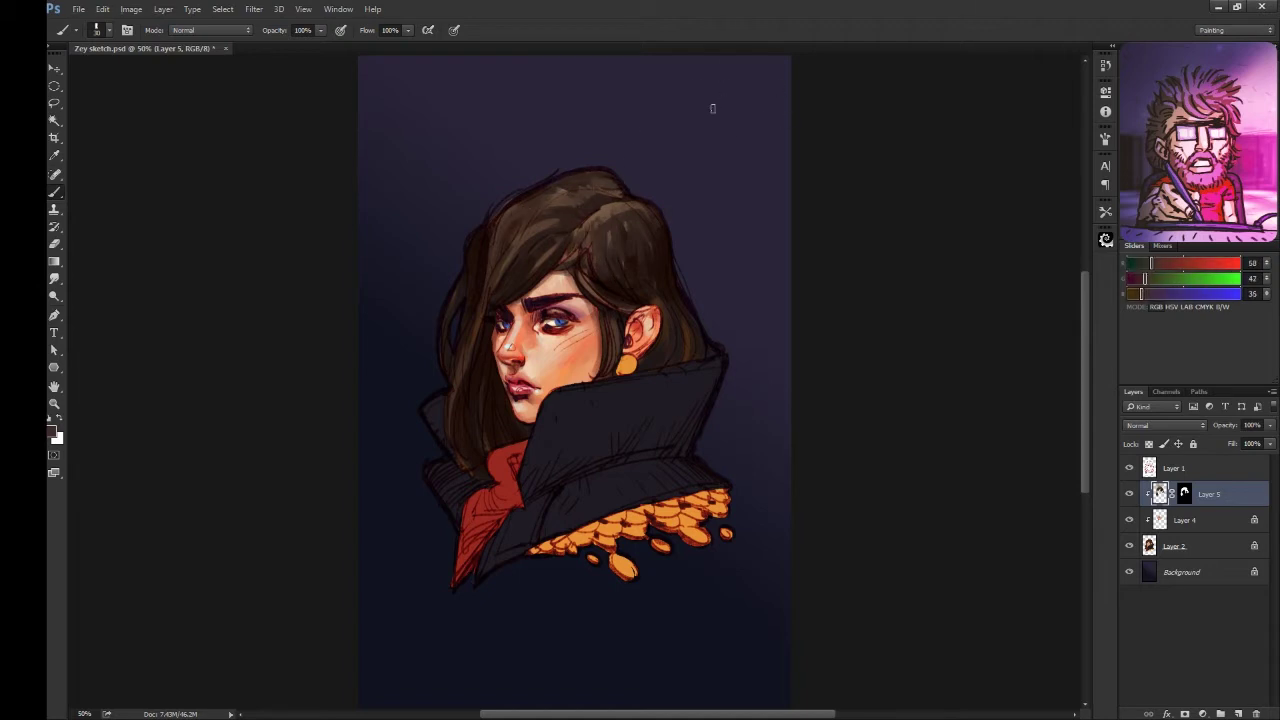
left_click(662, 282, "alt")
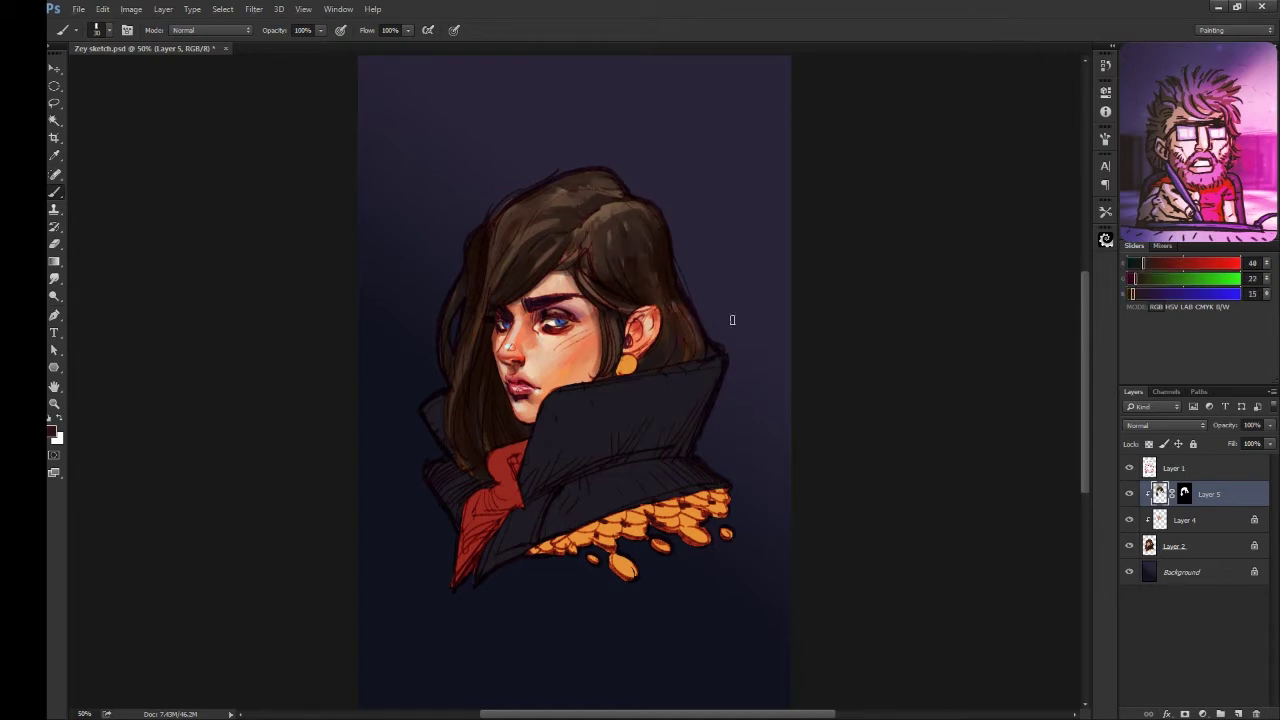
left_click(210, 30)
left_click(200, 150)
left_click_drag(515, 200, 644, 235)
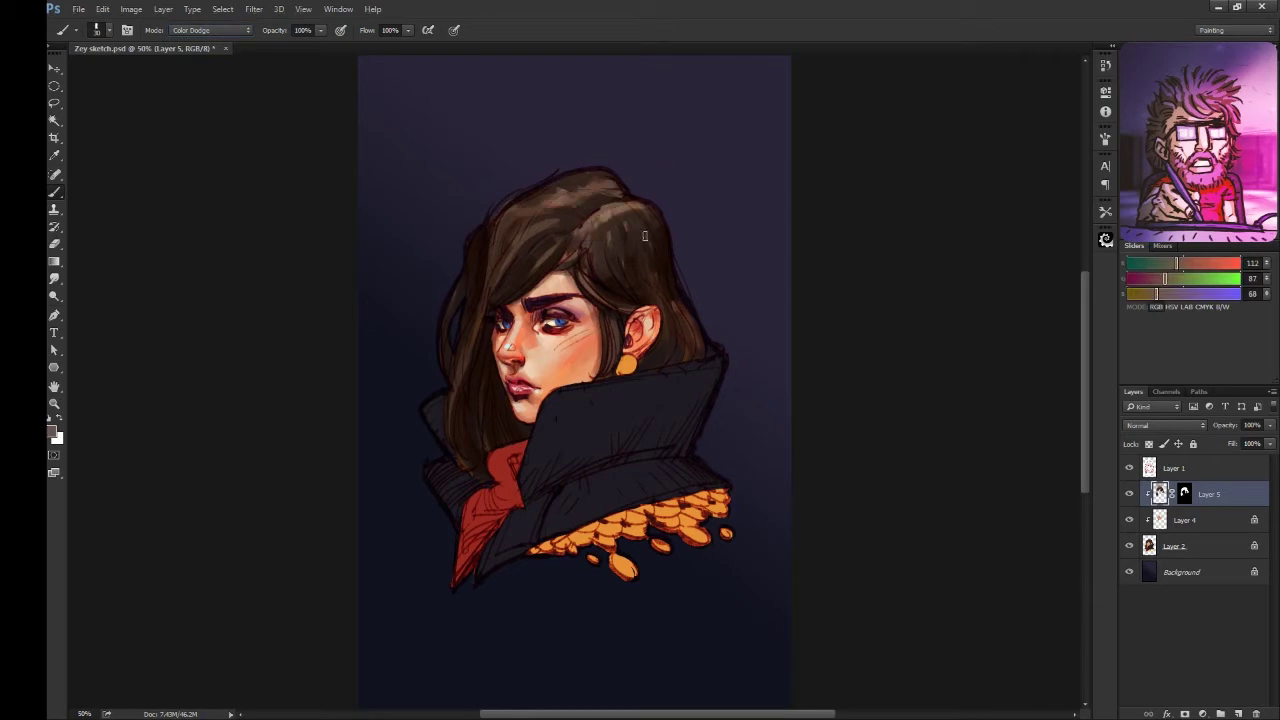
key("h")
key("shift+alt+n")
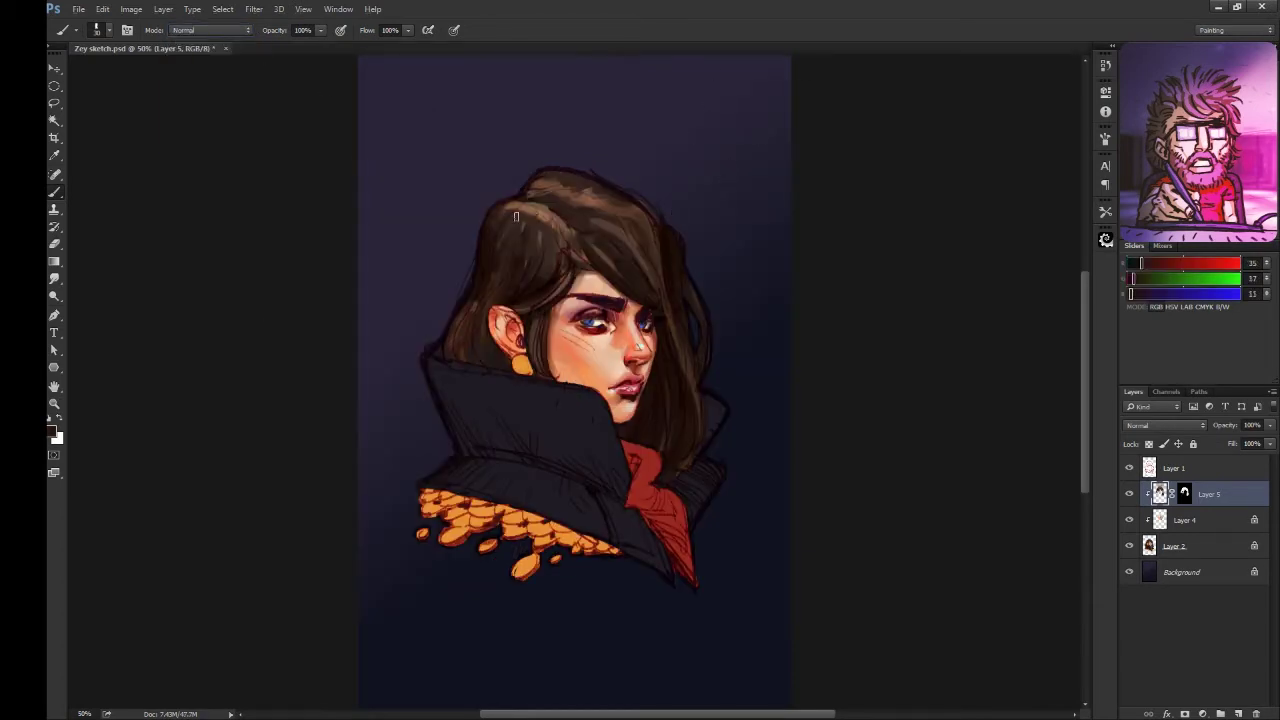
Step: Paint dark brown strokes on the upper-left hair and adjust the brush size
left_click(523, 250, "alt")
left_click(535, 215, "alt")
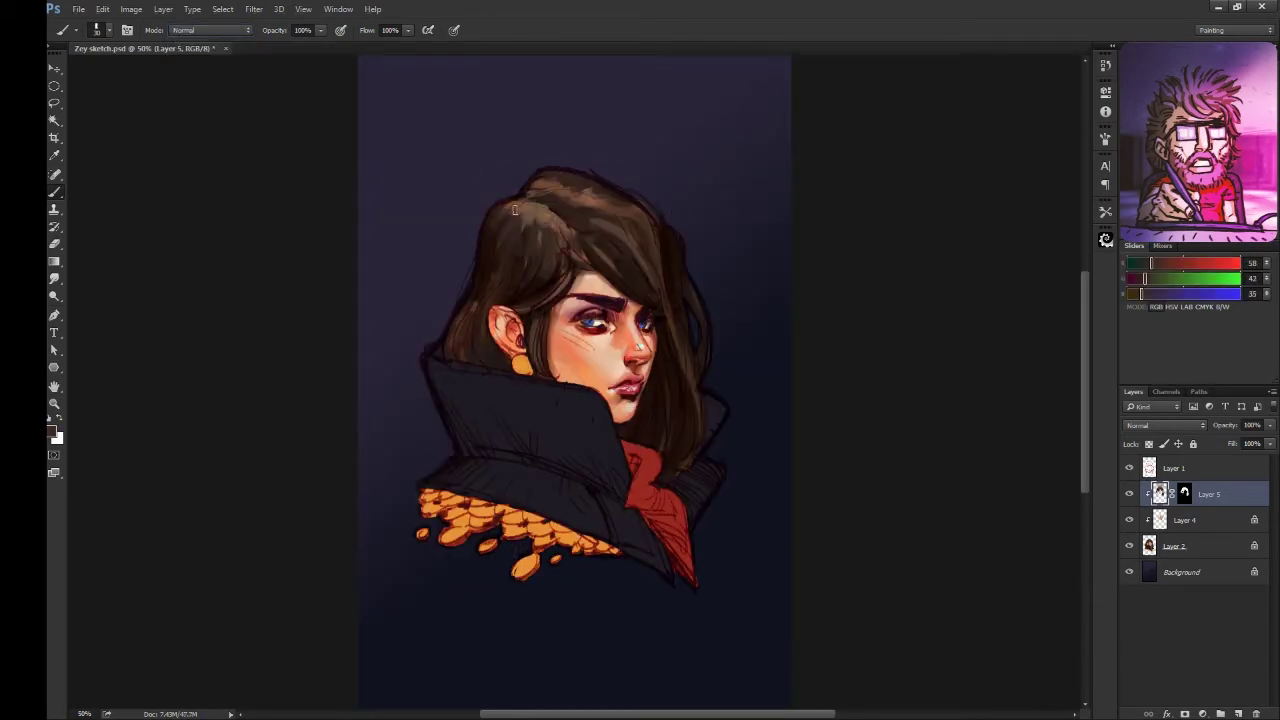
left_click_drag(535, 215, 580, 206)
left_click_drag(495, 225, 532, 266)
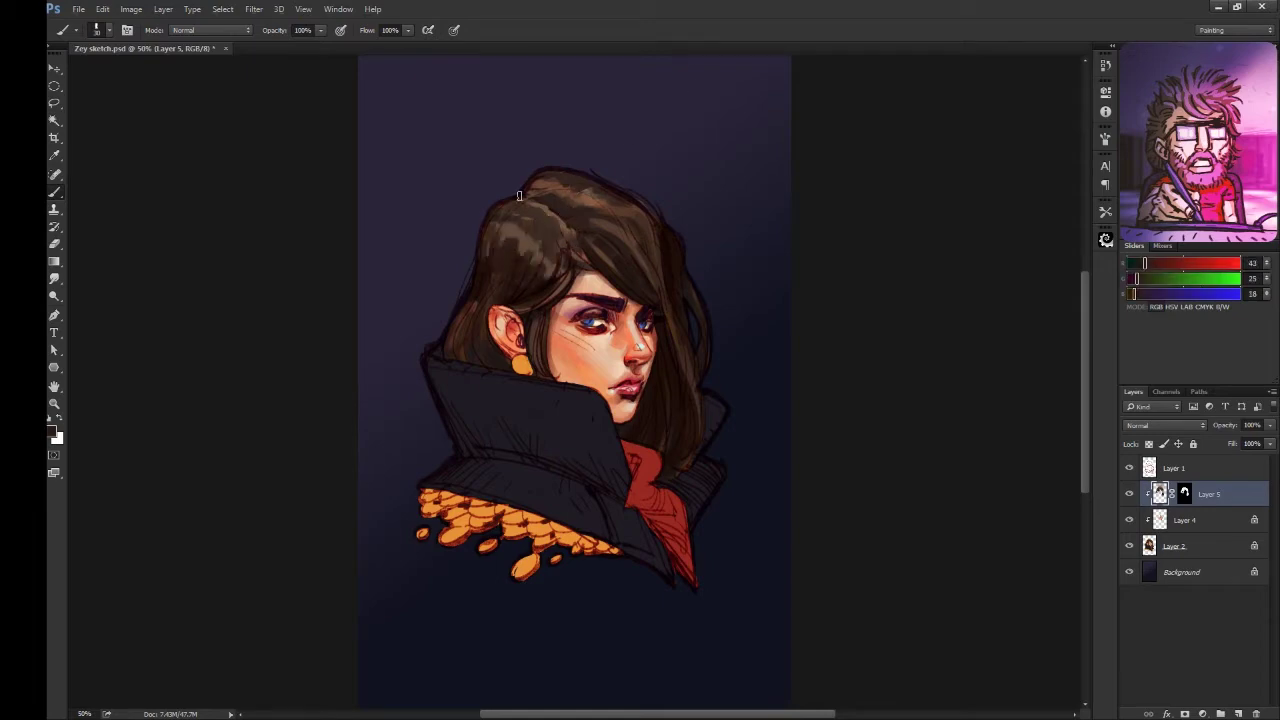
left_click(600, 225, "alt")
mouse_move(512, 215)
left_mouse_down()
mouse_move(575, 225)
mouse_move(532, 205)
left_mouse_up()
right_click(698, 99)
key("Return")
Step: Dab small light strokes on the upper hair and darken its left edge
left_click(517, 275, "alt")
left_click(527, 228, "alt")
left_click(575, 244, "alt")
left_click(600, 190, "alt")
left_click(555, 263, "alt")
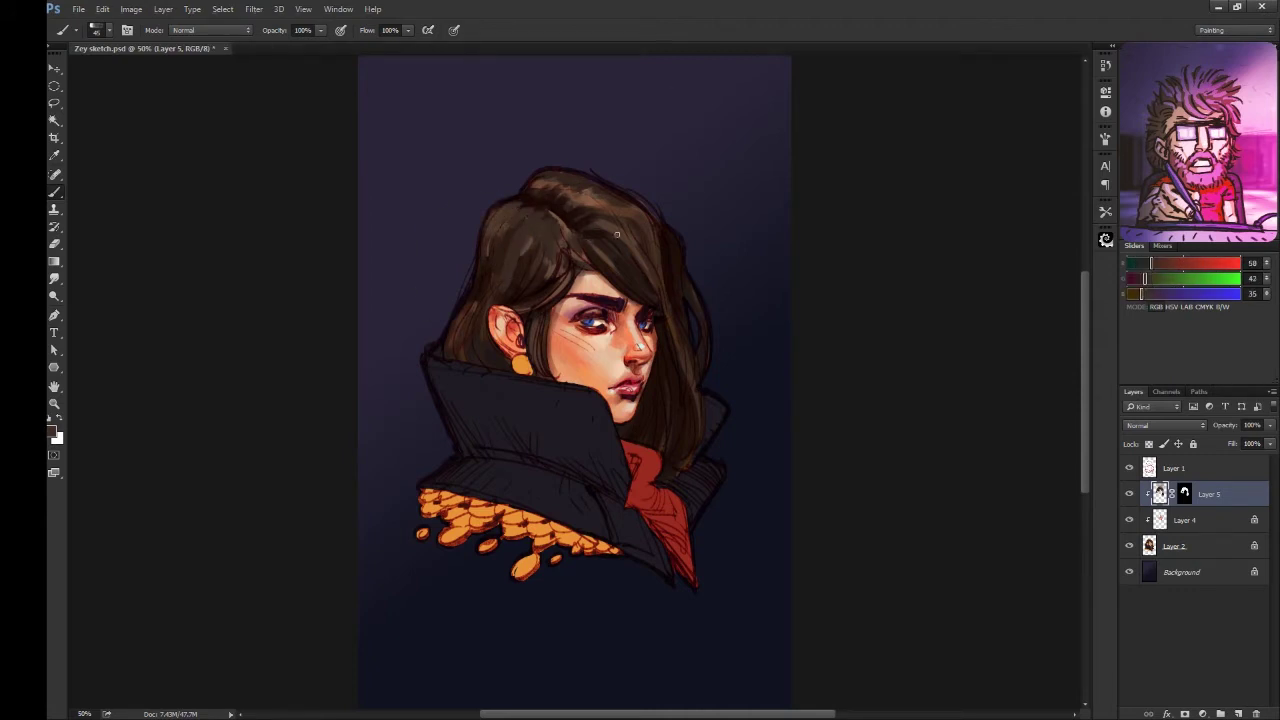
left_click(530, 320, "alt")
mouse_move(482, 312)
left_mouse_down()
mouse_move(468, 362)
mouse_move(452, 360)
left_mouse_up()
Step: Sample more dark hair browns and select Layer 4
left_click(620, 250, "alt")
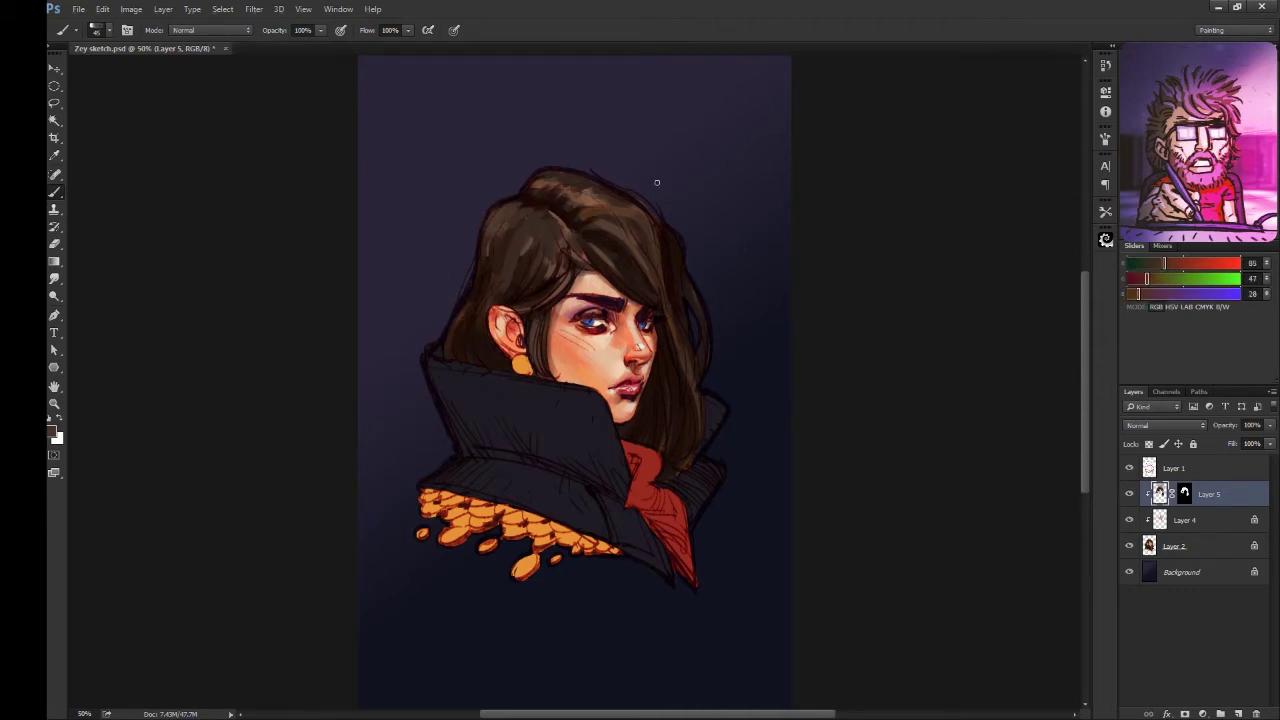
left_click(563, 274, "alt")
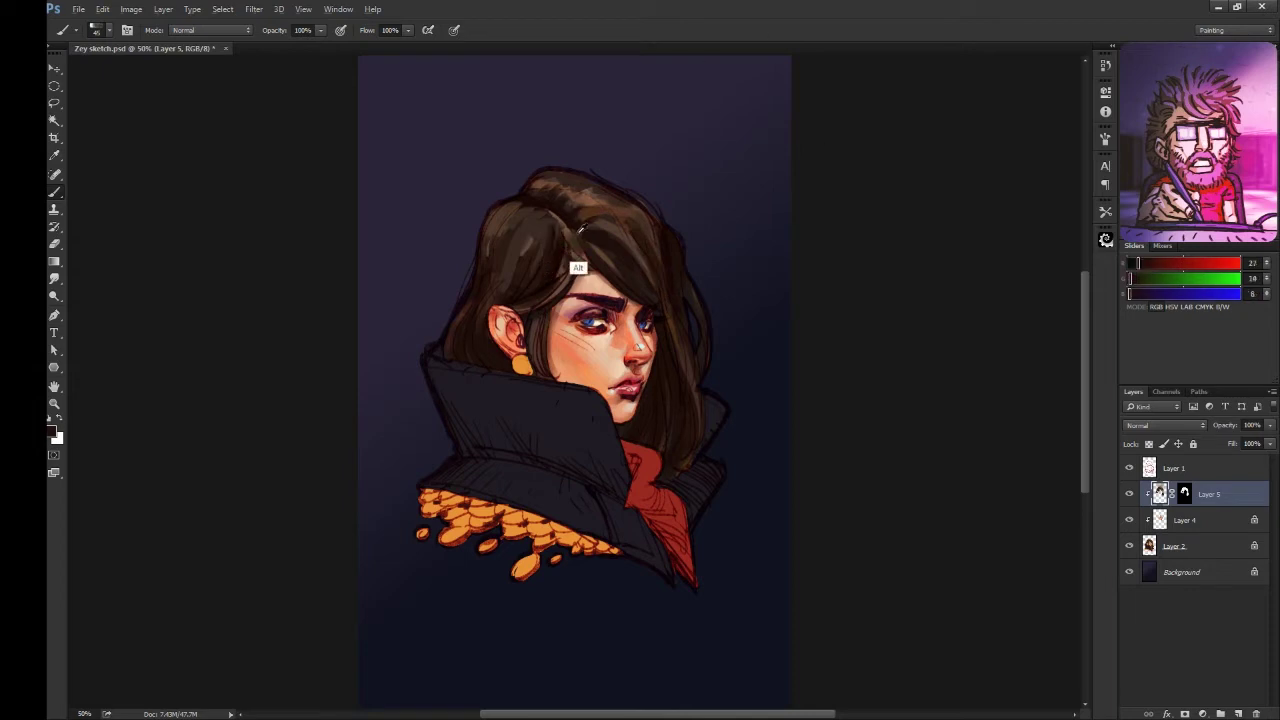
left_click(640, 268, "alt")
left_click(676, 296, "alt")
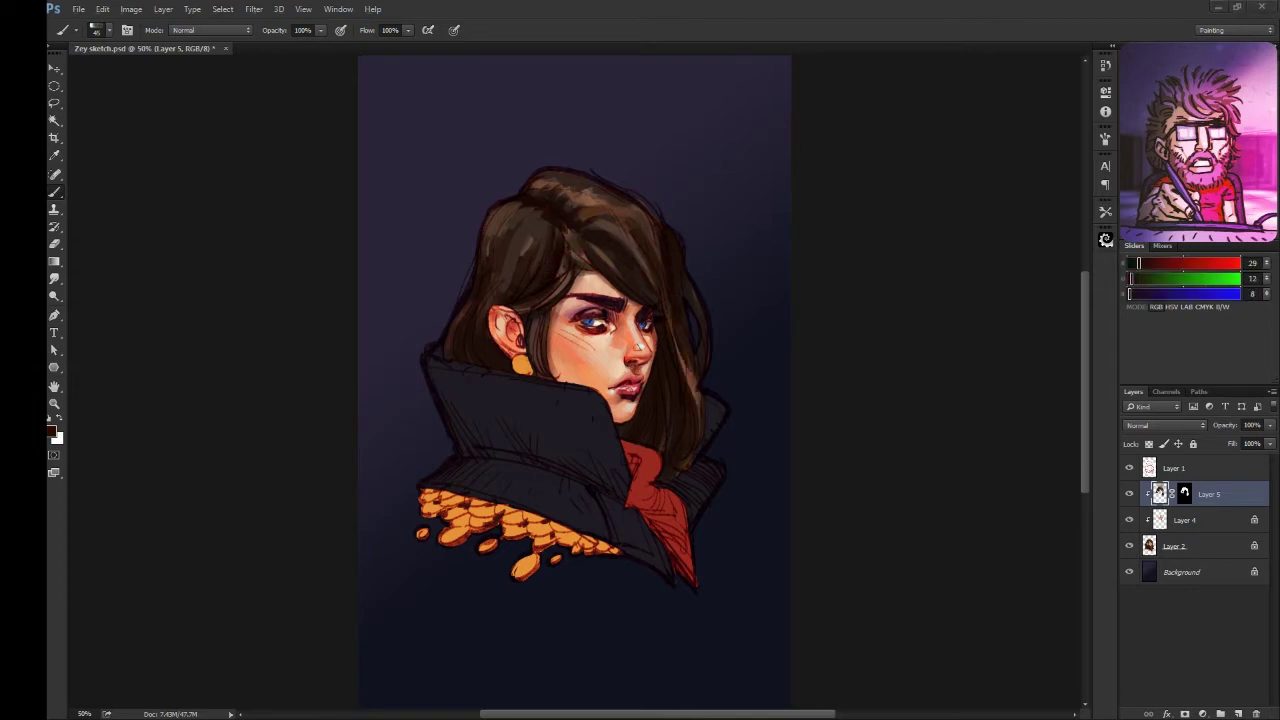
left_click(1168, 519)
Step: Paint lighter skin tone and darker red shading into the ear
key("ctrl+plus")
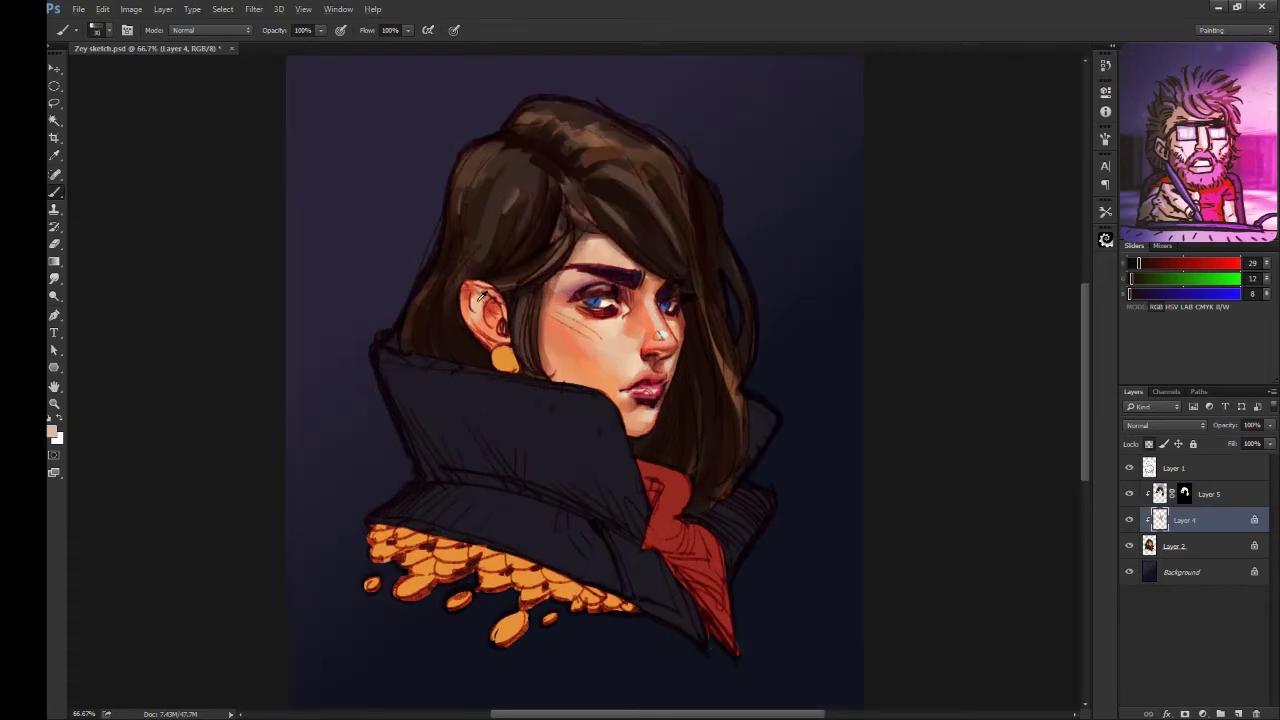
left_click(477, 290, "alt")
left_click_drag(477, 290, 471, 323)
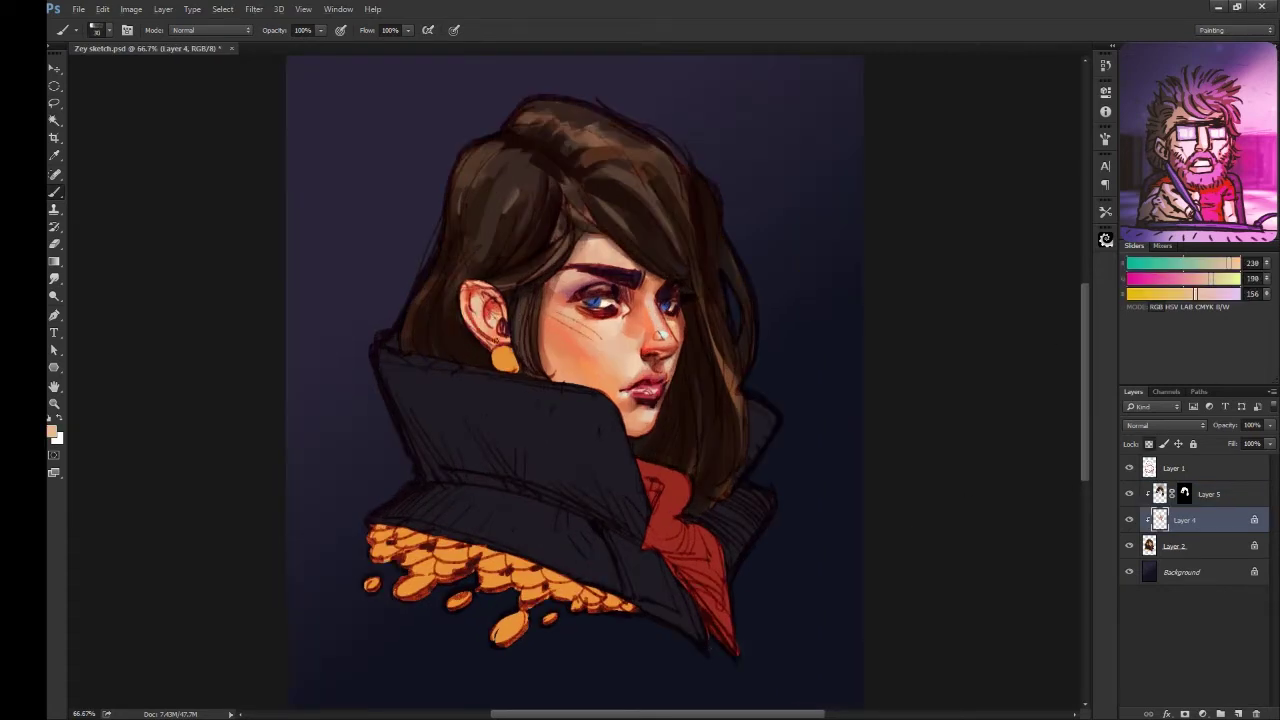
left_click(485, 335, "alt")
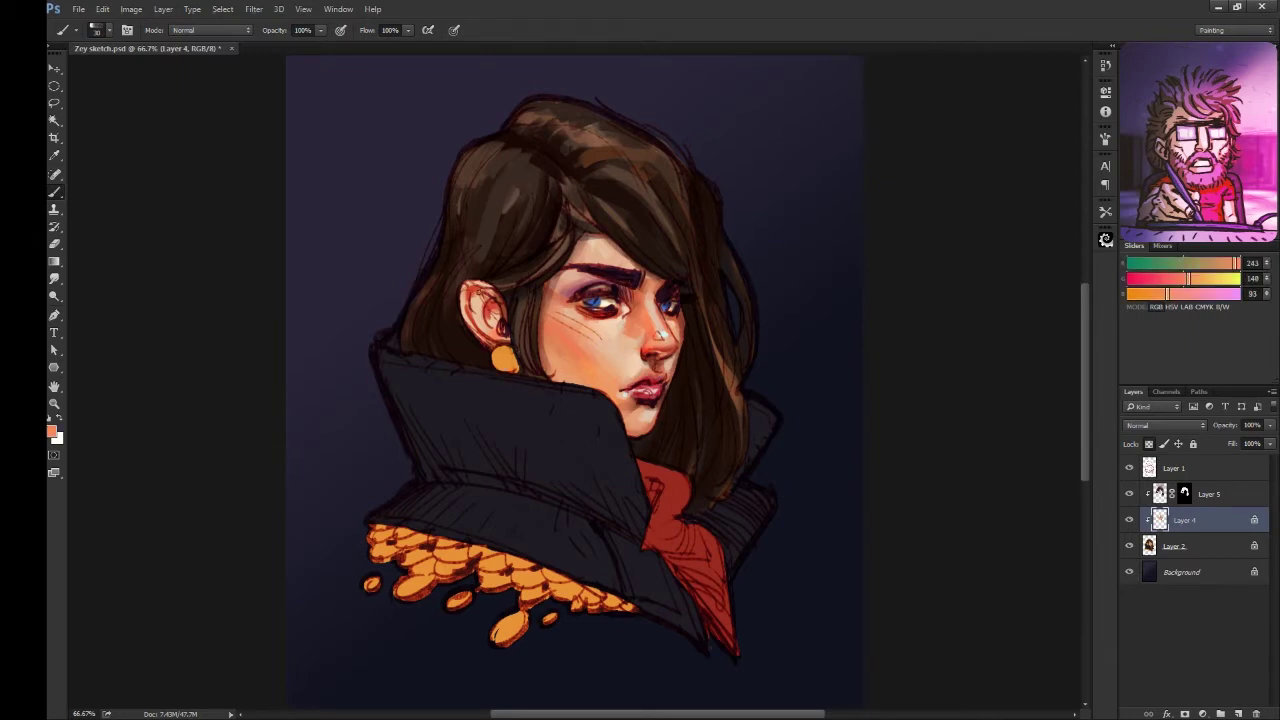
left_click(485, 318, "alt")
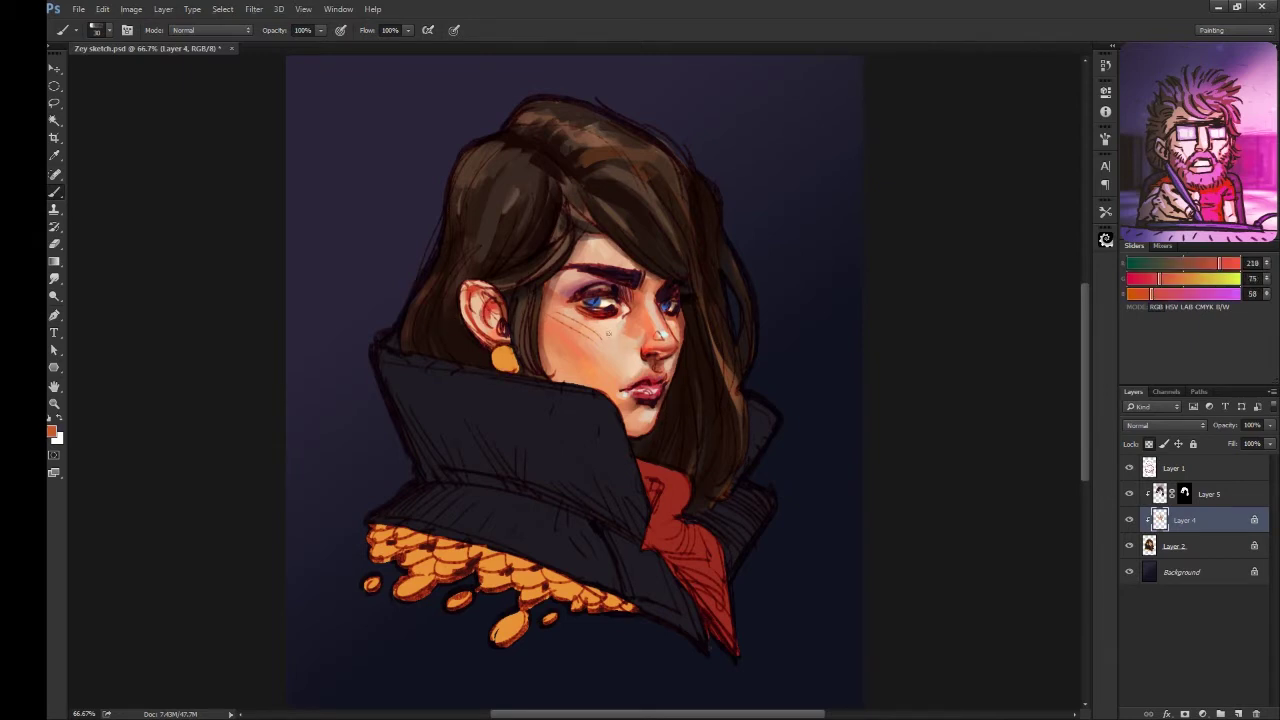
left_click(636, 259, "alt")
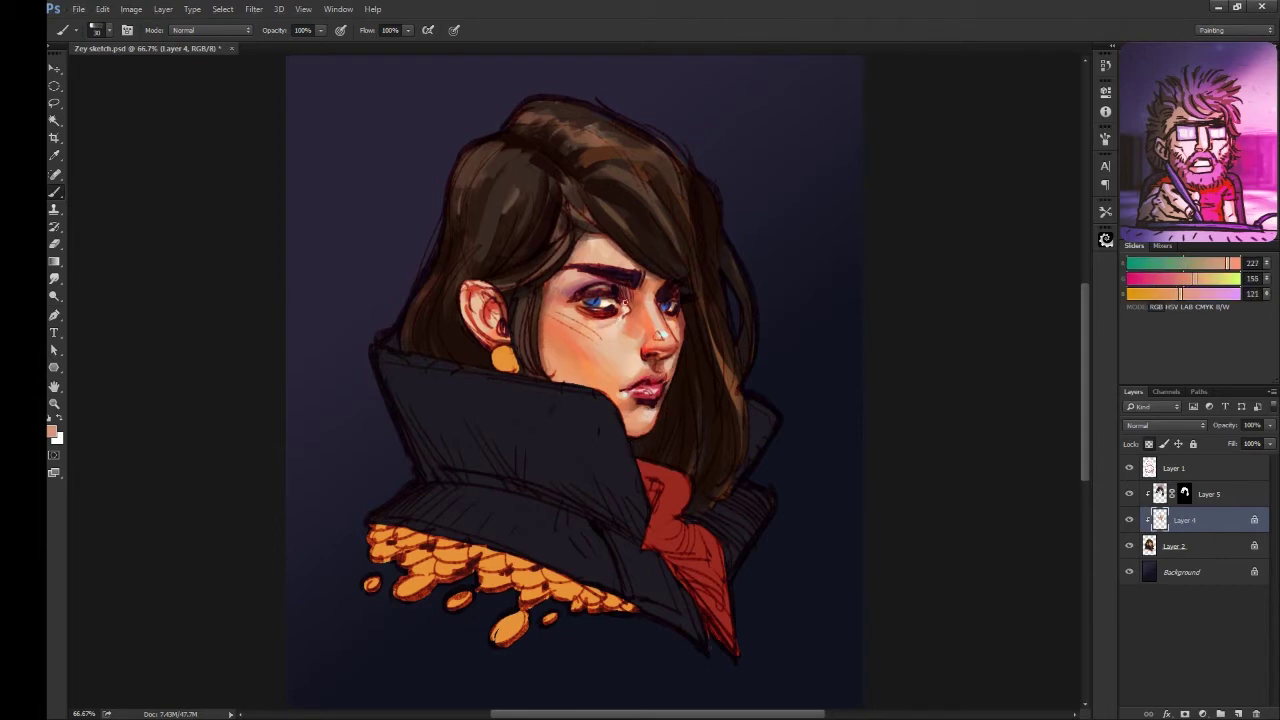
left_click(622, 318, "alt")
Step: On Layer 5, brush warm Color Dodge highlights along the top hair strands
key("ctrl+minus")
key("alt+bracketright")
left_click(228, 30)
left_click(200, 134)
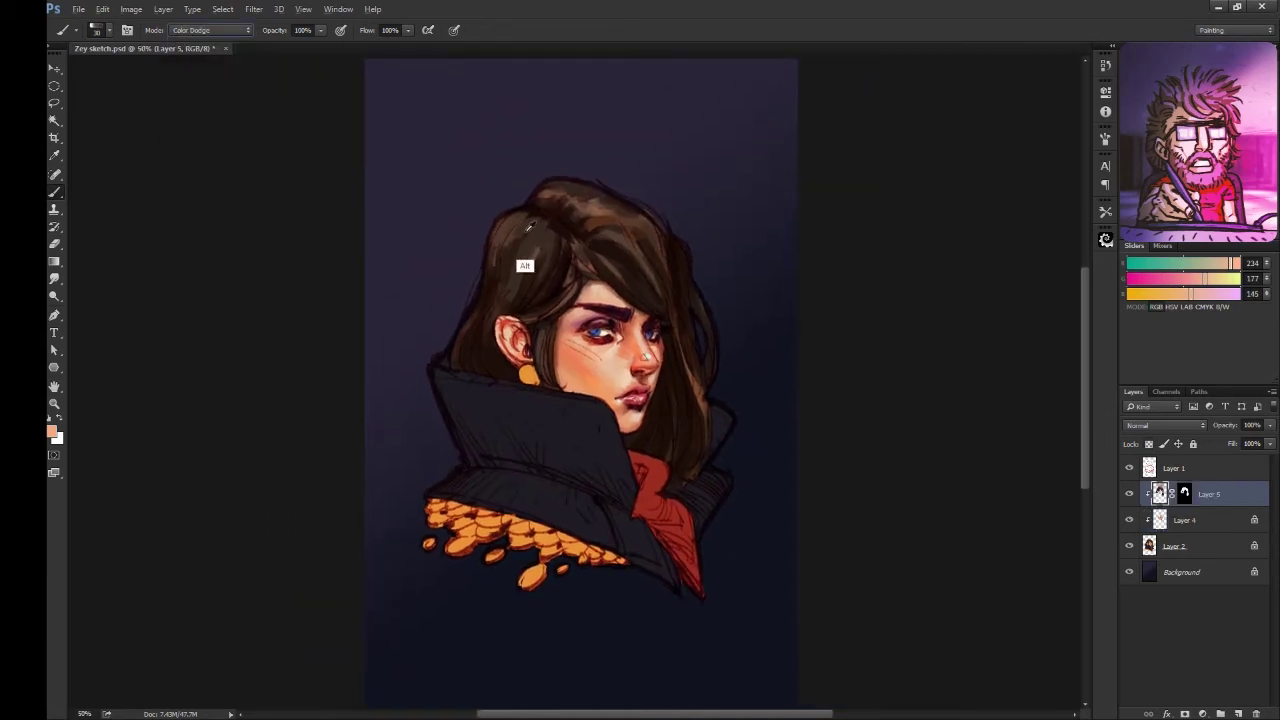
left_click_drag(560, 195, 695, 220)
key("ctrl+z")
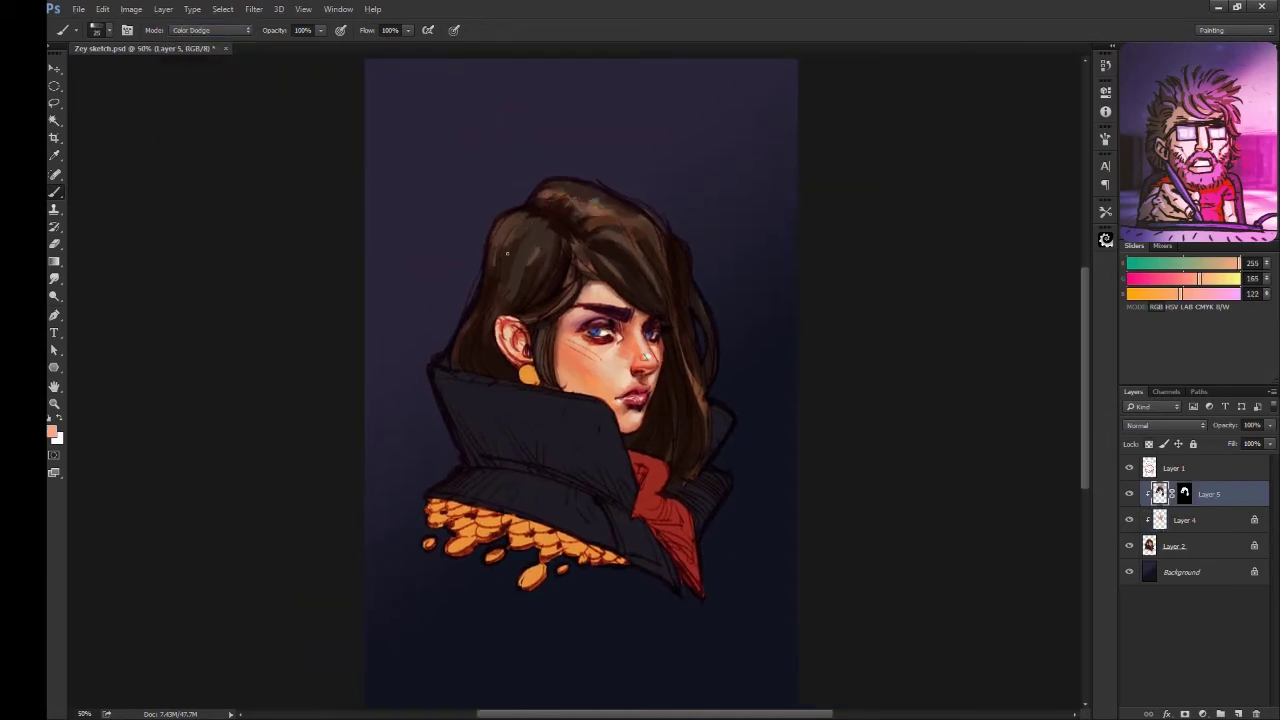
left_click(560, 197, "alt")
left_click_drag(578, 207, 604, 218)
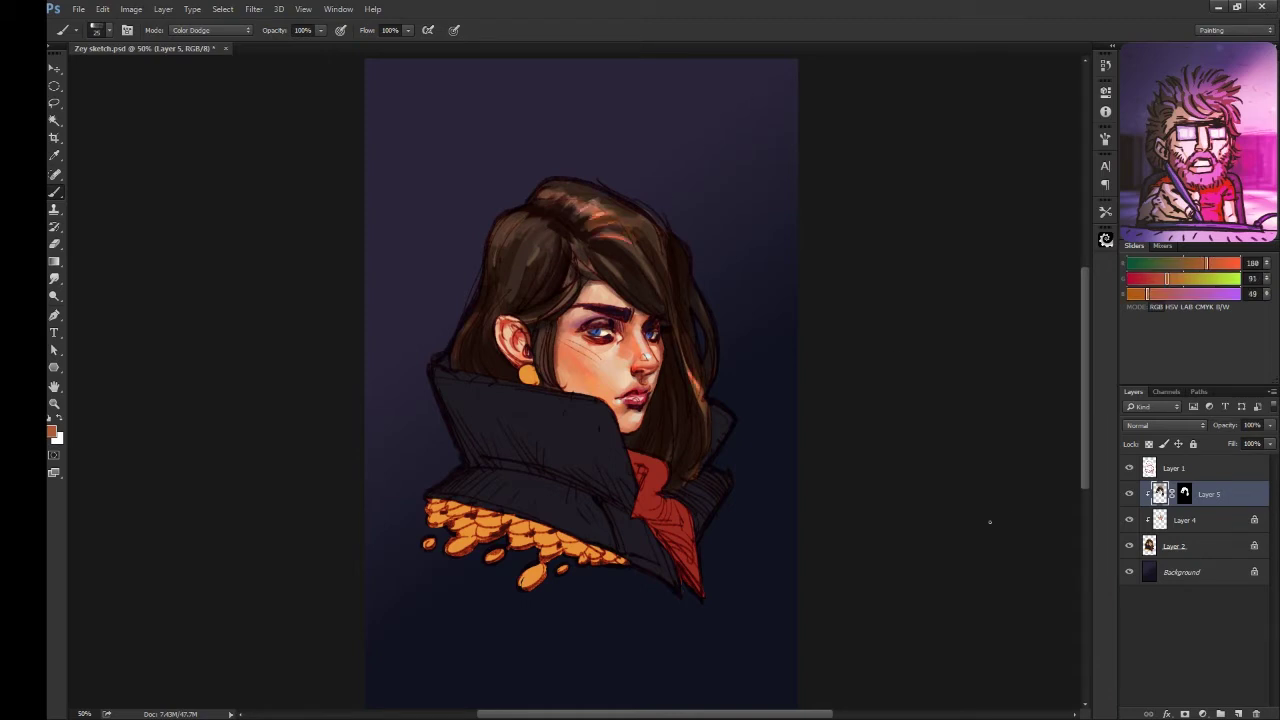
Step: Add a new clipped layer and block dark purple over the collar in Dissolve mode
key("ctrl+shift+alt+n")
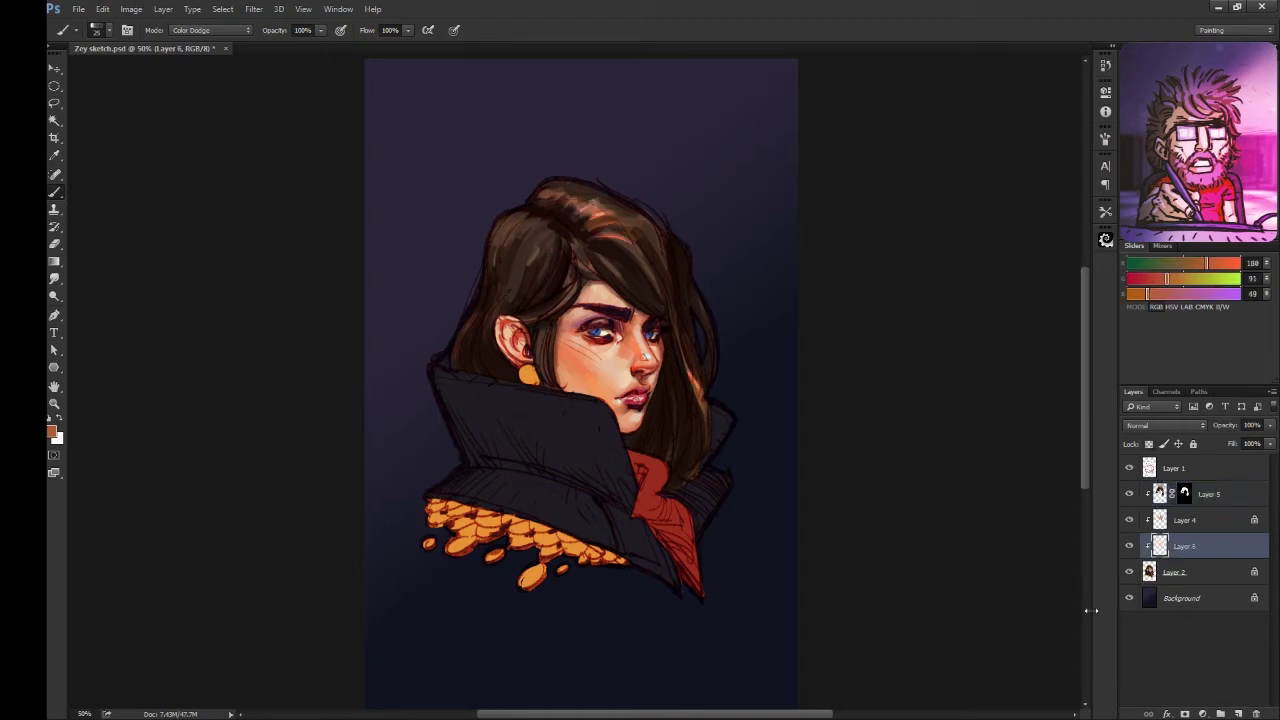
right_click(553, 280)
key("Escape")
left_click_drag(500, 428, 543, 463)
left_click(617, 500, "alt")
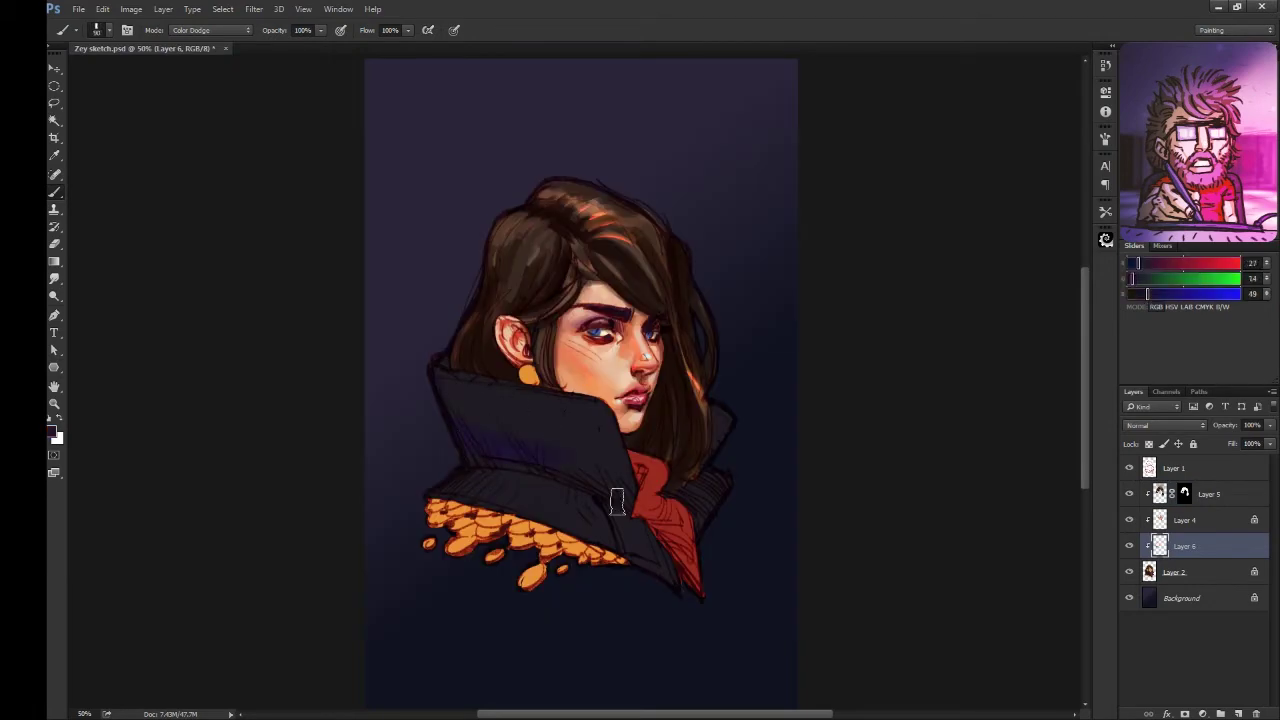
left_click(210, 30)
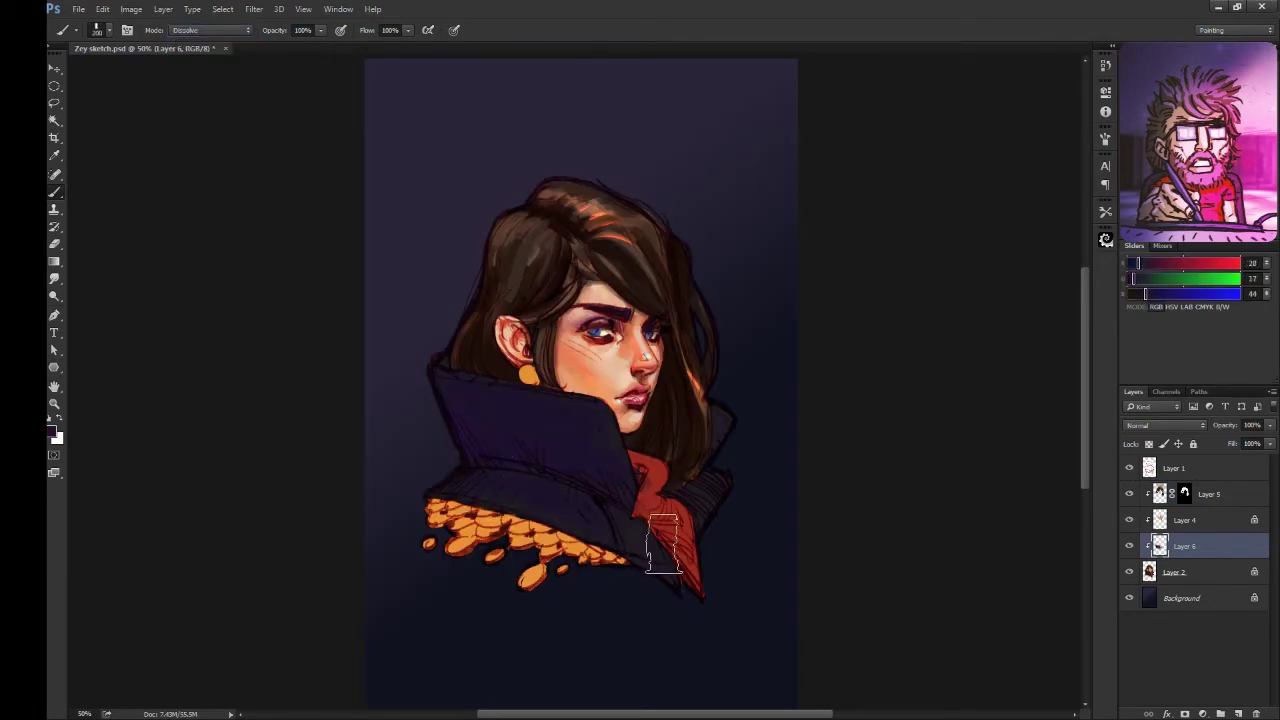
Step: Mask Layer 6 to the collar, repaint it purple, and return to Normal blending
key("w")
left_click(1184, 713)
key("b")
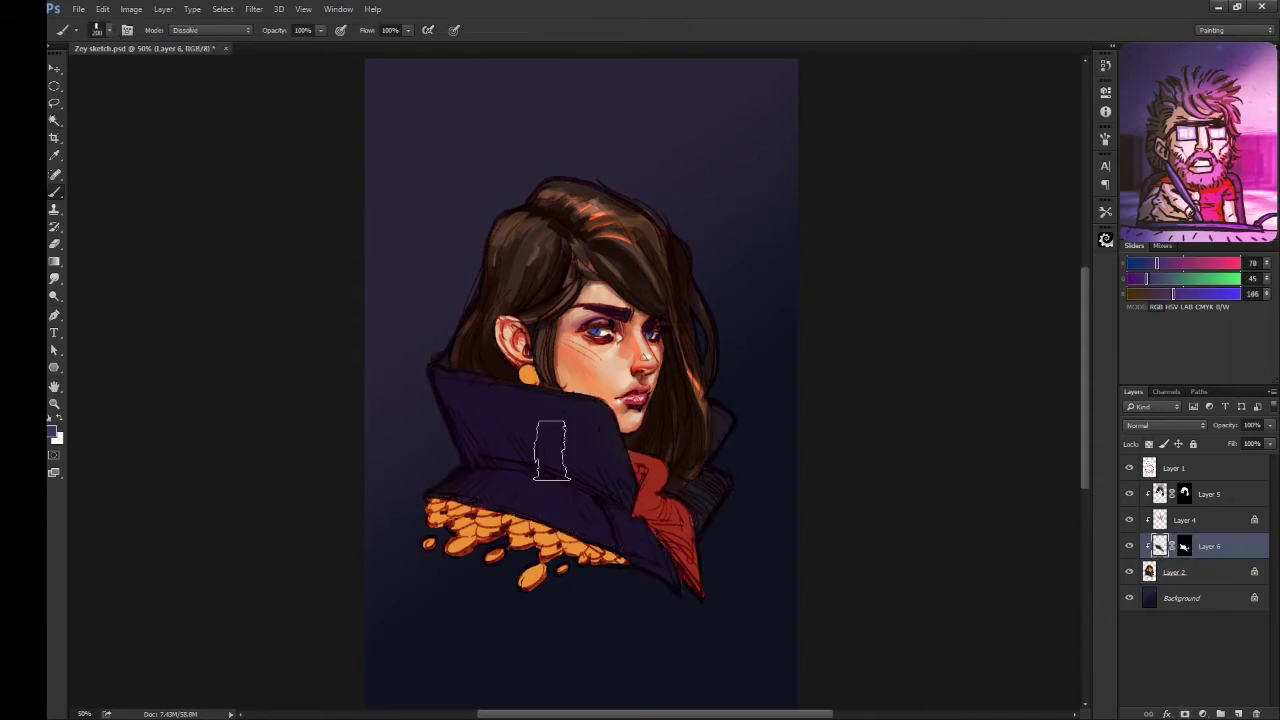
left_click_drag(543, 443, 777, 428)
key("shift+alt+n")
Step: Shade the collar with darker purple strokes, including the lower and right sides
left_click(437, 409, "alt")
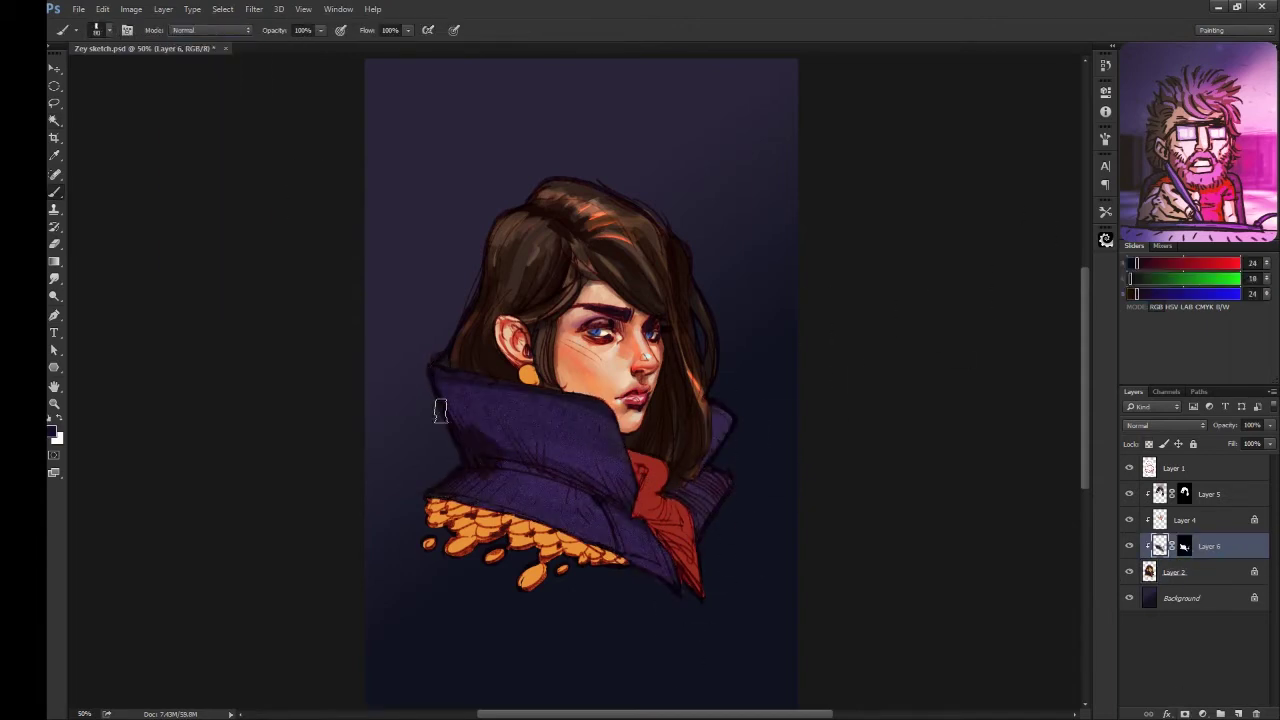
mouse_move(437, 409)
left_mouse_down()
mouse_move(563, 420)
mouse_move(470, 481)
mouse_move(600, 510)
left_mouse_up()
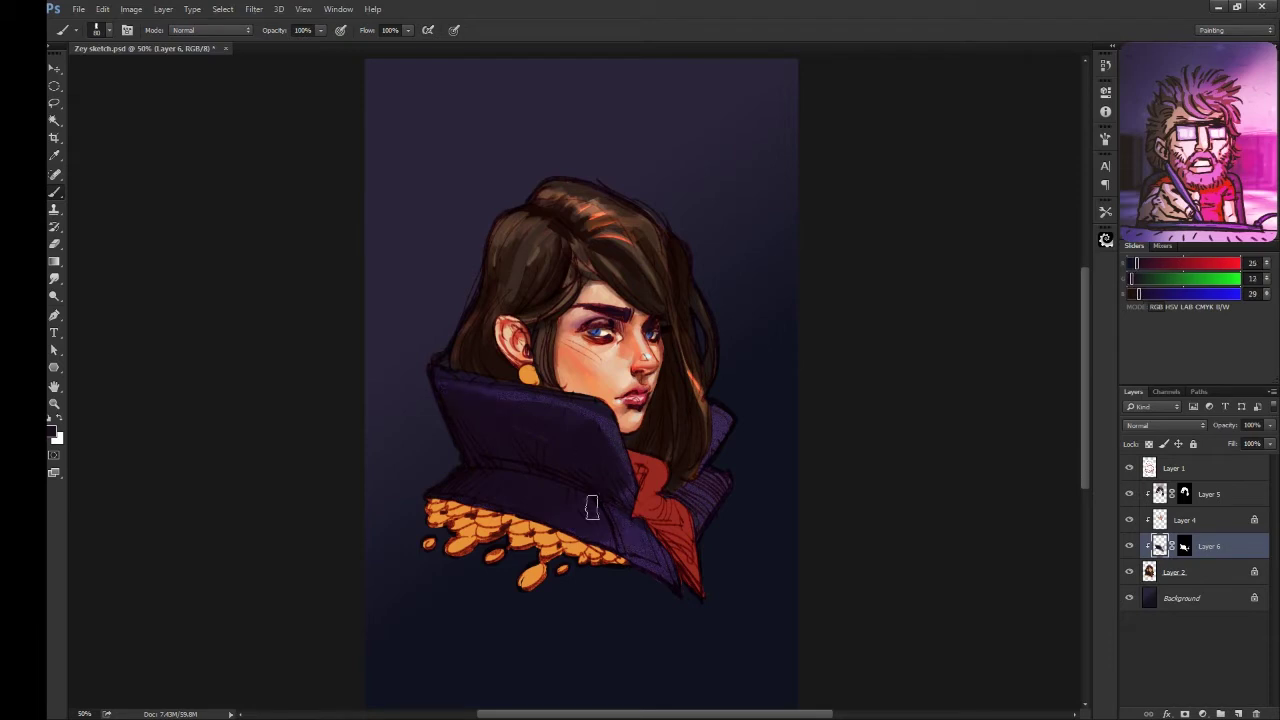
left_click(514, 491, "alt")
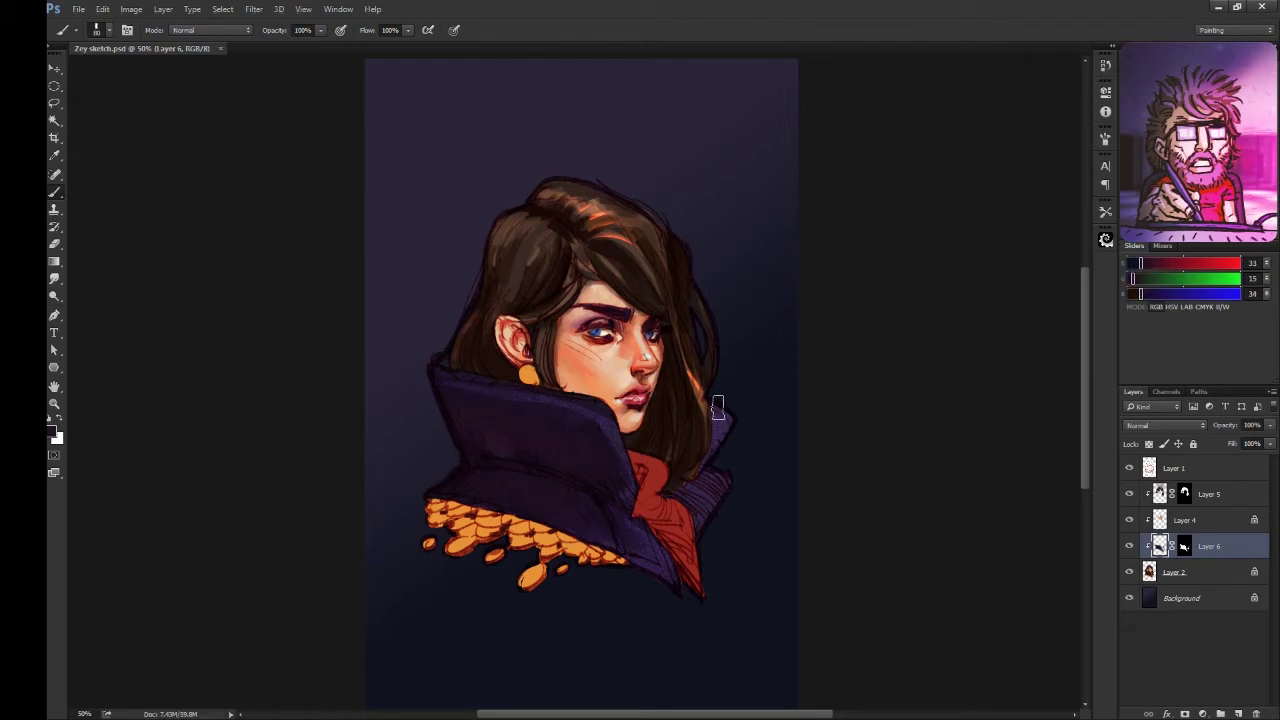
left_click_drag(640, 565, 664, 527)
left_click(449, 380, "alt")
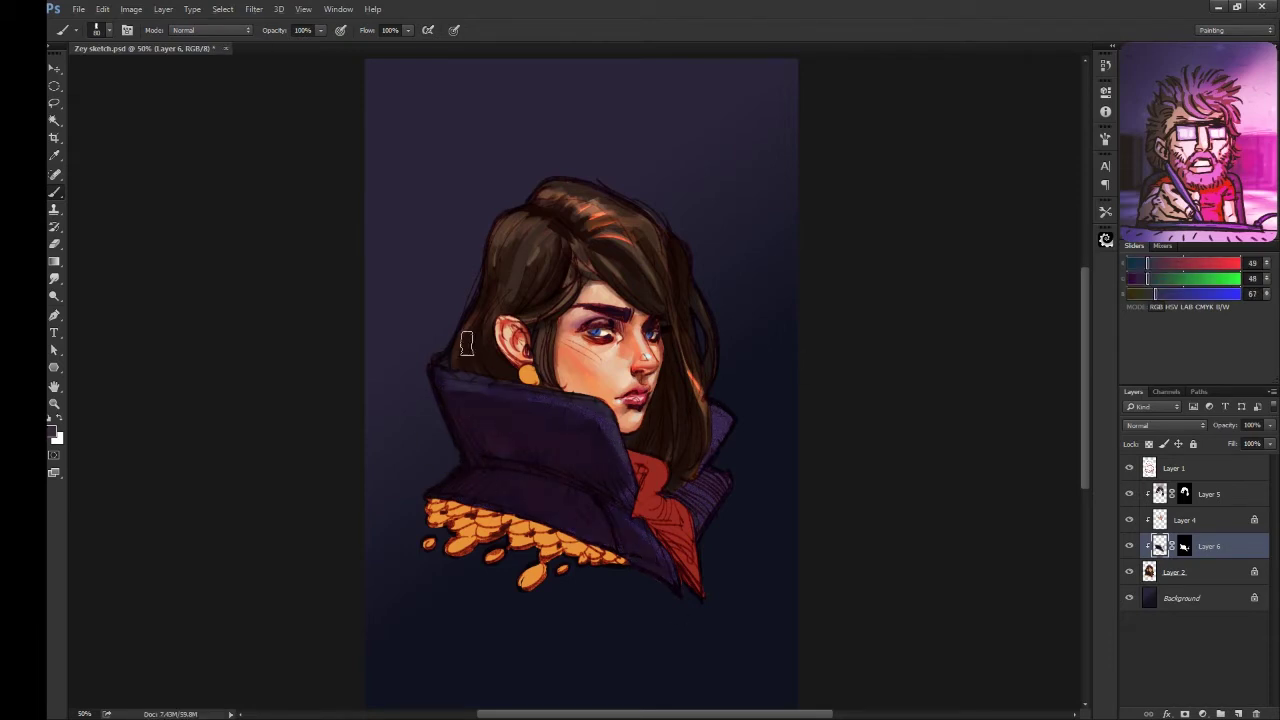
left_click(533, 558, "alt")
left_click(533, 507, "alt")
left_click_drag(722, 470, 689, 480)
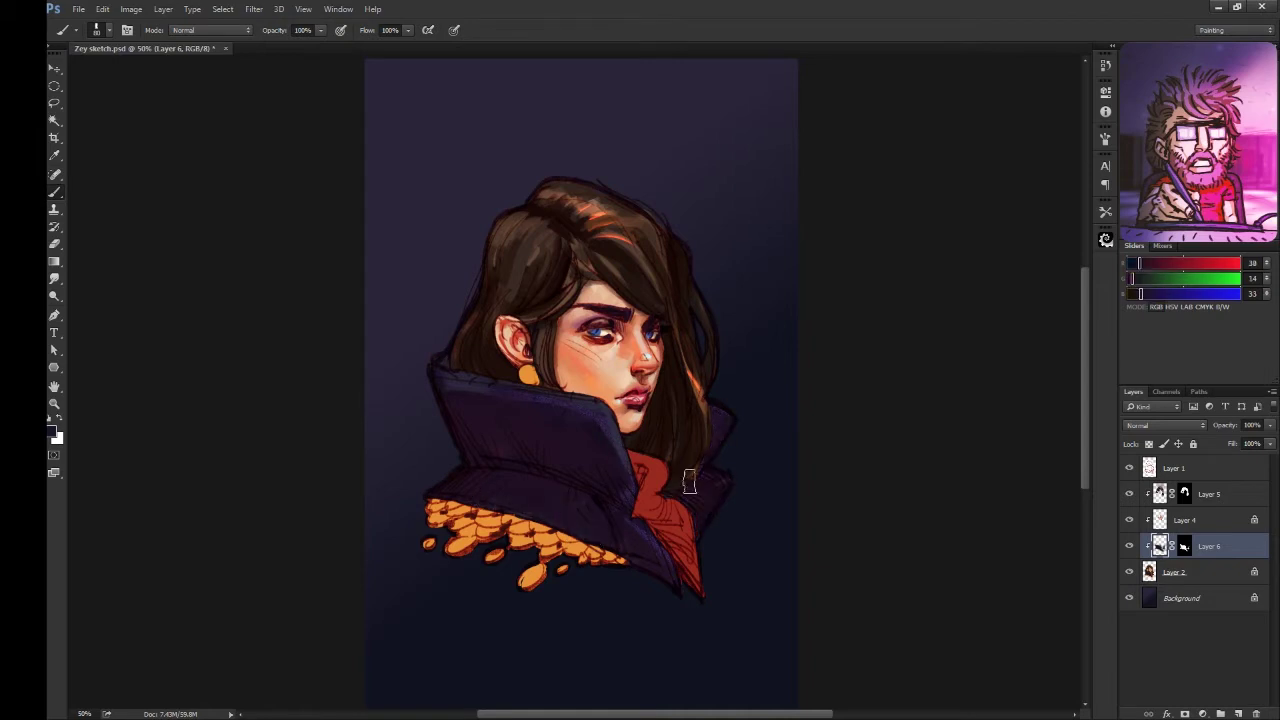
Step: Darken the collar beside the red scarf with navy tones and save the painting
left_click(590, 453, "alt")
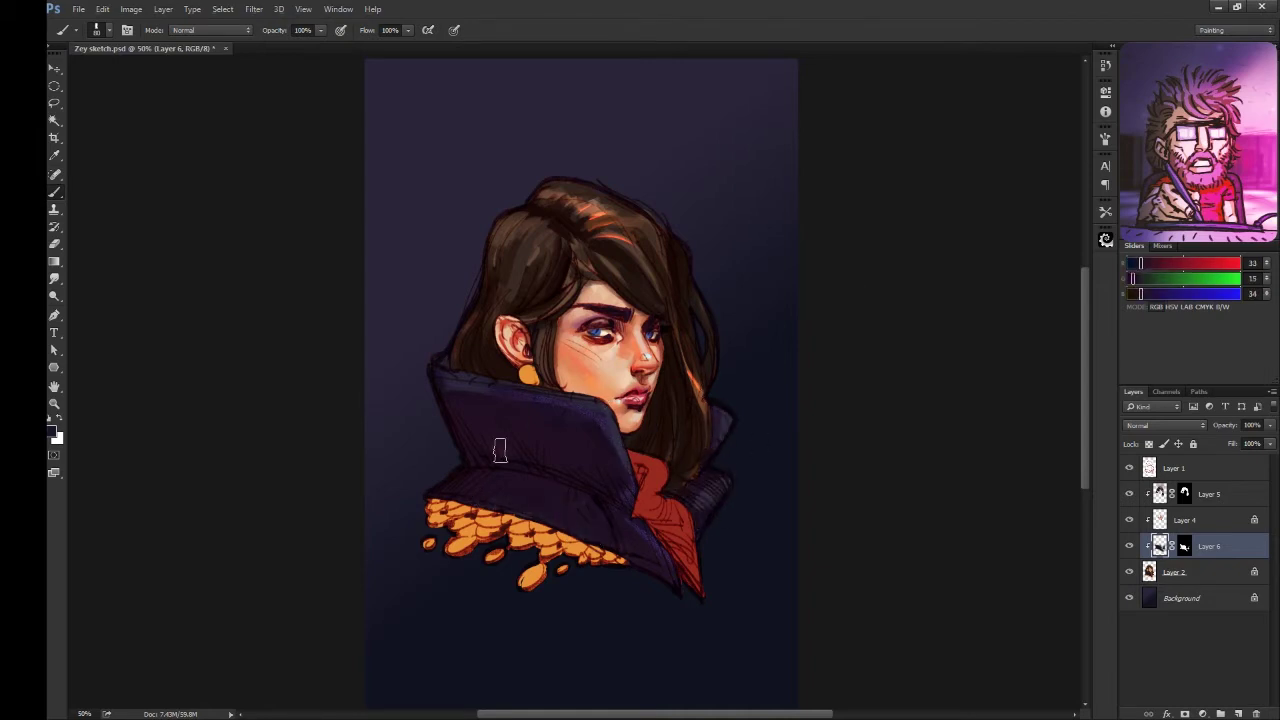
left_click(589, 449, "alt")
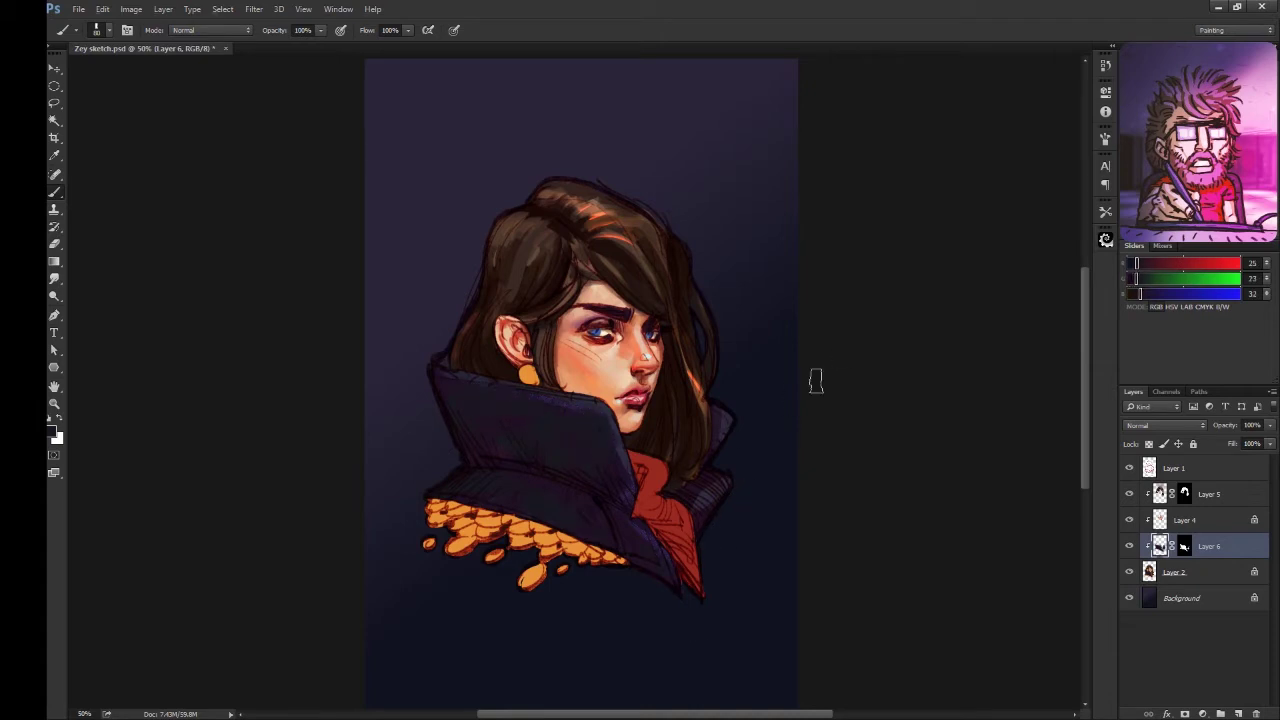
left_click(446, 431, "alt")
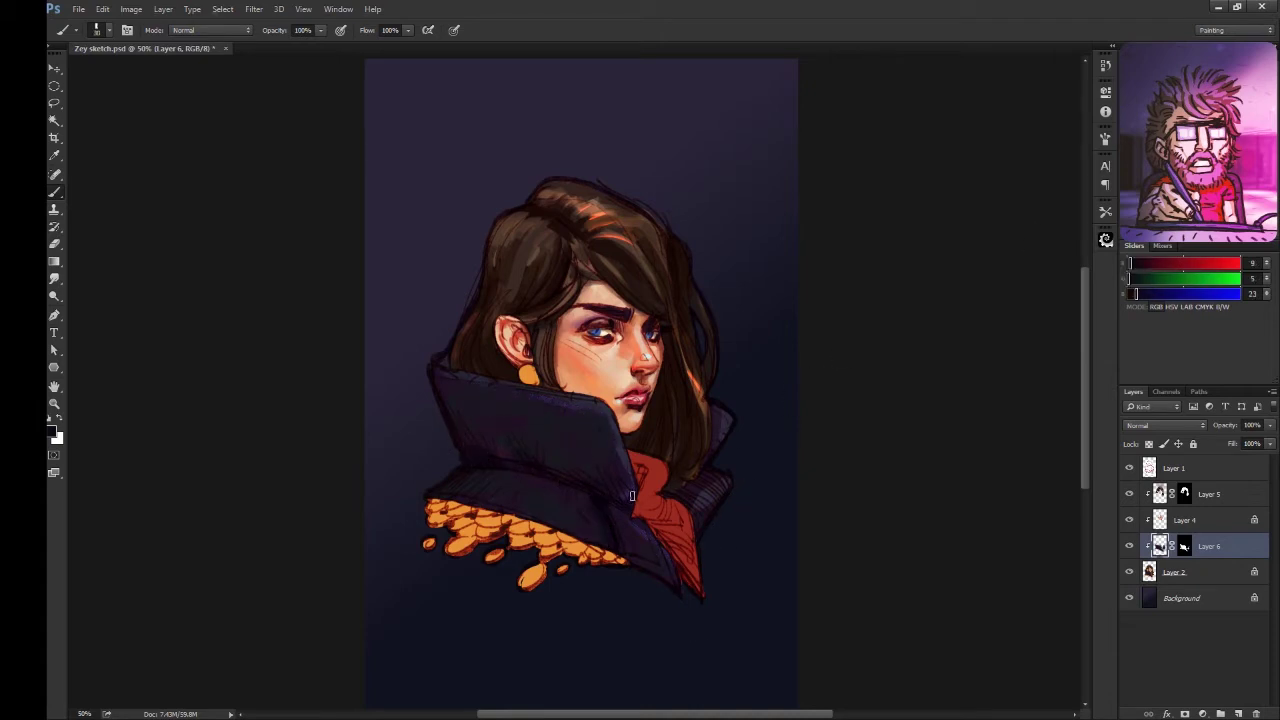
left_click_drag(628, 514, 668, 568)
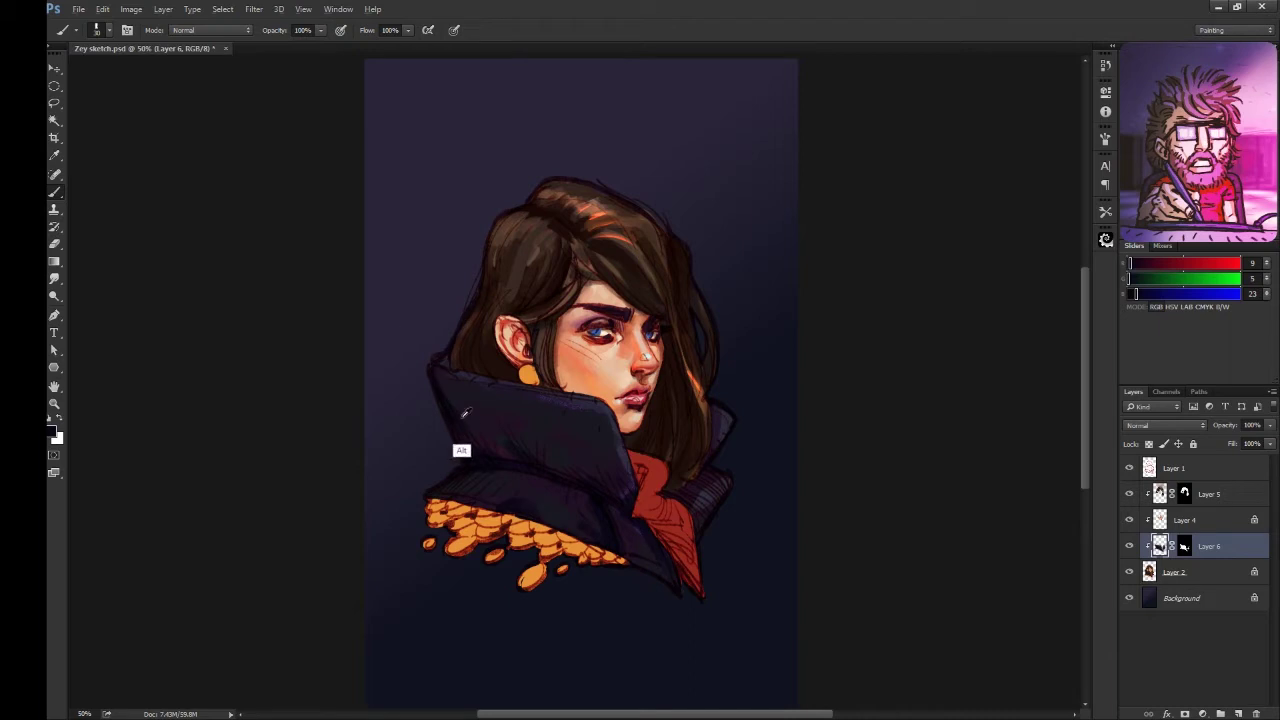
left_click(520, 430, "alt")
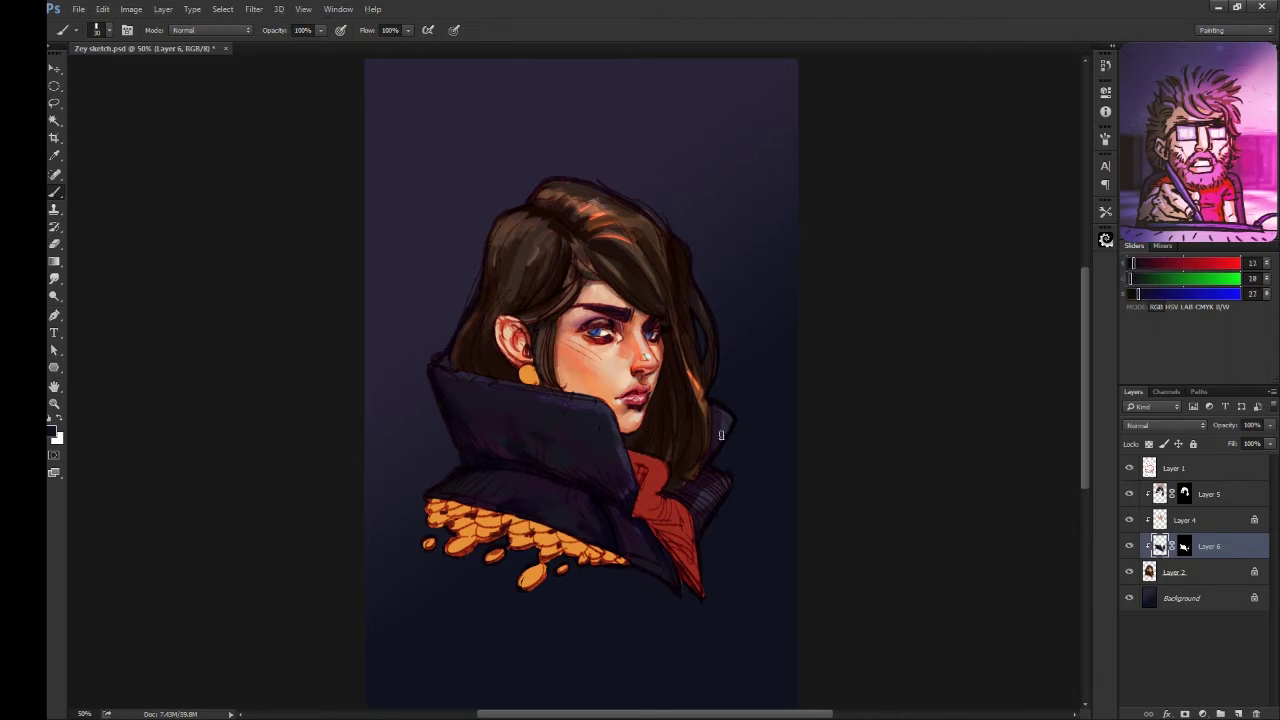
left_click(590, 400, "alt")
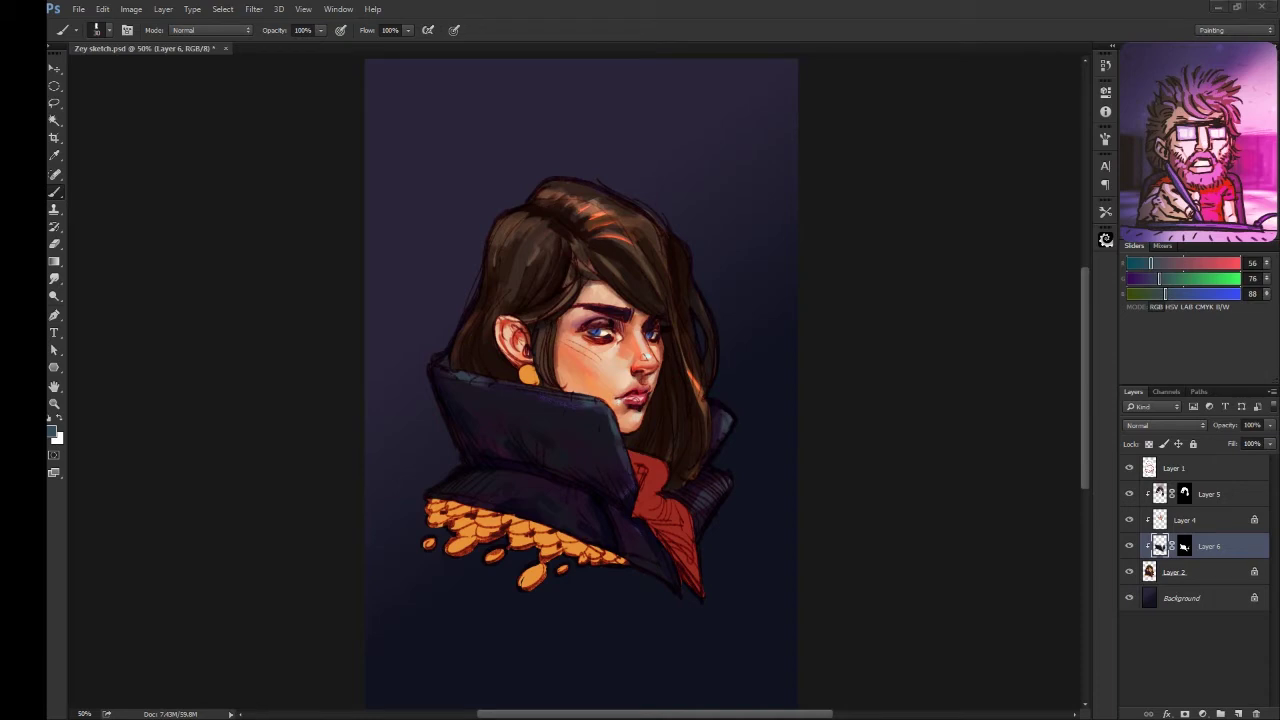
key("ctrl+s")
Step: Add a subtle bluish-grey stroke and sample slate and near-black collar tones
left_click_drag(603, 347, 618, 385)
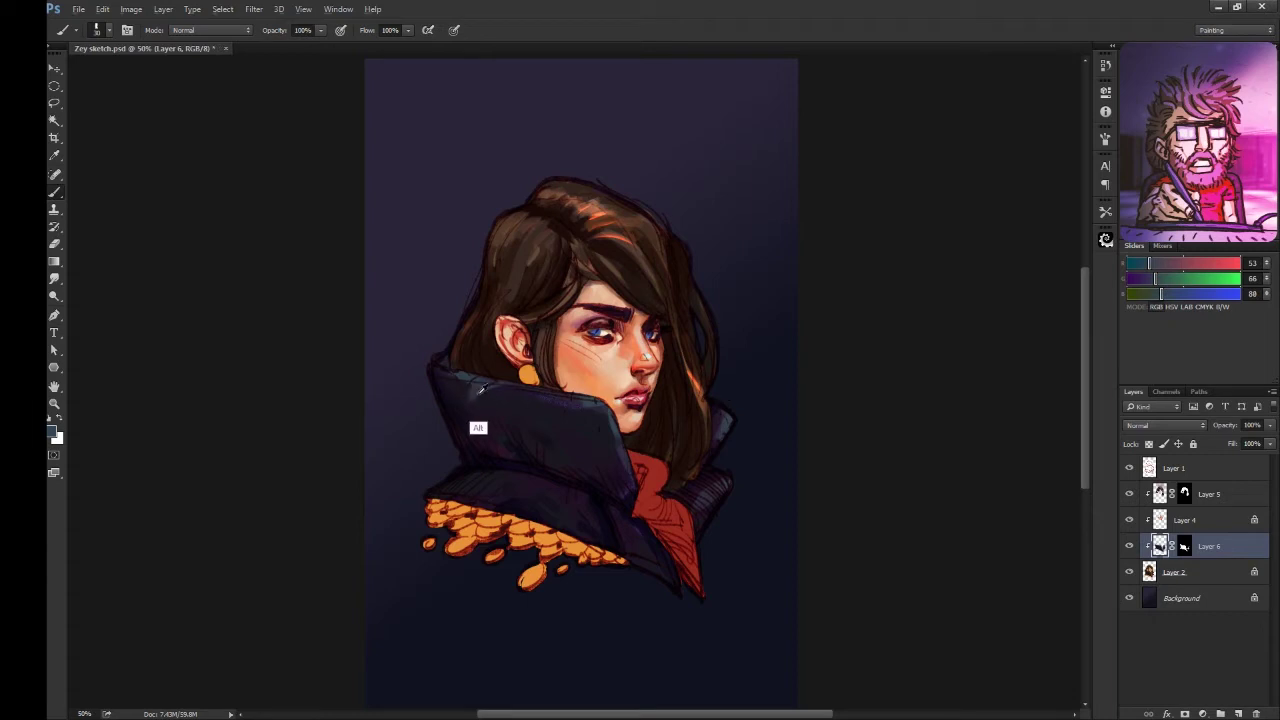
left_click(477, 429, "alt")
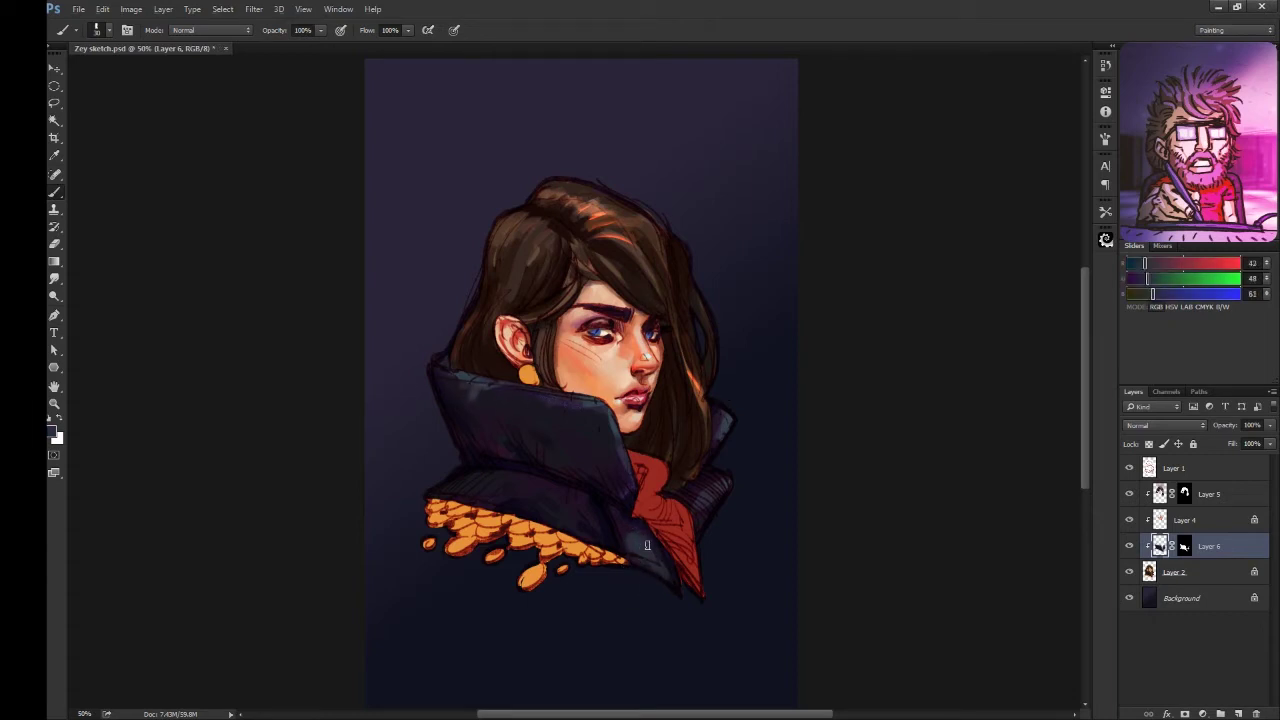
left_click(477, 402, "alt")
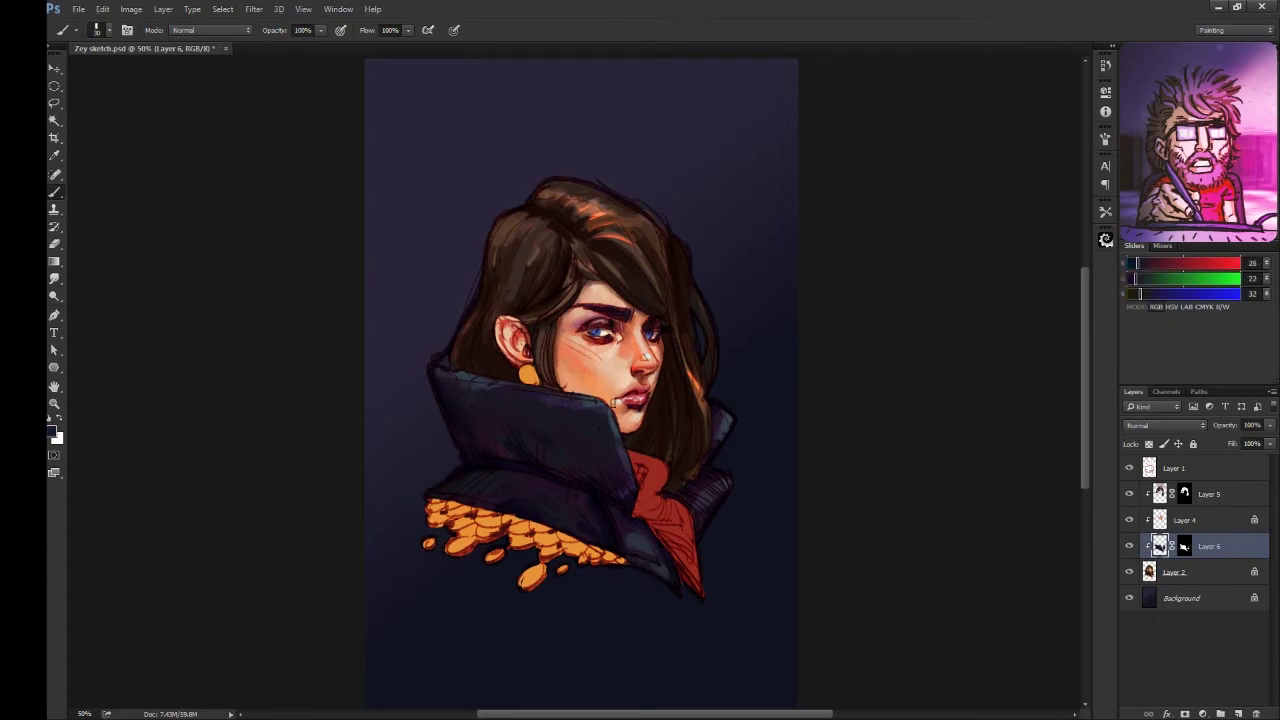
left_click(630, 425, "alt")
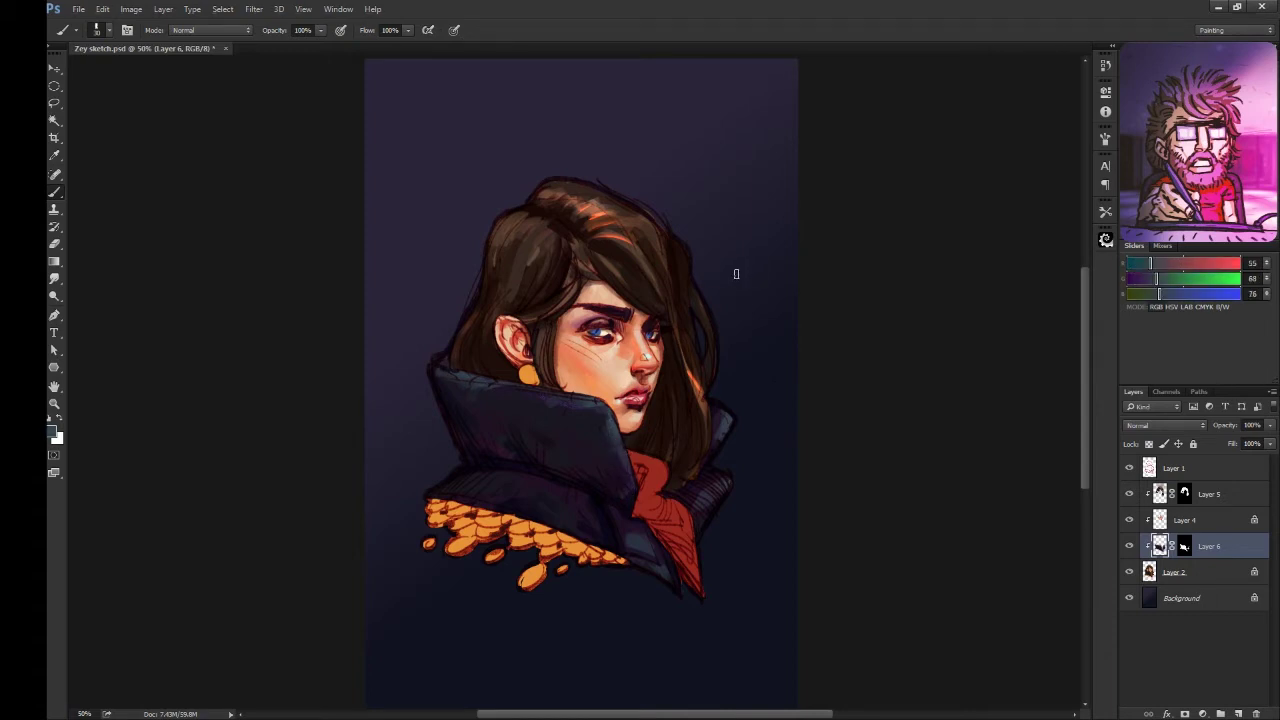
left_click(575, 441, "alt")
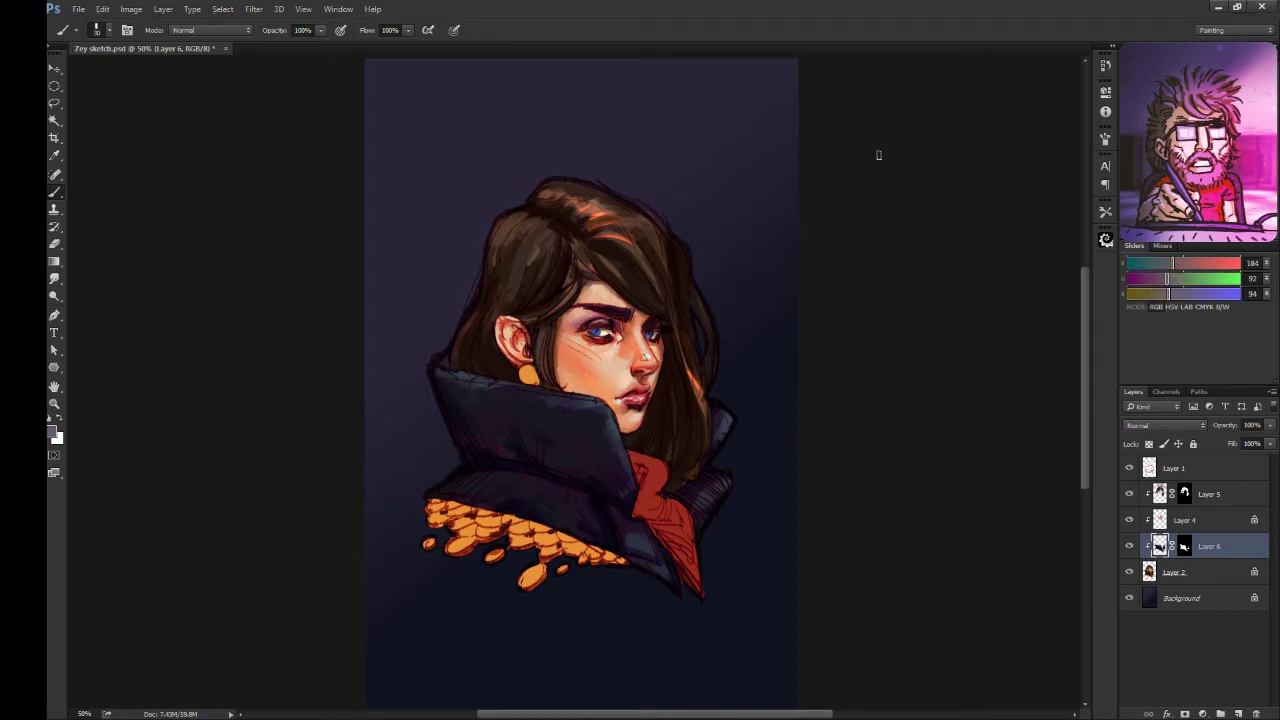
left_click(585, 440, "alt")
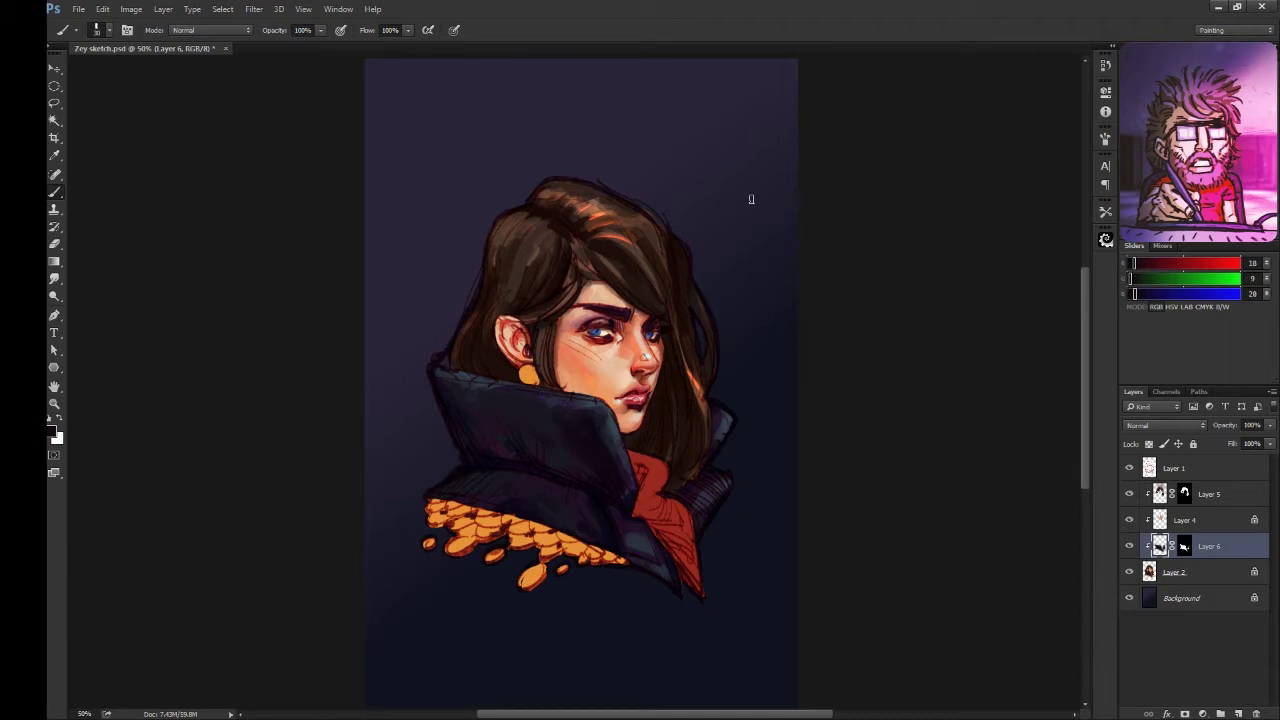
Step: Add a masked Layer 7 and paint dark red shading down the scarf to its tip
key("ctrl+shift+alt+n")
left_click_drag(1184, 572, 1184, 546)
left_click(1160, 545)
mouse_move(636, 478)
left_mouse_down()
mouse_move(668, 515)
mouse_move(666, 570)
left_mouse_up()
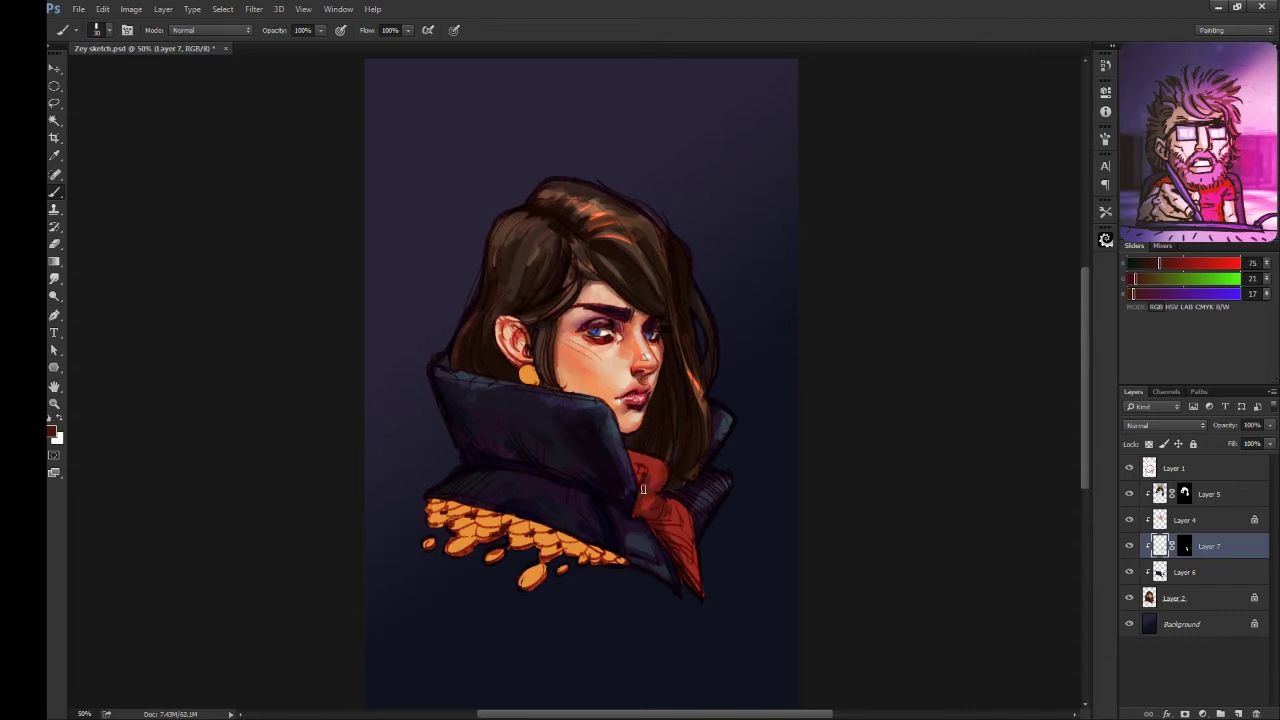
left_click_drag(672, 498, 698, 601)
Step: Paint bright red strokes on the upper scarf plus small darker red shading touches
left_click(649, 470, "alt")
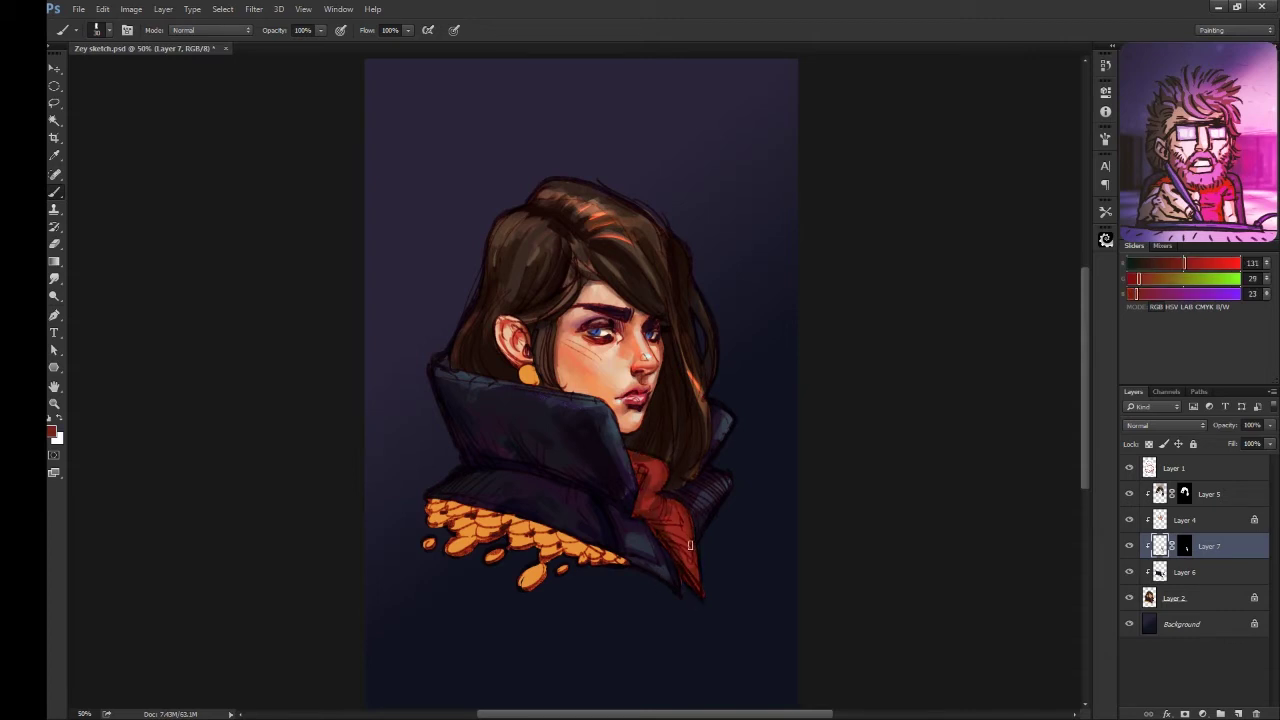
left_click_drag(652, 462, 676, 528)
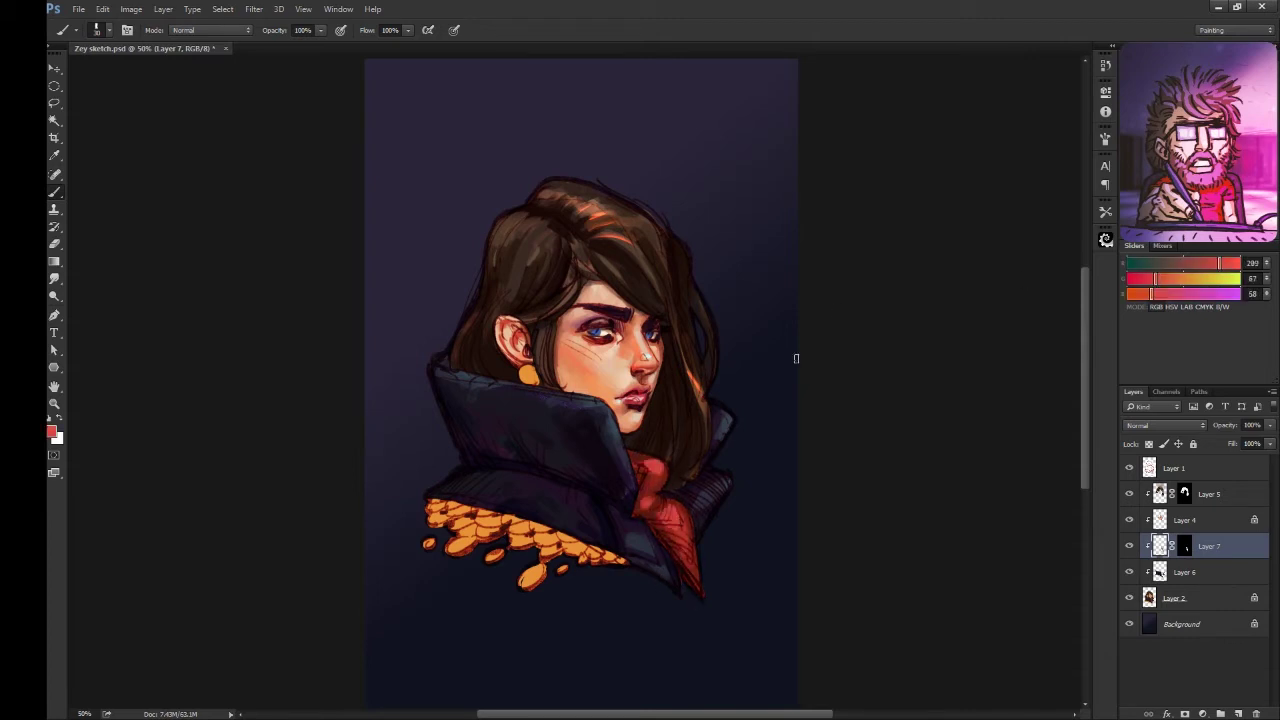
left_click(648, 452, "alt")
left_click(645, 489, "alt")
left_click_drag(652, 482, 660, 530)
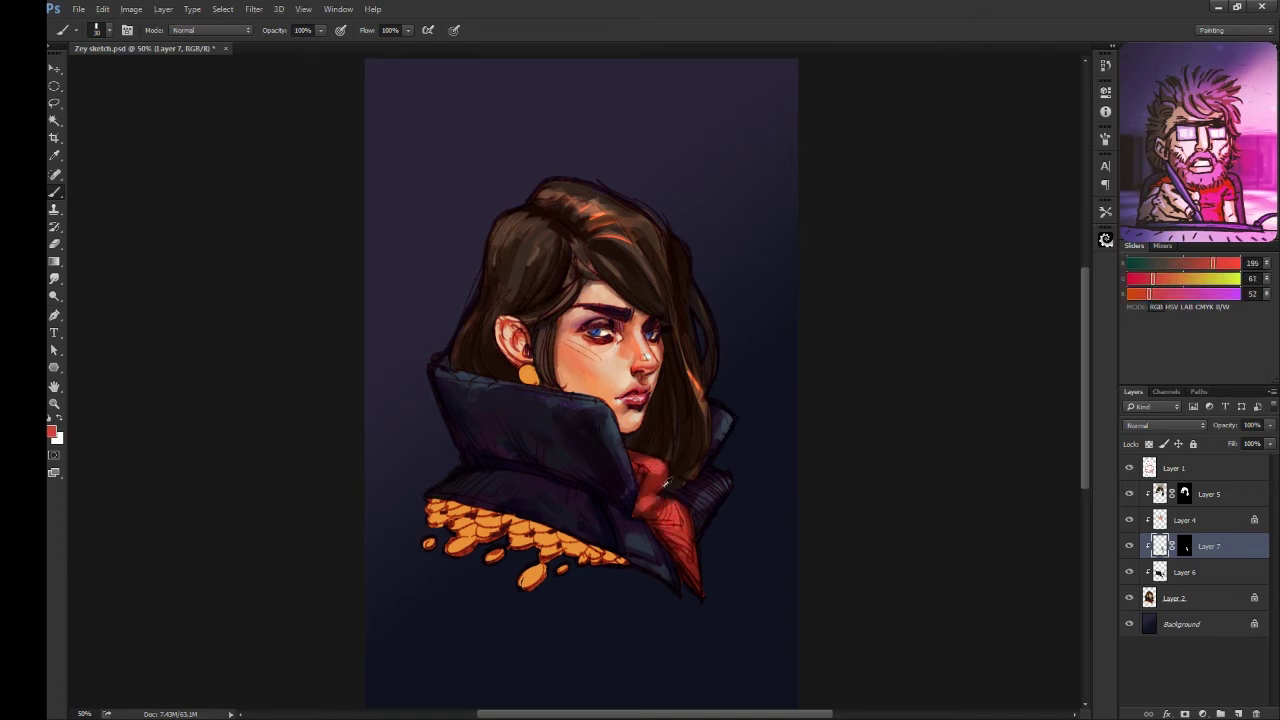
left_click(660, 500, "alt")
left_click(660, 468, "alt")
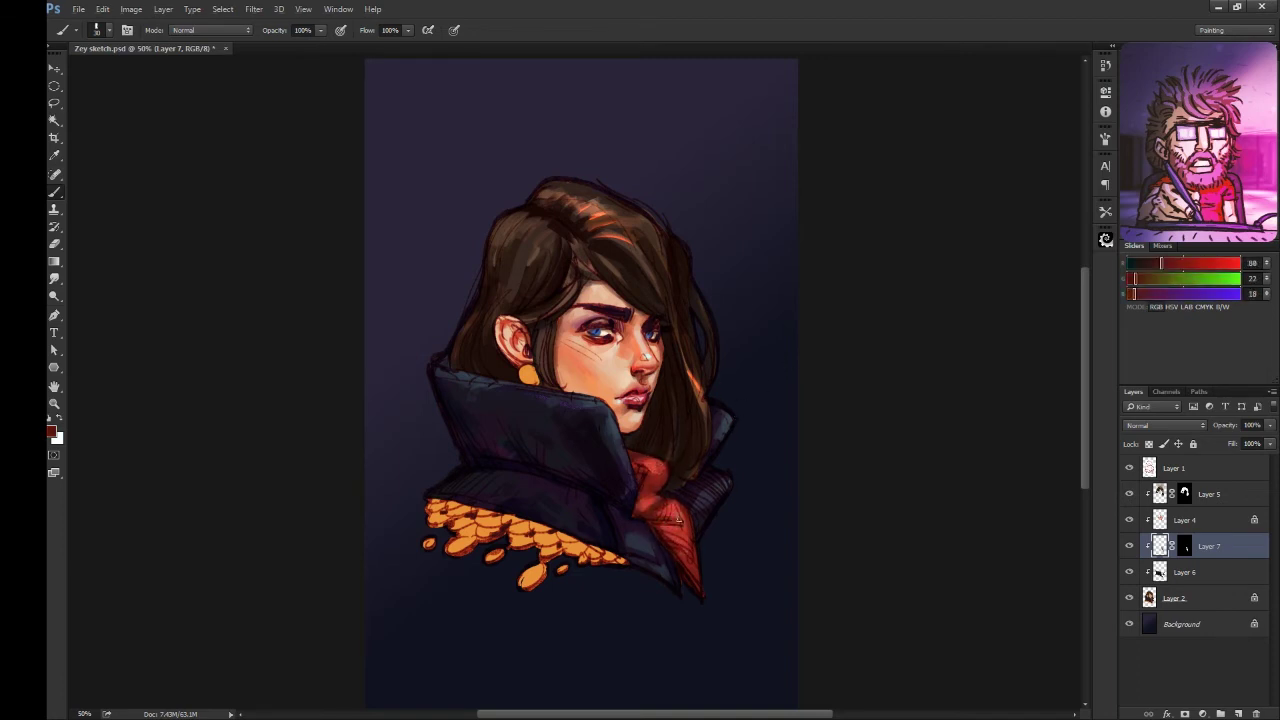
left_click_drag(670, 519, 686, 527)
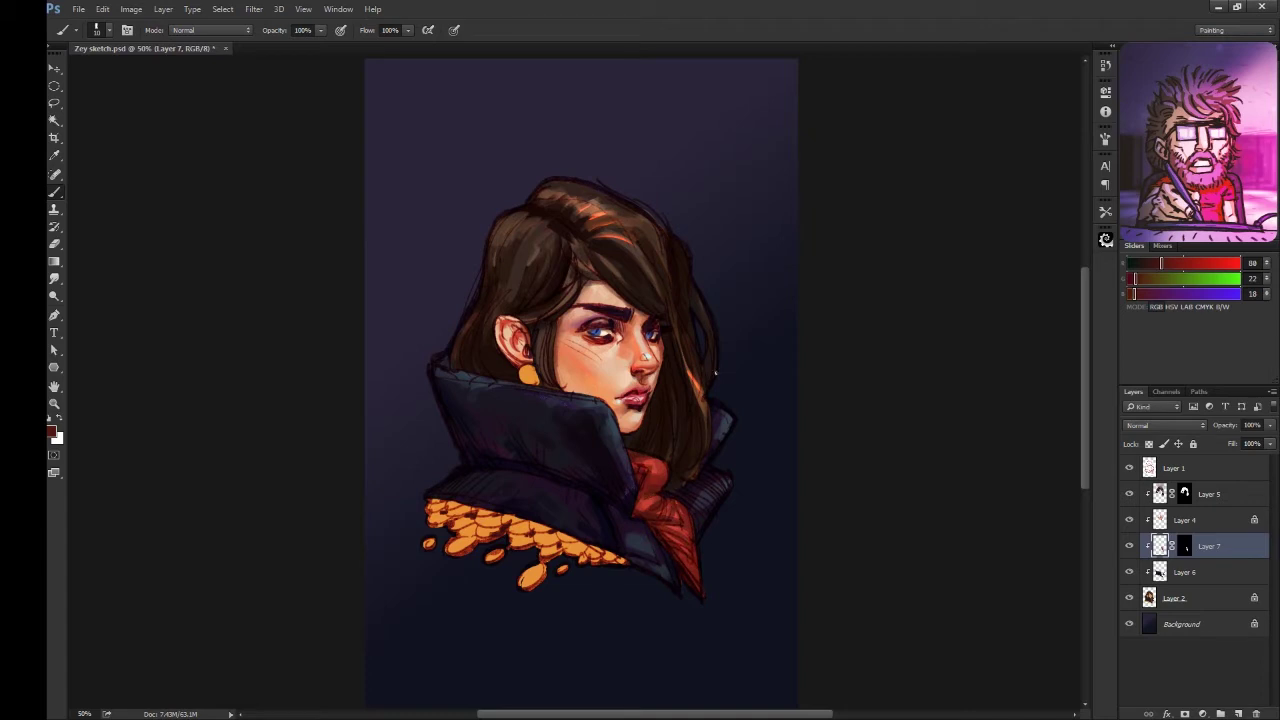
Step: Eyedrop further light, bright, maroon and dark reds from the scarf for refinement
left_click(647, 497, "alt")
left_click(640, 538, "alt")
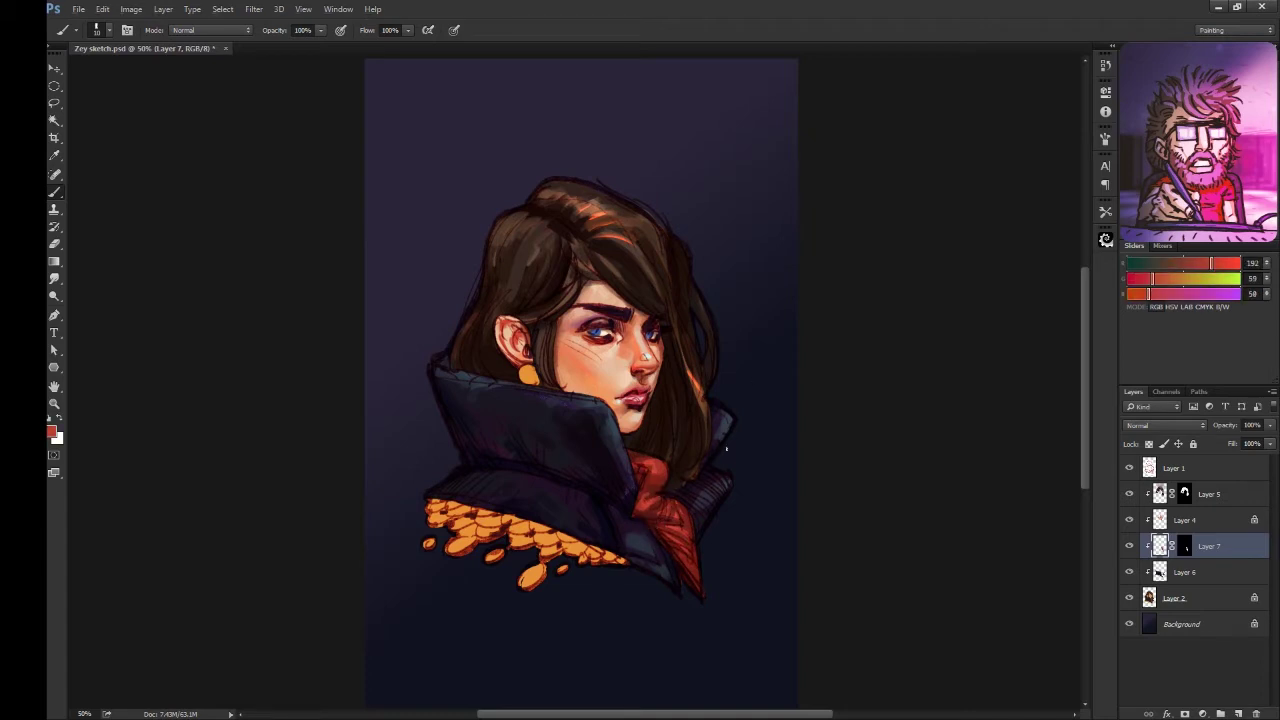
left_click(646, 538, "alt")
left_click(660, 506, "alt")
left_click(731, 379, "alt")
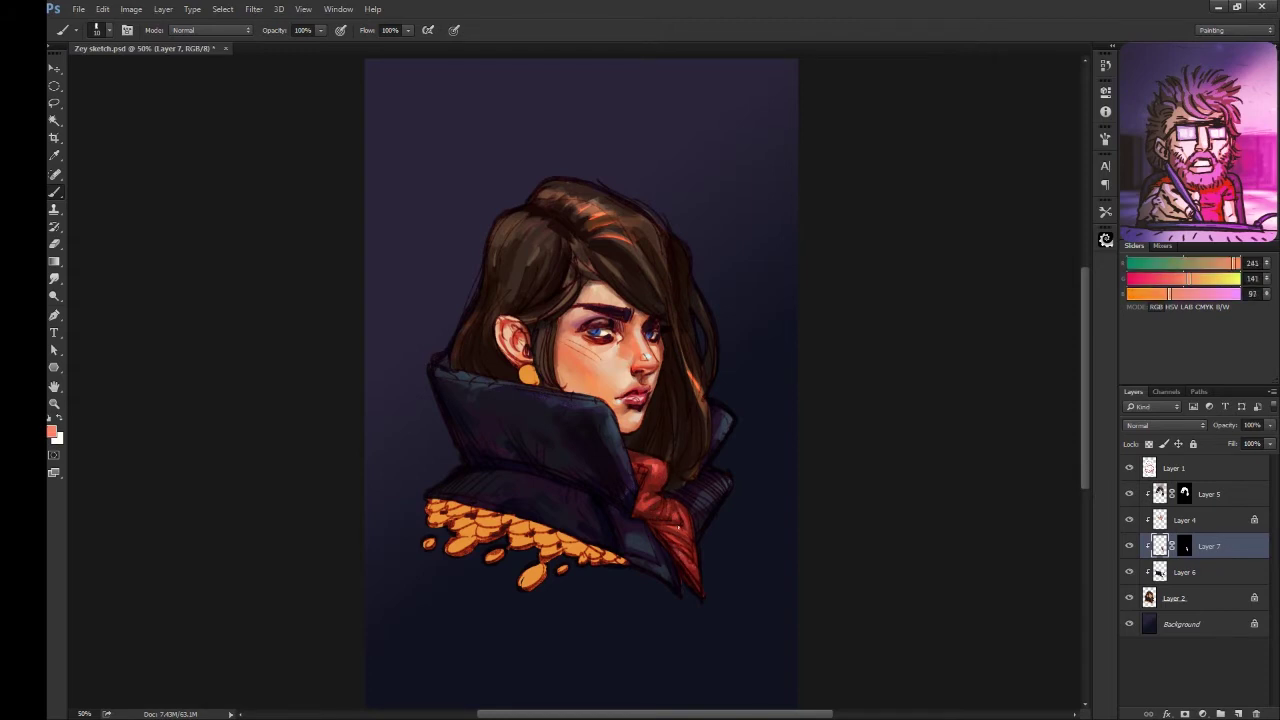
left_click(625, 440, "alt")
left_click(686, 527, "alt")
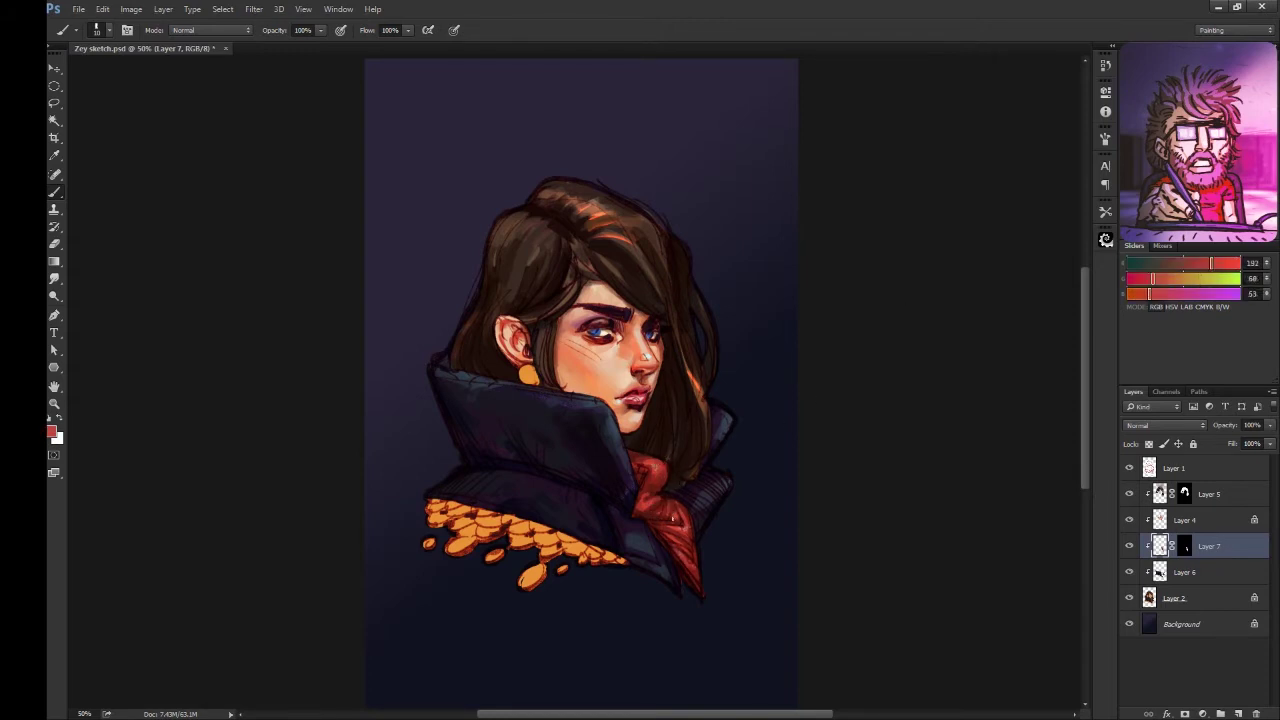
left_click(637, 516, "alt")
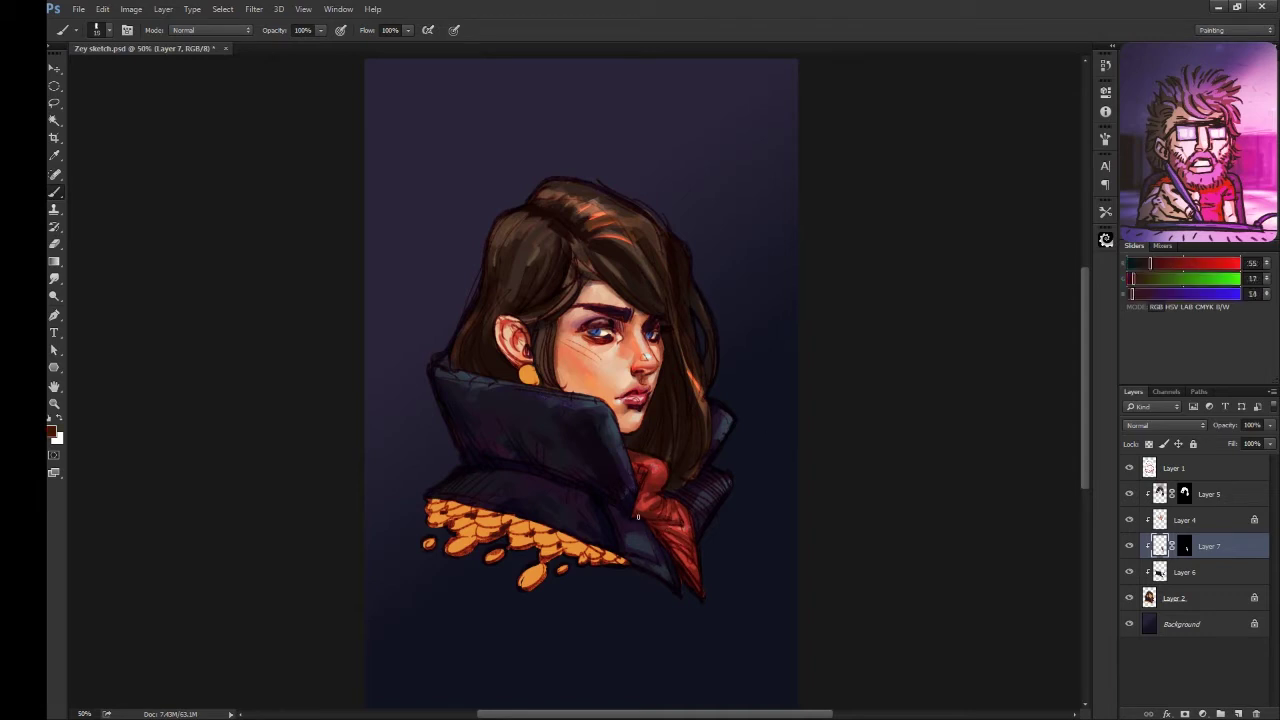
left_click(650, 465, "alt")
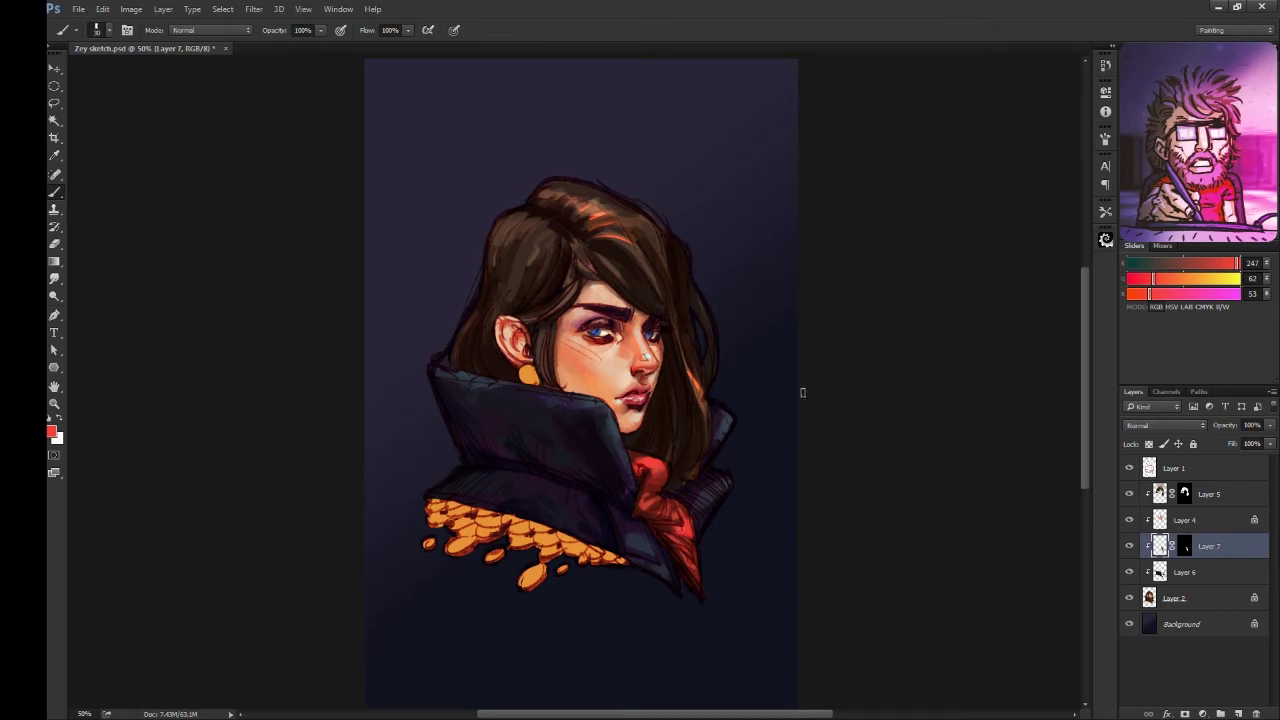
left_click(660, 502, "alt")
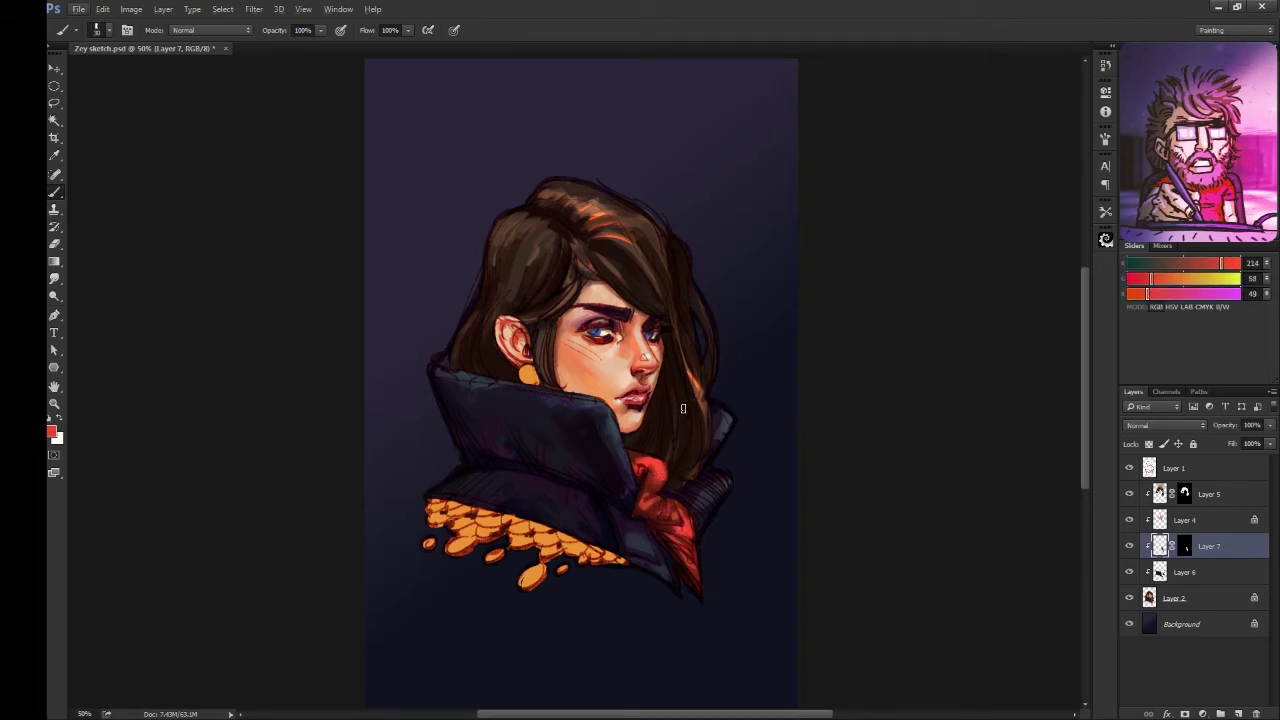
left_click(688, 530, "alt")
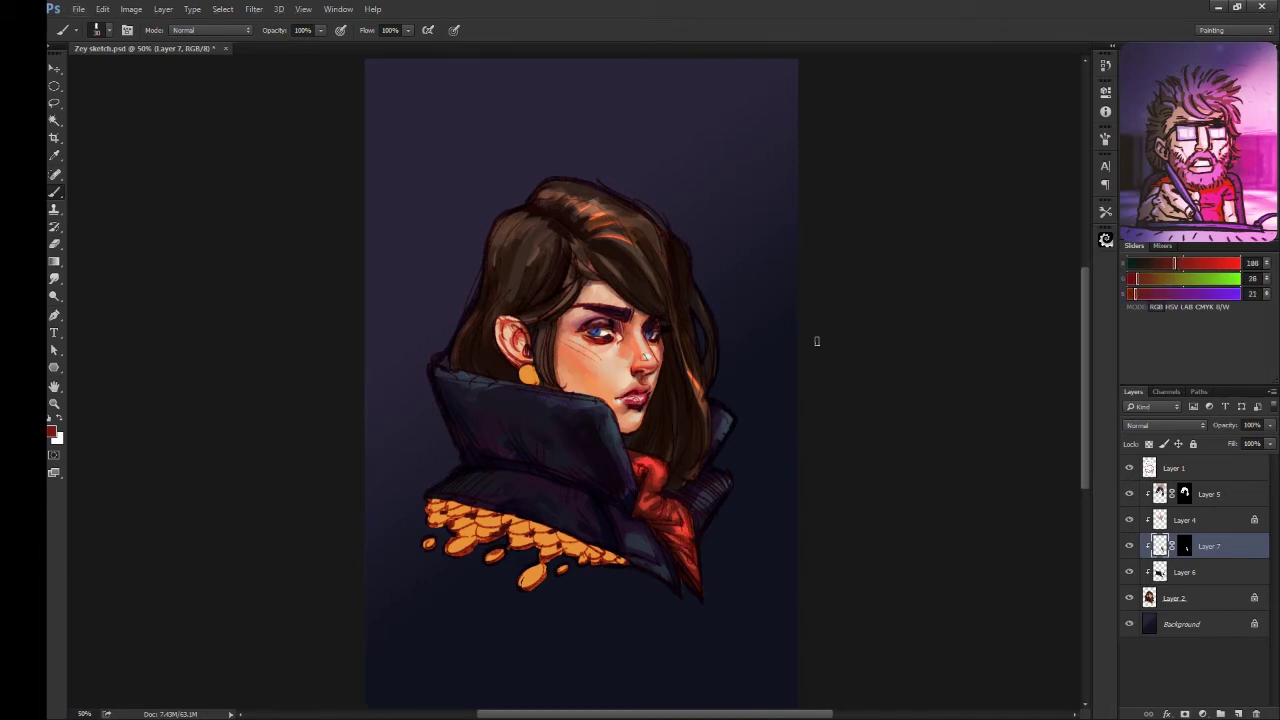
Step: Try Hue/Saturation on a new clipped test layer, cancel it, and delete the layer
left_click(1166, 524)
key("ctrl+shift+alt+n")
key("g")
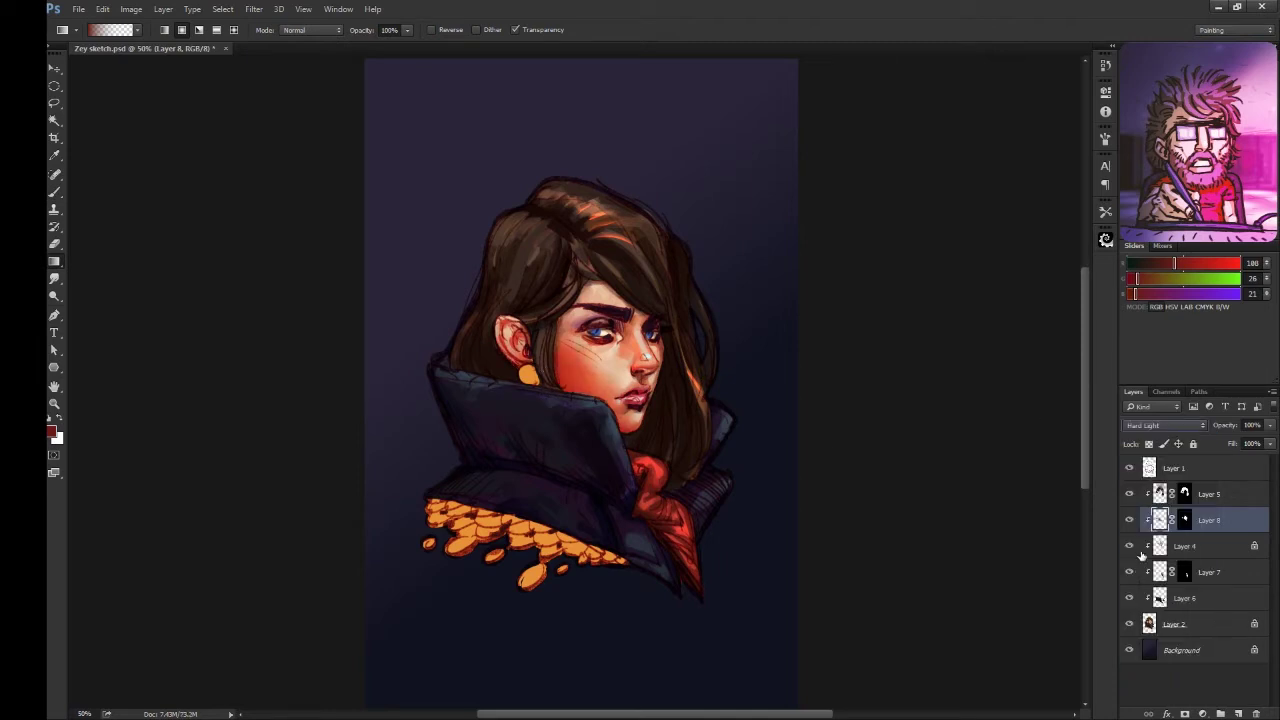
key("ctrl+u")
left_click_drag(986, 268, 948, 284)
key("Return")
key("Delete")
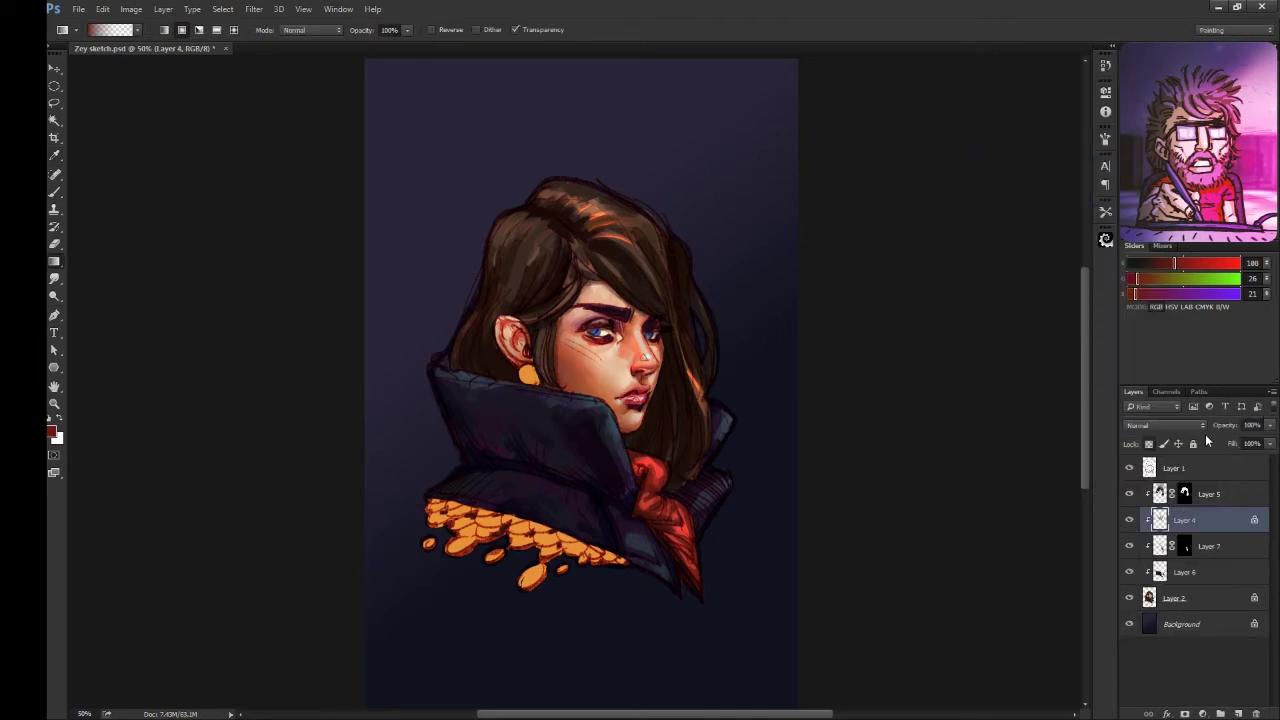
Step: Zoom out and flip the canvas horizontally to check the portrait, then flip back
key("ctrl+minus")
key("h")
left_click(1129, 624)
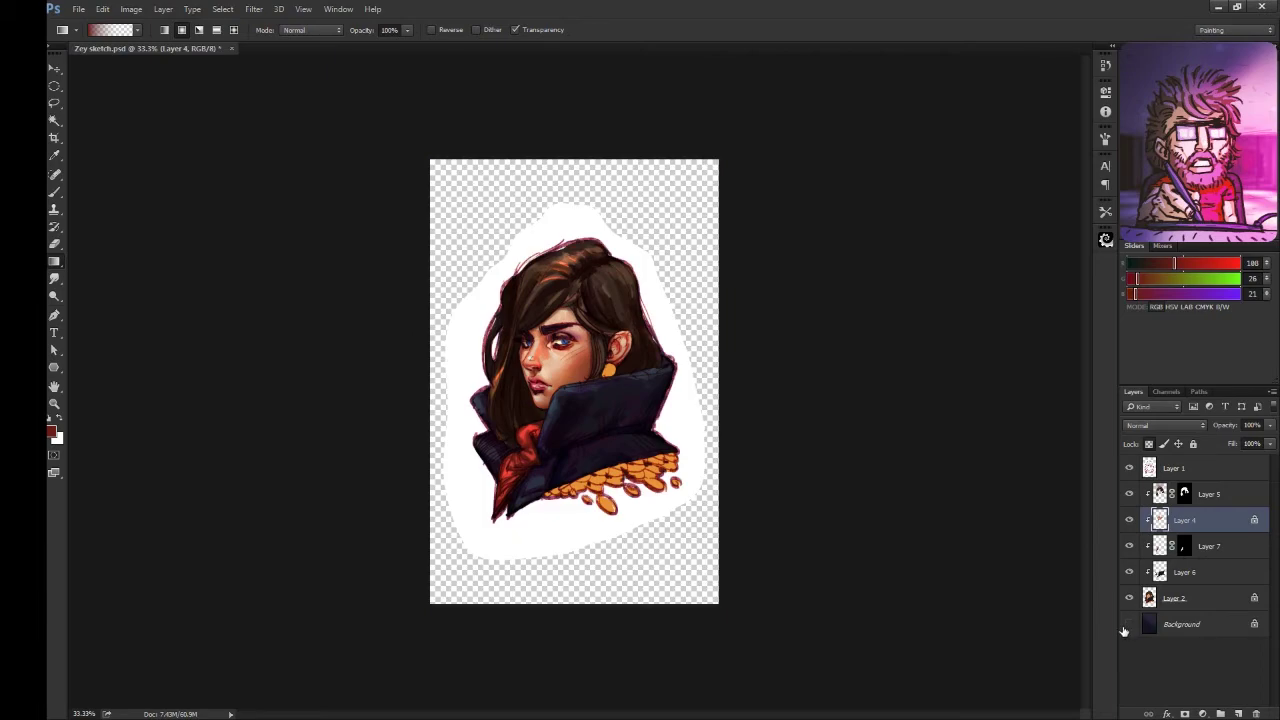
left_click(1128, 624)
key("h")
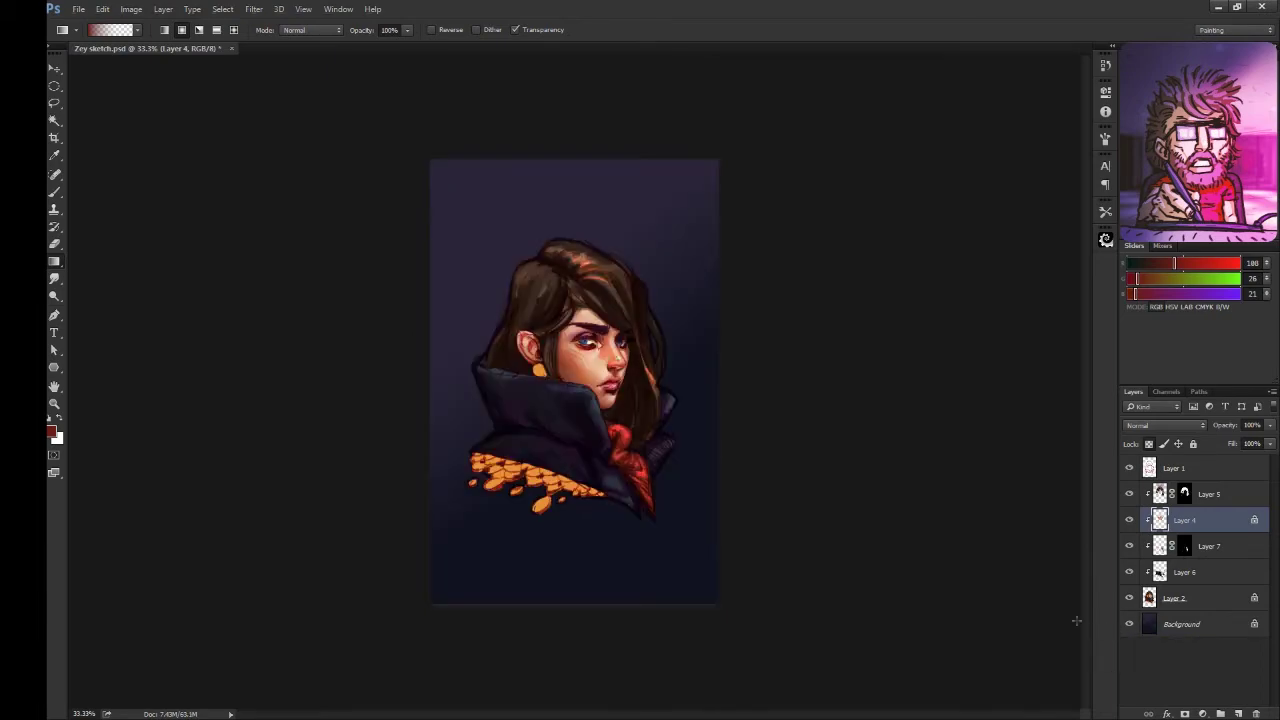
Step: Add an empty Layer 8 above Layer 1 and zoom to 100% on the face
left_click(1150, 468)
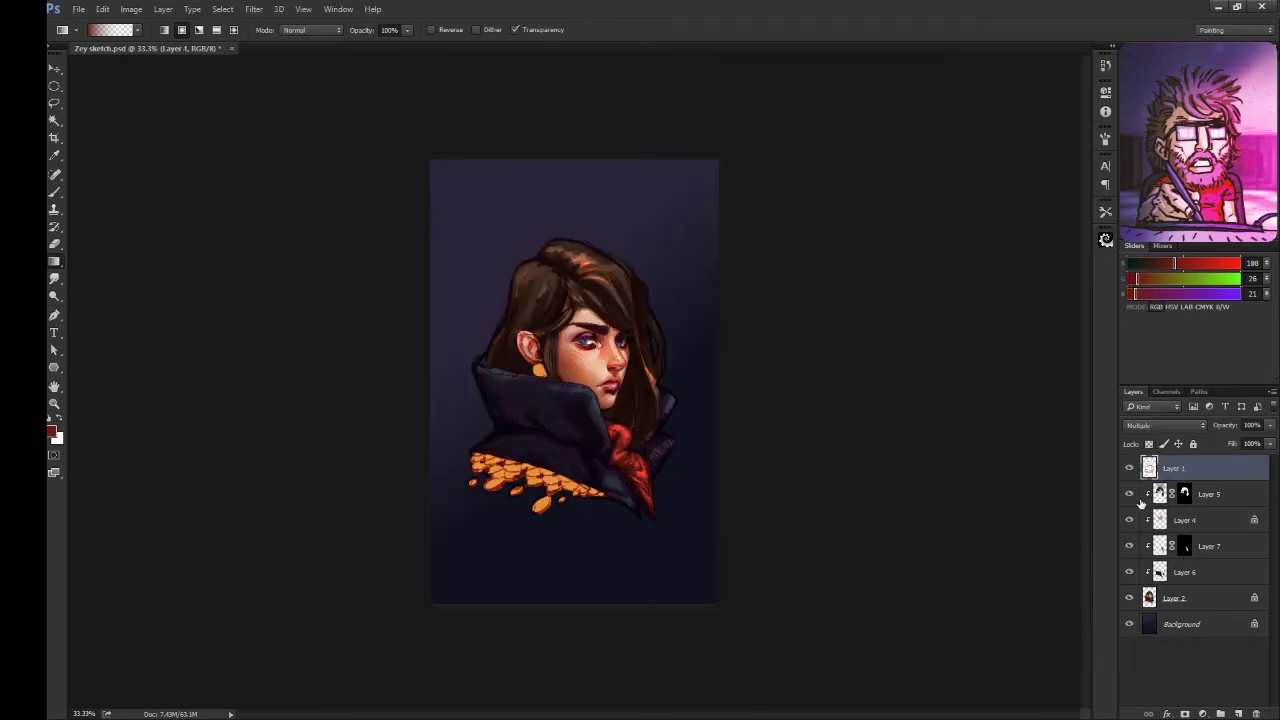
key("ctrl+shift+alt+n")
key("ctrl+1")
Step: Refine the eye area with pale skin, iris blue, pupil black and eyebrow red-brown
key("b")
left_click(565, 346, "alt")
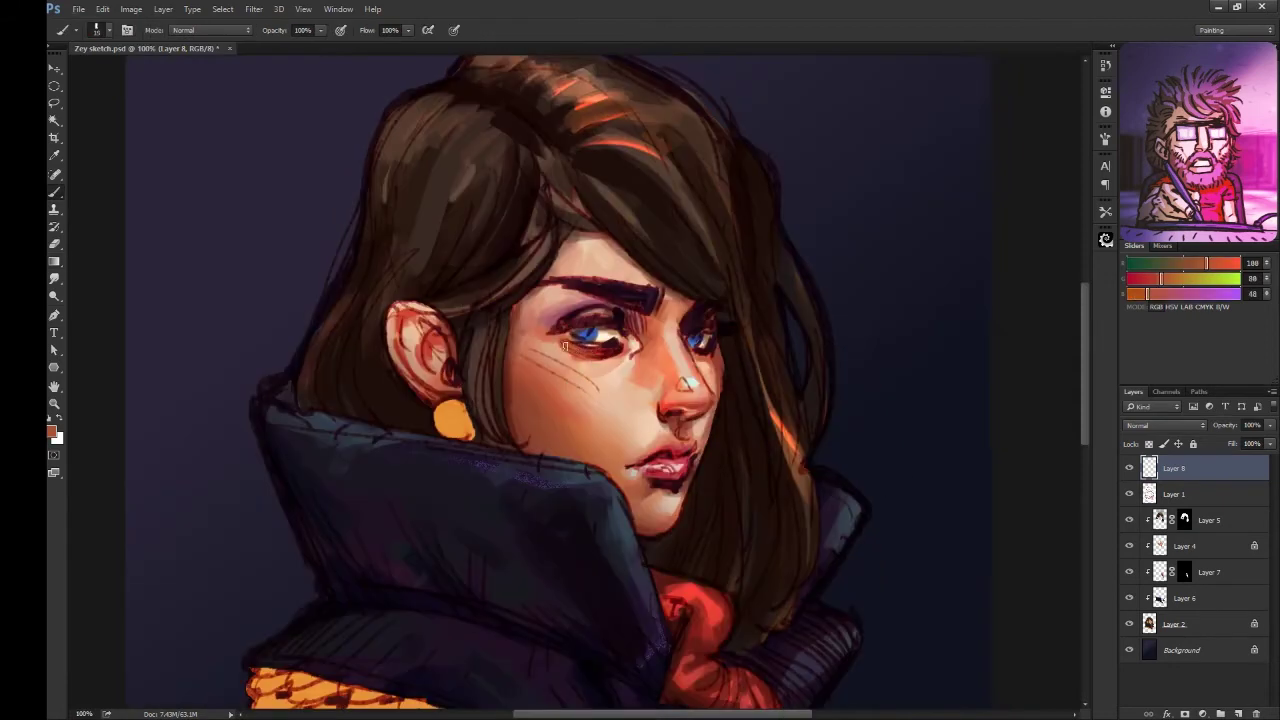
left_click(600, 342, "alt")
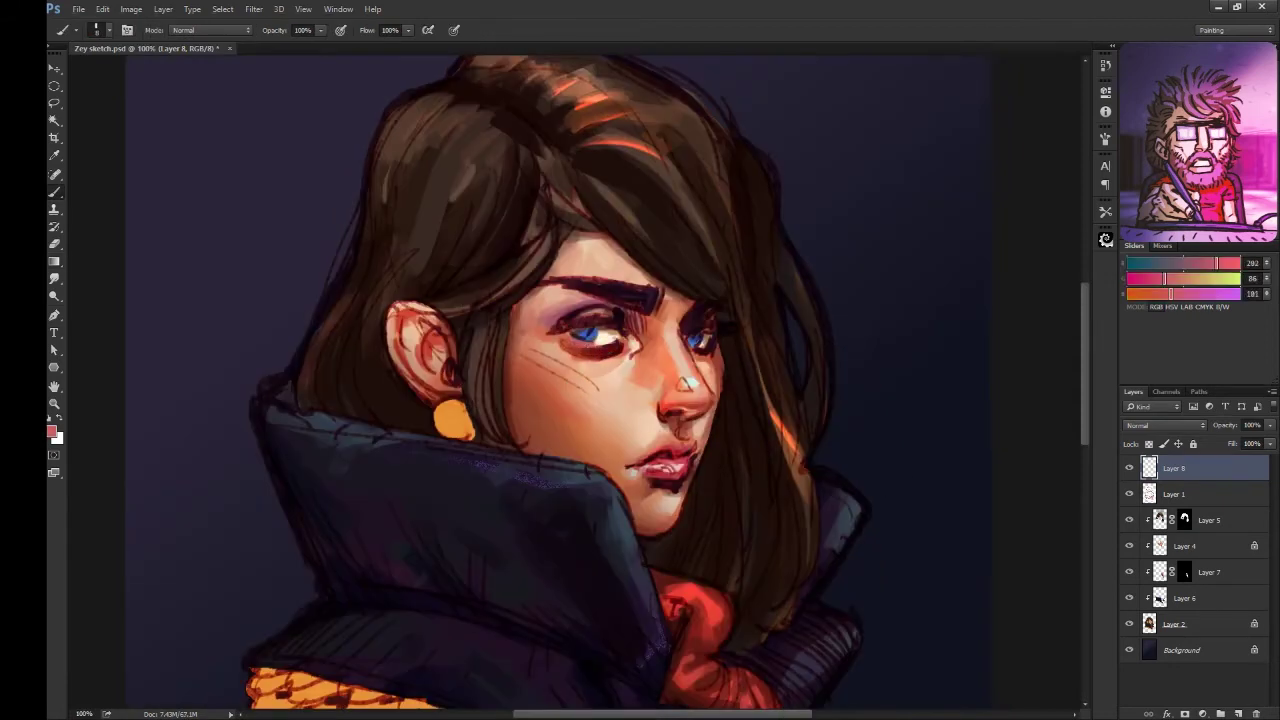
left_click(608, 334, "alt")
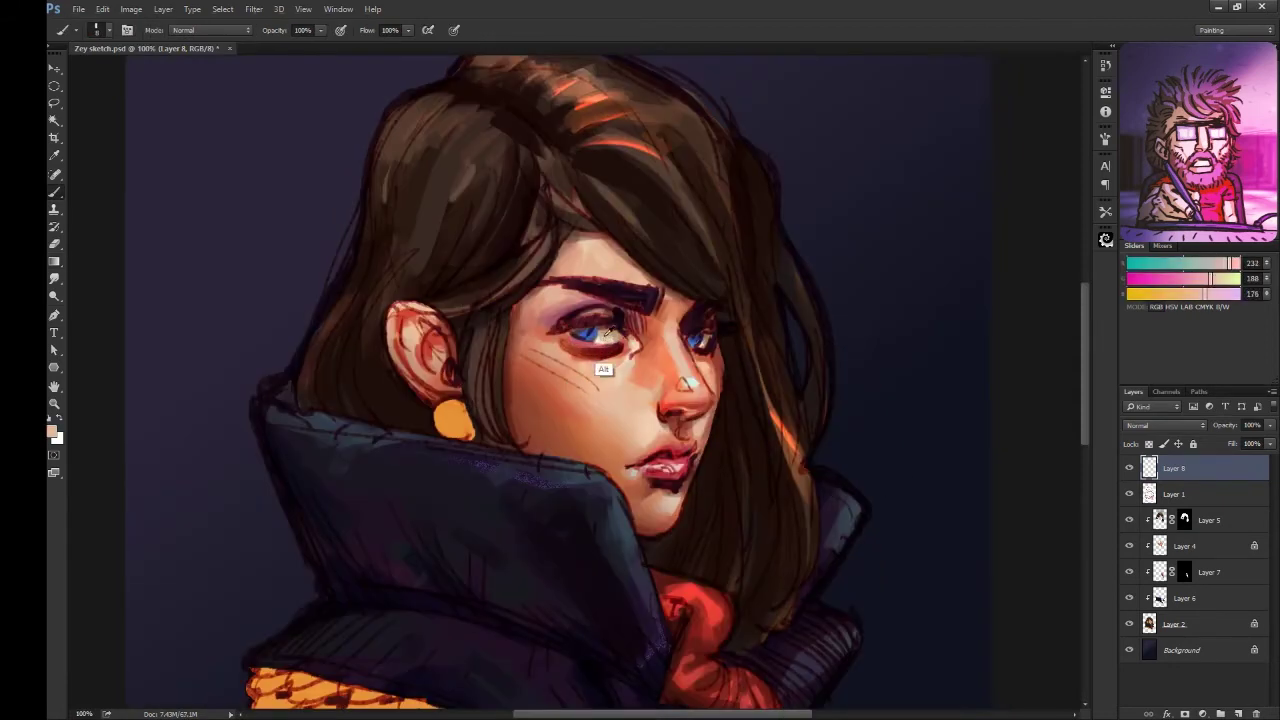
left_click(608, 334, "alt")
left_click(585, 333, "alt")
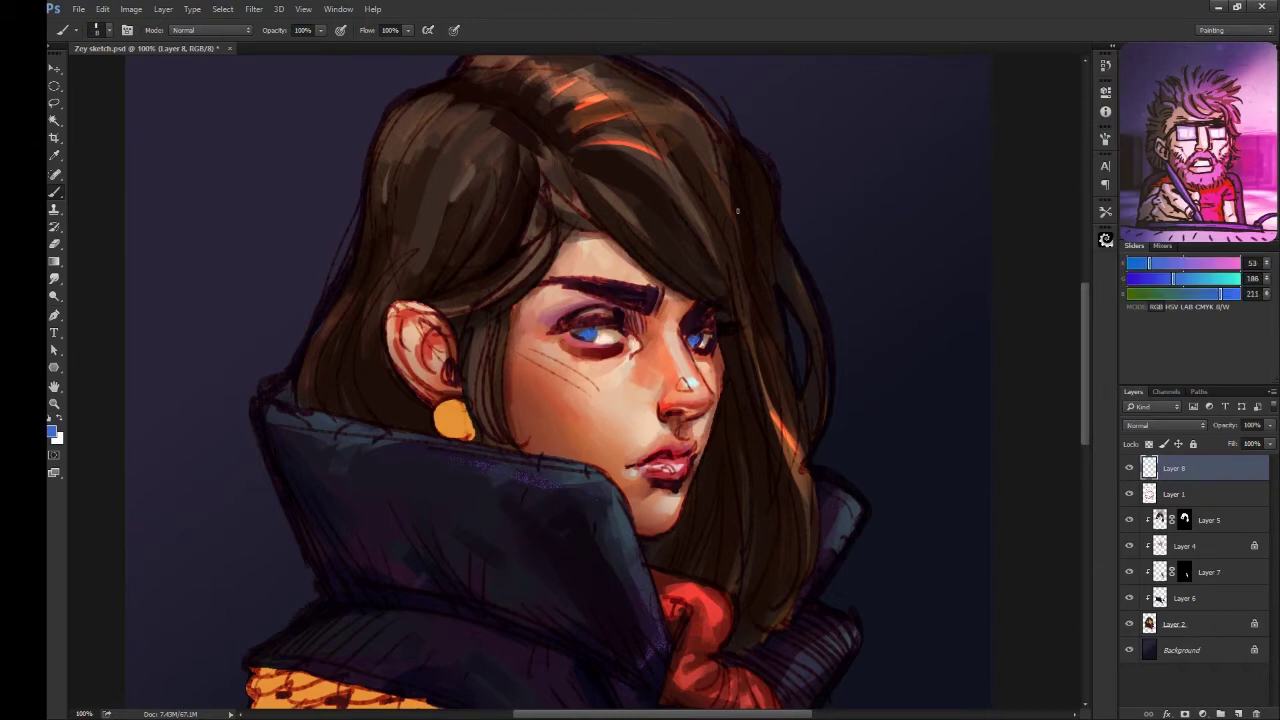
left_click(608, 326, "alt")
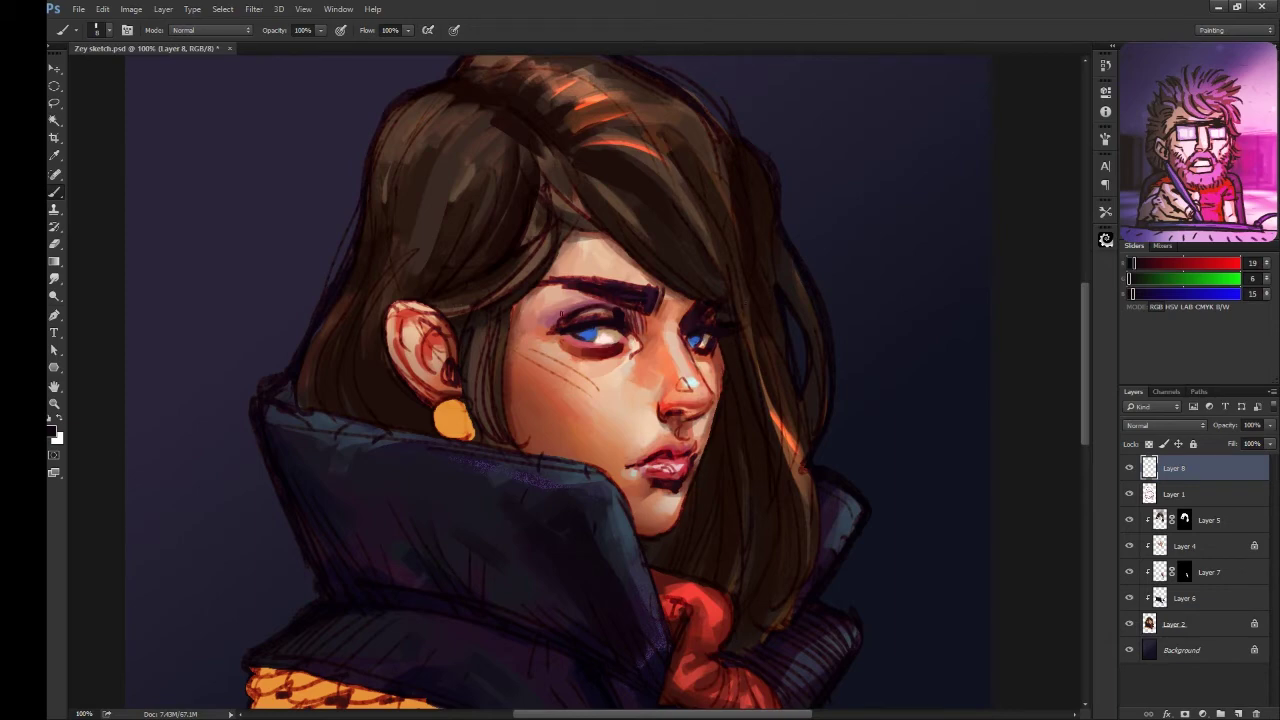
left_click(681, 279, "alt")
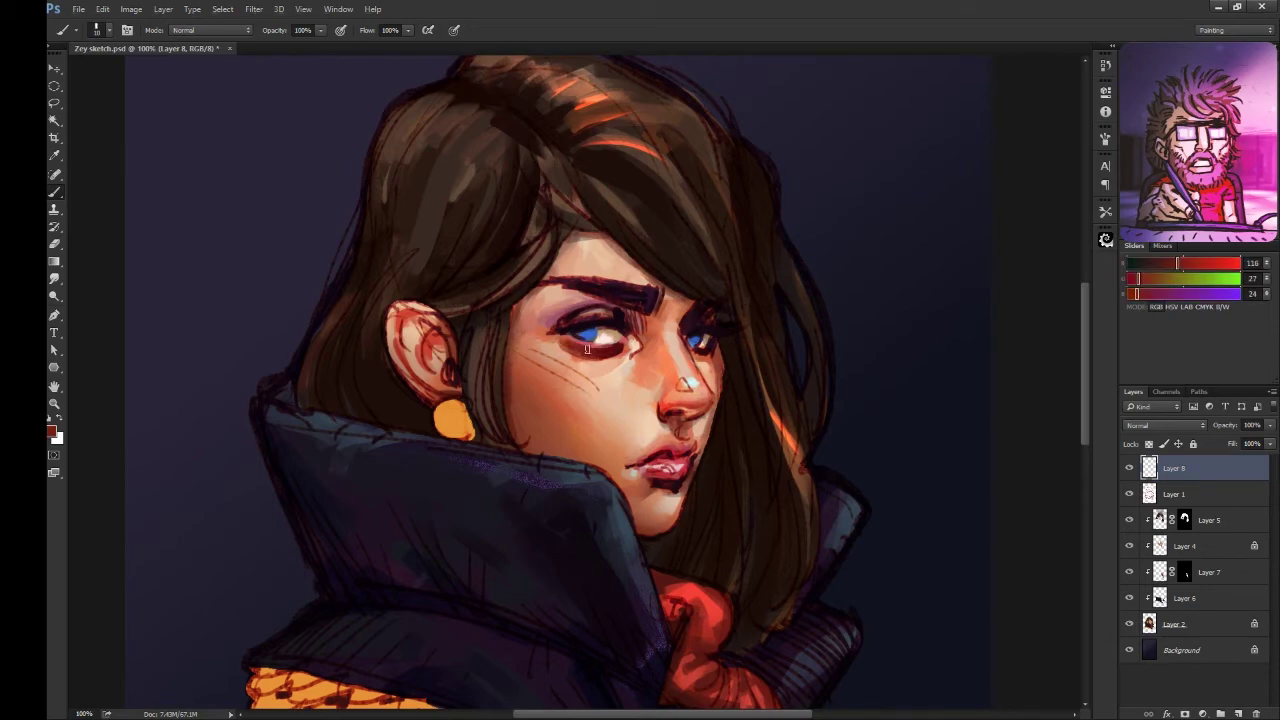
left_click(636, 336, "alt")
left_click(616, 352, "alt")
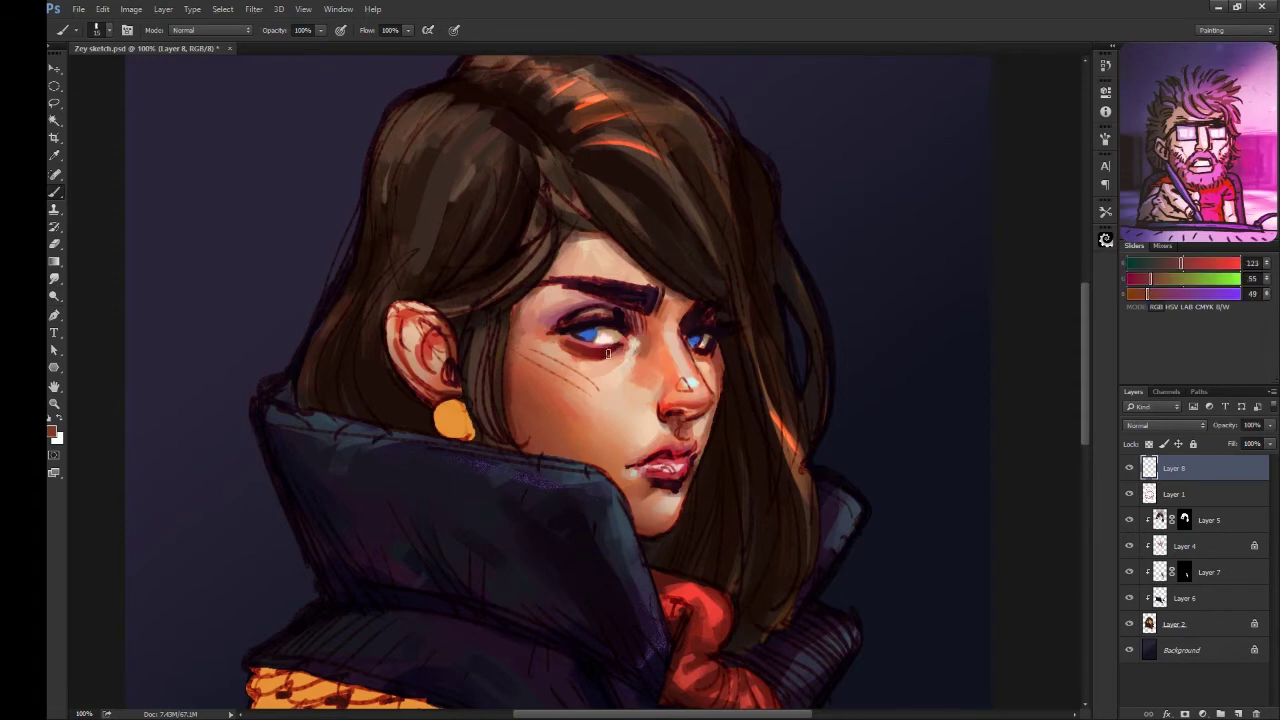
left_click(586, 331, "alt")
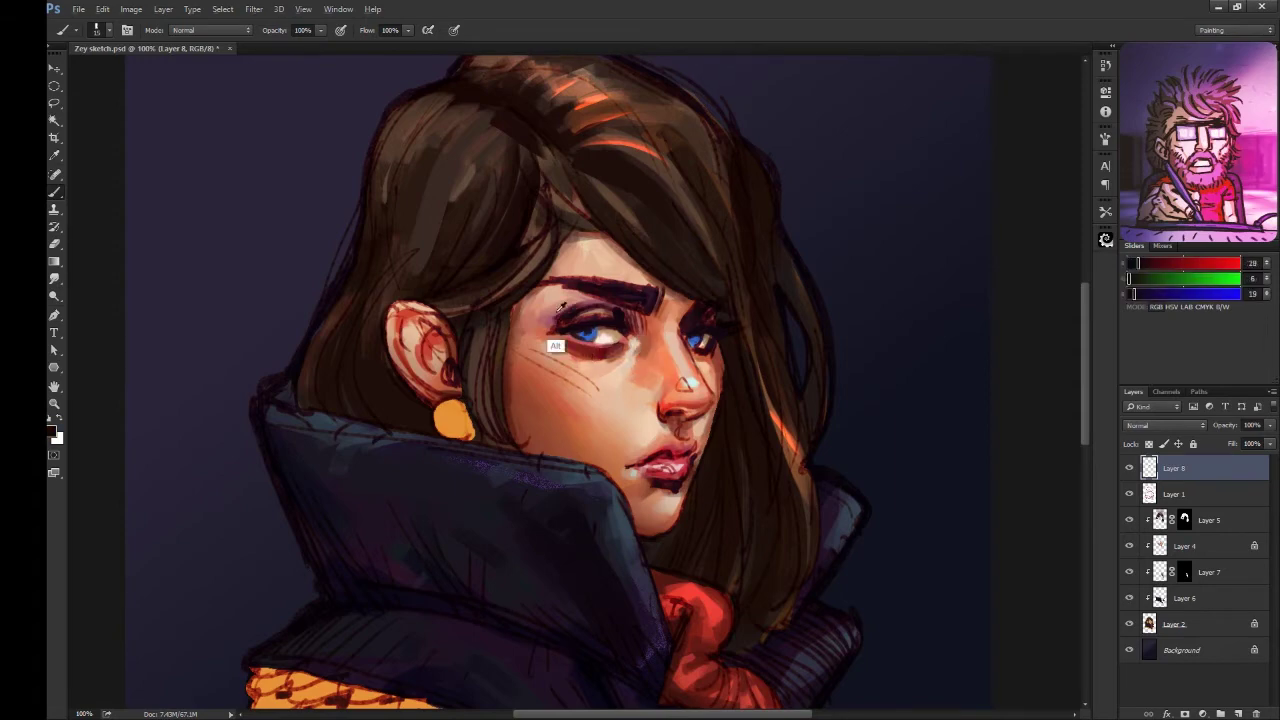
left_click(581, 277, "alt")
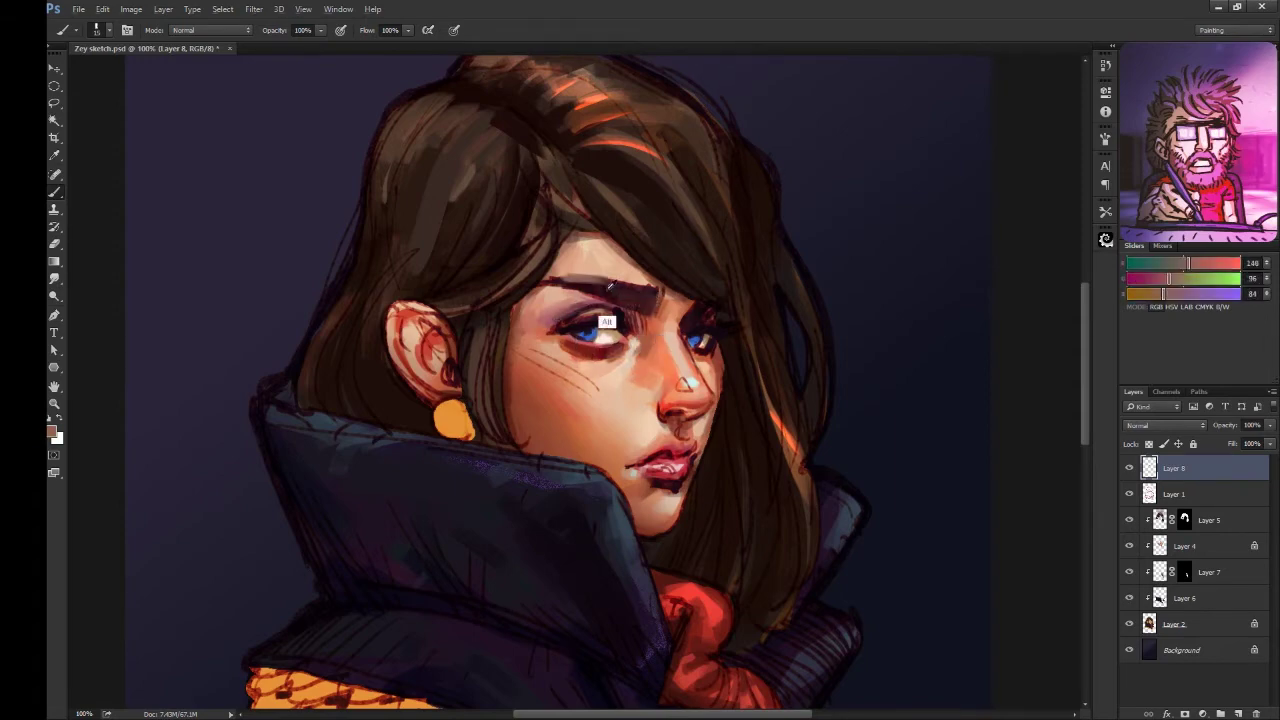
Step: Blend nose, nose-tip and cheek skin with freshly sampled red-orange and skin tones
left_click(669, 364, "alt")
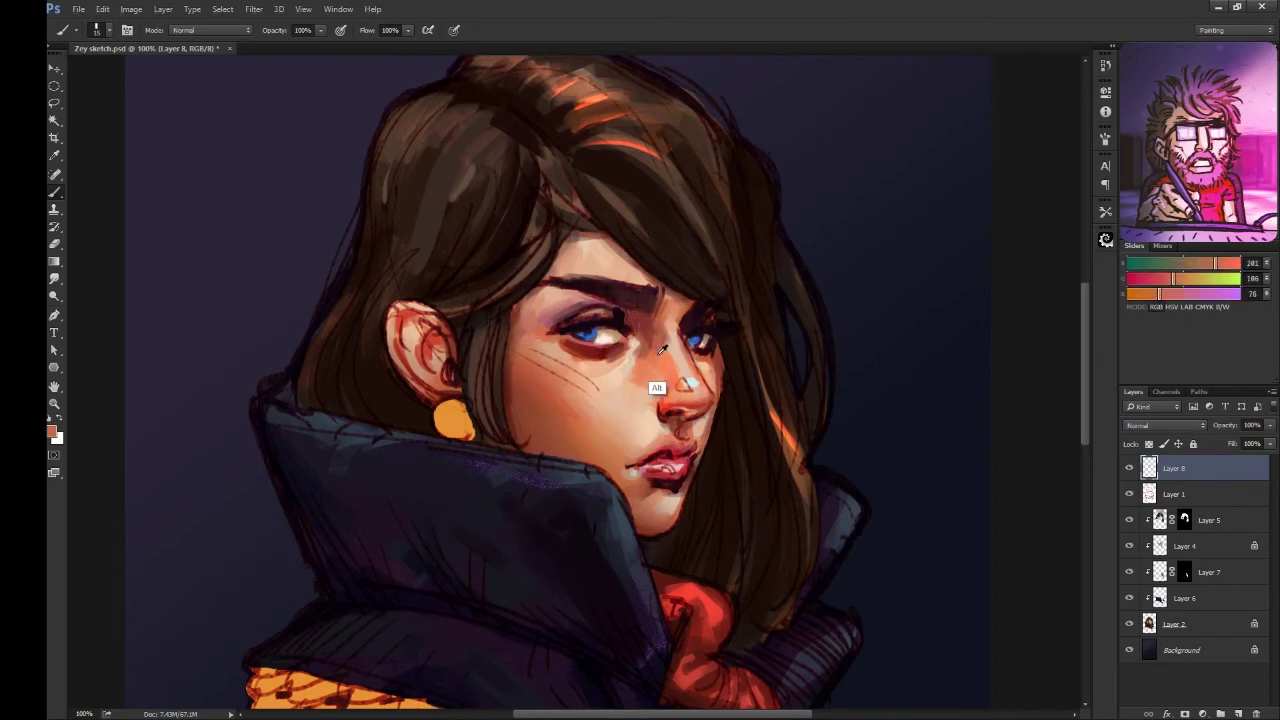
left_click(846, 157, "alt")
left_click(588, 304, "alt")
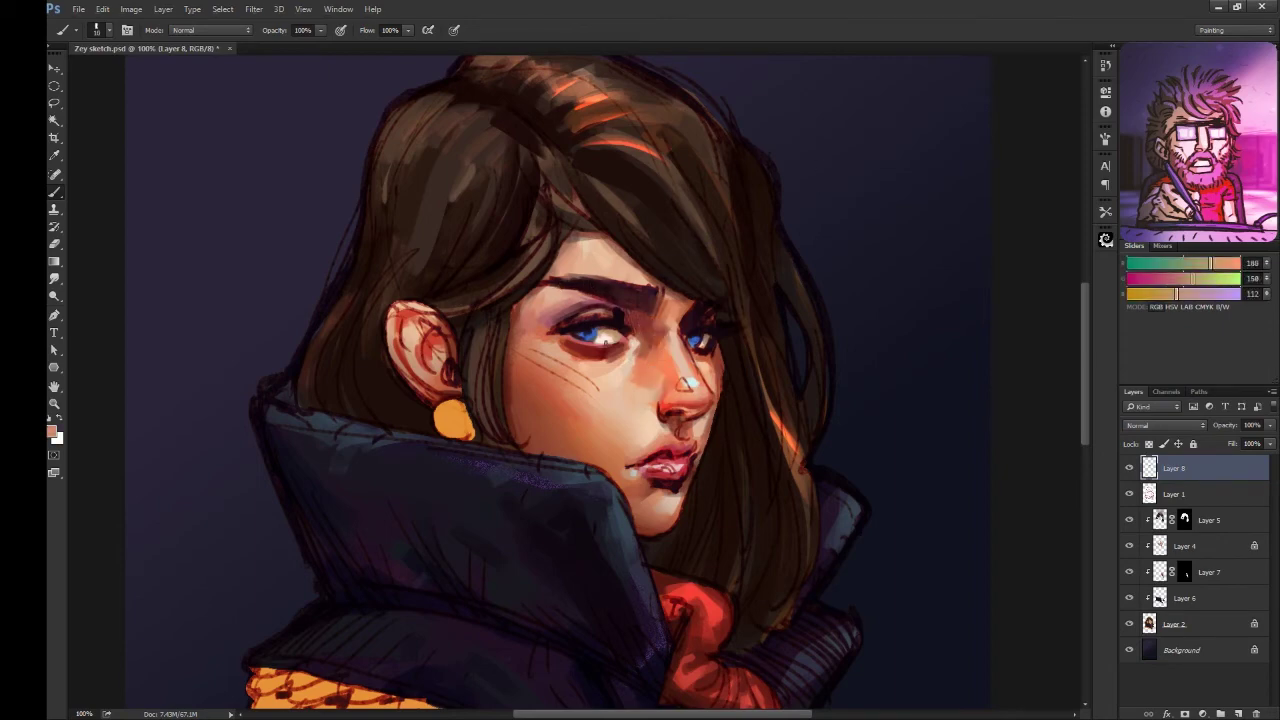
left_click(606, 340, "alt")
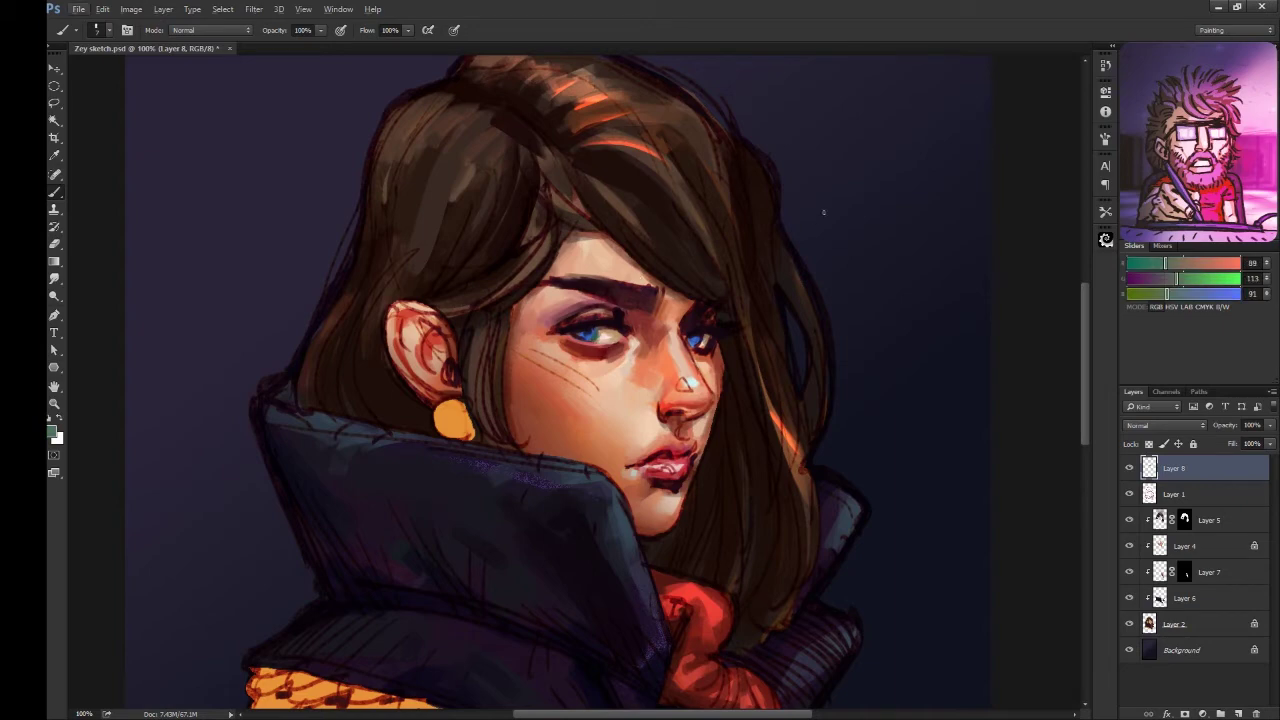
left_click(665, 413, "alt")
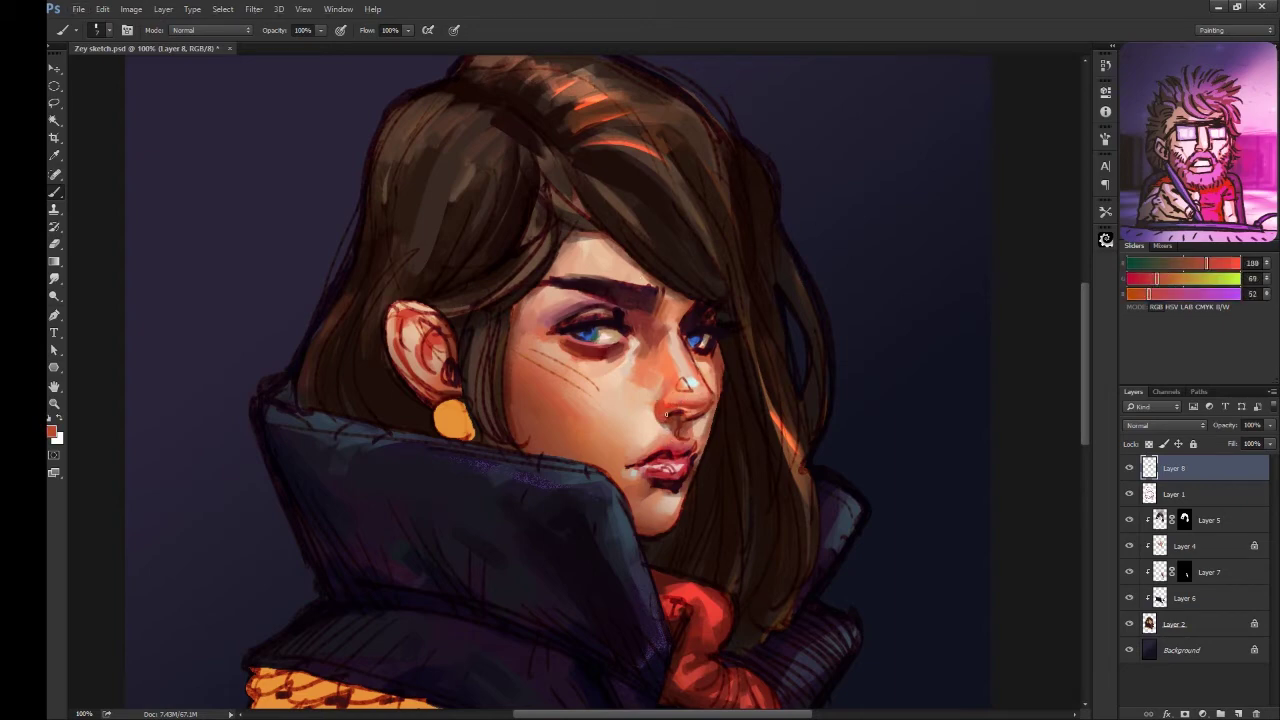
left_click(577, 366, "alt")
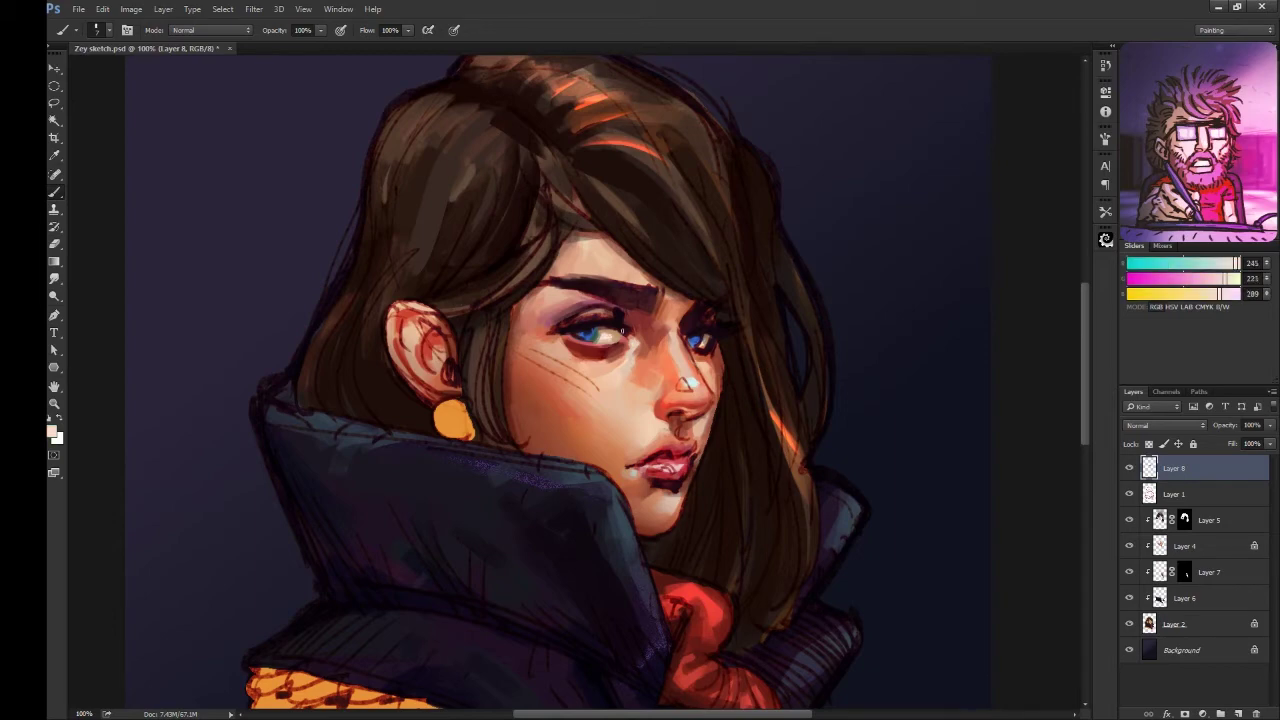
left_click(640, 335, "alt")
left_click(675, 345, "alt")
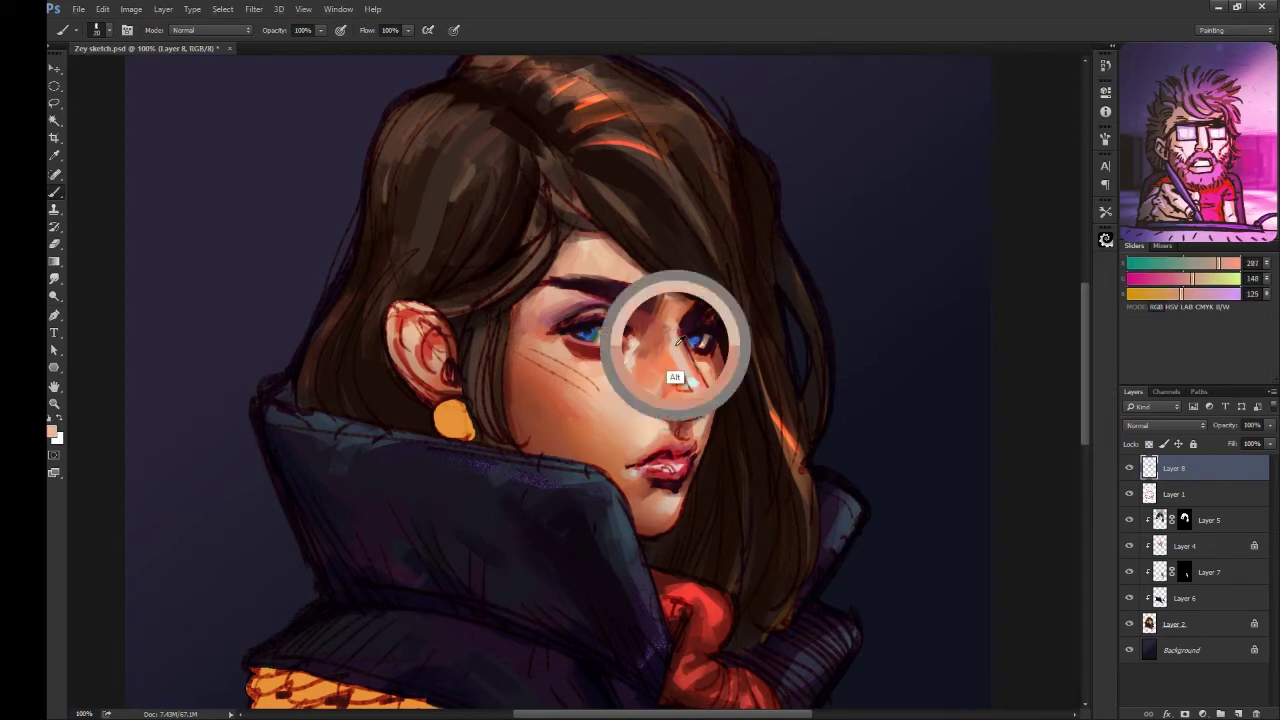
left_click(676, 296, "alt")
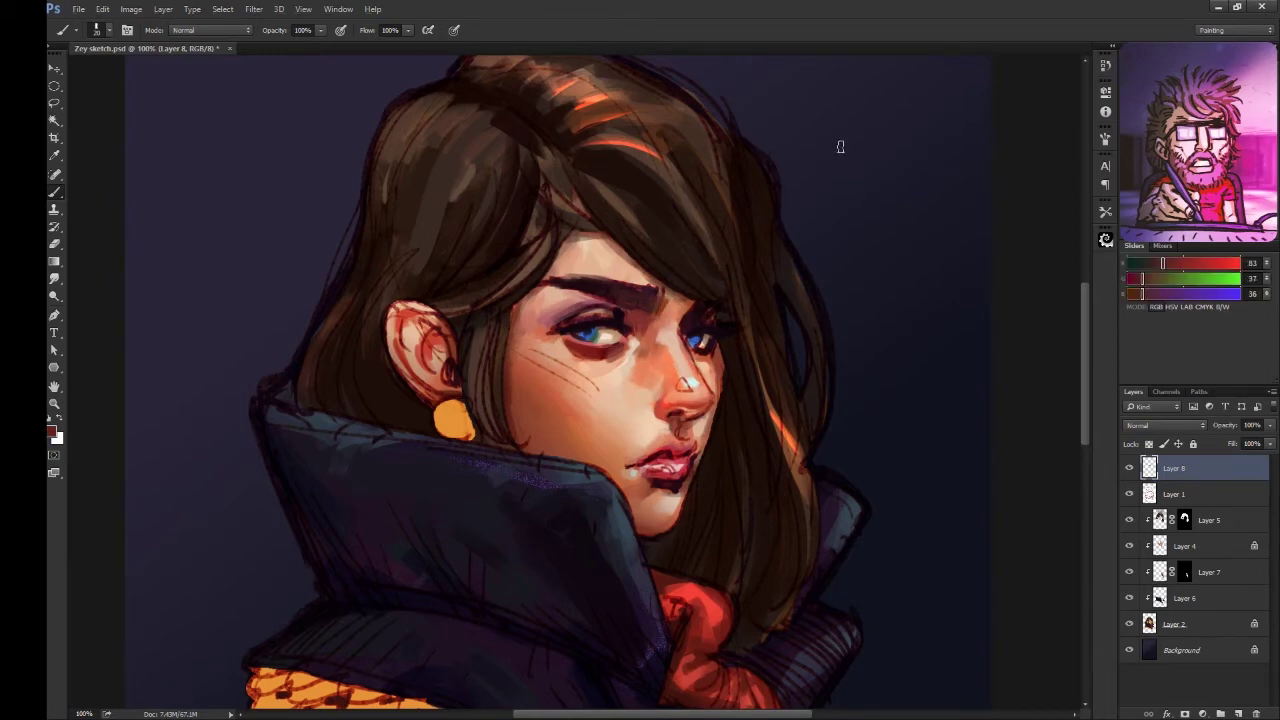
Step: Blend light cheek tones and darker shading beside the right eye and nose
left_click(550, 282, "alt")
left_click(550, 285, "alt")
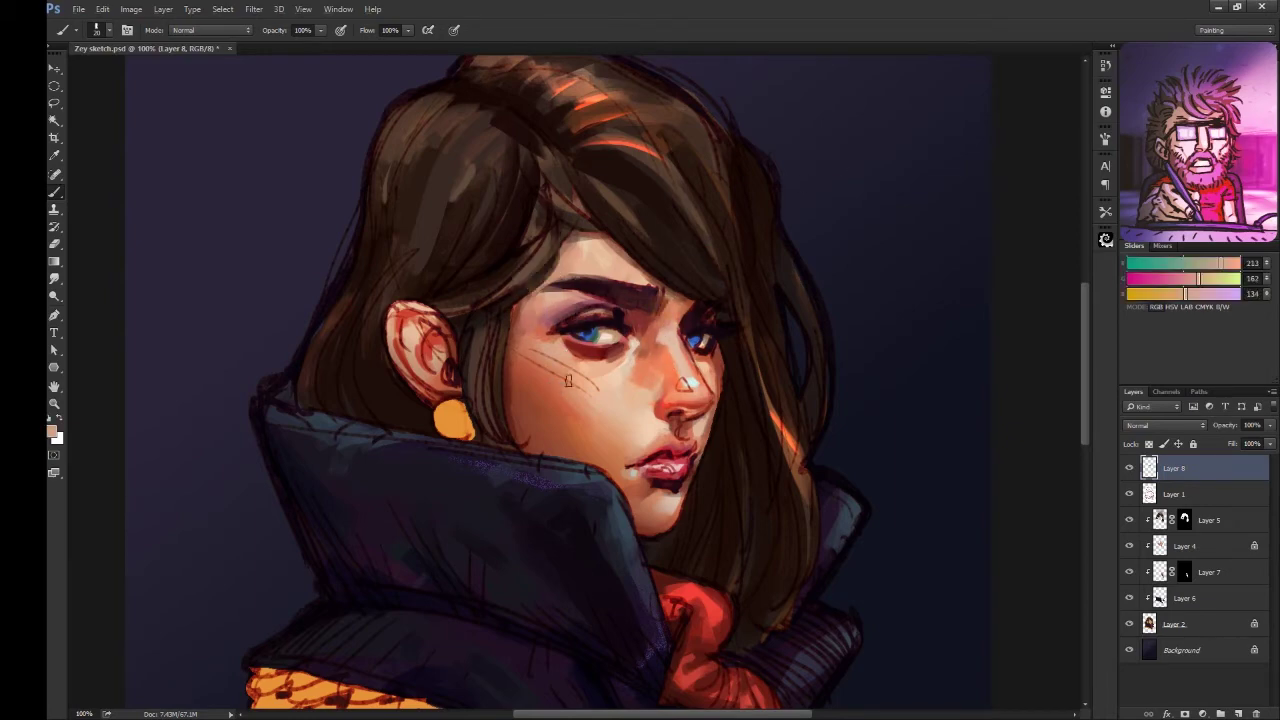
left_click(688, 388, "alt")
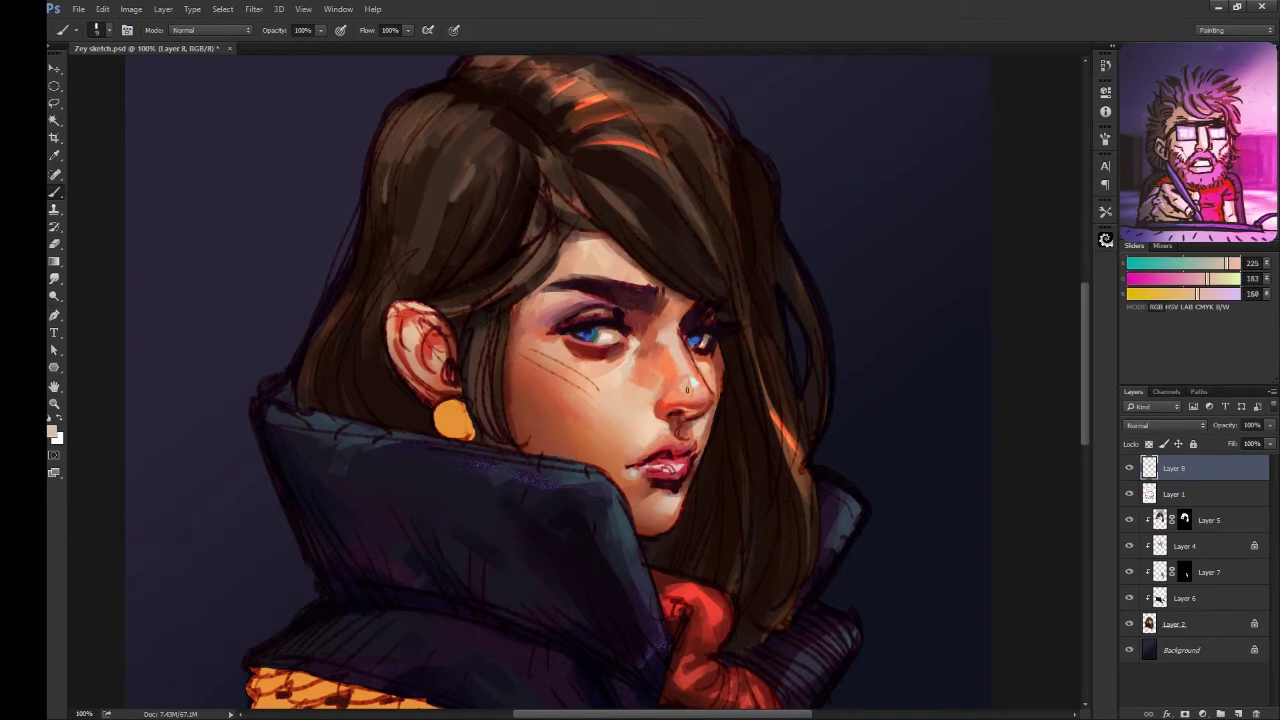
left_click(683, 388, "alt")
left_click(711, 344, "alt")
left_click(711, 344, "alt")
left_click(711, 345, "alt")
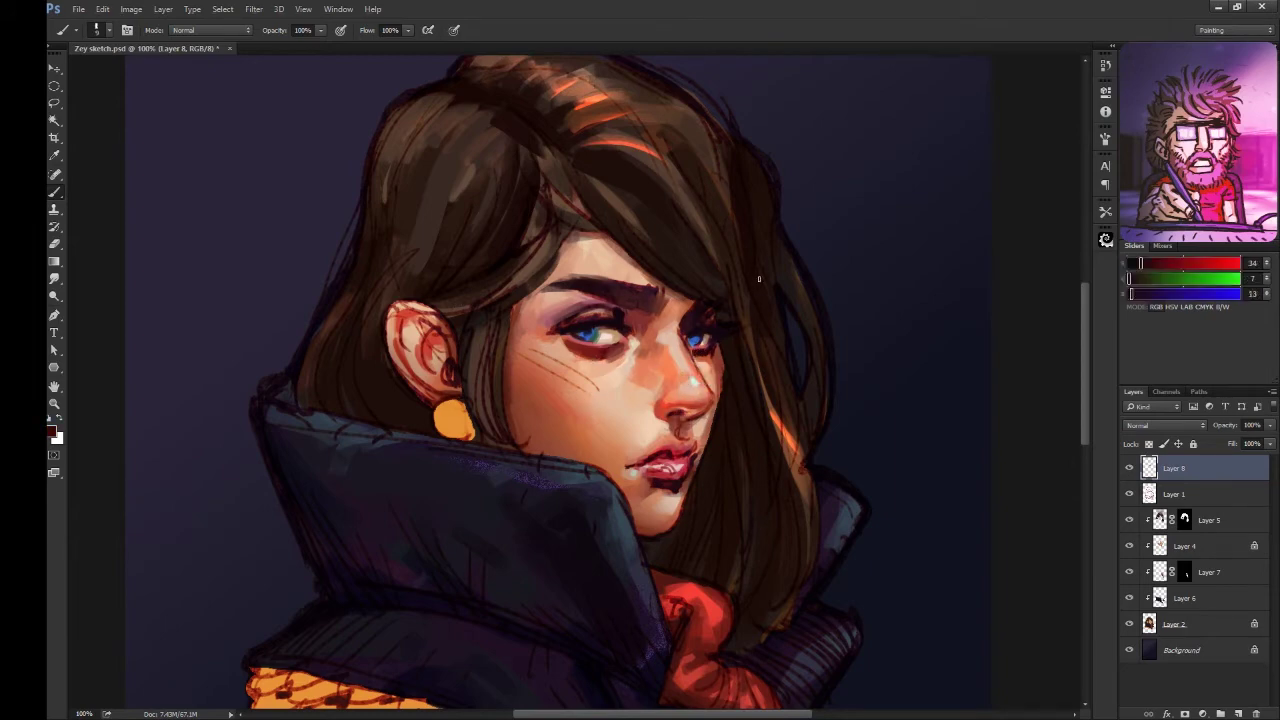
left_click(711, 386, "alt")
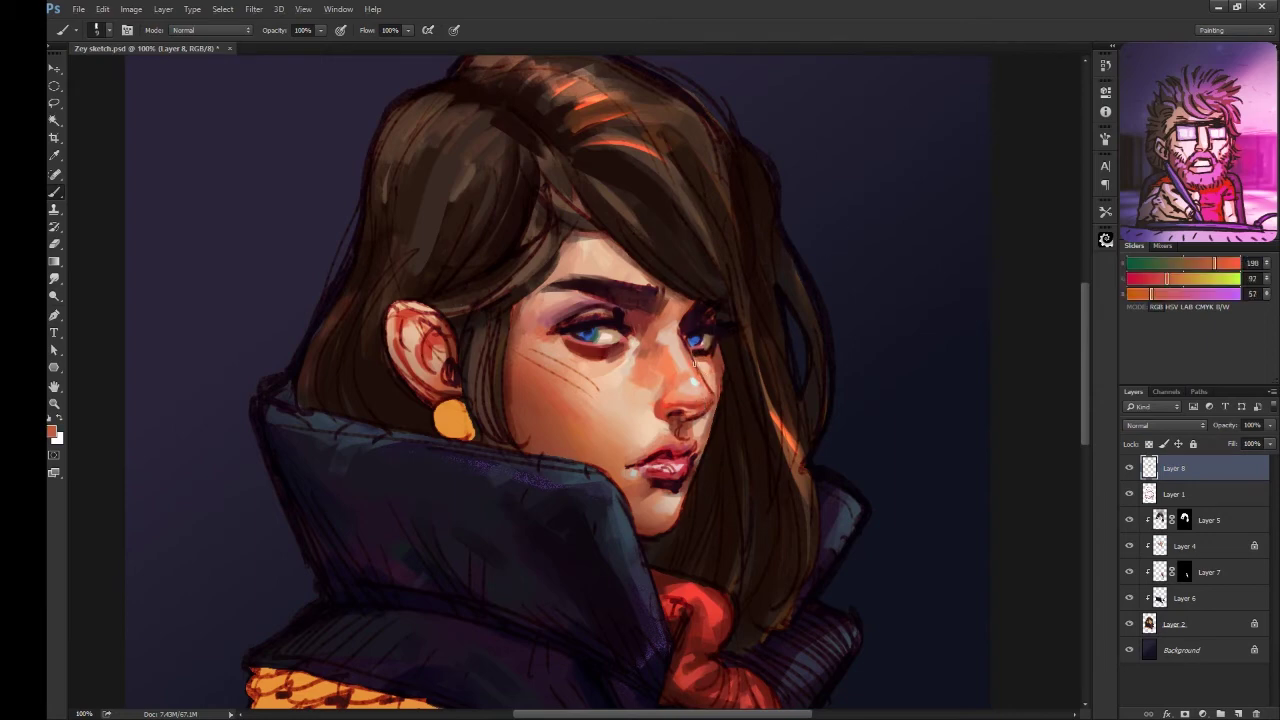
left_click(706, 366, "alt")
Step: Smooth the skin around the nose with pinker, muted, dark red and mid tones
left_click(690, 356, "alt")
left_click(714, 384, "alt")
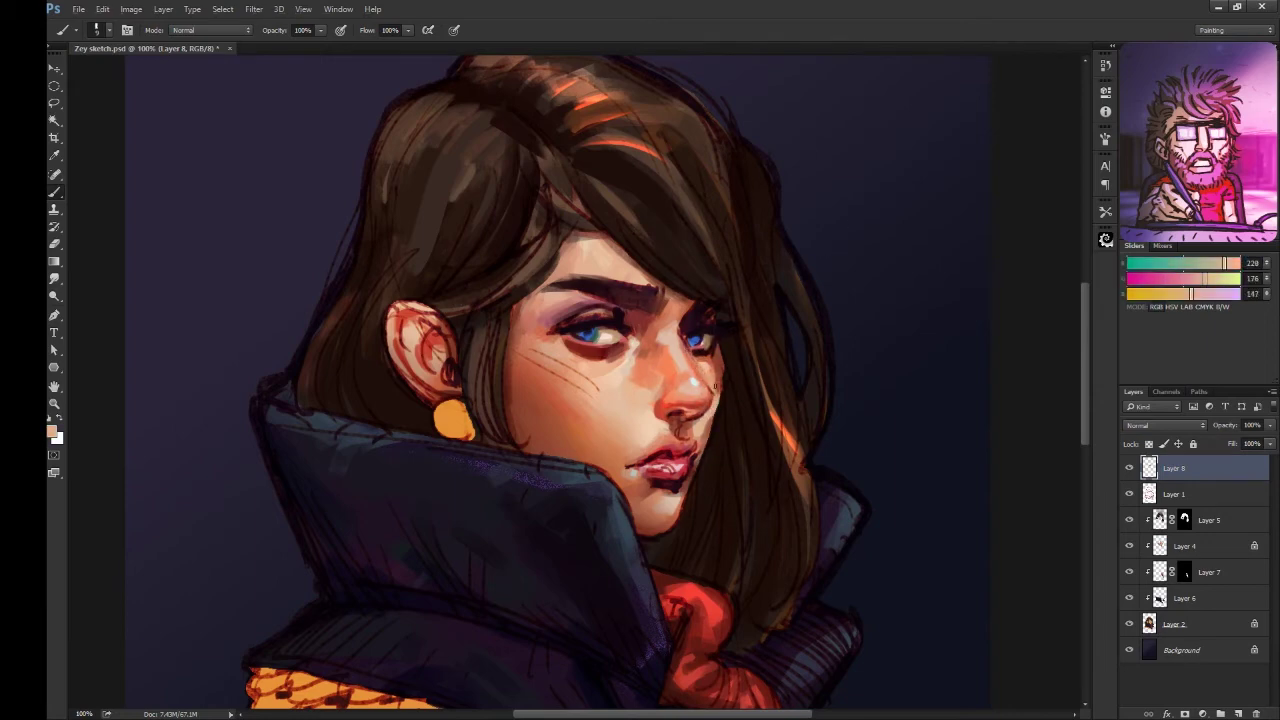
left_click(720, 378, "alt")
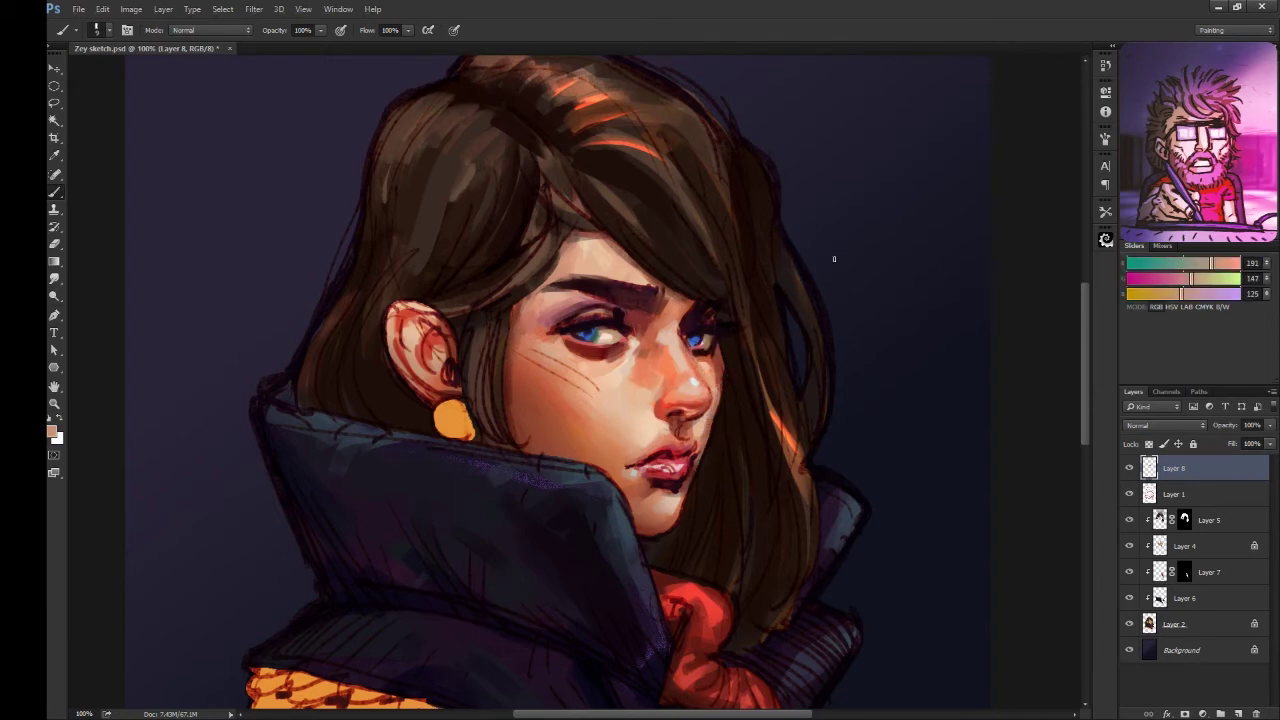
left_click(679, 413, "alt")
left_click(686, 443, "alt")
left_click(677, 409, "alt")
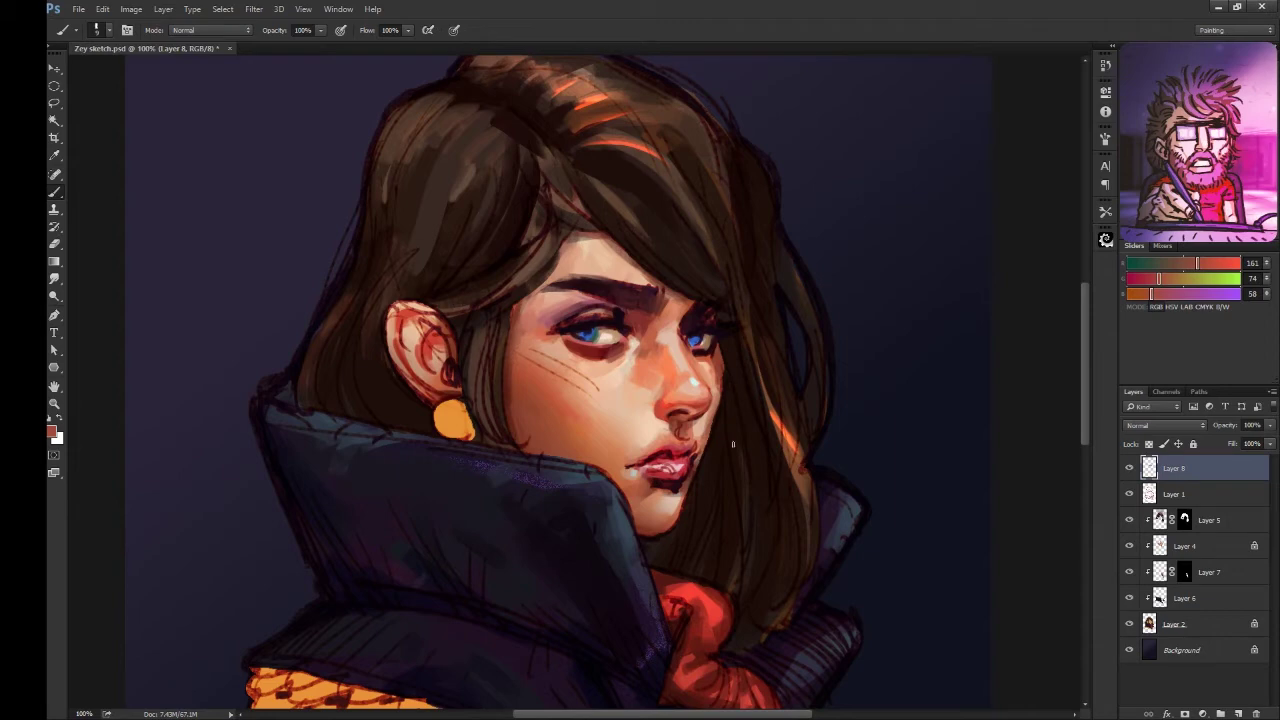
left_click(652, 442, "alt")
left_click(694, 435, "alt")
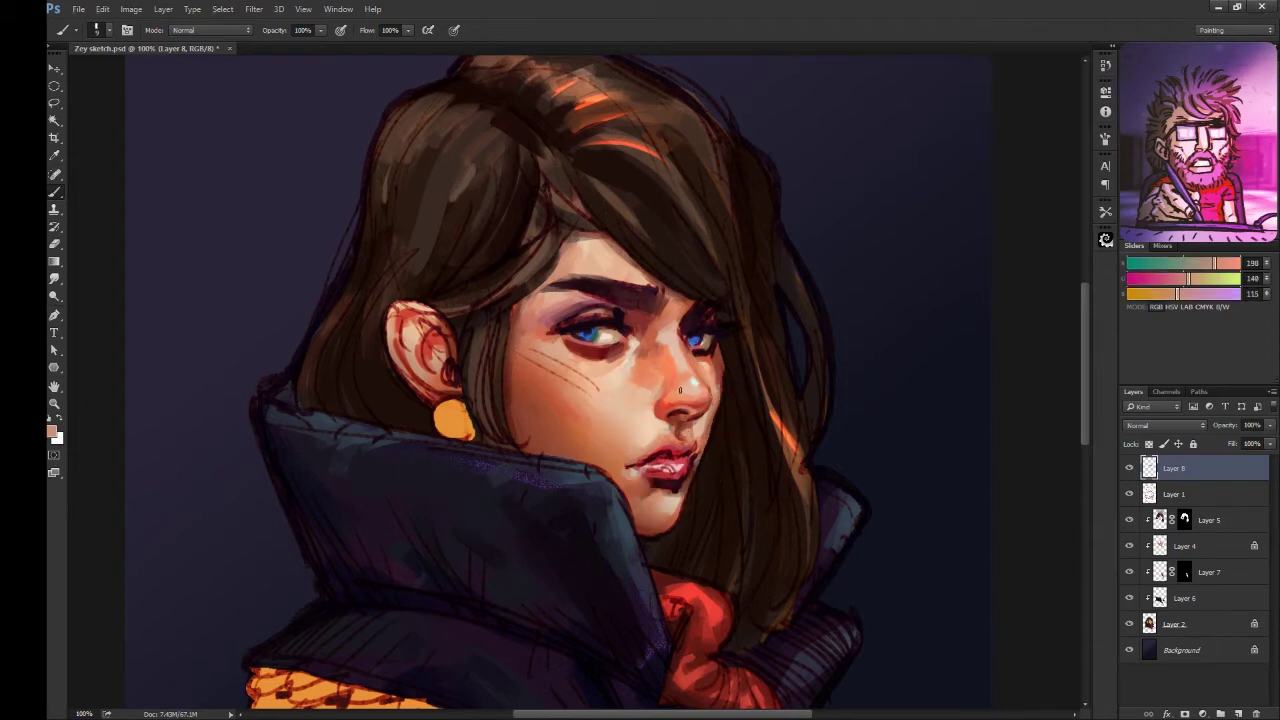
left_click(674, 428, "alt")
Step: Refine the lips with dark red lip line and pinks, blending mouth and chin skin
left_click(654, 454, "alt")
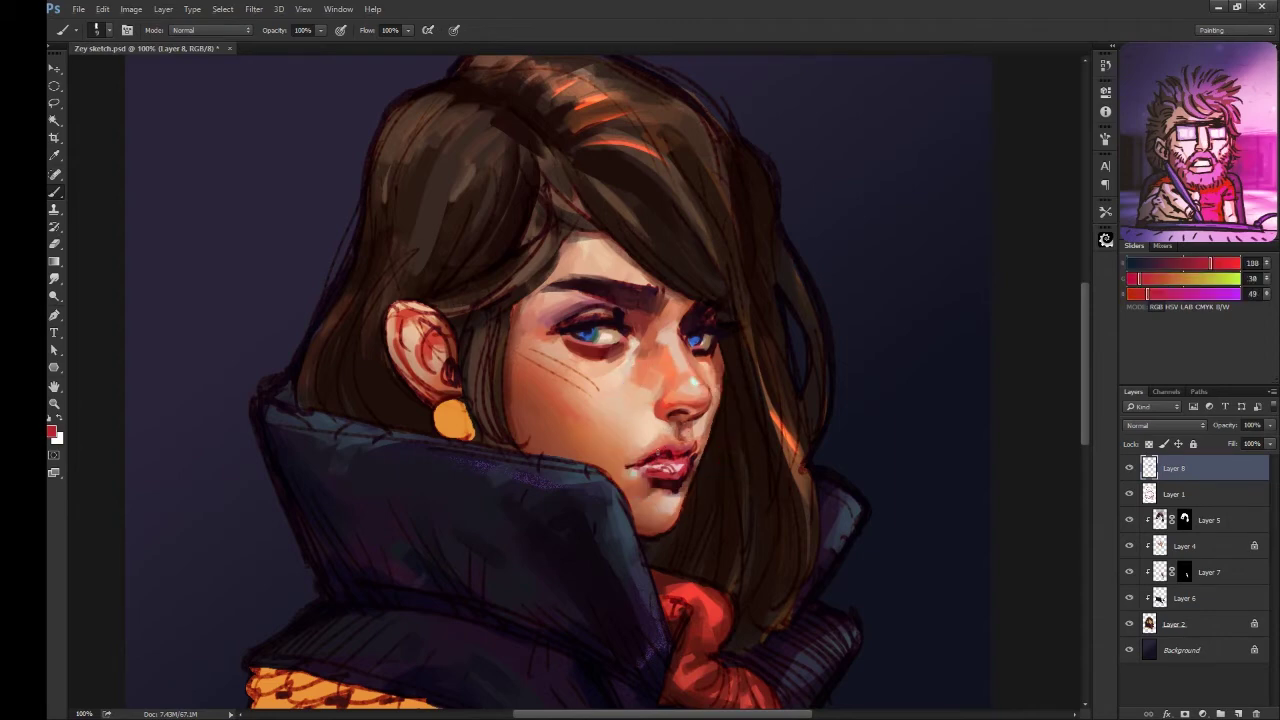
left_click(677, 466, "alt")
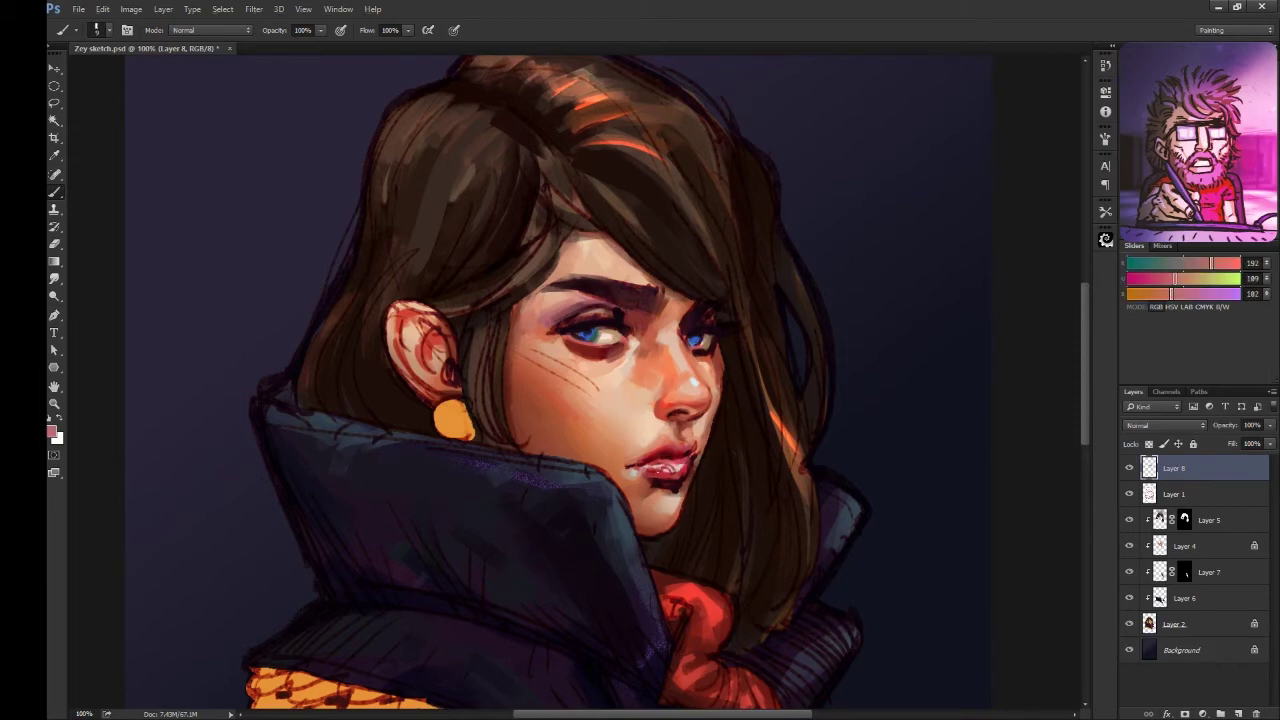
left_click(673, 463, "alt")
left_click(675, 500, "alt")
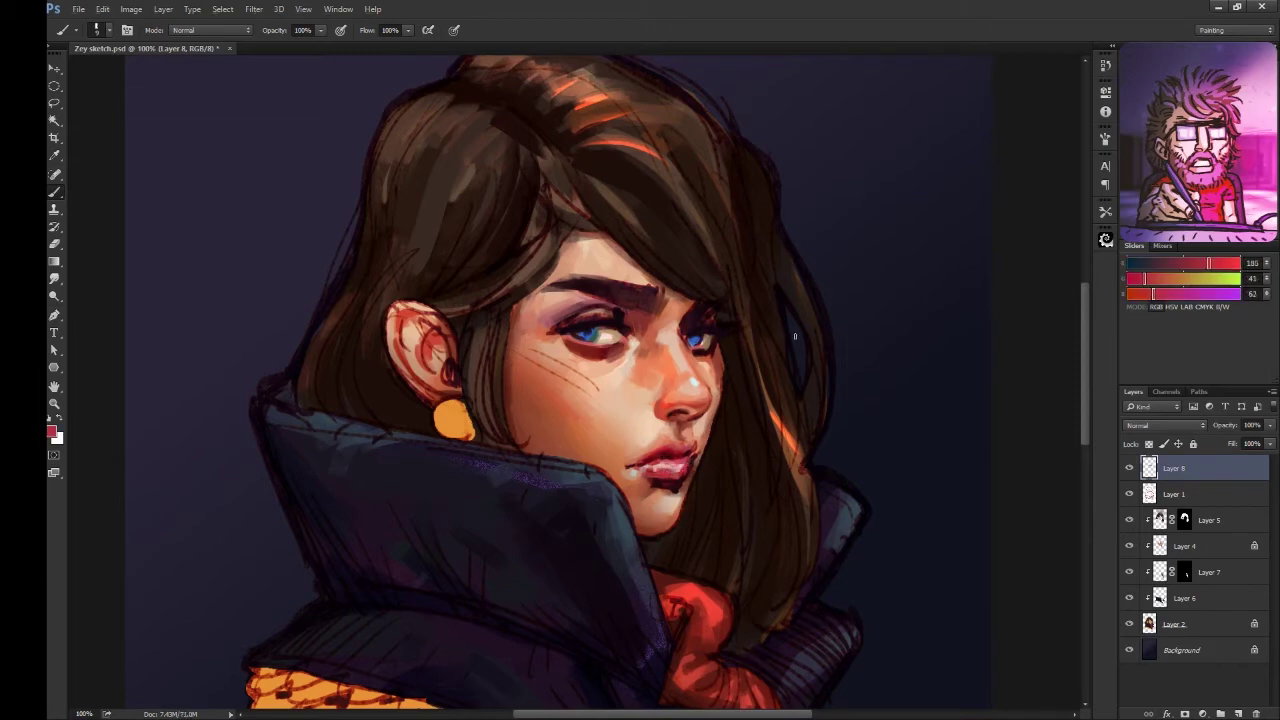
left_click(660, 500, "alt")
left_click(629, 465, "alt")
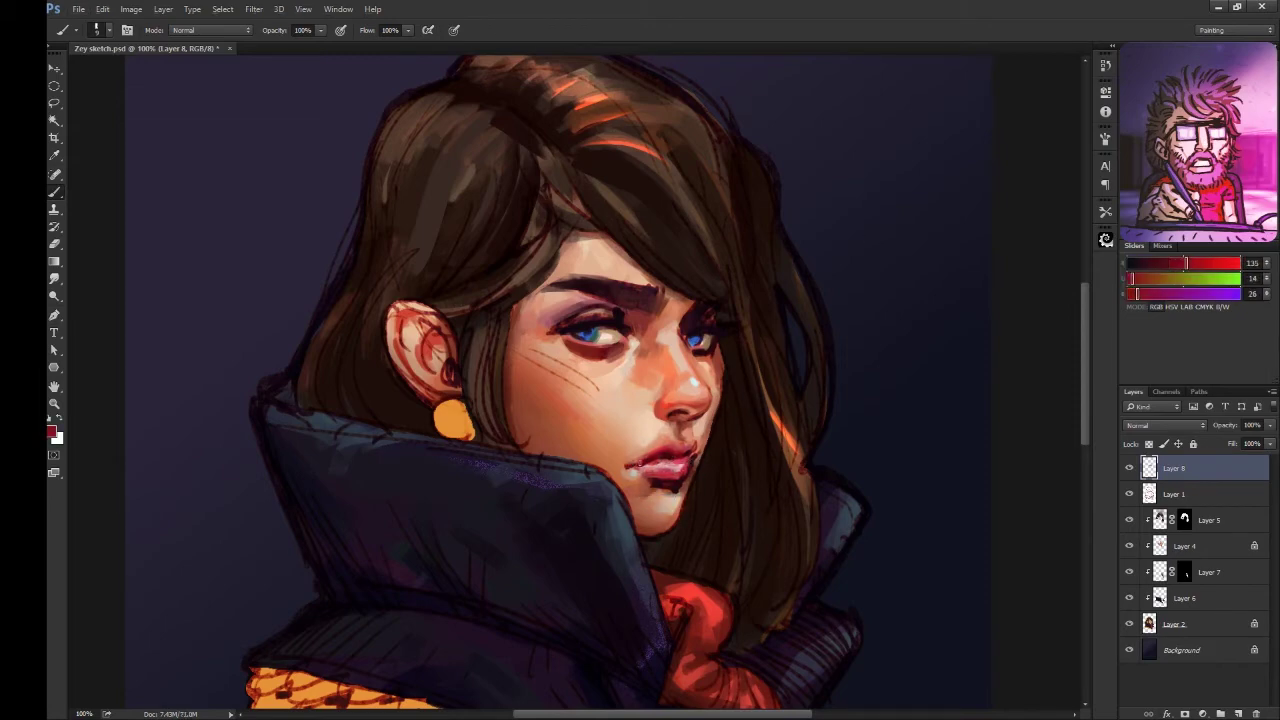
left_click(692, 484, "alt")
left_click(697, 446, "alt")
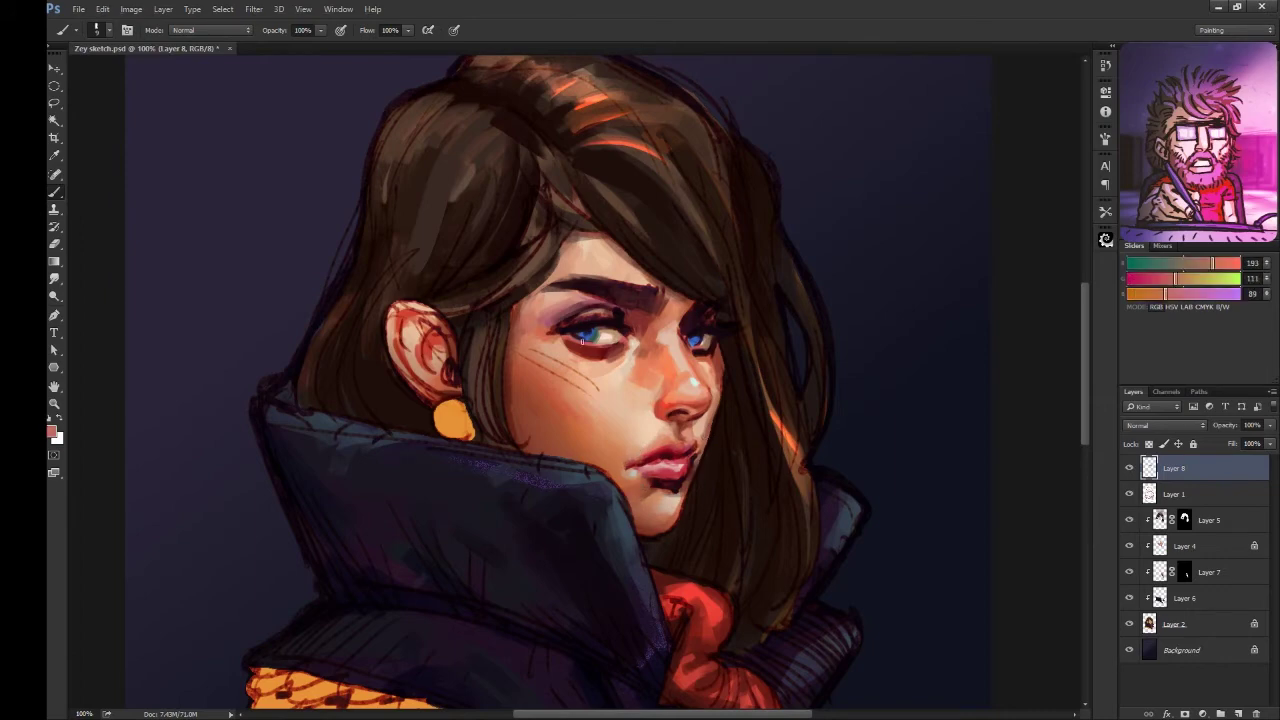
Step: Add orange and pink nose highlights, eyelash black, iris blue and lip-line dark red
left_click(664, 382, "alt")
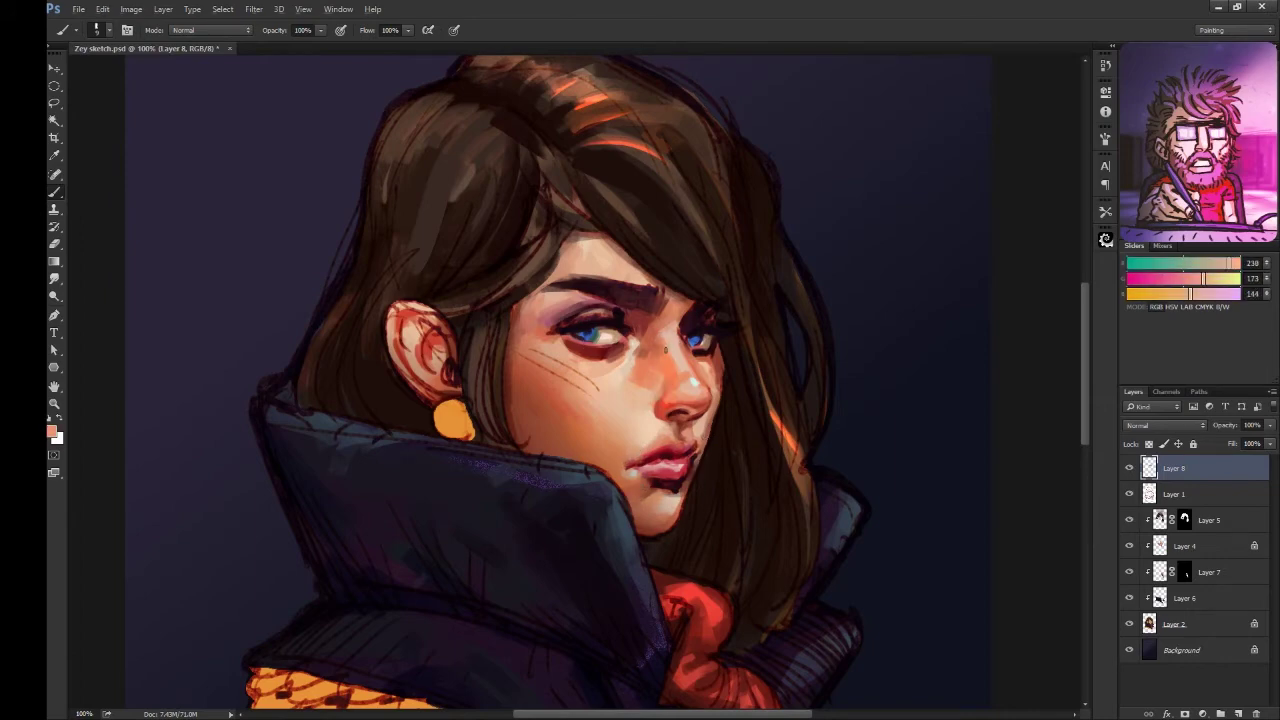
left_click(675, 364, "alt")
left_click(631, 363, "alt")
left_click(651, 448, "alt")
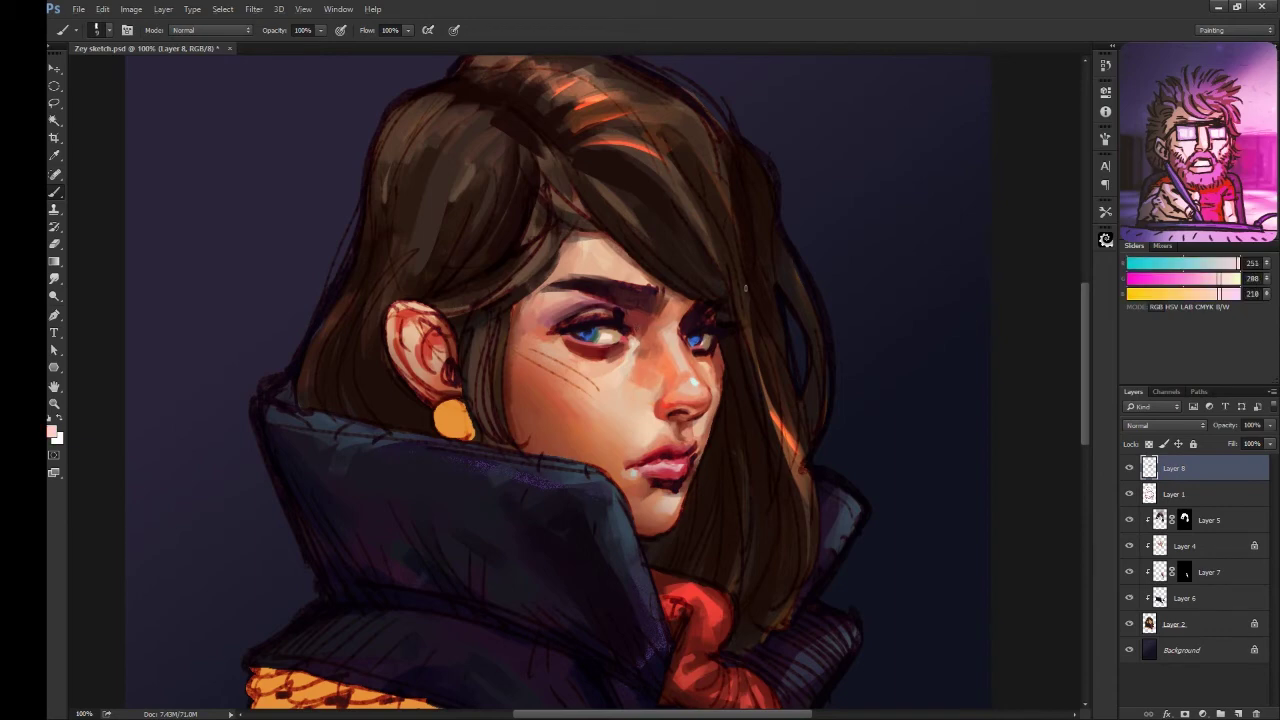
left_click(624, 366, "alt")
left_click(613, 320, "alt")
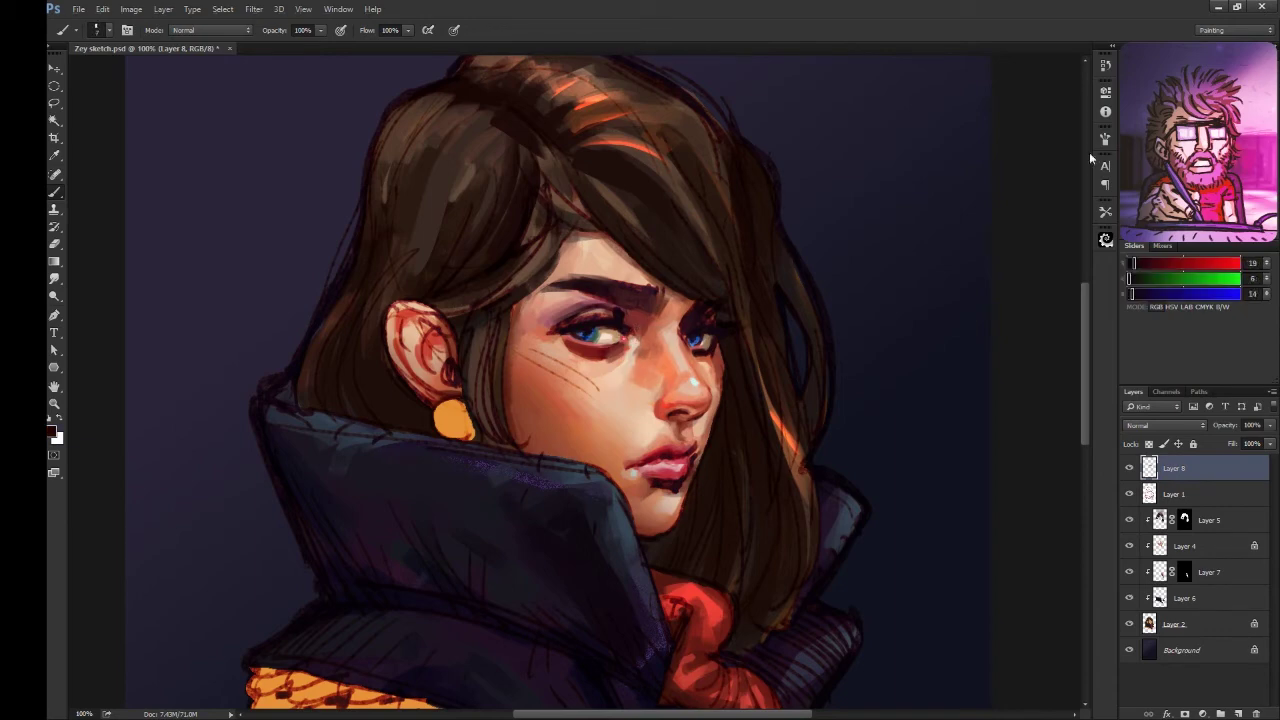
left_click(600, 336, "alt")
left_click(693, 343, "alt")
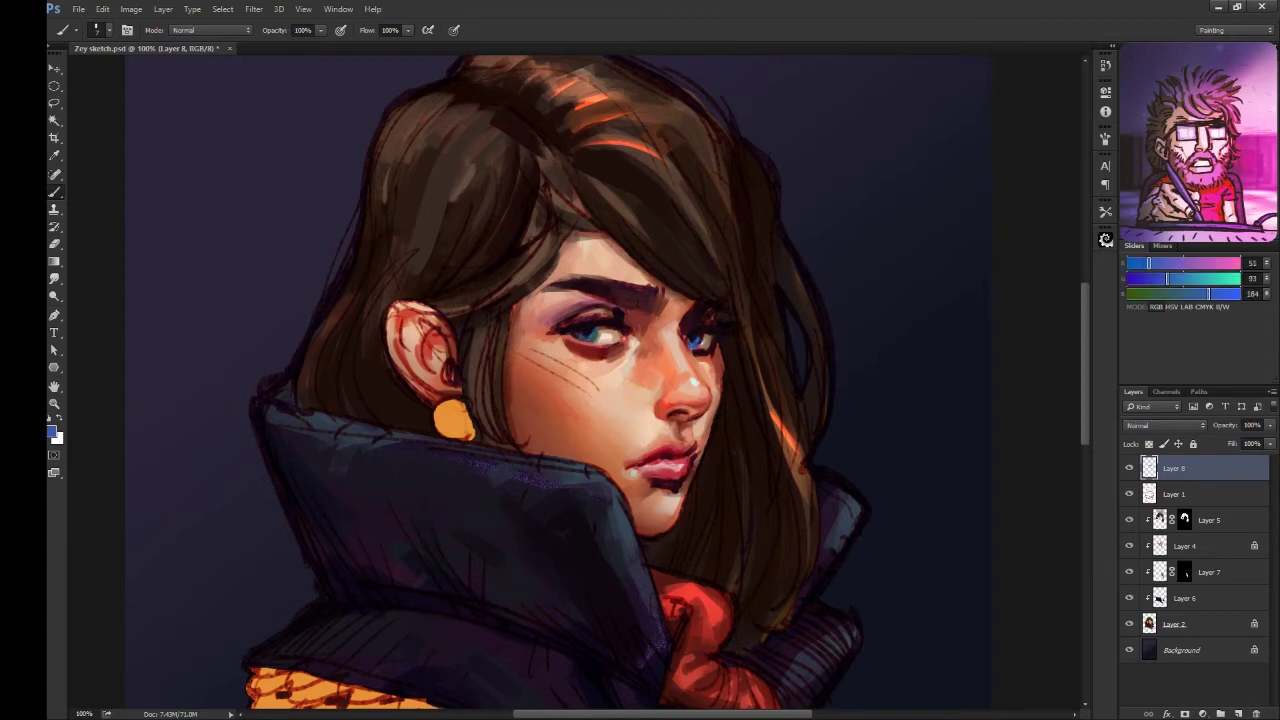
left_click(684, 456, "alt")
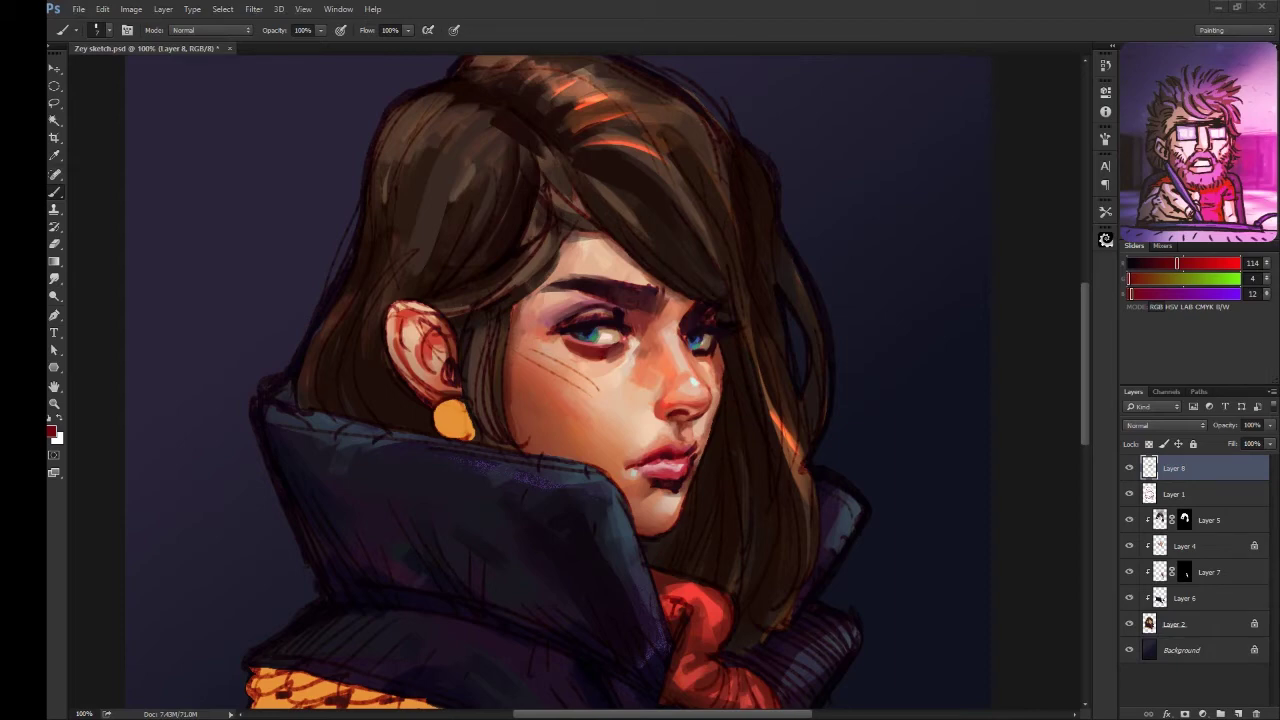
Step: Touch up chin skin tones and deepen the dark shading around the eyes
left_click_drag(600, 350, 584, 372)
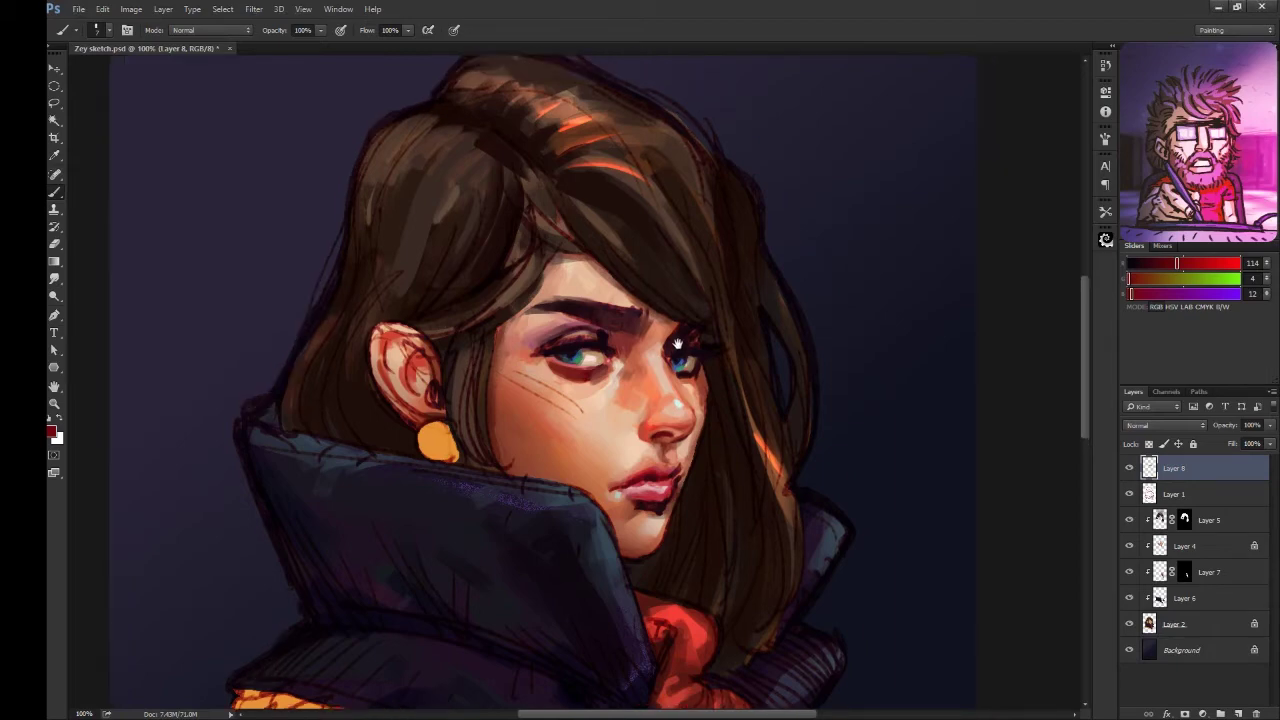
left_click(560, 420, "alt")
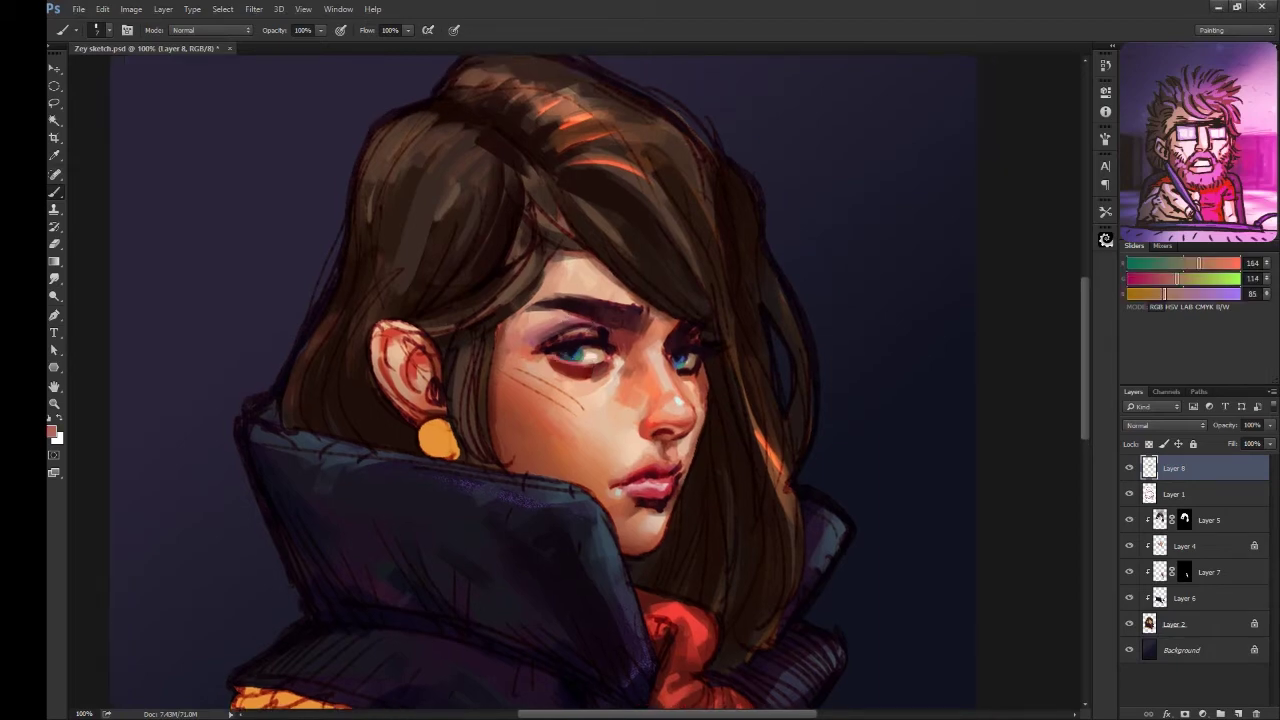
left_click(603, 337, "alt")
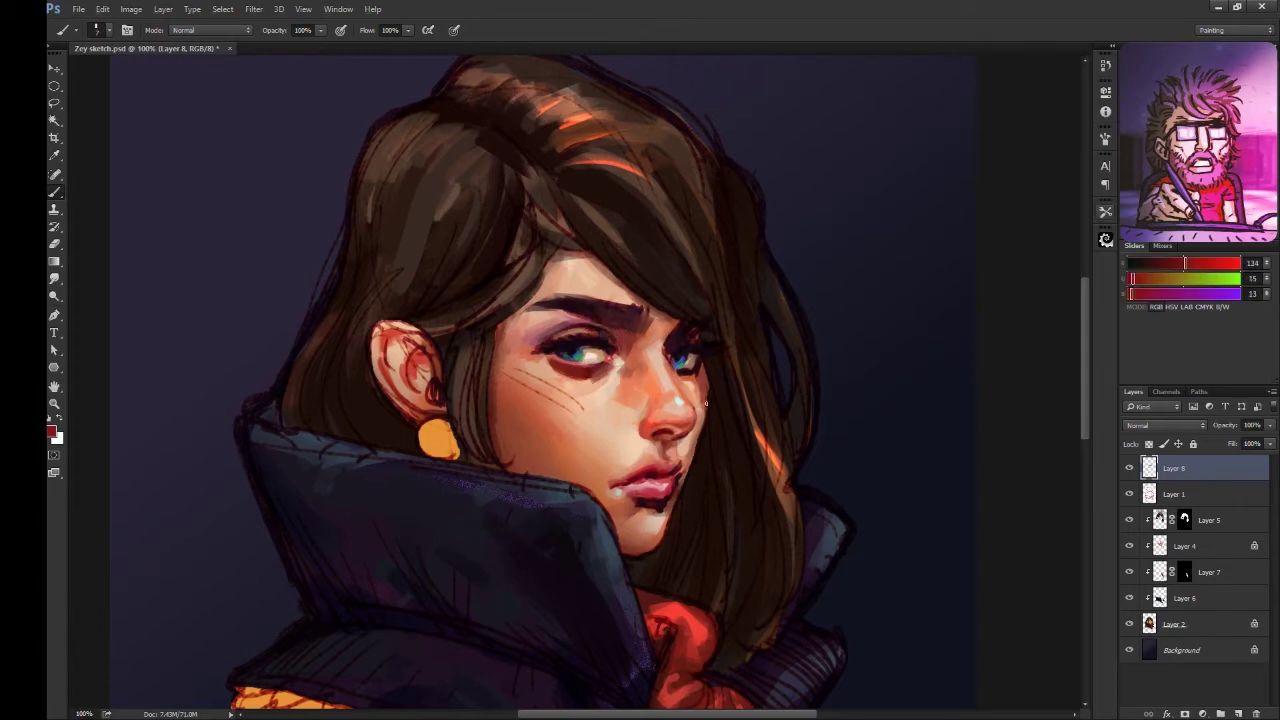
left_click_drag(649, 376, 645, 346)
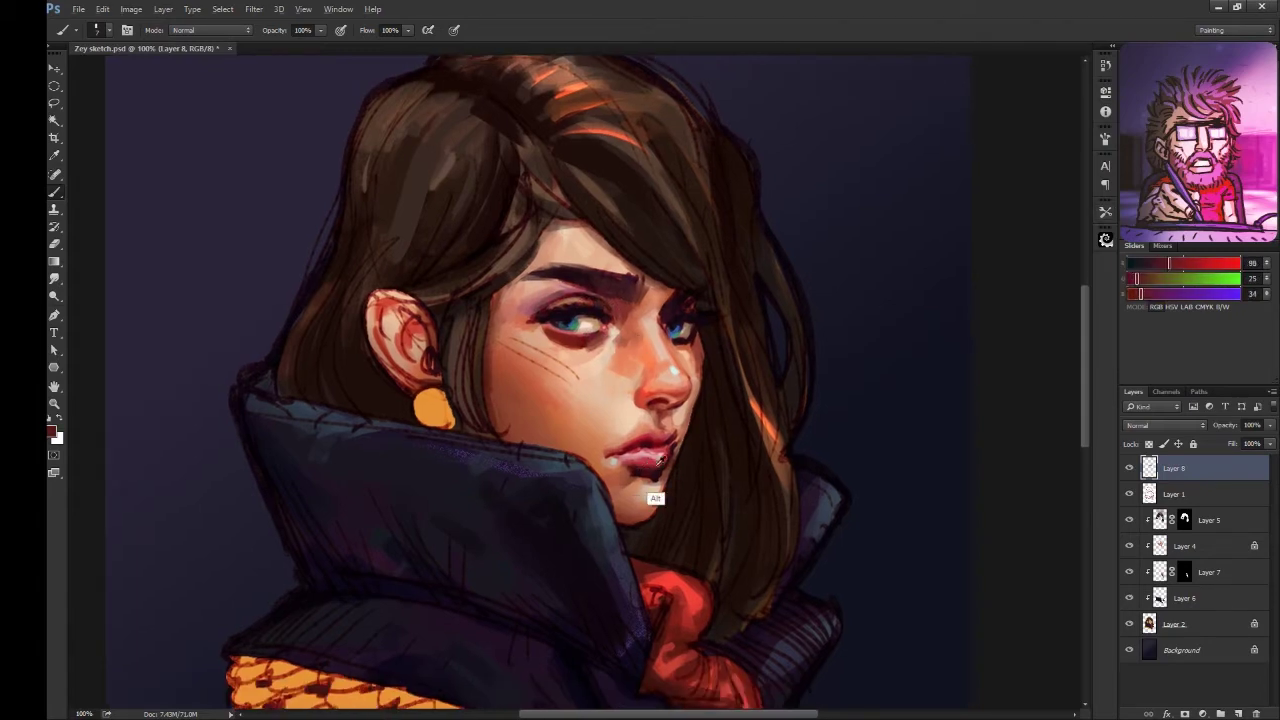
left_click(625, 477, "alt")
left_click(642, 488, "alt")
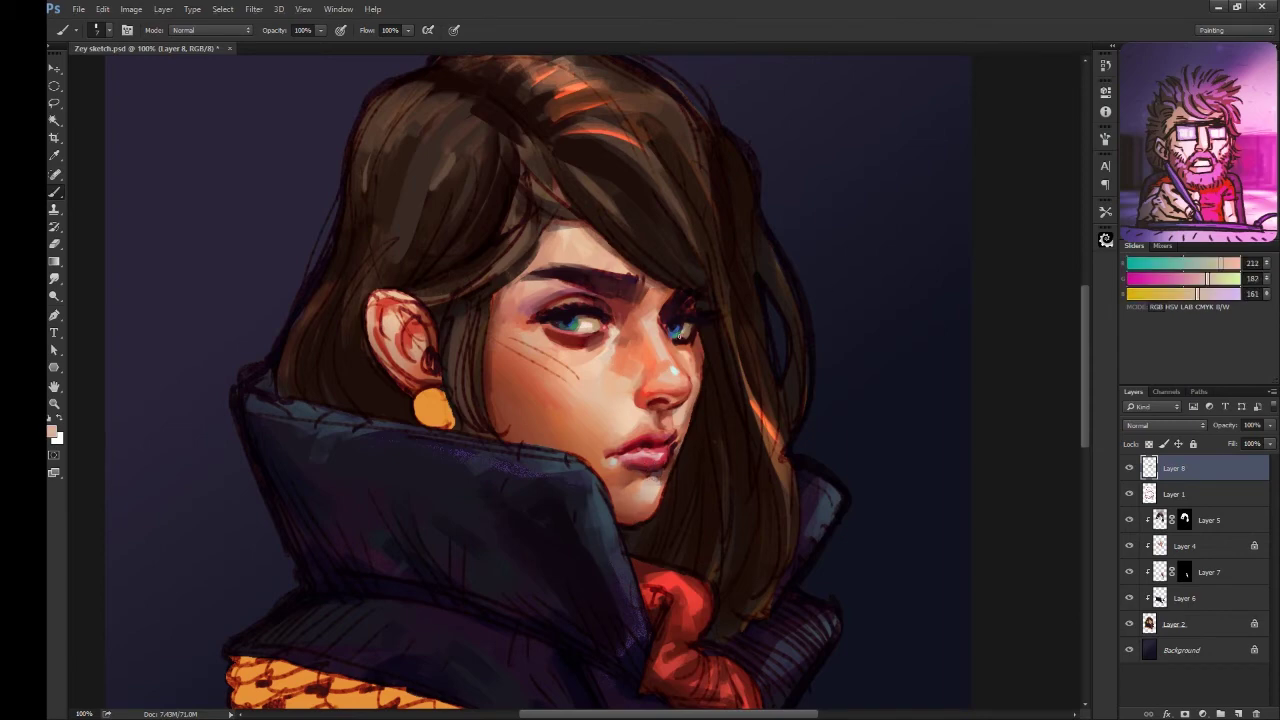
left_click(689, 340, "alt")
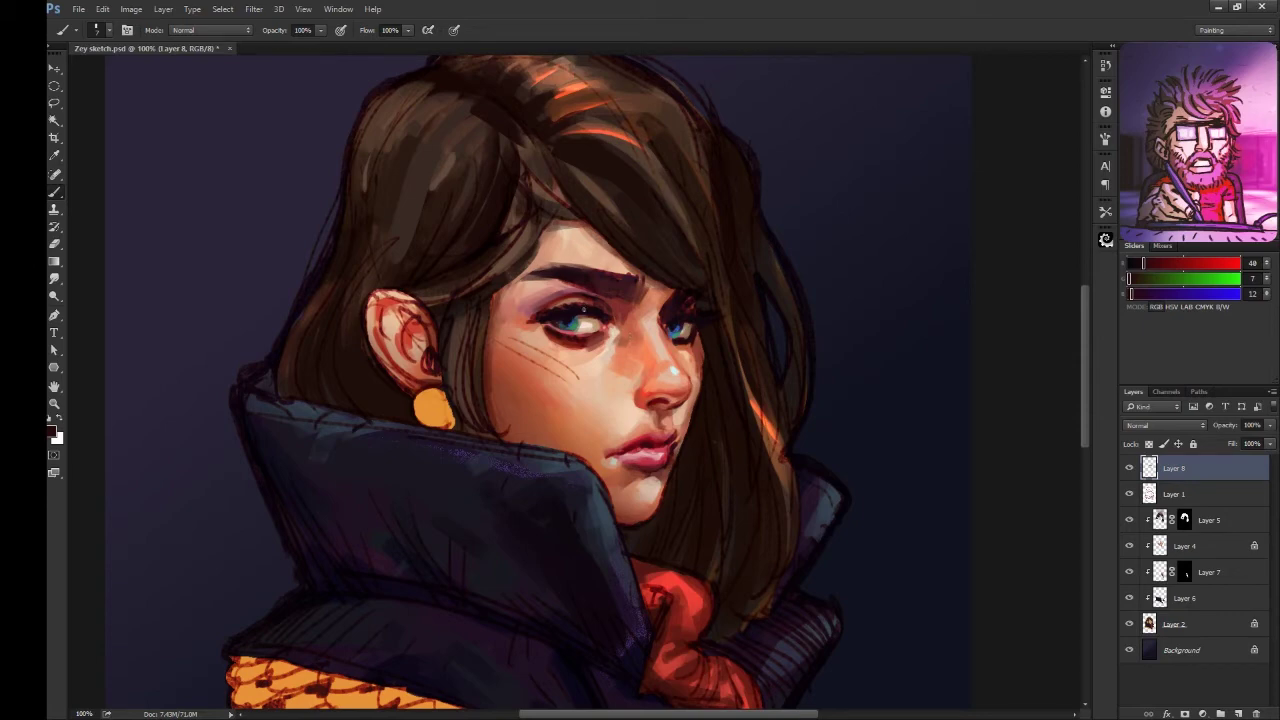
left_click(674, 303, "alt")
left_click(661, 331, "alt")
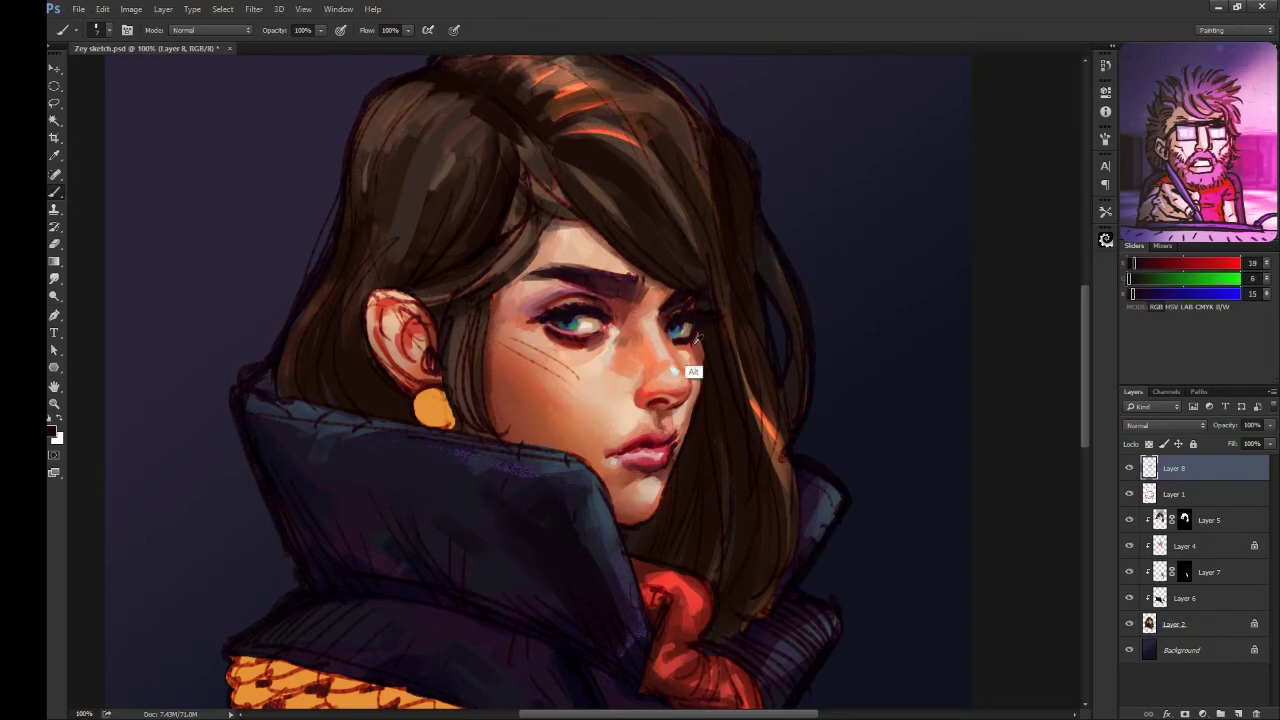
left_click(694, 372, "alt")
Step: Mirror the canvas, stamp a merged copy onto a new layer, and discard the stamp
key("h")
key("ctrl+alt+shift+e")
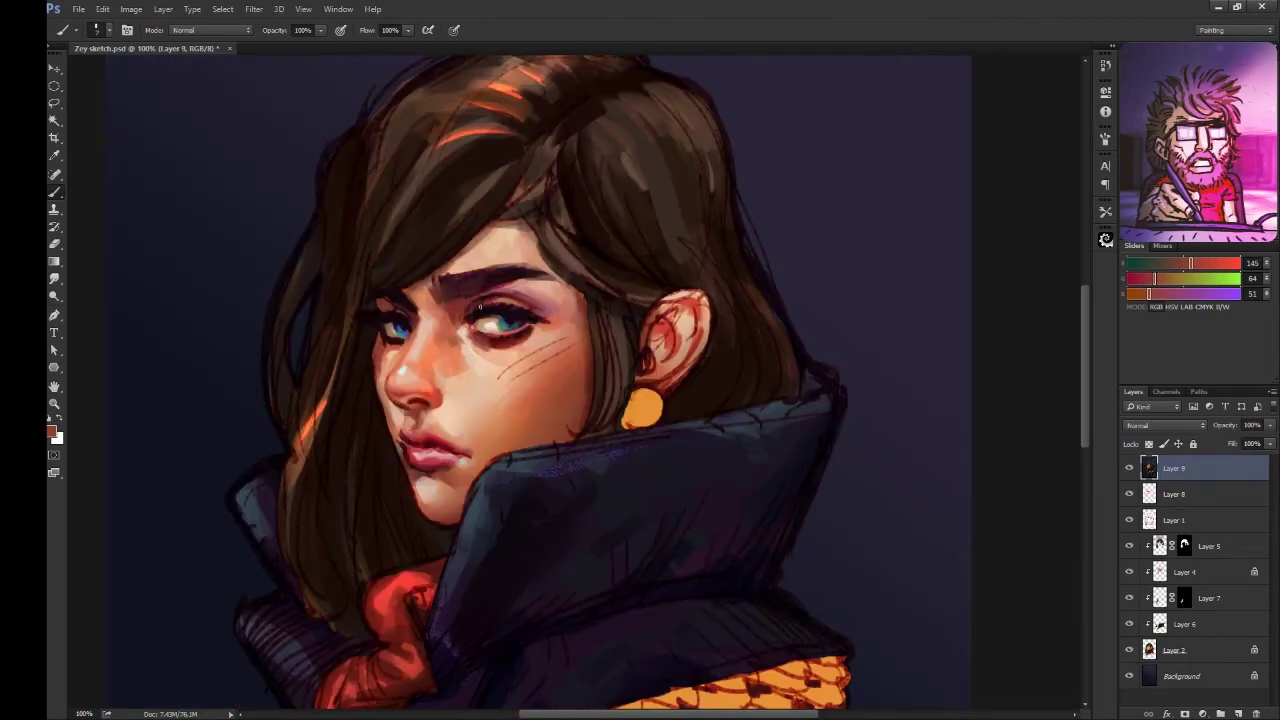
key("v")
key("ctrl+alt+shift+n")
left_click_drag(1159, 493, 1238, 713)
key("b")
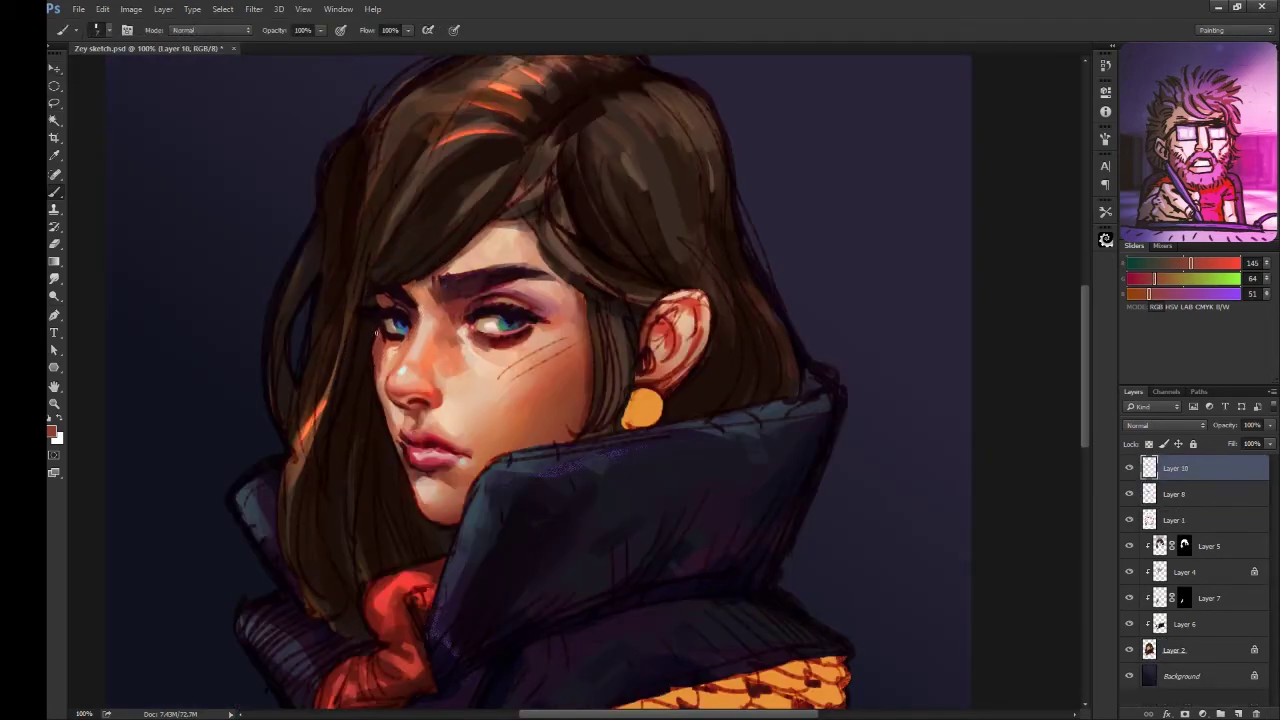
Step: Paint dark red, nose-highlight and orange-red touches, then reset colours and unmirror the view
left_click(416, 316, "alt")
left_click(400, 380, "alt")
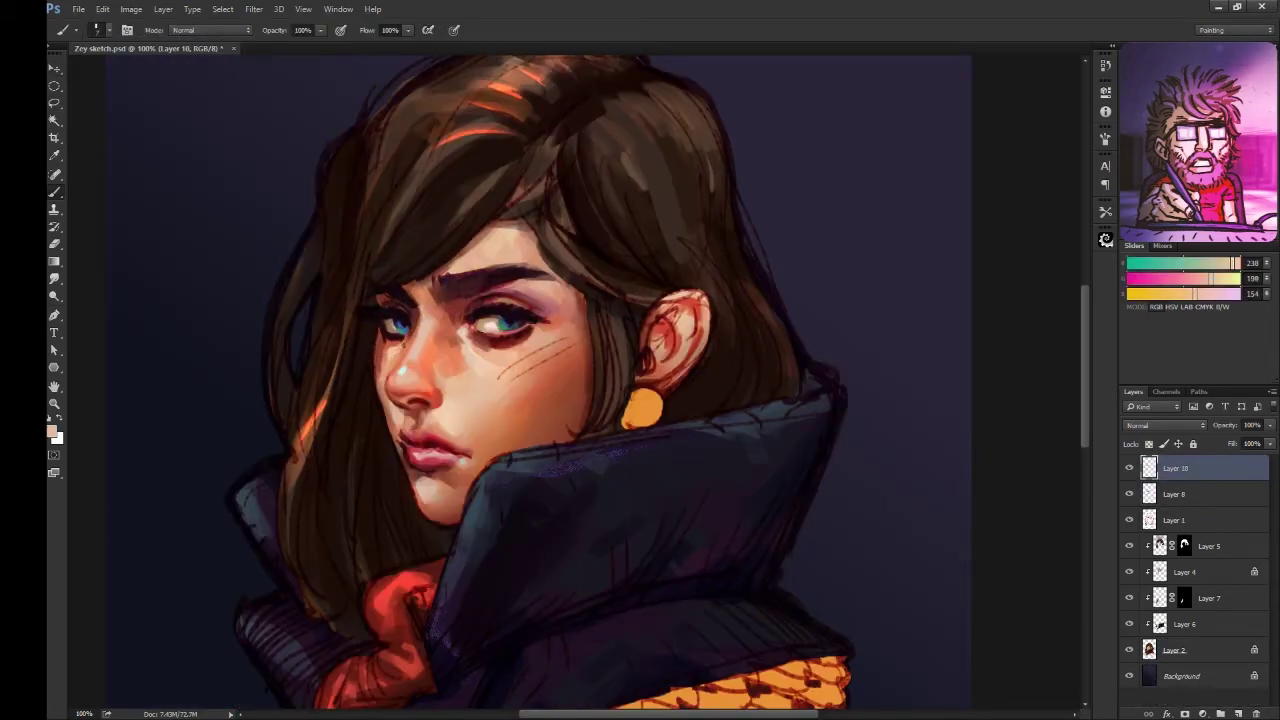
left_click(402, 345, "alt")
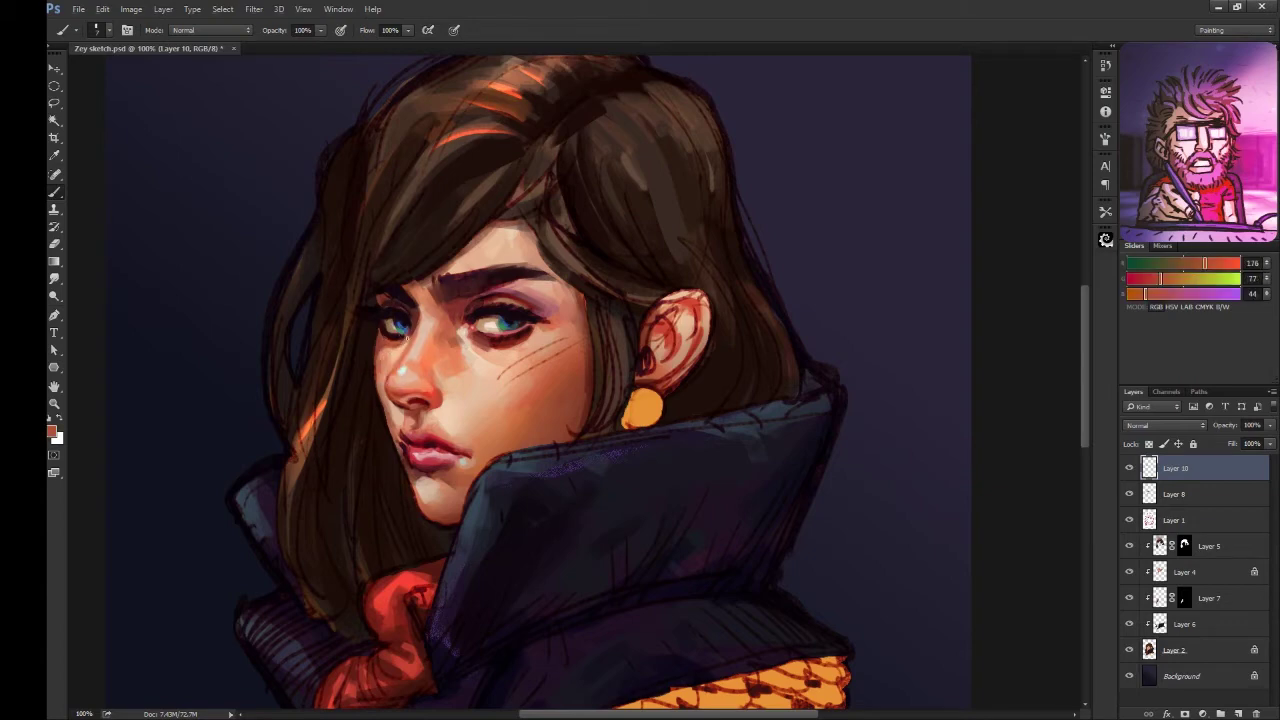
left_click_drag(402, 345, 422, 347)
key("d")
key("x")
key("l")
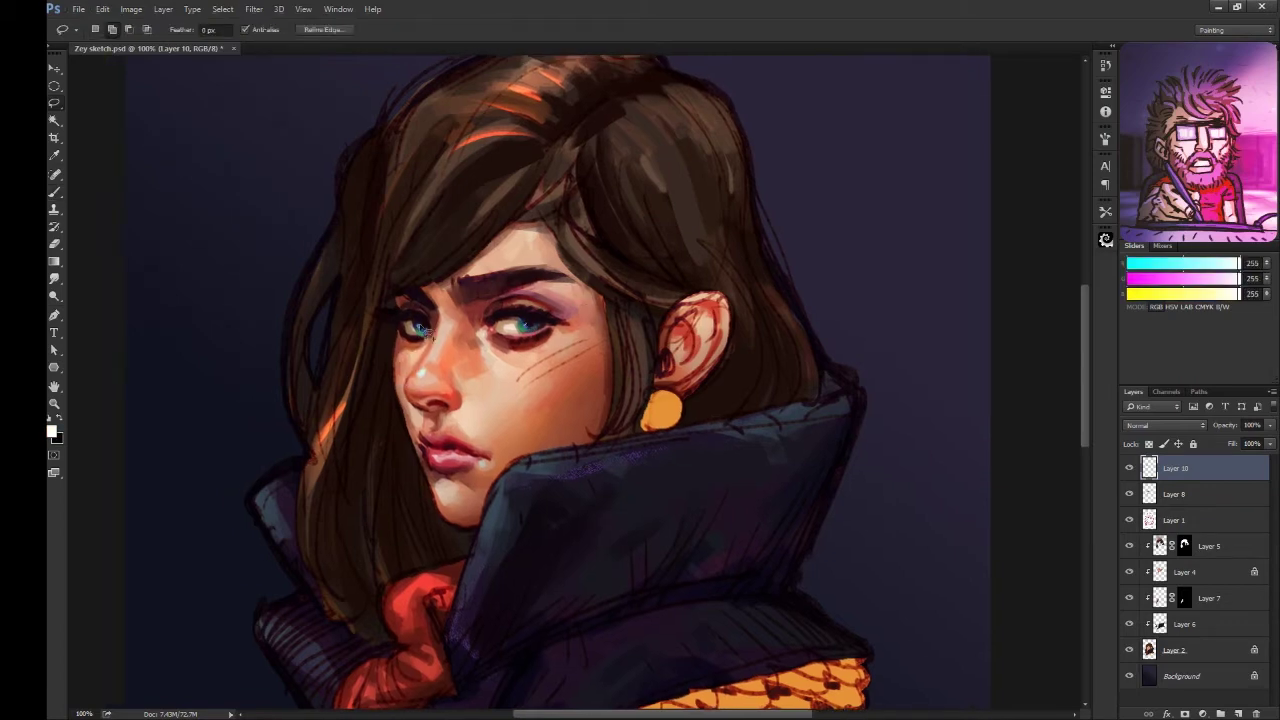
key("b")
key("h")
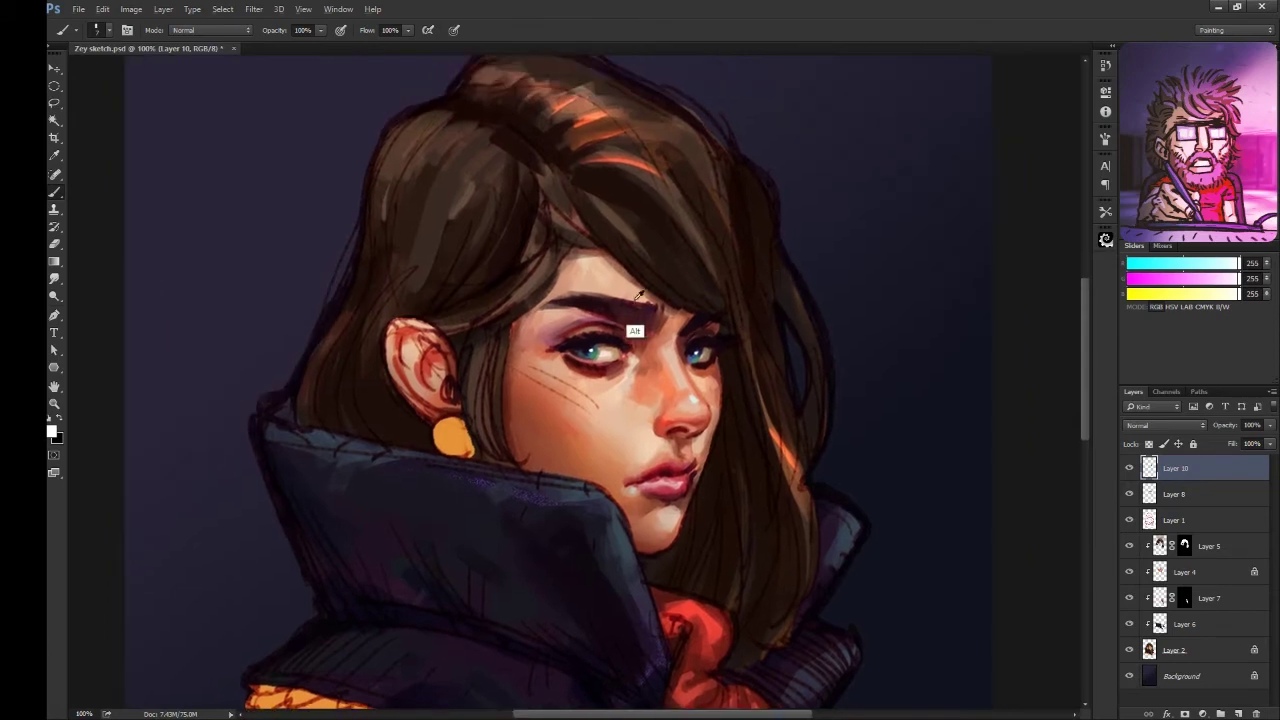
Step: Paint darker red-brown strokes over the face and reset the paint colour to black
left_click(815, 237, "alt")
left_click(621, 314, "alt")
left_click_drag(630, 312, 640, 282)
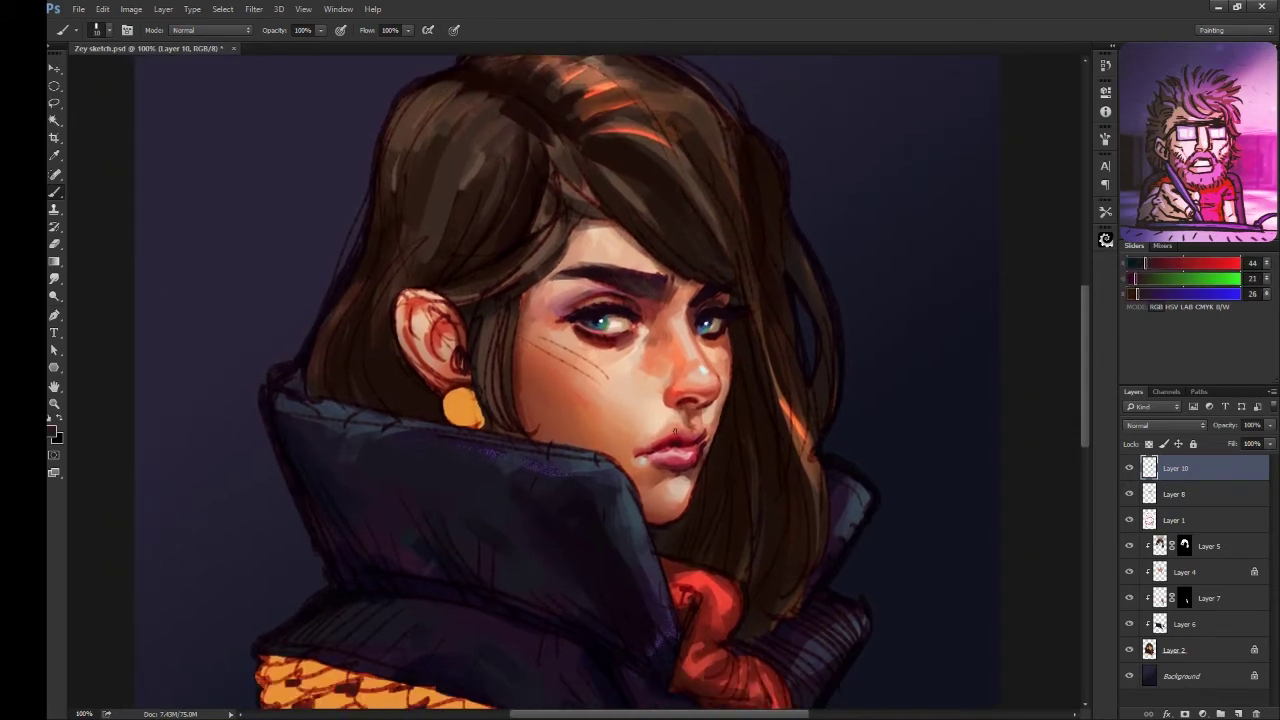
key("l")
key("d")
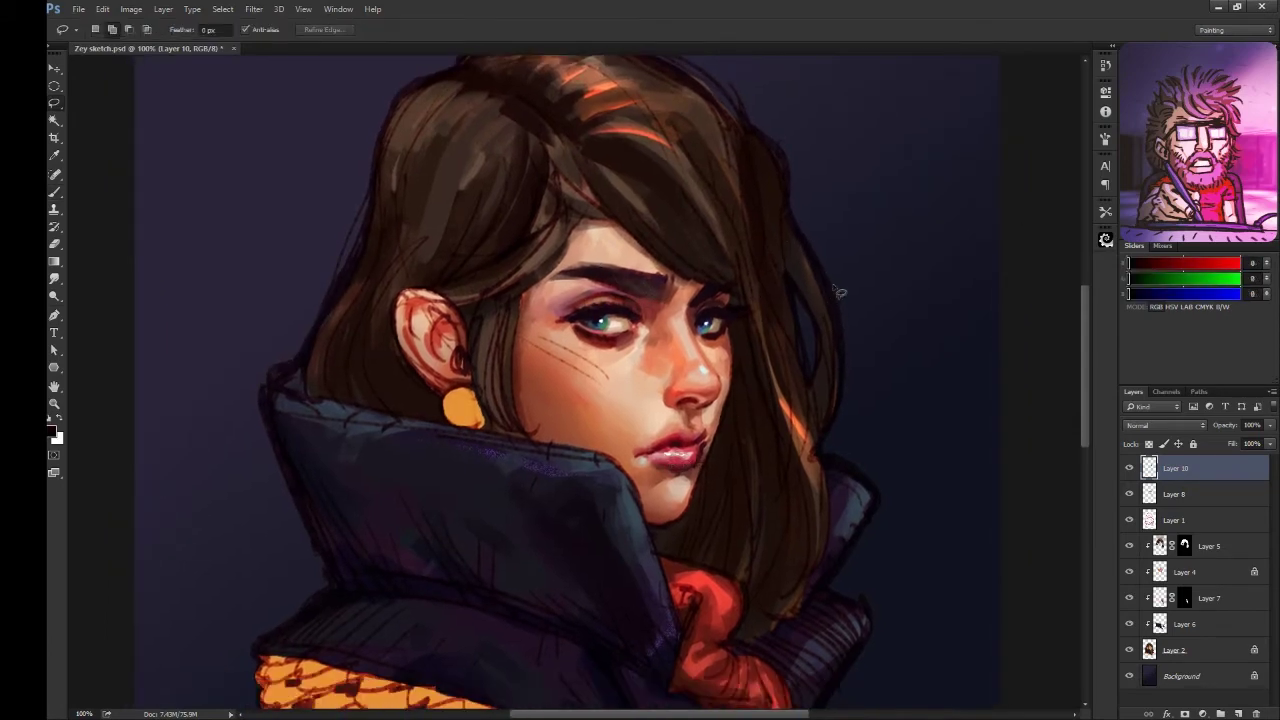
key("b")
Step: Touch up the hair shadow and eye edges with dark and brighter reds, then zoom out
left_click(665, 342, "alt")
left_click_drag(665, 342, 693, 345)
left_click(629, 349, "alt")
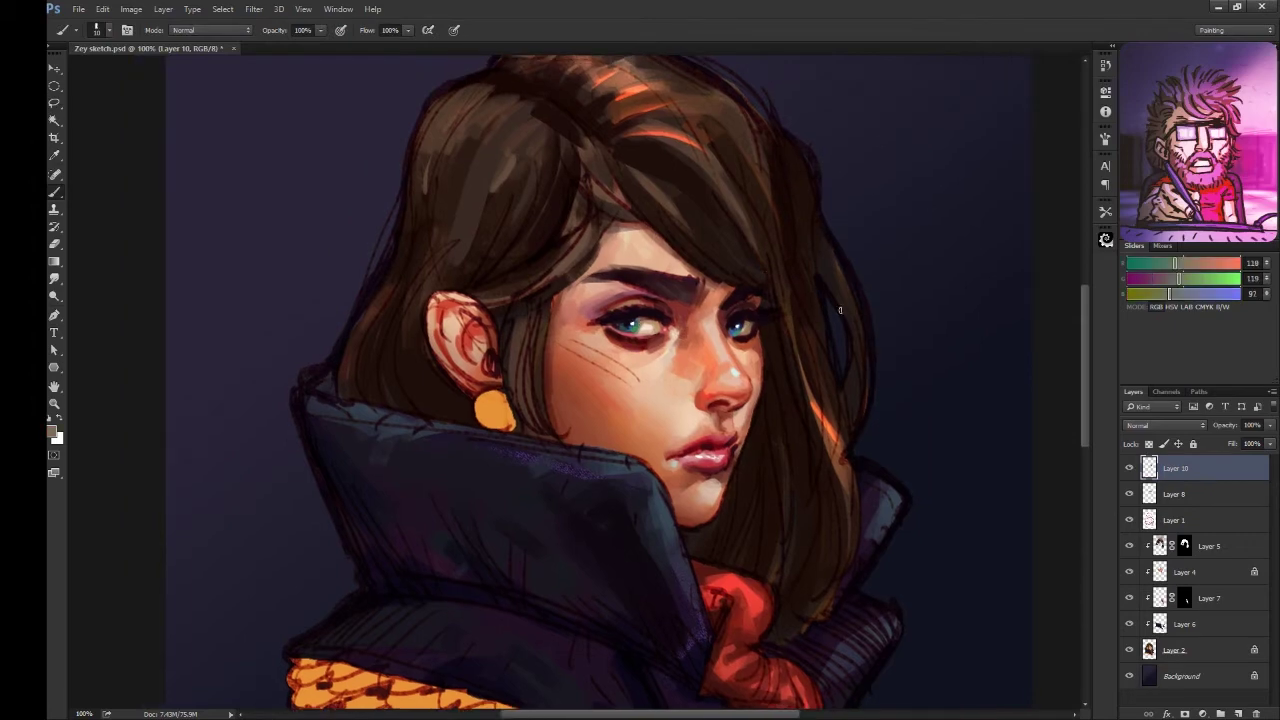
left_click(811, 272, "alt")
left_click_drag(811, 272, 831, 280)
left_click(672, 308, "alt")
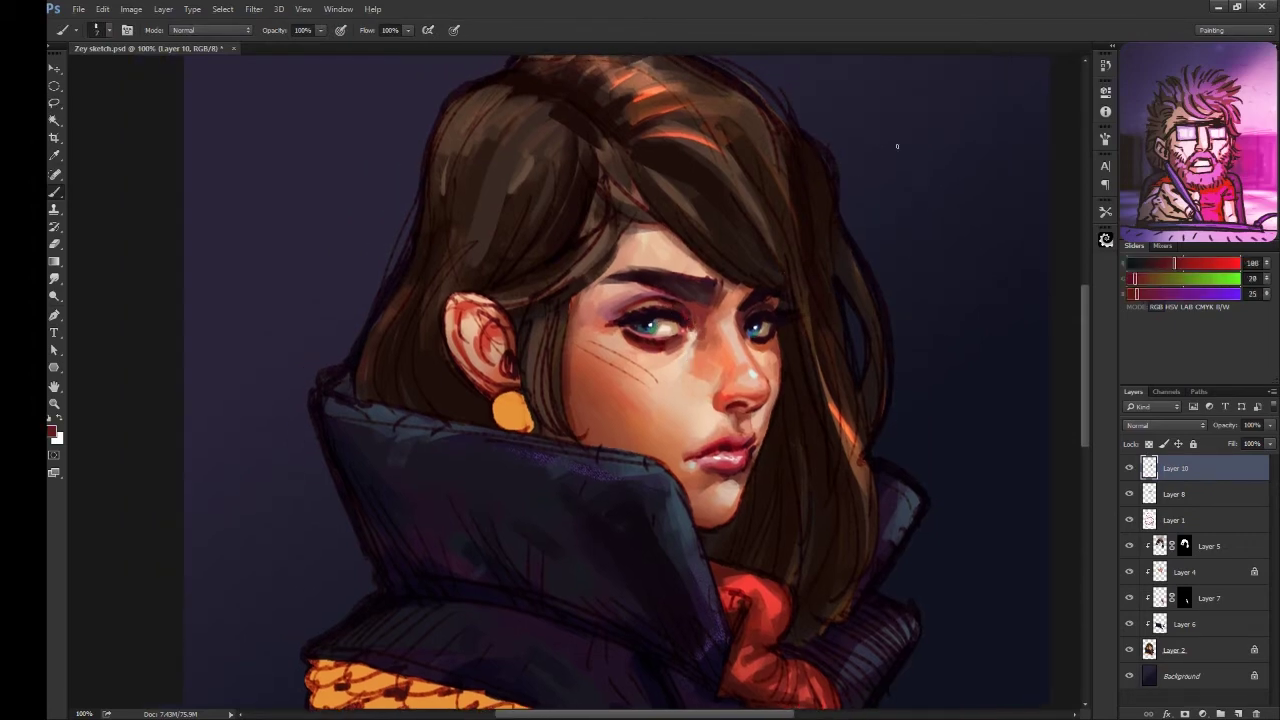
key("ctrl+minus")
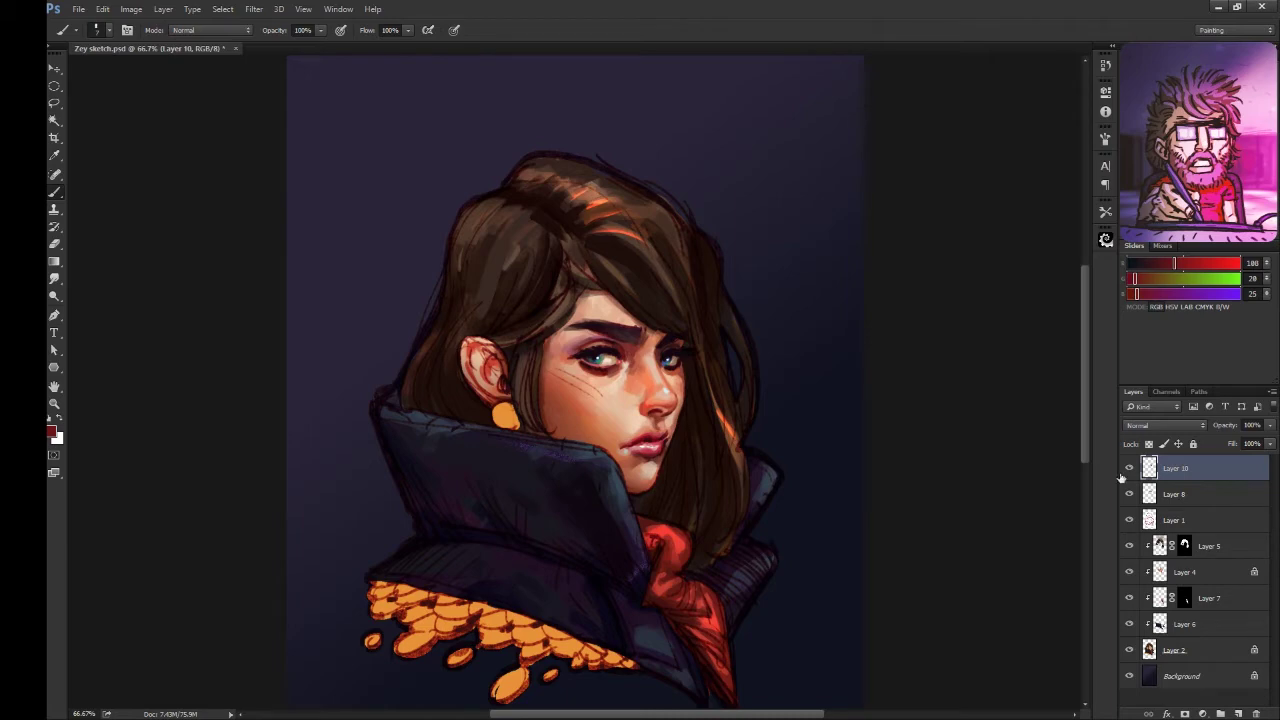
Step: Delete leftover Layer 9, clear the selection, and group Layer 9 through Layer 2 into Group 1
key("Delete")
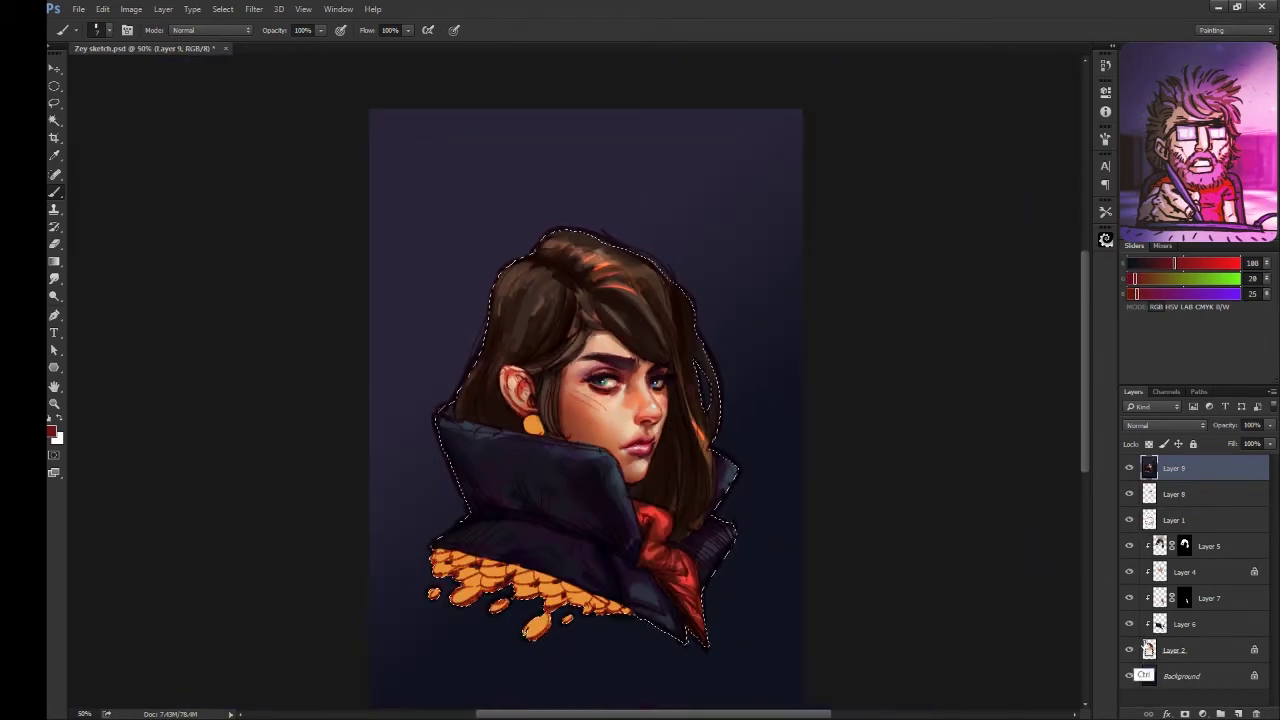
left_click(1165, 497)
key("Delete")
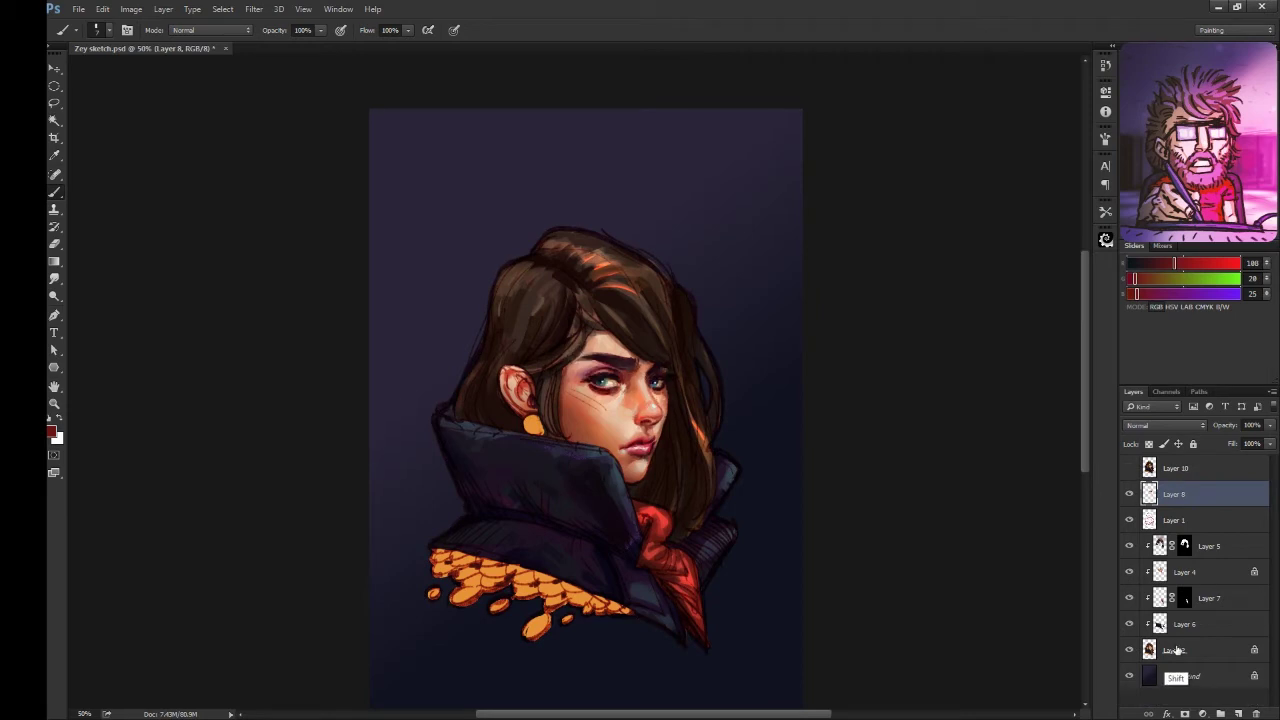
left_click(1190, 480)
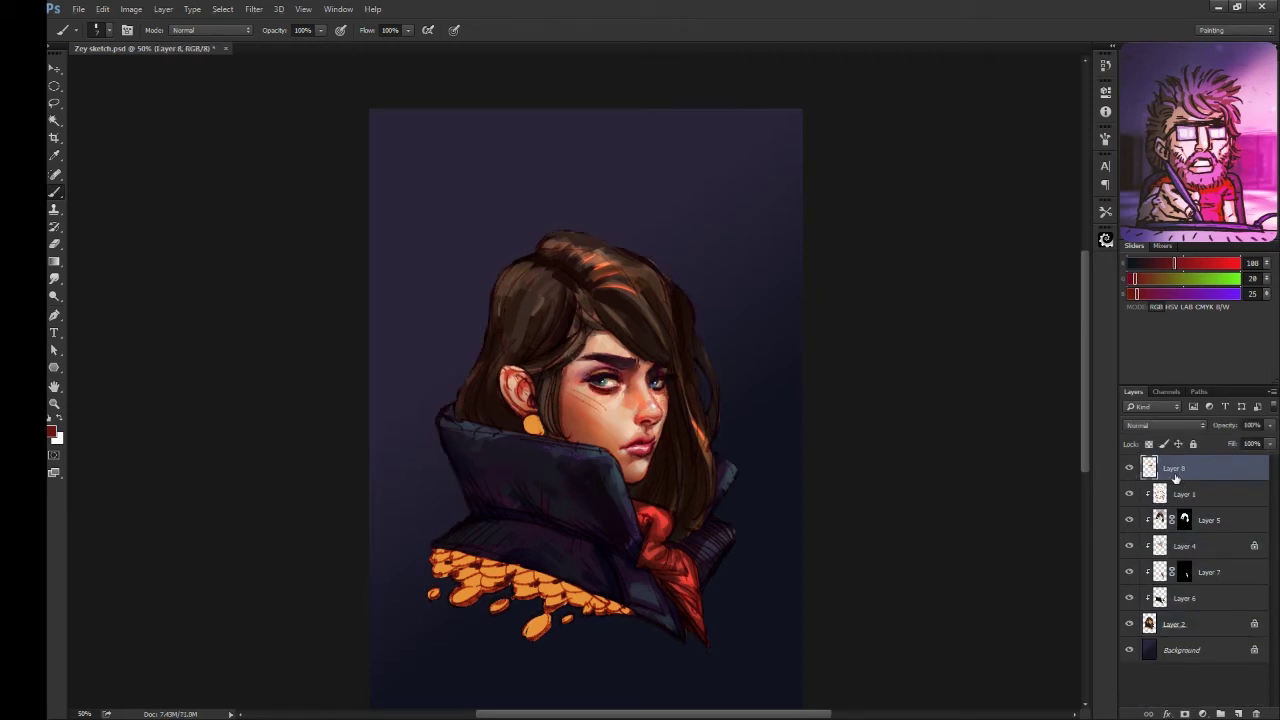
key("ctrl+d")
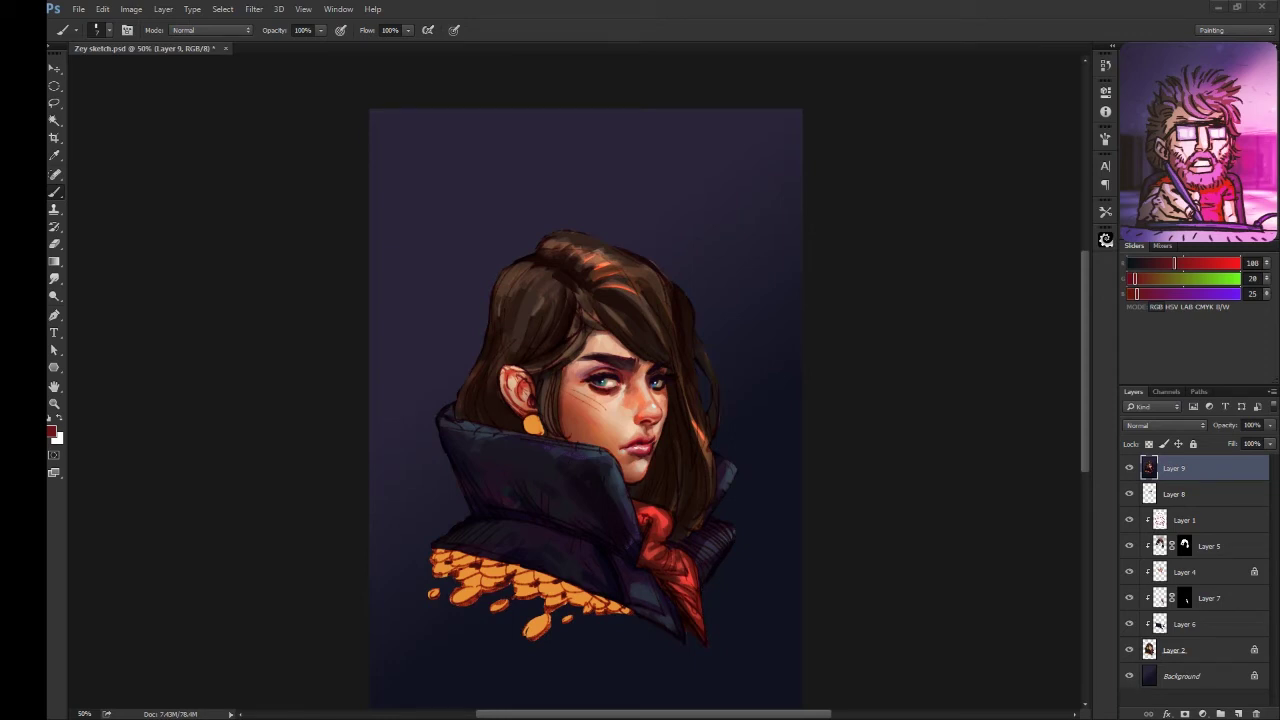
left_click(1175, 650, "shift")
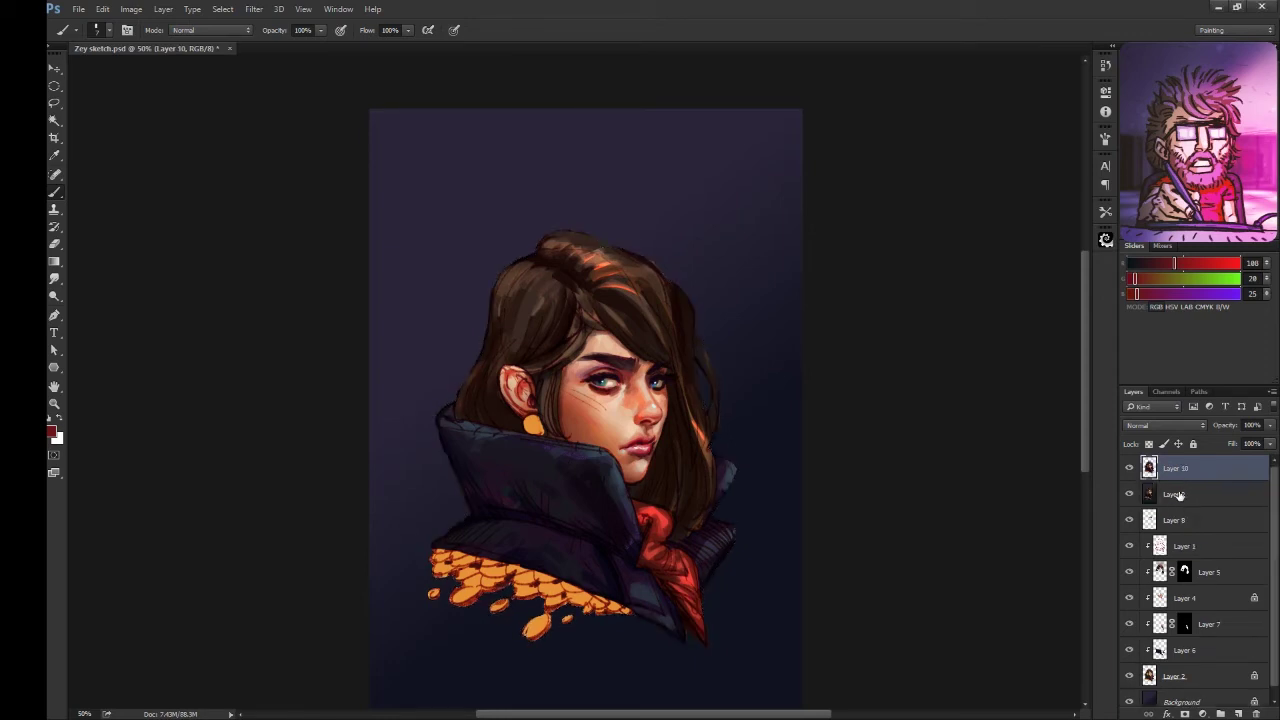
key("ctrl+g")
Step: Duplicate the painting layer, copy and nudge a hair piece, and merge it into Layer 10 copy
key("ctrl+j")
key("l")
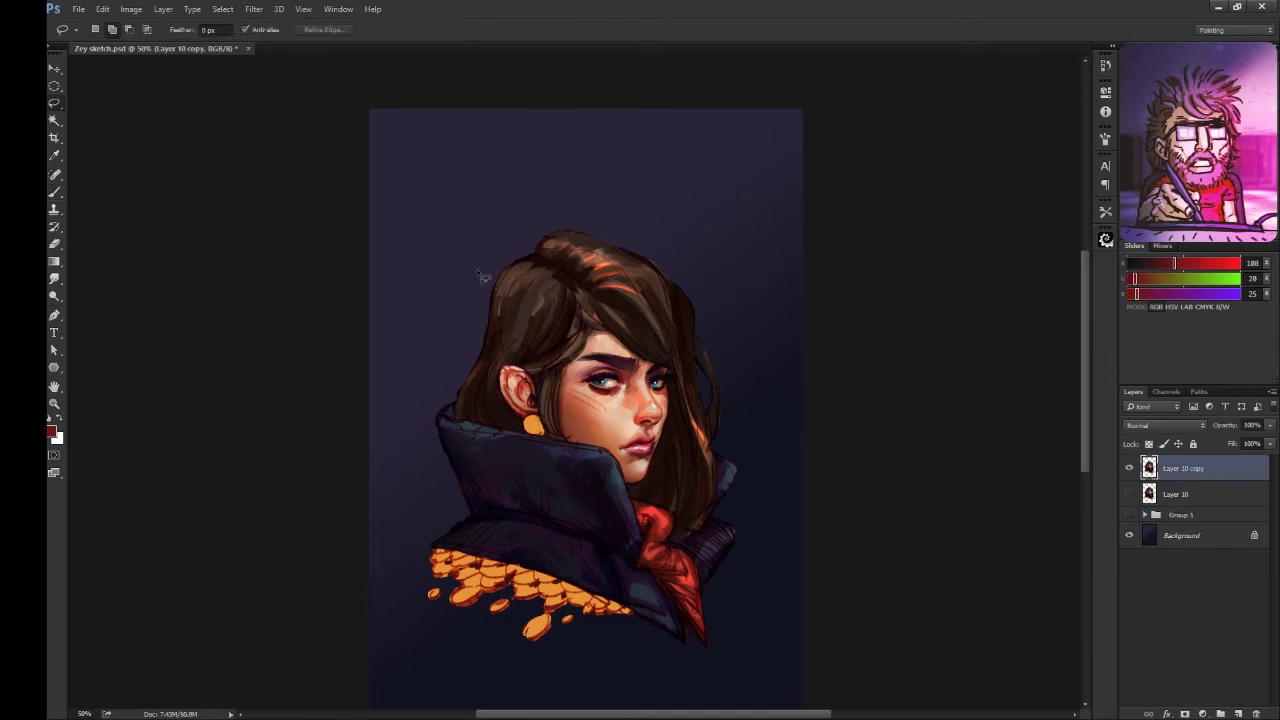
left_click_drag(520, 190, 510, 200)
key("ctrl+j")
key("v")
left_click_drag(594, 294, 594, 302)
key("ctrl+shift+h")
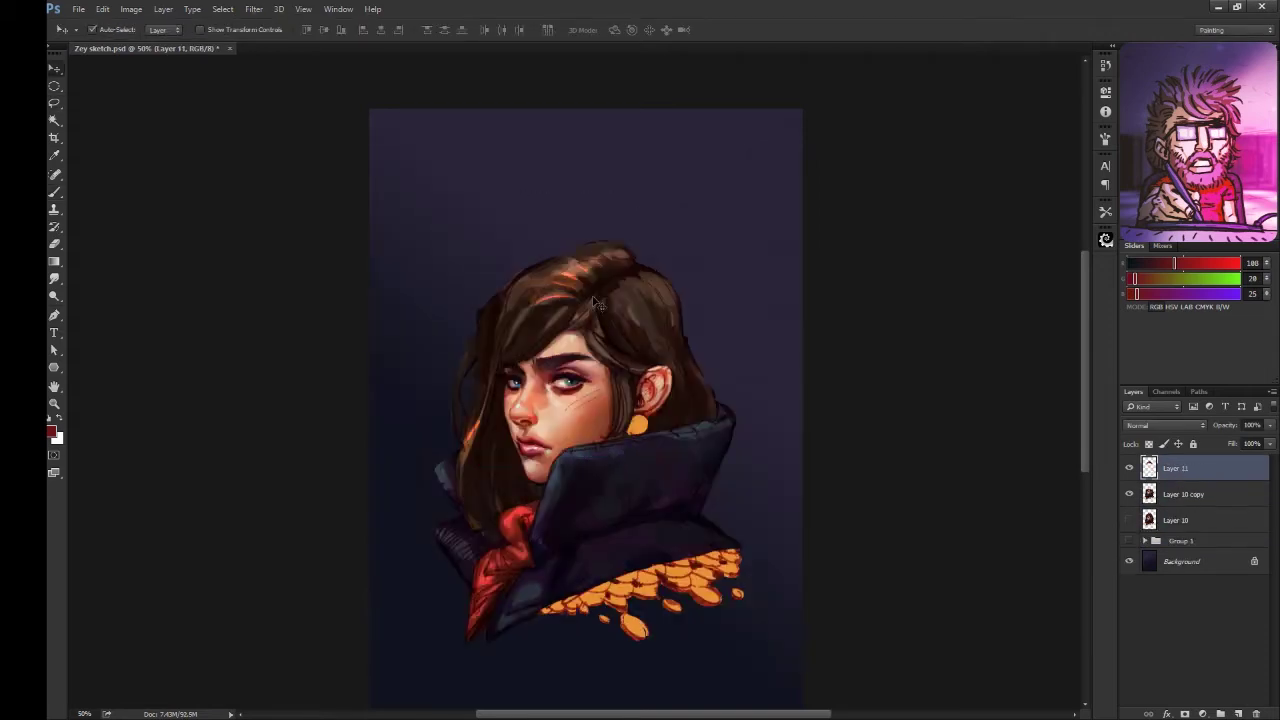
Step: Mirror the canvas horizontally to check the portrait, then flip it back to normal
key("ctrl+e")
key("l")
left_click_drag(506, 270, 470, 330)
key("ctrl+d")
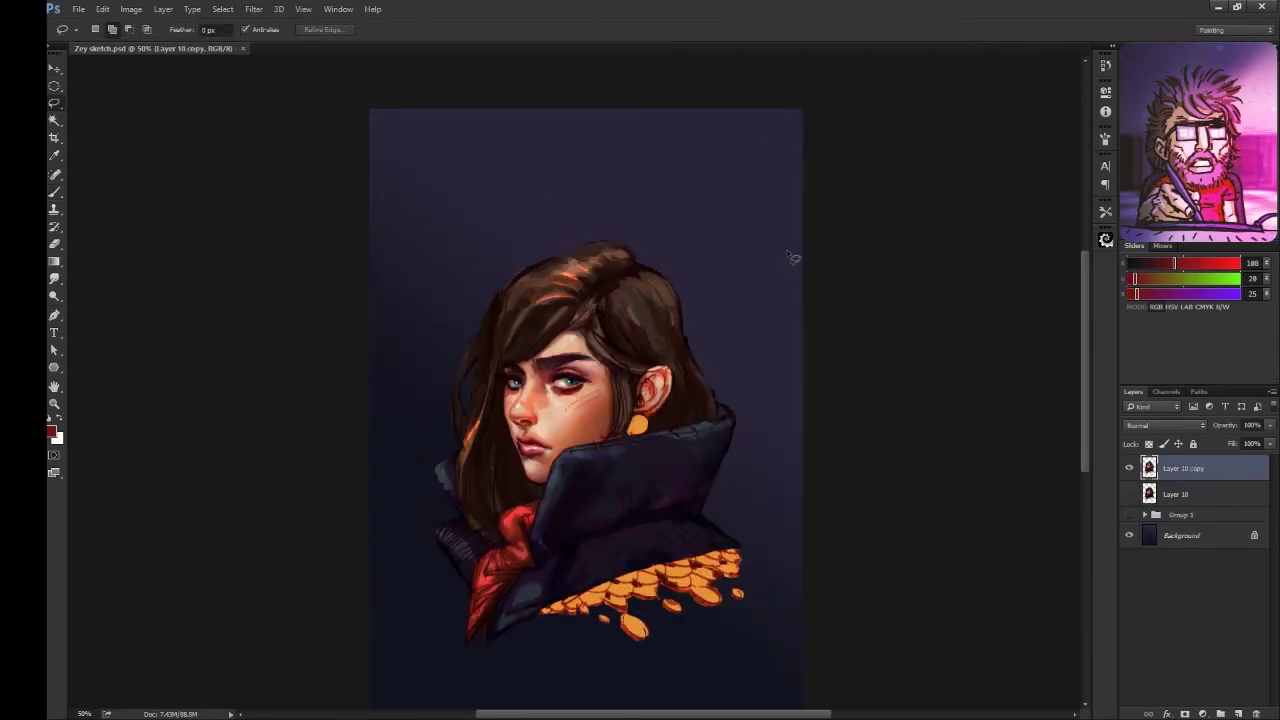
key("ctrl+shift+h")
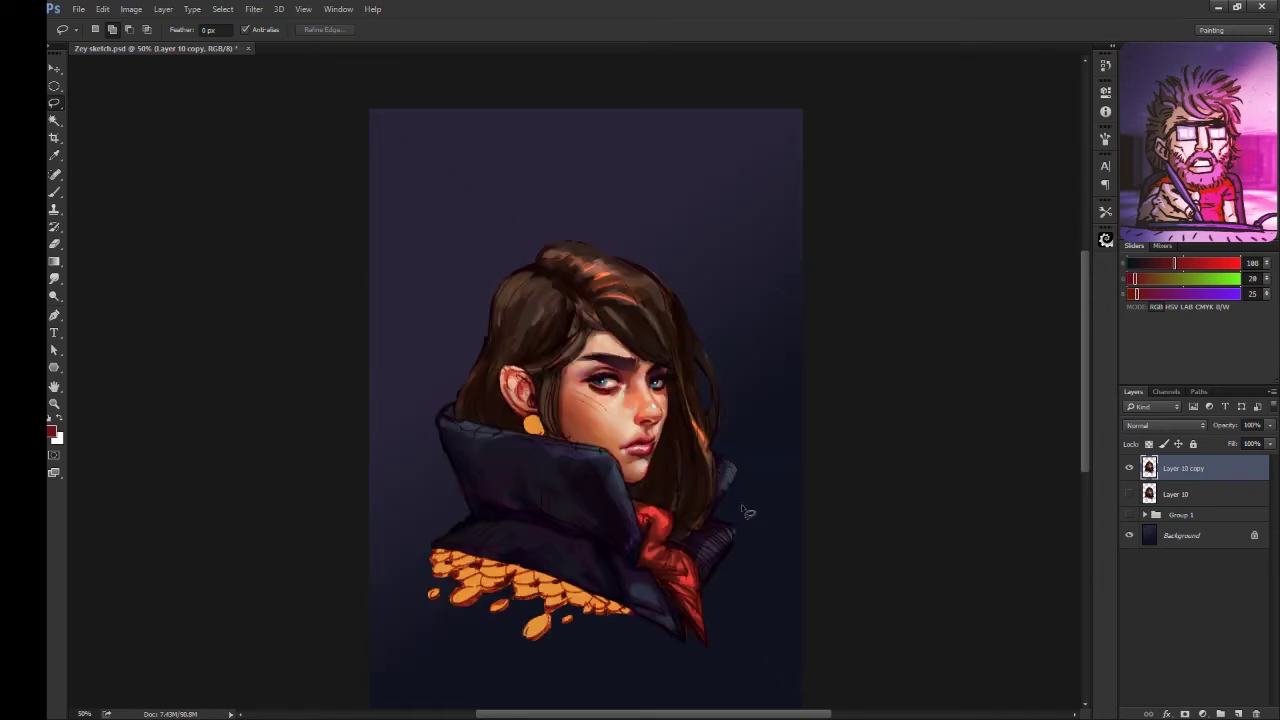
Step: Zoom in on the face around the ear for close painting
scroll(748, 512, "up", 1)
key("r")
scroll(826, 387, "up", 1)
scroll(826, 387, "down", 1)
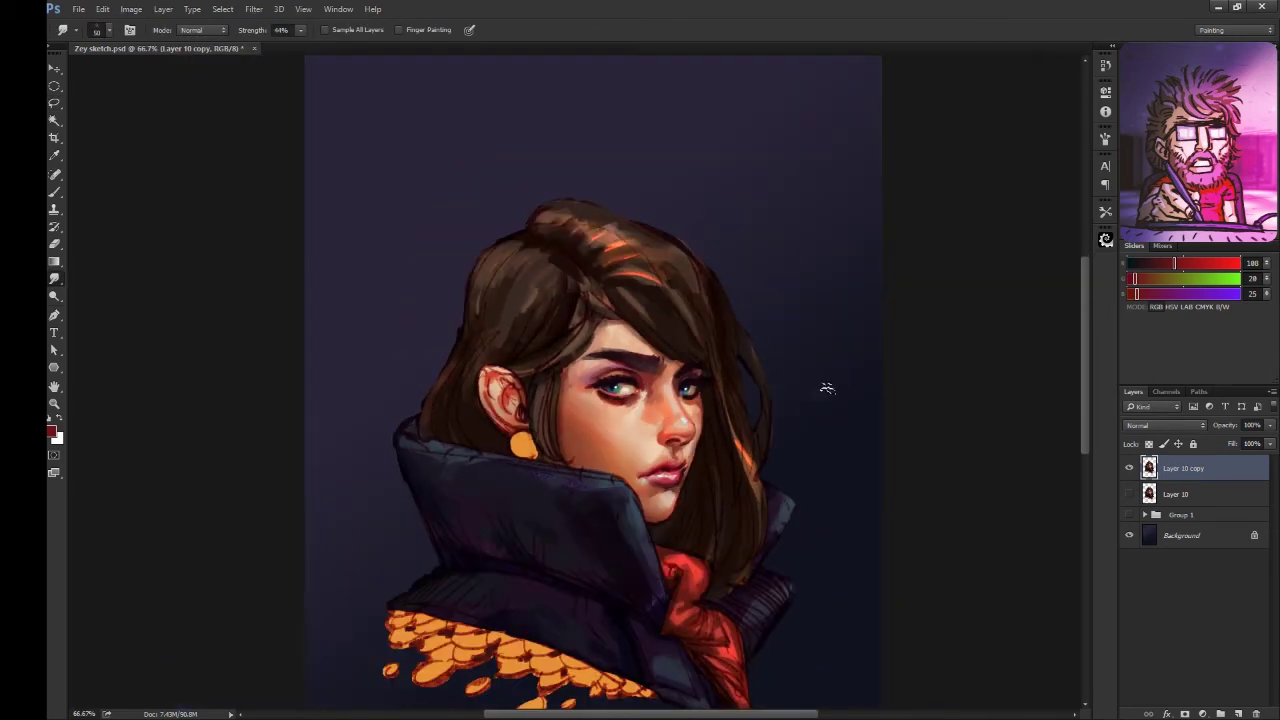
key("ctrl+plus")
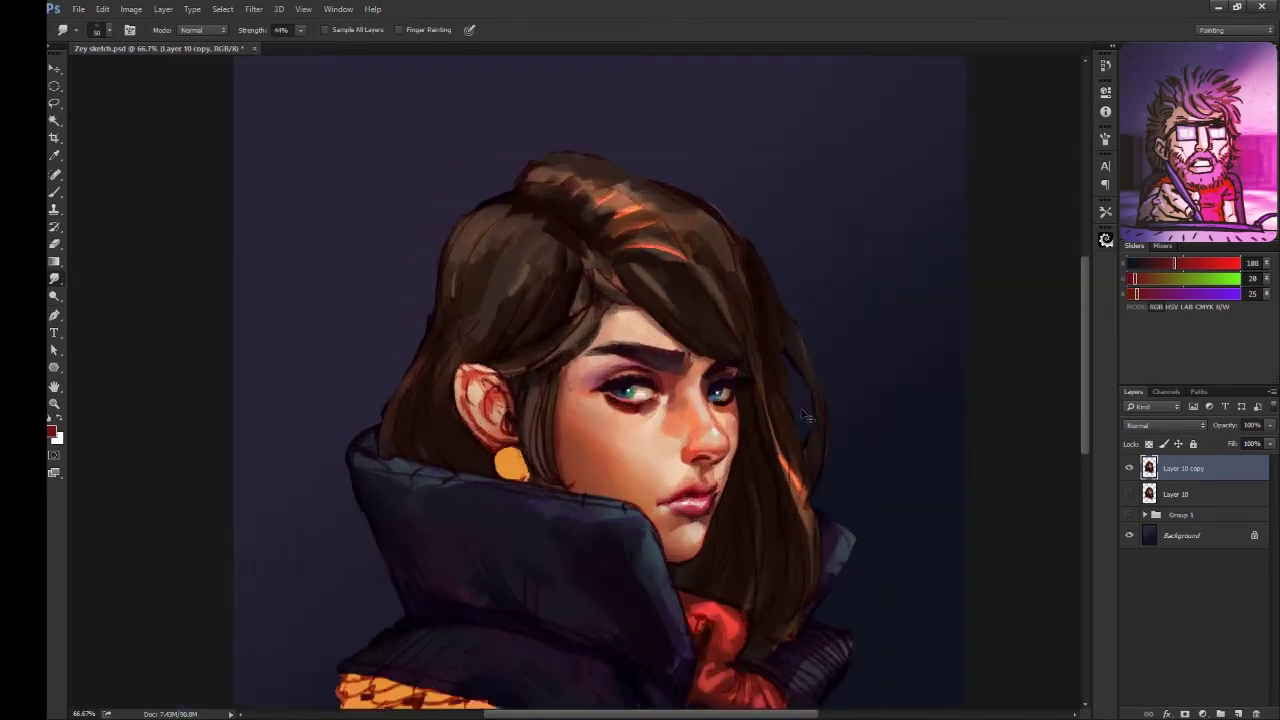
key("b")
Step: Sample skin, red and near-black tones, then paint dark hair strokes along the ear's left edge
left_click(722, 485, "alt")
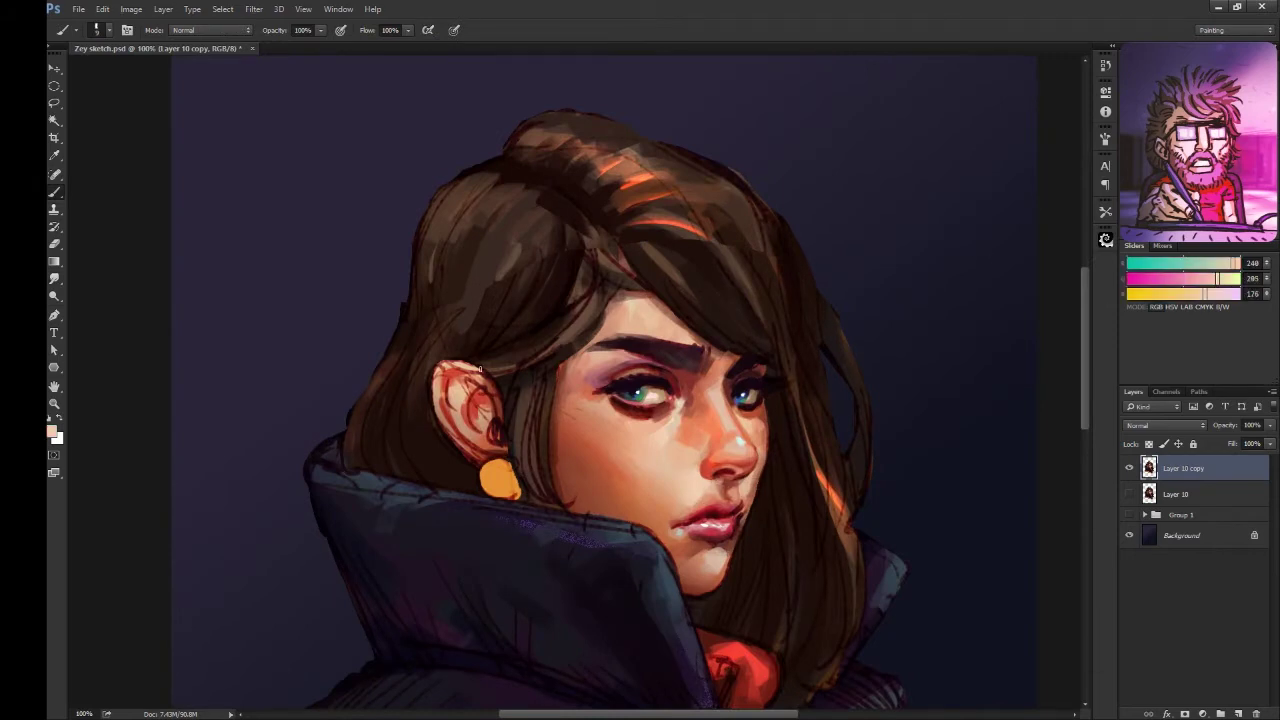
left_click(485, 405, "alt")
left_click(462, 385, "alt")
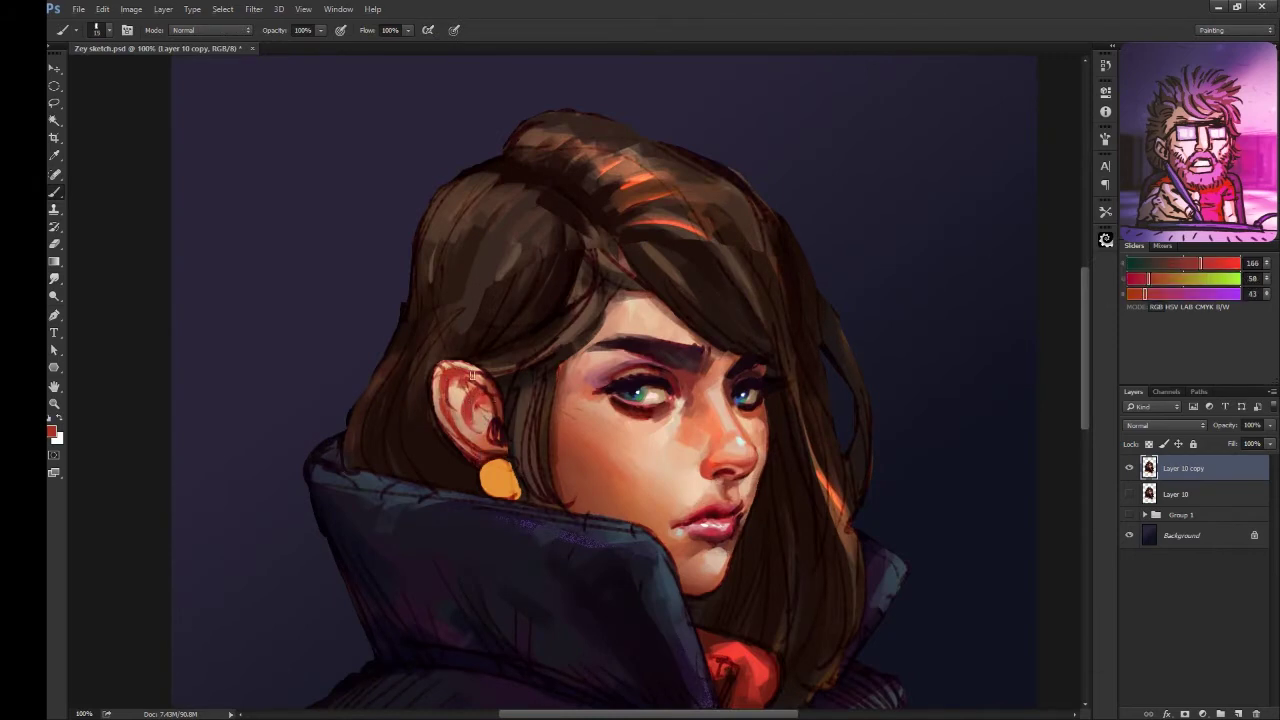
left_click(478, 400, "alt")
mouse_move(440, 365)
left_mouse_down()
mouse_move(432, 428)
mouse_move(458, 455)
left_mouse_up()
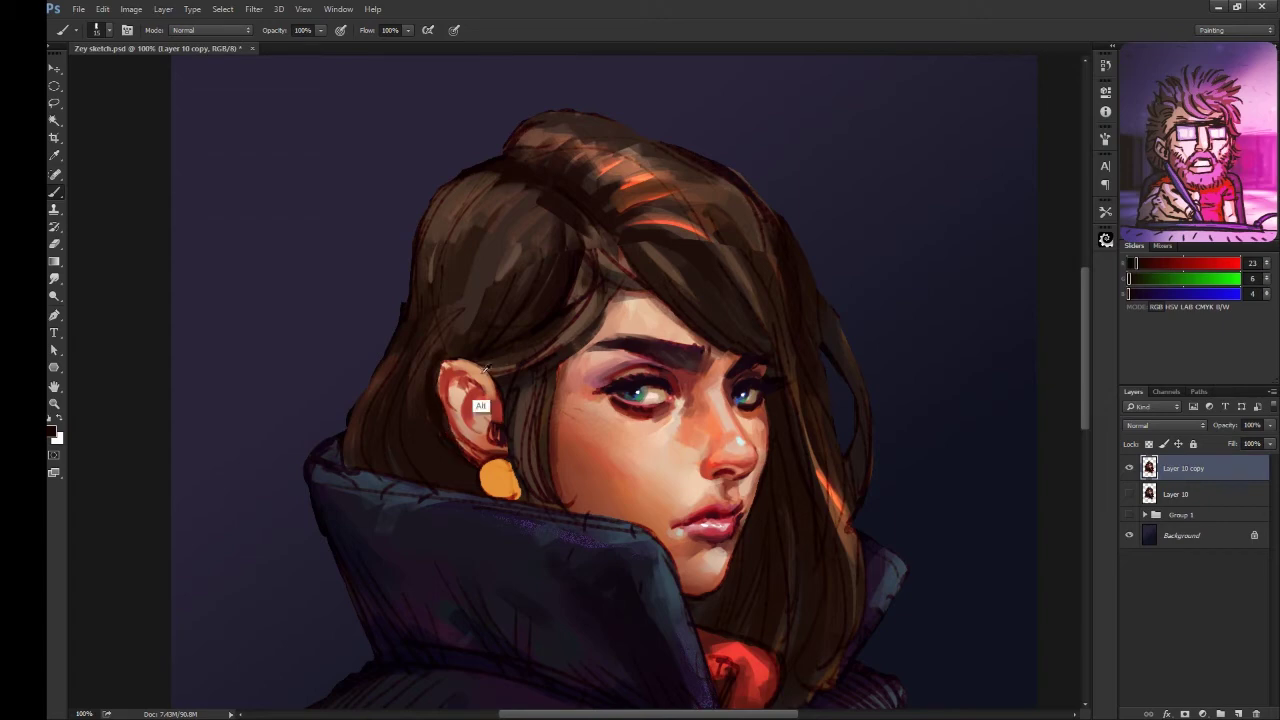
Step: Sample skin, dark red, skin-shadow, dark brown and warm orange-brown tones from the ear area
left_click(481, 405, "alt")
left_click(463, 434, "alt")
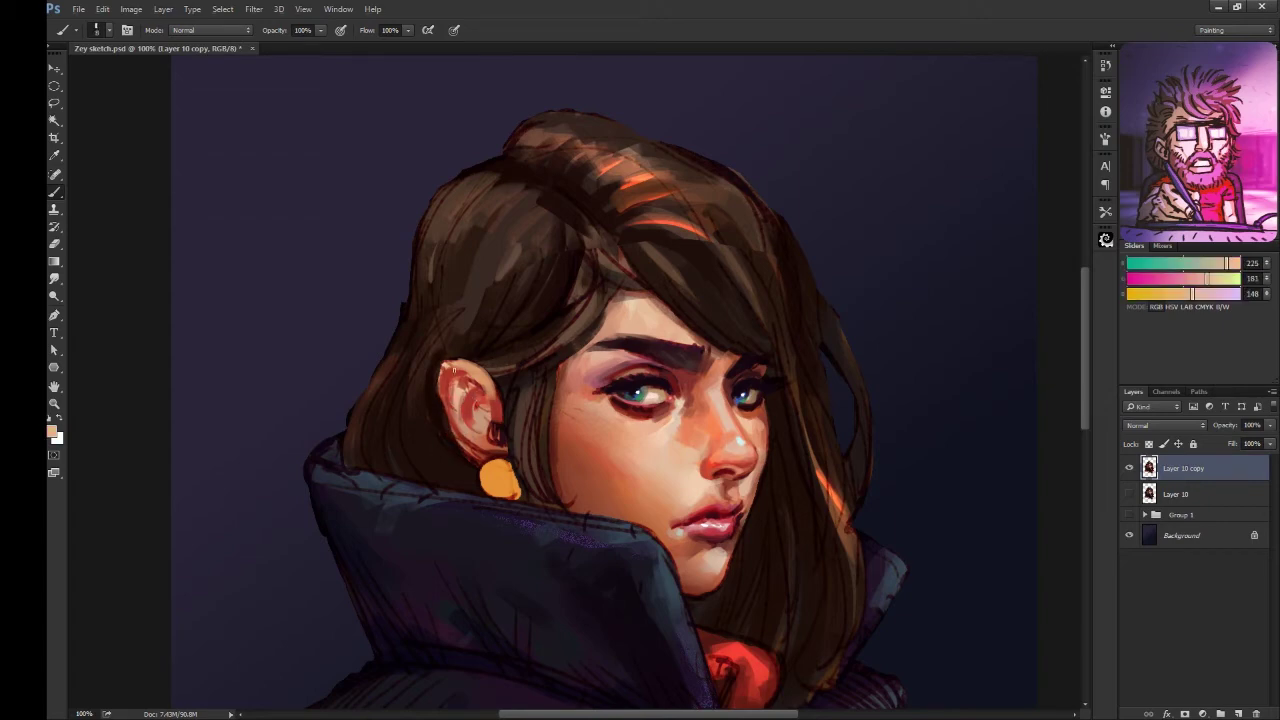
left_click(470, 394, "alt")
left_click(475, 368, "alt")
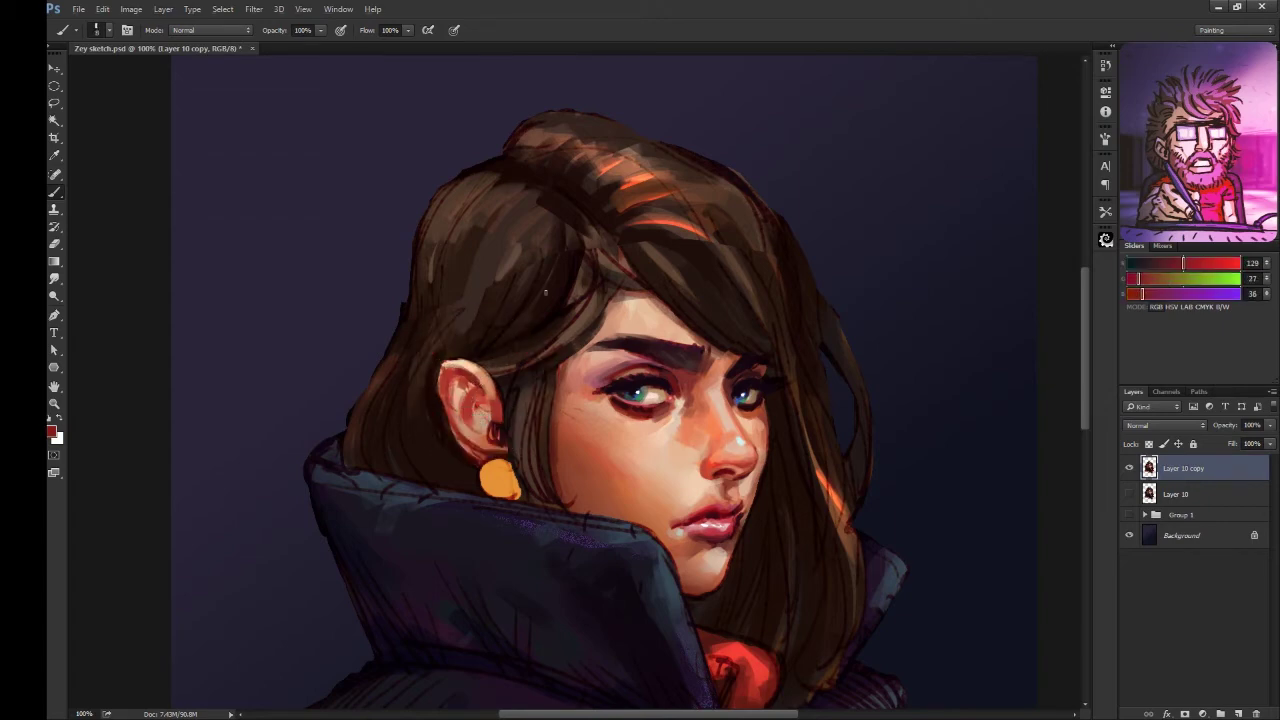
left_click(497, 437, "alt")
left_click(556, 425, "alt")
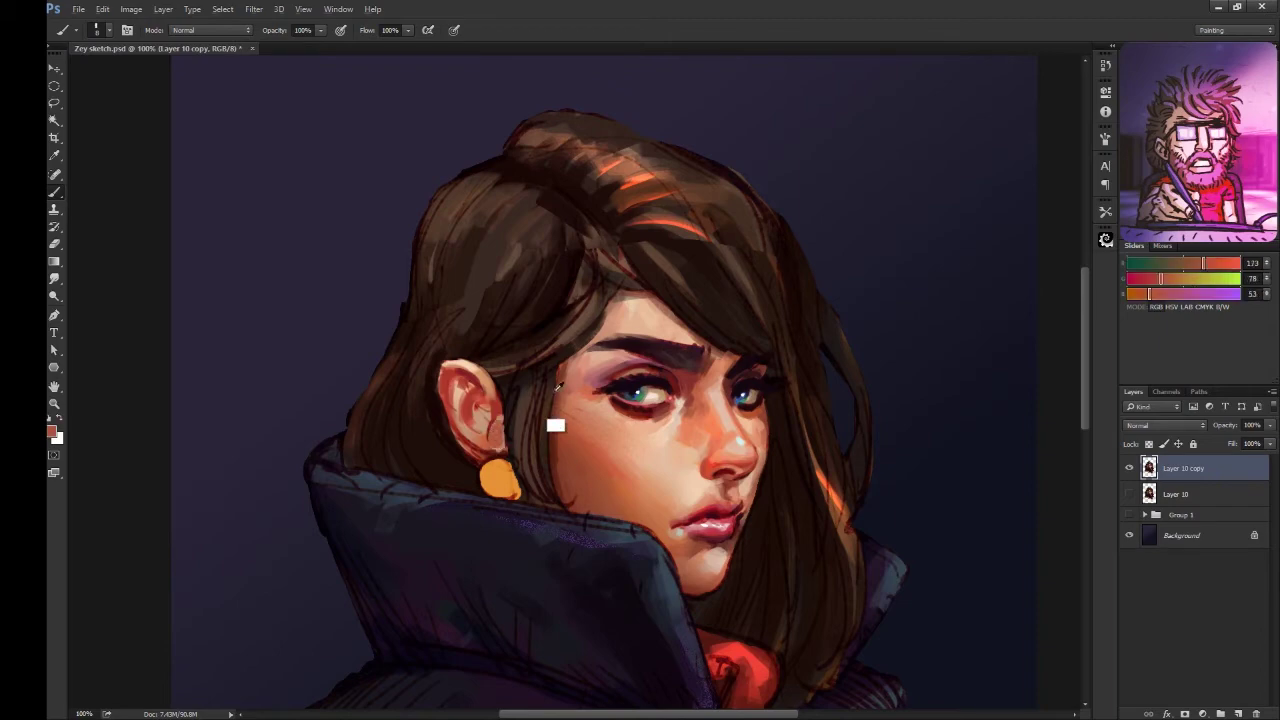
left_click(498, 398, "alt")
left_click(489, 430, "alt")
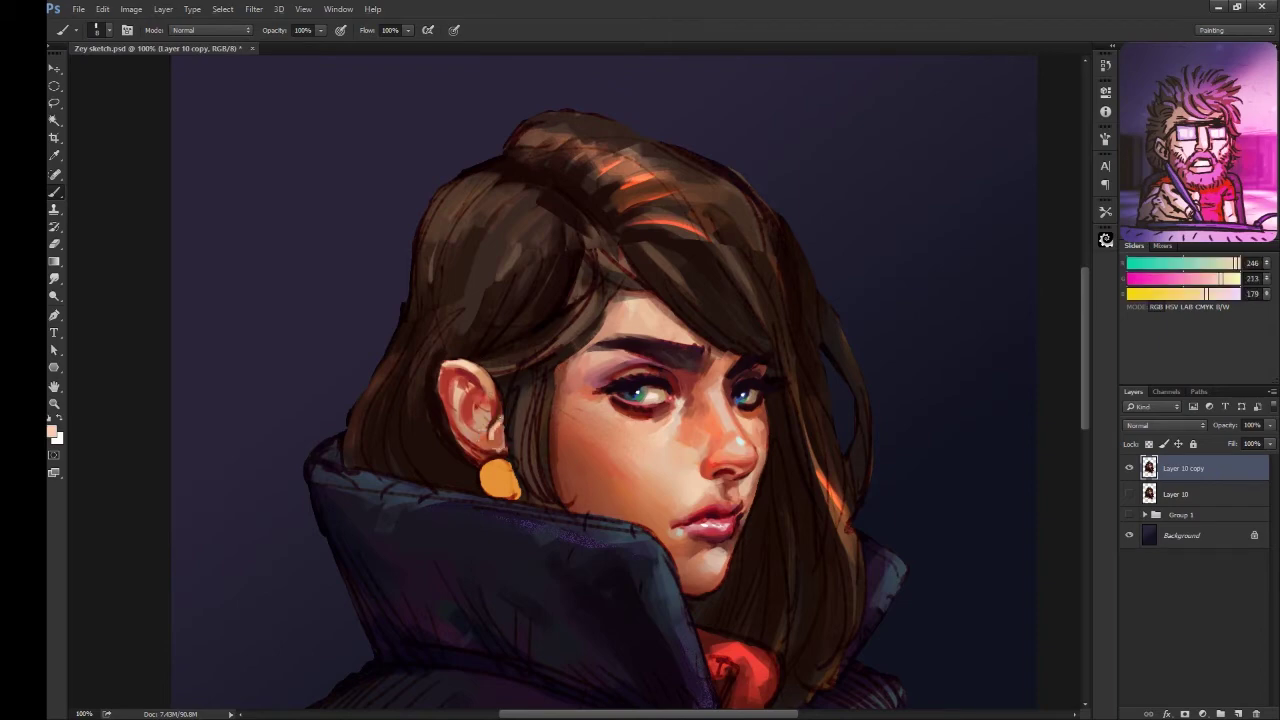
left_click(503, 400, "alt")
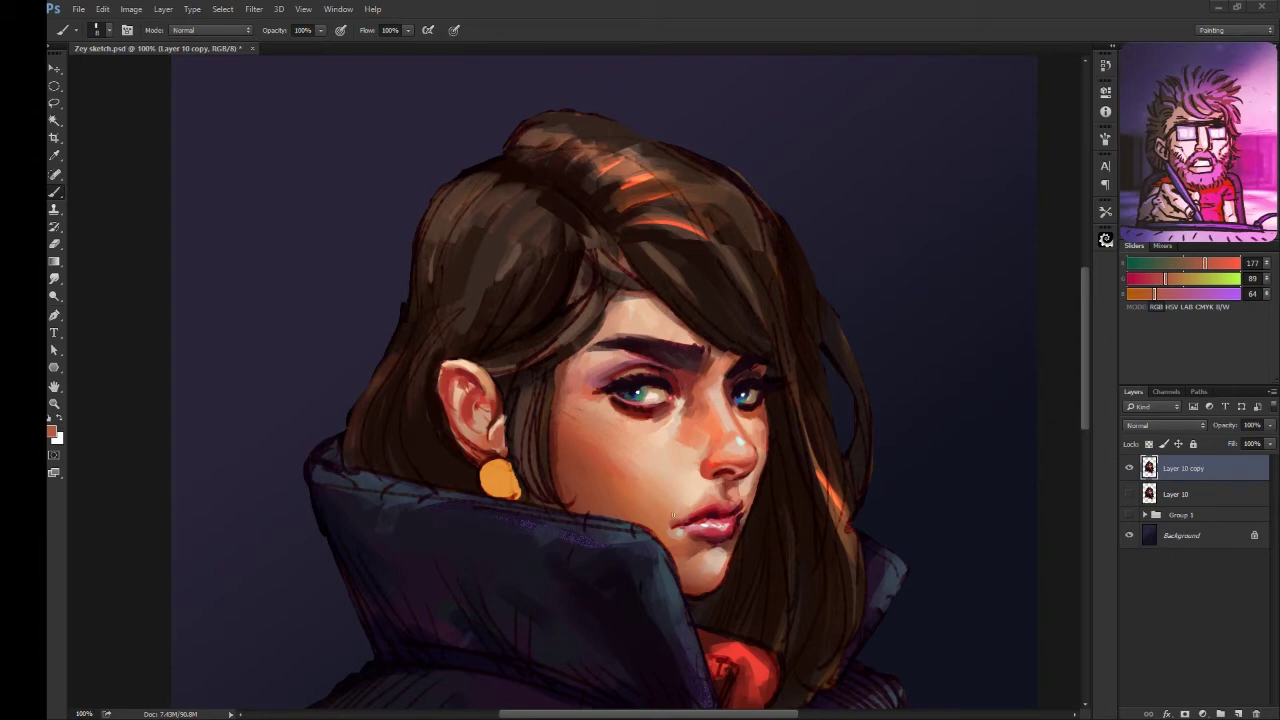
Step: Paint light skin tones over the ear, sampled from the face and ear
left_click(457, 397, "alt")
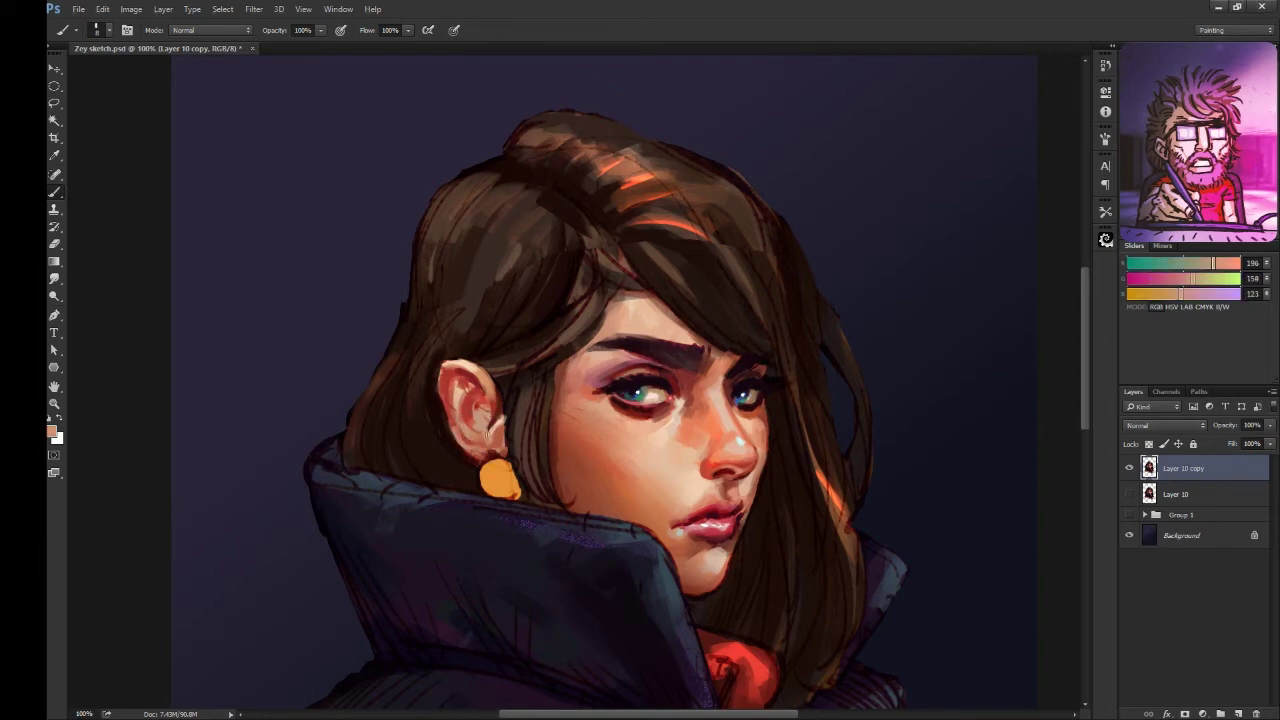
left_click(488, 430, "alt")
left_click_drag(452, 426, 400, 406)
left_click(405, 382, "alt")
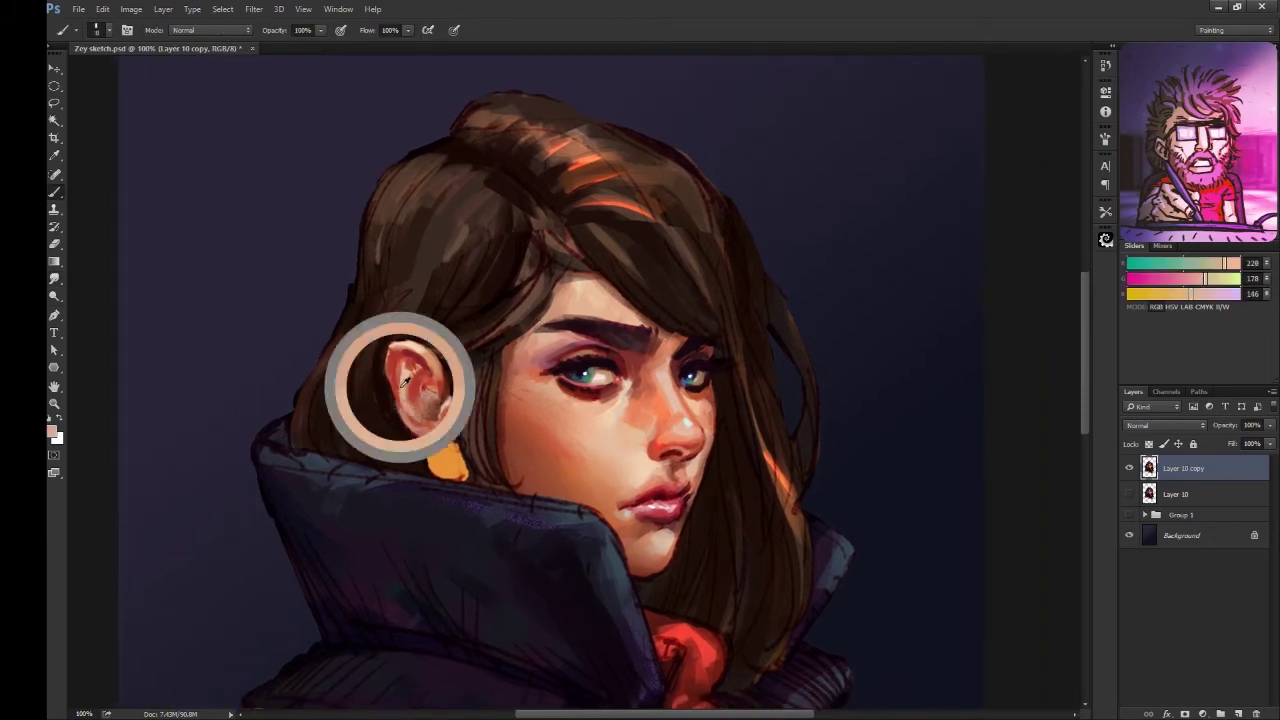
mouse_move(449, 366)
left_mouse_down()
mouse_move(403, 324)
mouse_move(380, 410)
left_mouse_up()
left_click(381, 385, "alt")
left_click(380, 410, "alt")
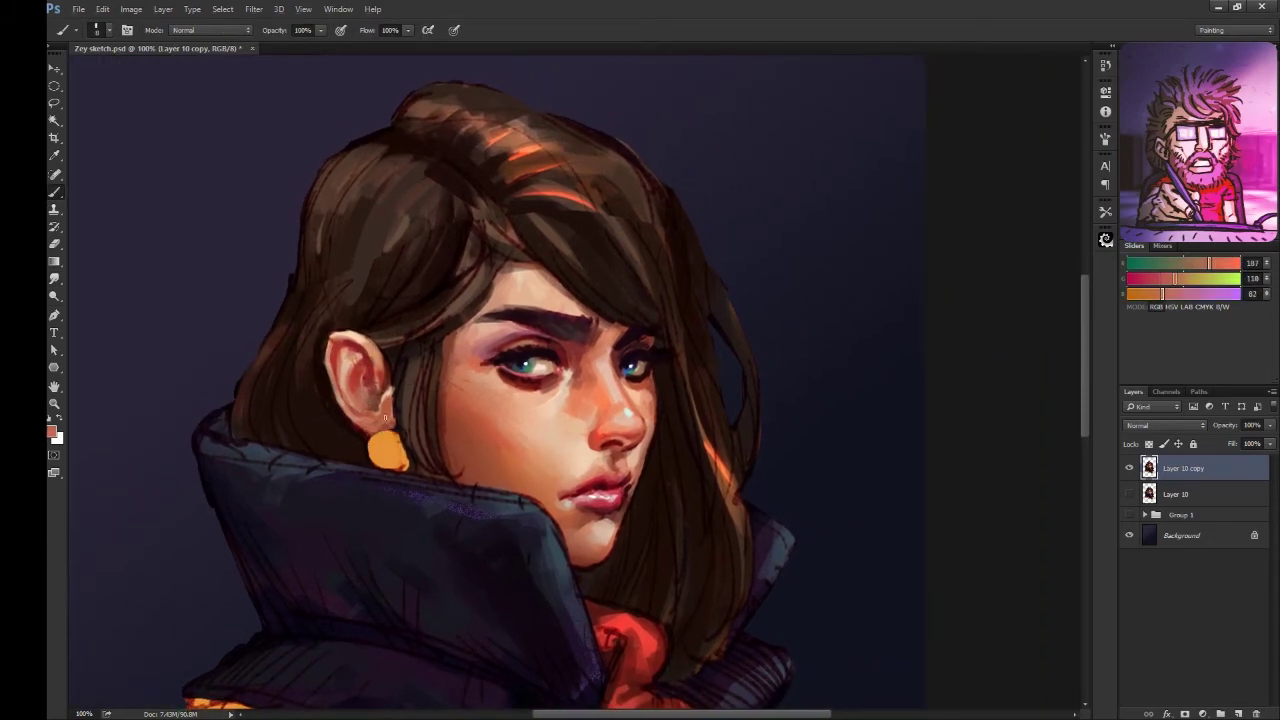
Step: Edge the ear with dark hair colour and add reddish skin and darker red shadow
left_click(325, 386, "alt")
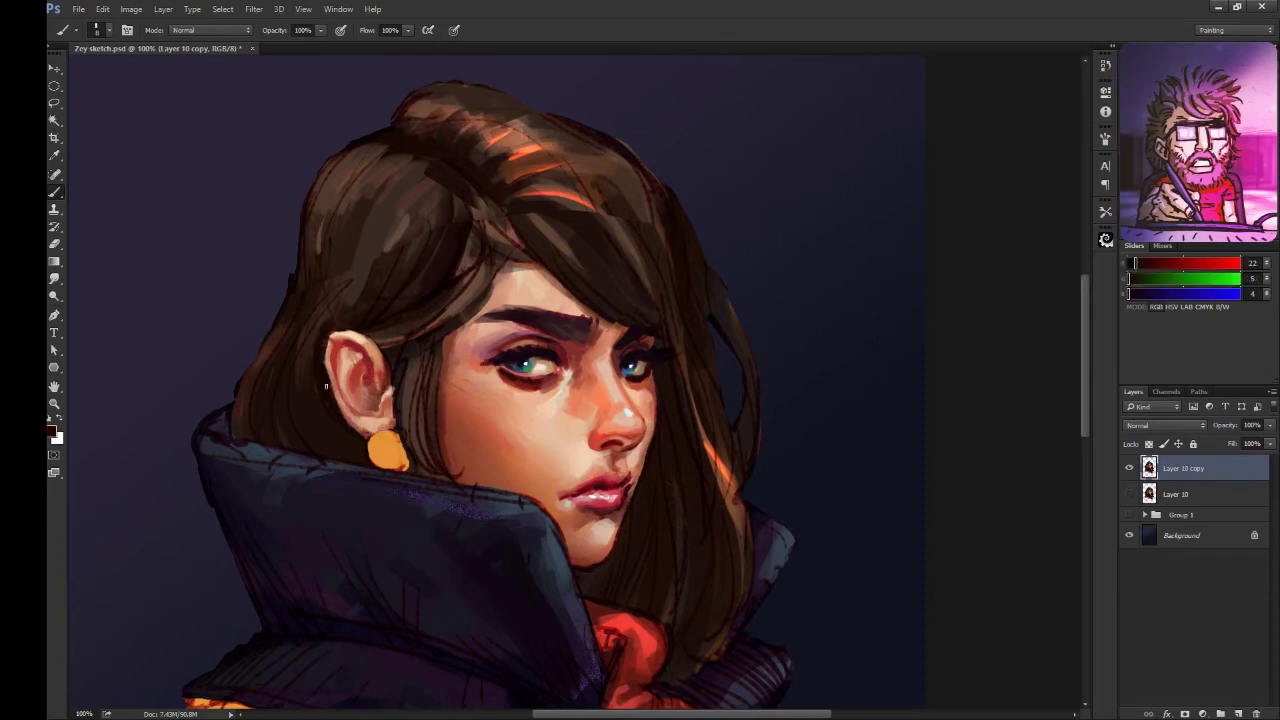
left_click_drag(325, 386, 340, 406)
left_click(400, 390, "alt")
left_click(402, 392, "alt")
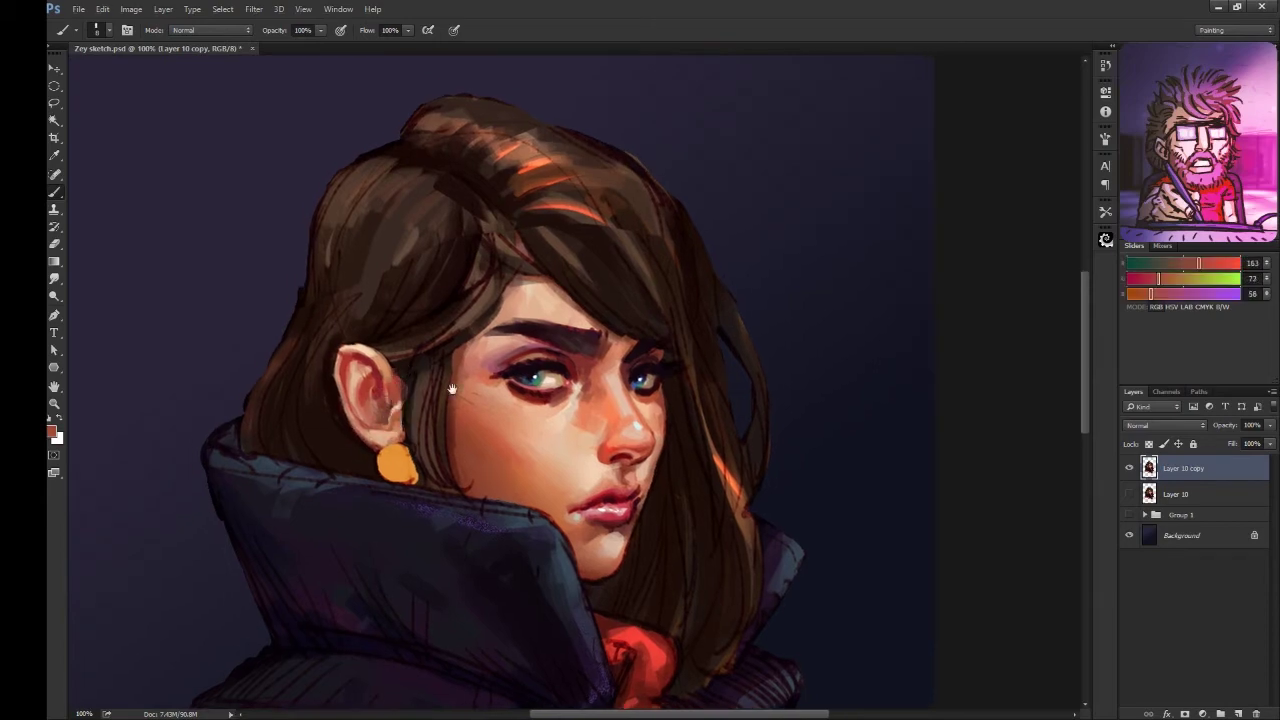
left_click_drag(451, 388, 467, 374)
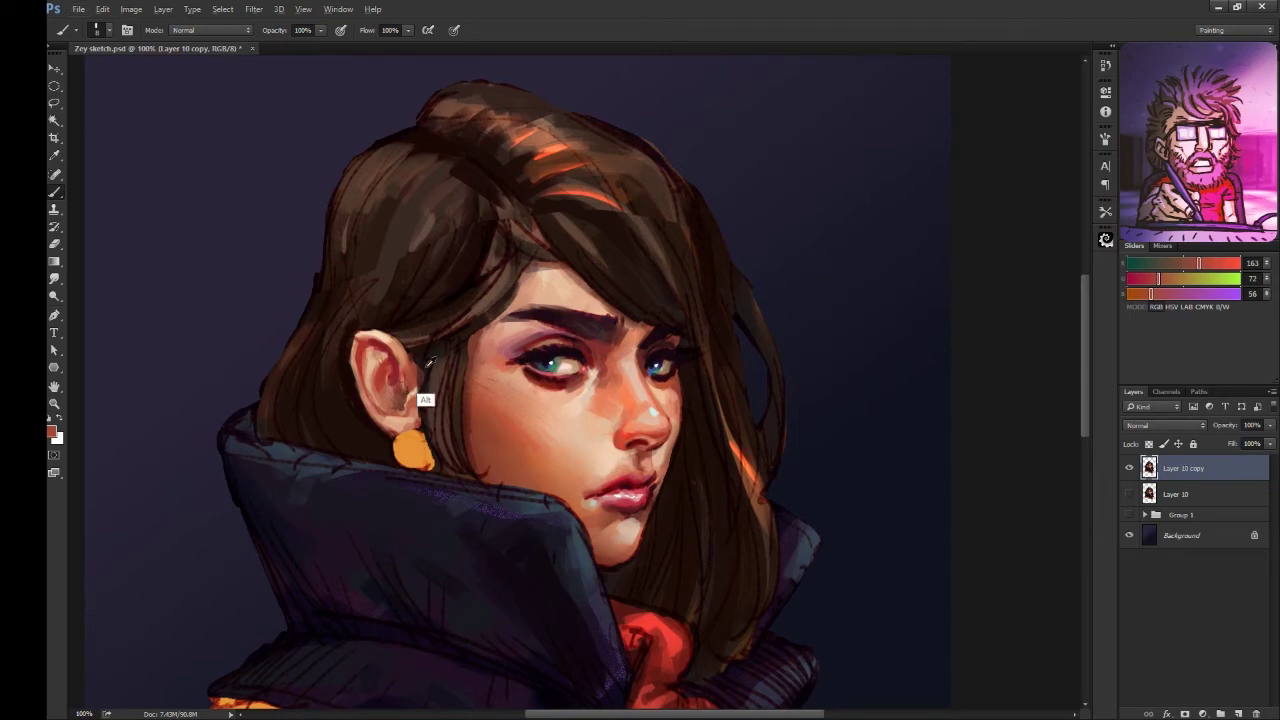
left_click(420, 396, "alt")
left_click(410, 418, "alt")
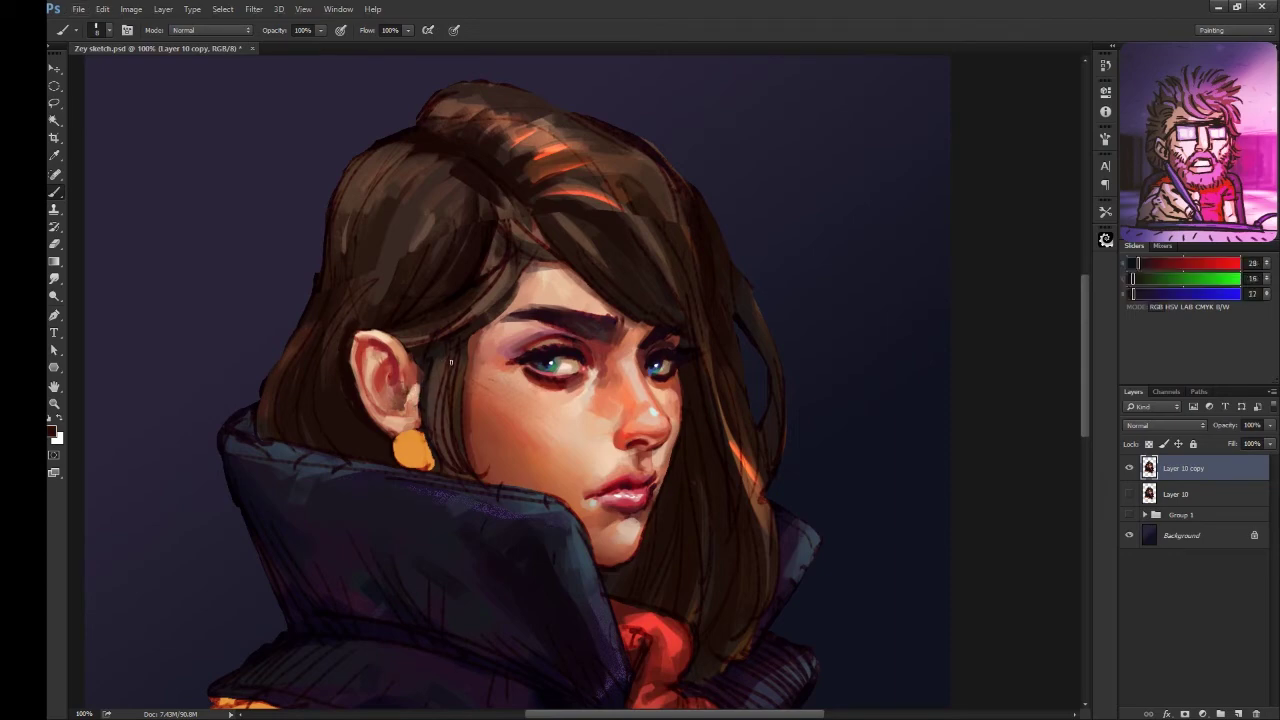
left_click(452, 400, "alt")
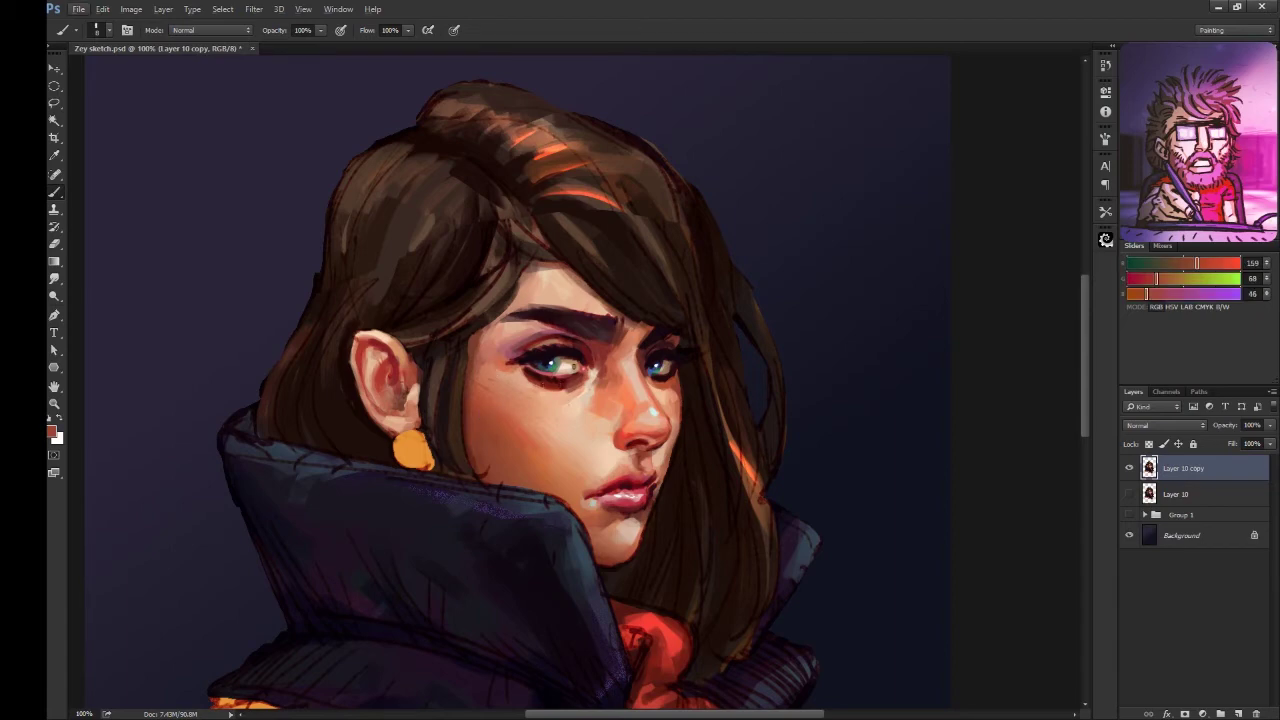
Step: Rework the cheek with highlight and mid skin tones, then resample reddish tones at the ear
left_click(578, 404, "alt")
left_click(531, 421, "alt")
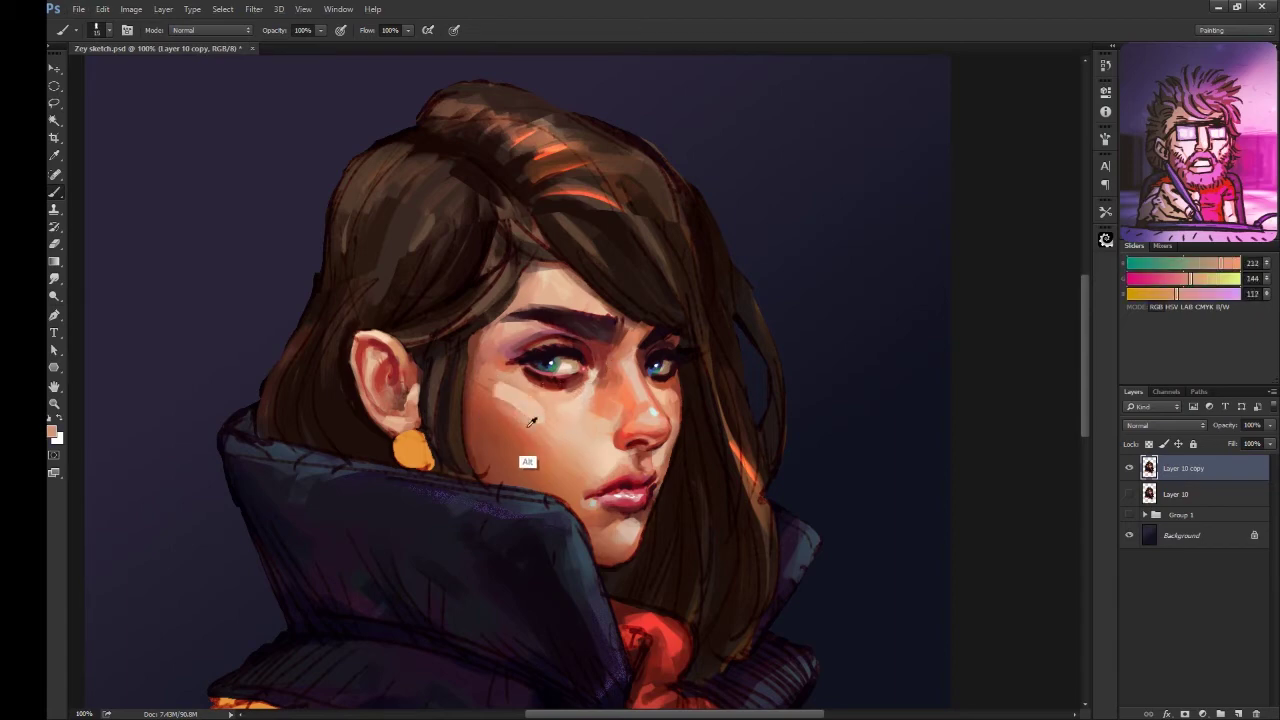
left_click(549, 402, "alt")
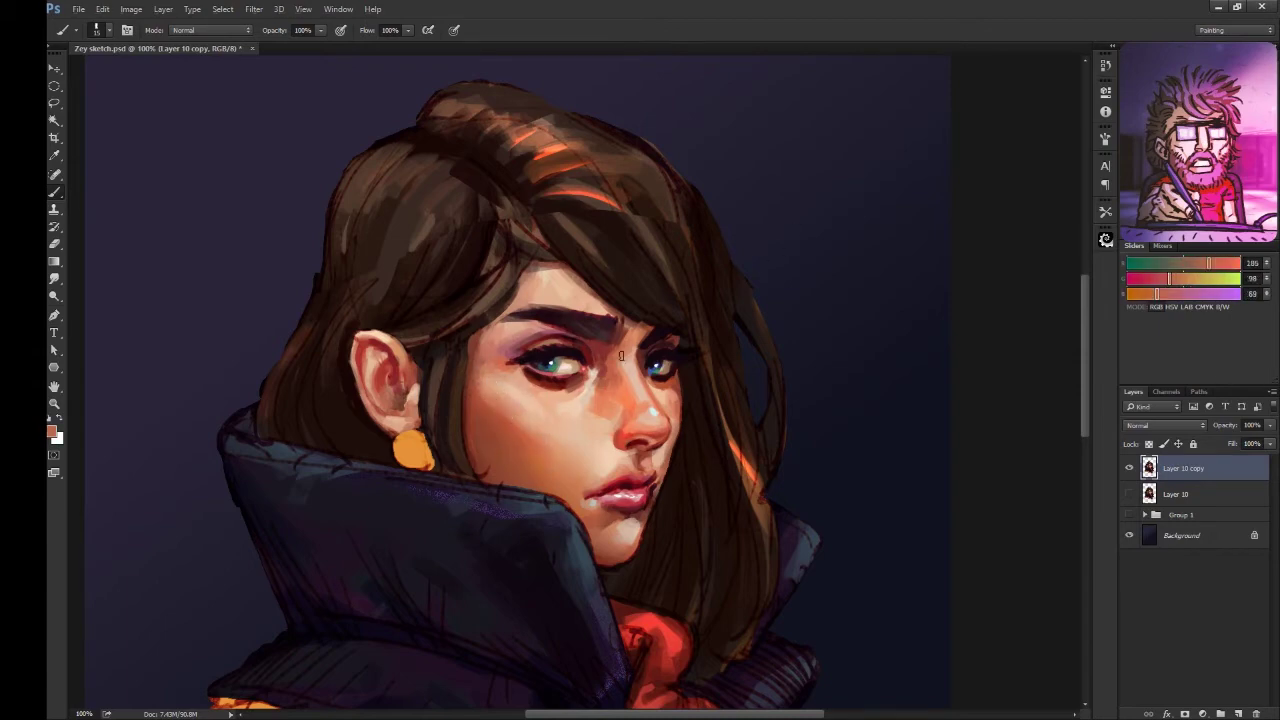
left_click(588, 412, "alt")
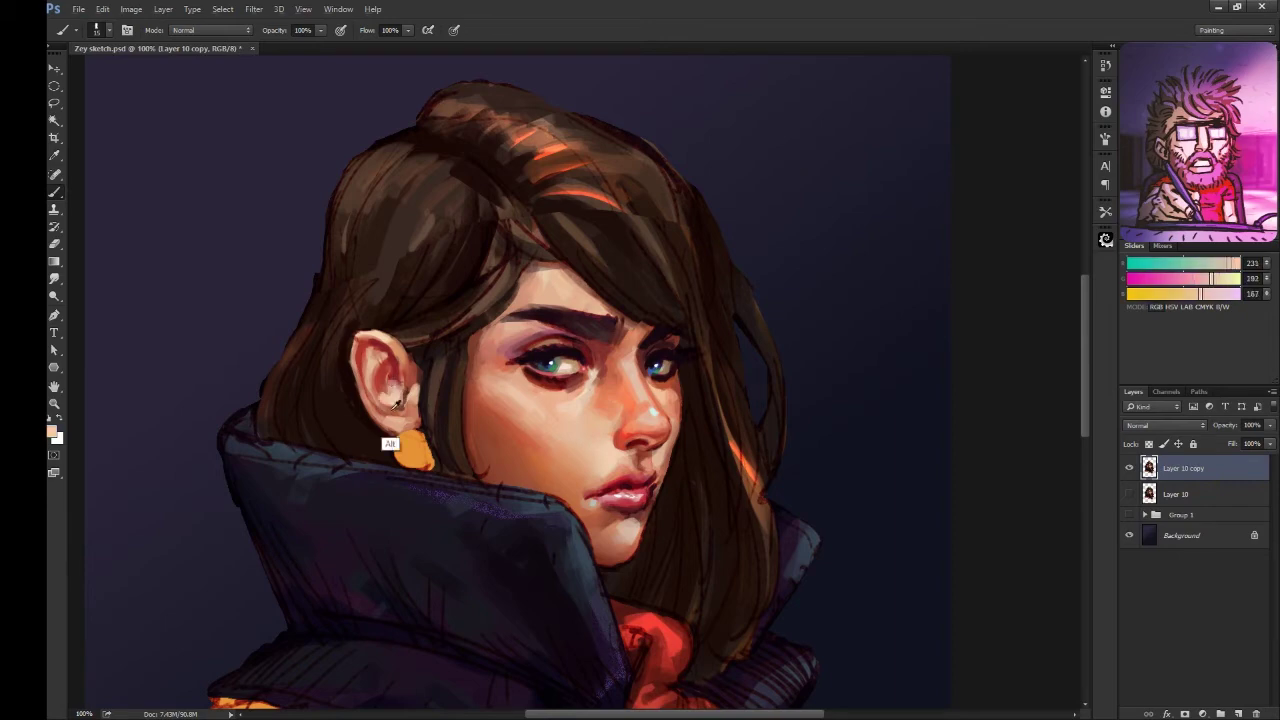
left_click(390, 365, "alt")
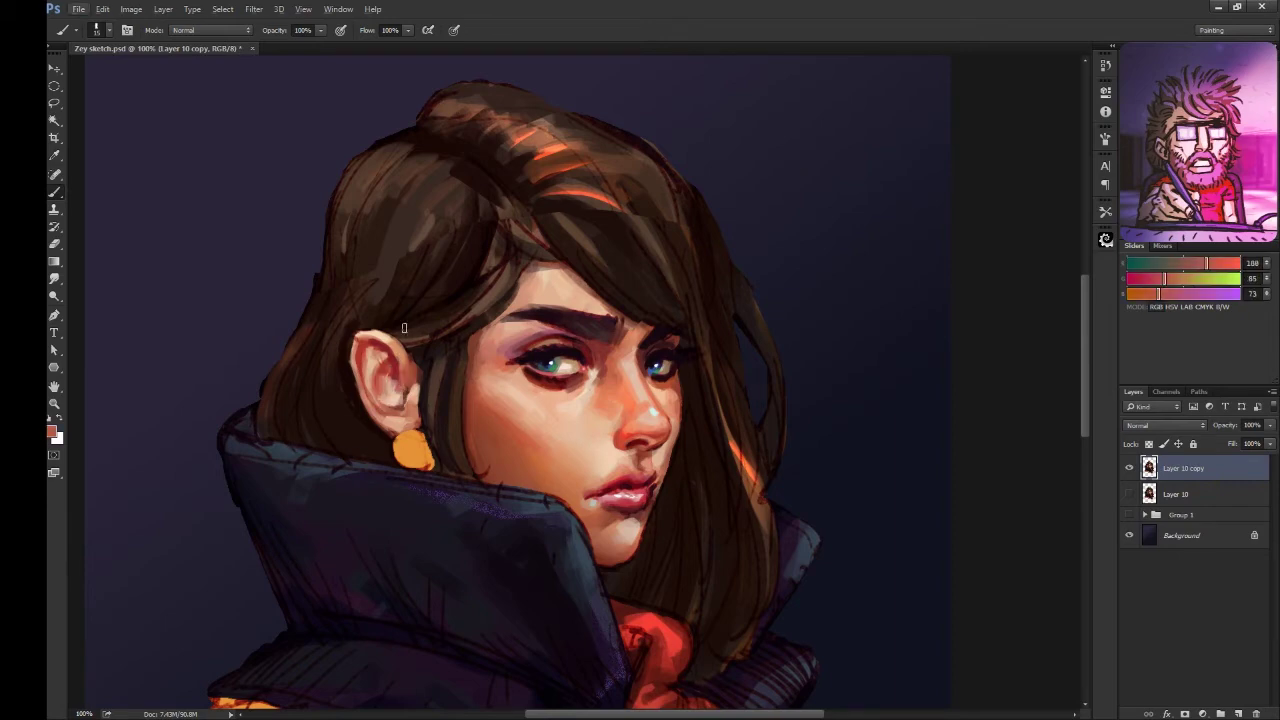
left_click(460, 279, "alt")
left_click(402, 398, "alt")
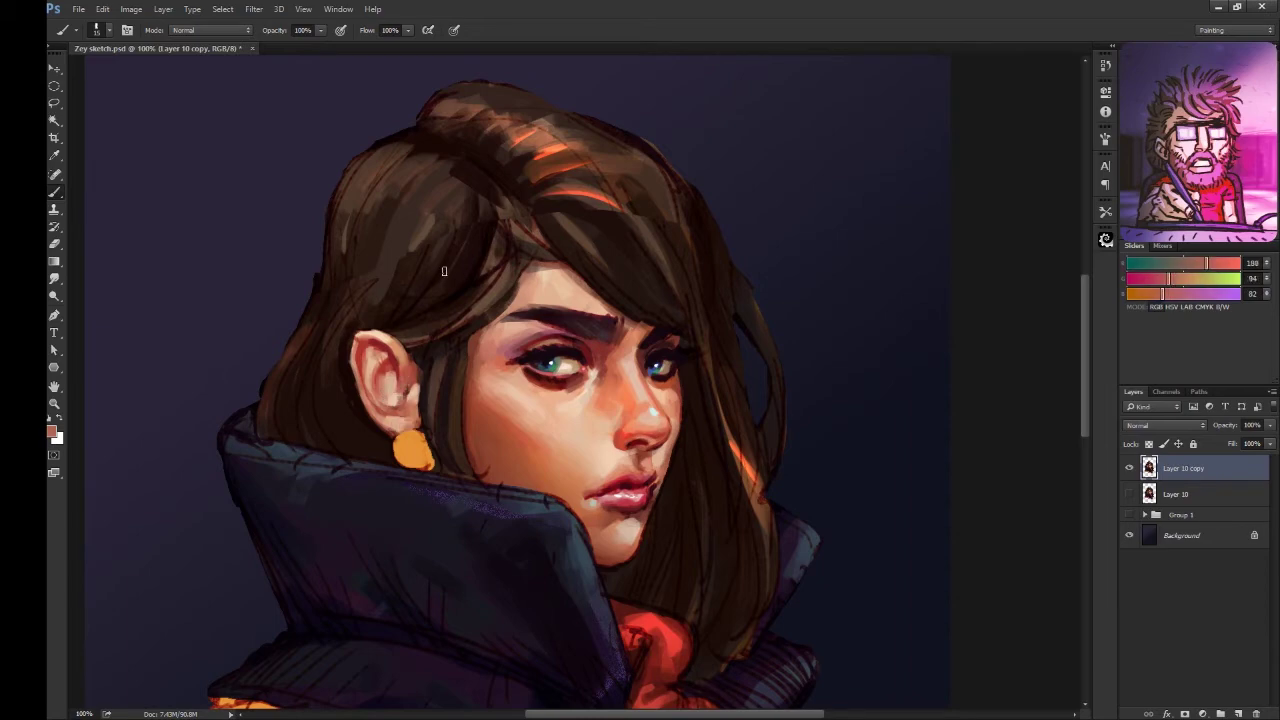
left_click(422, 409, "alt")
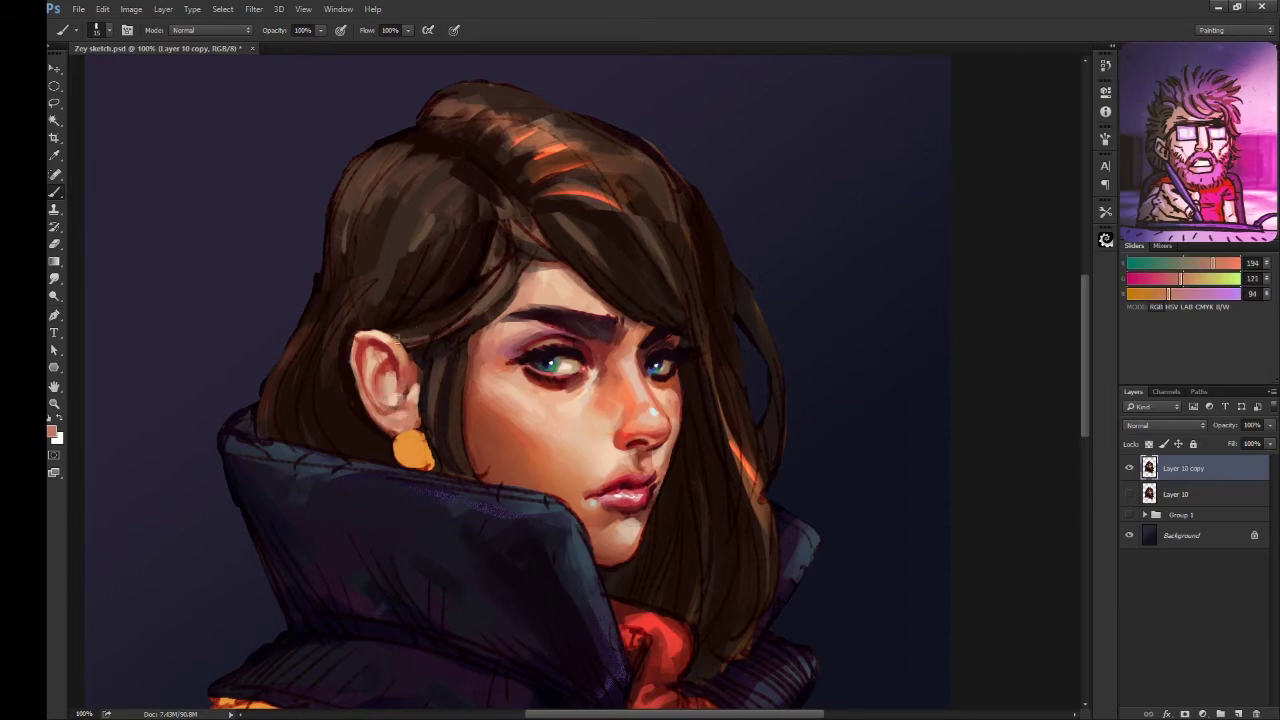
Step: Add light highlights on the nose and chin and dark red shadow strokes across the face
left_click(384, 406, "alt")
left_click(376, 380, "alt")
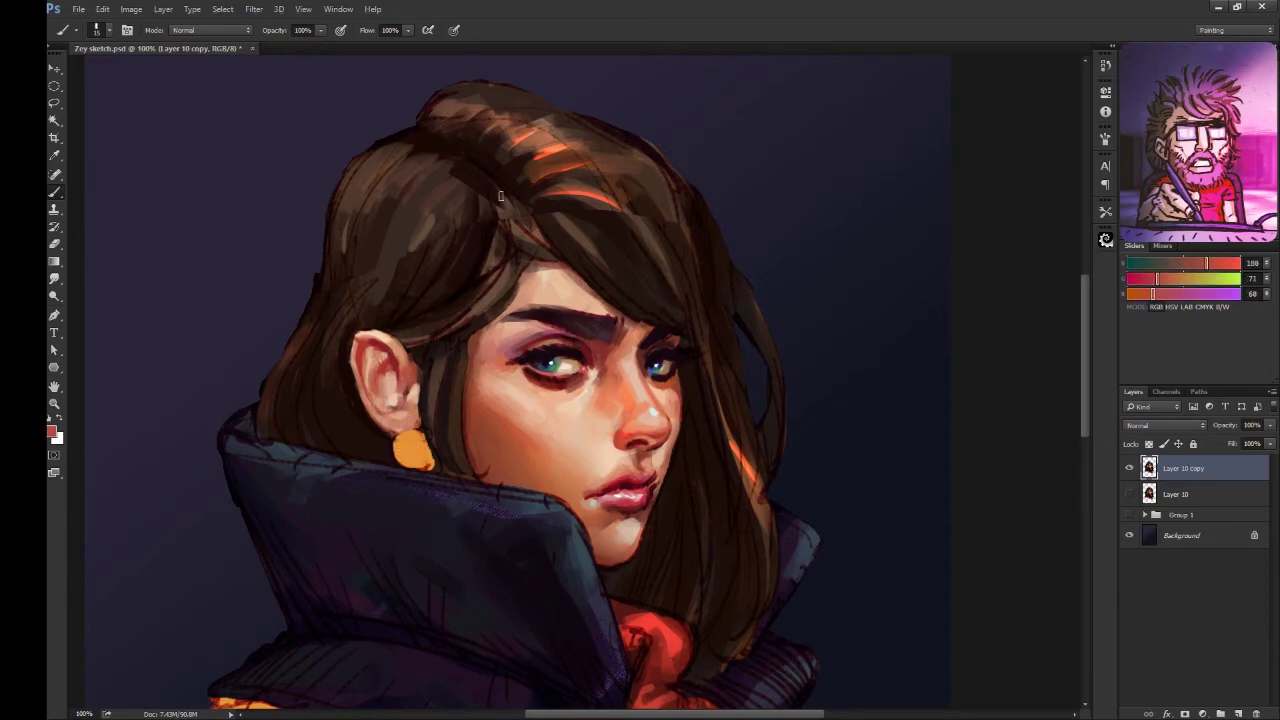
left_click(631, 420, "alt")
left_click(684, 440, "alt")
left_click(643, 478, "alt")
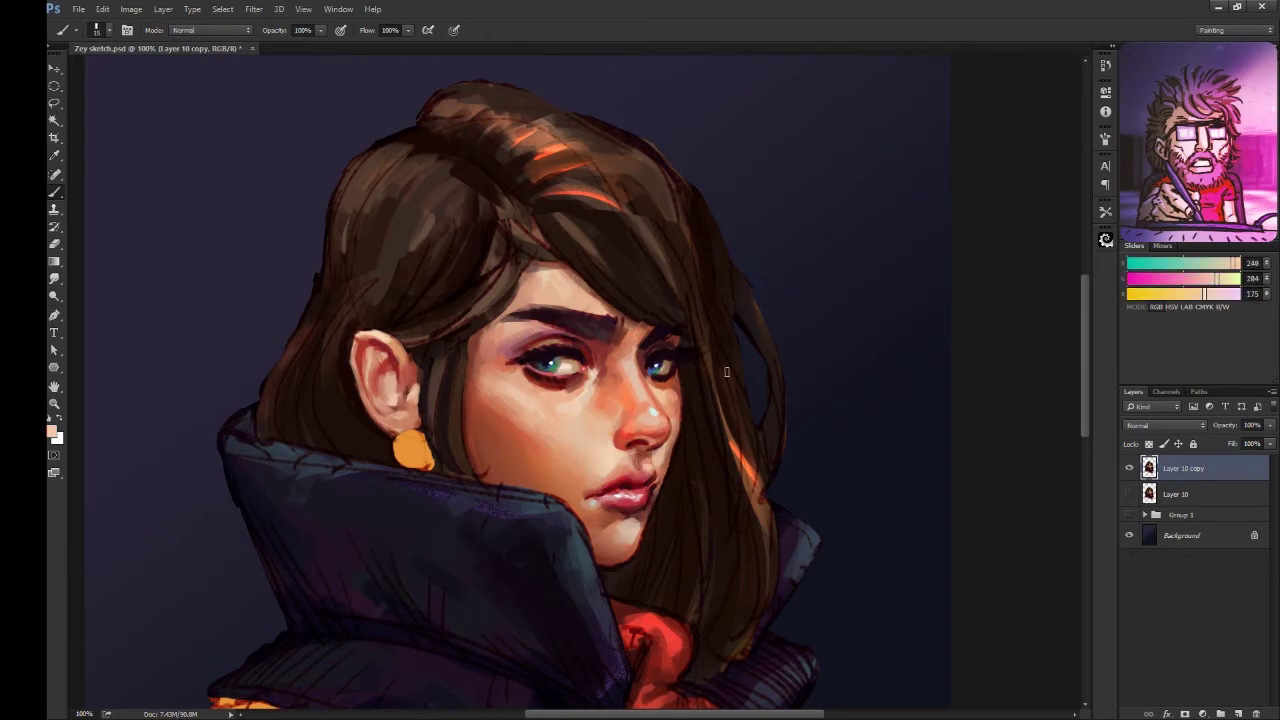
left_click_drag(727, 372, 759, 370)
left_click(597, 327, "alt")
left_click(654, 291, "alt")
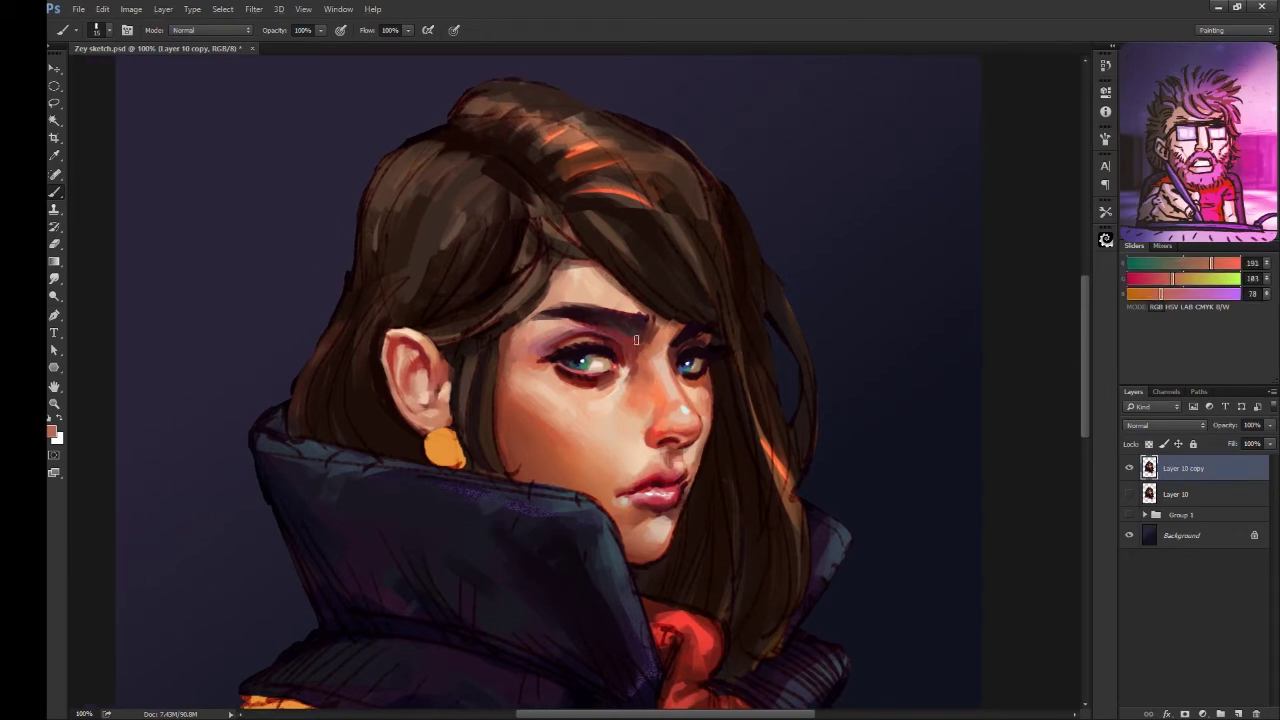
left_click_drag(654, 291, 668, 253)
Step: Mirror the canvas to check the drawing, then sample dark hair browns and face shadows
key("ctrl+shift+h")
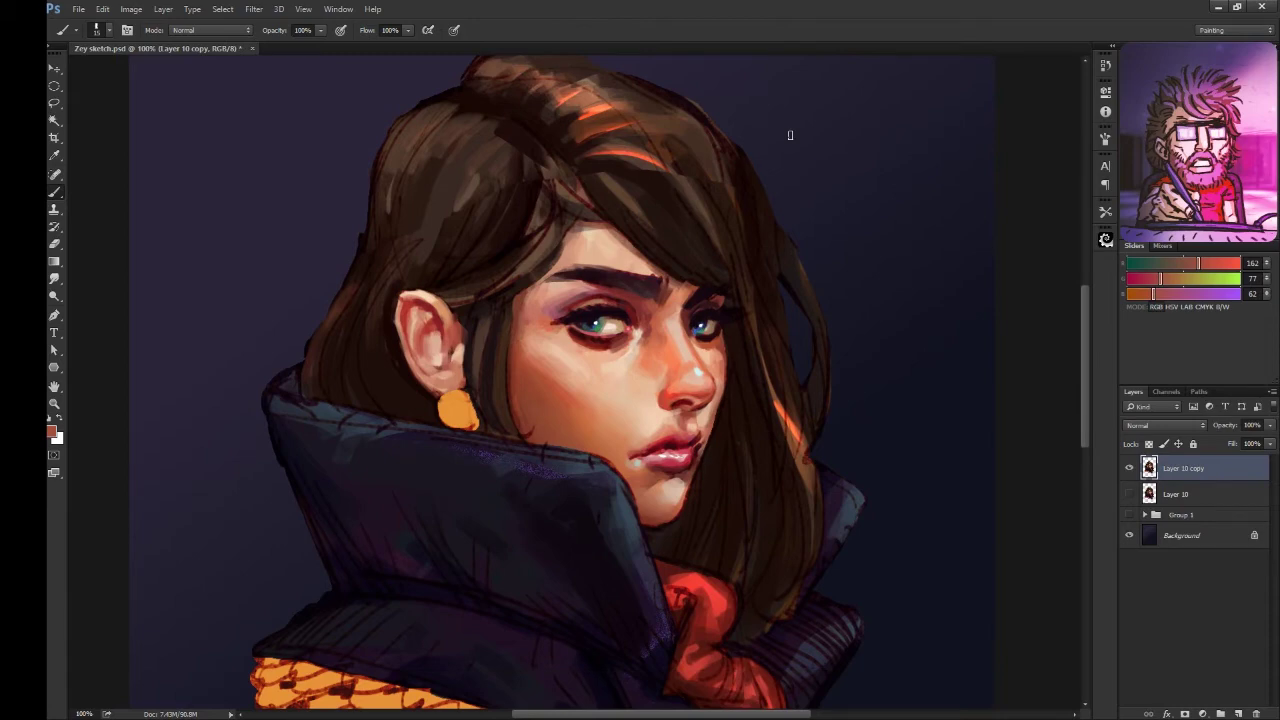
left_click(408, 402, "alt")
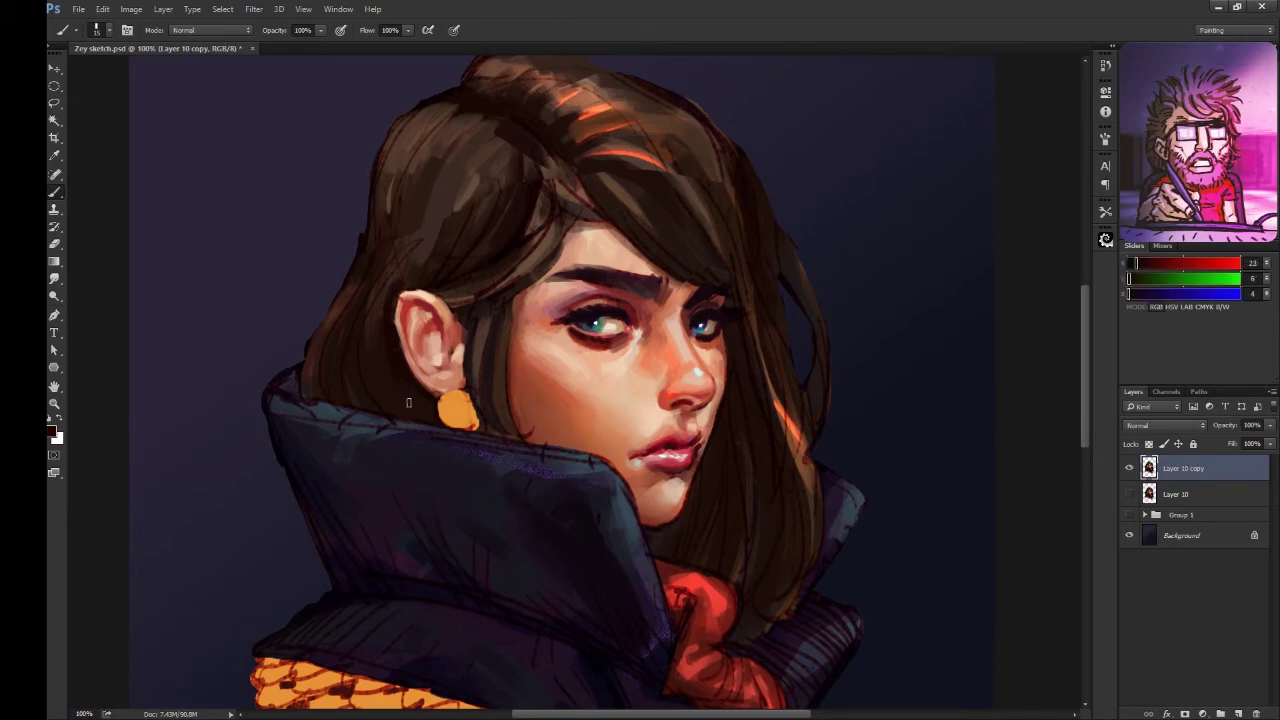
left_click(552, 274, "alt")
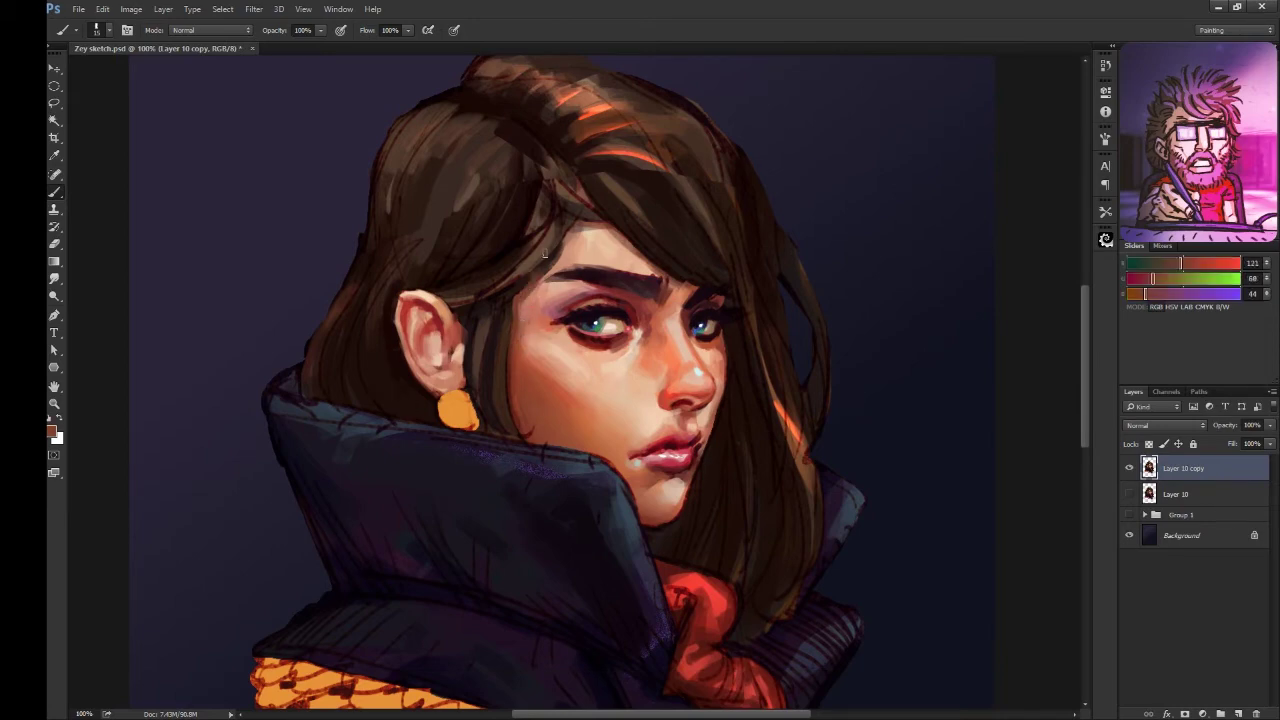
left_click(556, 248, "alt")
left_click(620, 360, "alt")
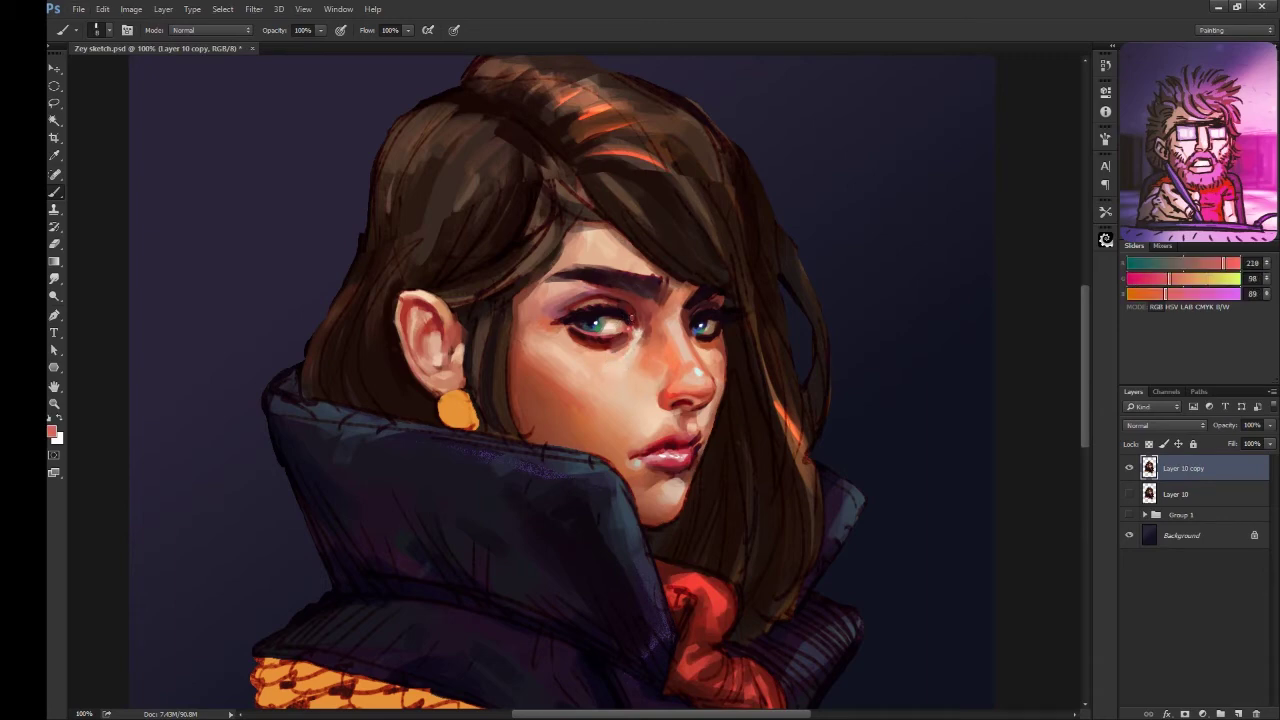
left_click(627, 303, "alt")
left_click(702, 318, "alt")
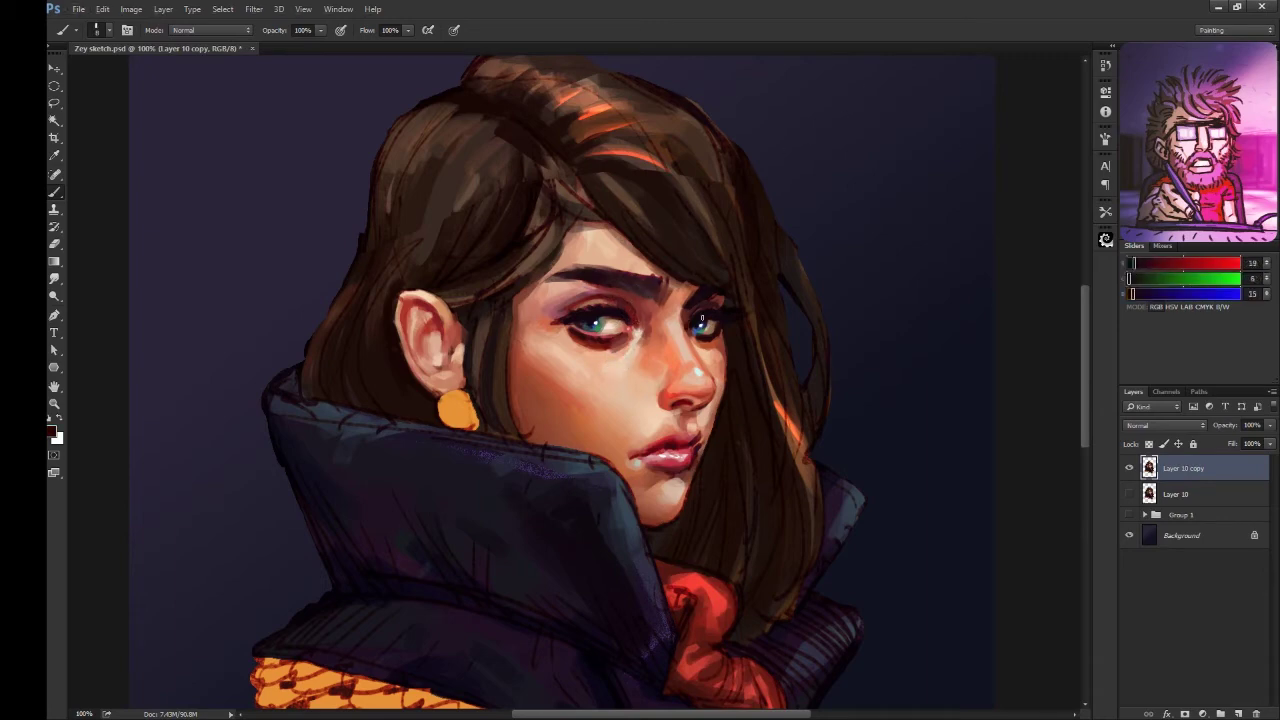
Step: Paint small saturated-red and skin-tone shading strokes near the nose
left_click(721, 377, "alt")
left_click(606, 348, "alt")
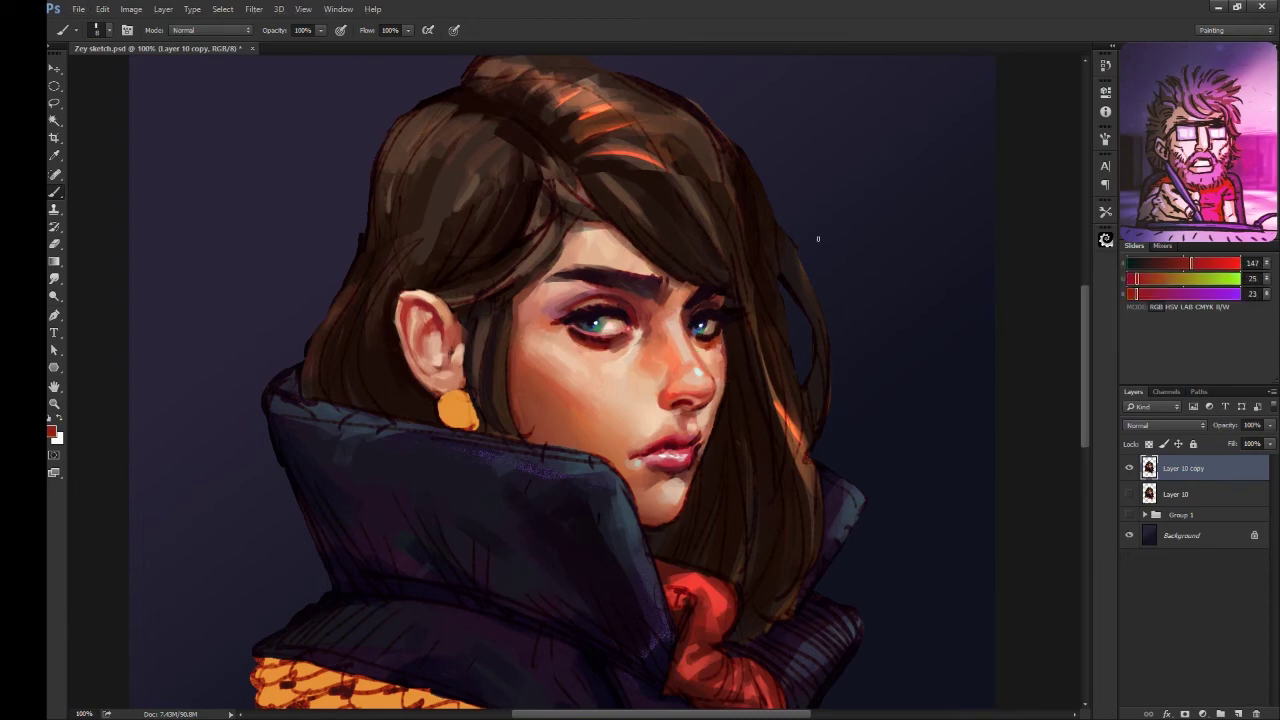
left_click(700, 370, "alt")
mouse_move(705, 400)
left_mouse_down()
mouse_move(715, 410)
mouse_move(749, 395)
mouse_move(760, 375)
left_mouse_up()
left_click(760, 375, "alt")
left_click_drag(573, 346, 609, 346)
left_click(715, 241, "alt")
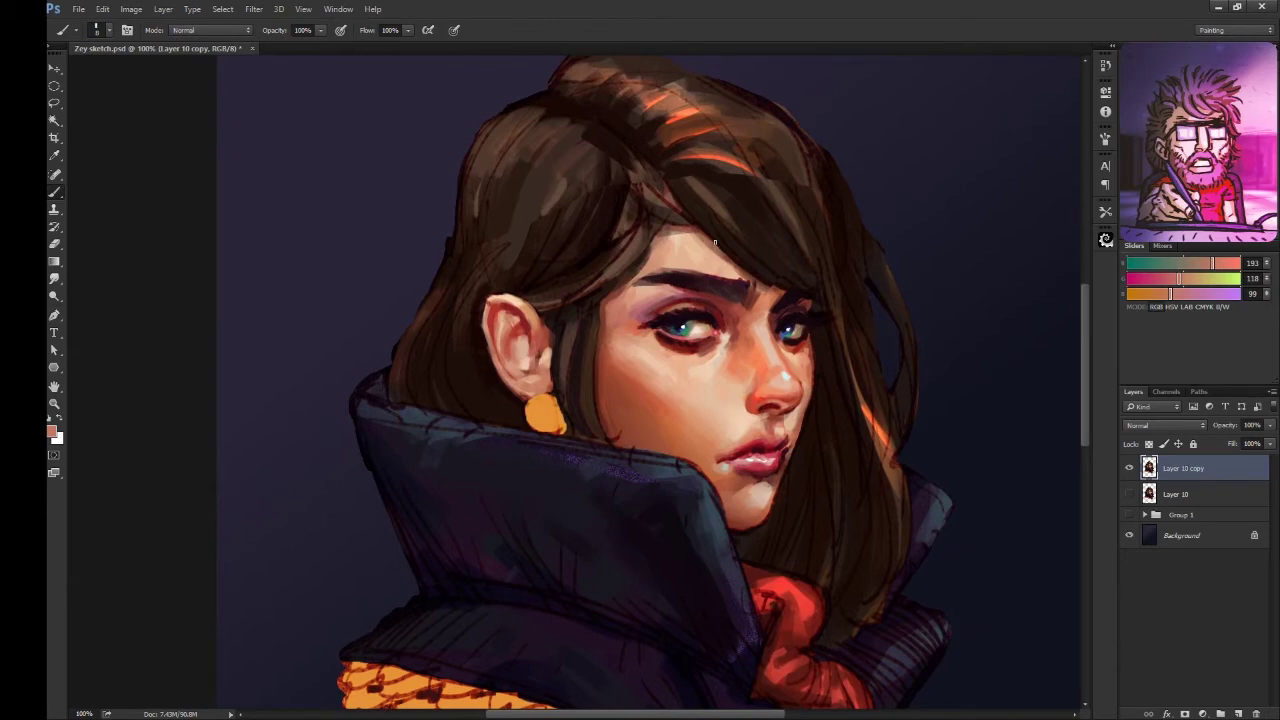
left_click(676, 347, "alt")
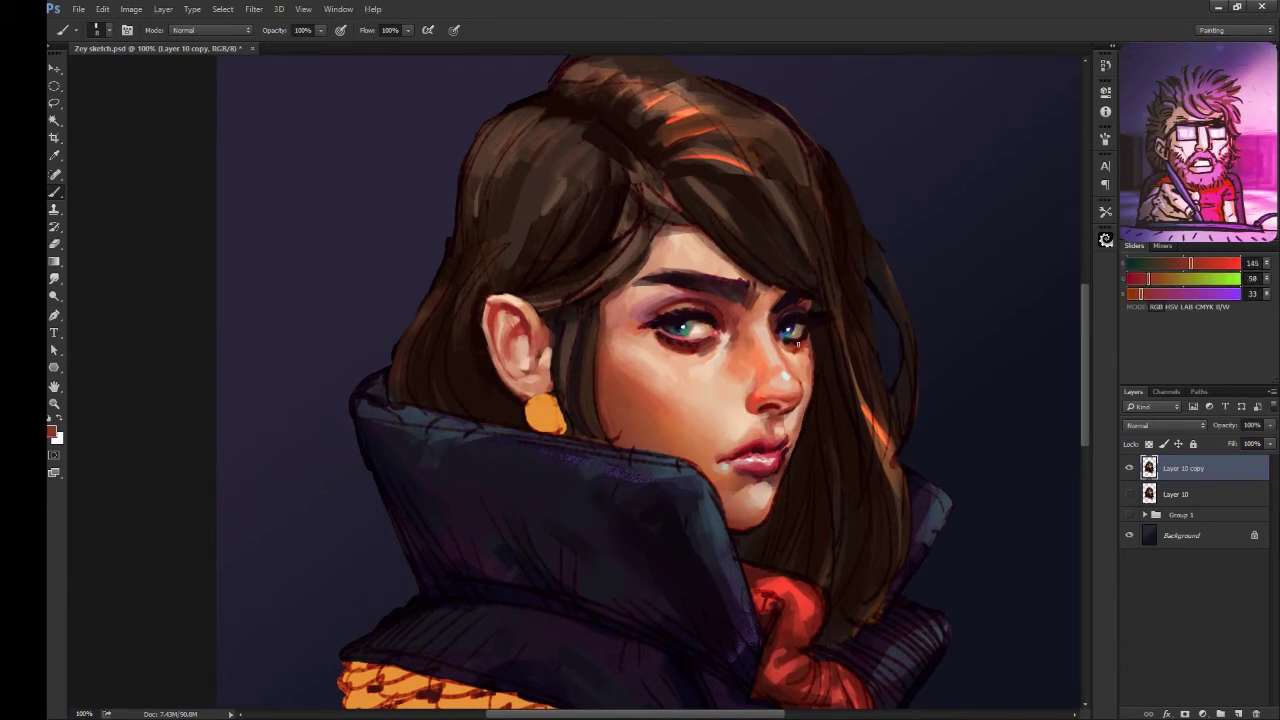
left_click(801, 337, "alt")
left_click(715, 367, "alt")
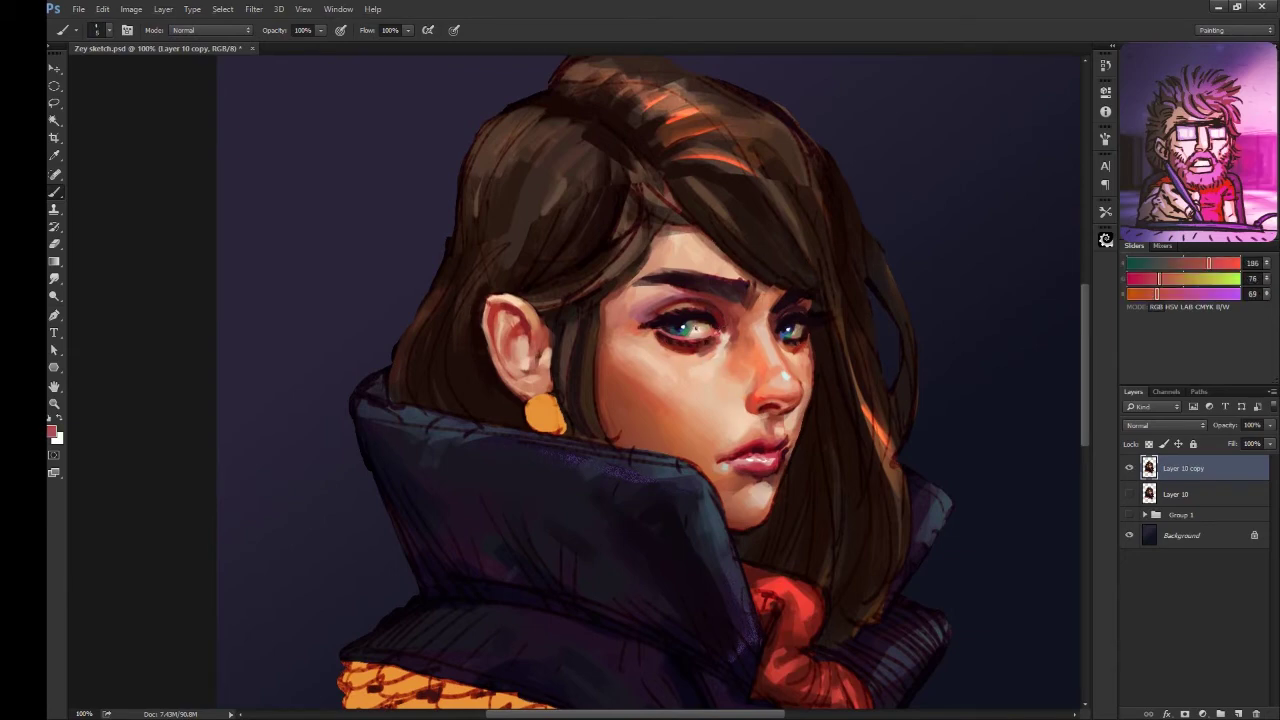
left_click(711, 365, "alt")
Step: Darken the hair strands left of the face and on the crown with near-black brown
left_click(421, 405, "alt")
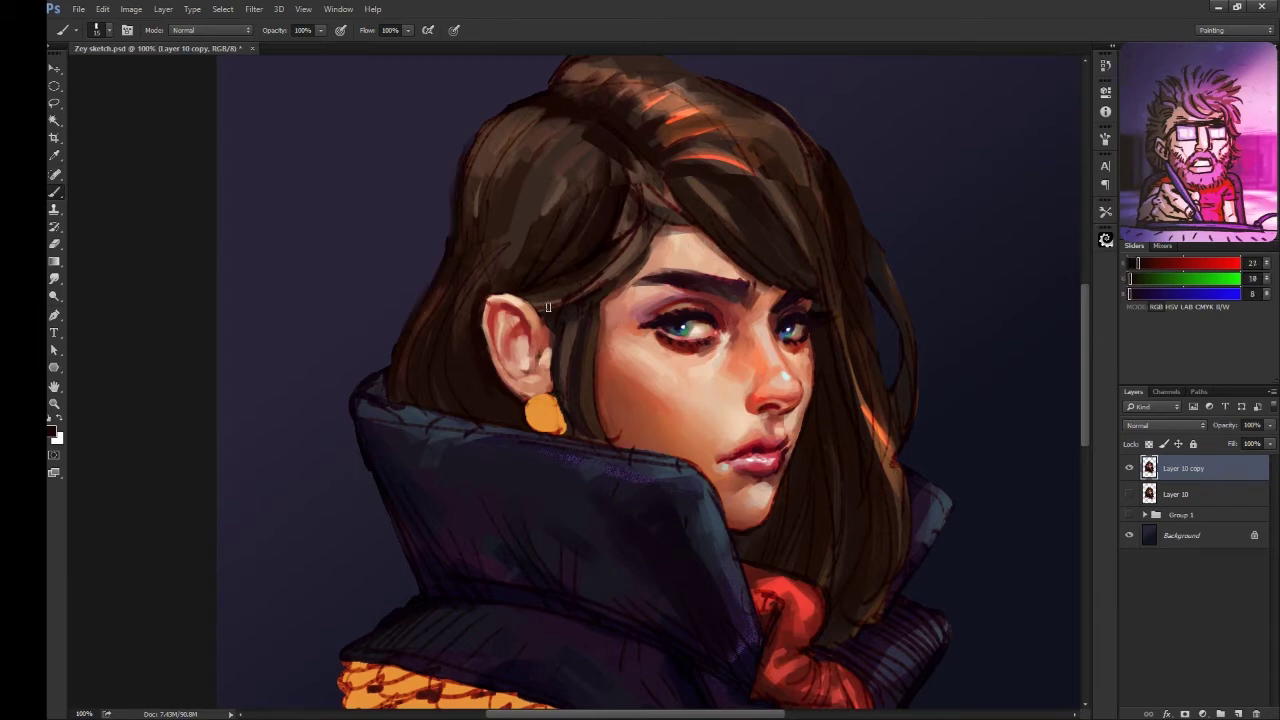
mouse_move(548, 307)
left_mouse_down()
mouse_move(630, 240)
mouse_move(625, 318)
left_mouse_up()
mouse_move(692, 190)
left_mouse_down()
mouse_move(708, 152)
mouse_move(738, 152)
left_mouse_up()
left_click(534, 251, "alt")
mouse_move(554, 283)
left_mouse_down()
mouse_move(534, 229)
mouse_move(510, 298)
mouse_move(517, 343)
left_mouse_up()
mouse_move(494, 280)
left_mouse_down()
mouse_move(543, 323)
mouse_move(546, 266)
left_mouse_up()
left_click_drag(425, 429, 432, 367)
left_click(444, 368, "alt")
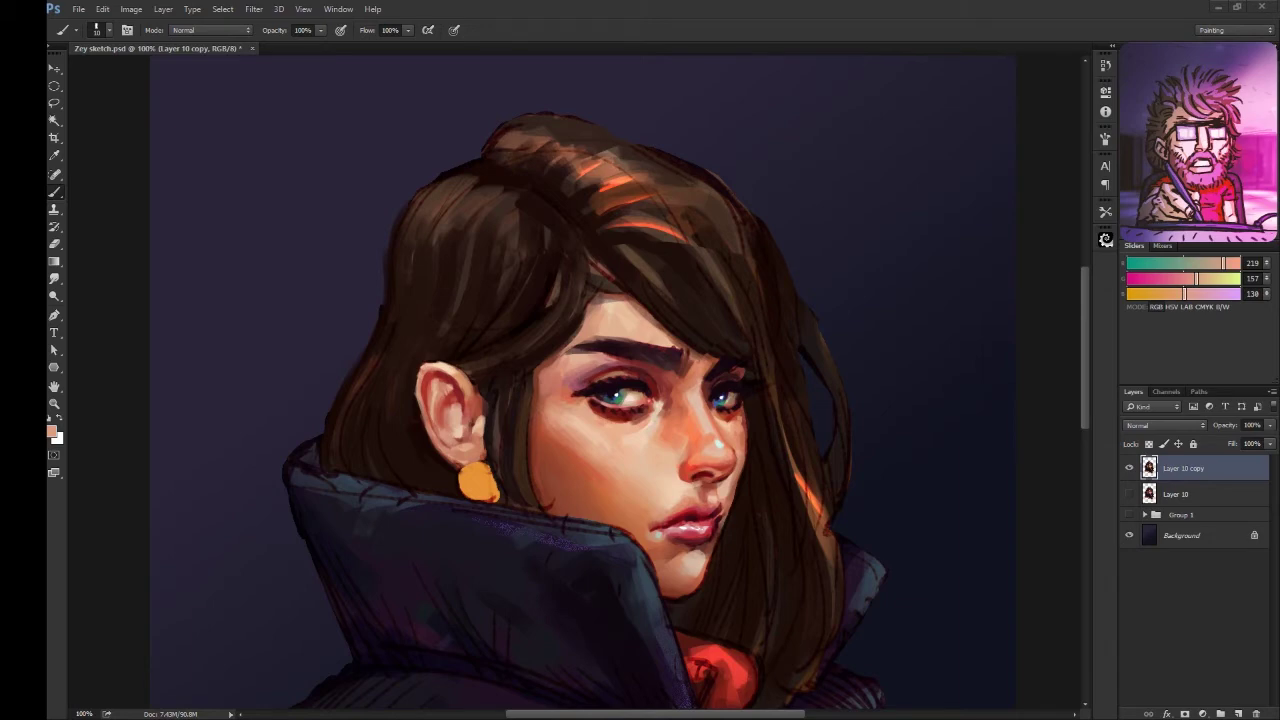
Step: Sample light and deeper skin tones from the face while shifting across the portrait
left_click(543, 391, "alt")
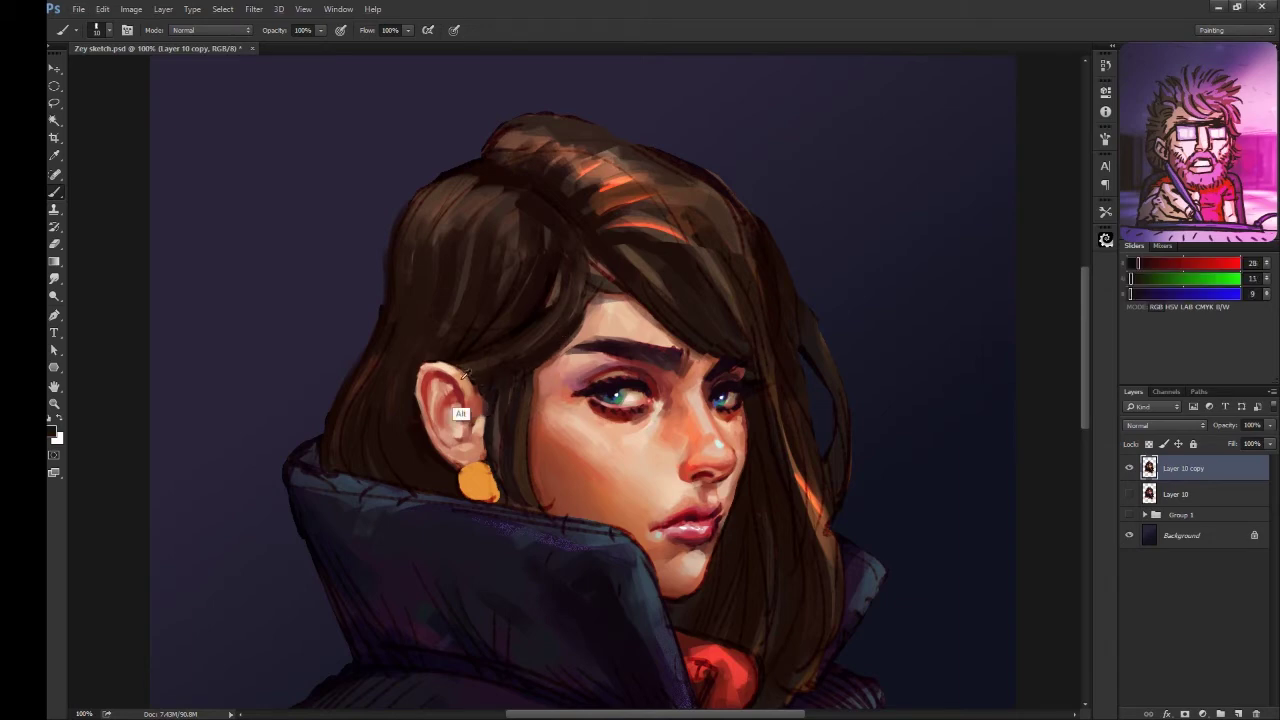
left_click(463, 414, "alt")
left_click_drag(463, 414, 413, 428)
left_click(385, 365, "alt")
left_click_drag(440, 345, 383, 345)
left_click(491, 330, "alt")
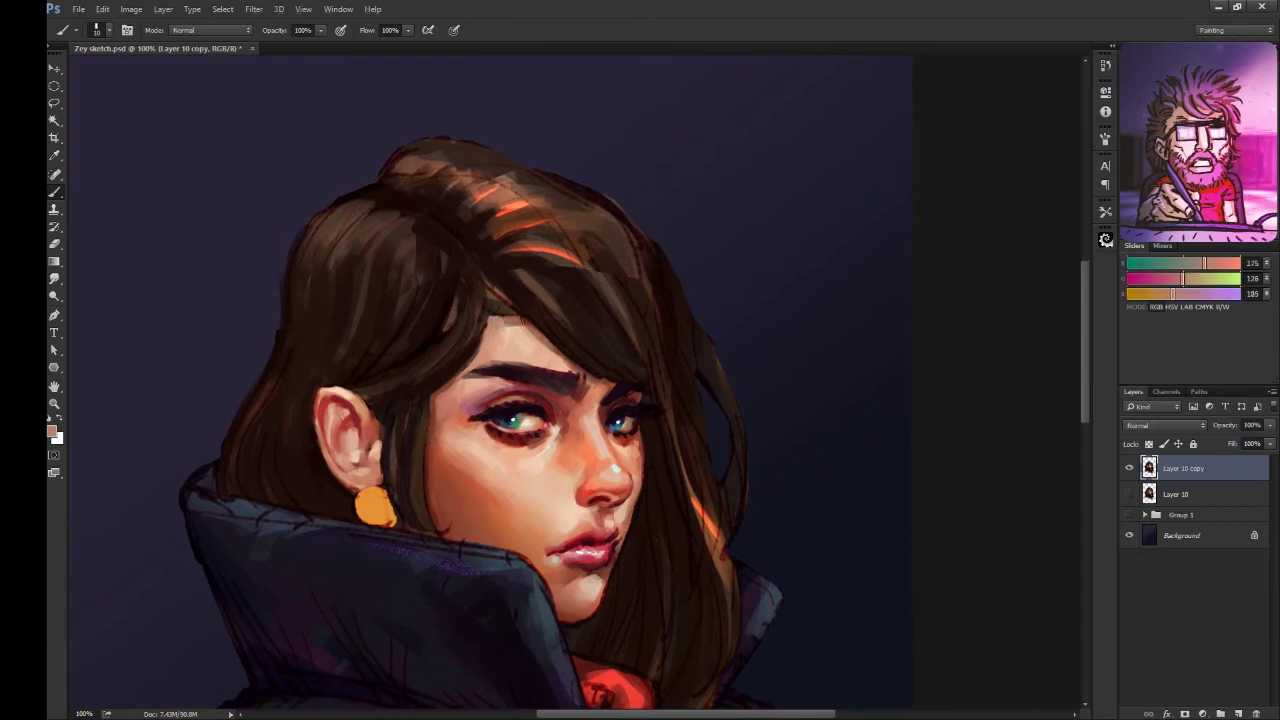
mouse_move(525, 317)
left_mouse_down()
mouse_move(505, 325)
mouse_move(515, 304)
mouse_move(378, 350)
left_mouse_up()
left_click(500, 336, "alt")
Step: Paint a dark brown hair stroke left of the face, then pick reddish and skin tones
left_click(455, 245, "alt")
left_click(443, 297, "alt")
left_click(382, 412, "alt")
mouse_move(380, 405)
left_mouse_down()
mouse_move(415, 358)
mouse_move(346, 420)
left_mouse_up()
left_click(399, 392, "alt")
left_click(581, 408, "alt")
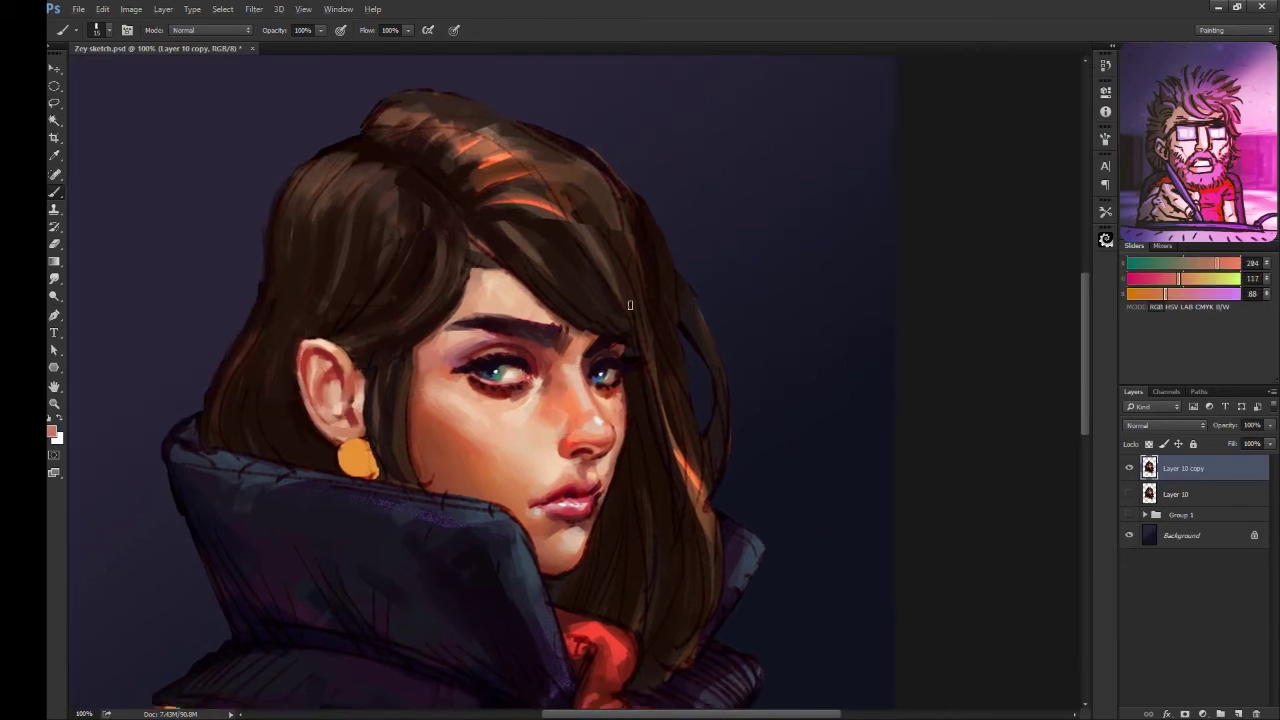
Step: Resample dark brown hair colours while moving the view around the head
left_click_drag(593, 297, 633, 353)
left_click(423, 286, "alt")
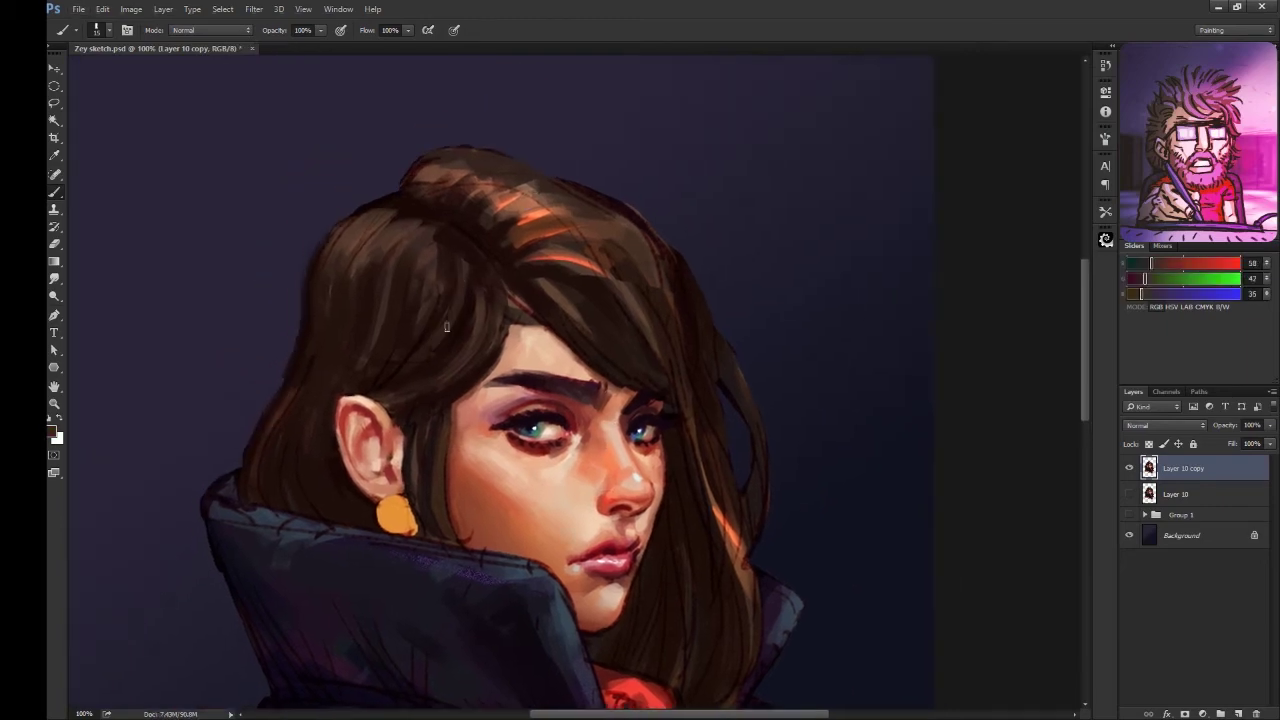
left_click(458, 340, "alt")
left_click(420, 237, "alt")
left_click(424, 258, "alt")
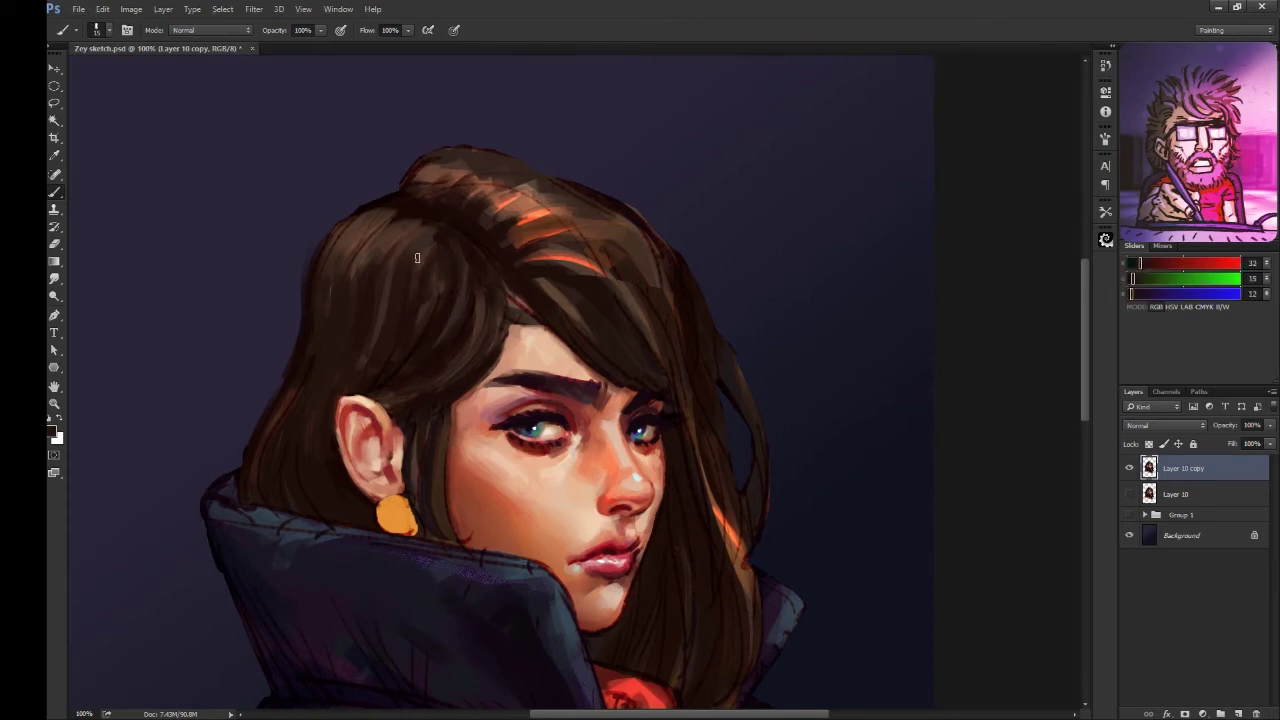
left_click_drag(552, 298, 482, 293)
left_click_drag(420, 246, 436, 209)
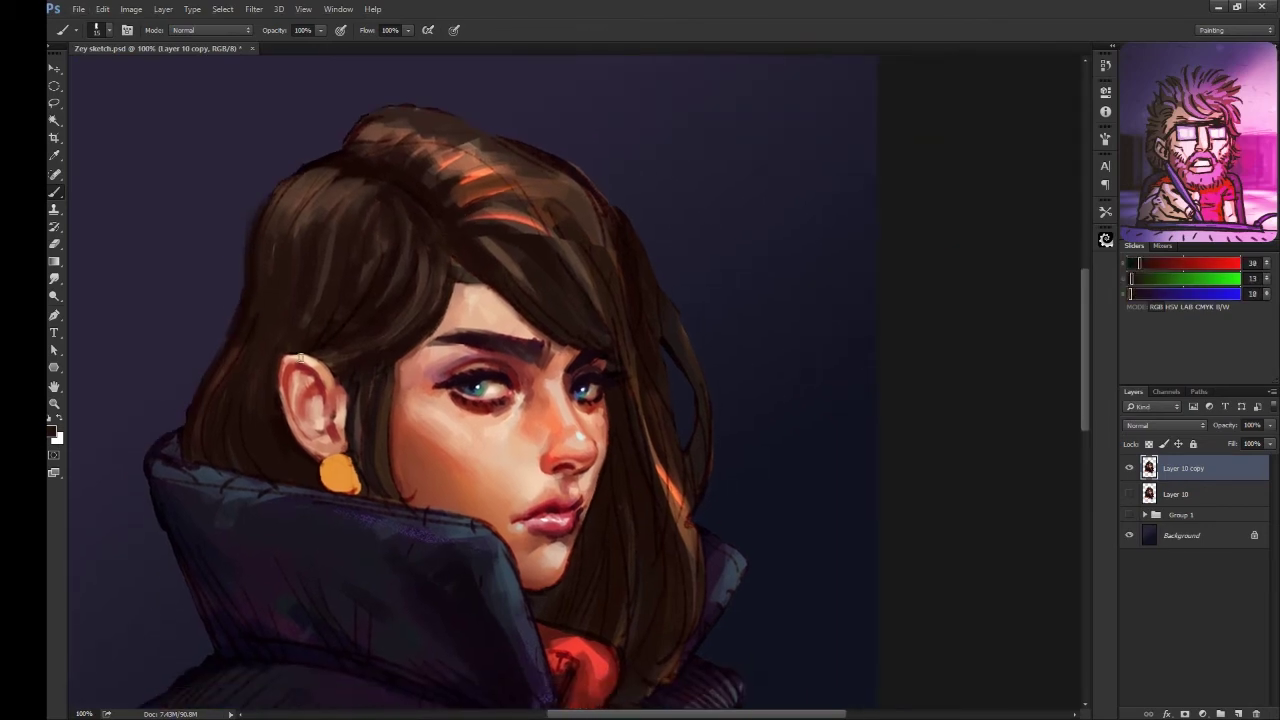
Step: Pick reddish, light skin, dark brown and orange skin tones while panning the portrait
left_click(284, 360, "alt")
left_click_drag(284, 360, 250, 354)
left_click(531, 320, "alt")
left_click_drag(531, 320, 500, 288)
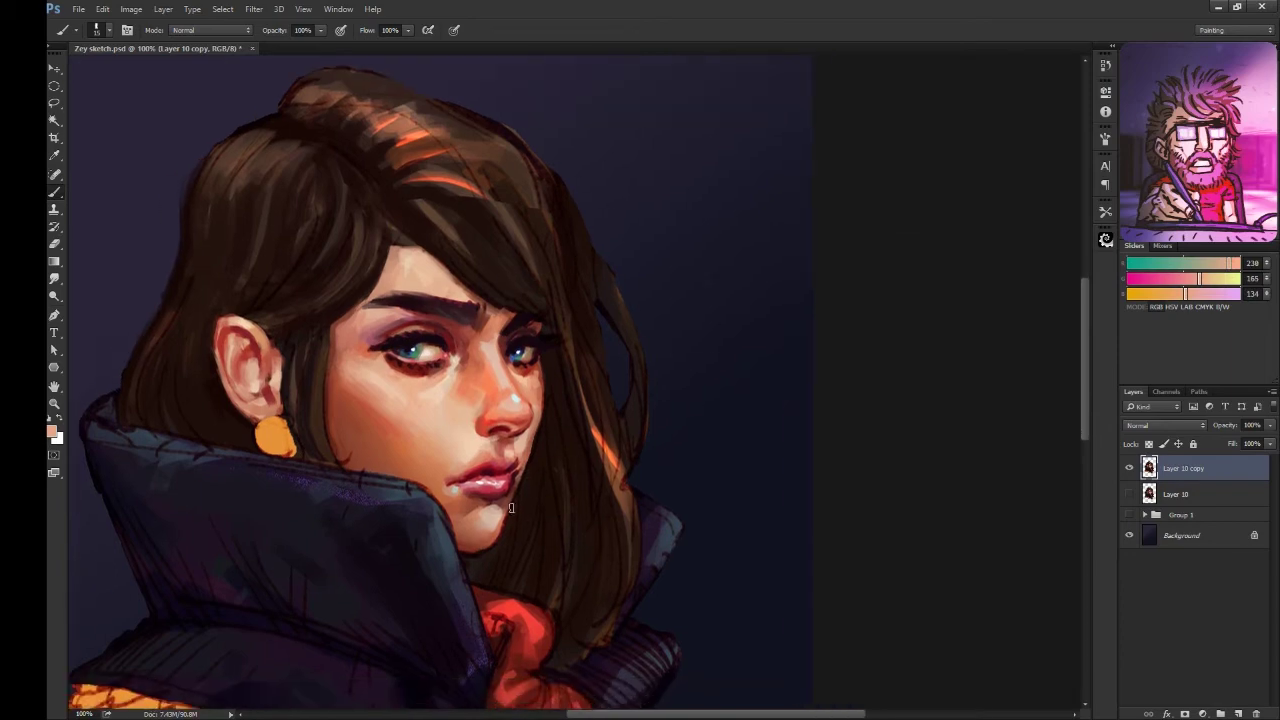
left_click(492, 483, "alt")
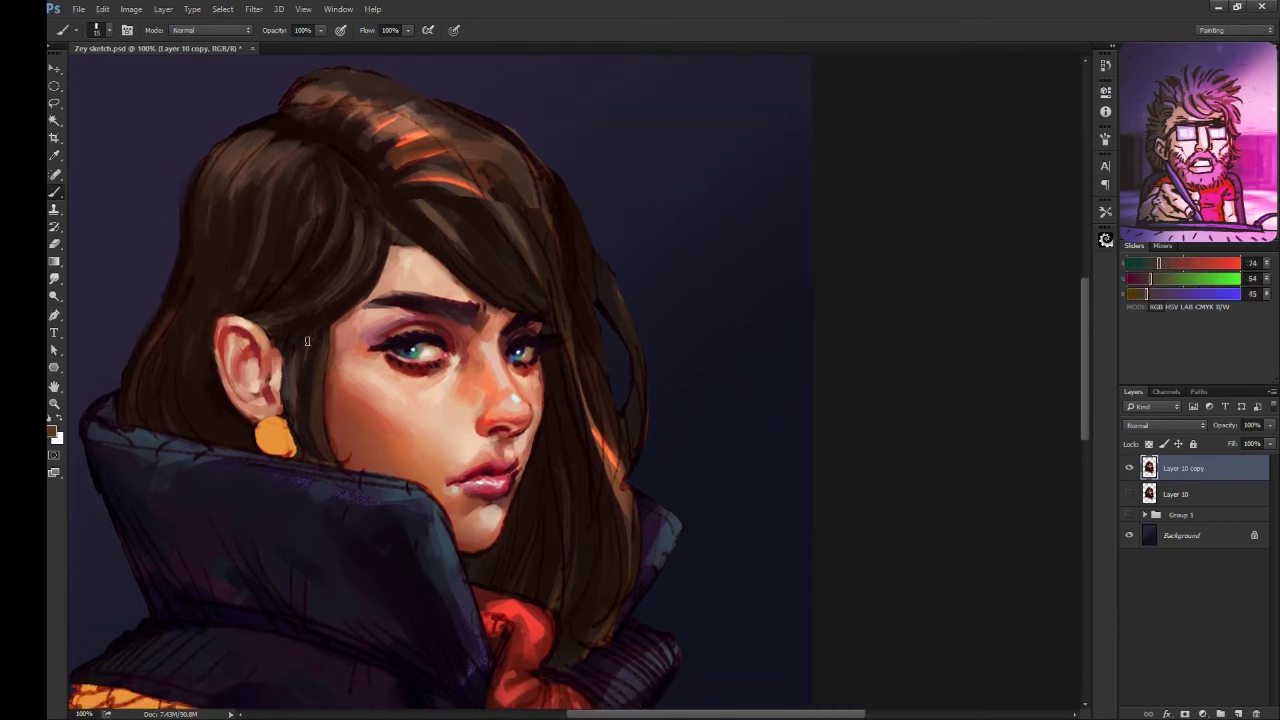
left_click(294, 372, "alt")
left_click(490, 422, "alt")
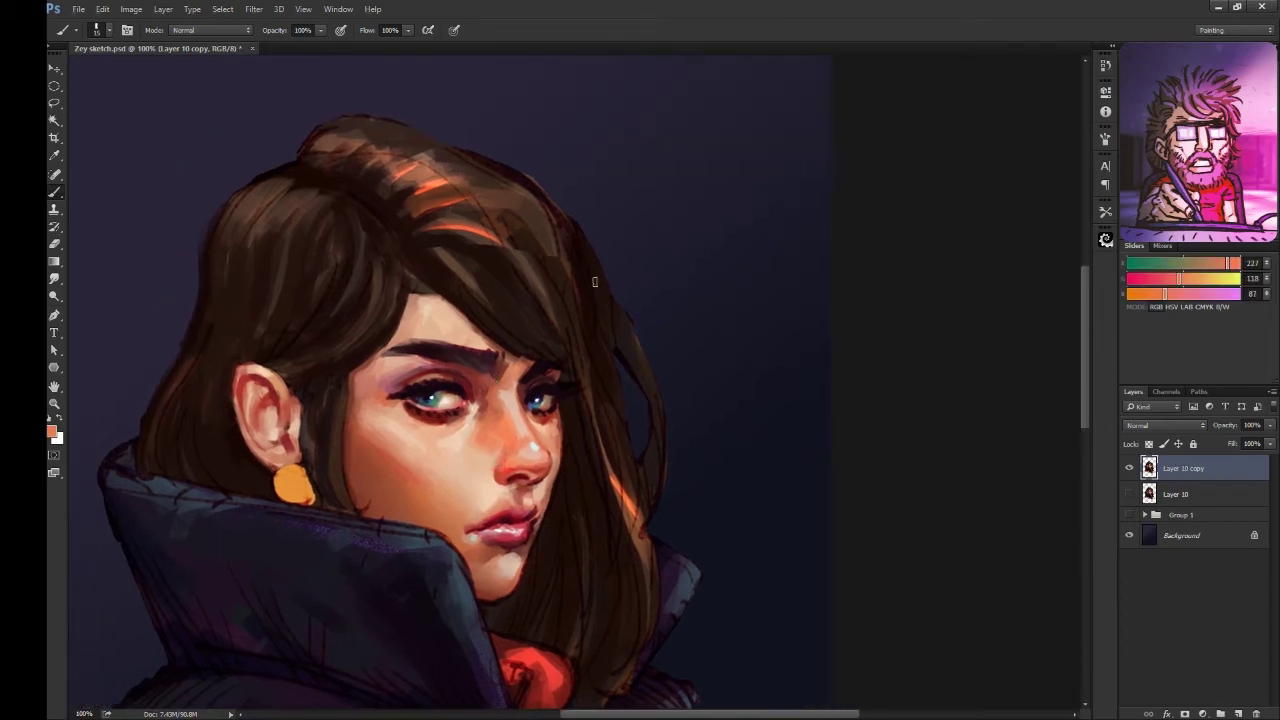
left_click_drag(523, 248, 597, 300)
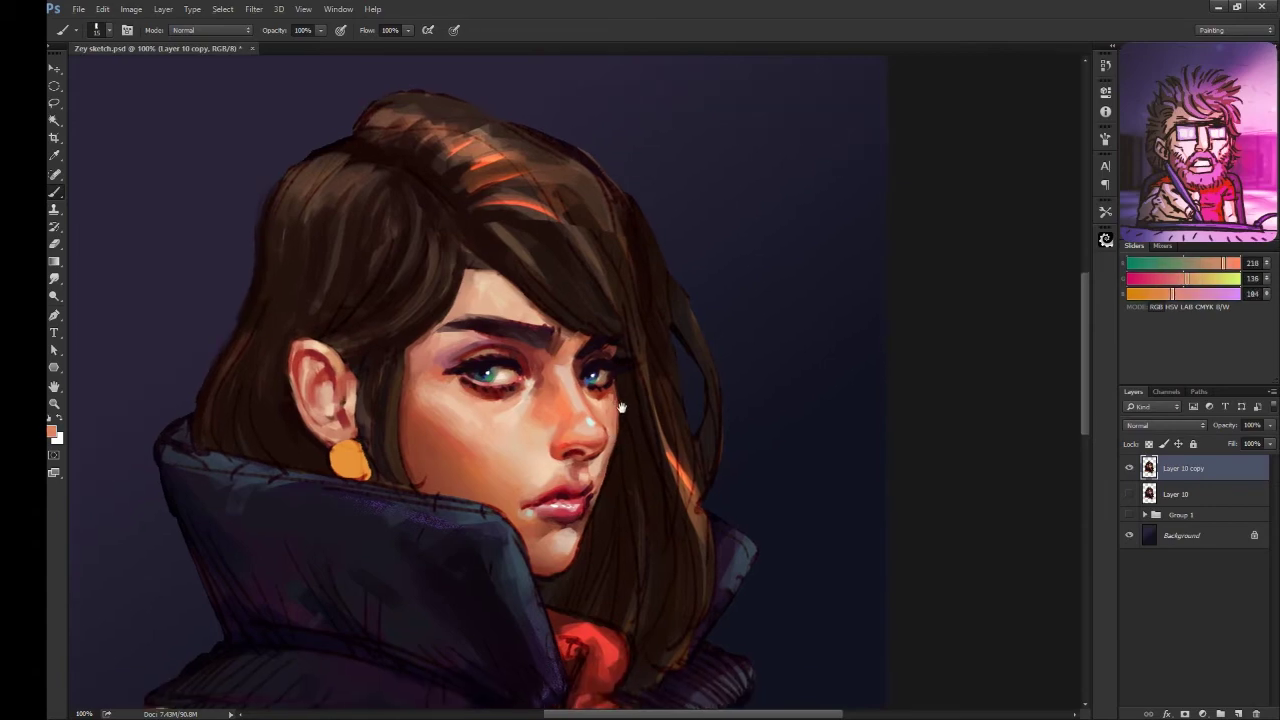
left_click_drag(700, 280, 702, 252)
Step: Sample hair, eye and forehead colours, then zoom out and mirror the canvas to check
left_click(640, 250, "alt")
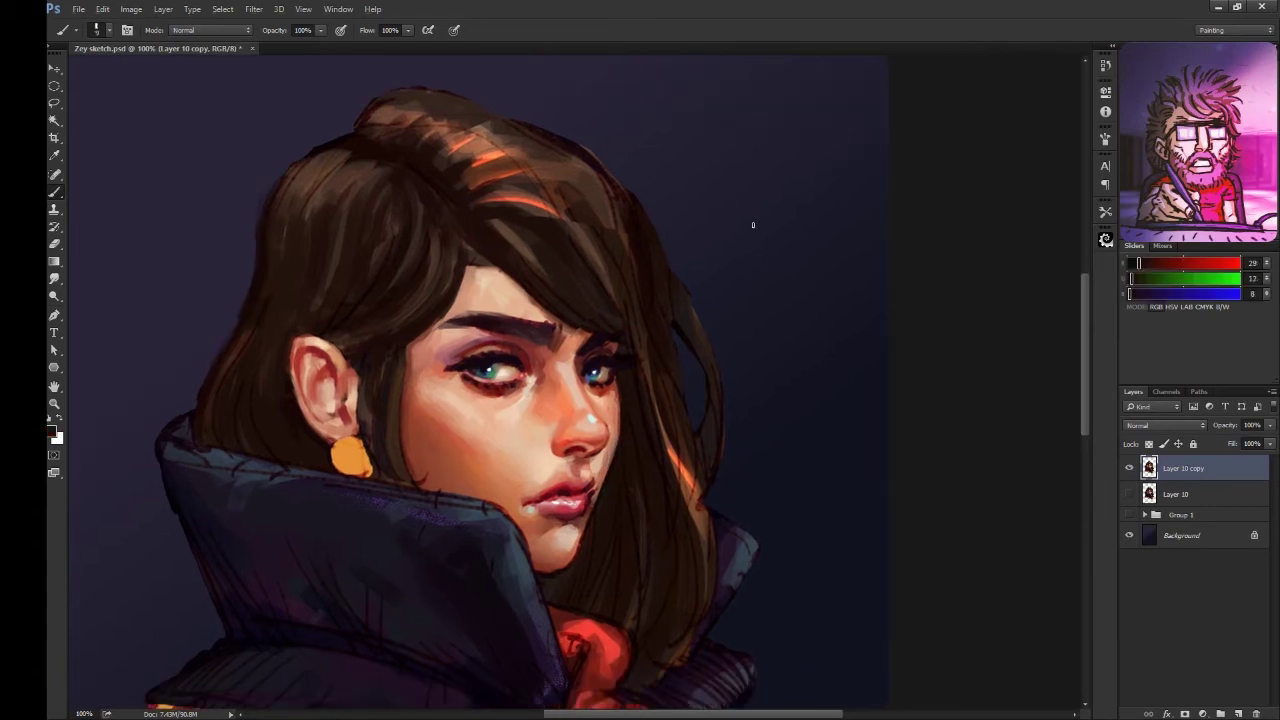
left_click(438, 338, "alt")
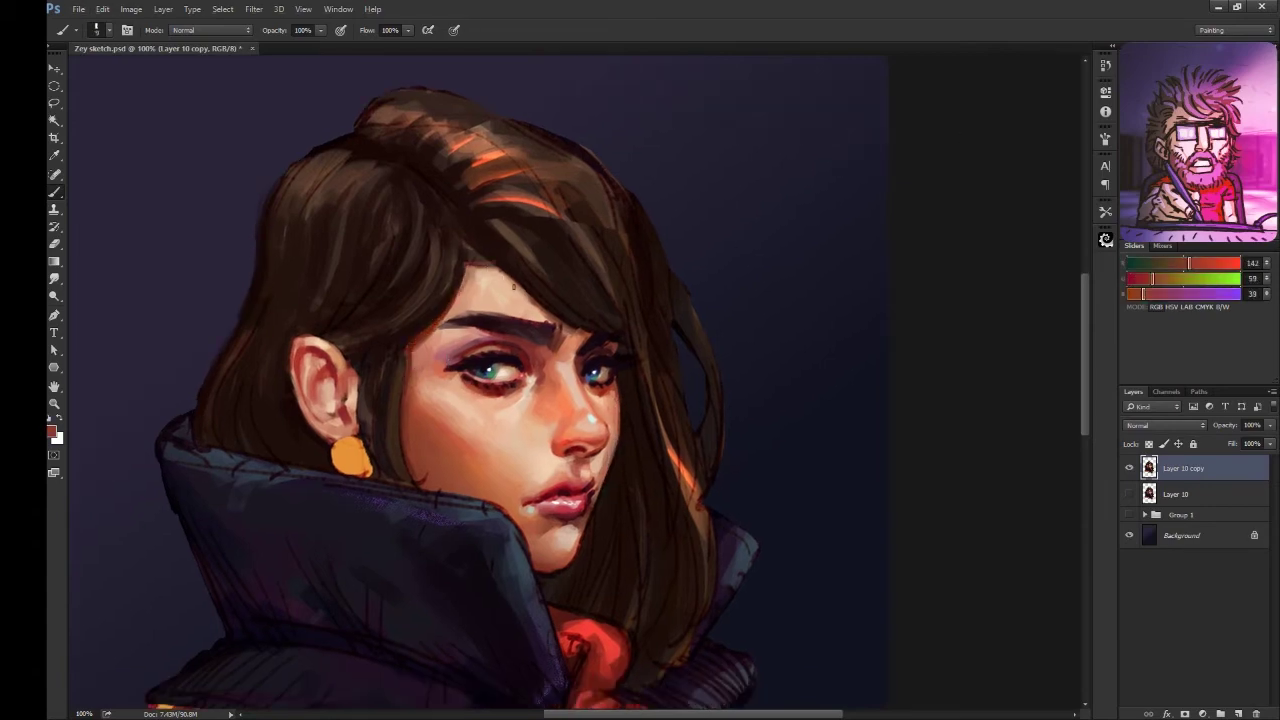
left_click(533, 313, "alt")
left_click(577, 452, "alt")
key("ctrl+minus")
key("h")
key("ctrl+minus")
key("h")
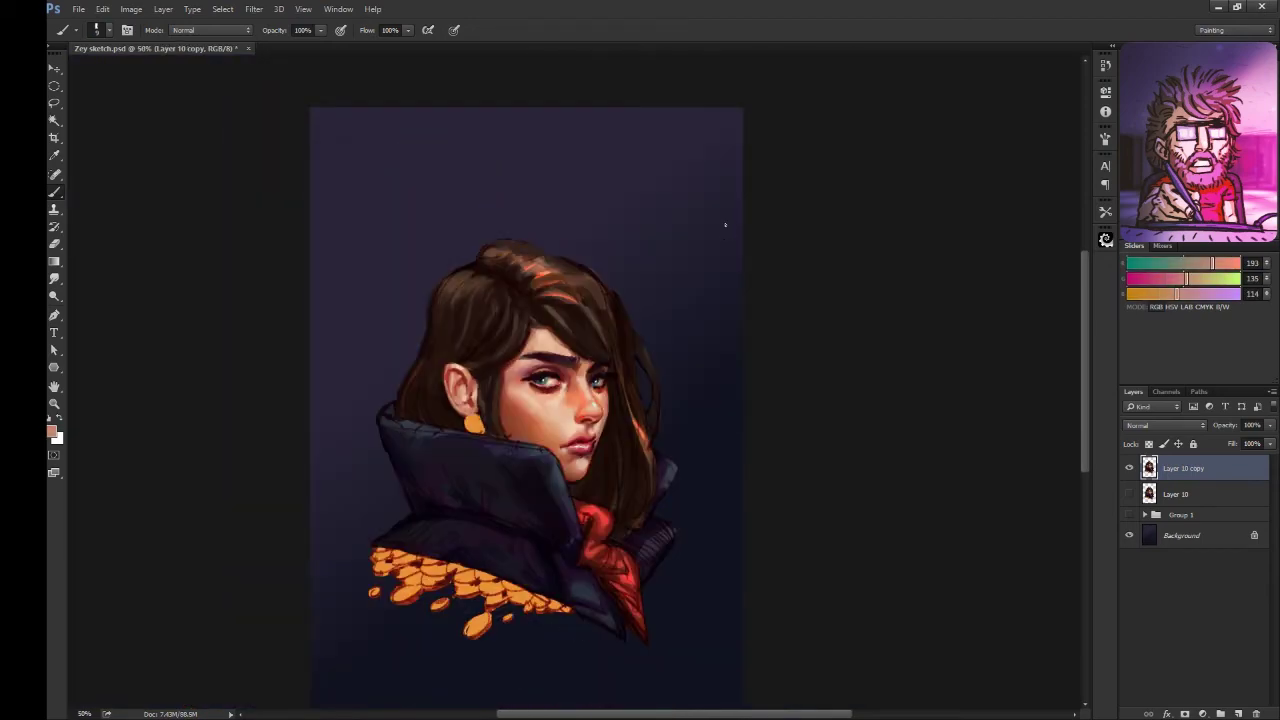
key("ctrl+plus")
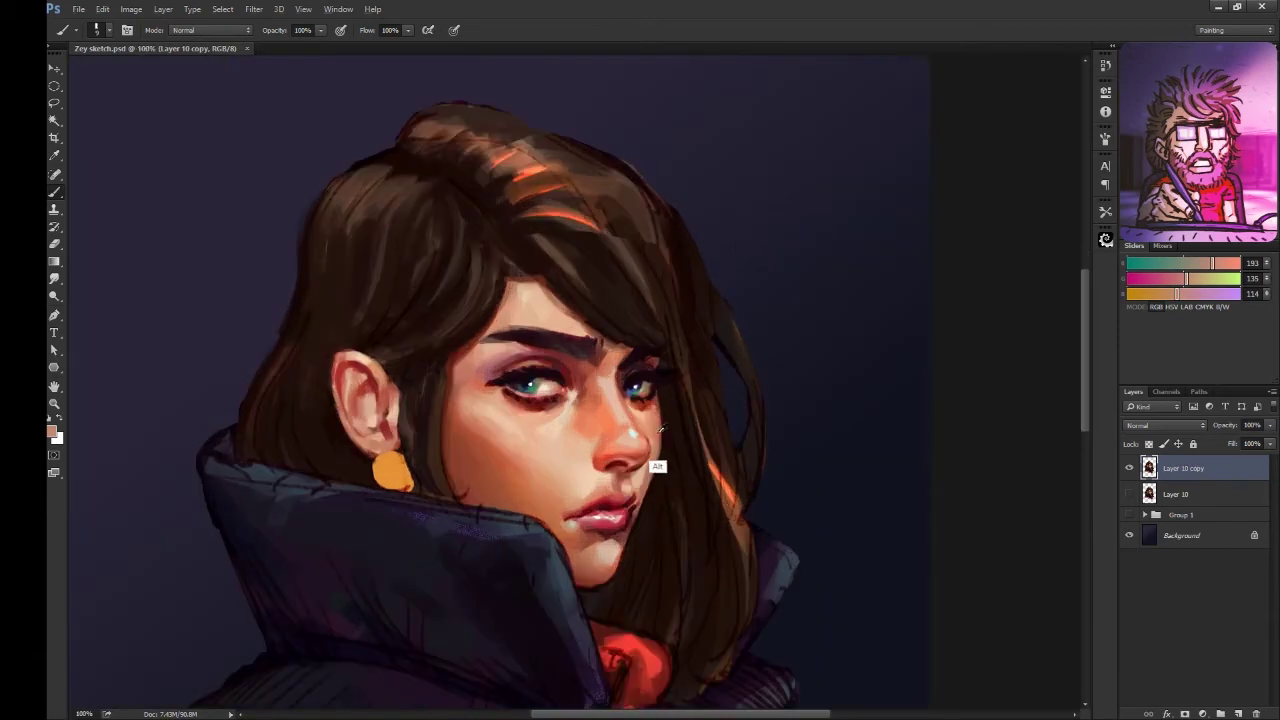
Step: Zoom back in and pick peach, teal eye, pink highlight and dark red tones around the eye
left_click(657, 464, "alt")
key("ctrl+plus")
left_click(648, 372, "alt")
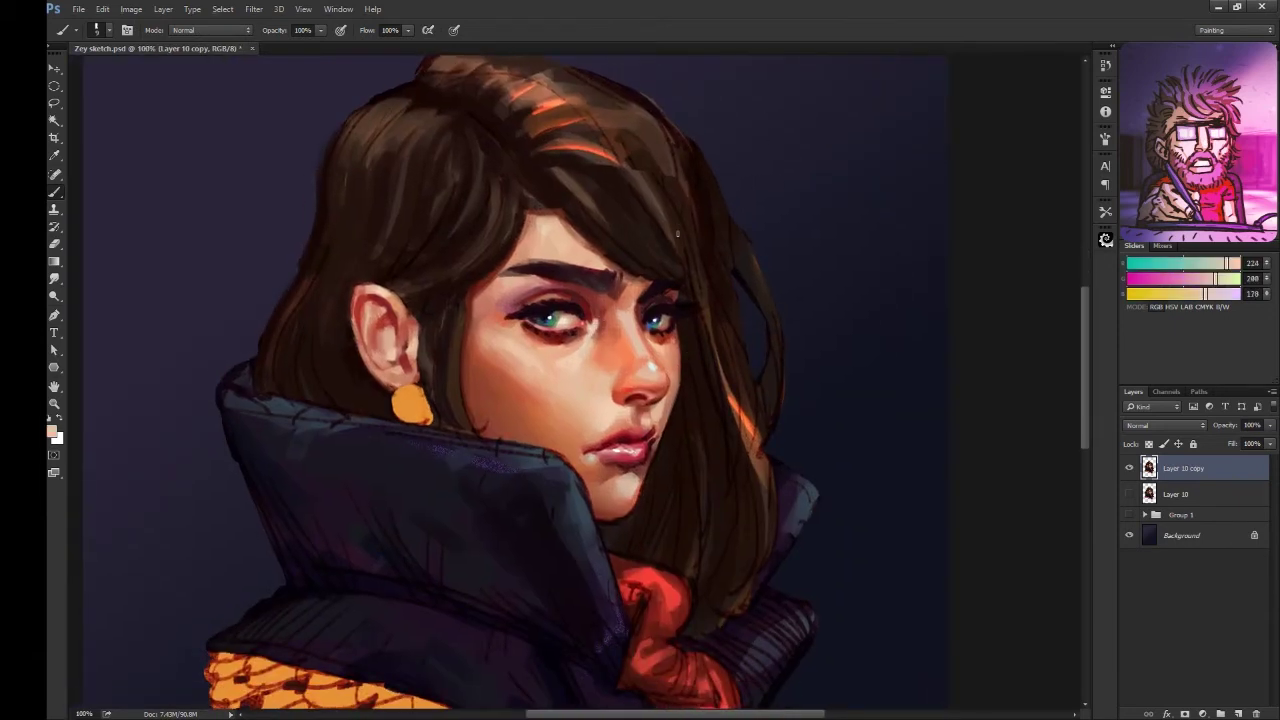
left_click(662, 316, "alt")
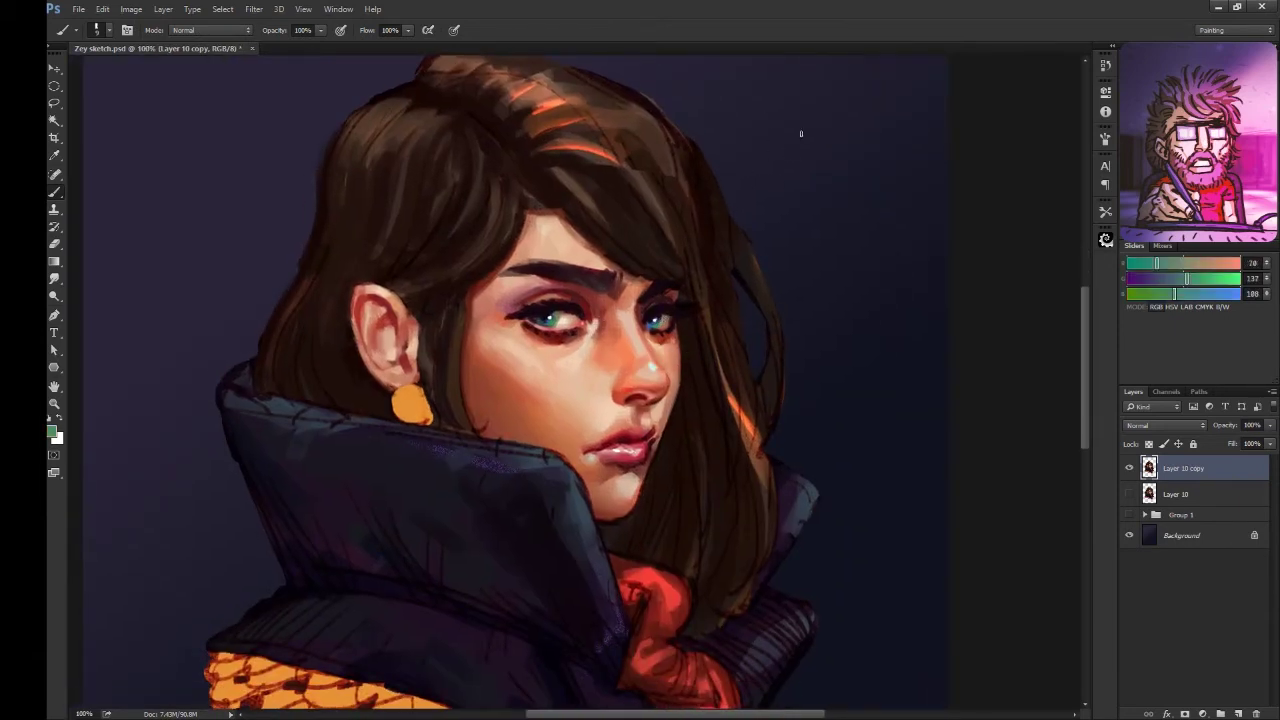
left_click(662, 318, "alt")
left_click(662, 322, "alt")
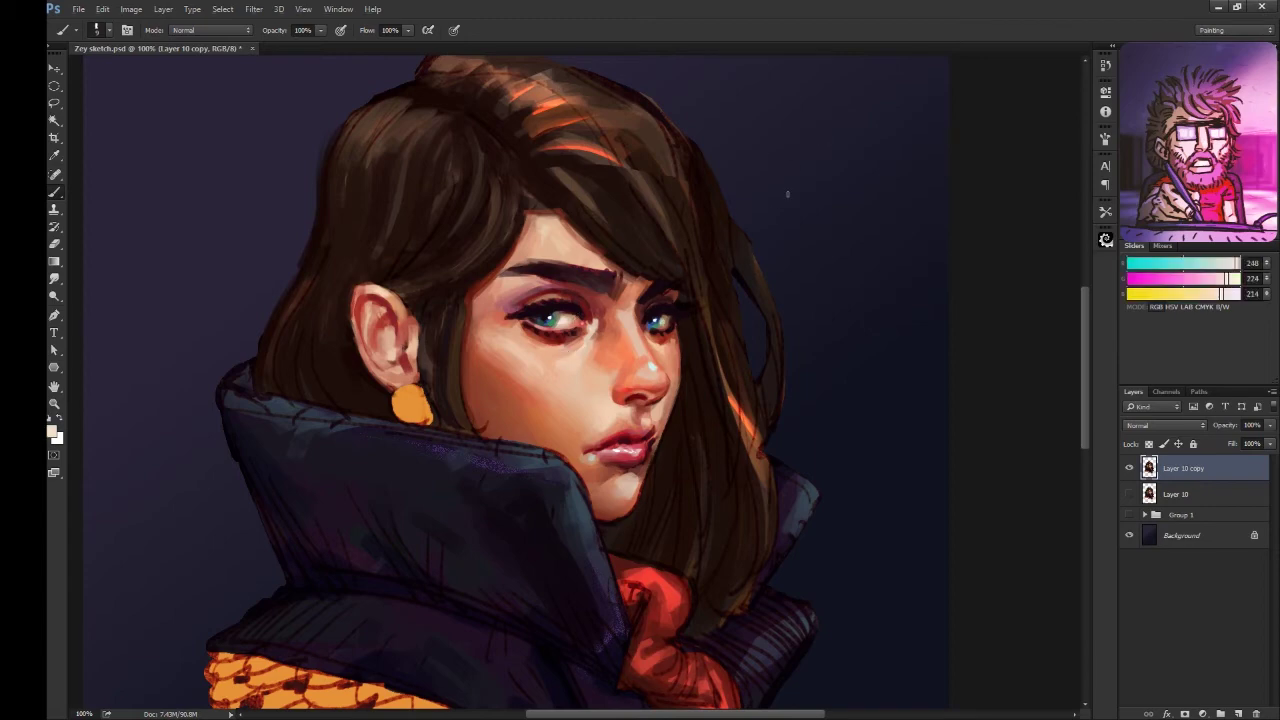
left_click(656, 398, "alt")
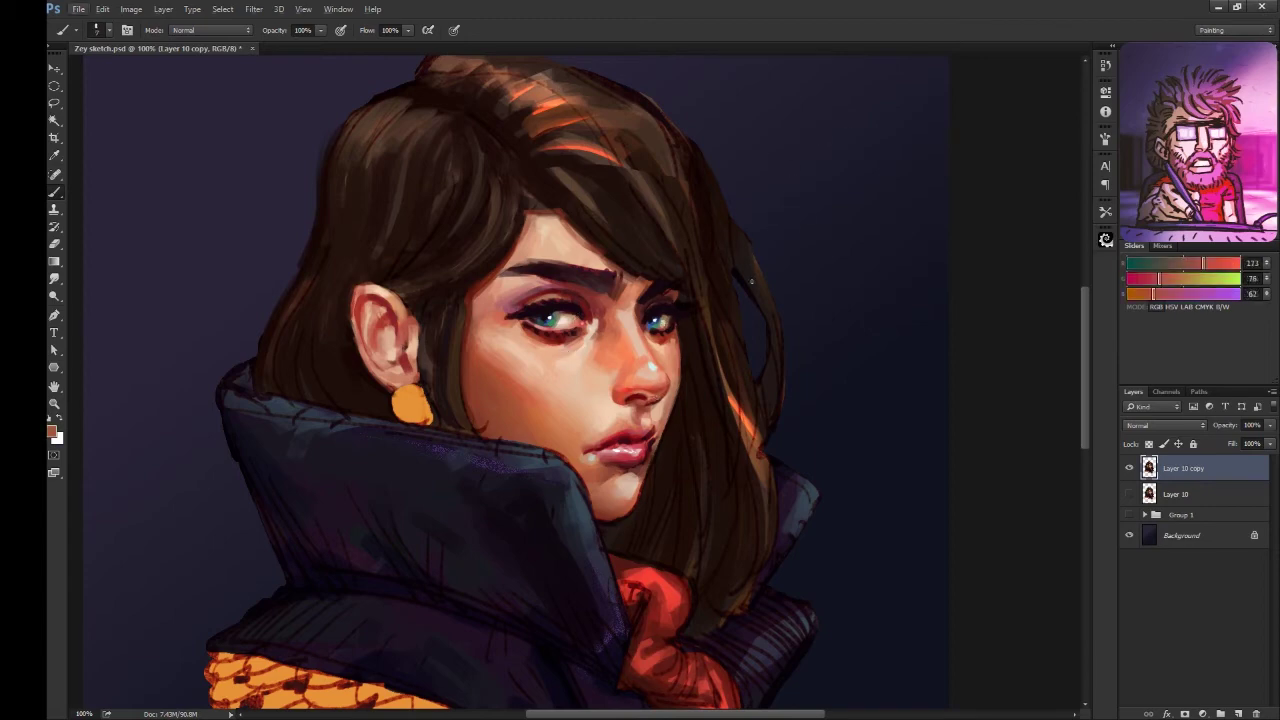
left_click(645, 460, "alt")
Step: Sample eye, skin and mid brown colours while panning and zooming the view
left_click_drag(640, 443, 729, 423)
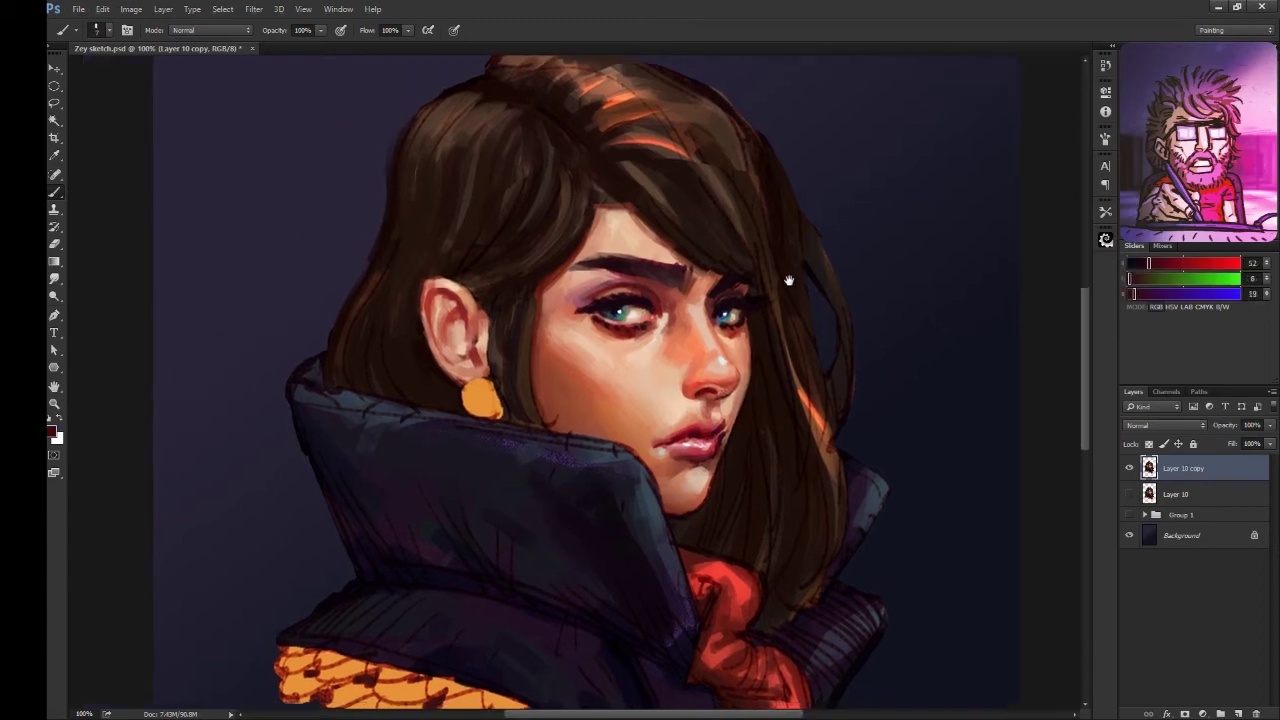
left_click(630, 312, "alt")
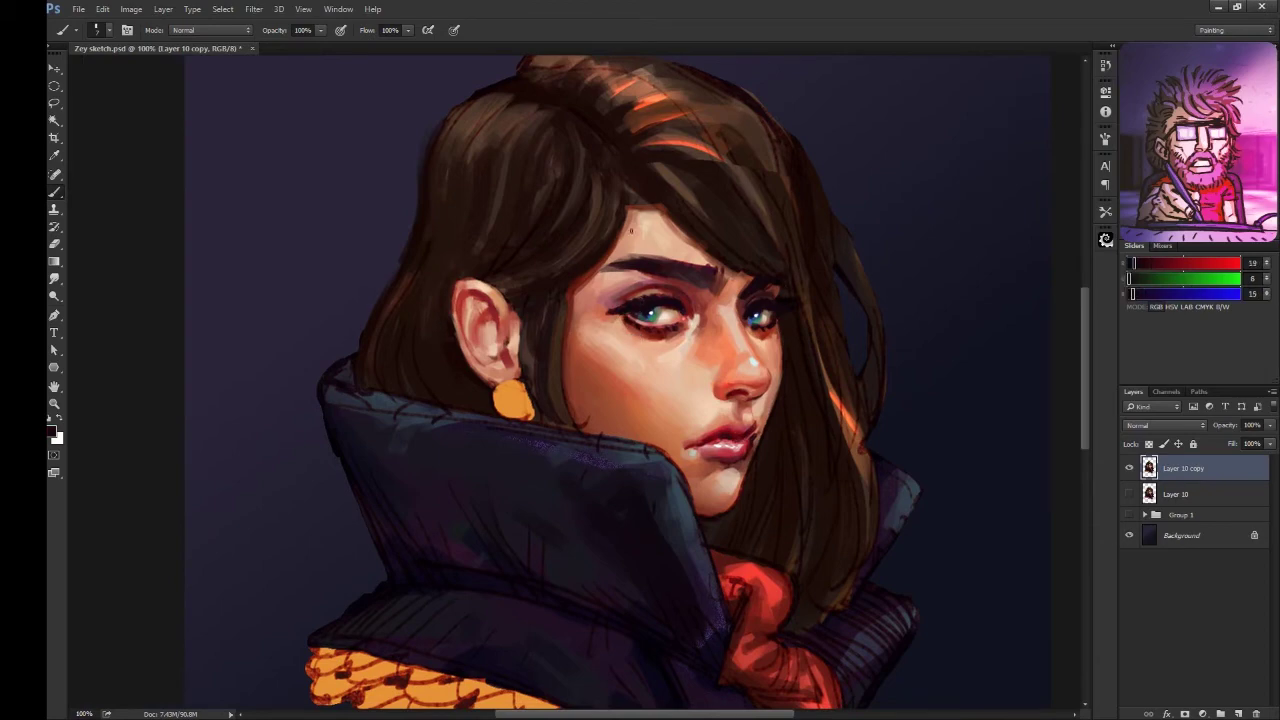
left_click_drag(569, 387, 482, 394)
left_click(518, 383, "alt")
left_click(666, 440, "alt")
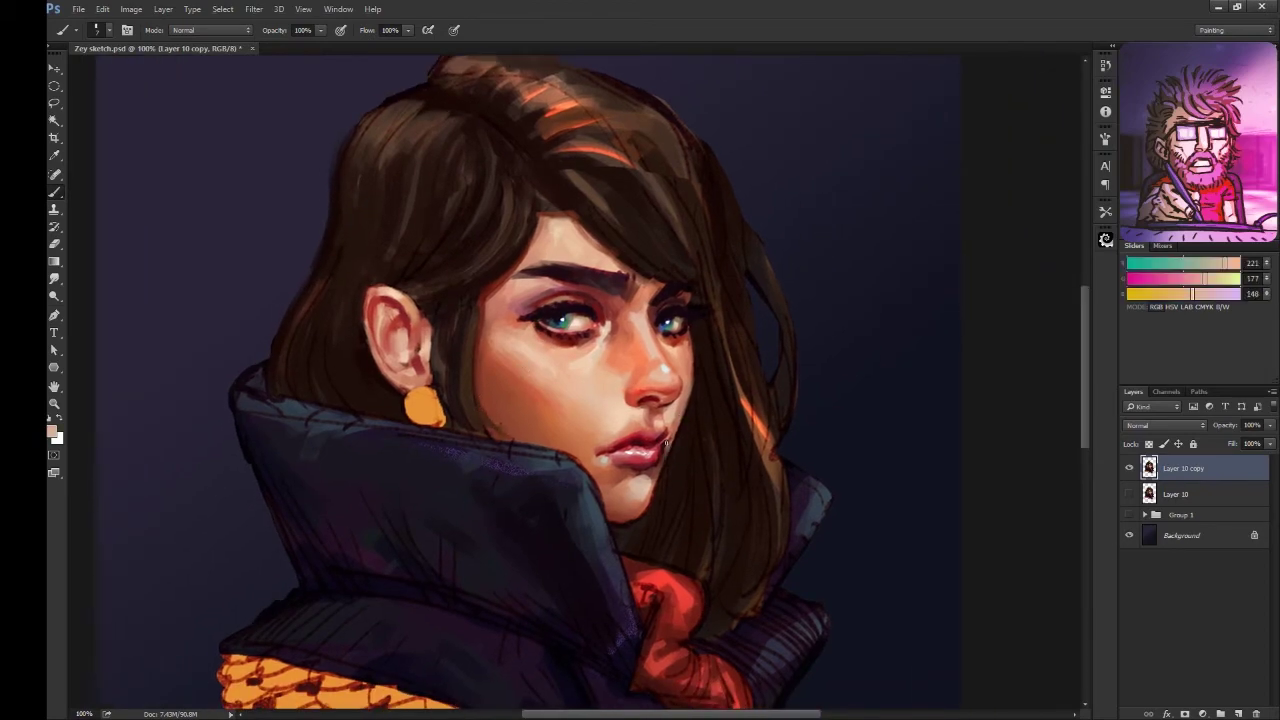
left_click(668, 441, "alt")
key("ctrl+minus")
key("ctrl+minus")
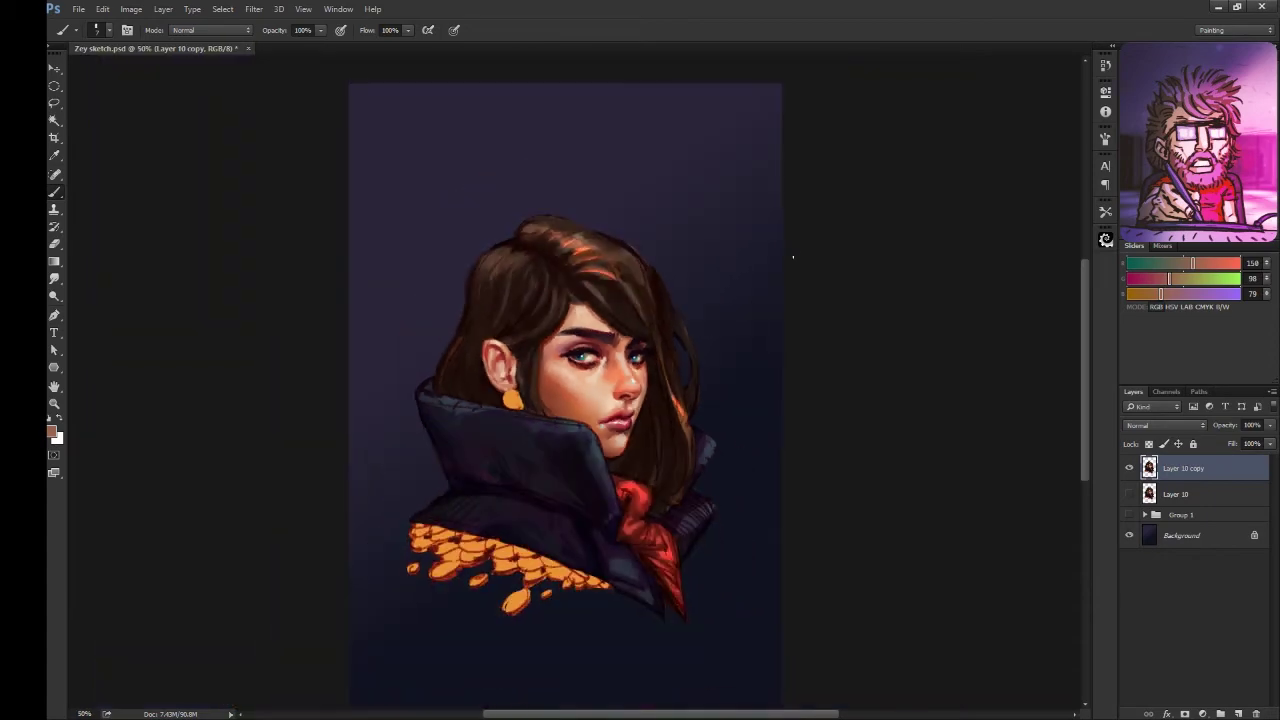
key("ctrl+plus")
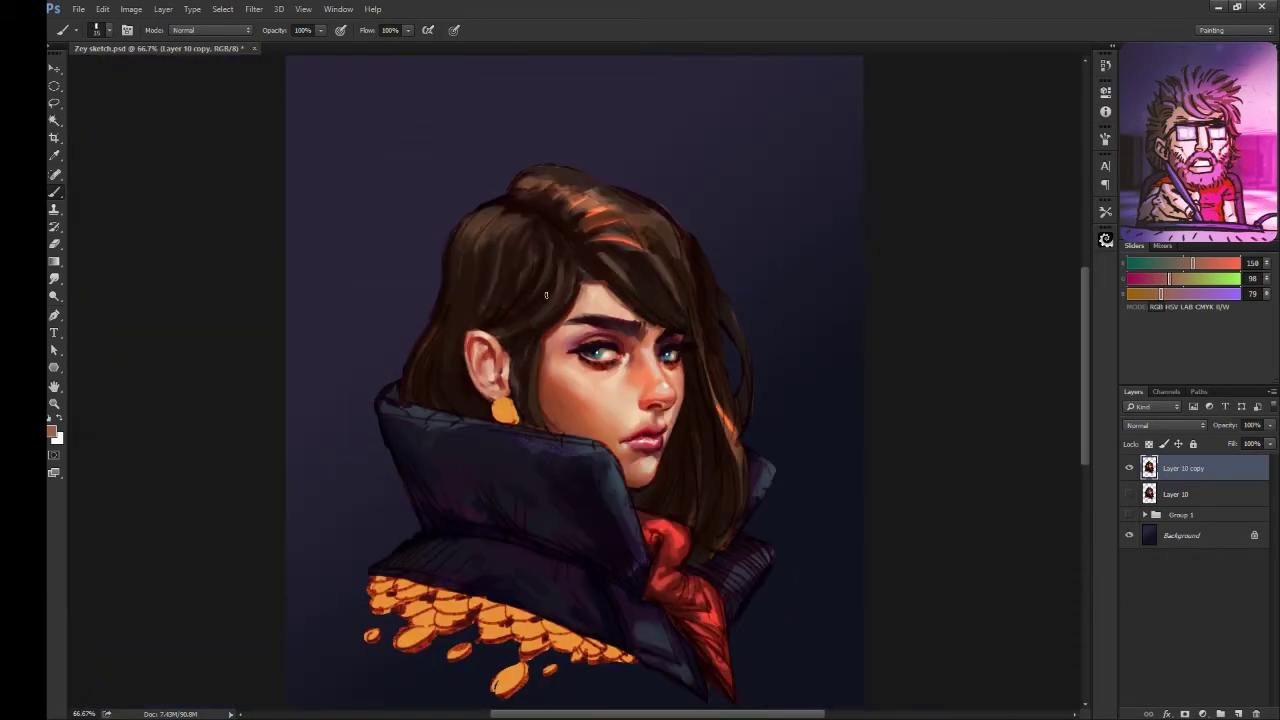
Step: Darken the hair edge left of the face with very dark brown, then mirror and zoom to check
left_click(511, 355, "alt")
left_click(645, 372, "alt")
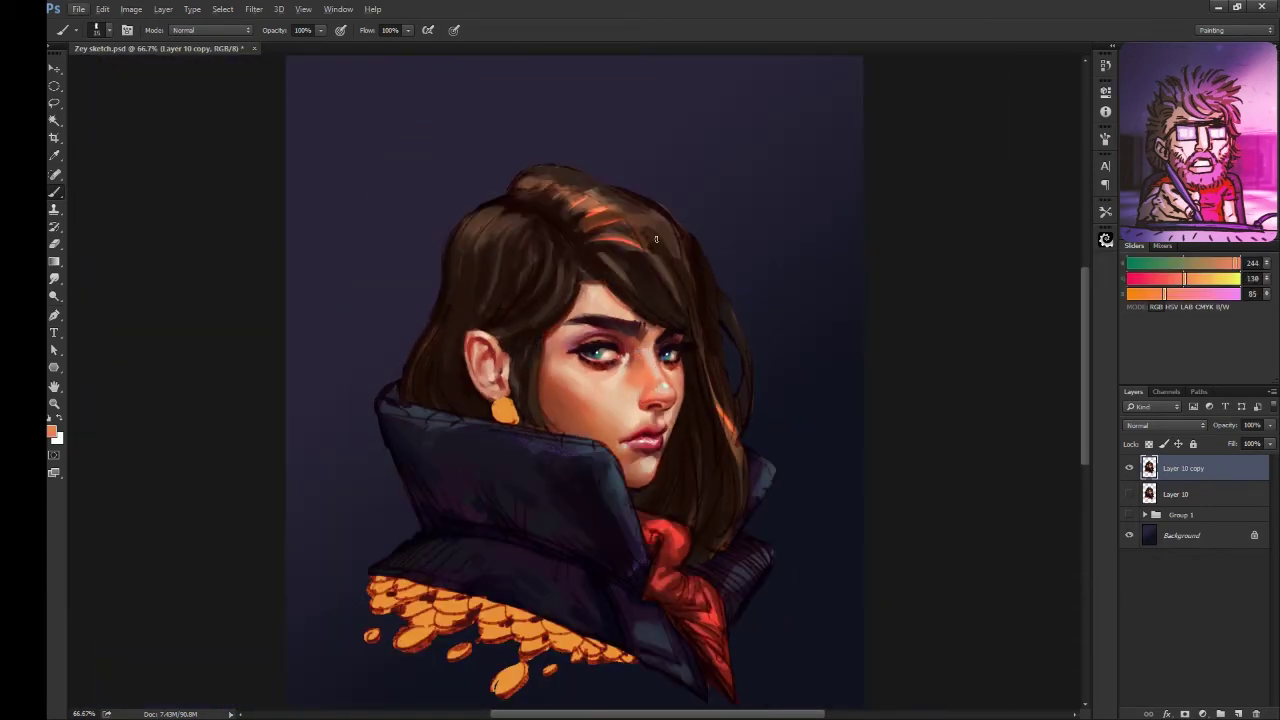
left_click(633, 303, "alt")
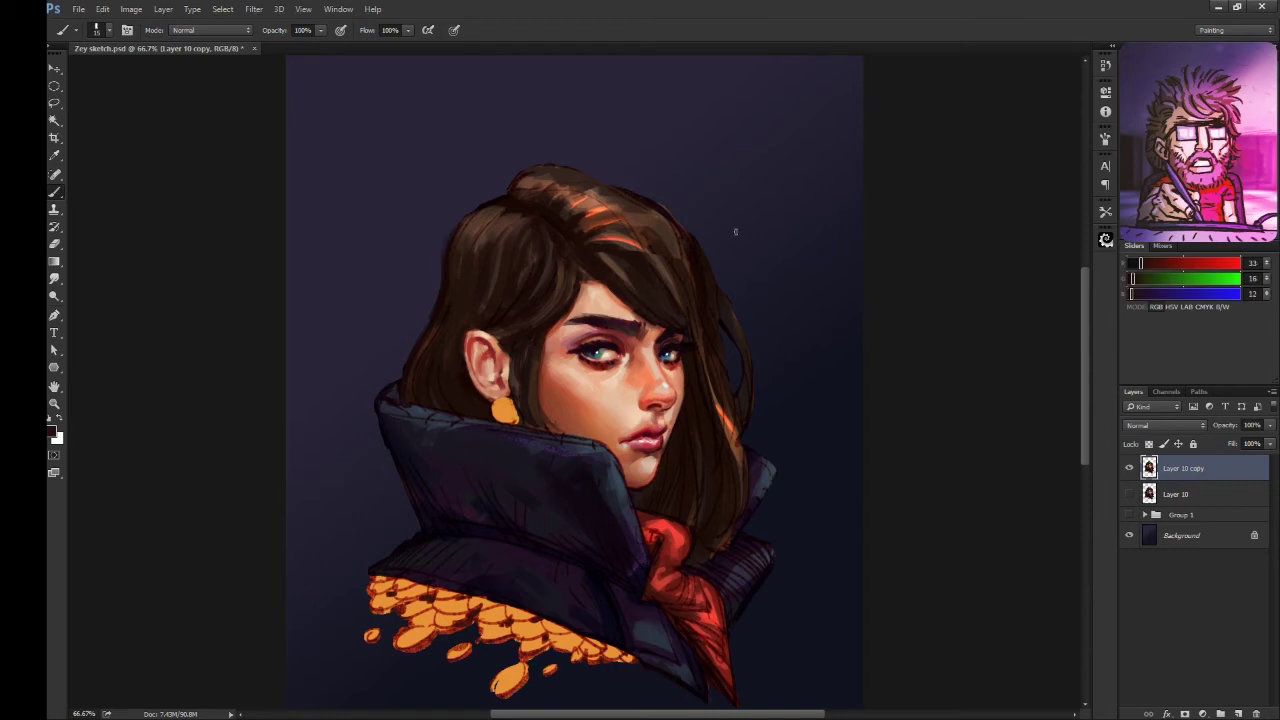
scroll(635, 308, "up", 1)
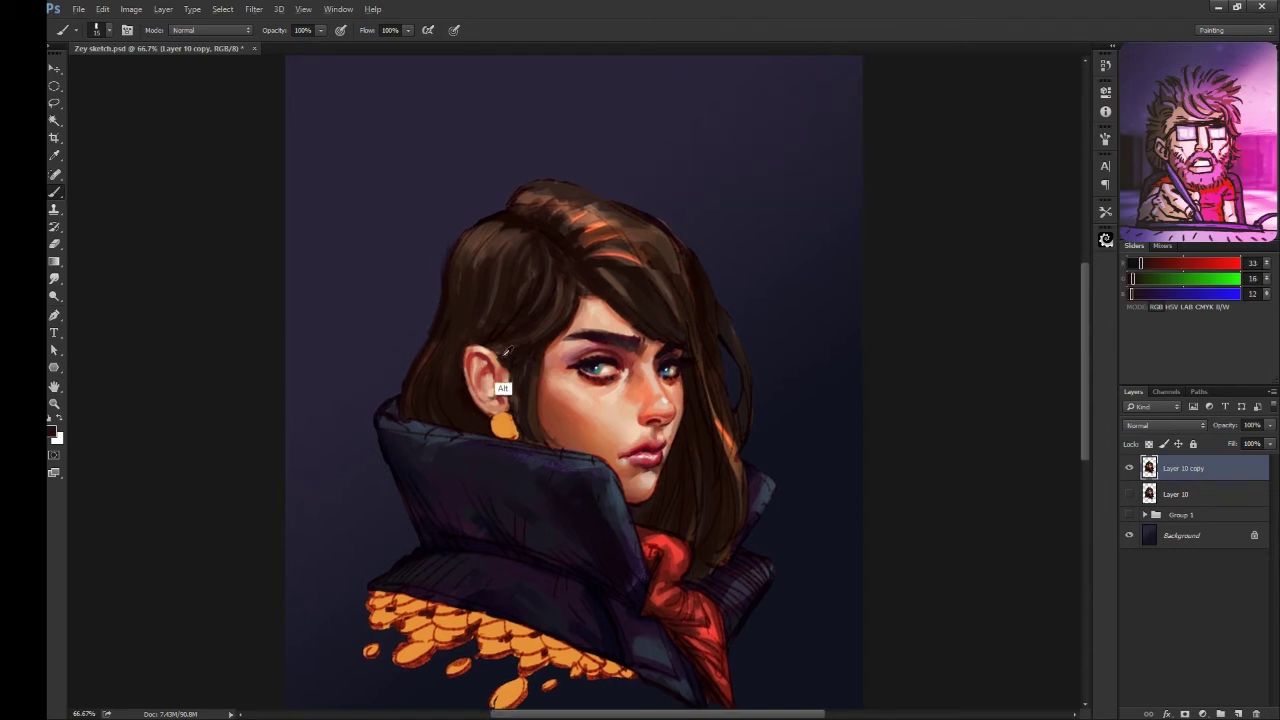
left_click(505, 352, "alt")
scroll(678, 233, "down", 1)
left_click(672, 277, "alt")
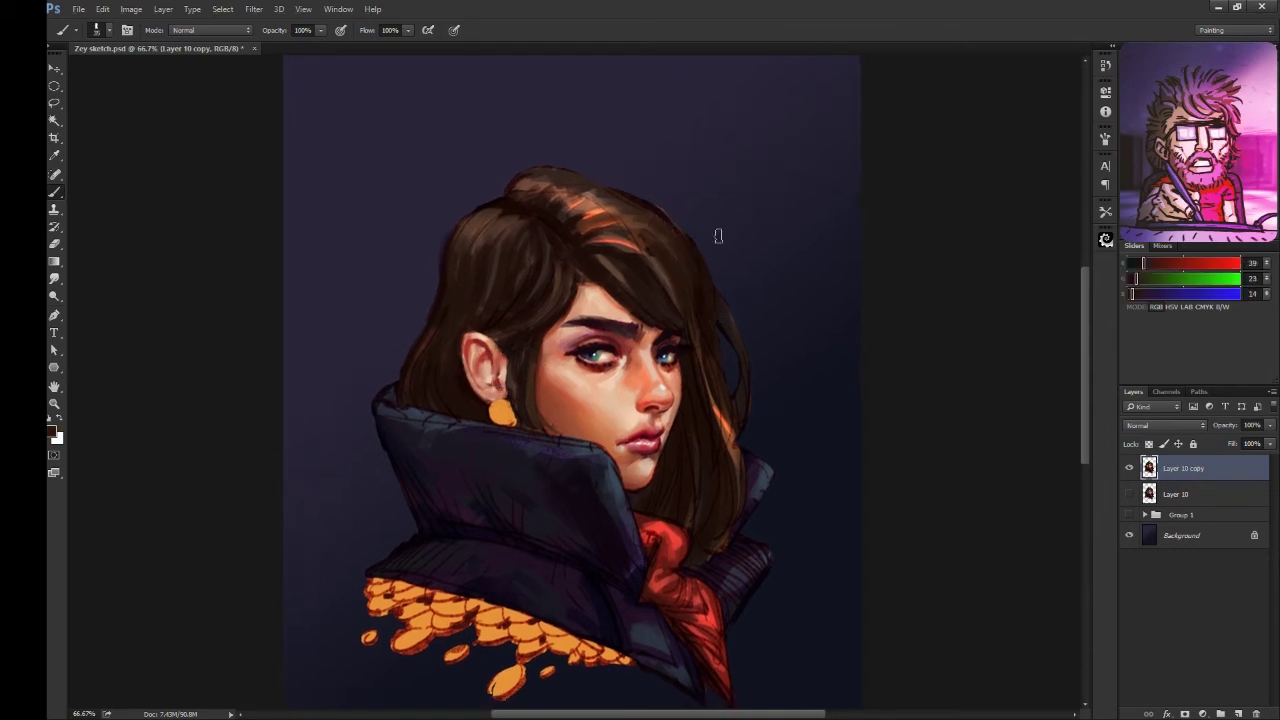
left_click(535, 268, "alt")
left_click_drag(465, 313, 464, 225)
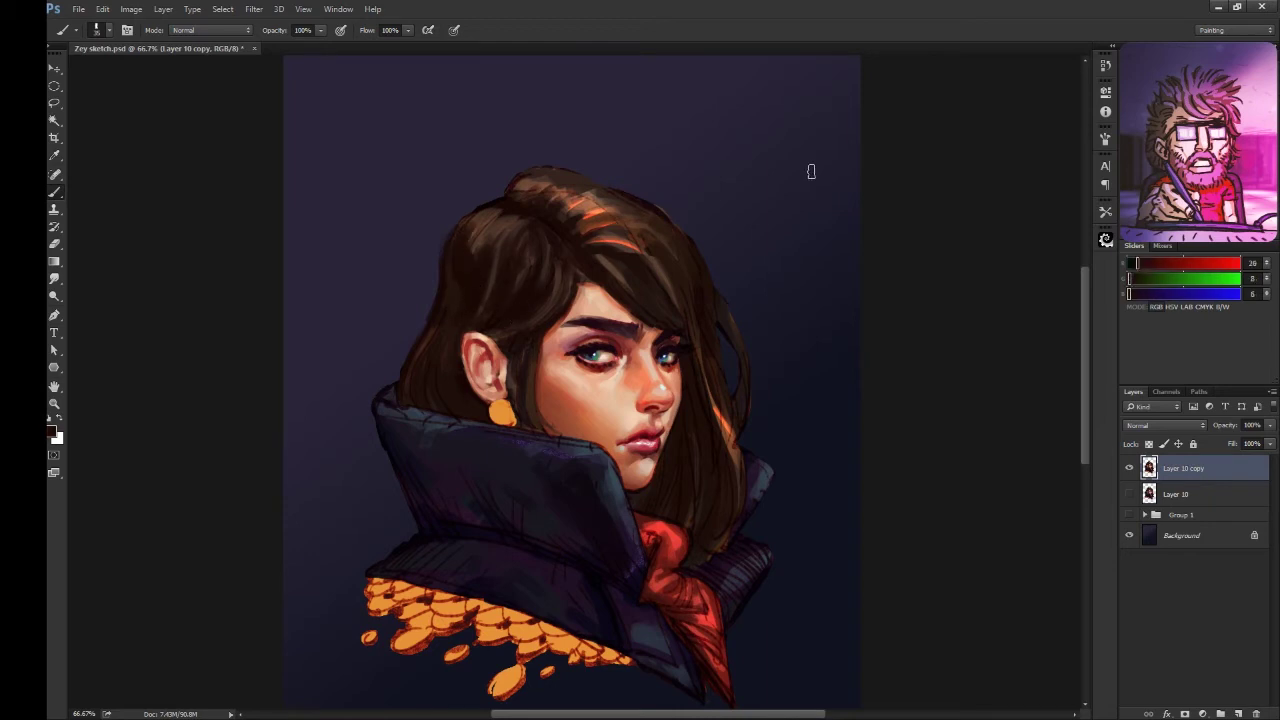
left_click(605, 400, "alt")
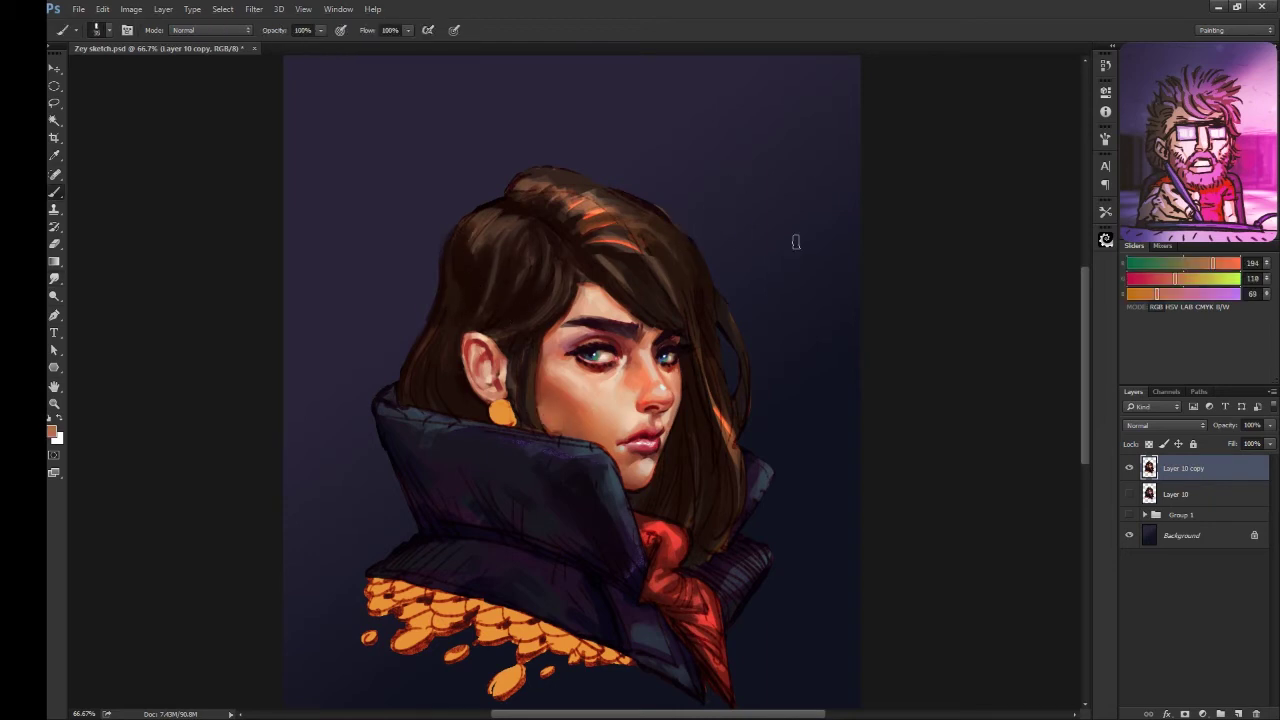
key("h")
key("ctrl+plus")
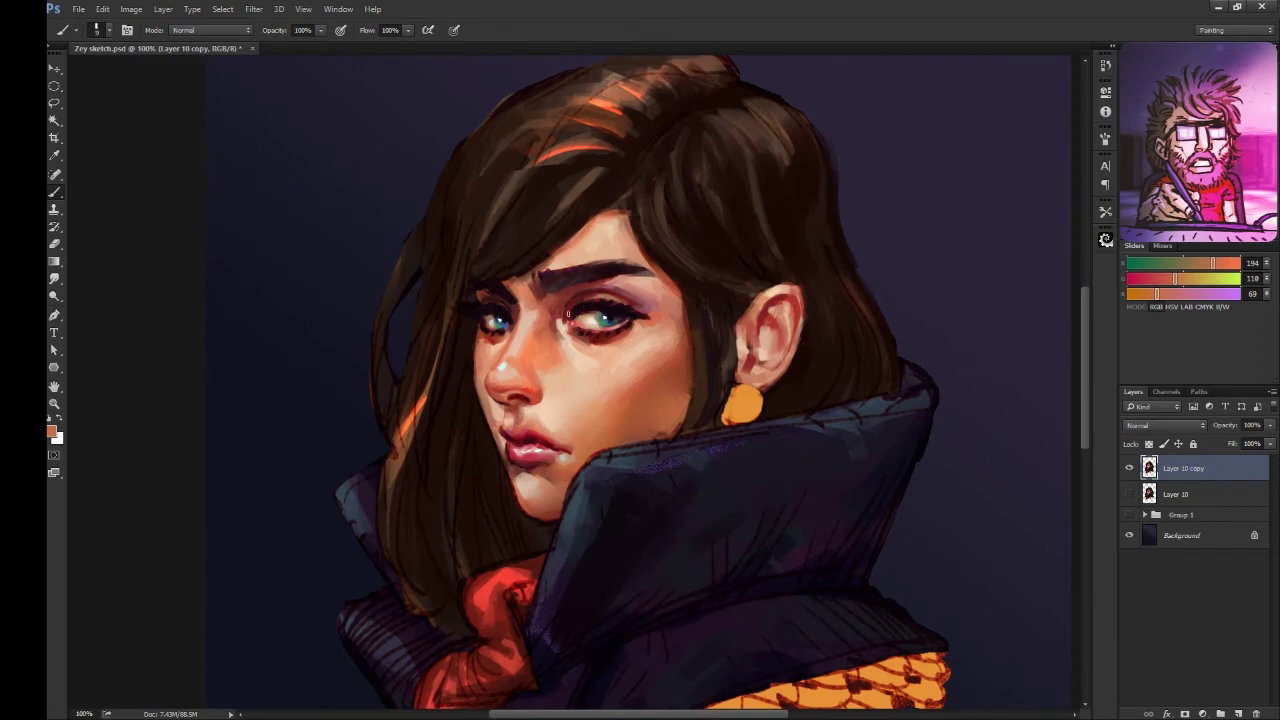
Step: Sample near-black, dark hair brown, skin and dark red colours from the face
left_click(586, 311, "alt")
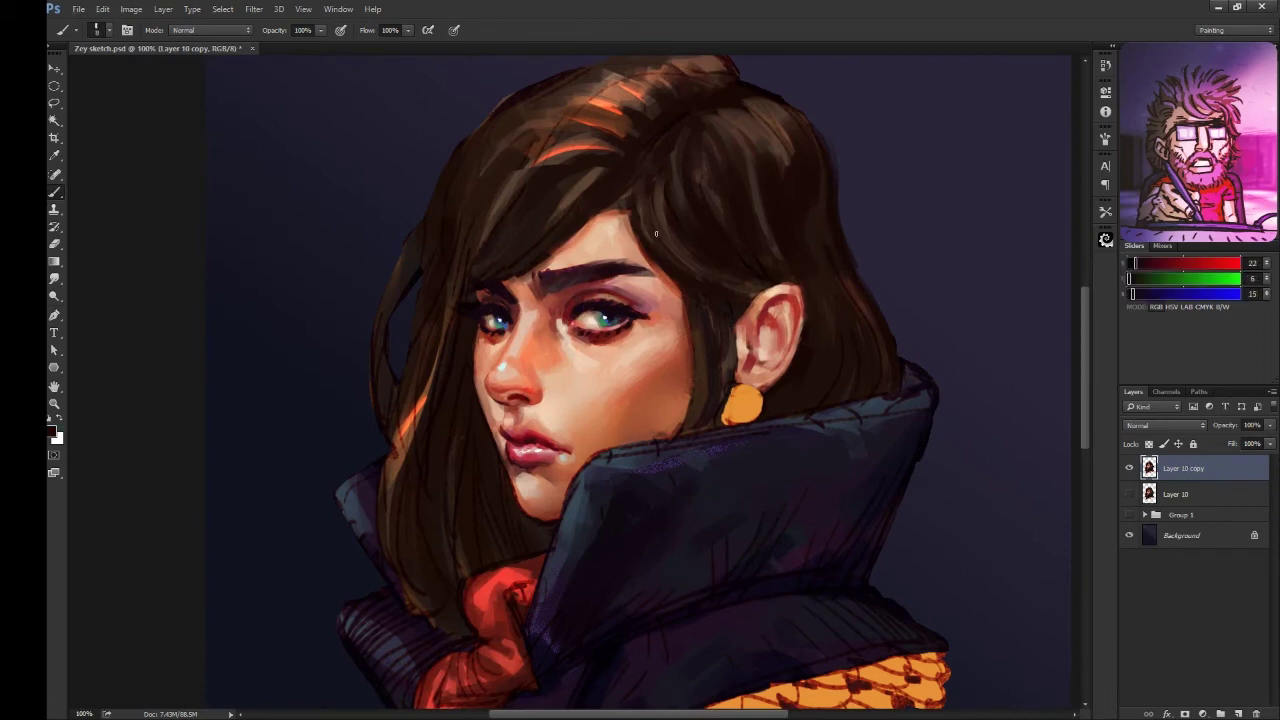
left_click(471, 352, "alt")
left_click(497, 409, "alt")
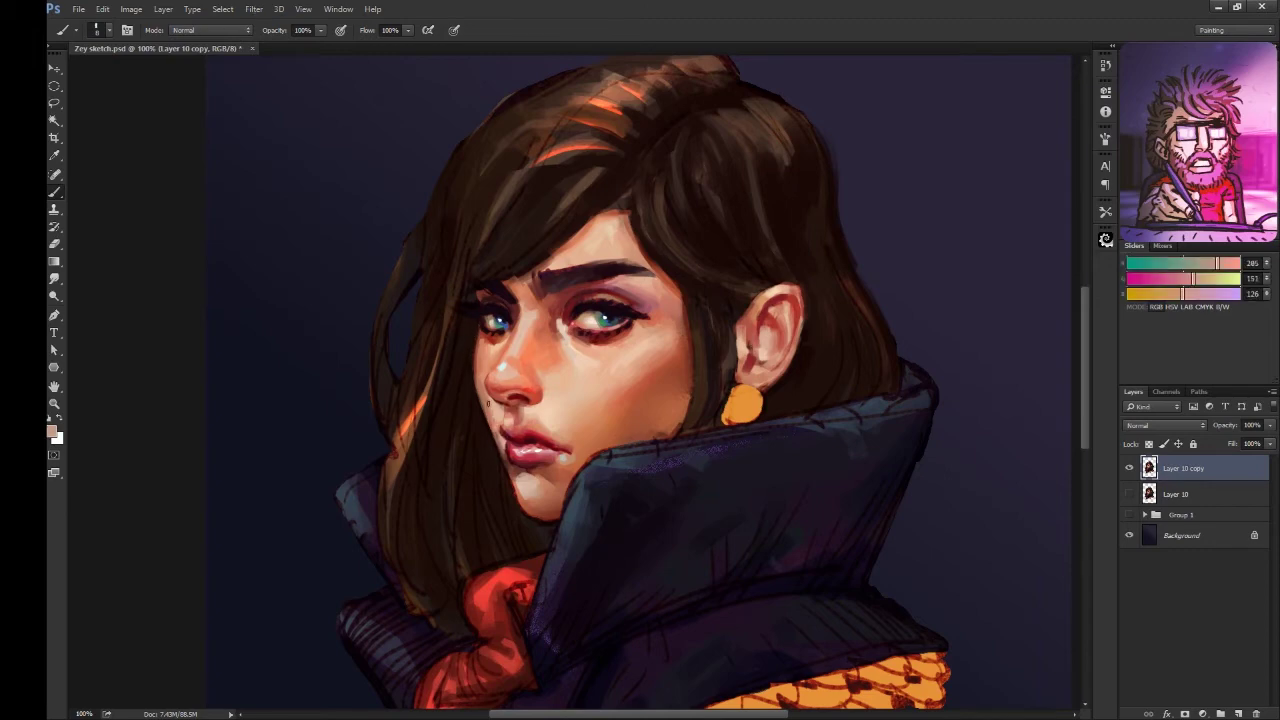
left_click_drag(629, 342, 621, 348)
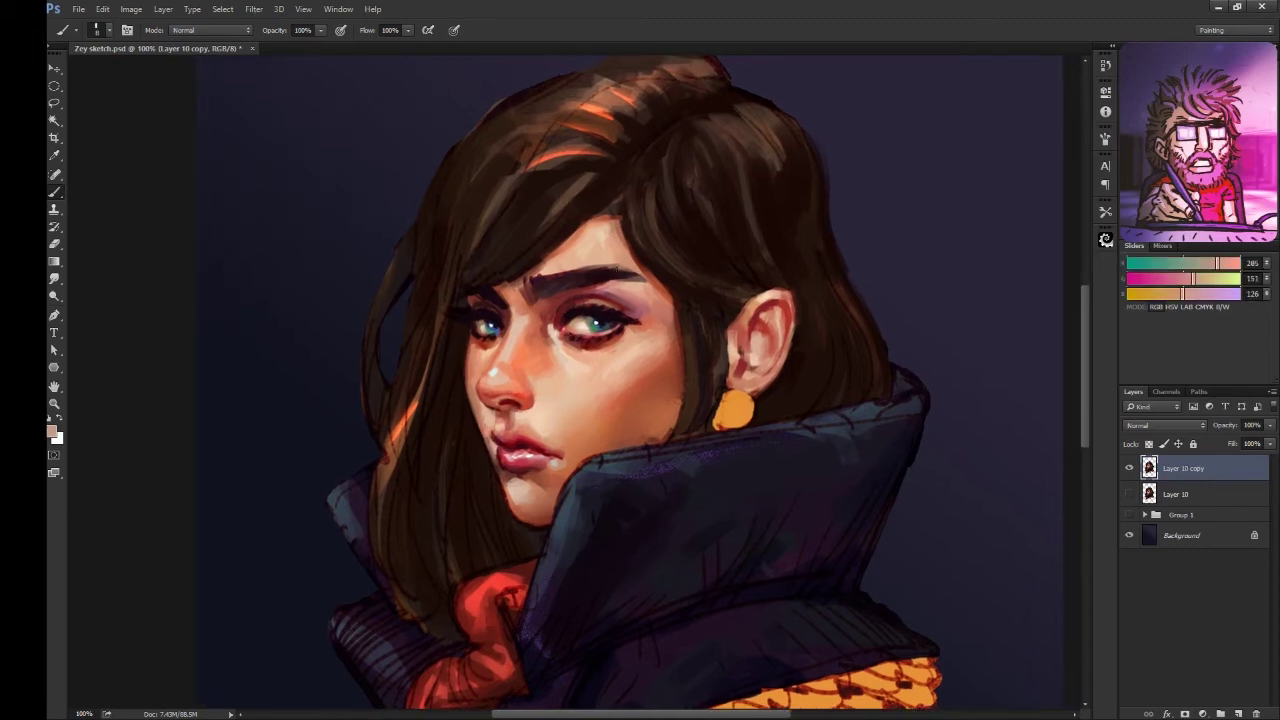
left_click(540, 330, "alt")
key("ctrl+minus")
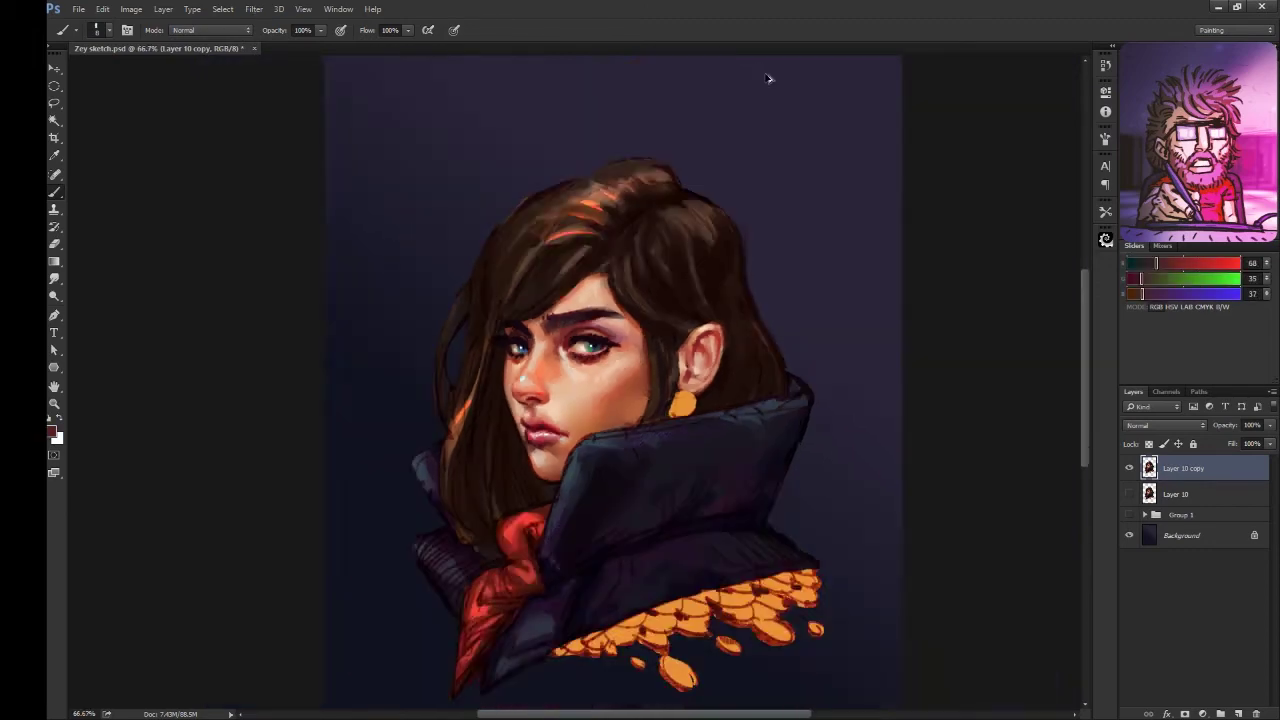
Step: Flip the canvas so she faces right, then sample red-brown and light skin tones
key("h")
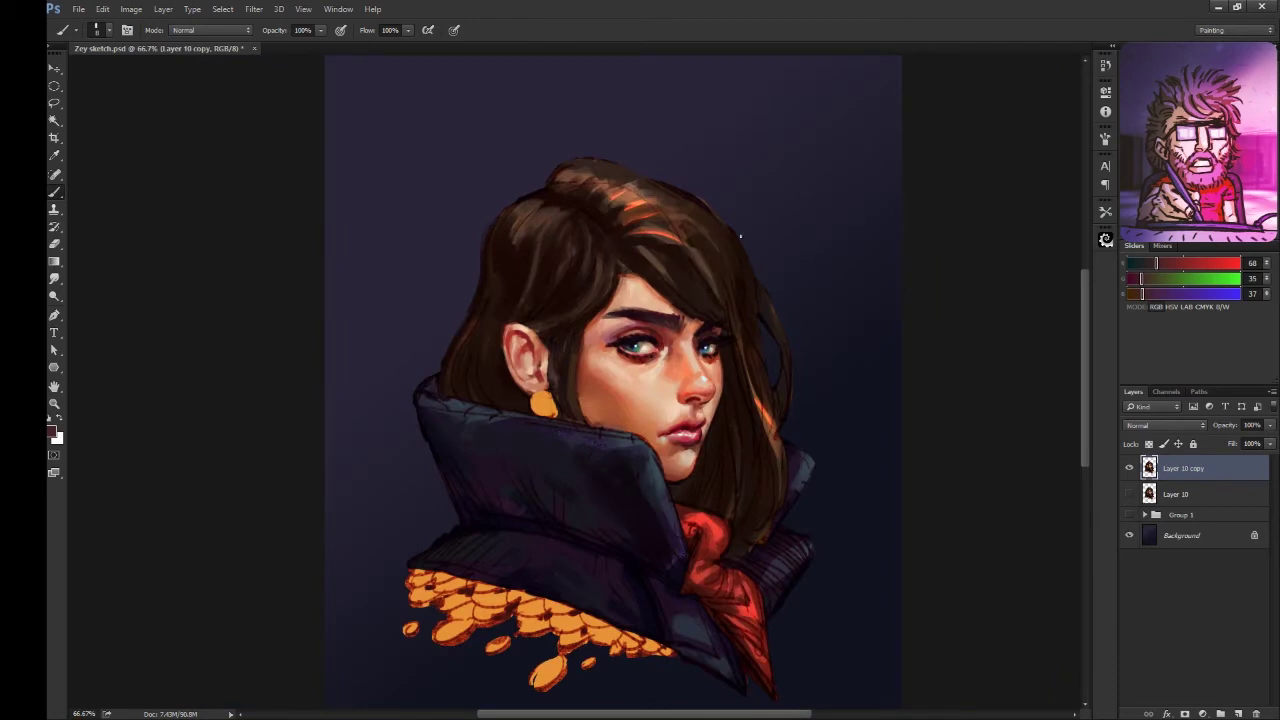
key("ctrl+plus")
left_click(845, 290, "alt")
left_click_drag(847, 291, 821, 309)
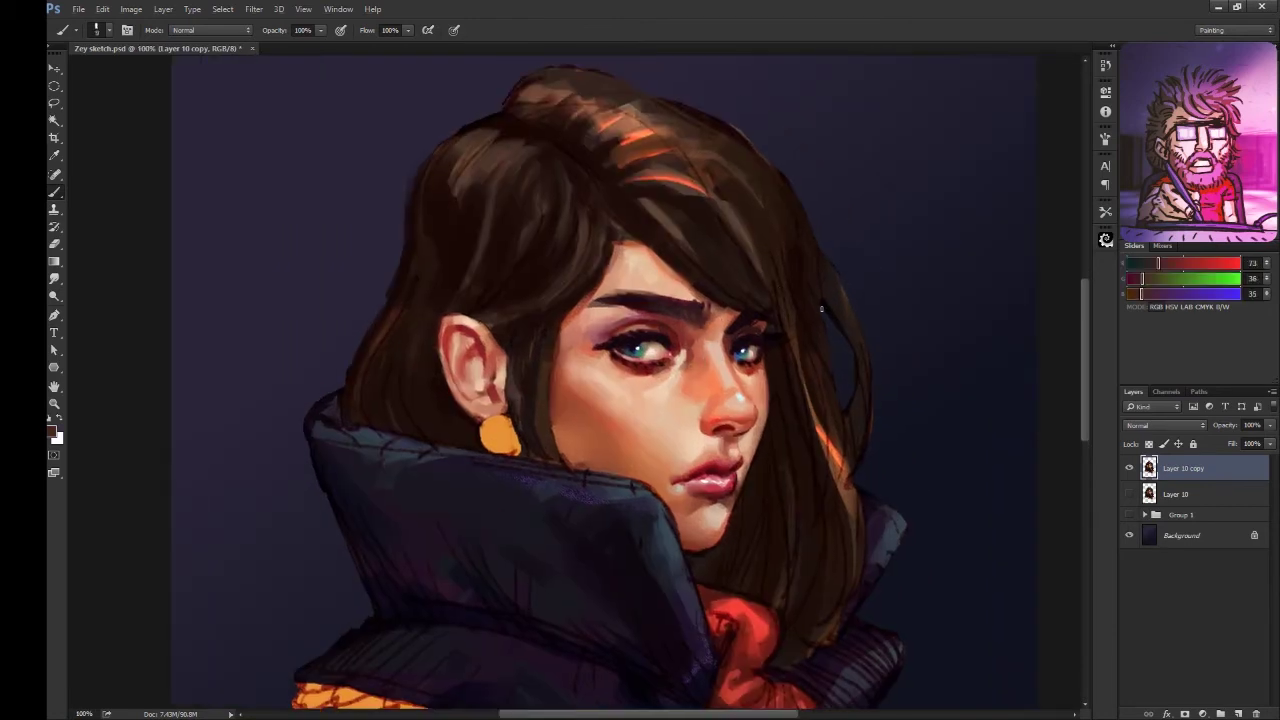
left_click(735, 395, "alt")
key("ctrl+minus")
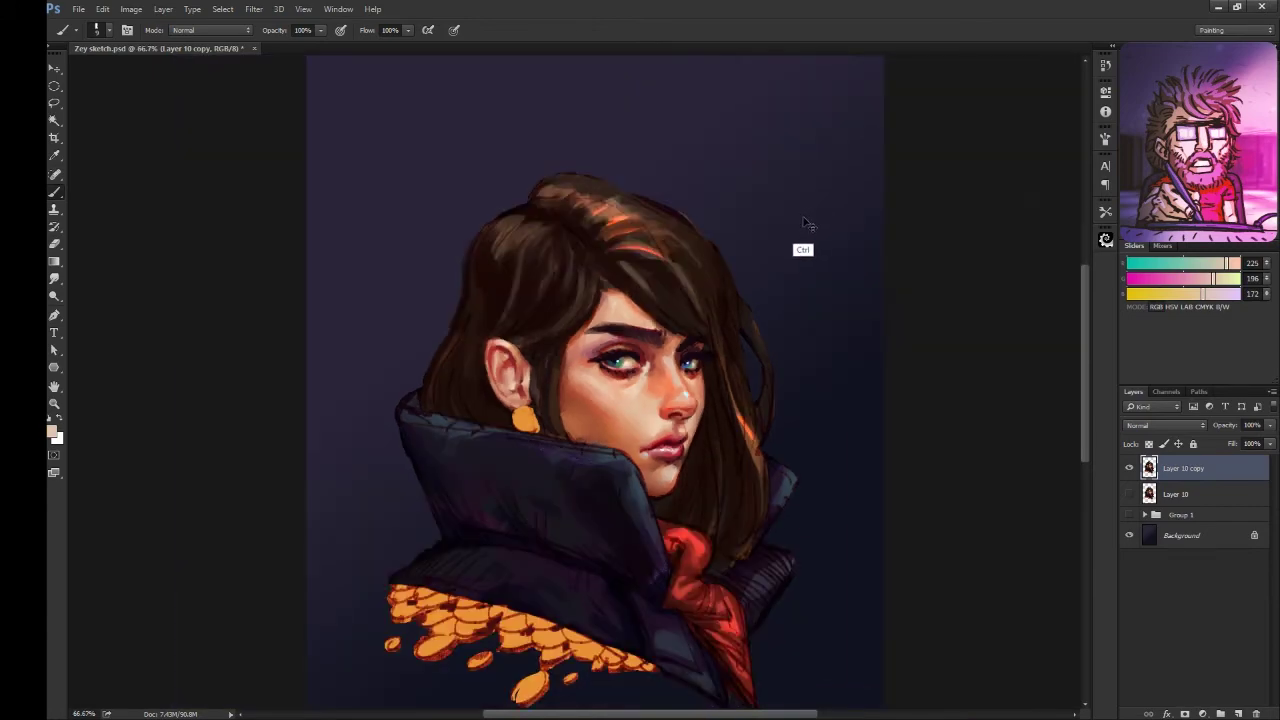
key("ctrl+plus")
Step: Sample a reddish skin tone and several dark hair browns from the portrait
left_click(520, 422, "alt")
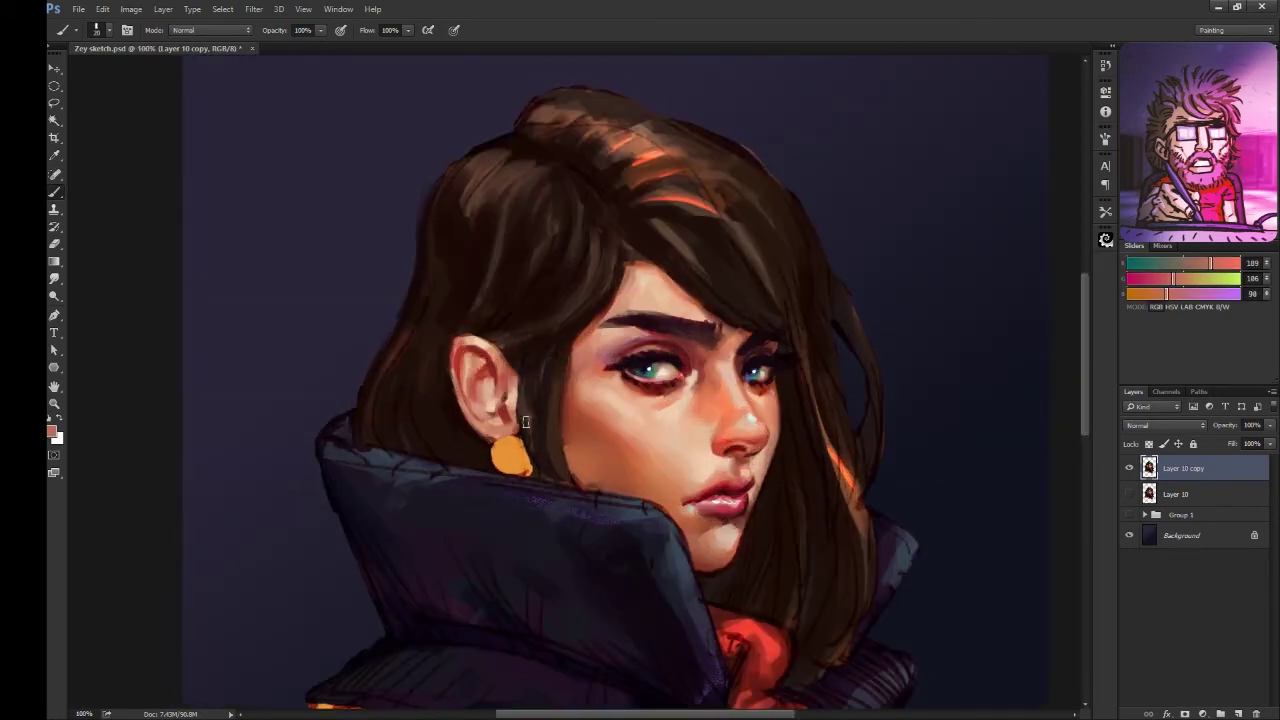
left_click(525, 422, "alt")
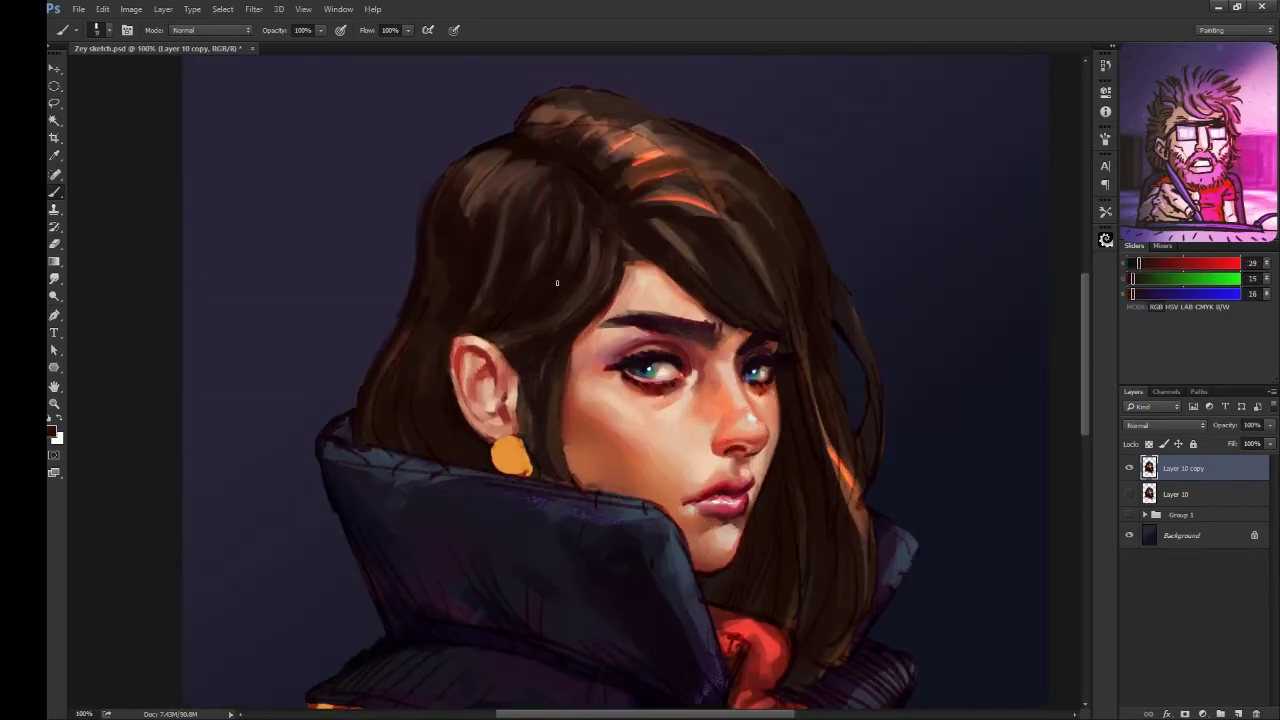
left_click(570, 240, "alt")
left_click_drag(515, 360, 461, 344)
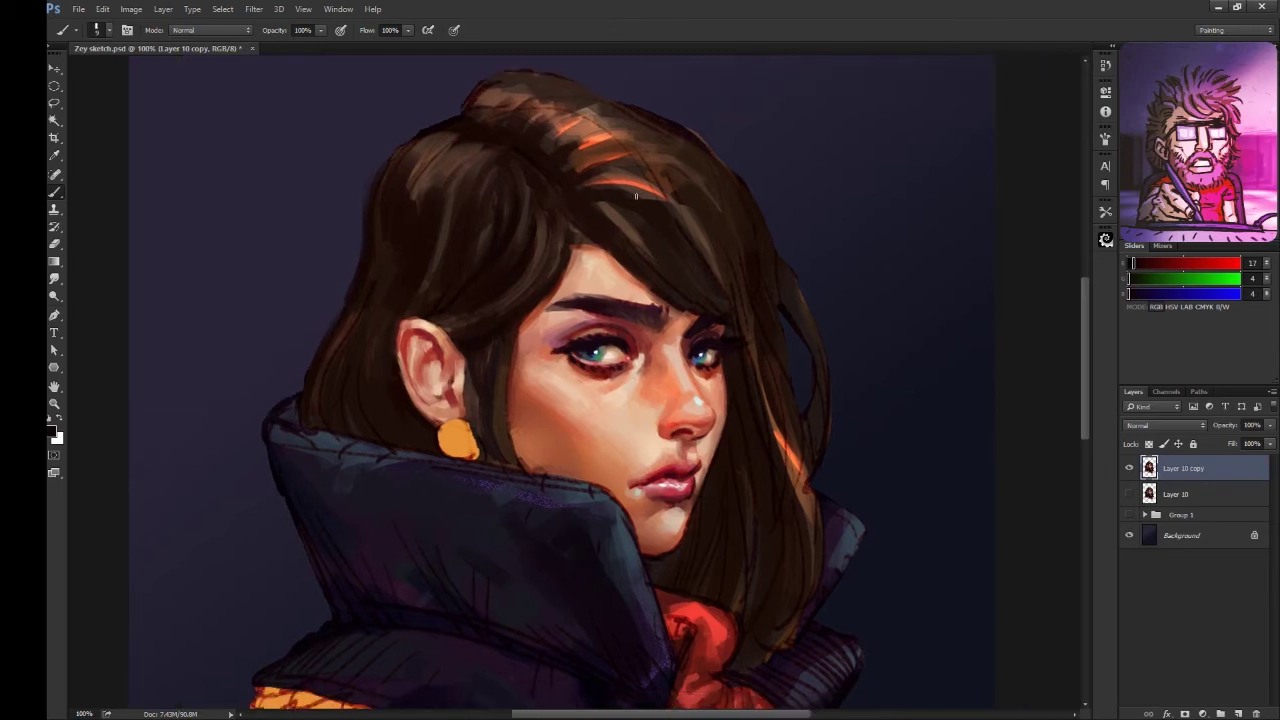
left_click(678, 277, "alt")
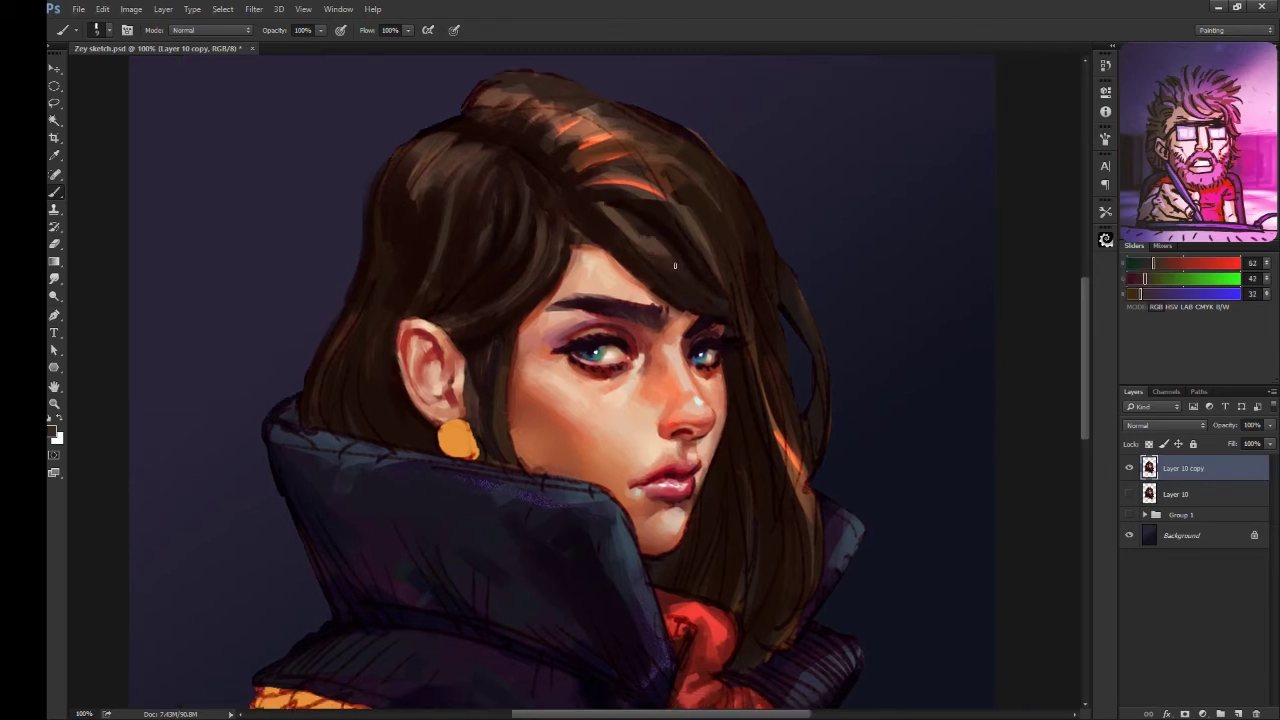
left_click(615, 231, "alt")
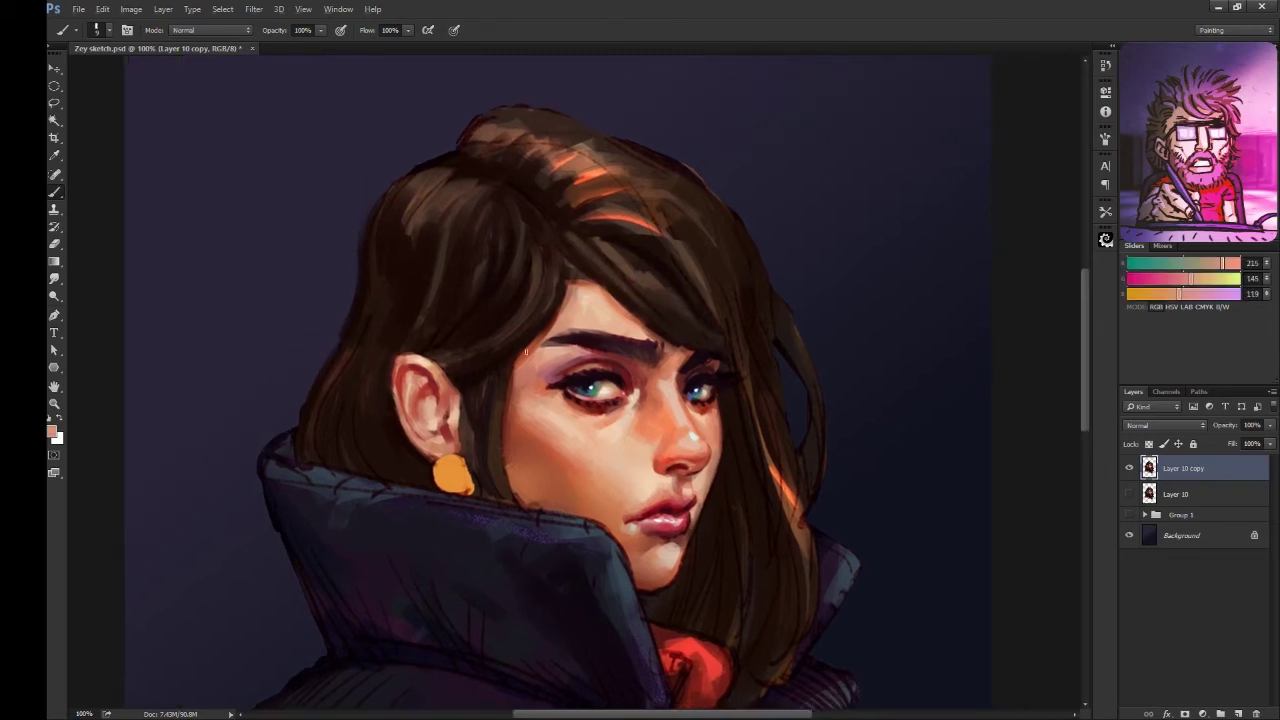
left_click_drag(568, 357, 498, 360)
Step: Paint small dark brown strokes into the hair after sampling highlight and grey tones
left_click(547, 349, "alt")
left_click(545, 375, "alt")
left_click(585, 478, "alt")
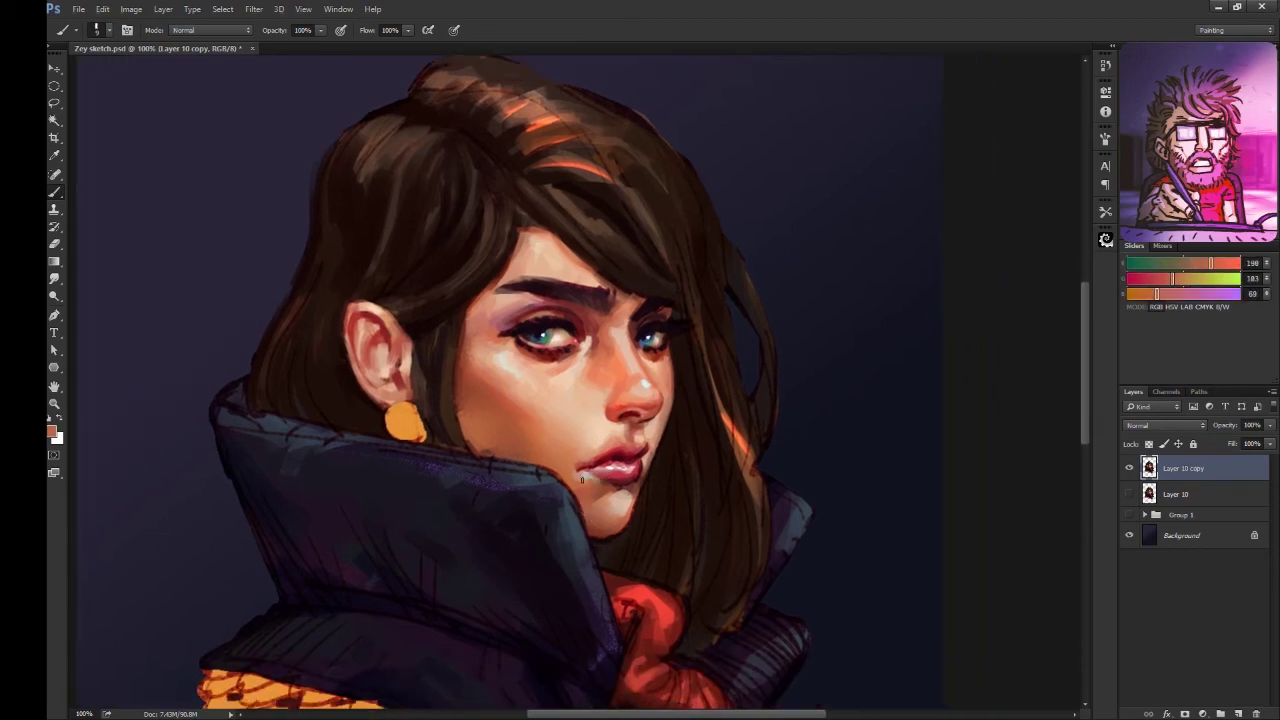
left_click_drag(721, 248, 753, 262)
left_click(565, 240, "alt")
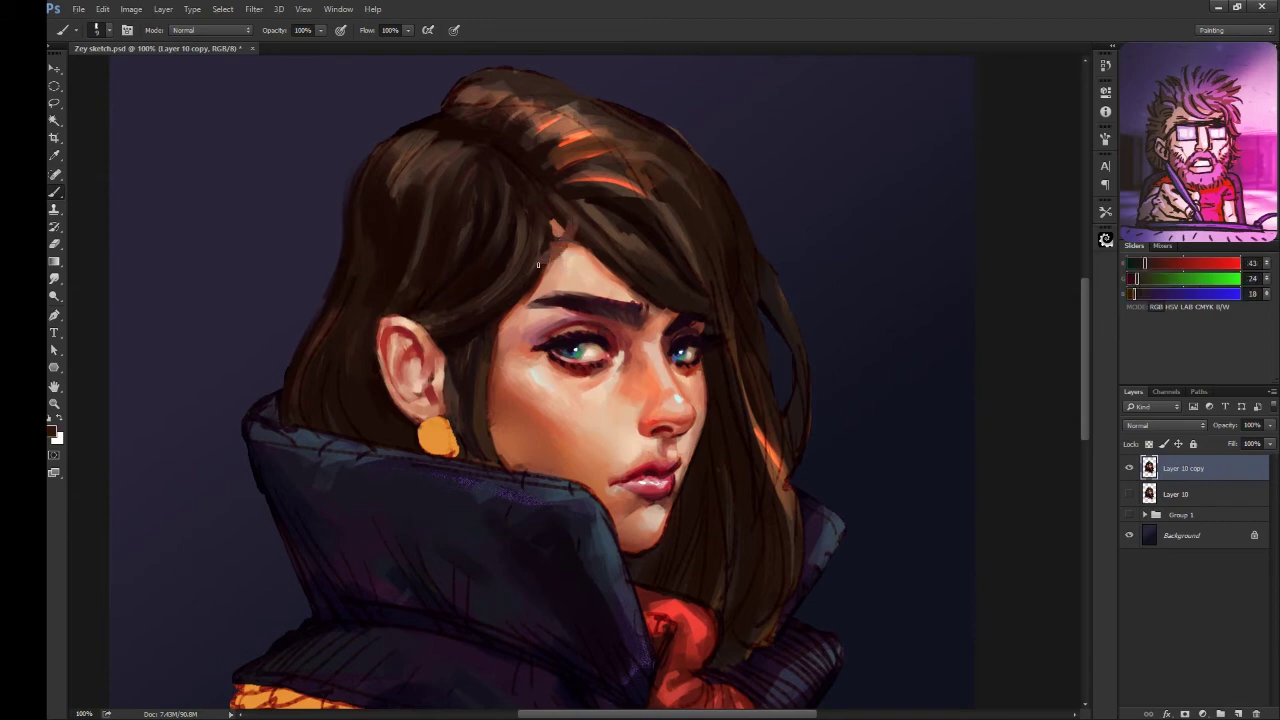
mouse_move(570, 225)
left_mouse_down()
mouse_move(545, 265)
mouse_move(547, 210)
left_mouse_up()
left_click(526, 331, "alt")
left_click(550, 222, "alt")
Step: Paint dark brown strokes into the hair left of the ear
scroll(740, 160, "down", 2)
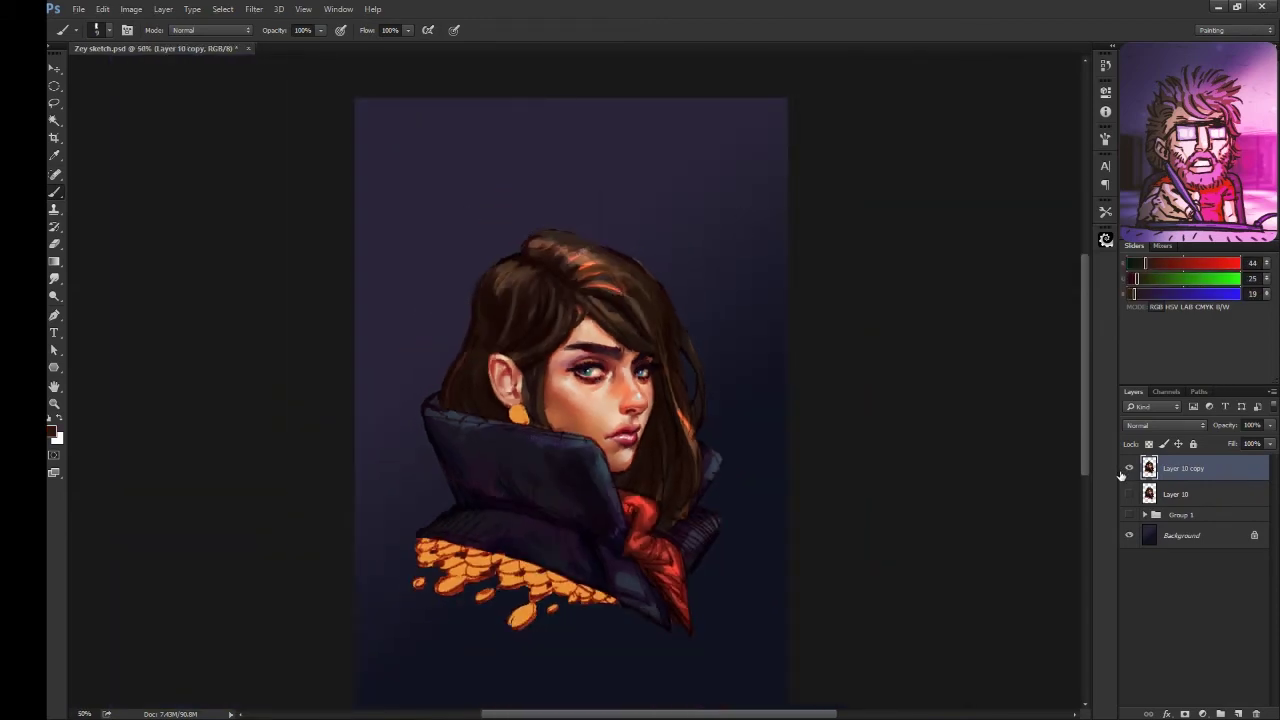
scroll(558, 224, "up", 1)
left_click(517, 346, "alt")
left_click_drag(470, 345, 476, 378)
left_click(490, 305, "alt")
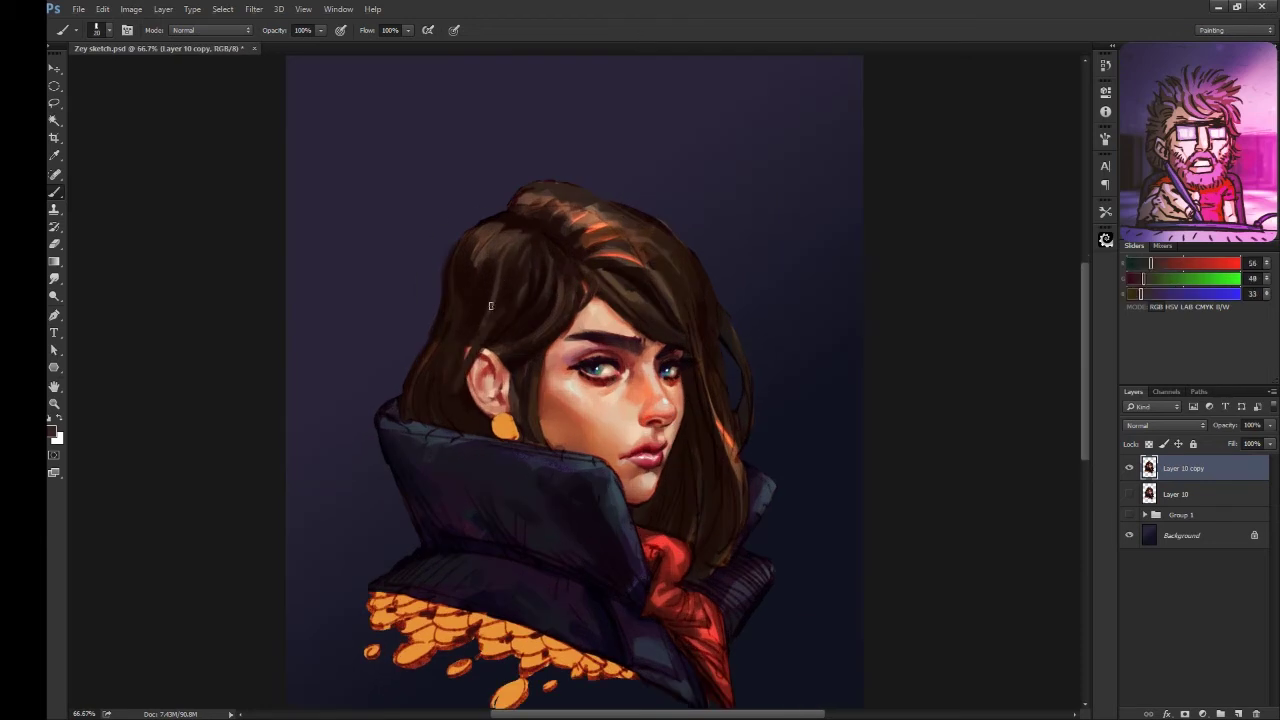
Step: Sample near-black hair tones by the ear, then zoom out and back in to check
left_click(469, 376, "alt")
left_click(504, 281, "alt")
left_click(456, 414, "alt")
left_click(462, 420, "alt")
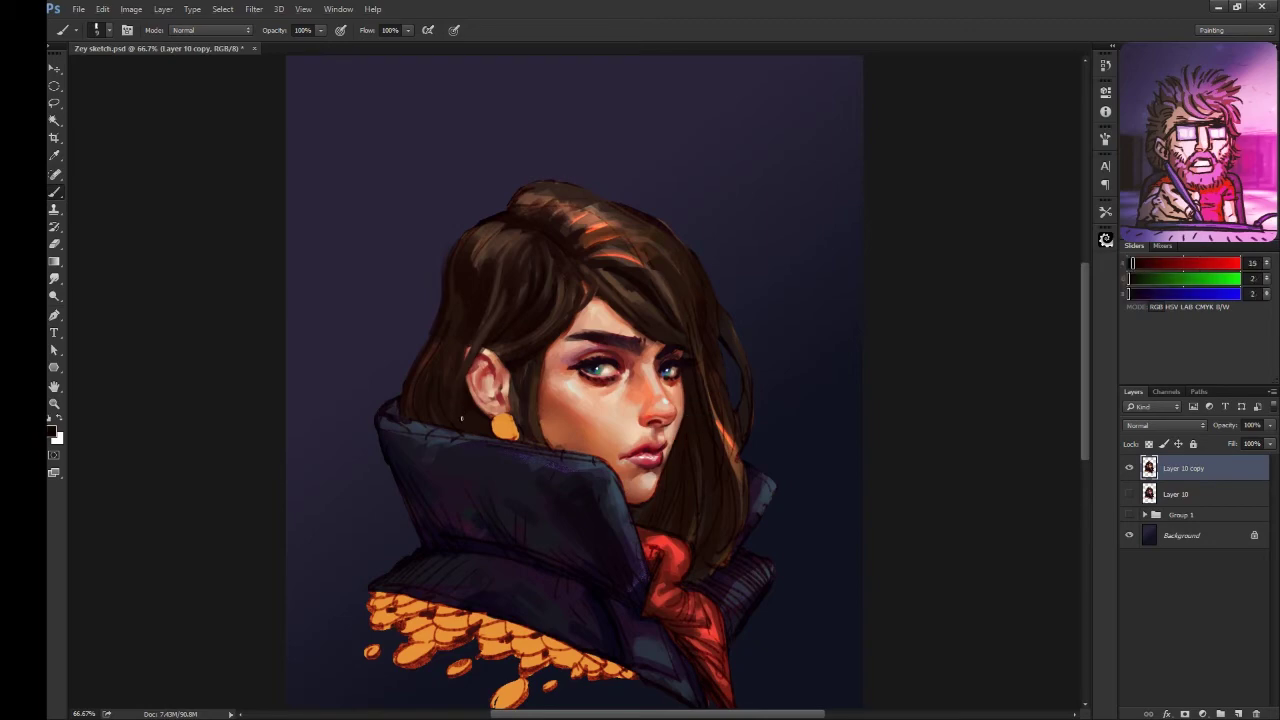
mouse_move(730, 335)
left_mouse_down()
mouse_move(709, 251)
mouse_move(700, 300)
left_mouse_up()
key("ctrl+minus")
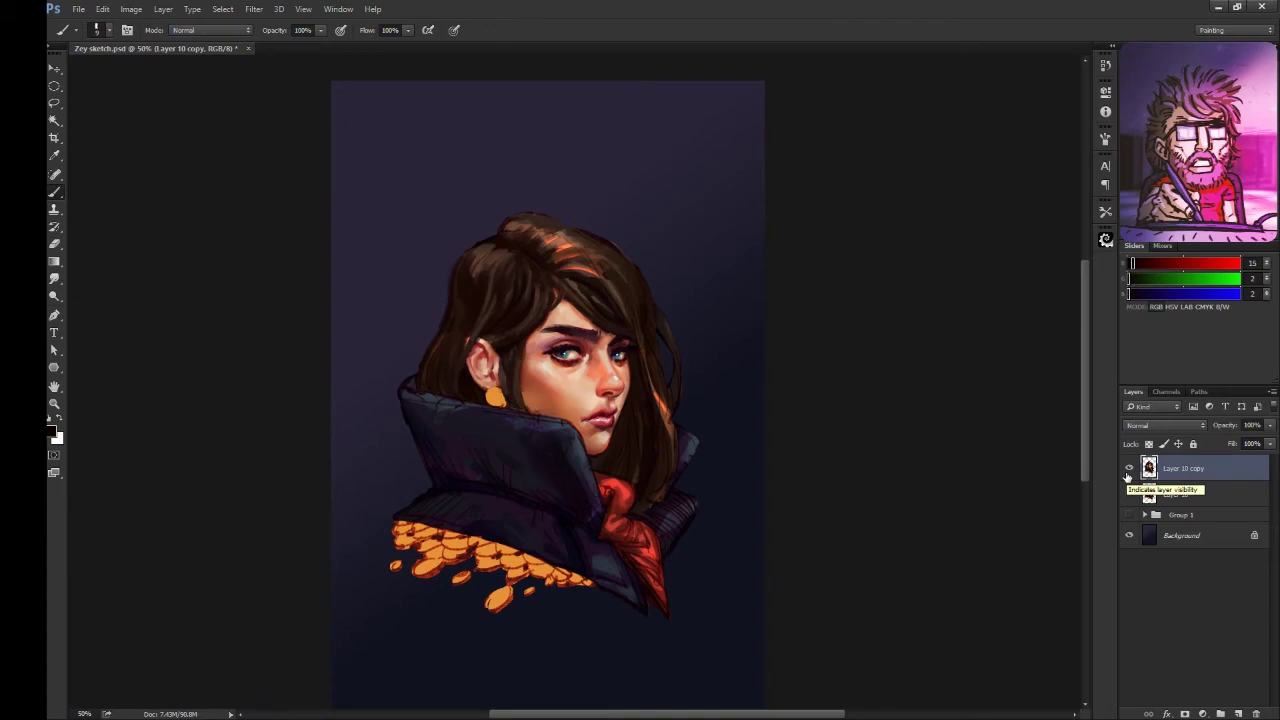
key("ctrl+plus")
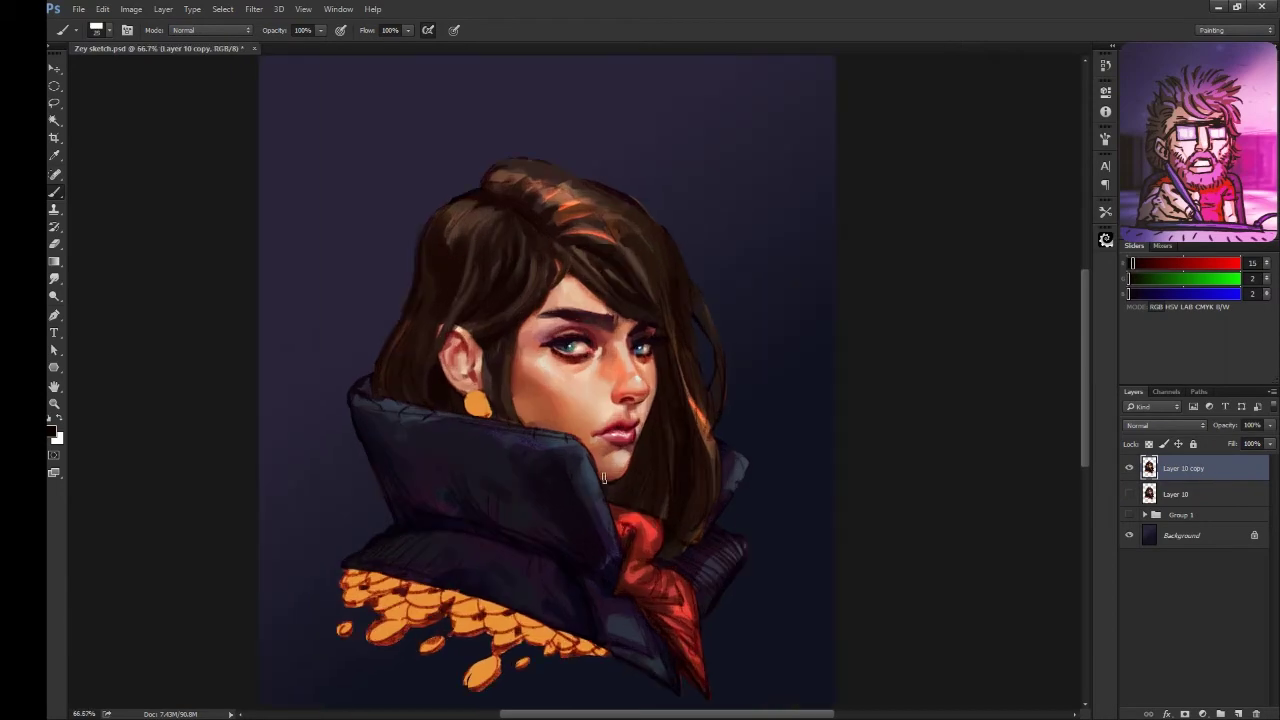
left_click_drag(670, 628, 690, 528)
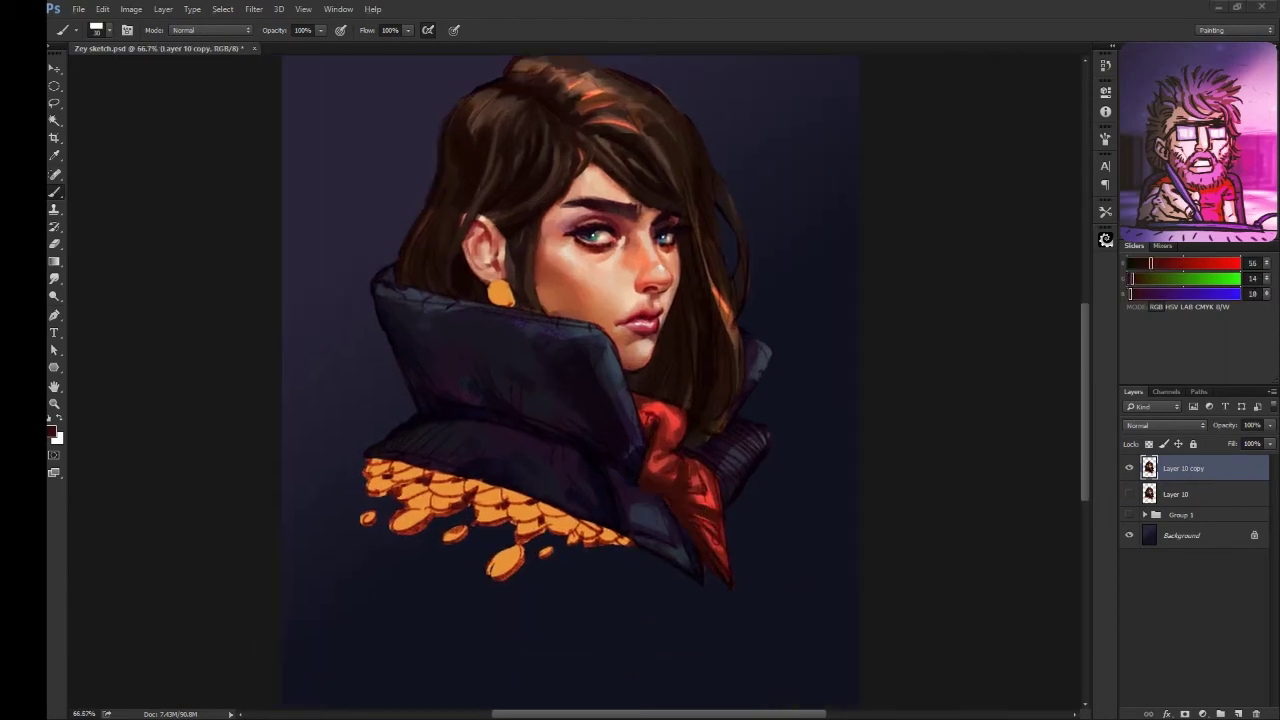
Step: Paint red strokes on the scarf and extend it further down
left_click(677, 471, "alt")
left_click_drag(677, 471, 661, 422)
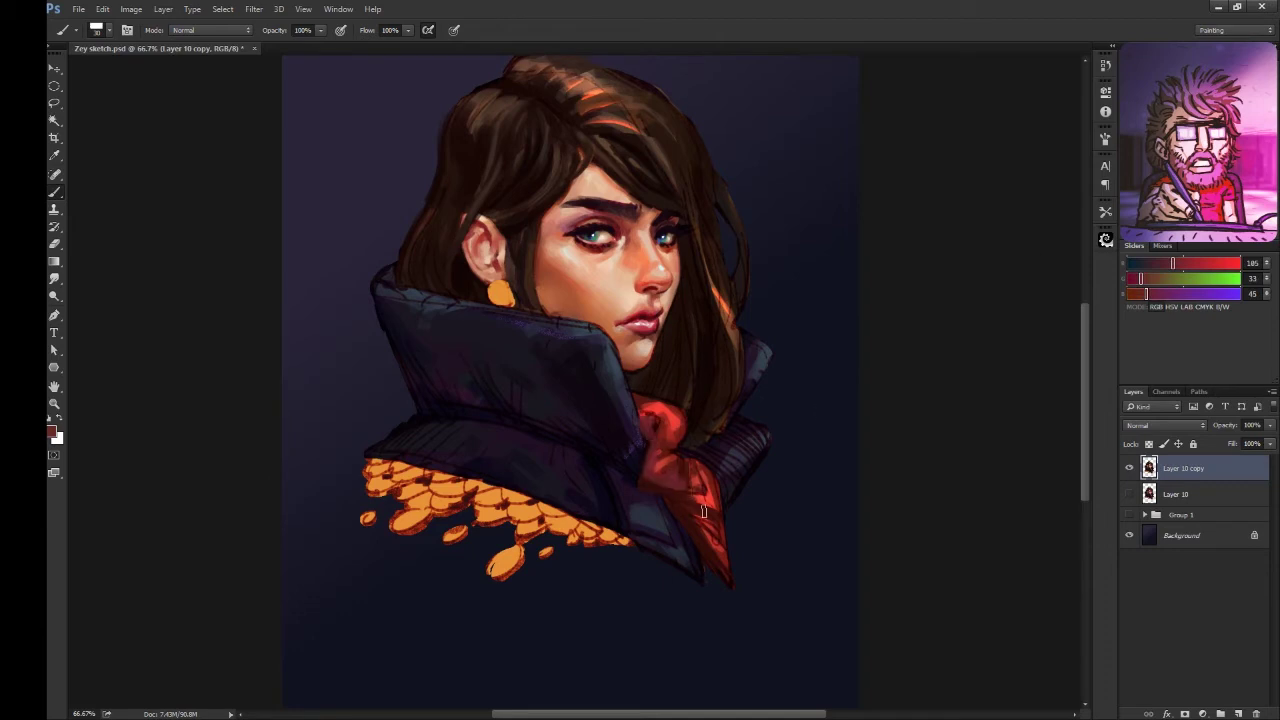
left_click(680, 472, "alt")
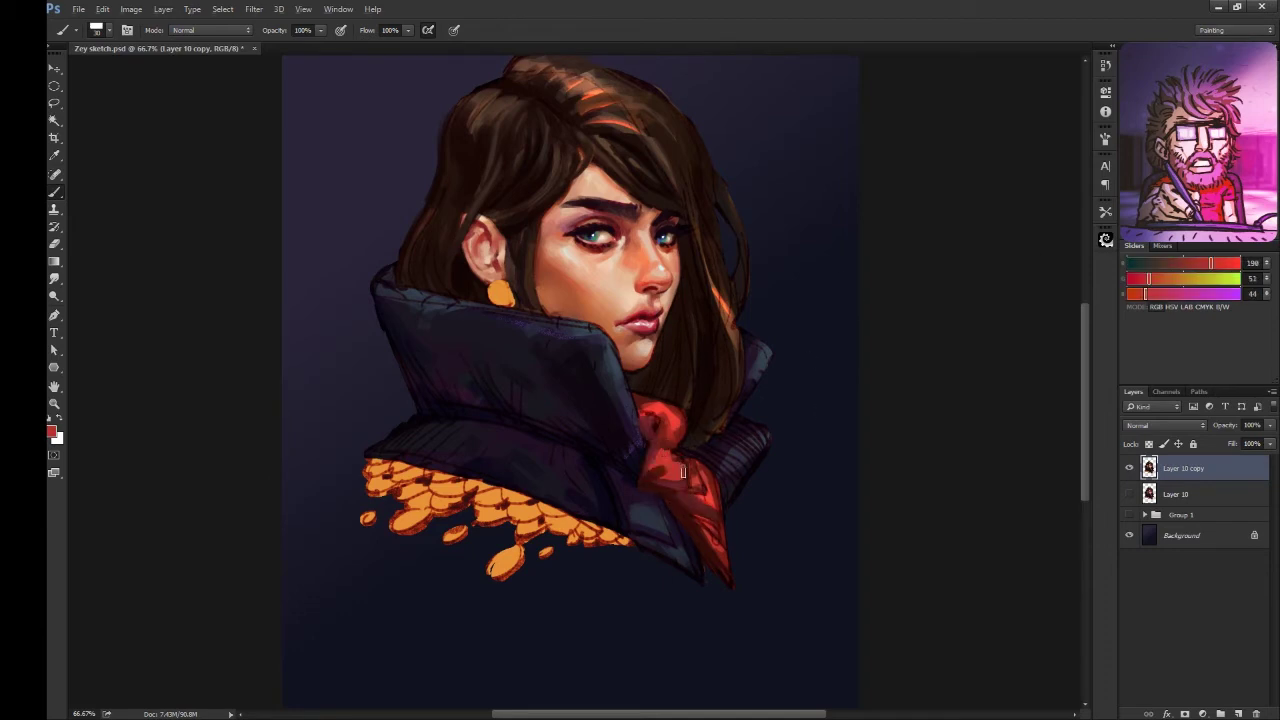
left_click_drag(683, 472, 712, 570)
mouse_move(690, 500)
left_mouse_down()
mouse_move(715, 605)
mouse_move(718, 595)
left_mouse_up()
Step: Sample darker and brighter scarf reds and smooth the shading down the scarf
left_click(689, 497, "alt")
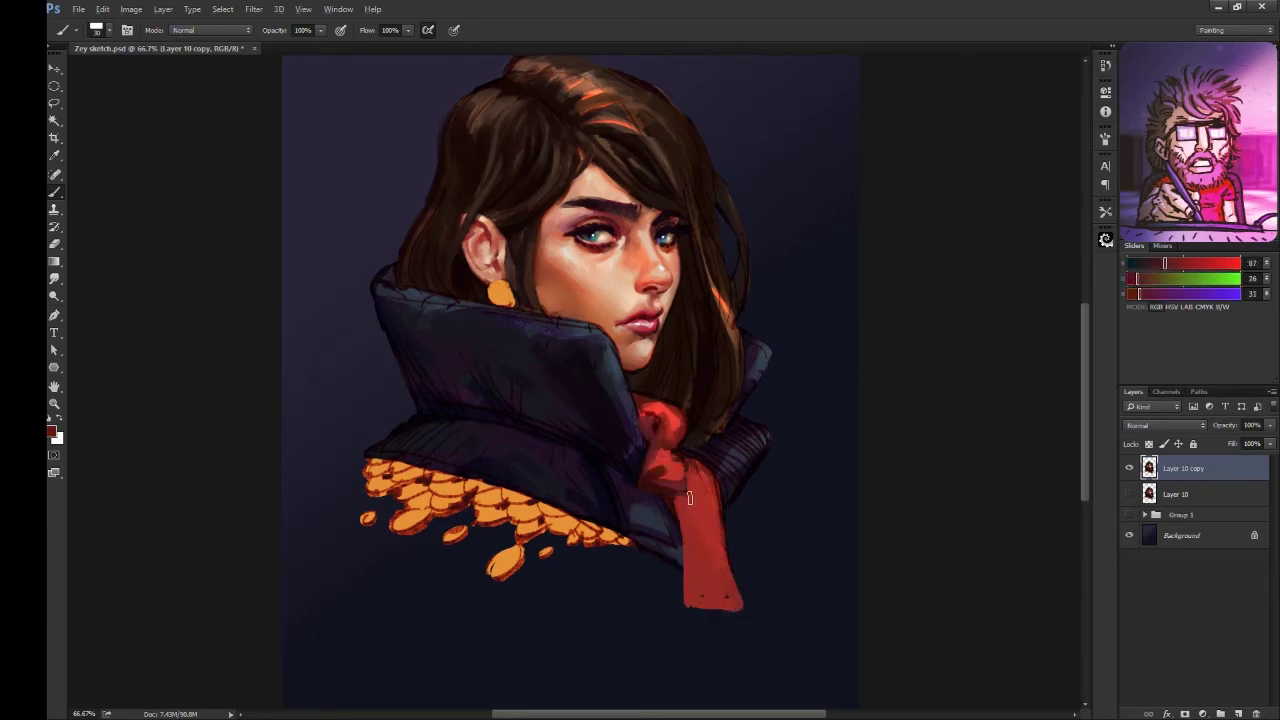
left_click(692, 508, "alt")
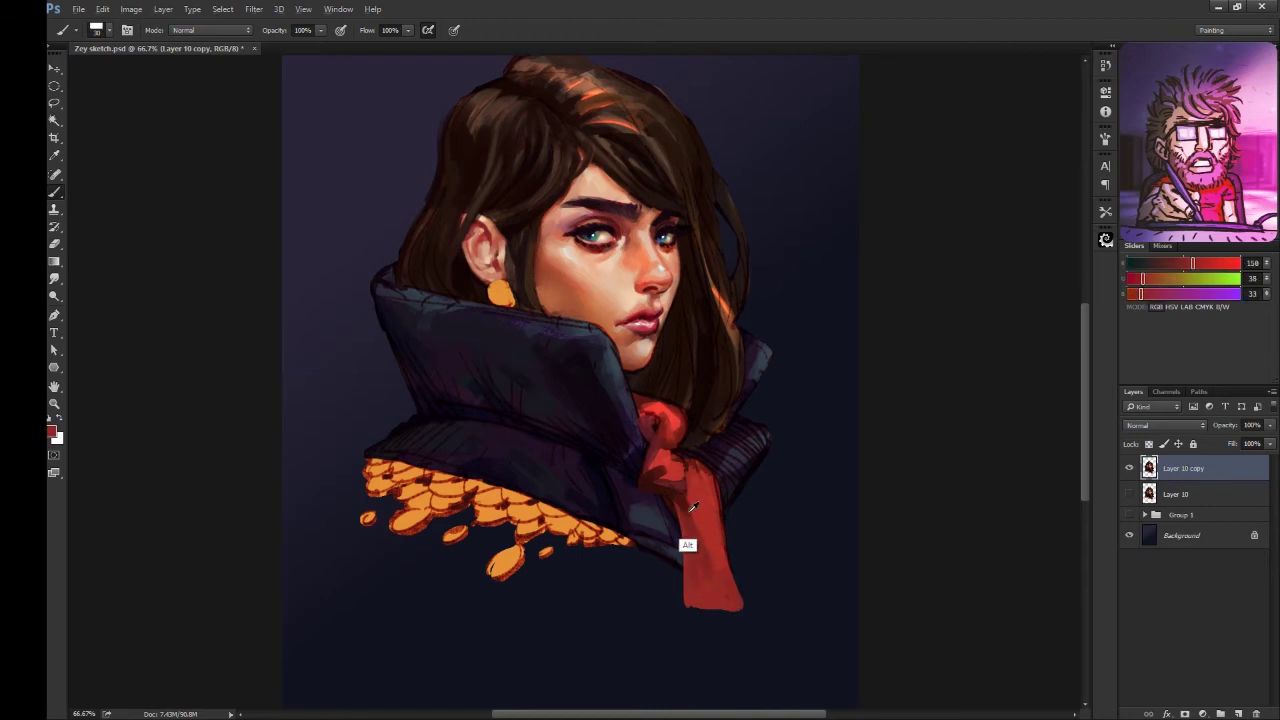
left_click(705, 528, "alt")
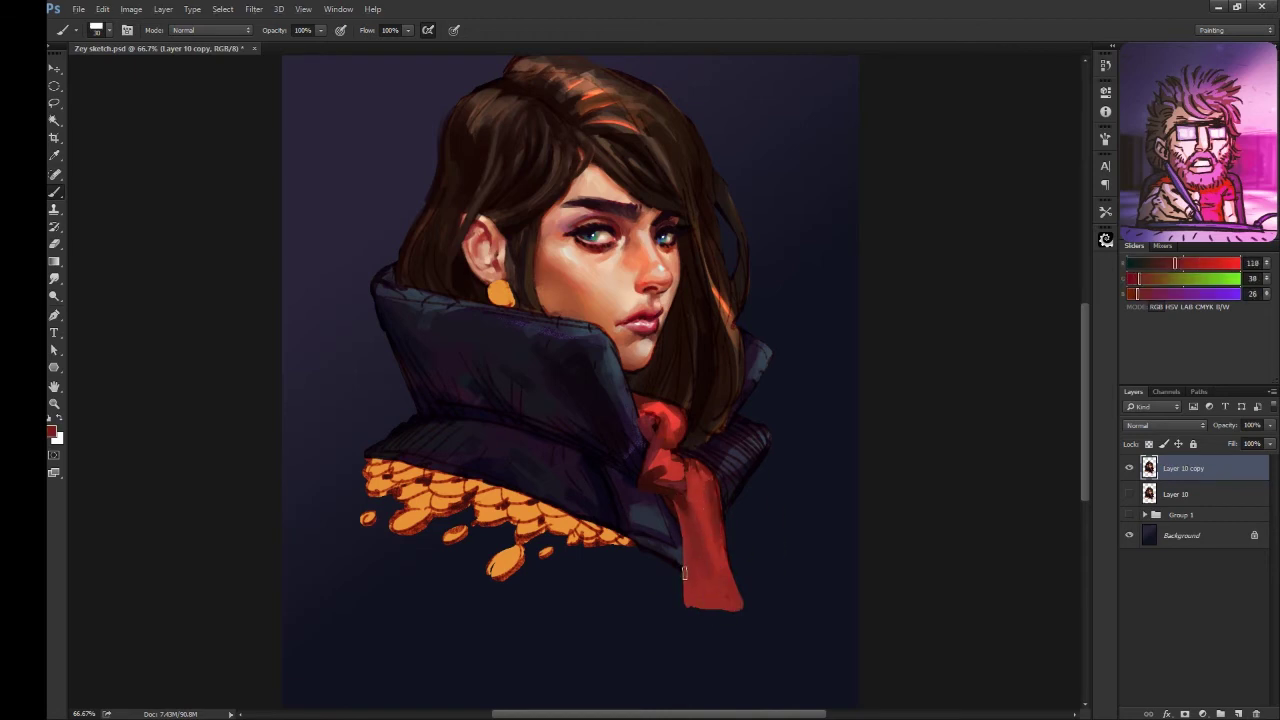
left_click(695, 497, "alt")
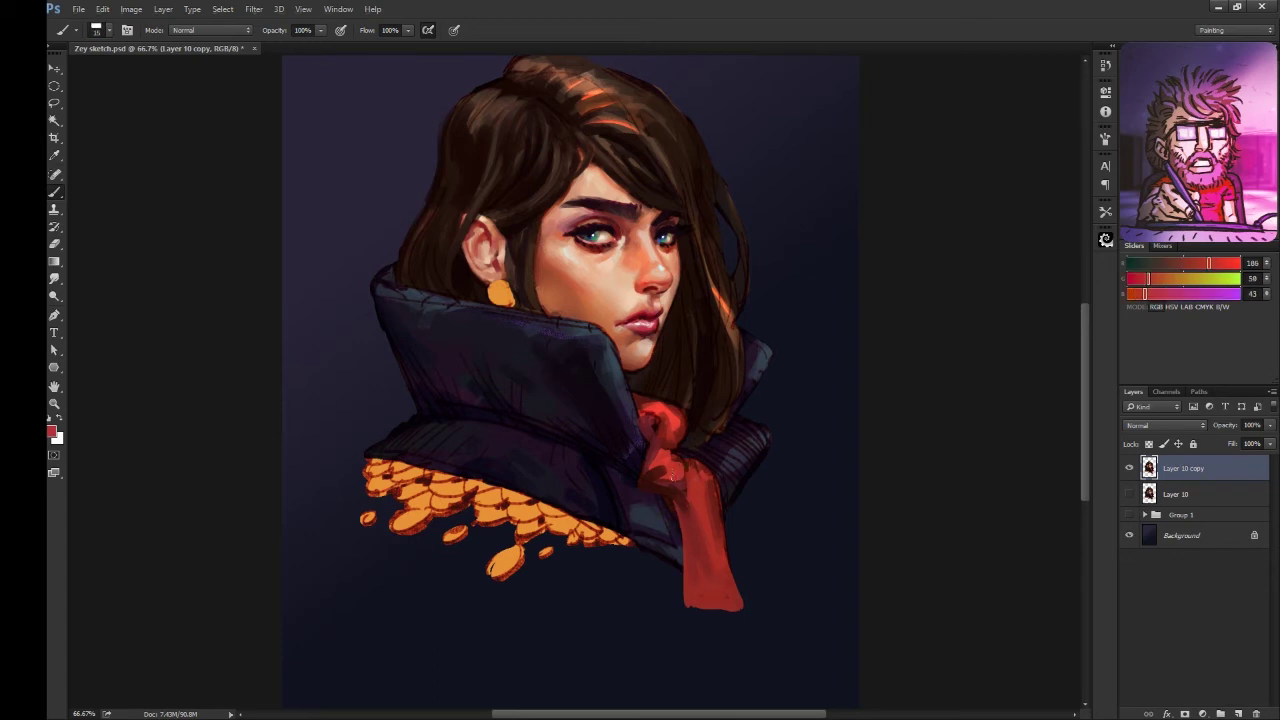
left_click(662, 485, "alt")
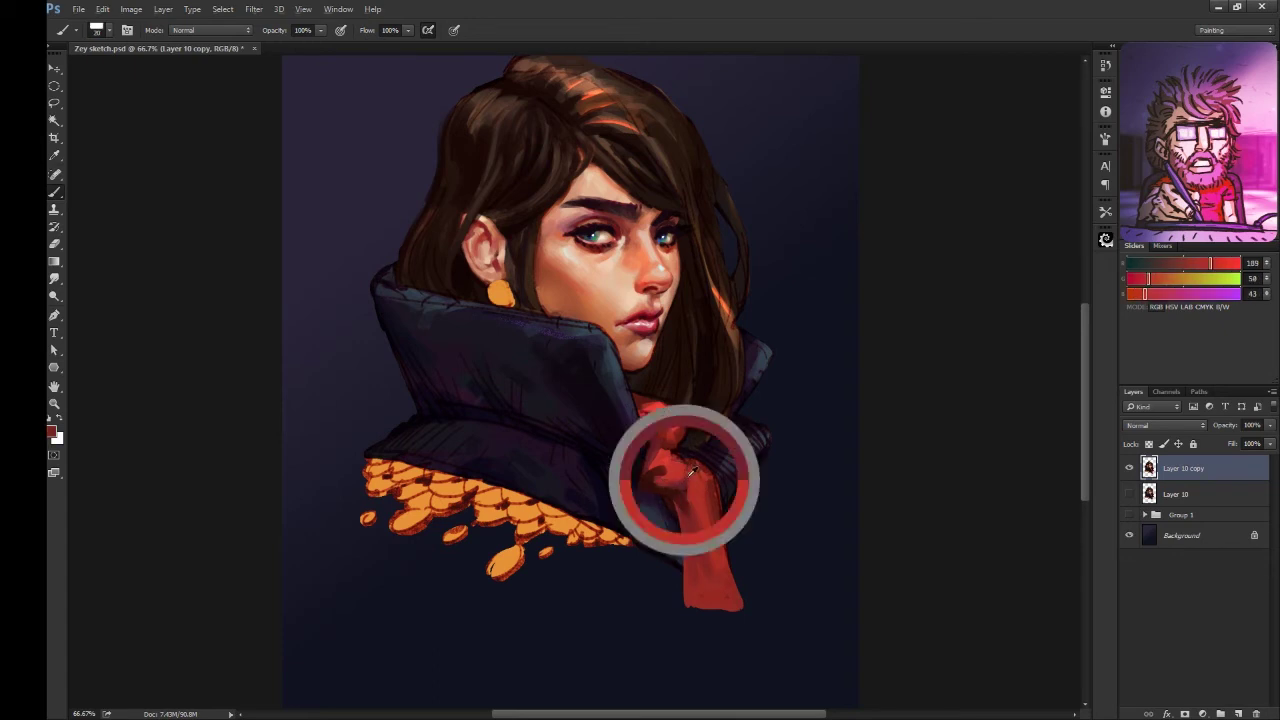
left_click(718, 566, "alt")
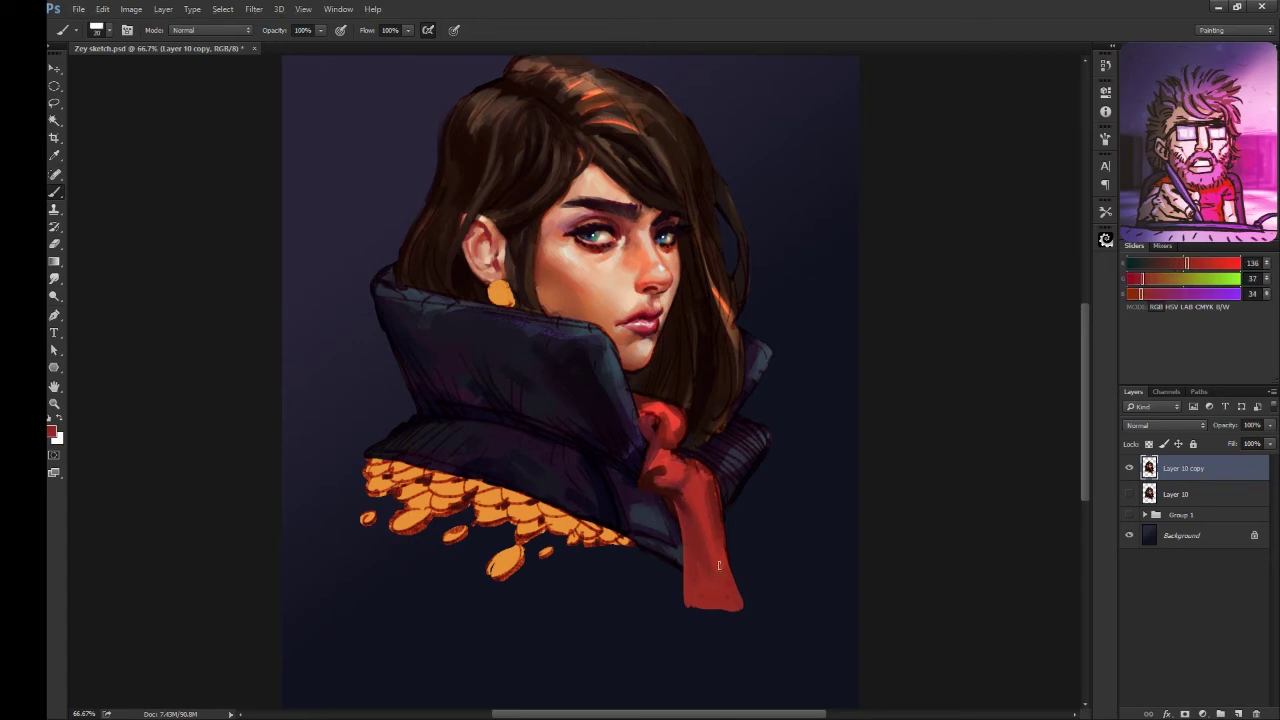
left_click(712, 500, "alt")
left_click(704, 521, "alt")
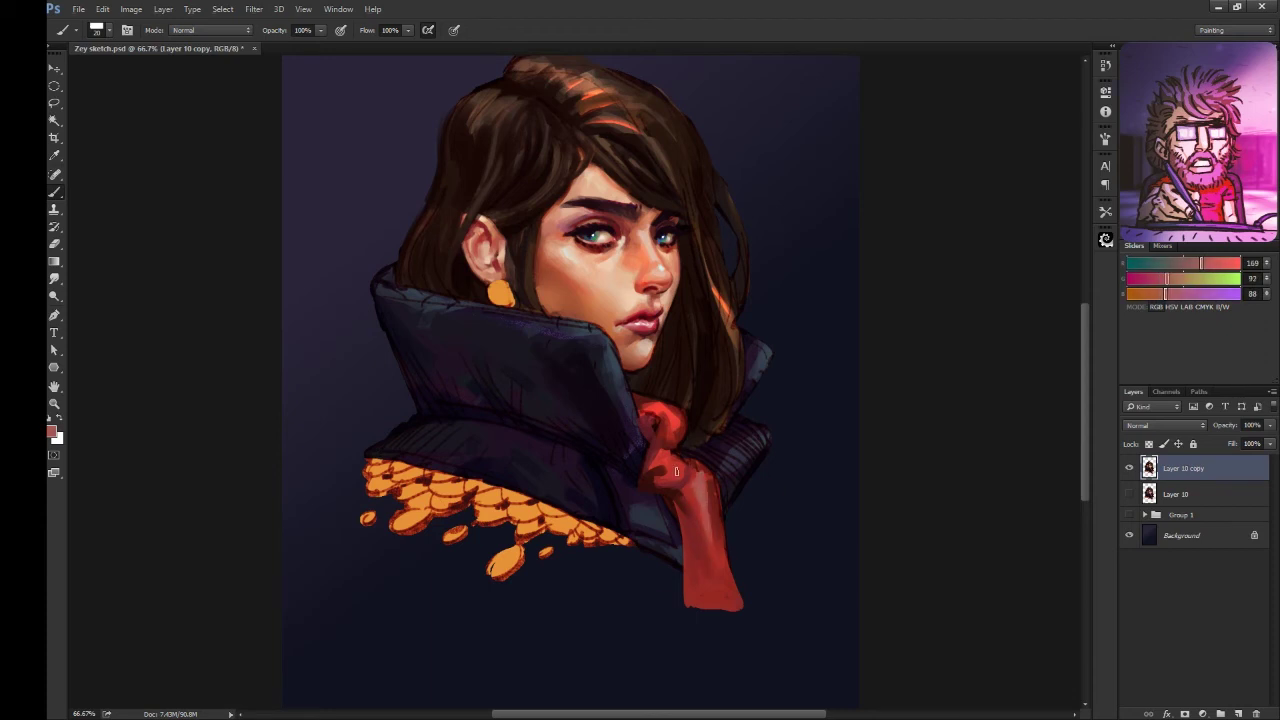
left_click(675, 467, "alt")
left_click_drag(703, 531, 712, 590)
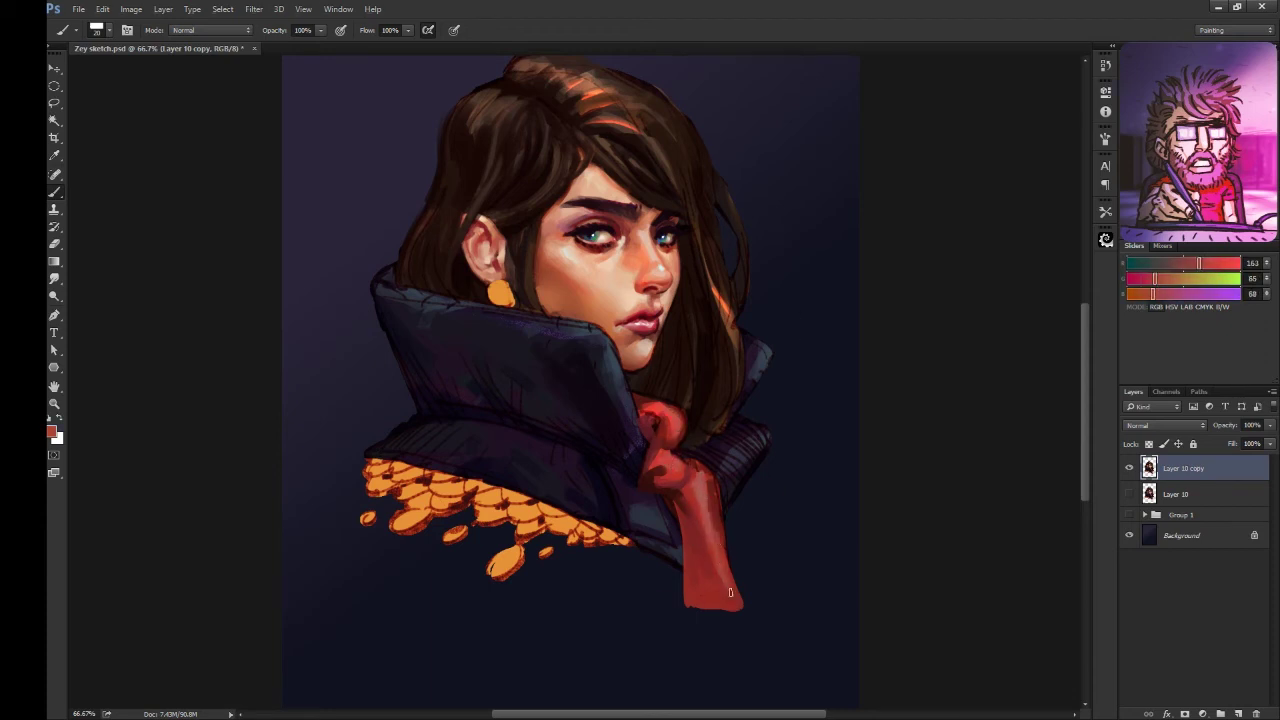
Step: Dab darker red into the scarf shading and lighten the knot near the collar
left_click(727, 545, "alt")
left_click(675, 486, "alt")
left_click(667, 503, "alt")
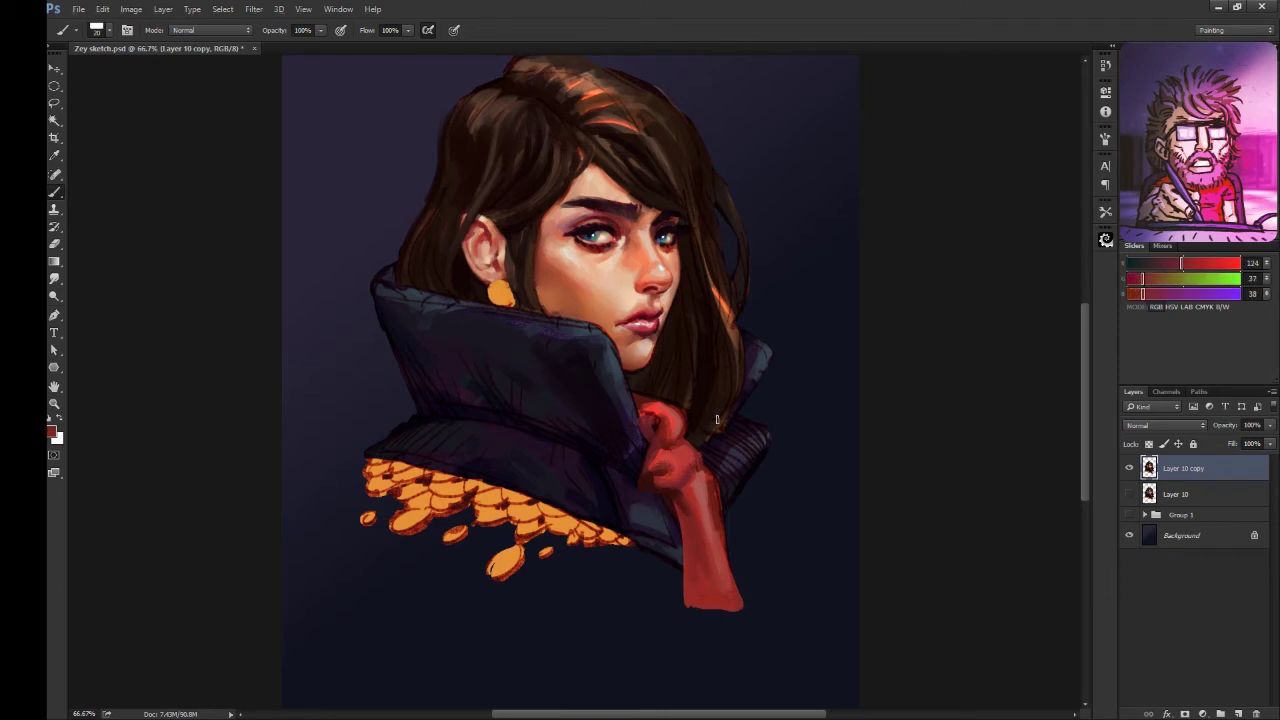
left_click_drag(668, 424, 652, 410)
left_click(696, 520, "alt")
left_click(770, 365, "alt")
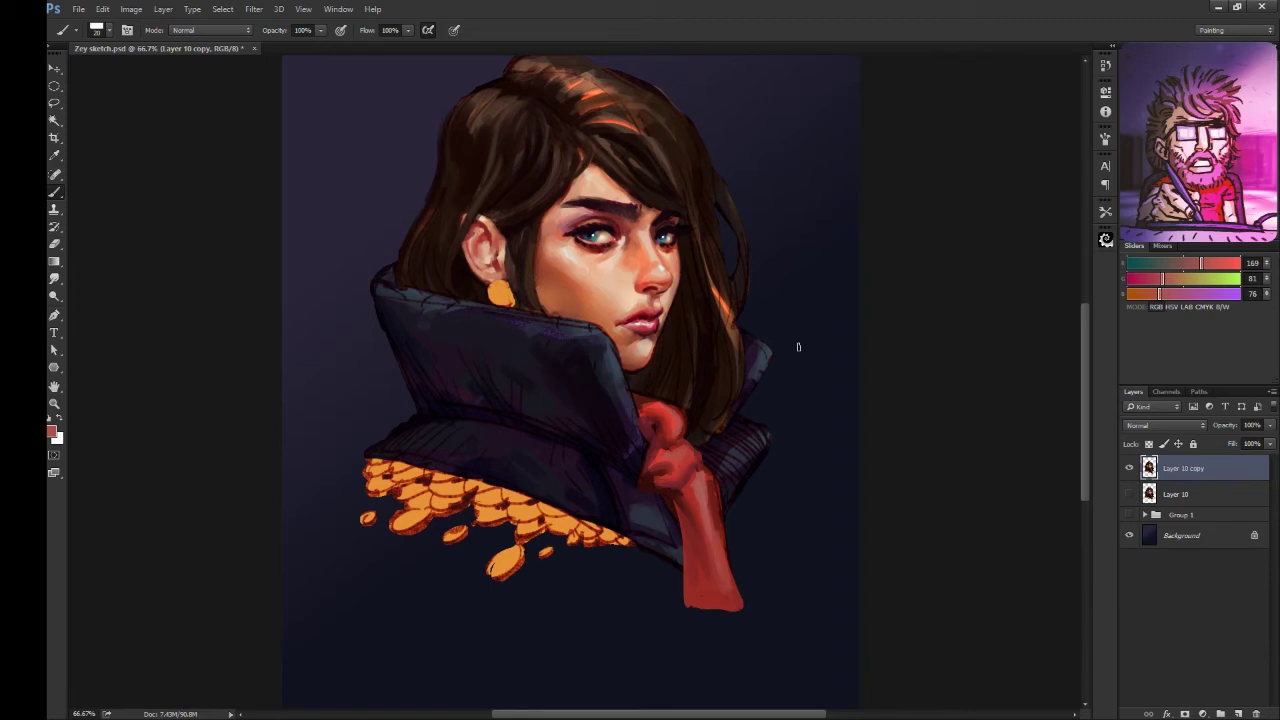
Step: Sample the coat's purple and navy, the scarf red and dark shadow tones
left_click(640, 440, "alt")
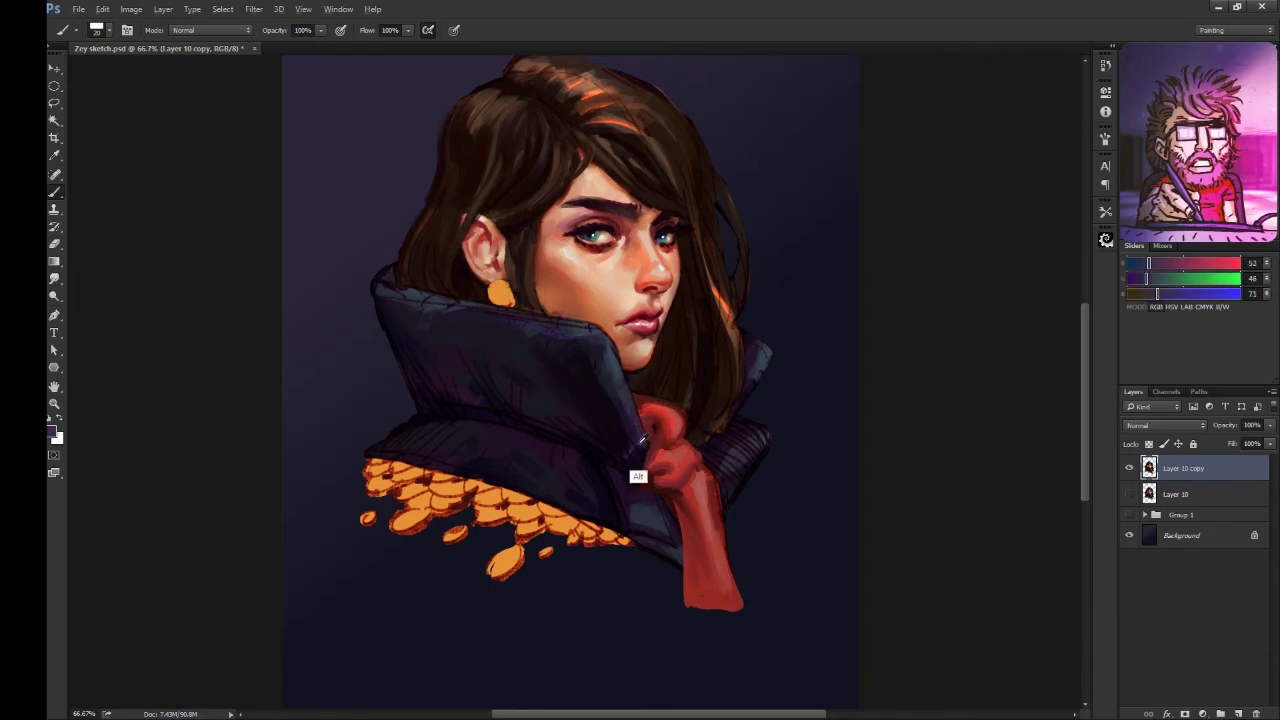
left_click(662, 507, "alt")
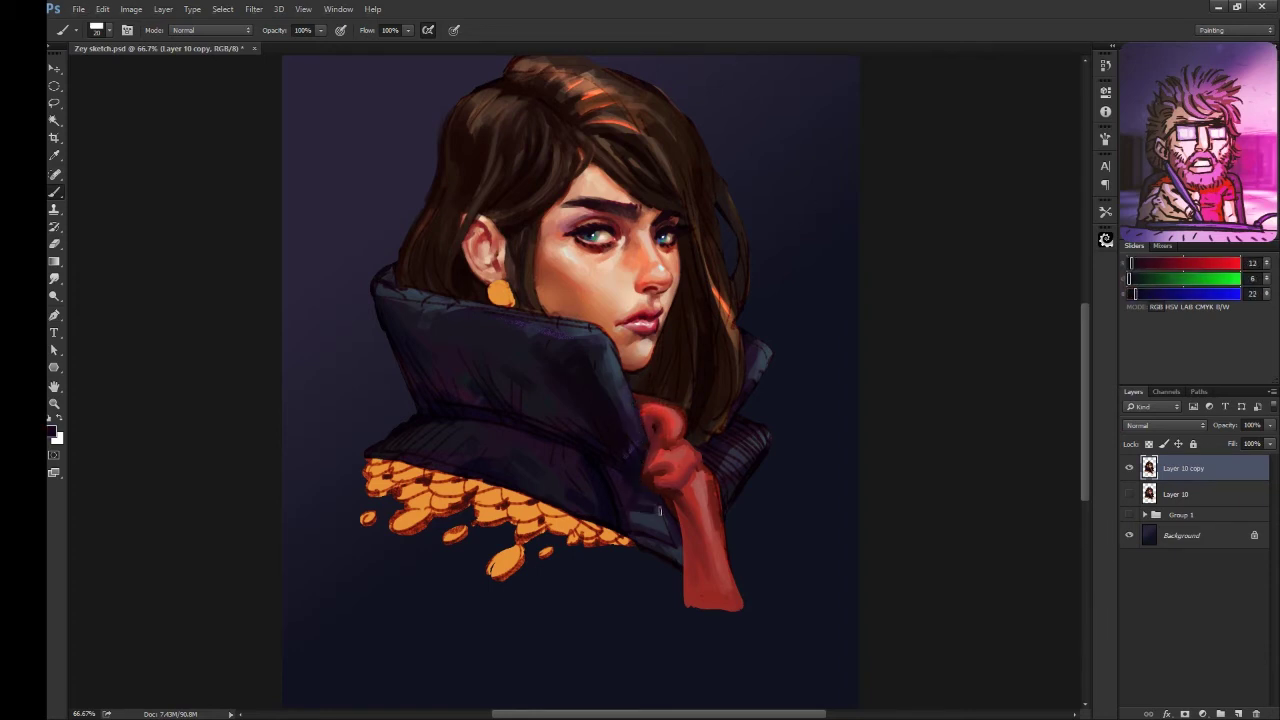
left_click(686, 590, "alt")
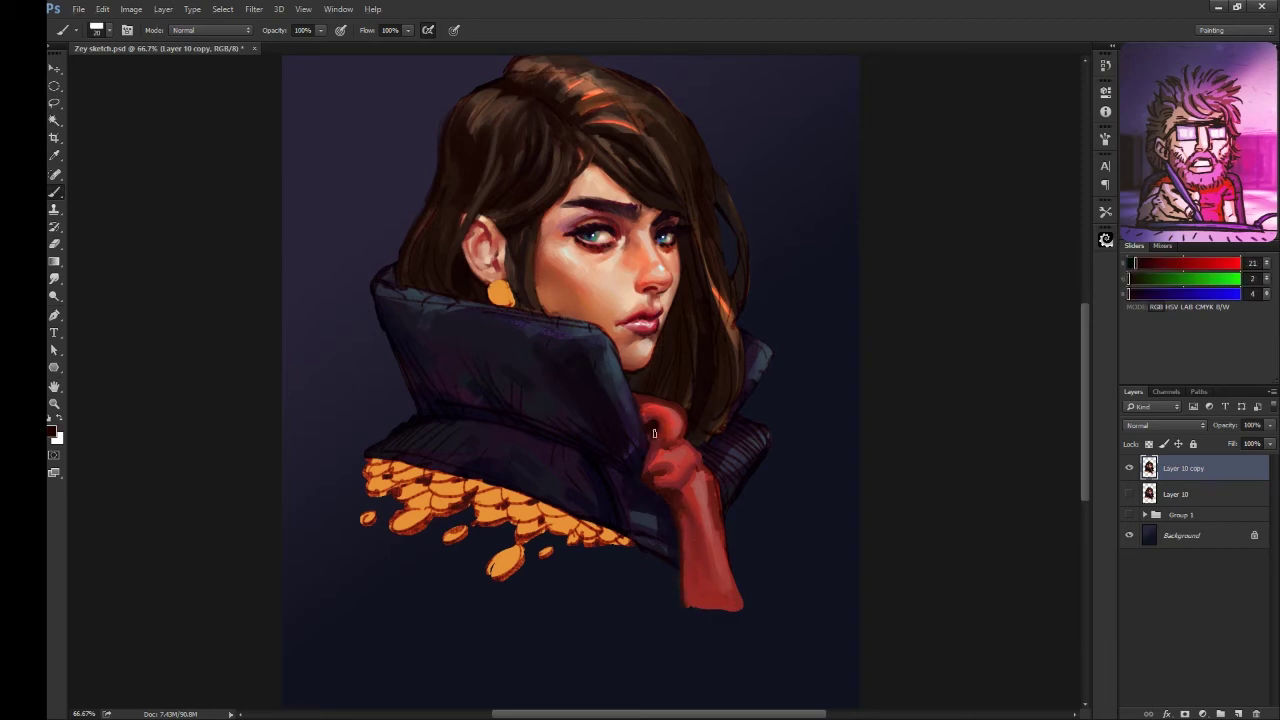
left_click(661, 424, "alt")
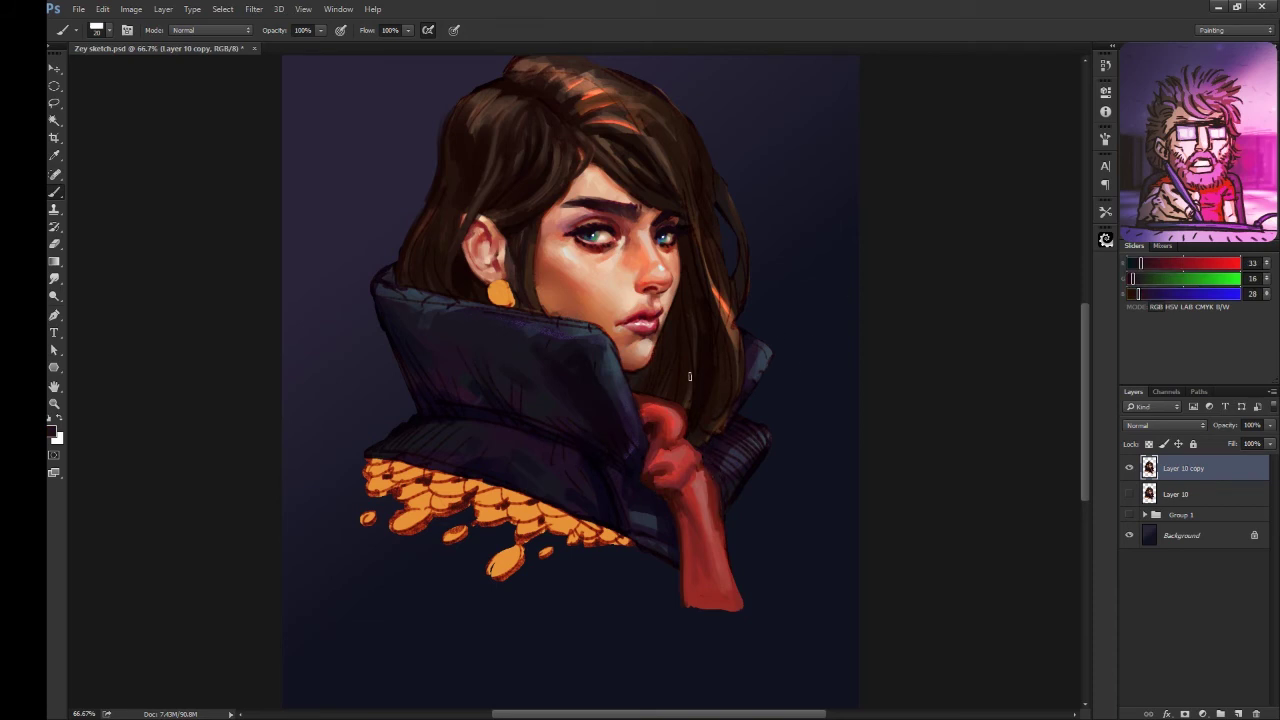
left_click(708, 472, "alt")
left_click(702, 461, "alt")
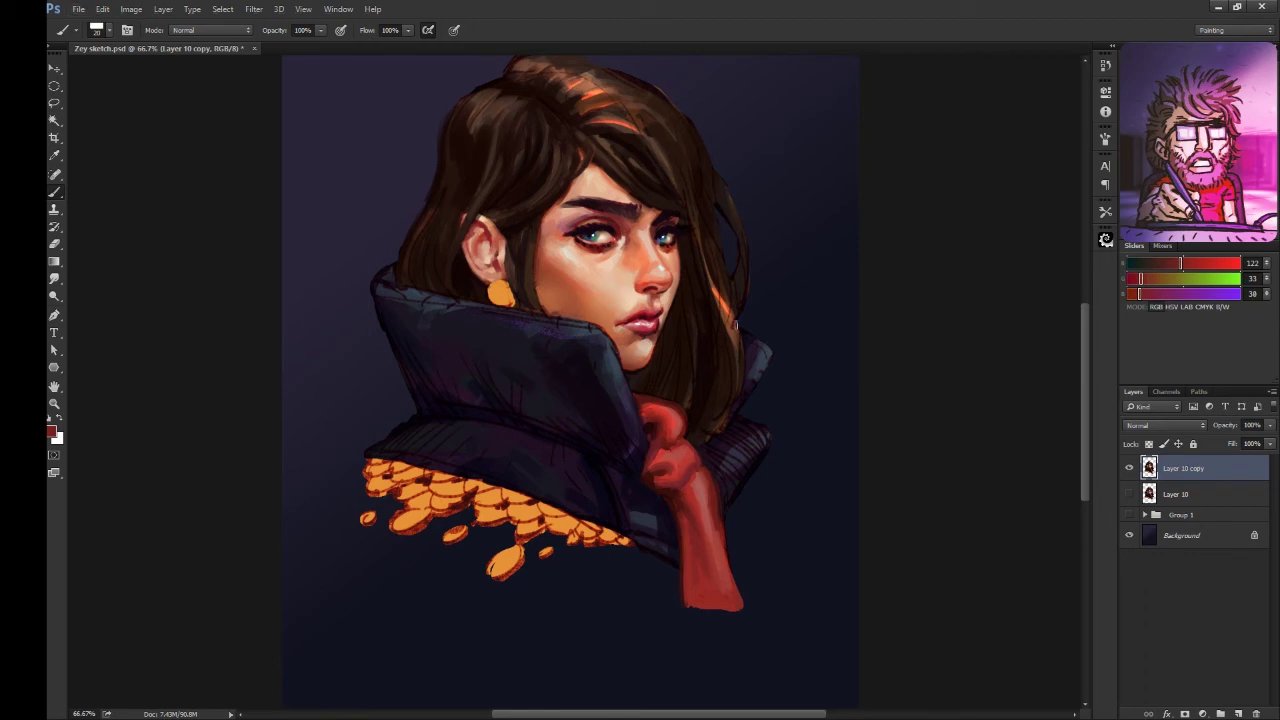
left_click_drag(396, 297, 454, 317)
left_click(454, 317, "alt")
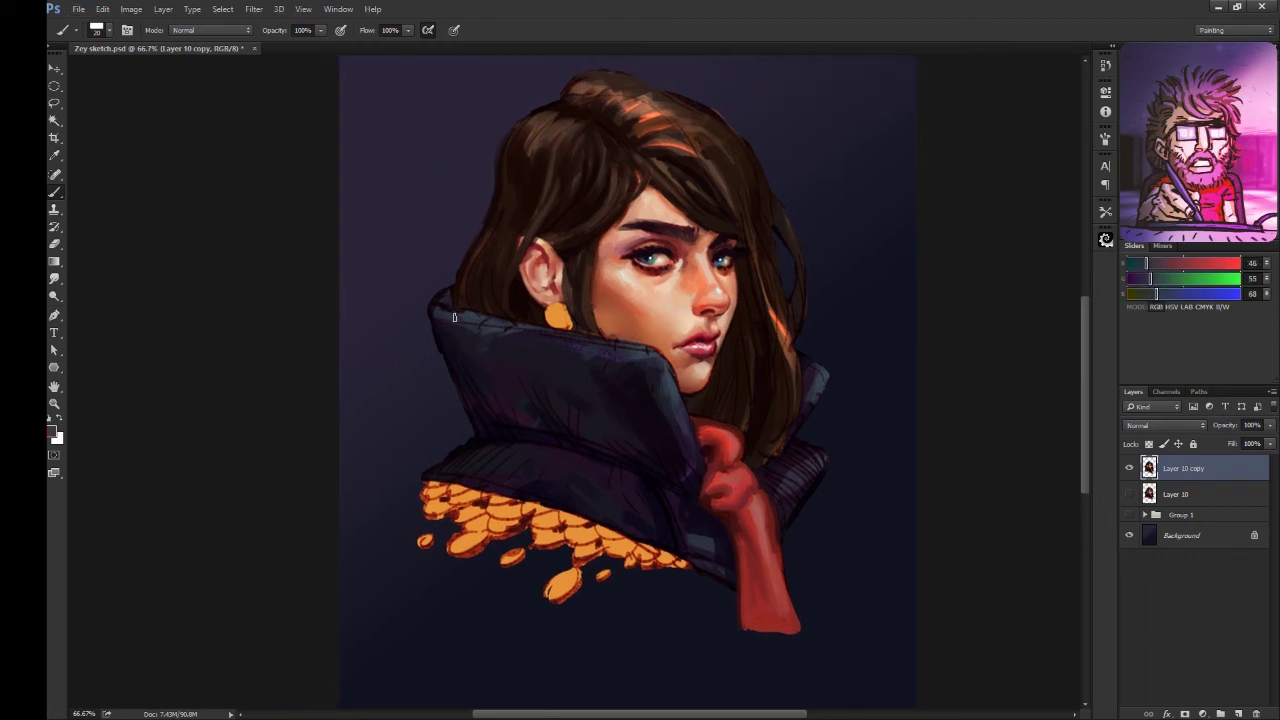
Step: Sample the collar's blue-grey, purple and near-black tones plus dark hair colours
left_click(596, 342, "alt")
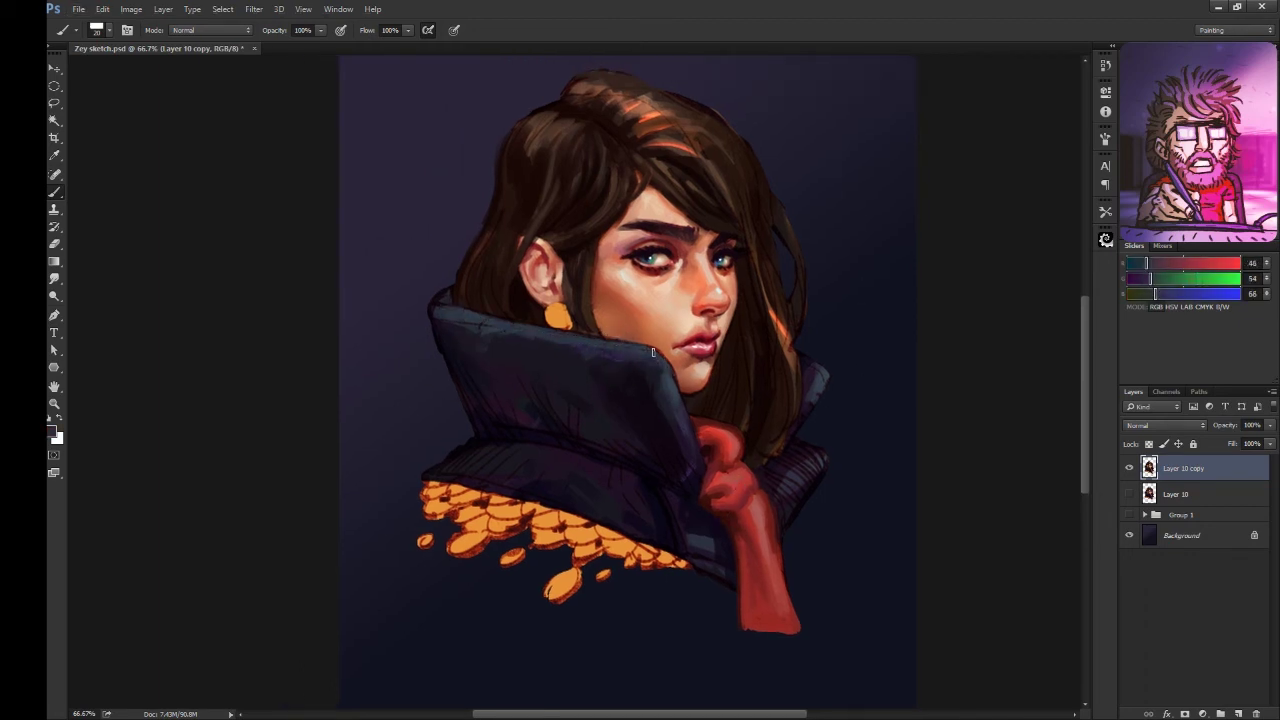
left_click(672, 414, "alt")
left_click(483, 320, "alt")
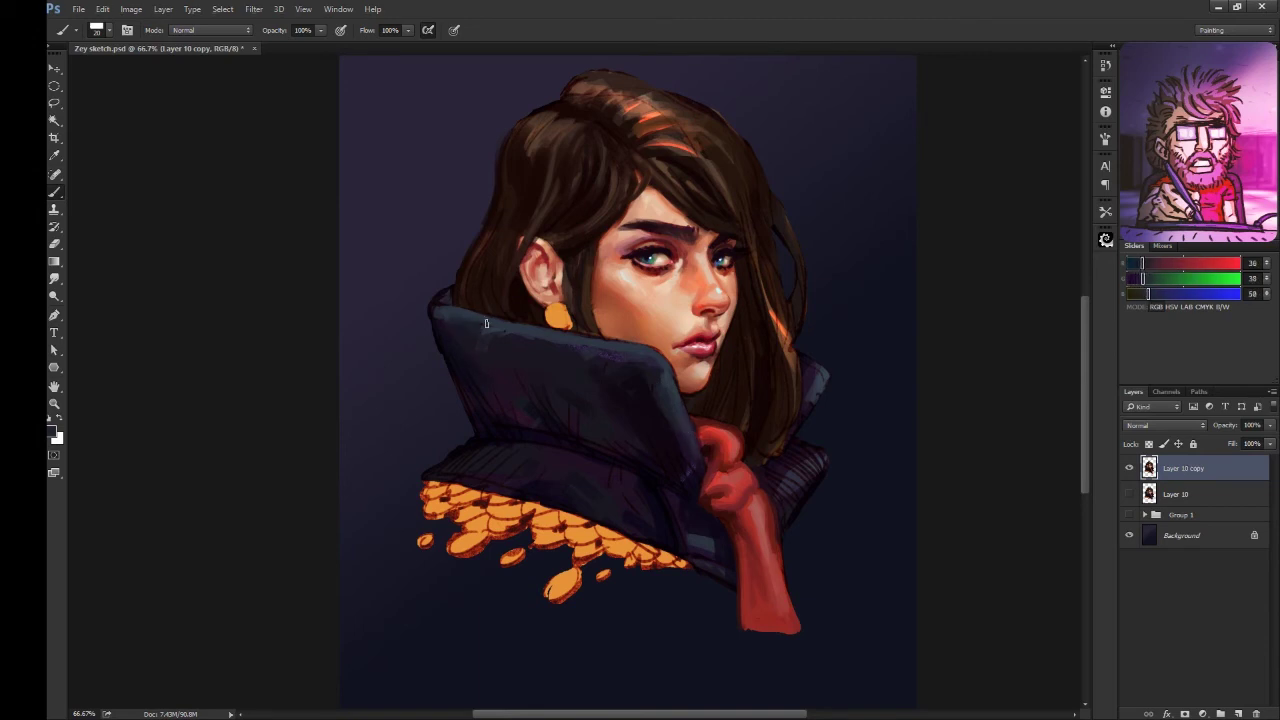
left_click(476, 298, "alt")
left_click(607, 381, "alt")
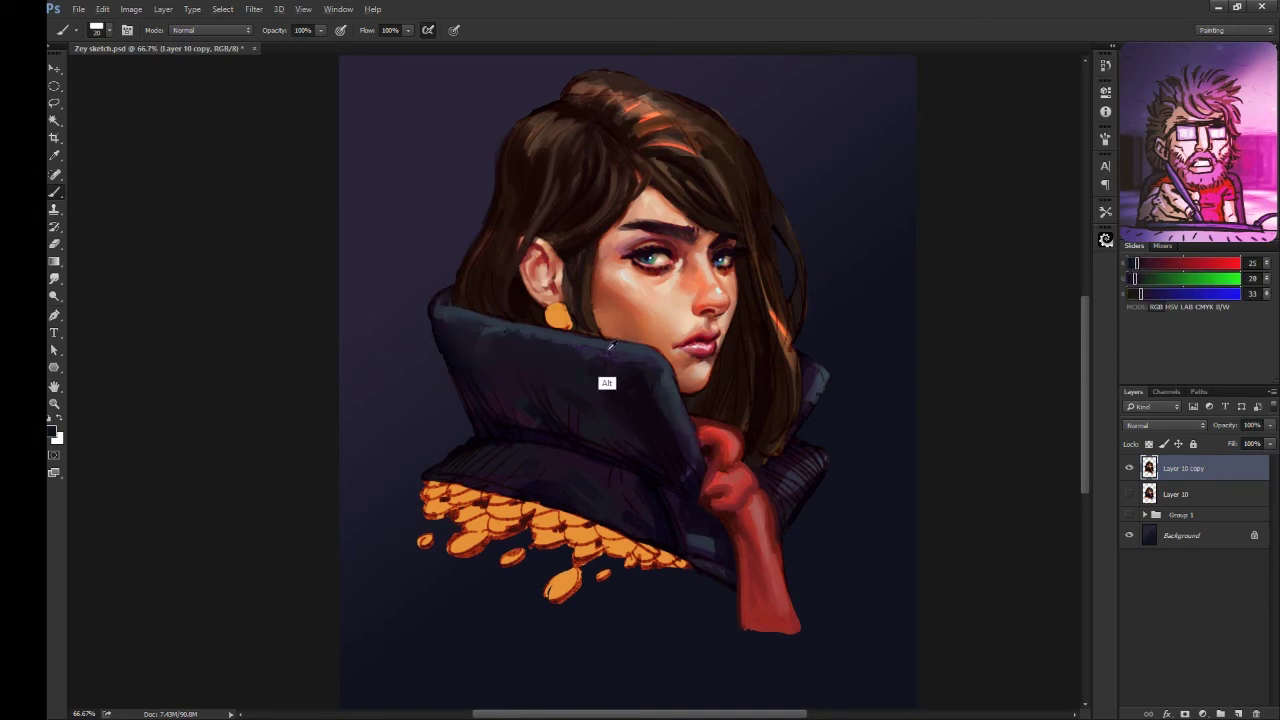
left_click(674, 455, "alt")
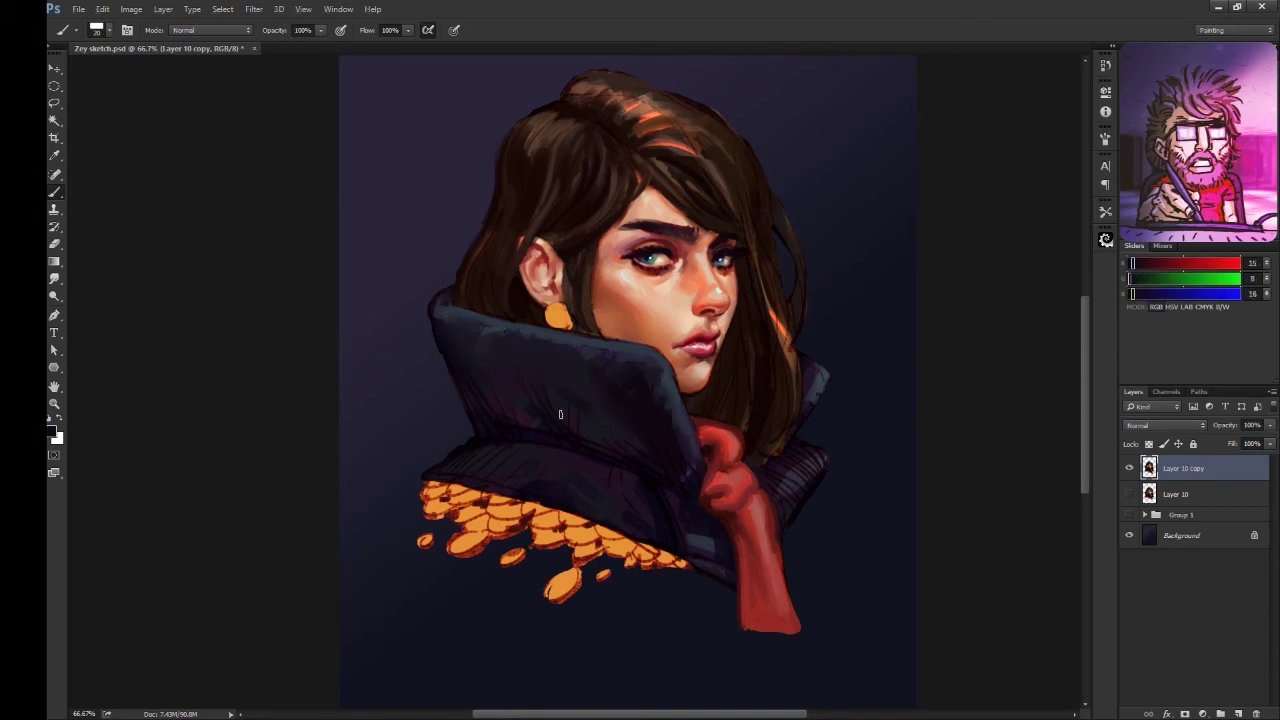
left_click(455, 363, "alt")
left_click(775, 340, "alt")
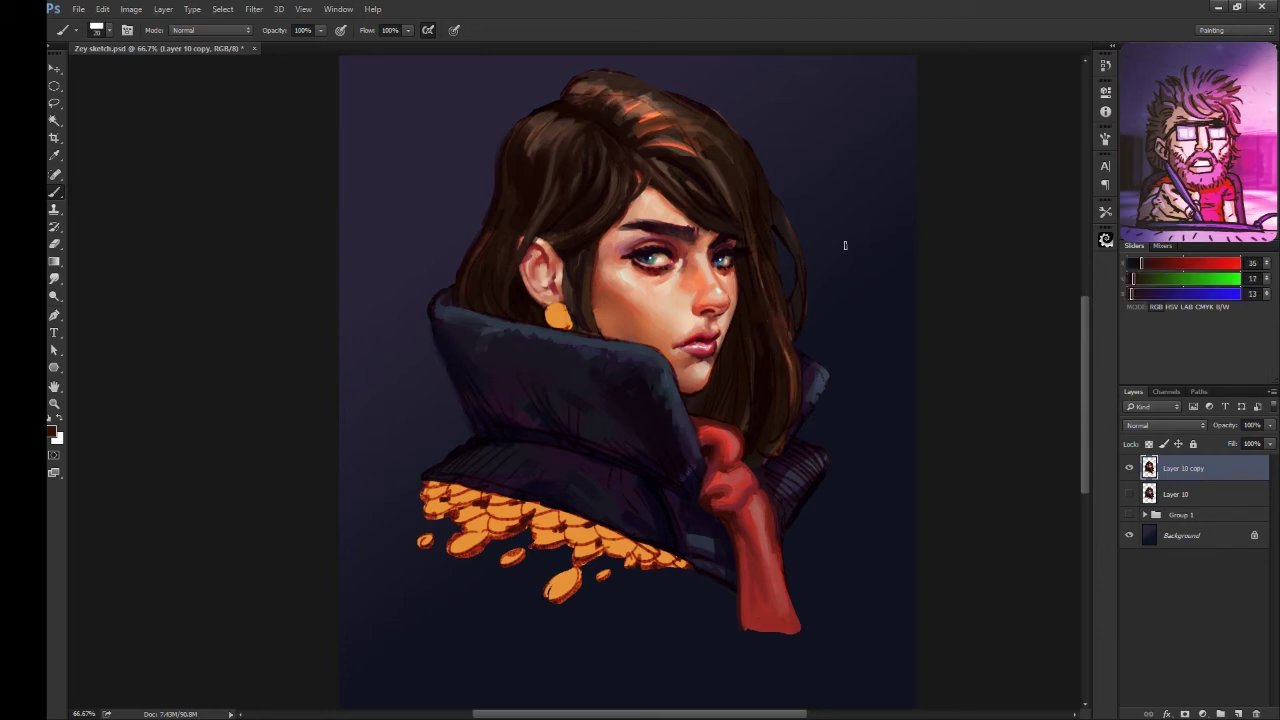
Step: Sample very dark red-browns, collar purple, and the skin and hair tones at the ear
left_click_drag(703, 383, 619, 480)
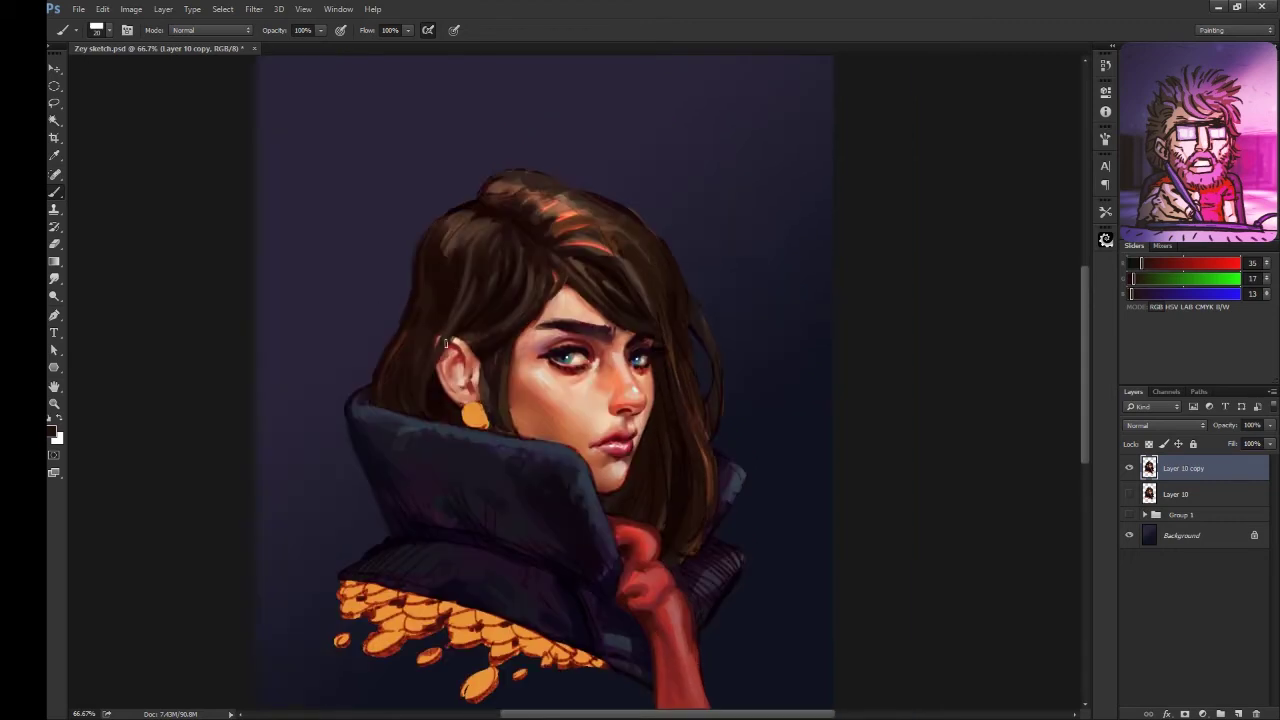
left_click(468, 292, "alt")
left_click(461, 298, "alt")
left_click_drag(461, 298, 453, 254)
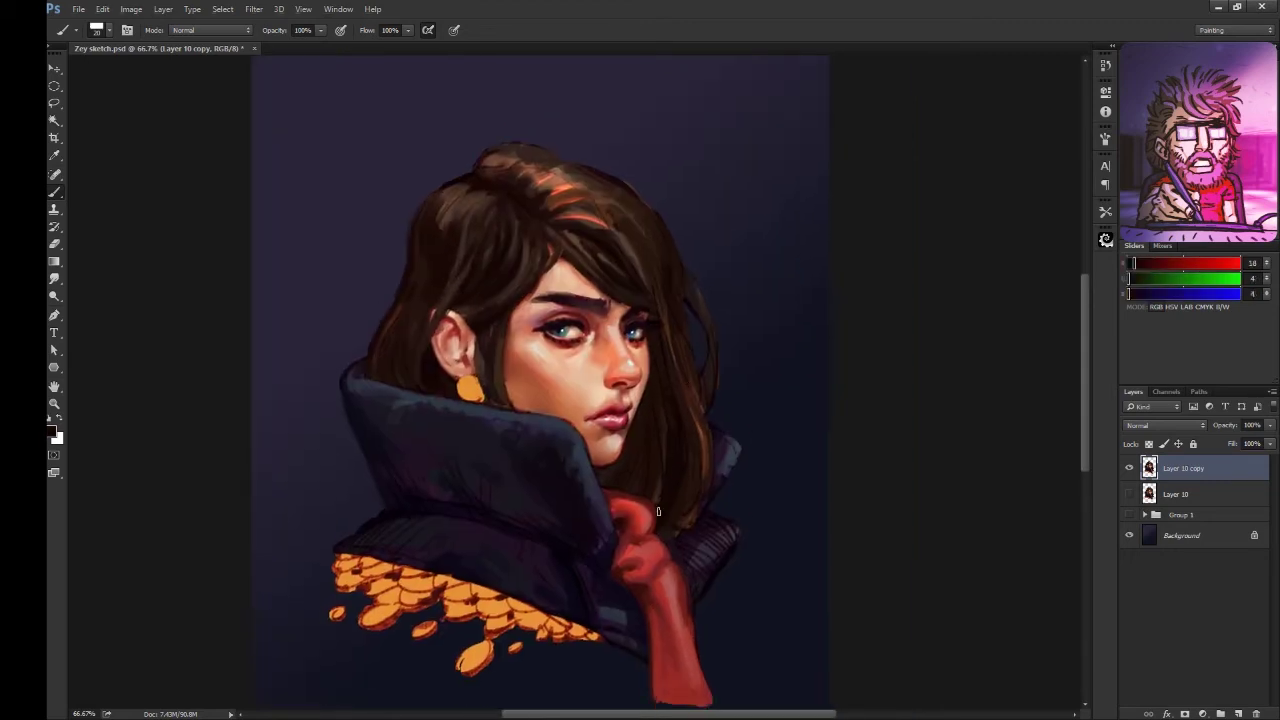
left_click(586, 503, "alt")
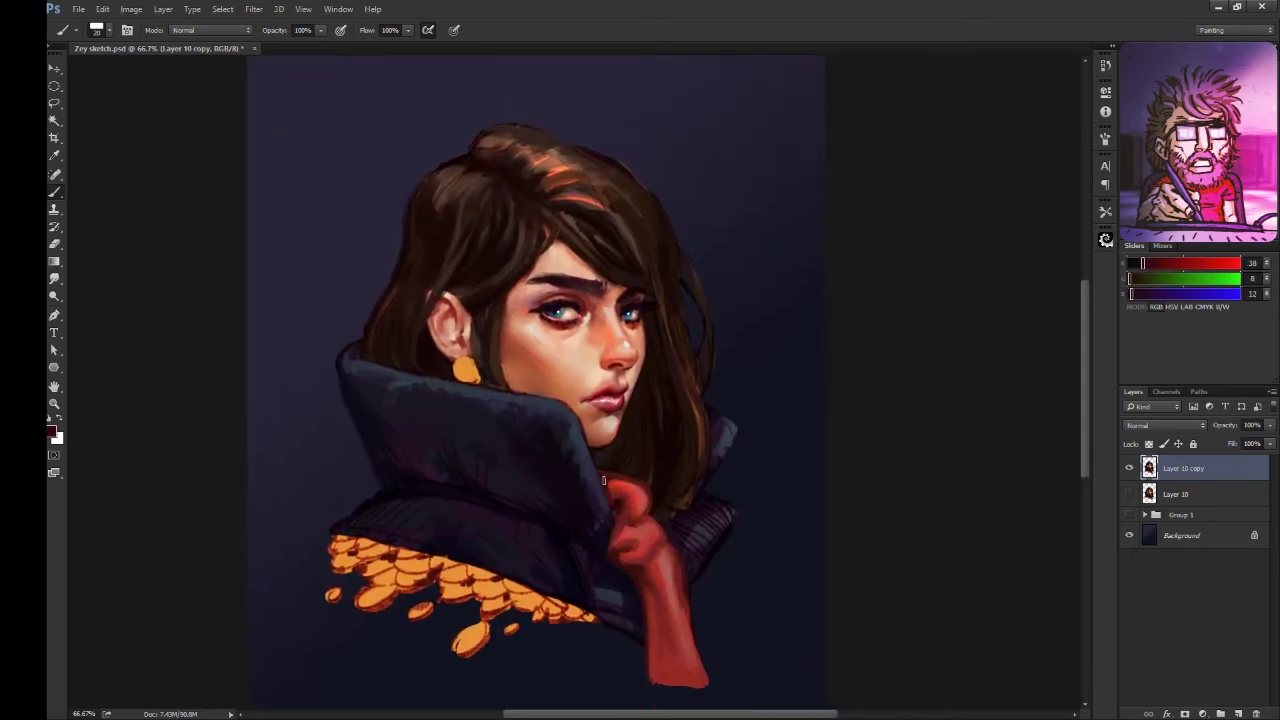
left_click_drag(603, 490, 599, 462)
left_click(467, 305, "alt")
left_click(476, 288, "alt")
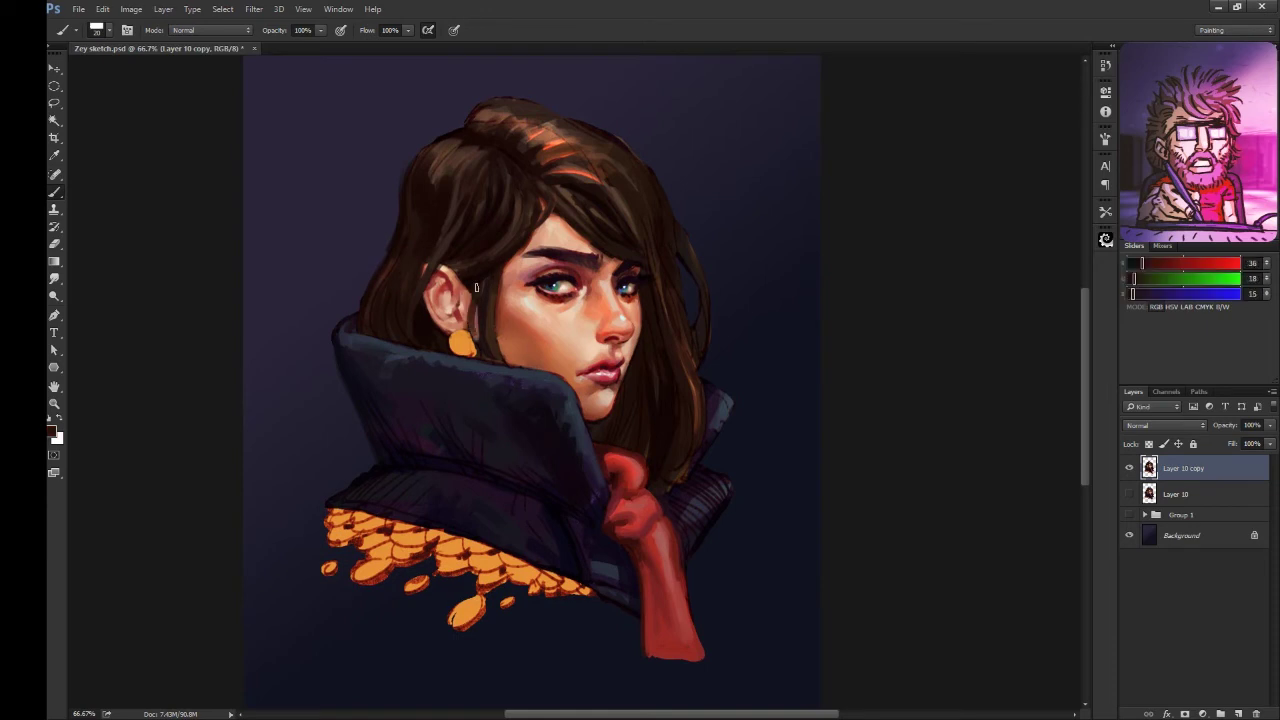
Step: Refine the collar with sampled dark blue-grey, scarf red and near-black purple
left_click_drag(414, 480, 444, 434)
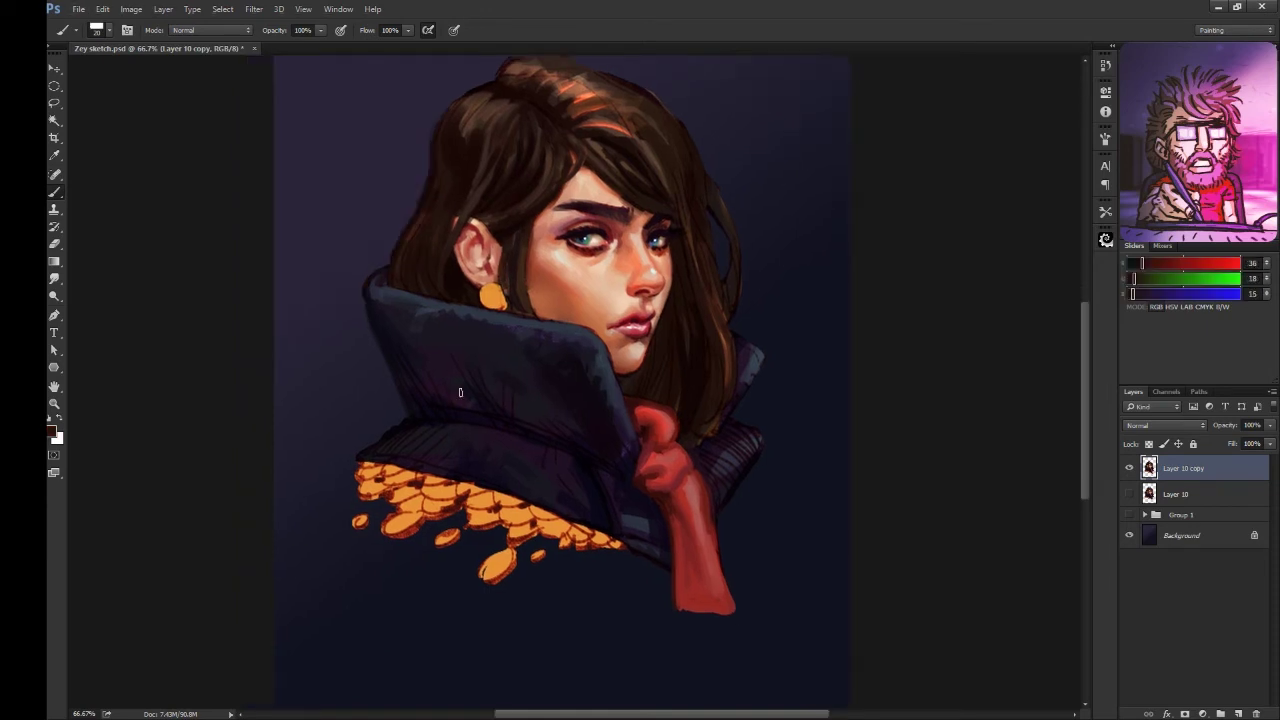
left_click(460, 392, "alt")
left_click_drag(599, 359, 535, 437)
left_click(686, 452, "alt")
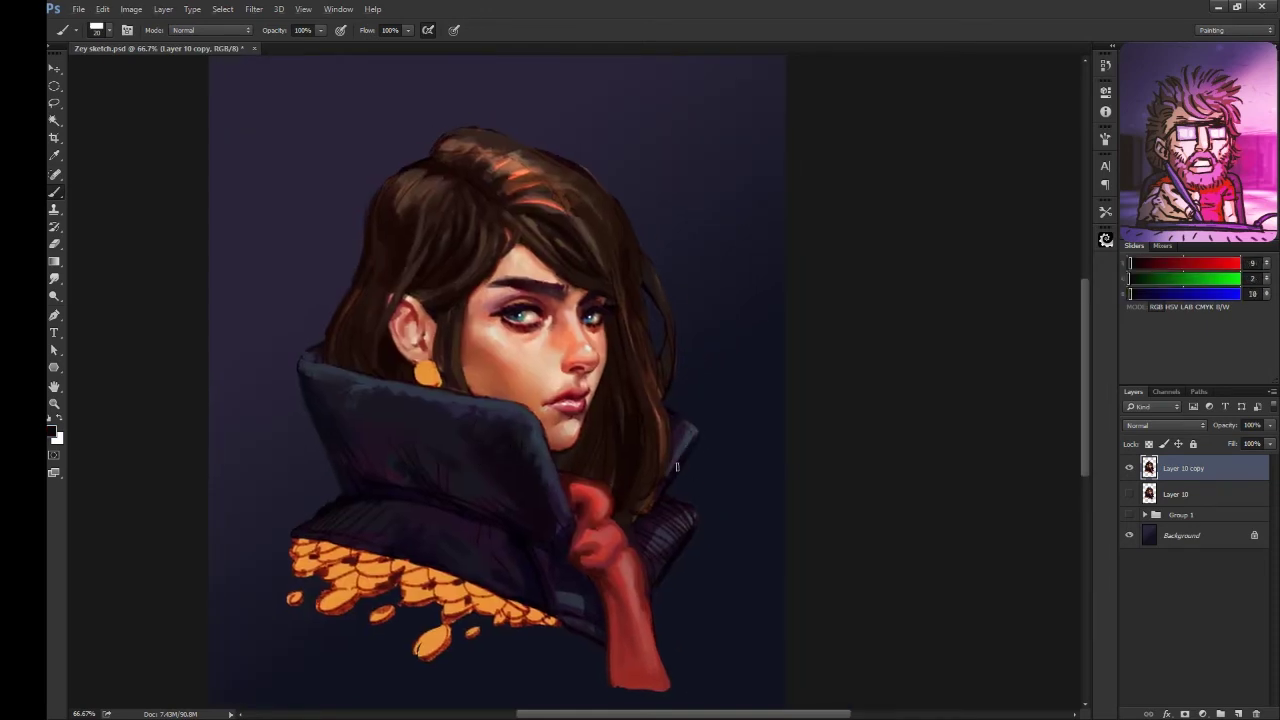
left_click_drag(586, 483, 618, 426)
left_click(618, 426, "alt")
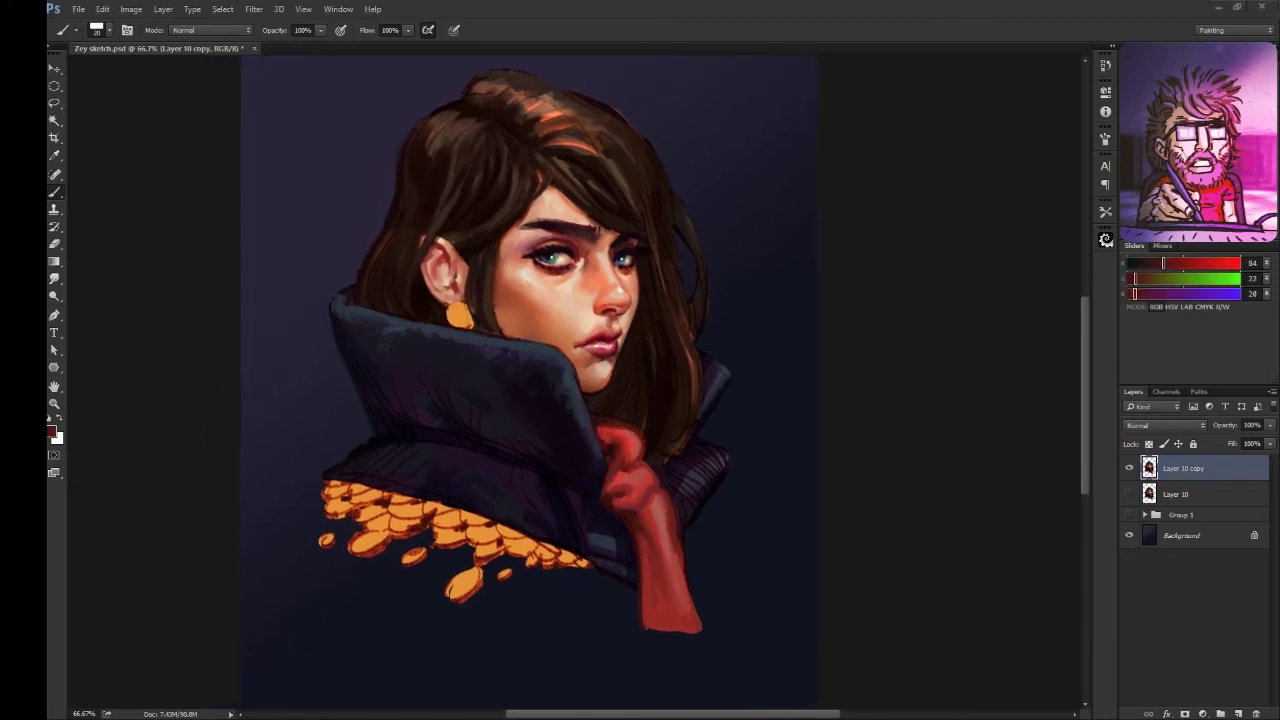
mouse_move(477, 420)
left_mouse_down()
mouse_move(541, 387)
mouse_move(434, 380)
mouse_move(496, 420)
left_mouse_up()
left_click(541, 387, "alt")
left_click(529, 423, "alt")
Step: Refine the hair with several sampled browns and pick up the lips' red
left_click(526, 184, "alt")
left_click_drag(526, 184, 518, 206)
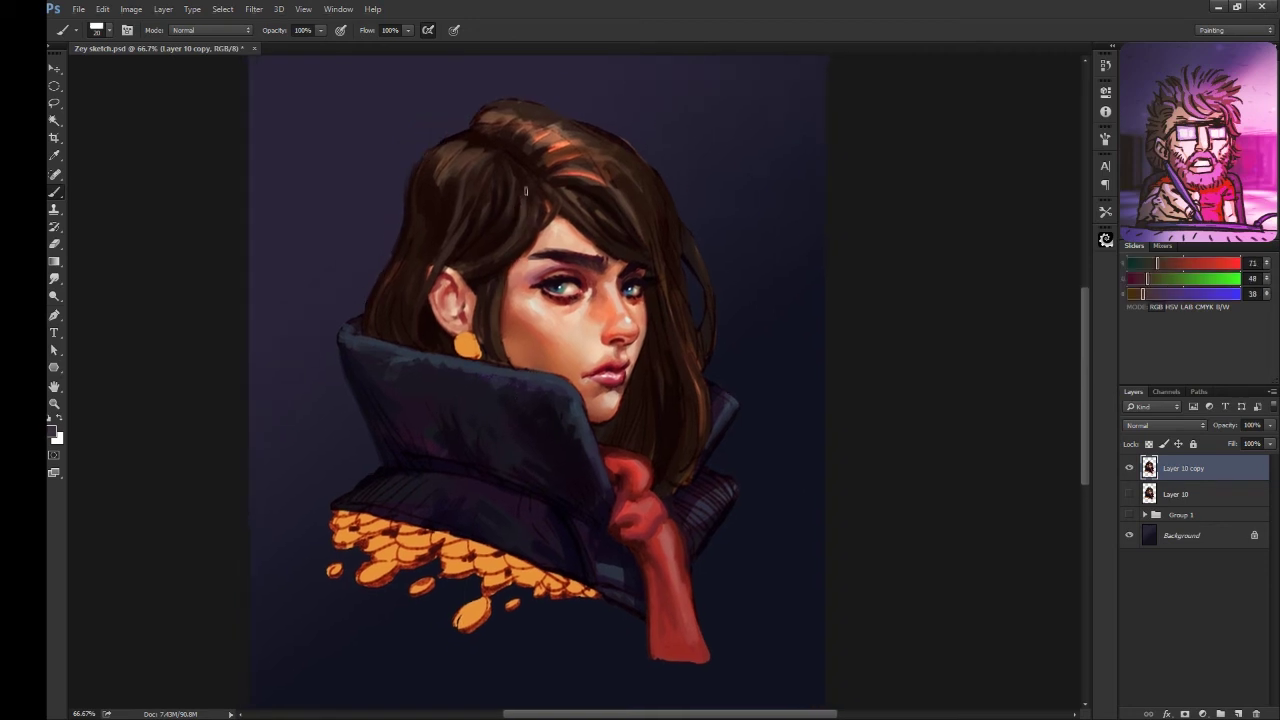
left_click_drag(726, 366, 677, 437)
left_click(677, 437, "alt")
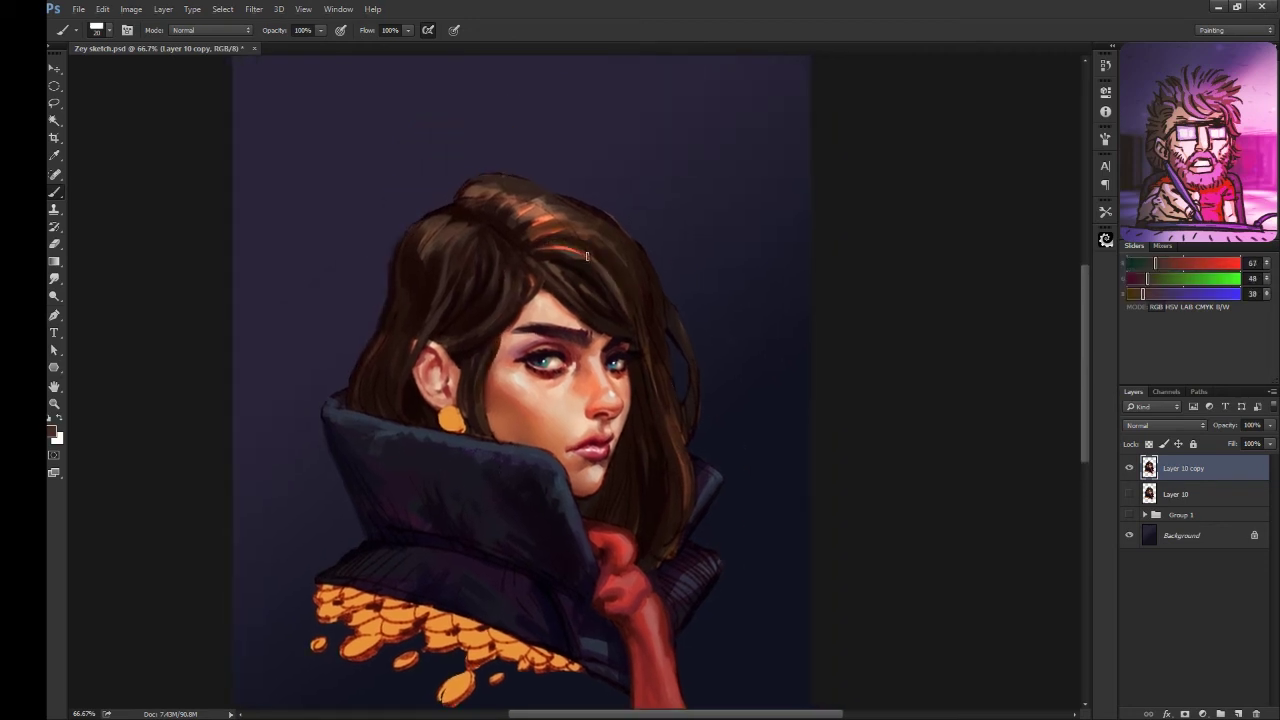
left_click_drag(587, 256, 621, 200)
left_click(405, 300, "alt")
left_click_drag(405, 300, 377, 361)
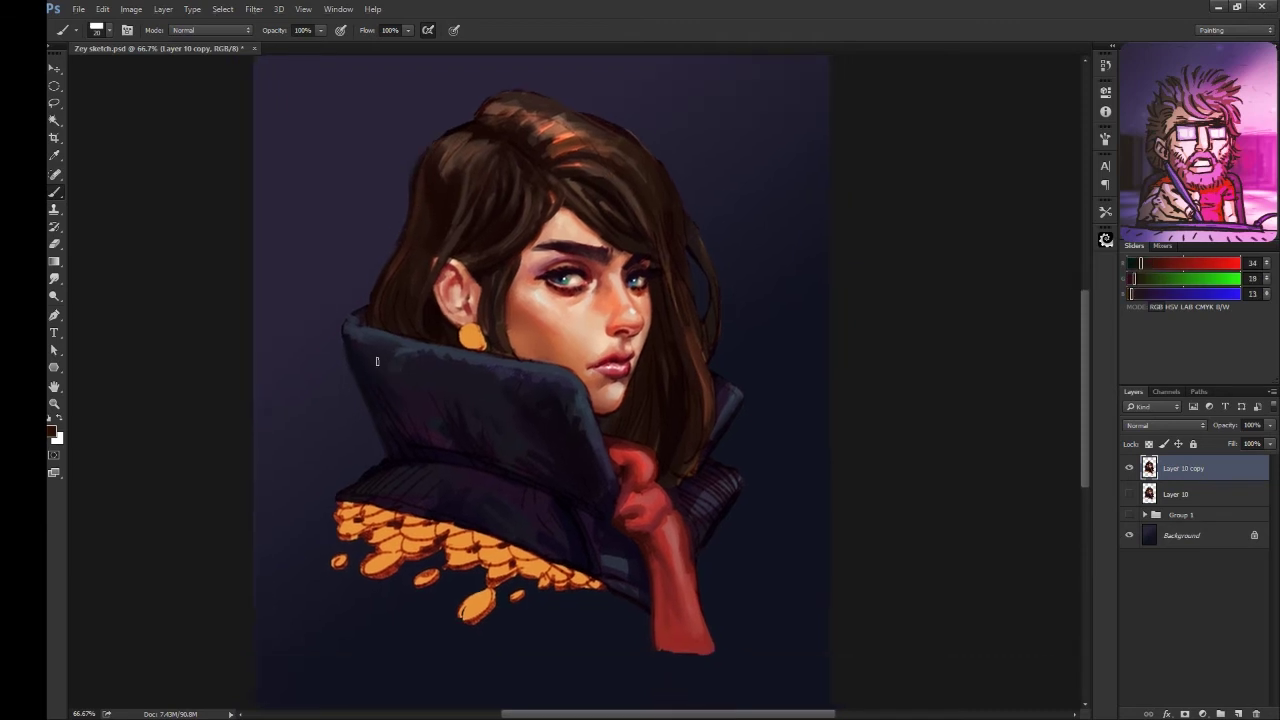
left_click_drag(578, 454, 588, 436)
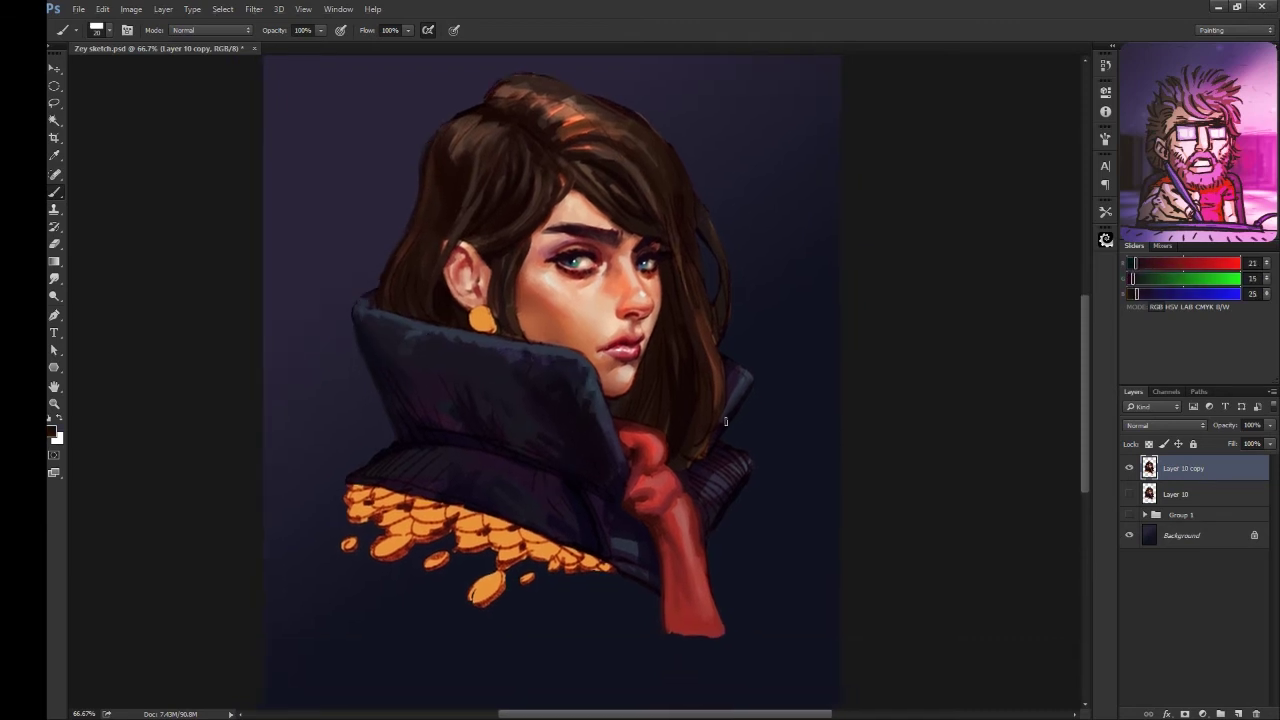
left_click(690, 453, "alt")
left_click(600, 352, "alt")
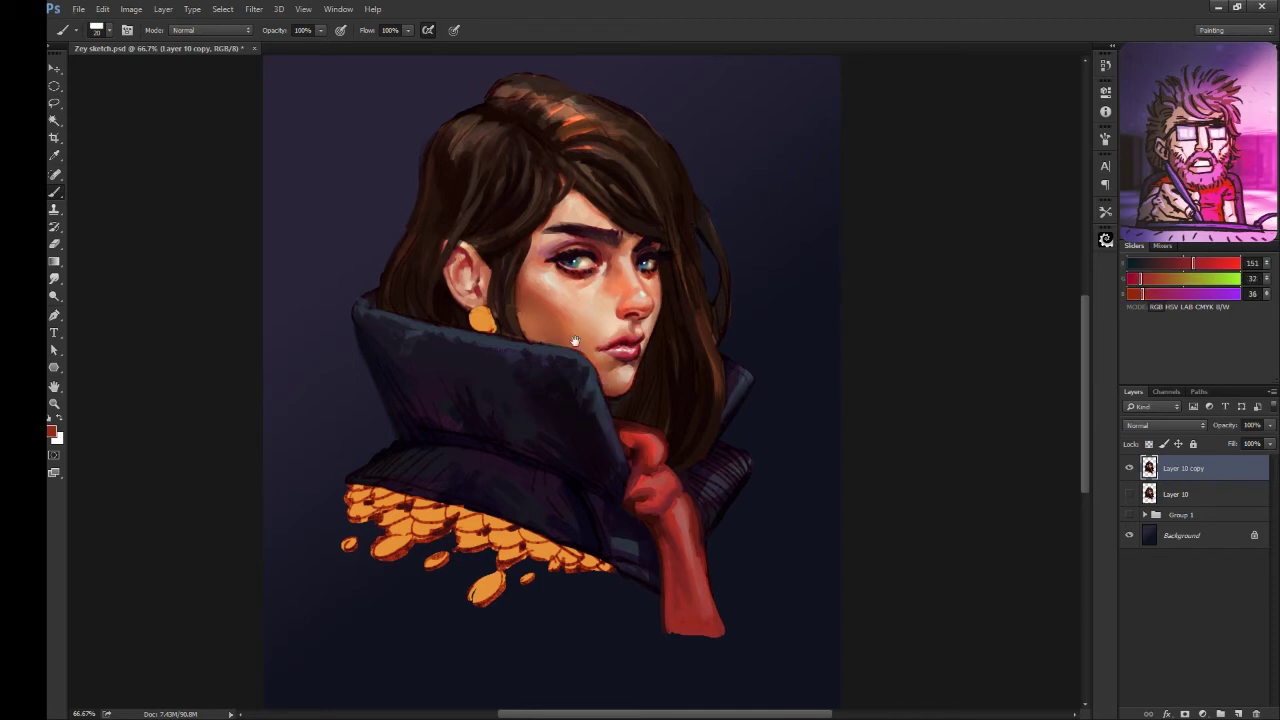
Step: Define hair strands using sampled dark brown, red-brown and mid brown tones
mouse_move(575, 341)
left_mouse_down()
mouse_move(587, 377)
mouse_move(540, 393)
left_mouse_up()
left_click(533, 365, "alt")
left_click(541, 308, "alt")
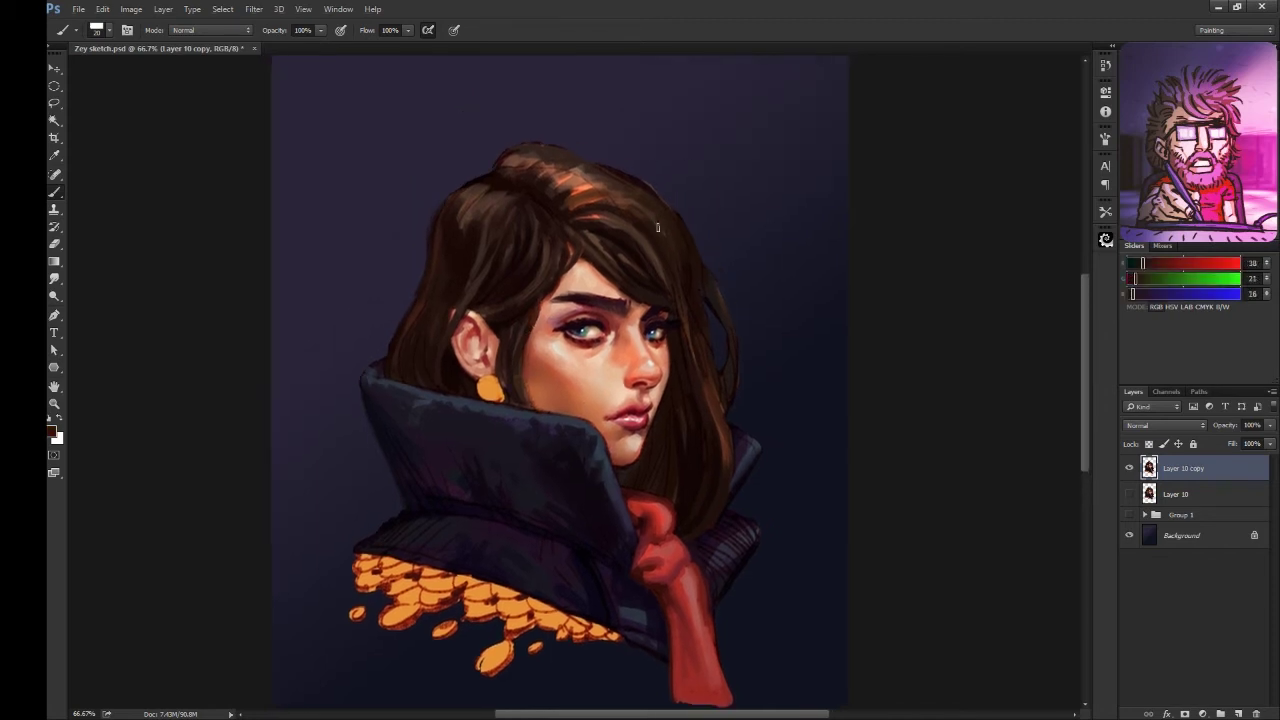
left_click_drag(657, 228, 667, 228)
left_click(444, 288, "alt")
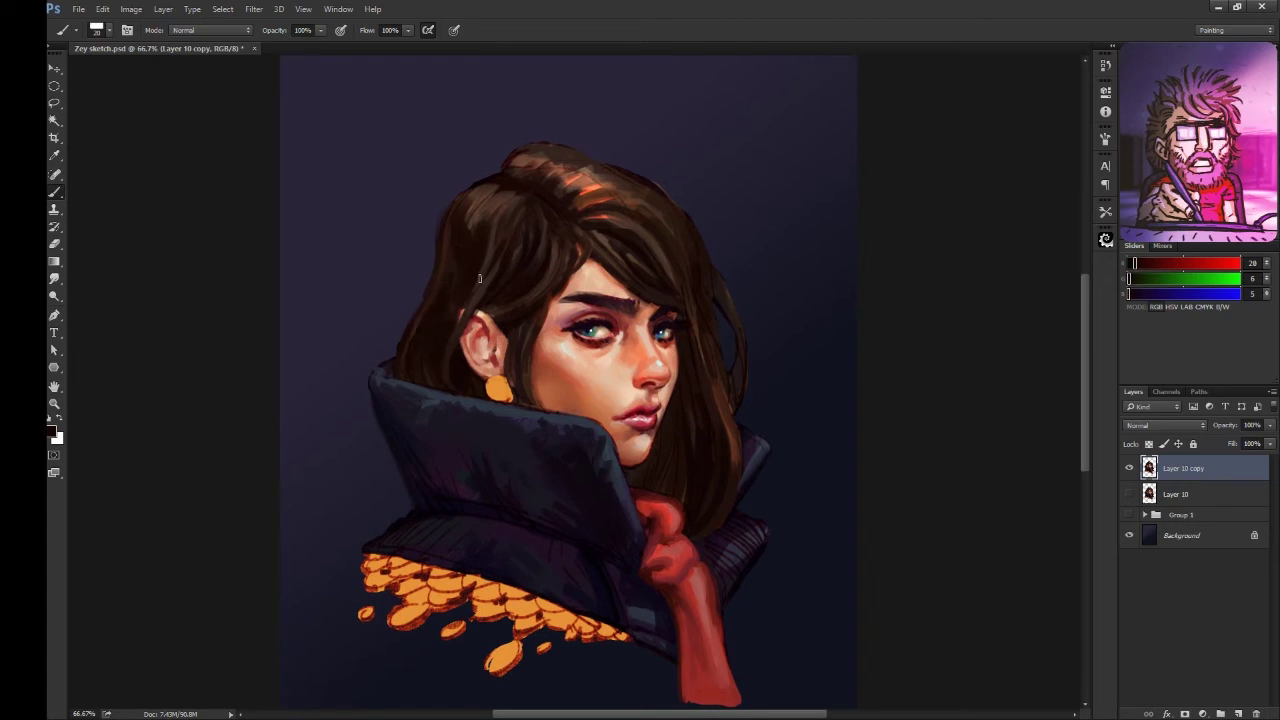
mouse_move(479, 279)
left_mouse_down()
mouse_move(619, 149)
mouse_move(633, 159)
left_mouse_up()
left_click(543, 220, "alt")
Step: Sample dark purple and bluish tones from the collar for further strokes
left_click(619, 149, "alt")
left_click_drag(494, 206, 497, 183)
left_click(453, 393, "alt")
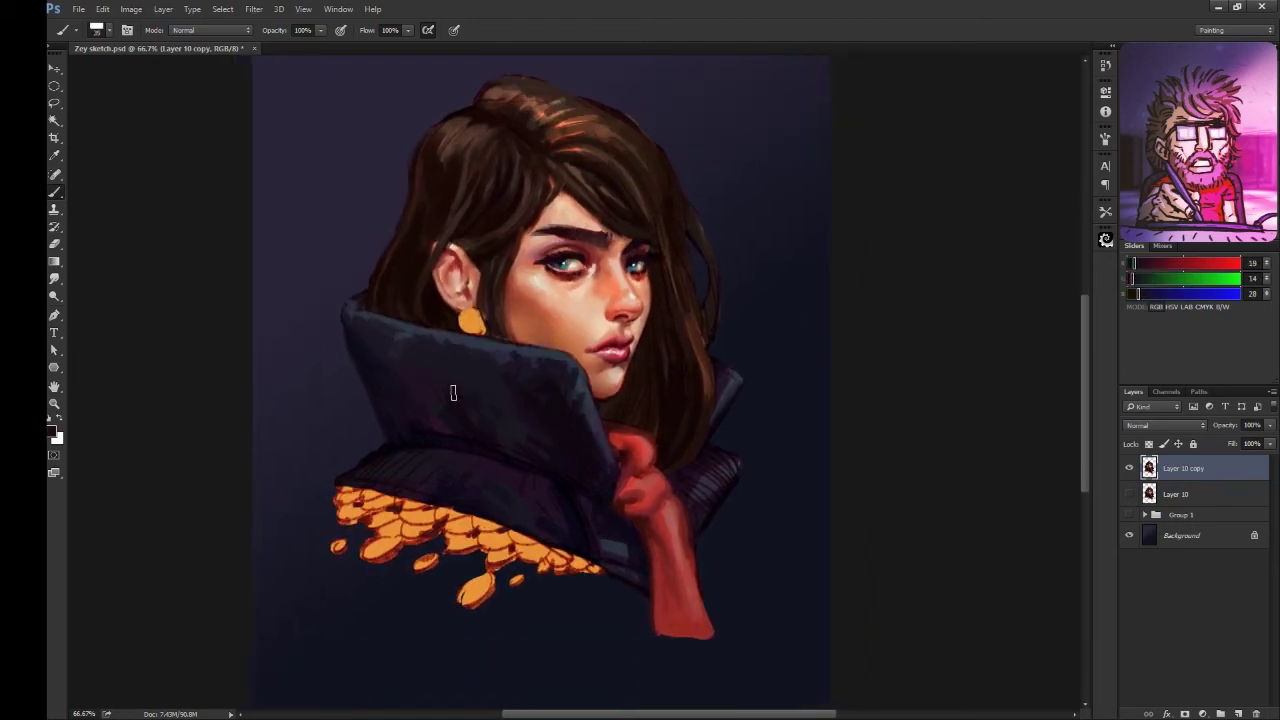
left_click(743, 414, "alt")
left_click(729, 392, "alt")
Step: Save the portrait, then paint dark brown strands into the hair using sampled browns
left_click_drag(601, 128, 607, 188)
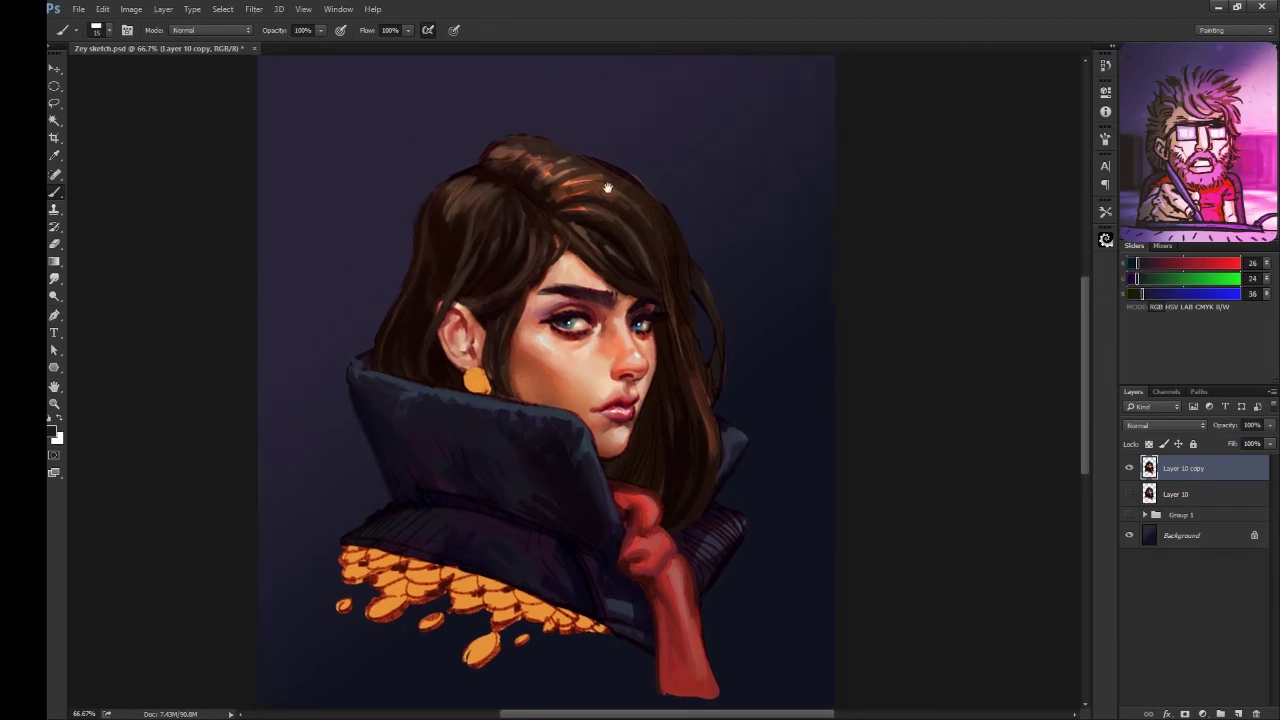
key("ctrl+s")
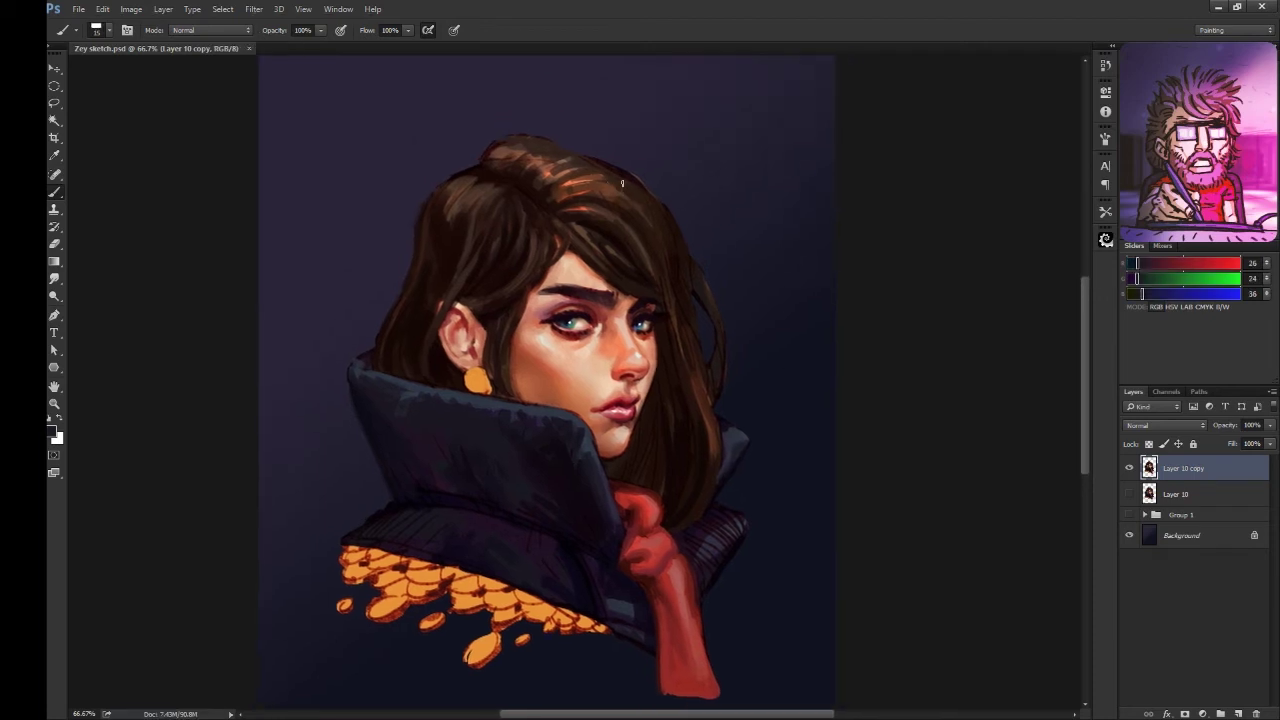
left_click(590, 238, "alt")
left_click_drag(568, 180, 545, 163)
left_click(620, 270, "alt")
left_click(632, 443, "alt")
left_click_drag(633, 395, 673, 403)
left_click(535, 395, "alt")
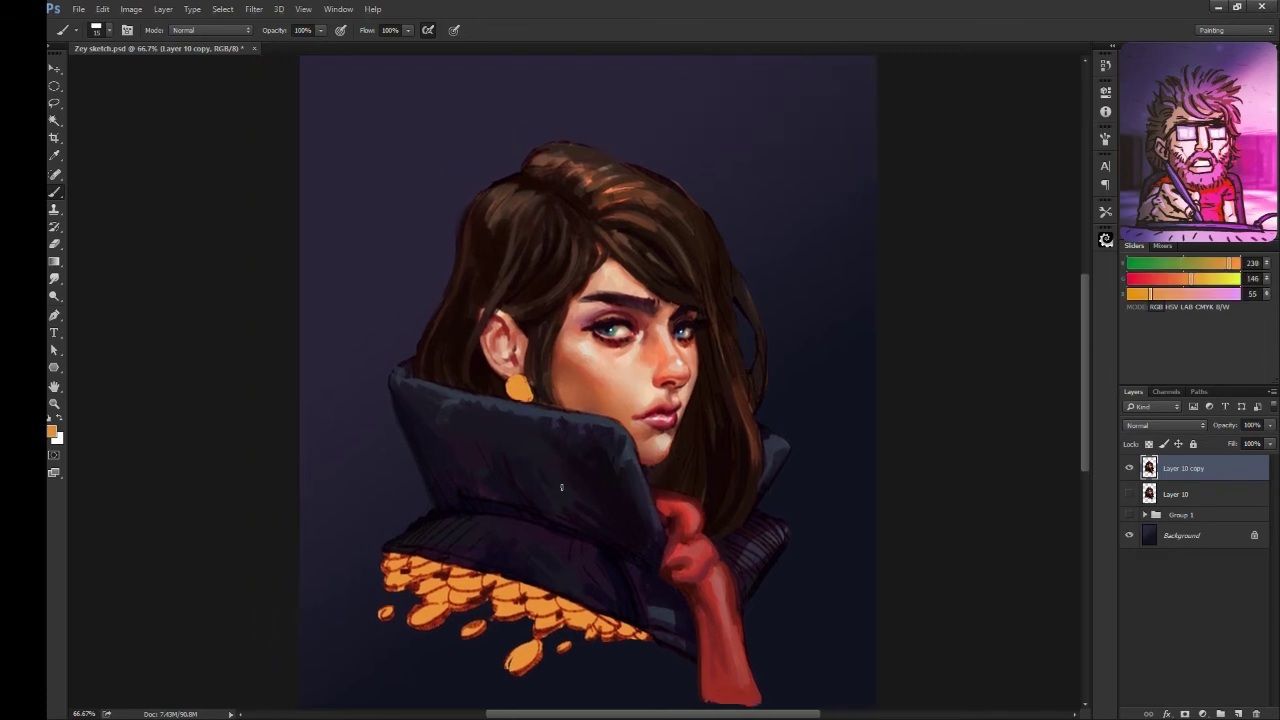
left_click(523, 271, "alt")
left_click(523, 240, "alt")
Step: Add hair strokes in reddish, lighter, darker and warm mid browns sampled from the painting
left_click_drag(552, 306, 516, 300)
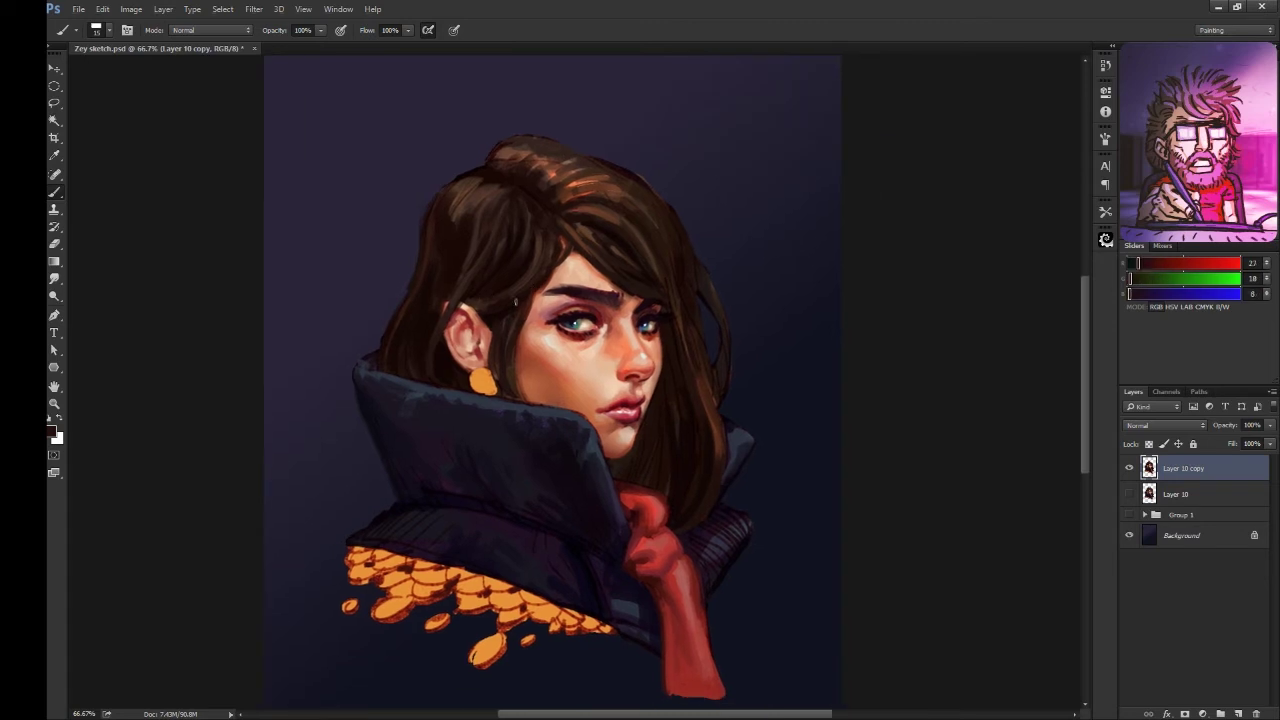
left_click_drag(721, 369, 686, 343)
left_click(650, 342, "alt")
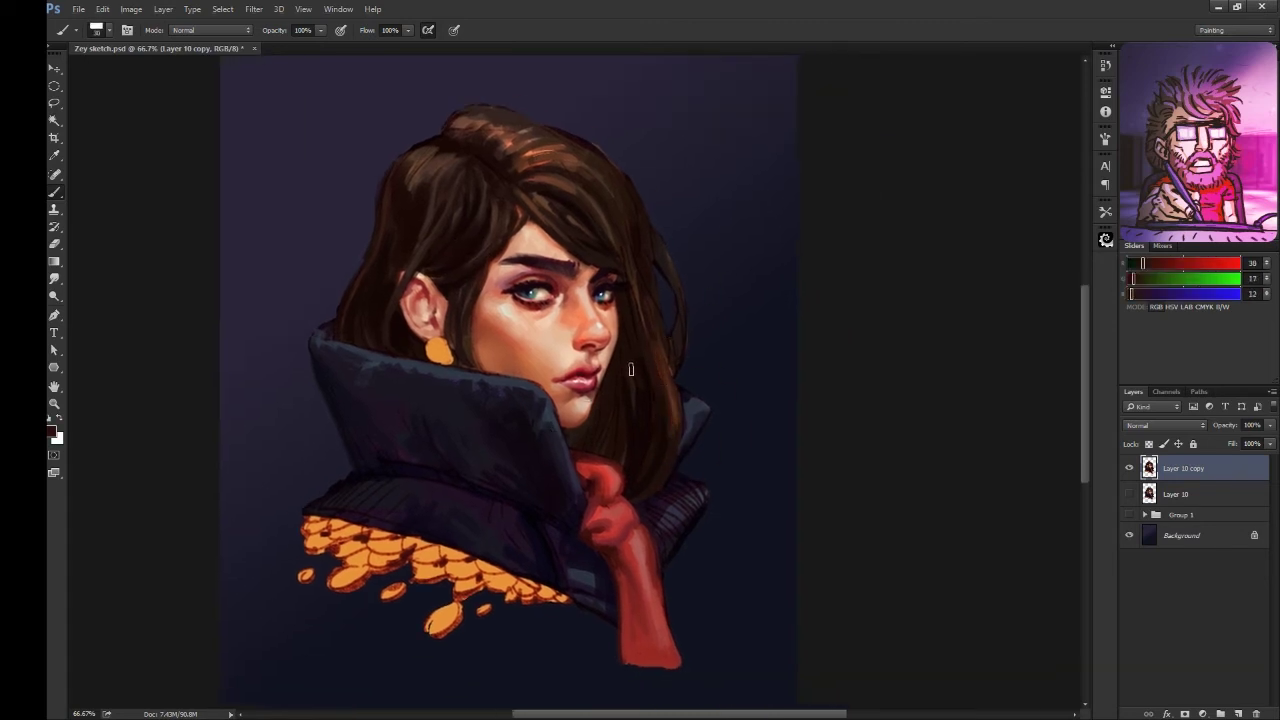
left_click(467, 349, "alt")
left_click_drag(414, 220, 423, 275)
left_click(424, 238, "alt")
left_click(568, 255, "alt")
left_click_drag(411, 408, 463, 440)
left_click(485, 442, "alt")
left_click_drag(679, 465, 642, 387)
Step: Deepen the hair strands with scarf red, dark brown and near-black tones
left_click(610, 462, "alt")
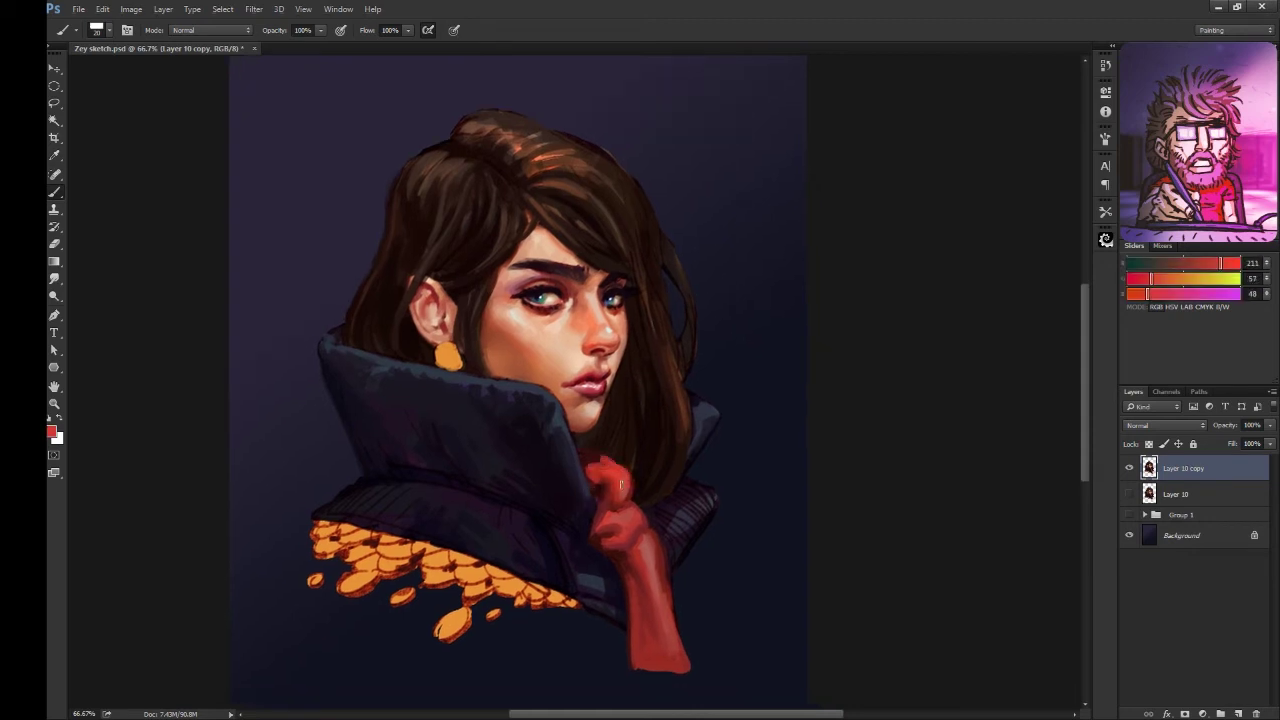
left_click_drag(643, 467, 683, 507)
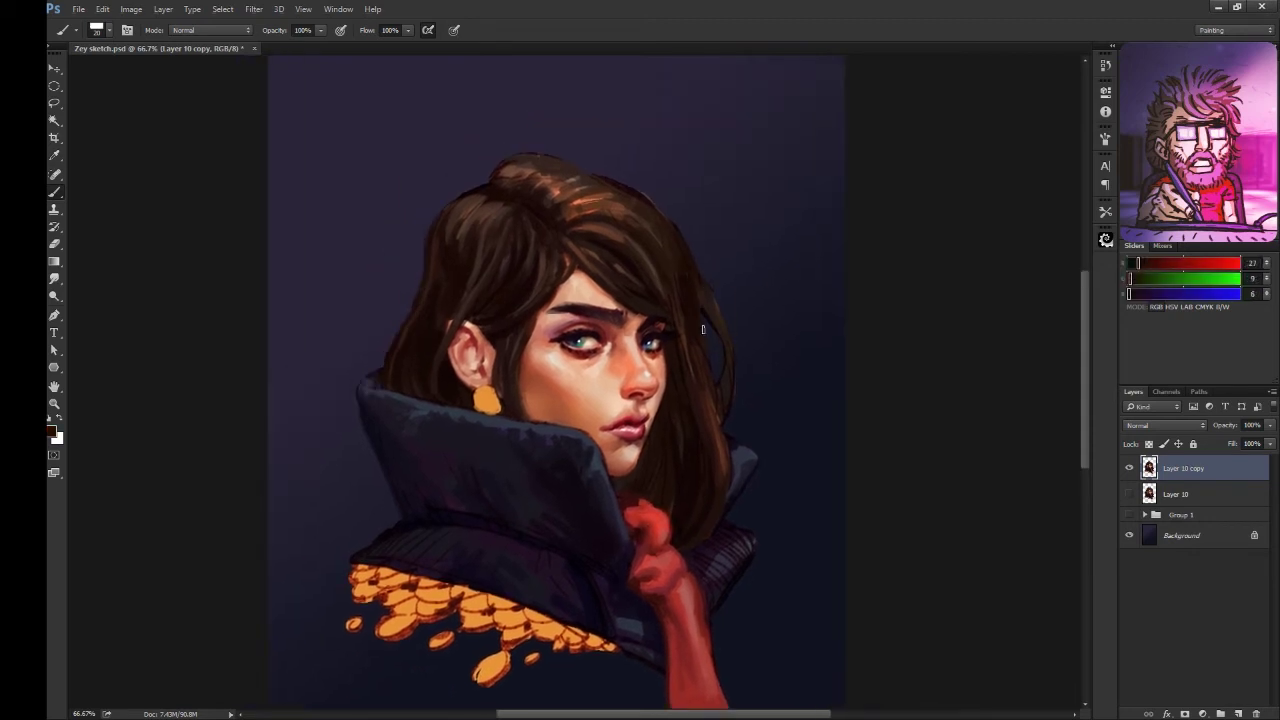
left_click(725, 447, "alt")
left_click(685, 255, "alt")
left_click_drag(712, 344, 720, 328)
left_click(731, 471, "alt")
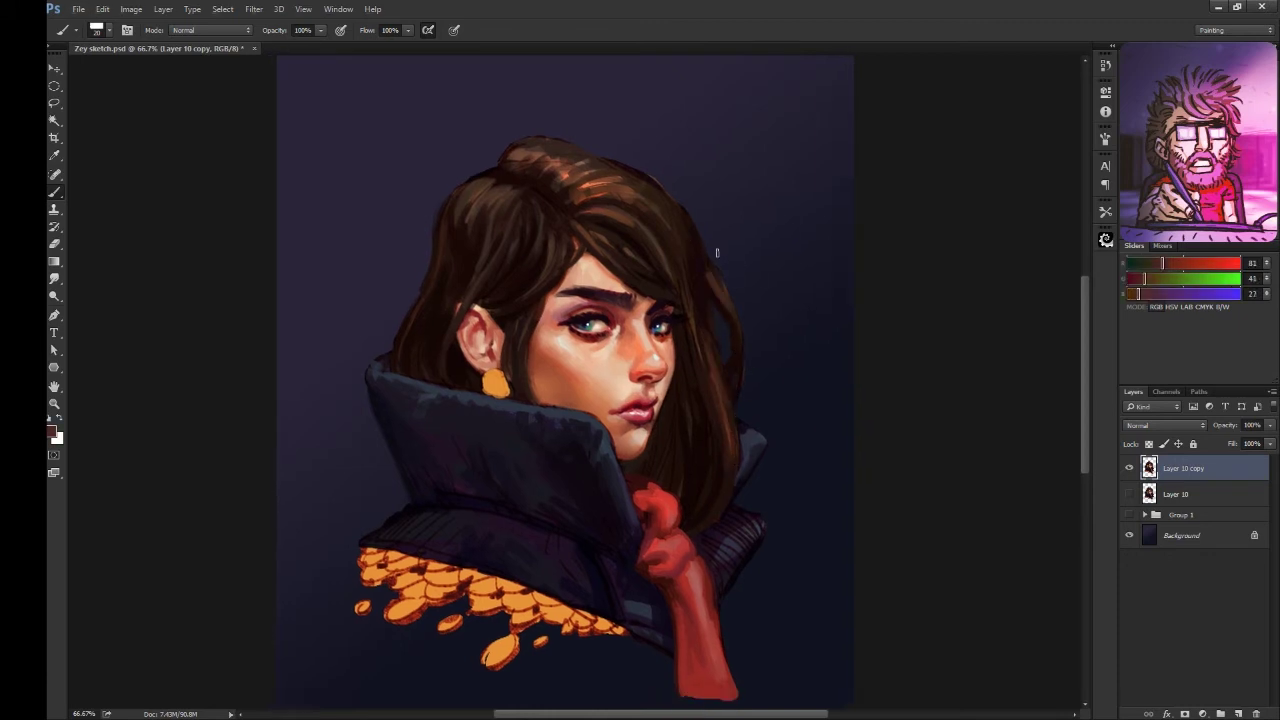
left_click_drag(716, 253, 720, 298)
left_click(485, 300, "alt")
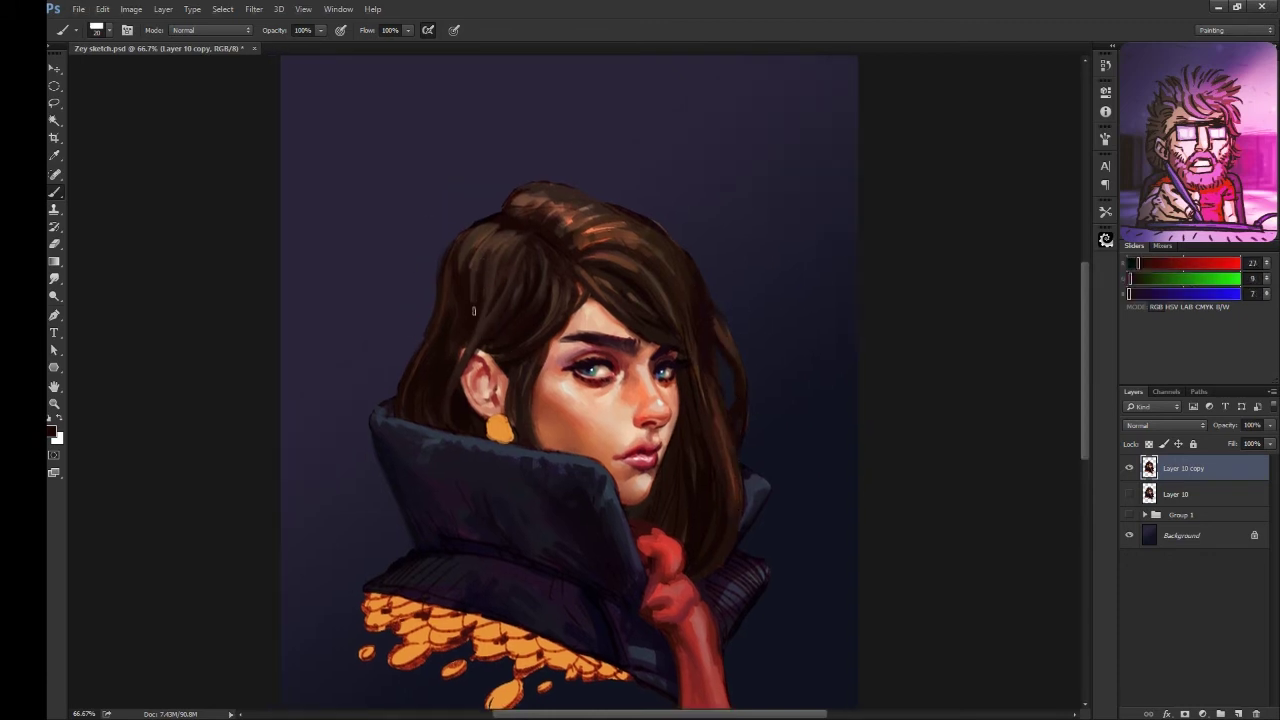
Step: Paint the coat collar with dark bluish and near-black tones sampled from the coat
scroll(460, 380, "down", 1)
scroll(449, 443, "down", 2)
left_click(500, 455, "alt")
left_click(580, 555, "alt")
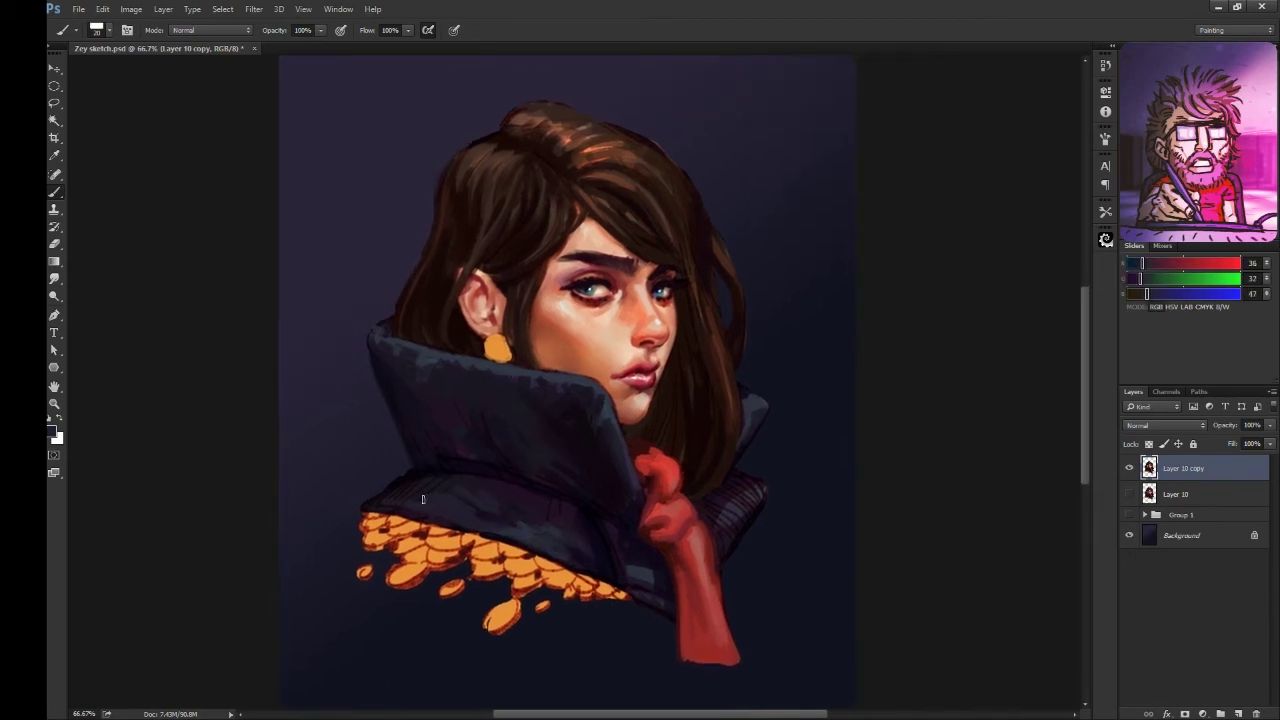
left_click(563, 465, "alt")
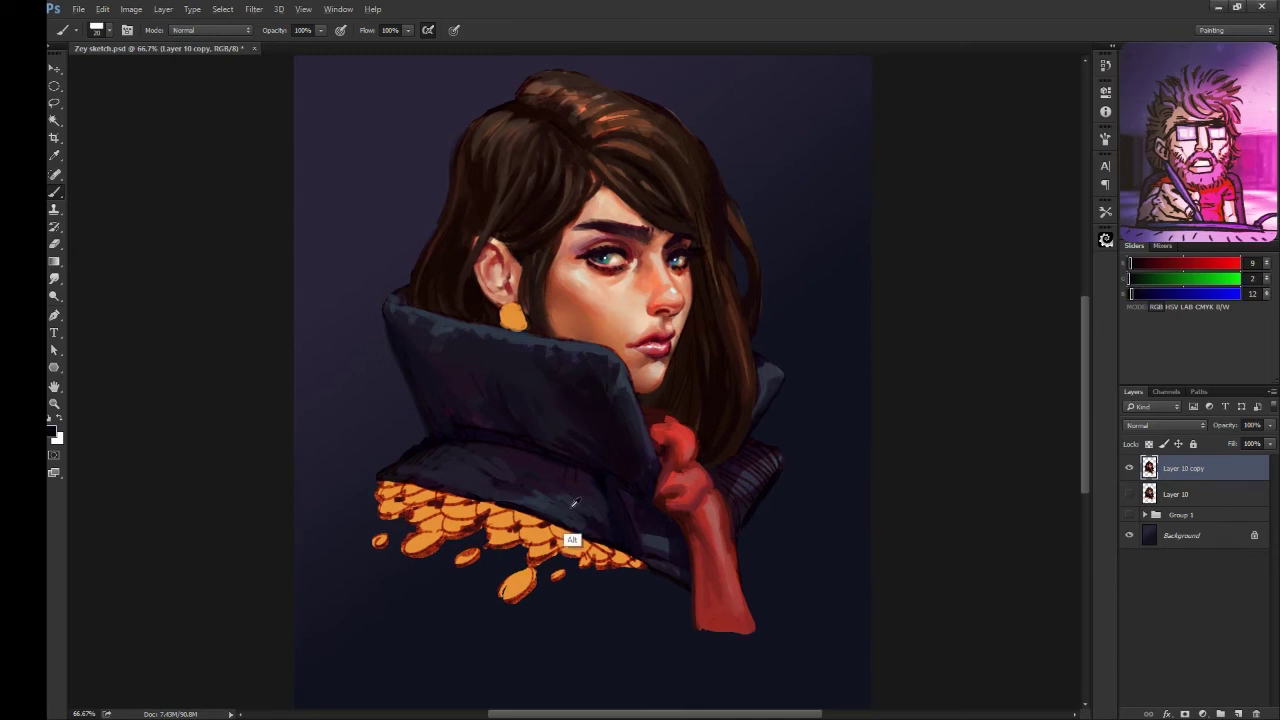
Step: Paint the collar with blue-grey, dark purple and dark tones sampled along it
left_click(750, 468, "alt")
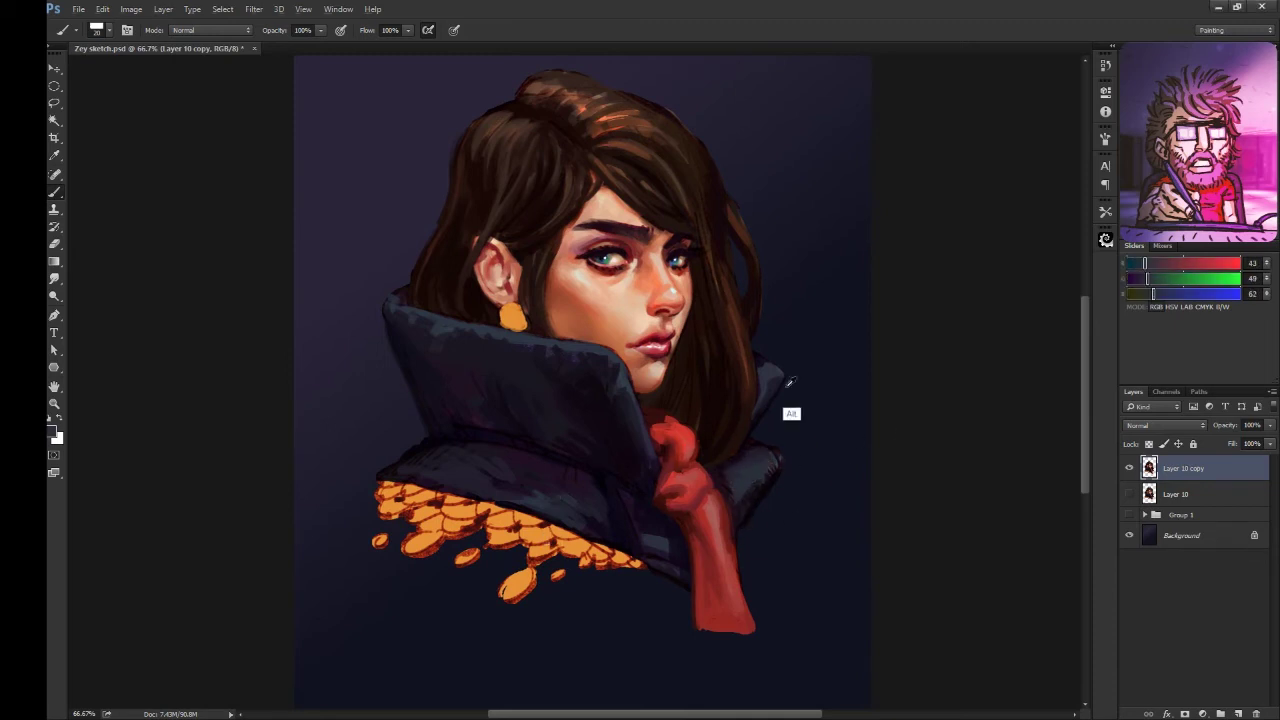
left_click_drag(789, 381, 717, 477)
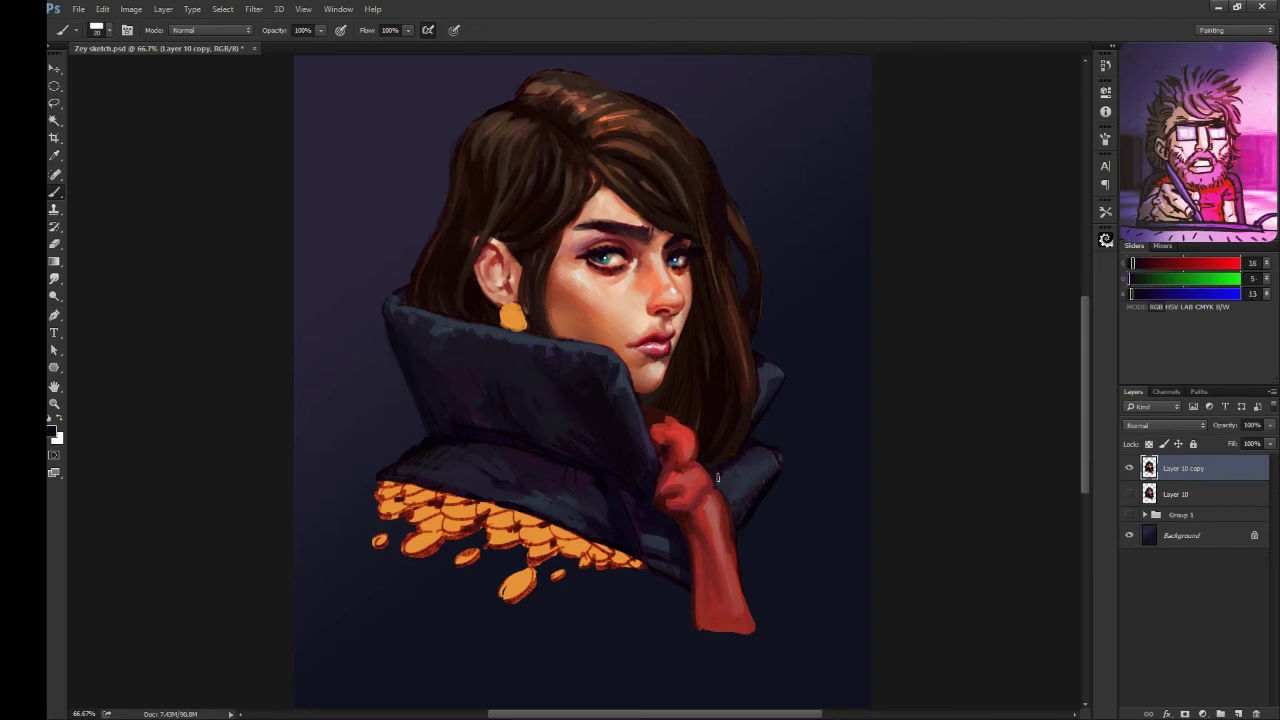
left_click(744, 472, "alt")
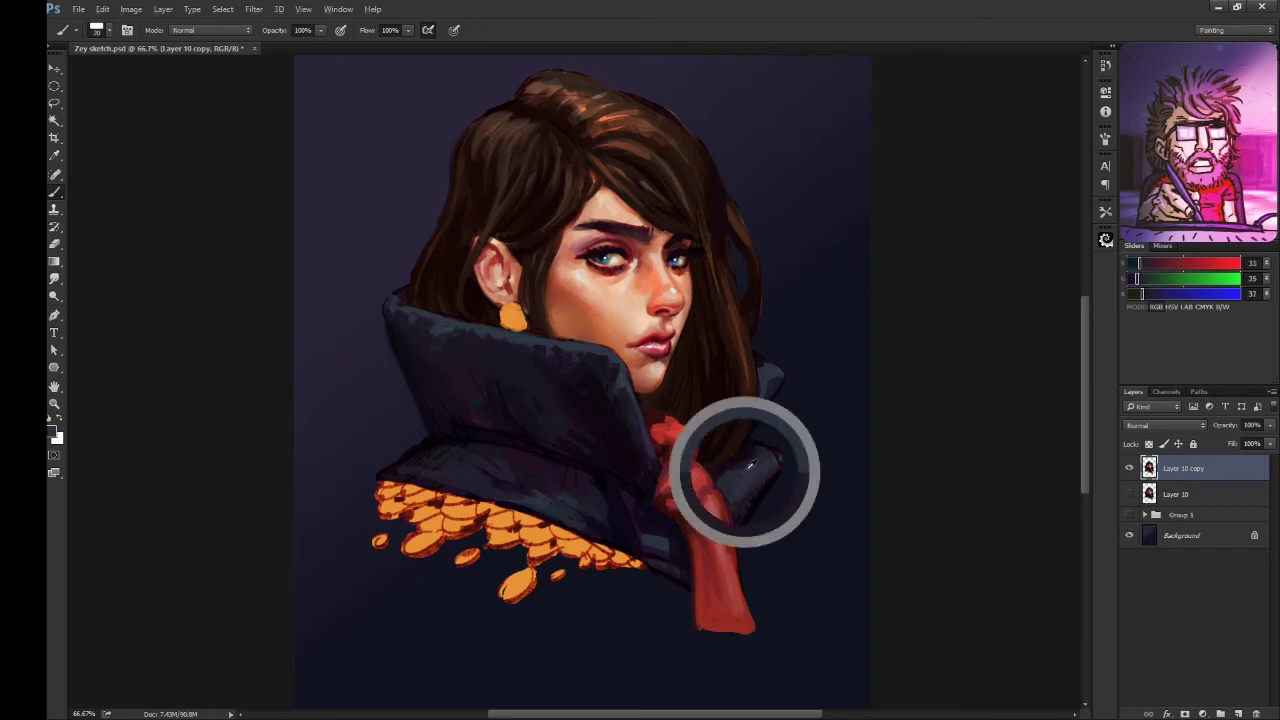
left_click(770, 381, "alt")
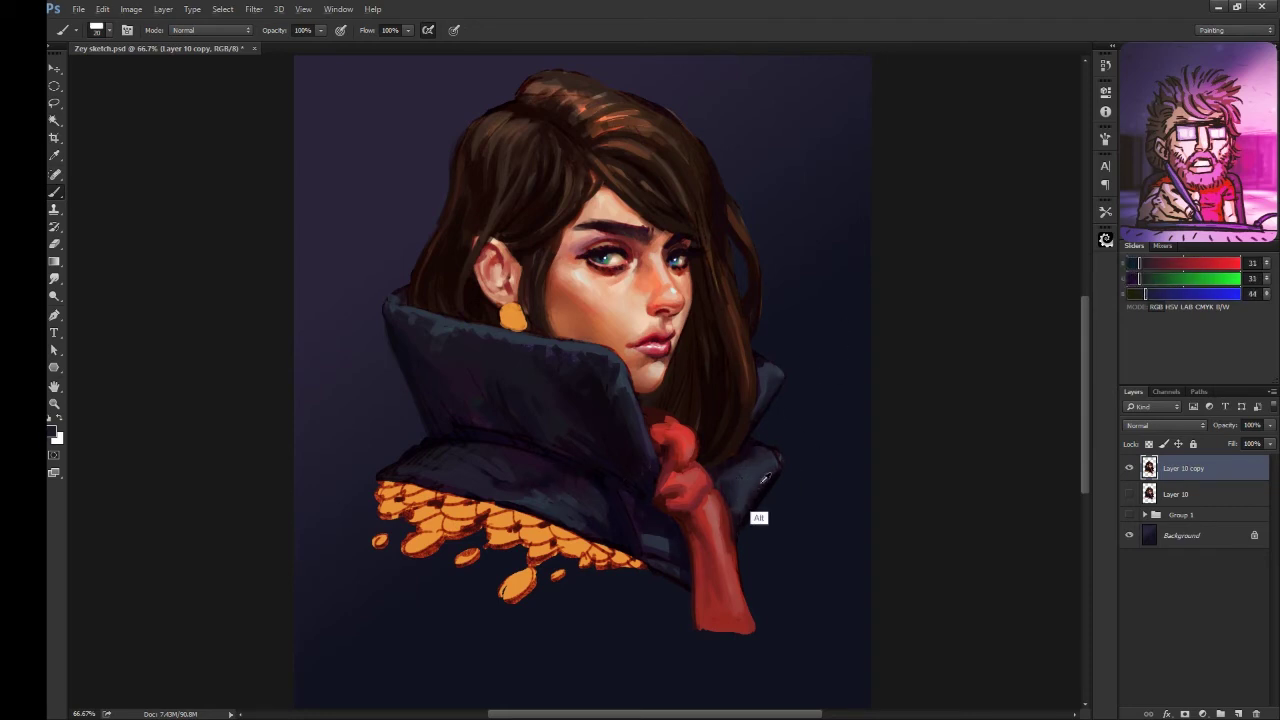
left_click(444, 324, "alt")
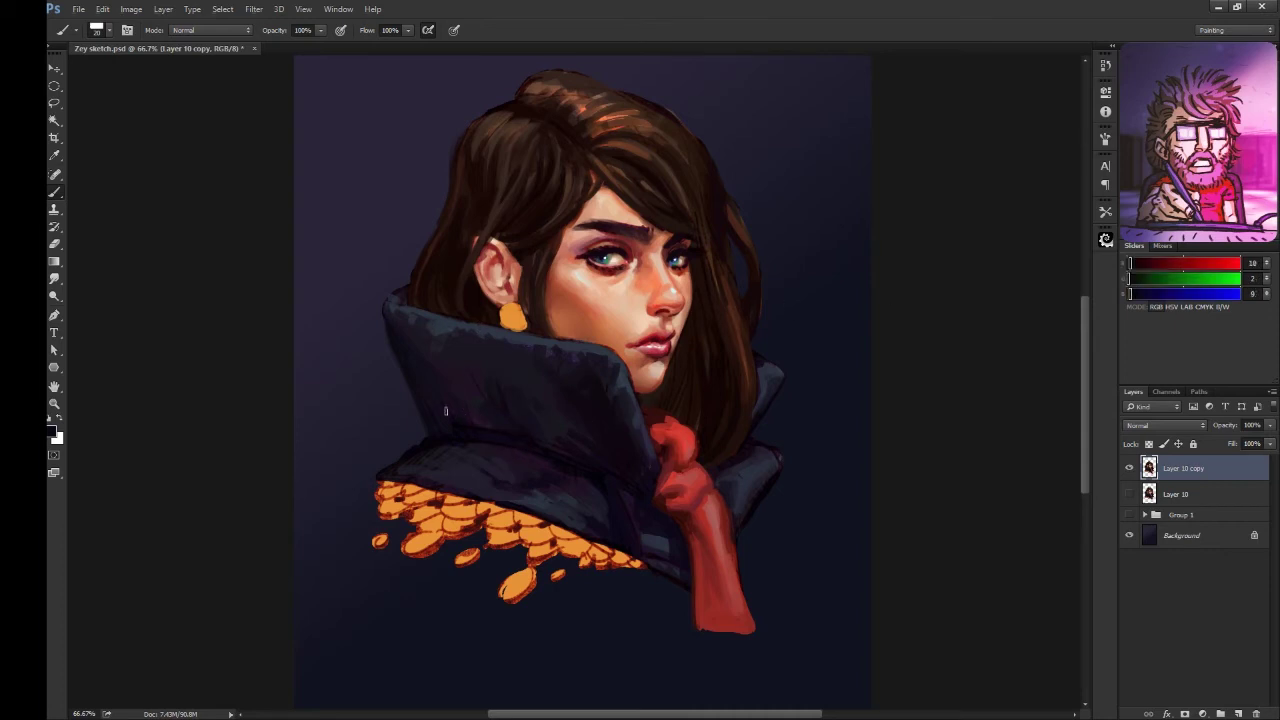
left_click(770, 360, "alt")
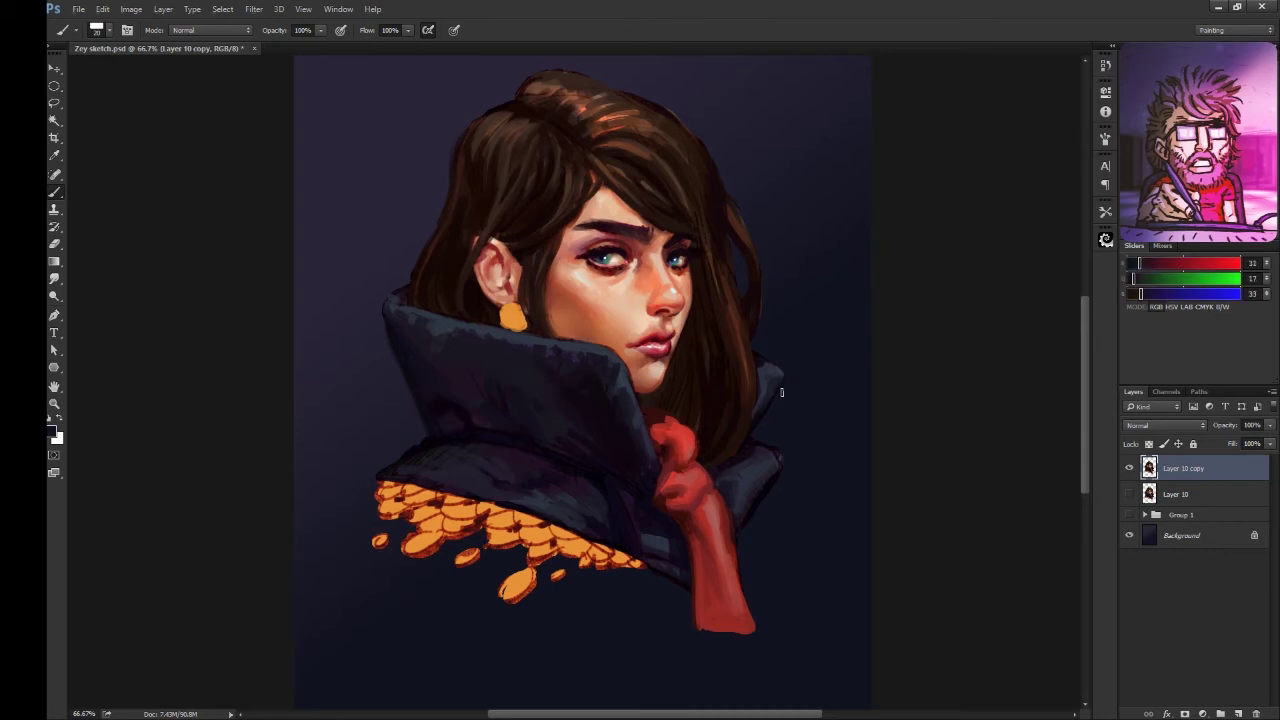
left_click(784, 448, "alt")
left_click(500, 520, "alt")
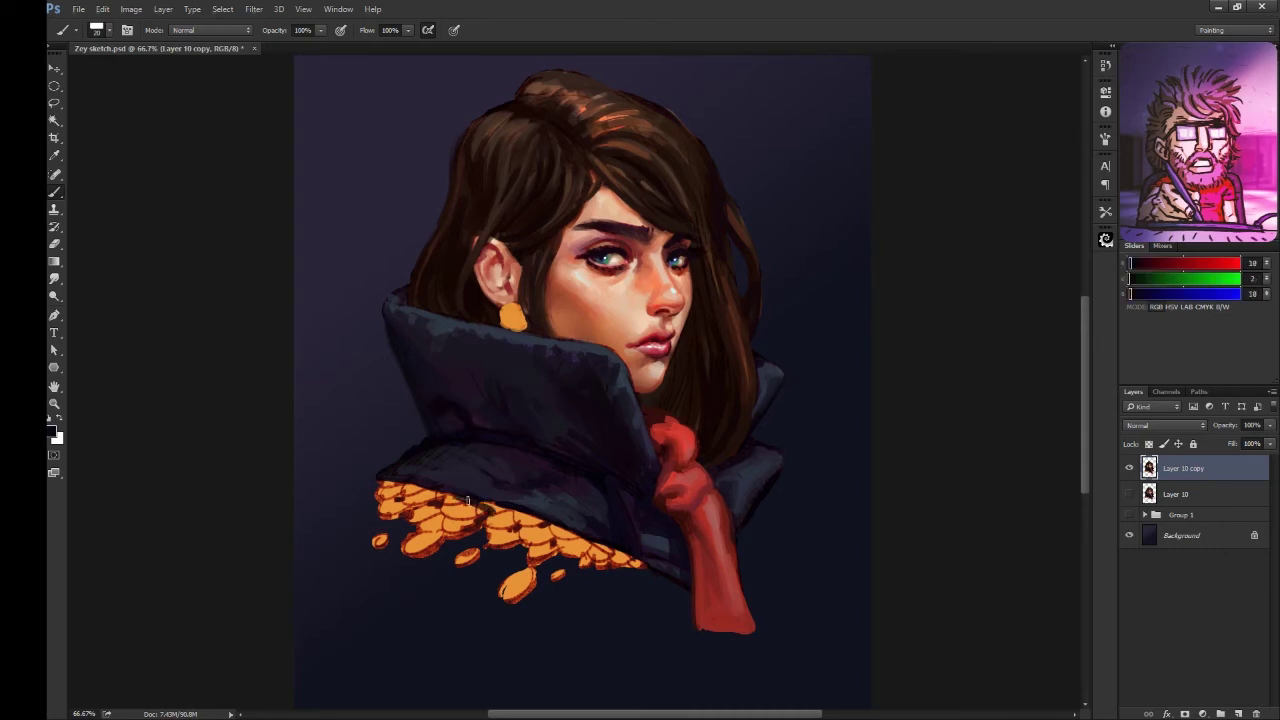
left_click(529, 491, "alt")
mouse_move(529, 491)
left_mouse_down()
mouse_move(498, 521)
mouse_move(556, 549)
left_mouse_up()
Step: Rework the coat edge with dark purple, skin and dark hair tones
left_click(477, 500, "alt")
left_click_drag(477, 500, 412, 486)
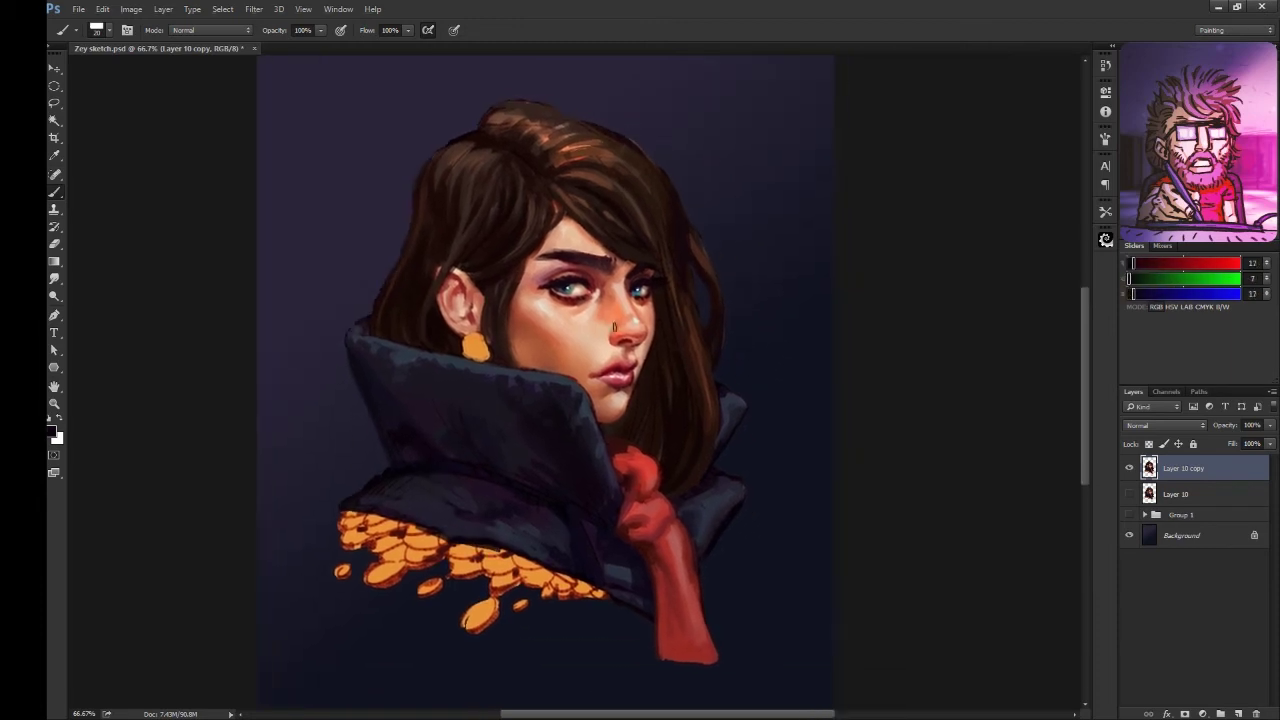
left_click(505, 420, "alt")
left_click_drag(505, 420, 450, 503)
left_click(420, 366, "alt")
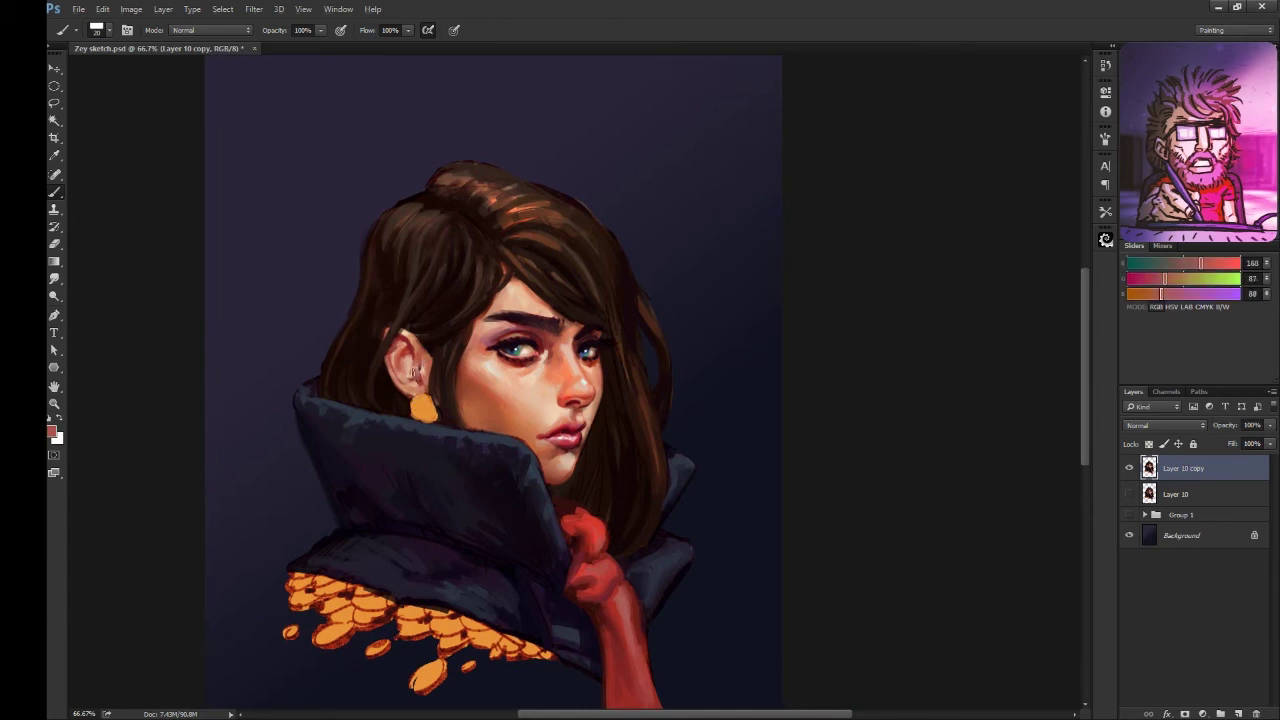
left_click_drag(420, 366, 408, 362)
left_click(424, 205, "alt")
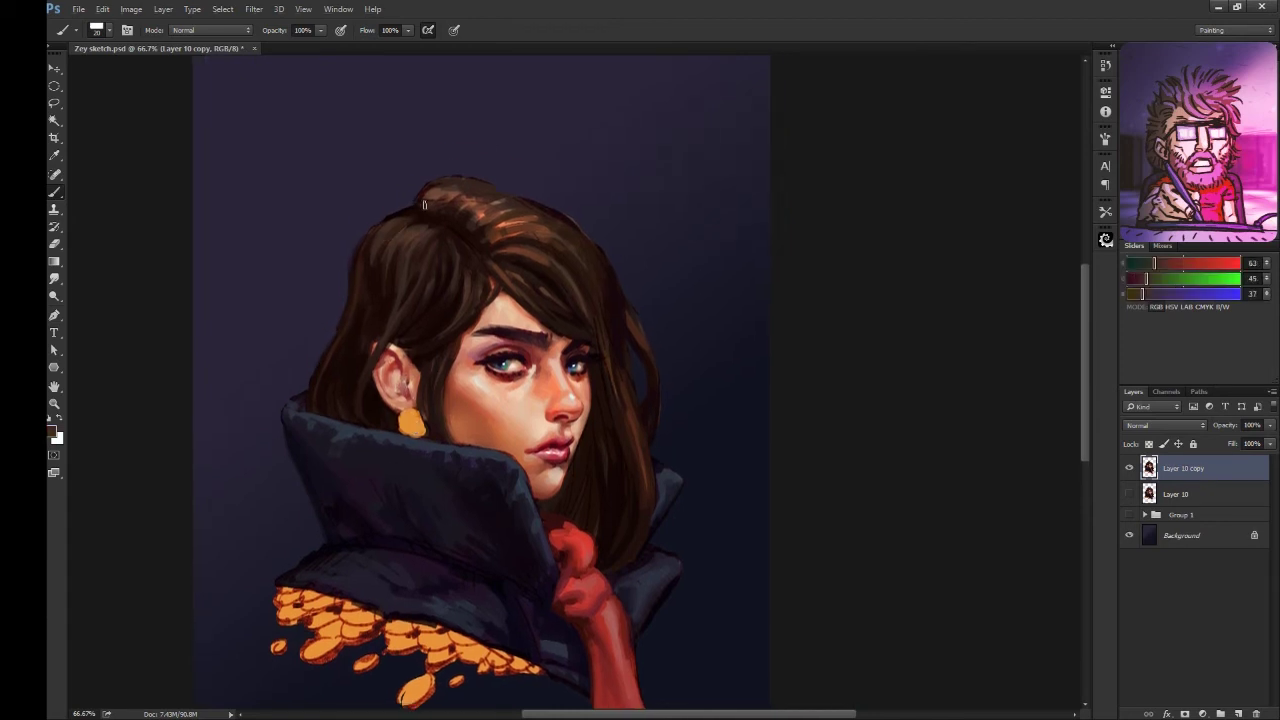
left_click_drag(419, 526, 453, 449)
Step: Add red and red-brown accents around the face, including a small nose ring
left_click(447, 336, "alt")
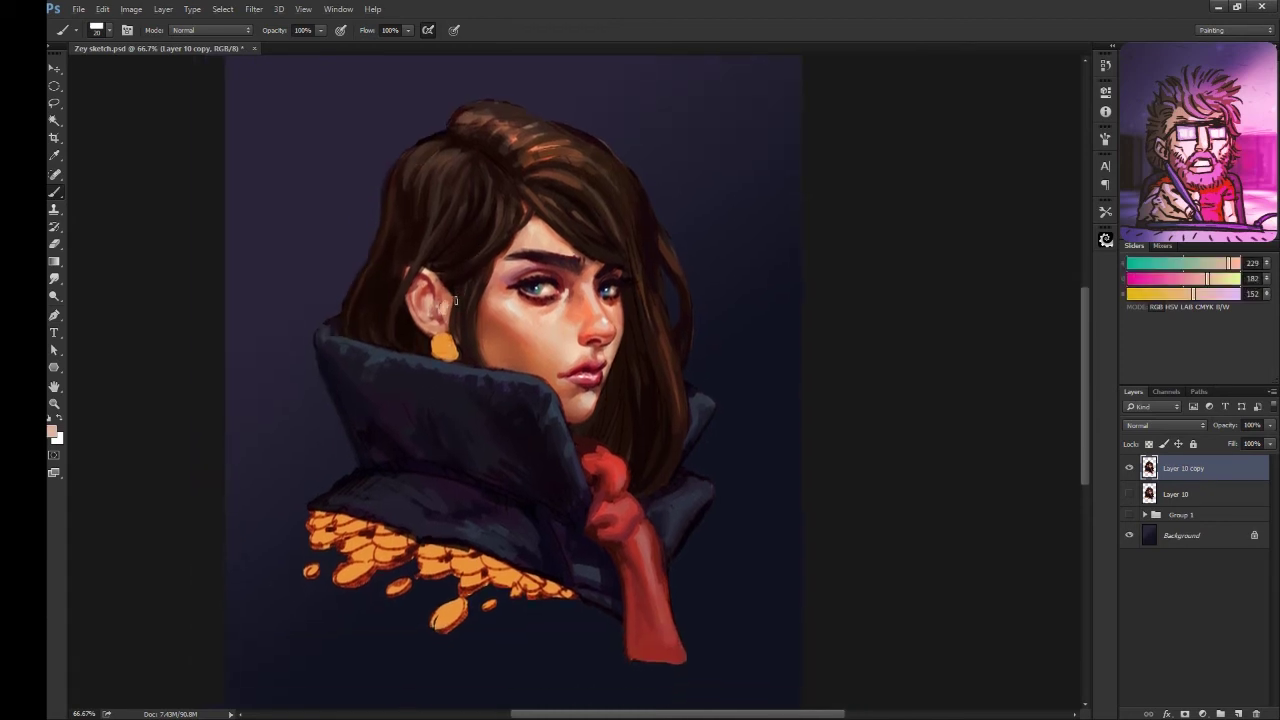
left_click(440, 306, "alt")
left_click_drag(466, 283, 421, 323)
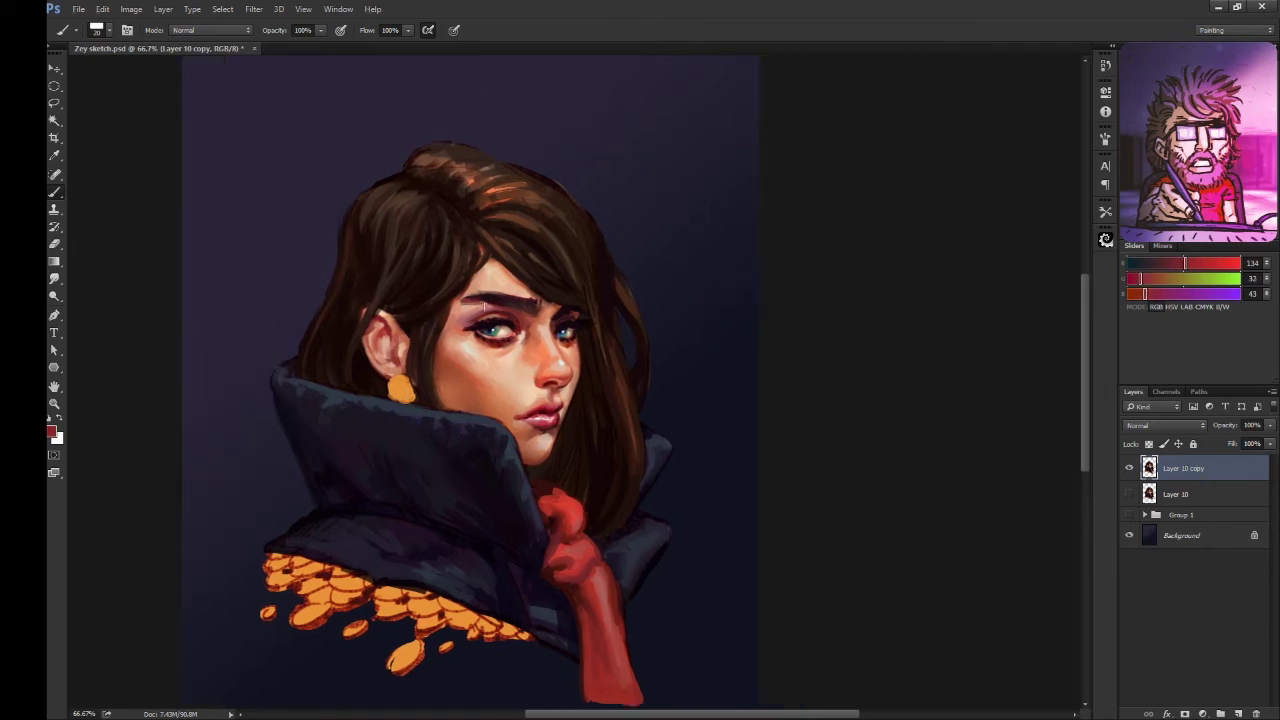
left_click(474, 300, "alt")
left_click(513, 378, "alt")
left_click_drag(513, 378, 543, 392)
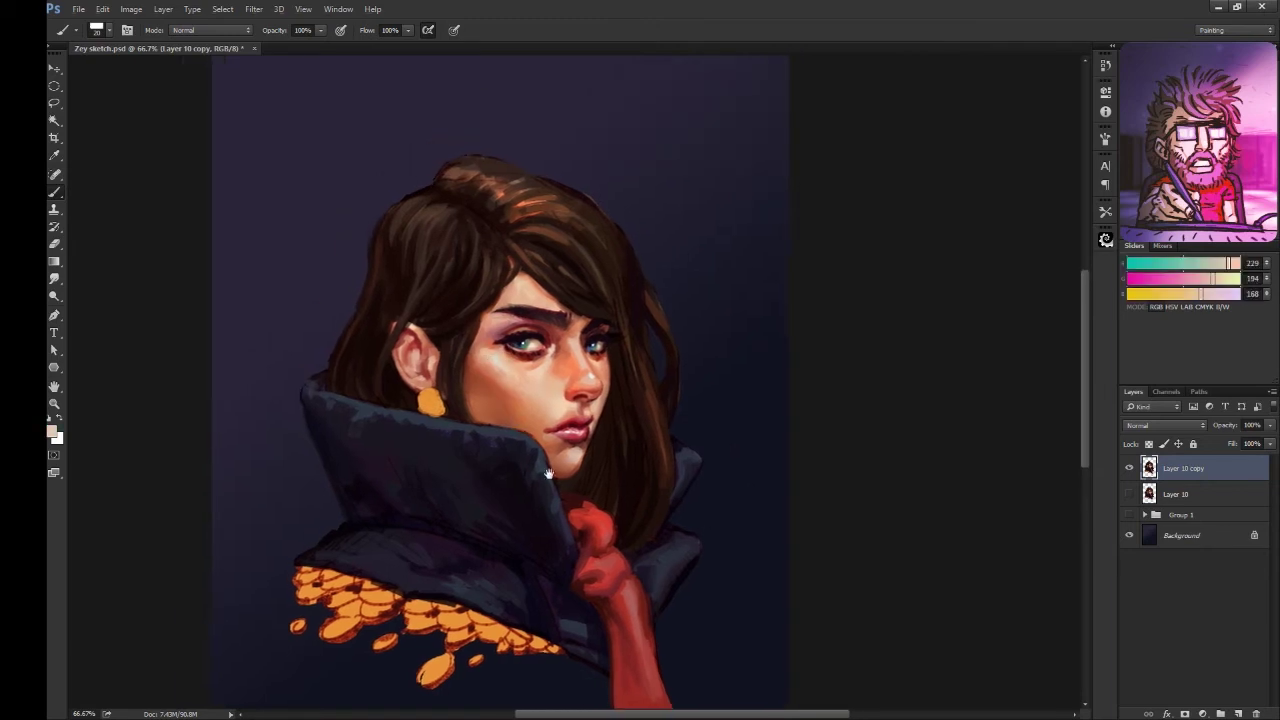
left_click_drag(548, 473, 530, 528)
left_click(388, 321, "alt")
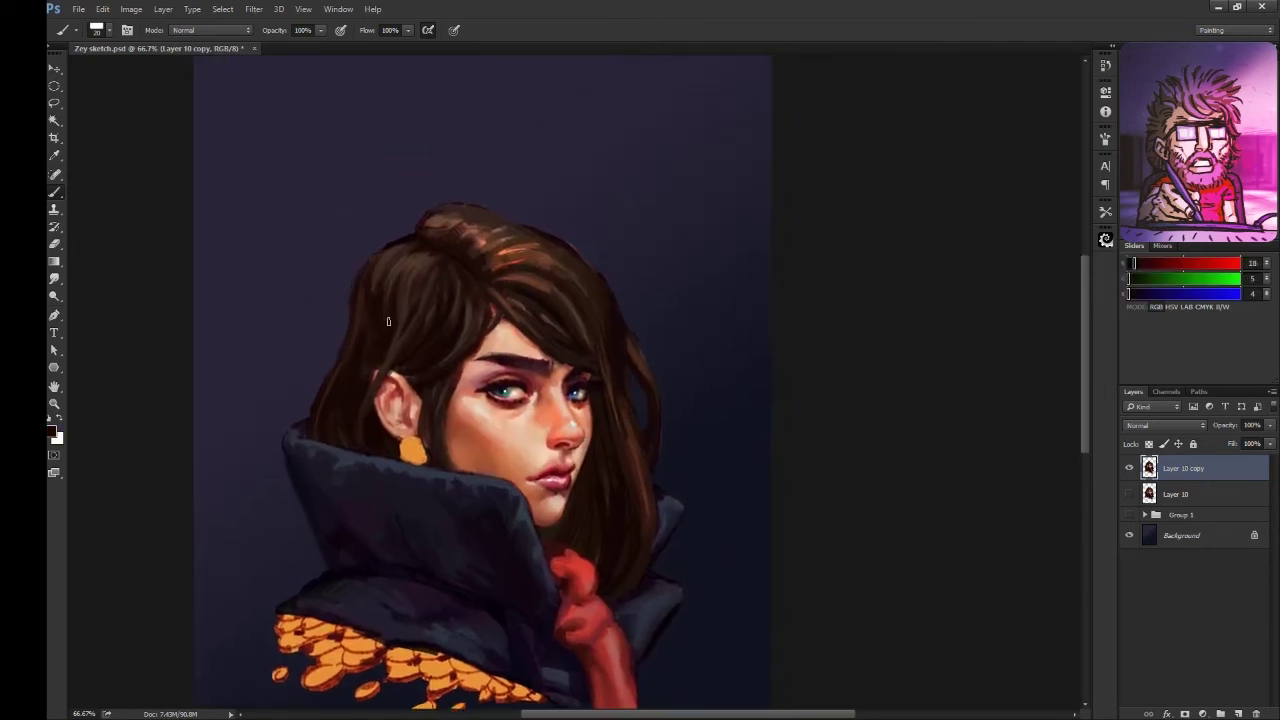
left_click_drag(402, 290, 384, 250)
left_click(616, 400, "alt")
mouse_move(535, 402)
left_mouse_down()
mouse_move(566, 364)
mouse_move(560, 418)
left_mouse_up()
Step: Darken the hair edges with near-black, dark brown and dark red tones
left_click(378, 383, "alt")
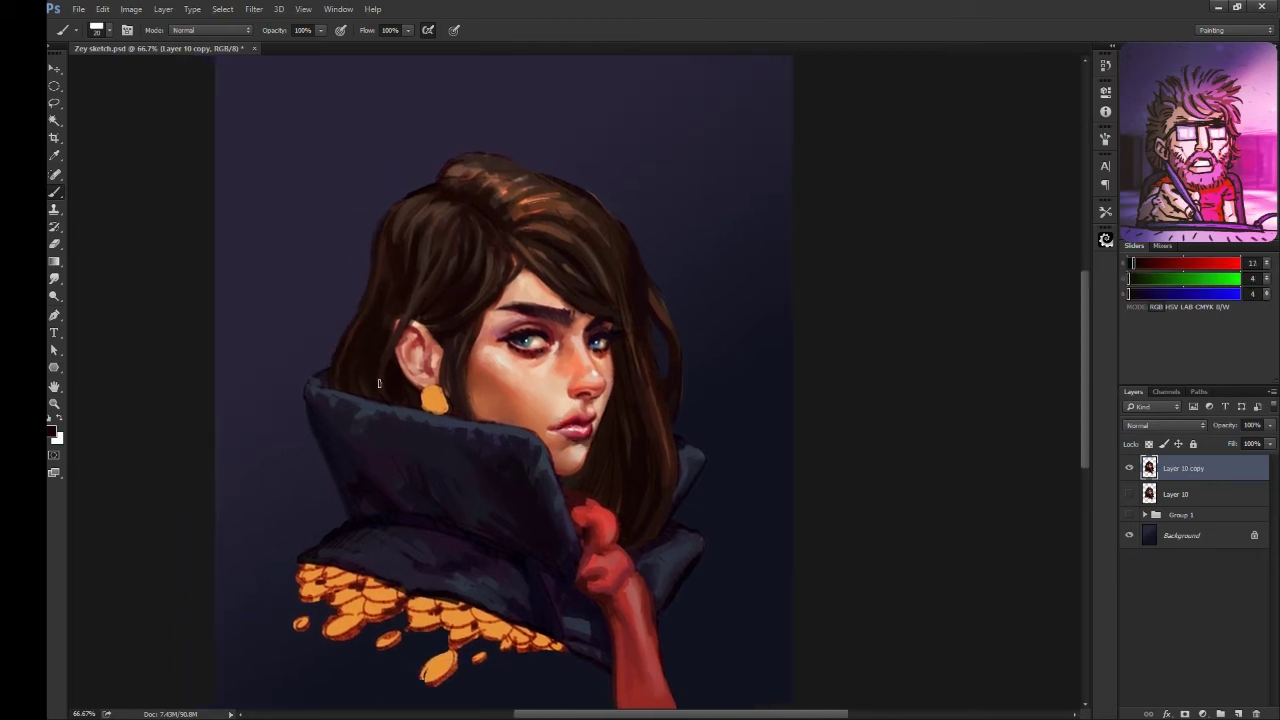
left_click(364, 314, "alt")
left_click(371, 343, "alt")
left_click(354, 340, "alt")
left_click_drag(552, 285, 537, 290)
mouse_move(422, 393)
left_mouse_down()
mouse_move(373, 403)
mouse_move(420, 328)
mouse_move(462, 348)
mouse_move(469, 386)
left_mouse_up()
left_click(373, 403, "alt")
left_click_drag(337, 391, 360, 321)
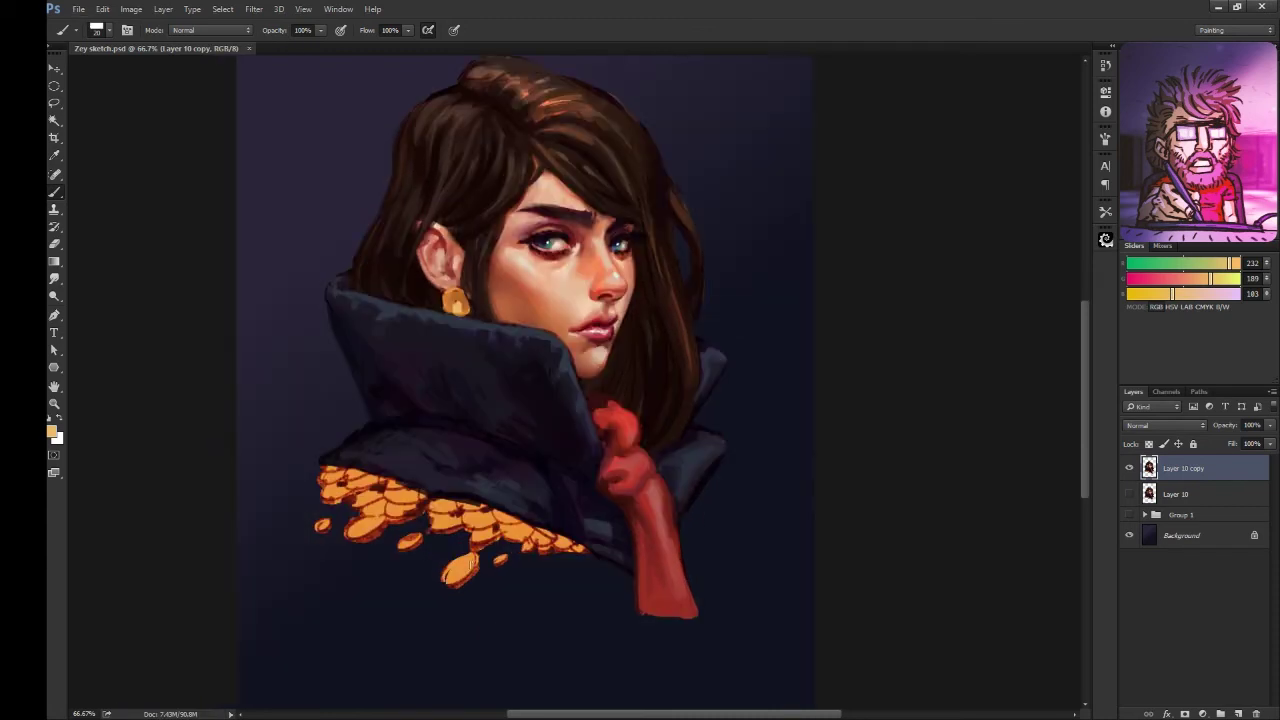
Step: Sample the bright orange coin colour while repositioning the view over the coins
left_click(469, 563, "alt")
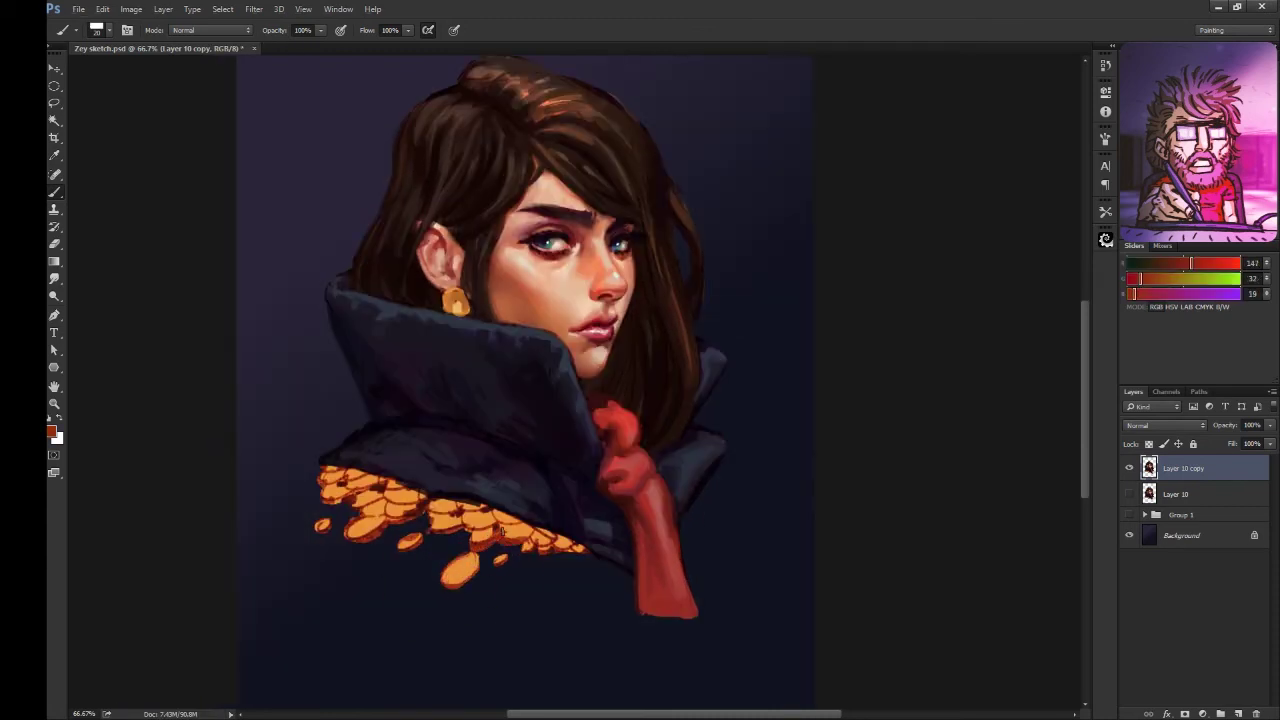
mouse_move(381, 473)
left_mouse_down()
mouse_move(488, 481)
mouse_move(546, 389)
left_mouse_up()
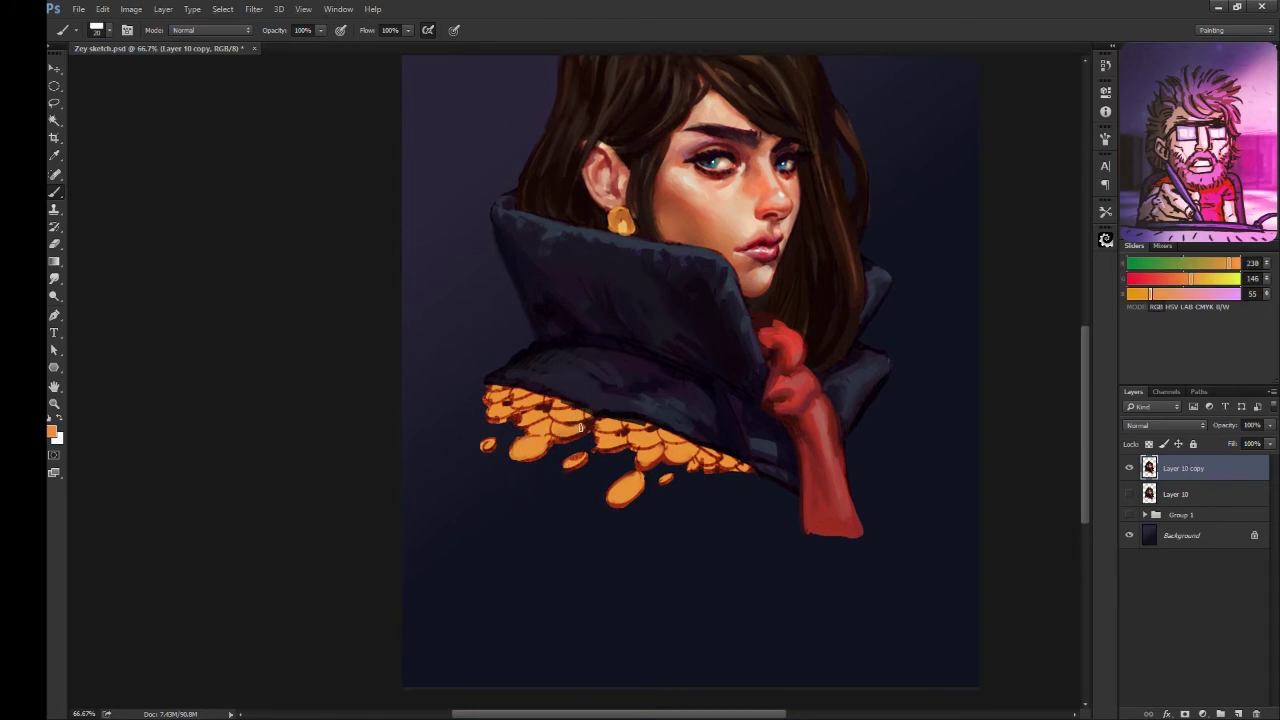
left_click(617, 486, "alt")
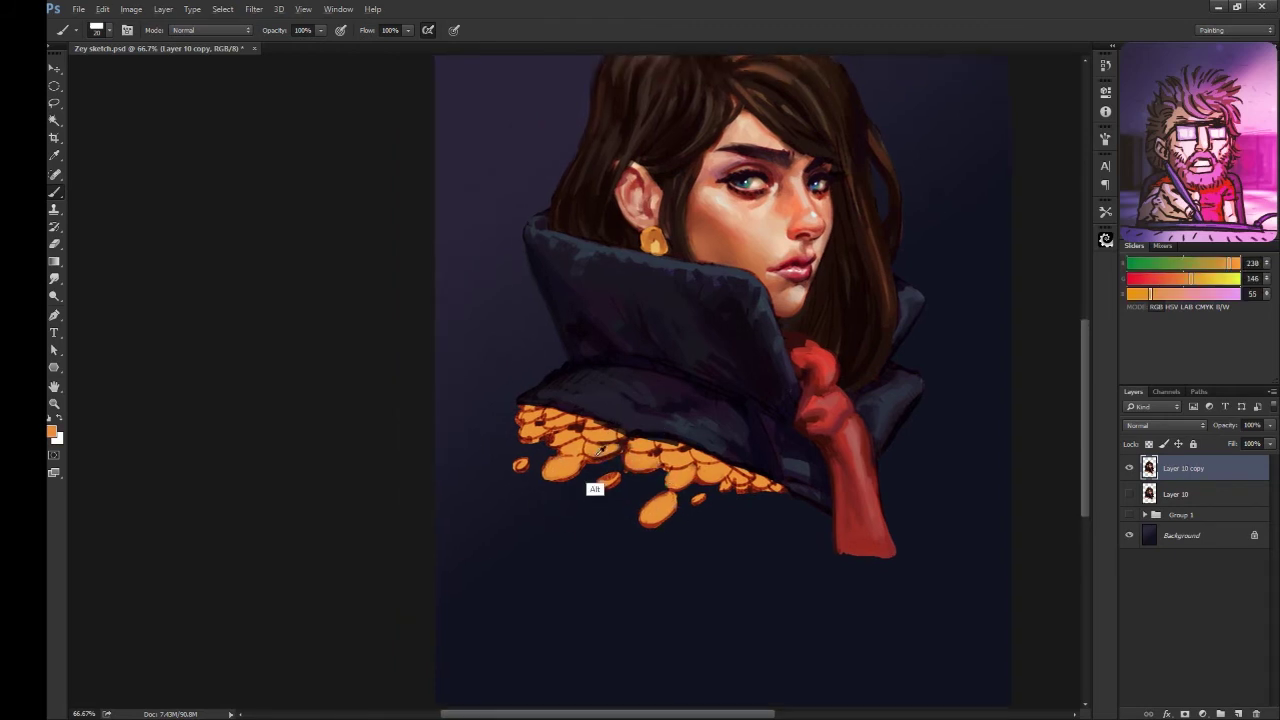
left_click_drag(591, 486, 623, 506)
left_click_drag(671, 387, 616, 407)
left_click_drag(518, 531, 518, 494)
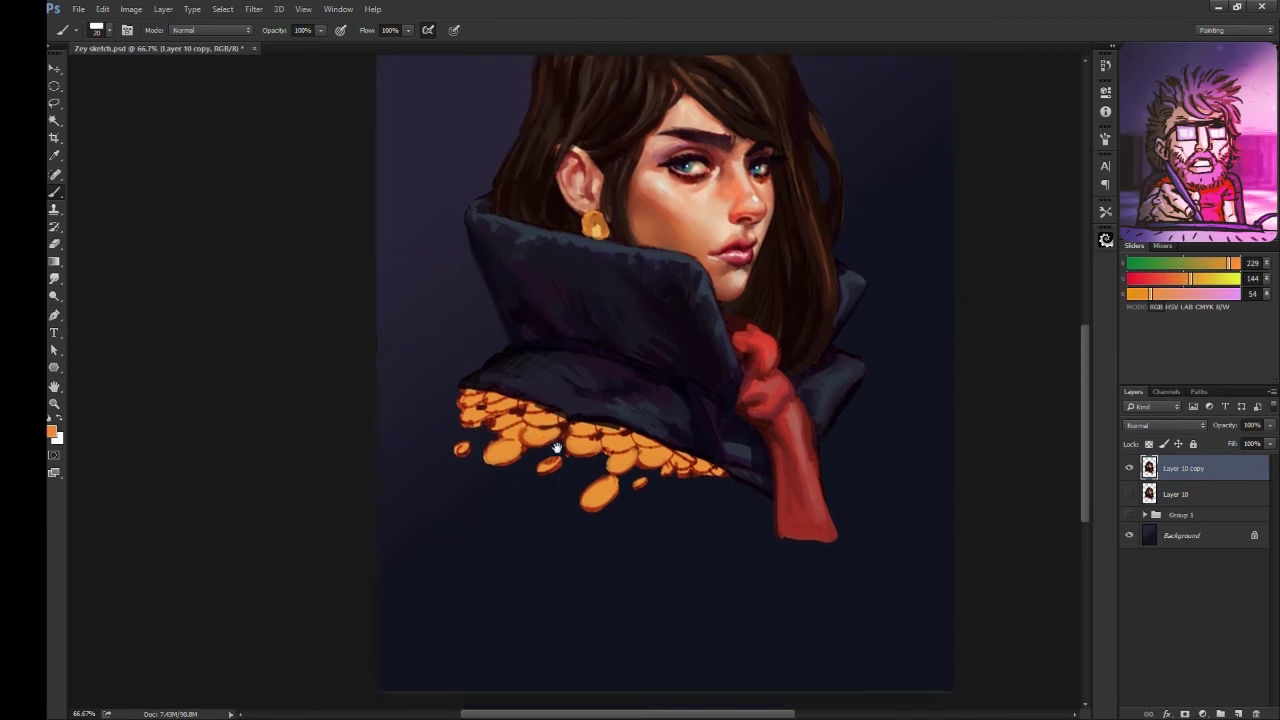
left_click(525, 431, "alt")
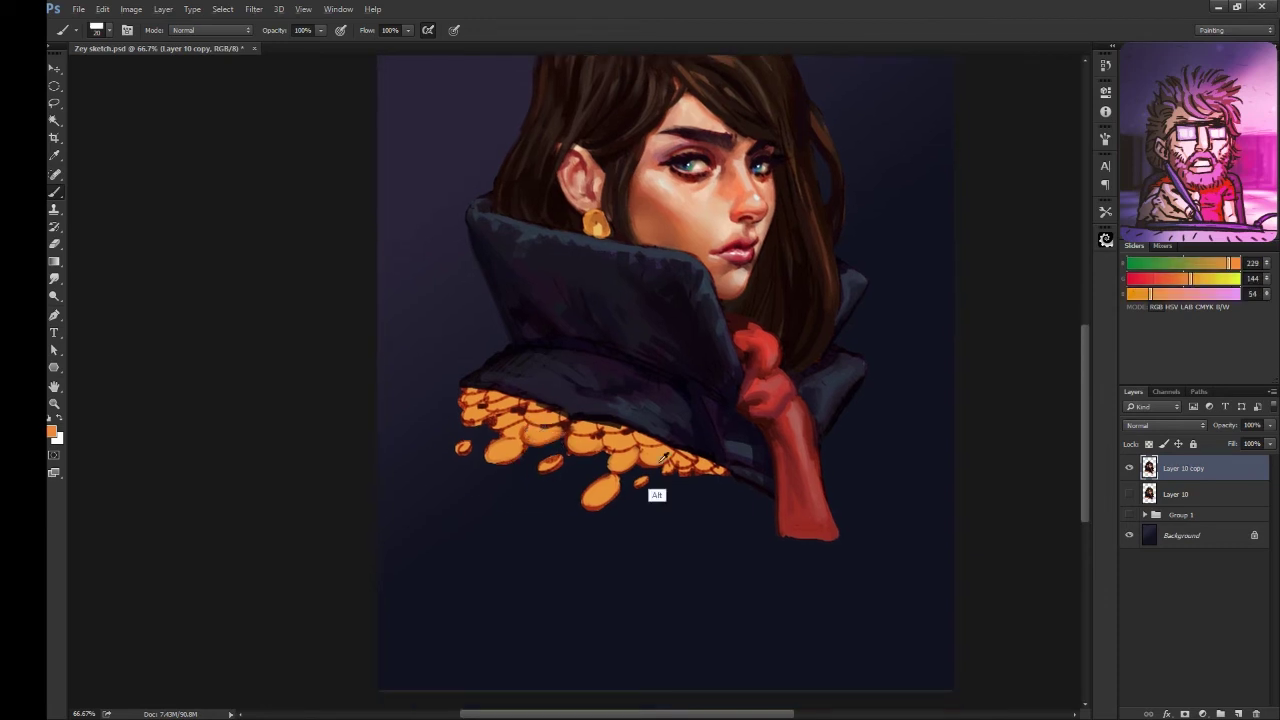
left_click_drag(671, 374, 681, 394)
Step: Shade the coins with dark red strokes, then mirror the canvas horizontally
left_click(592, 483, "alt")
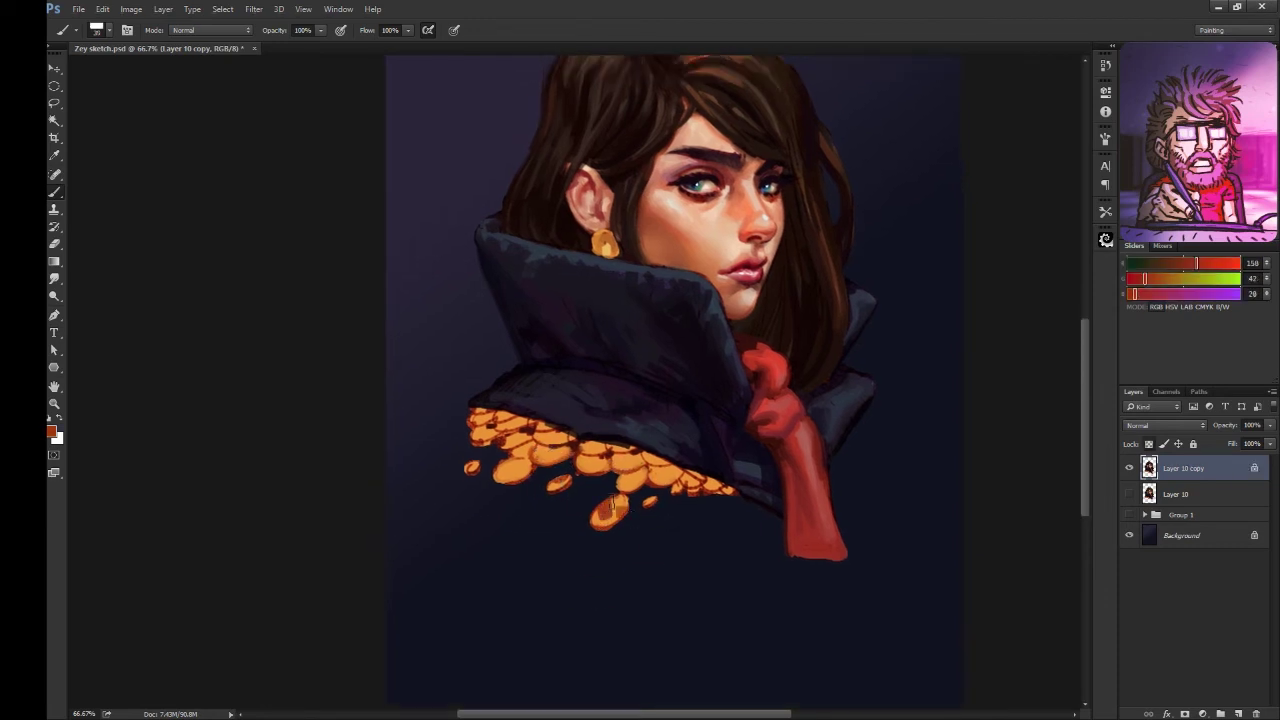
left_click_drag(618, 476, 646, 486)
mouse_move(656, 476)
left_mouse_down()
mouse_move(700, 496)
mouse_move(686, 500)
left_mouse_up()
left_click_drag(504, 466, 532, 480)
left_click_drag(548, 482, 558, 492)
left_click(563, 486, "alt")
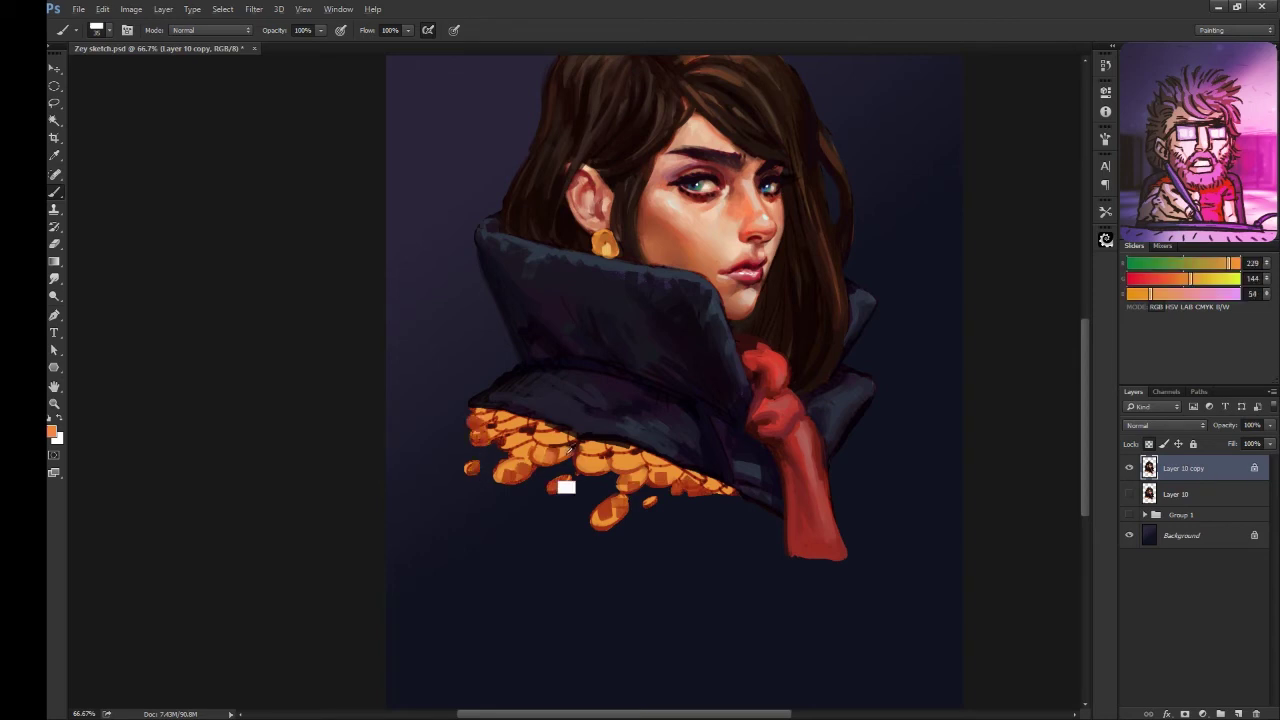
left_click(748, 420, "alt")
left_click(547, 428, "alt")
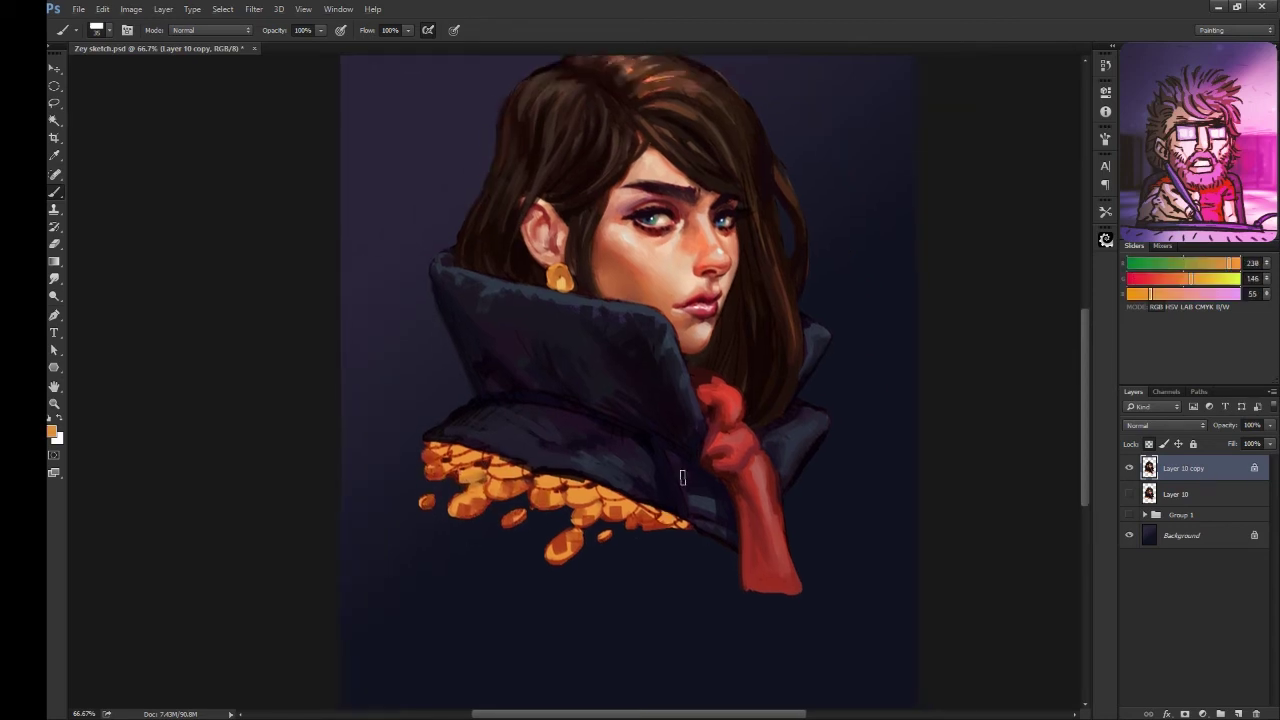
key("h")
left_click(640, 528, "alt")
Step: Quick-select the coin cluster and pick deep dark red and bright orange colours
key("w")
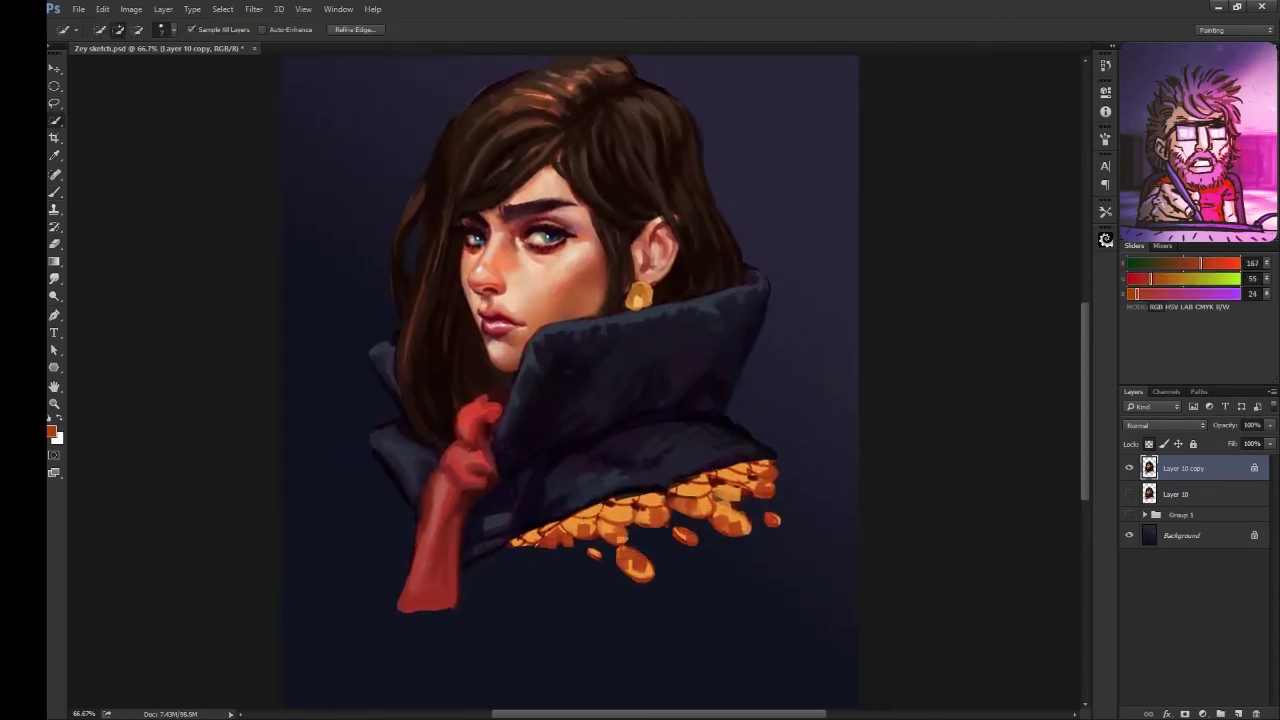
left_click(635, 515)
key("b")
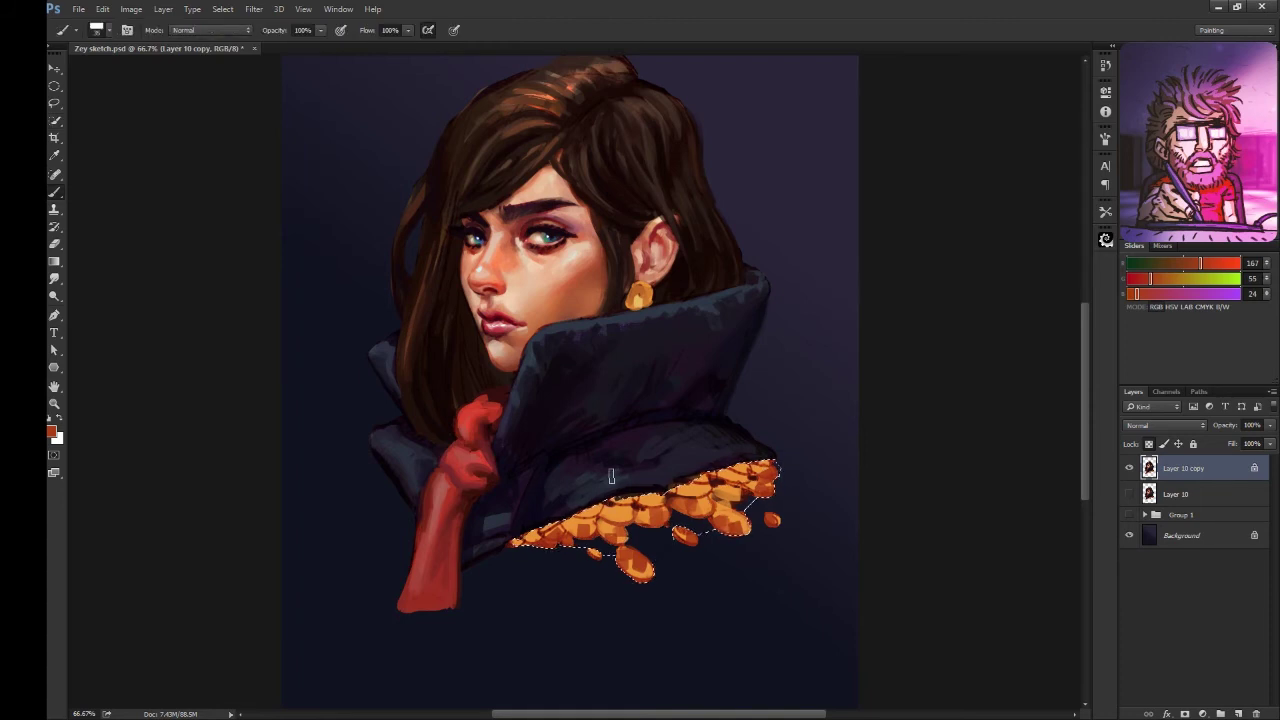
left_click(604, 492, "alt")
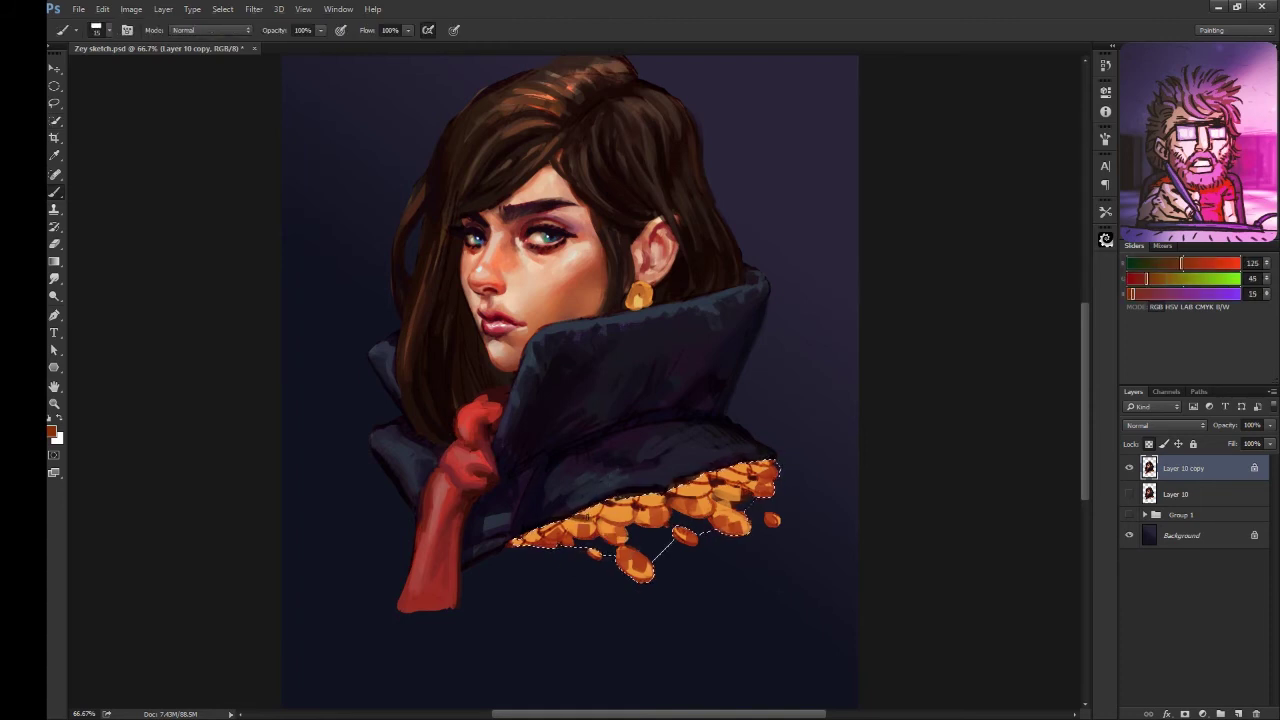
left_click(571, 511, "alt")
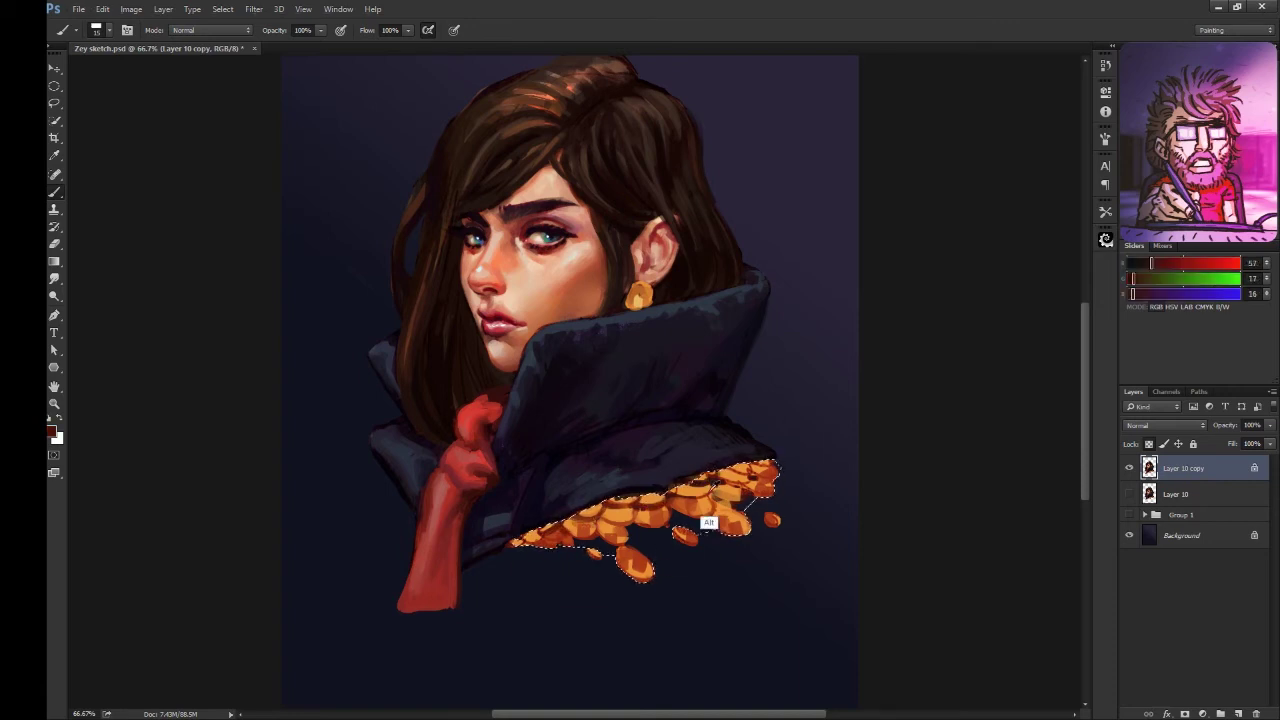
left_click(705, 520, "alt")
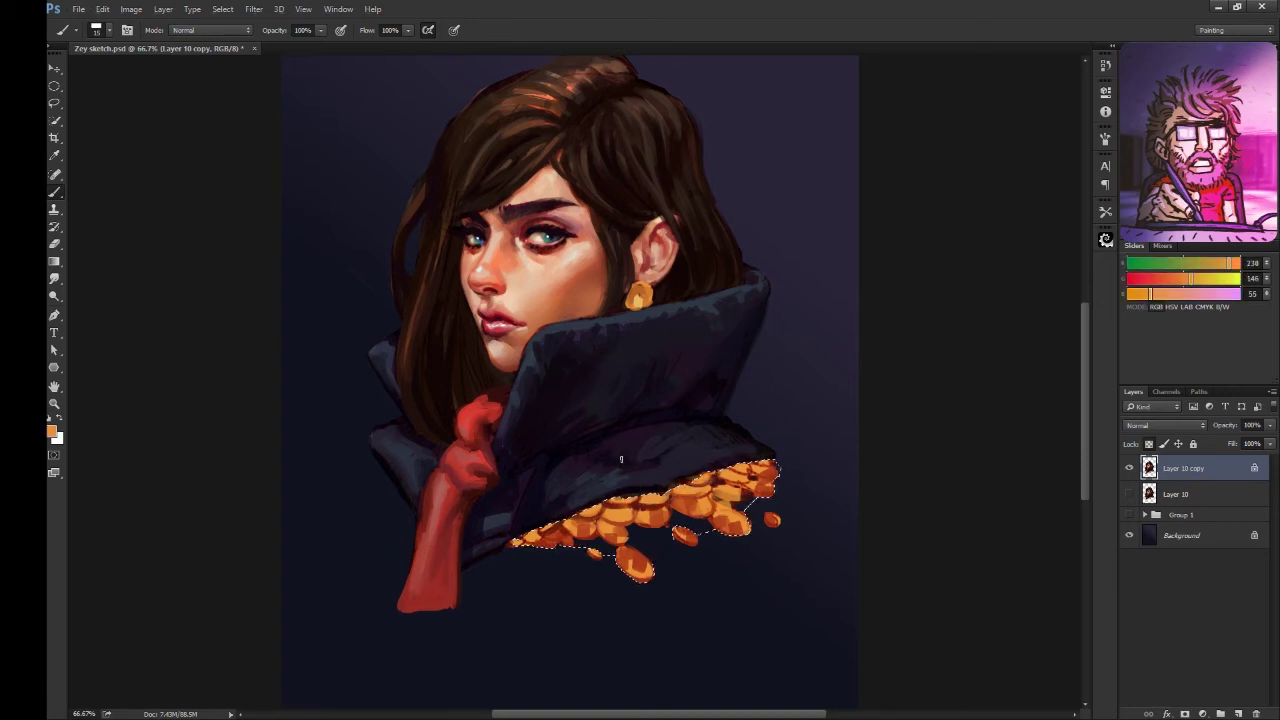
Step: Lay a dark red Multiply gradient over the selected coins on a new layer and merge it down
key("g")
key("ctrl+shift+alt+n")
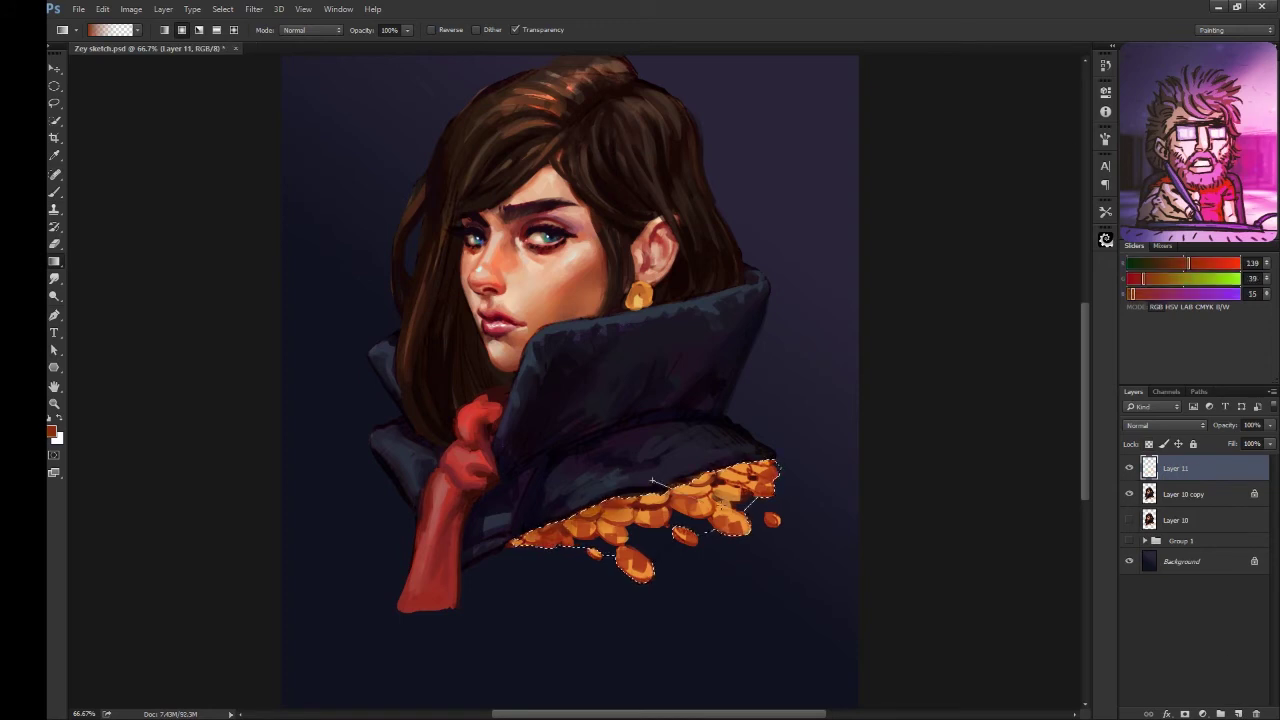
left_click_drag(760, 455, 622, 492)
left_click(1165, 425)
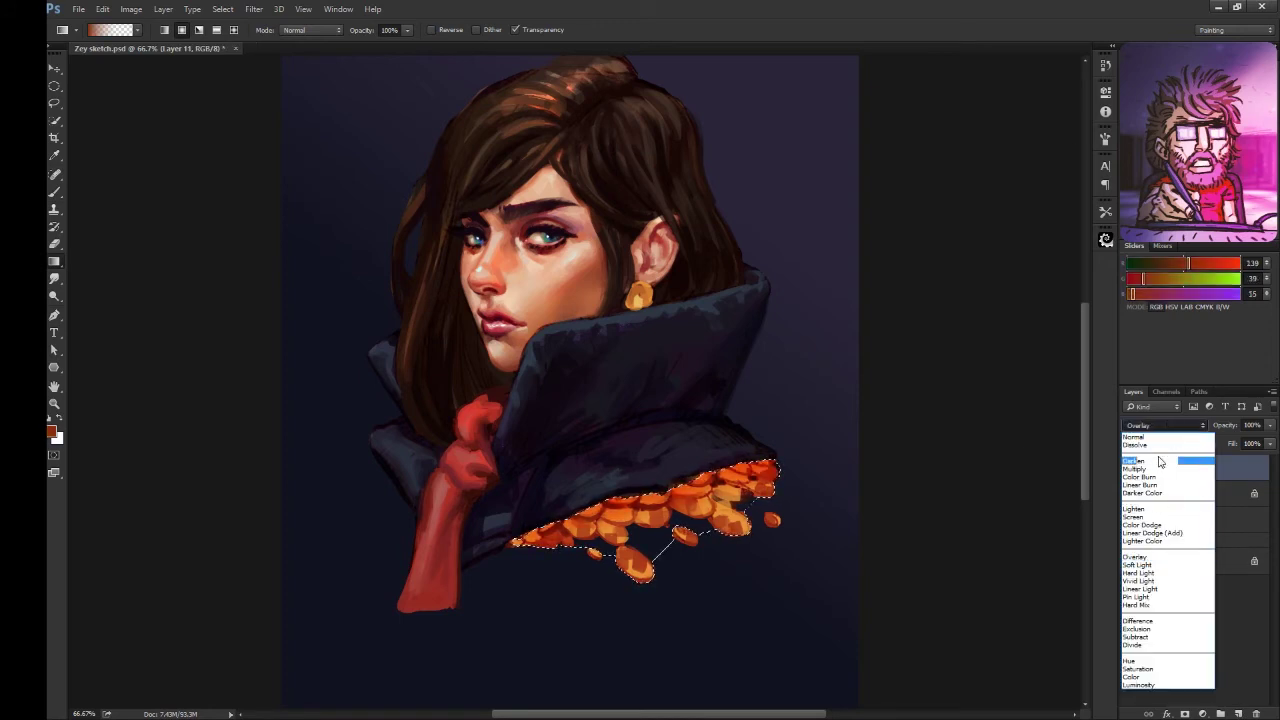
left_click(1197, 468)
key("ctrl+d")
key("ctrl+shift+h")
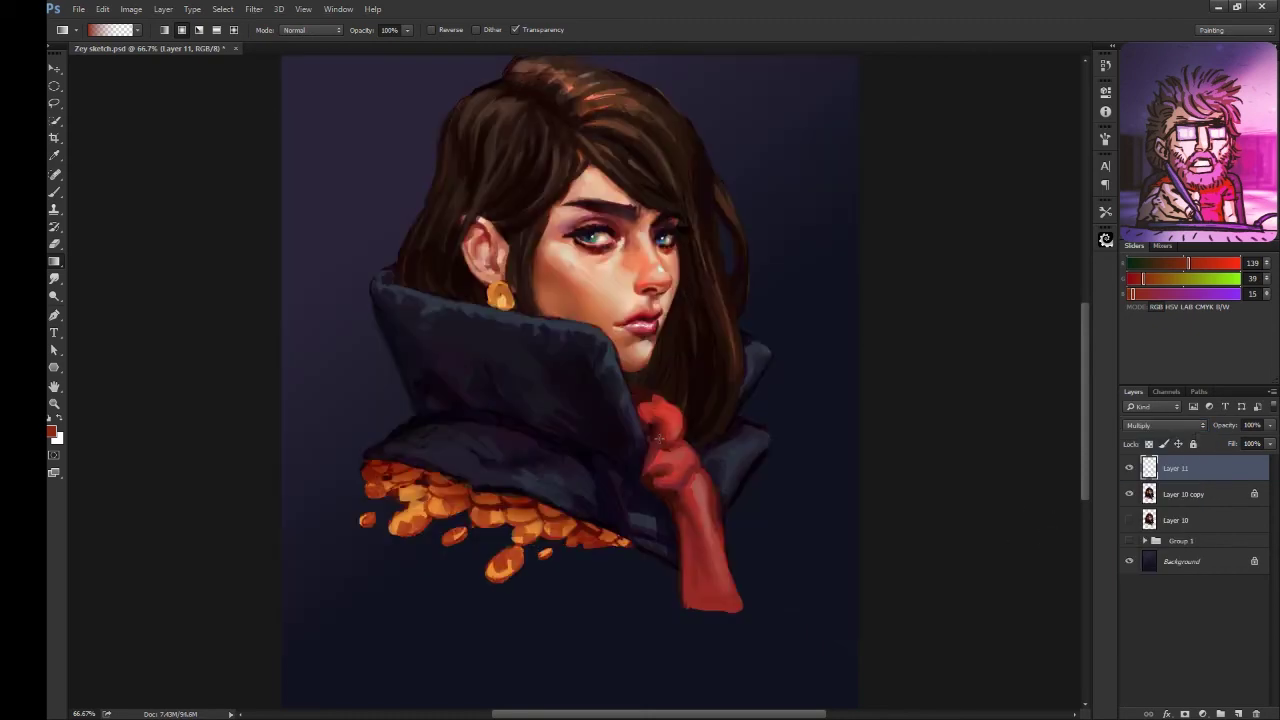
key("b")
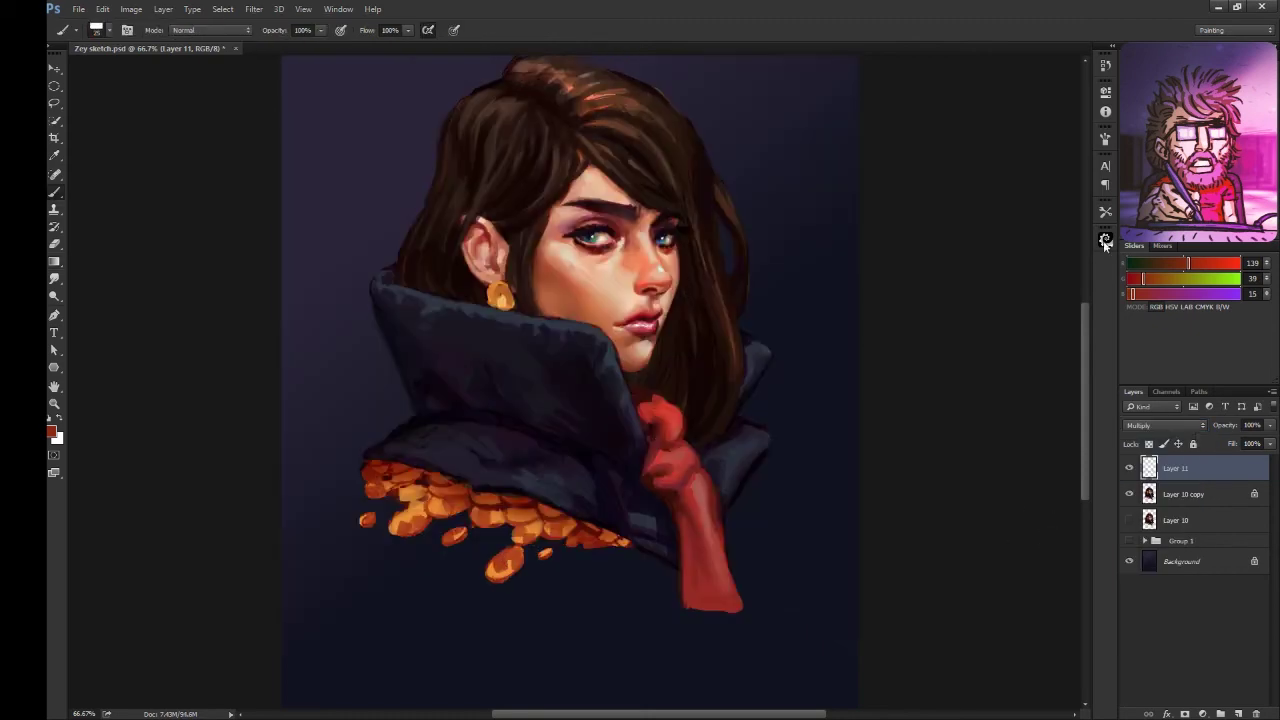
key("ctrl+e")
Step: Paint bright Color Dodge highlights onto the coins, including the lower ones
key("shift+alt+d")
mouse_move(392, 518)
left_mouse_down()
mouse_move(404, 530)
mouse_move(498, 516)
left_mouse_up()
left_click_drag(500, 572, 500, 558)
left_click_drag(440, 514, 442, 504)
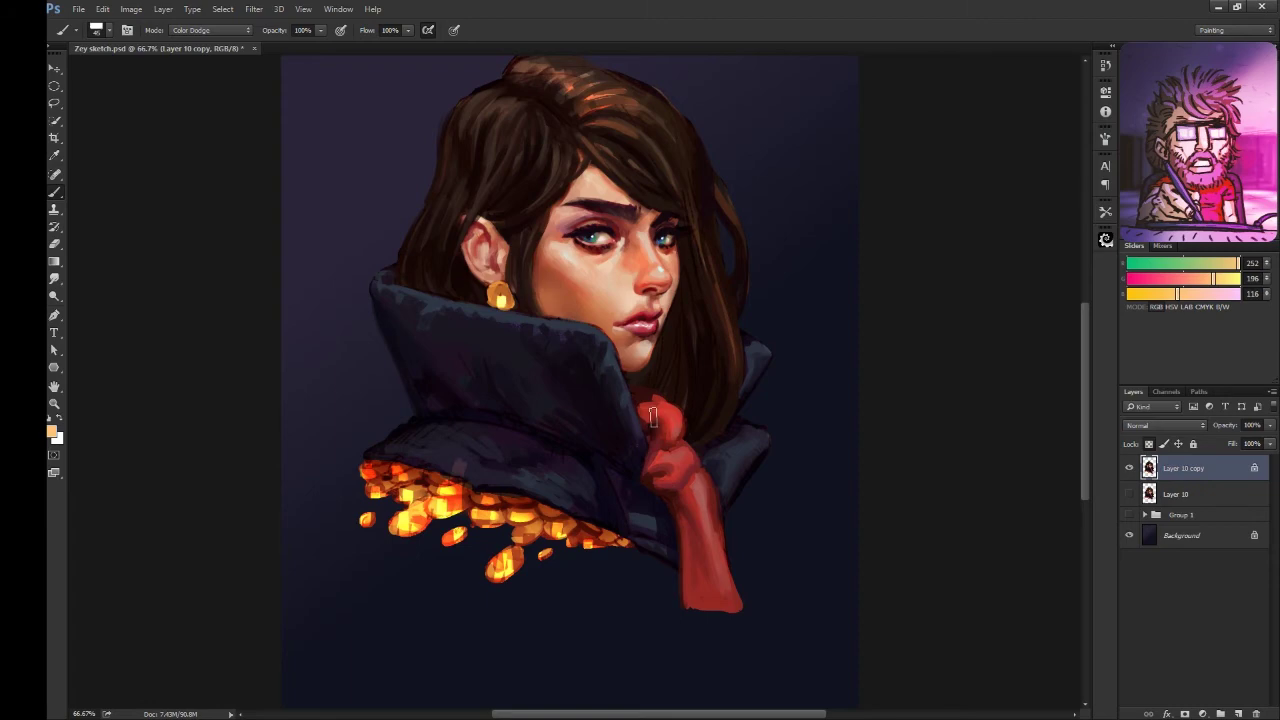
scroll(602, 314, "down", 1)
scroll(711, 403, "up", 2)
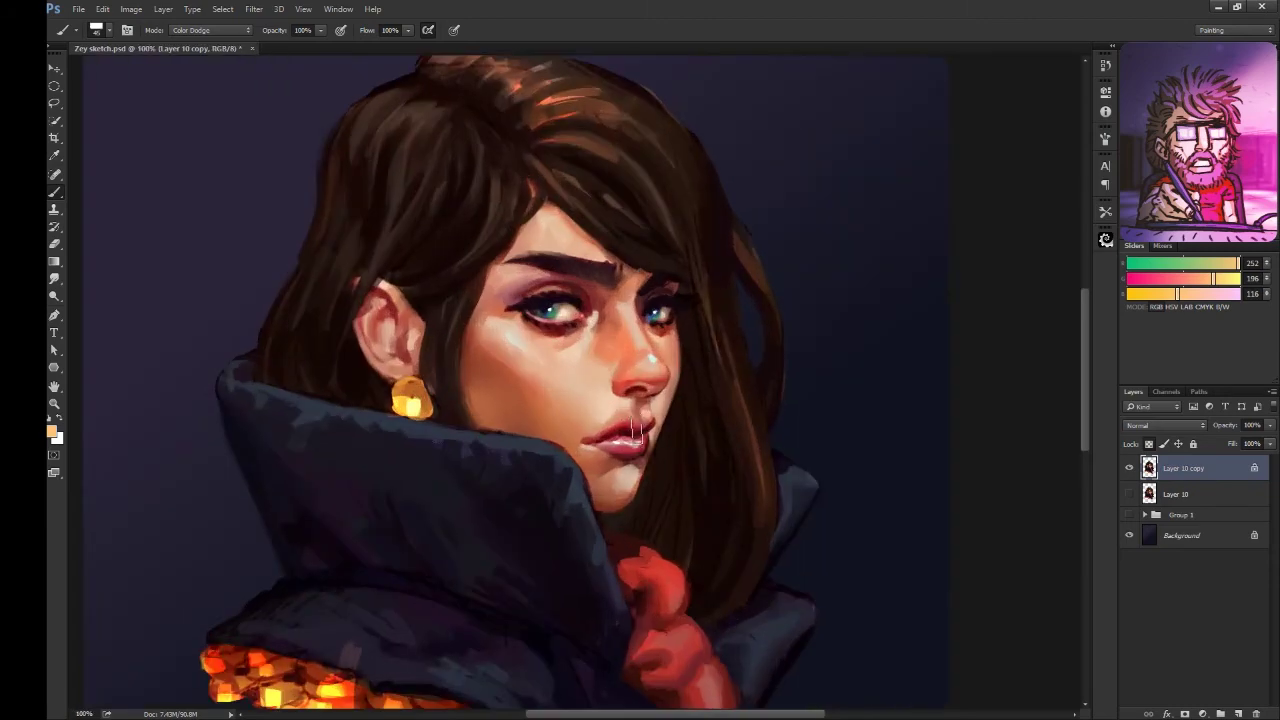
key("shift+alt+n")
left_click(548, 313, "alt")
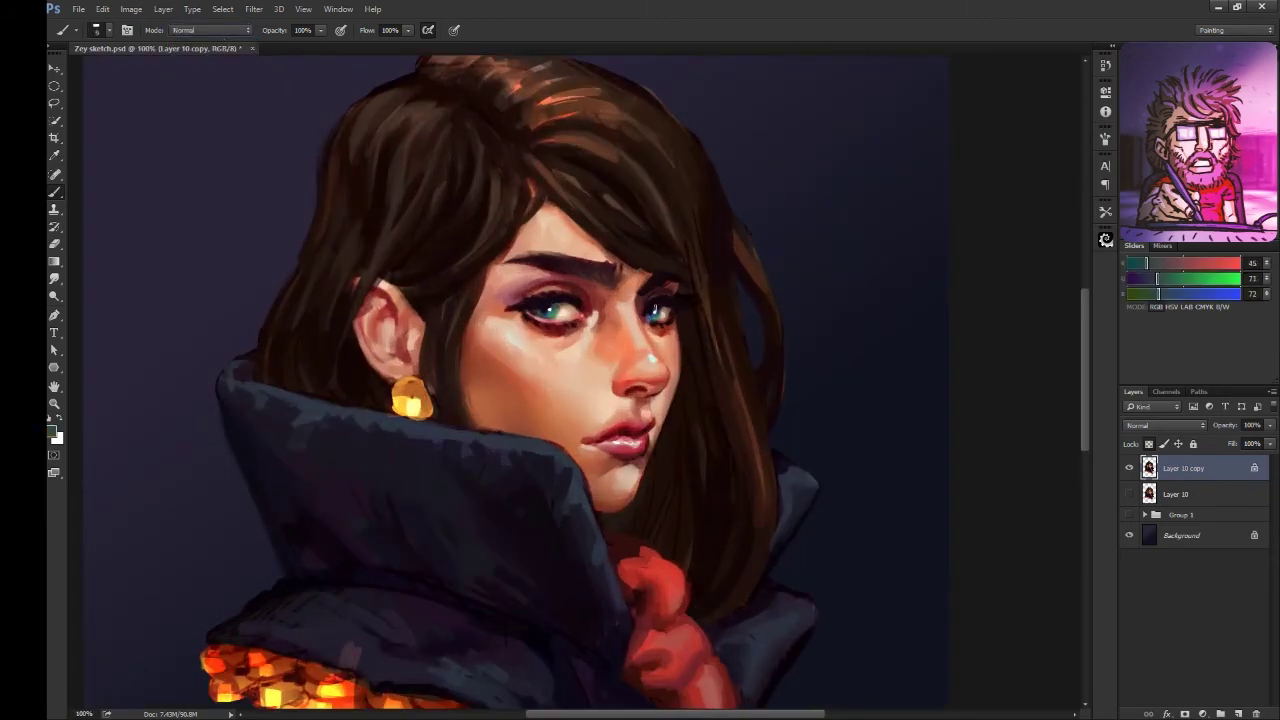
left_click_drag(657, 371, 745, 330)
left_click(548, 325, "alt")
left_click(614, 486, "alt")
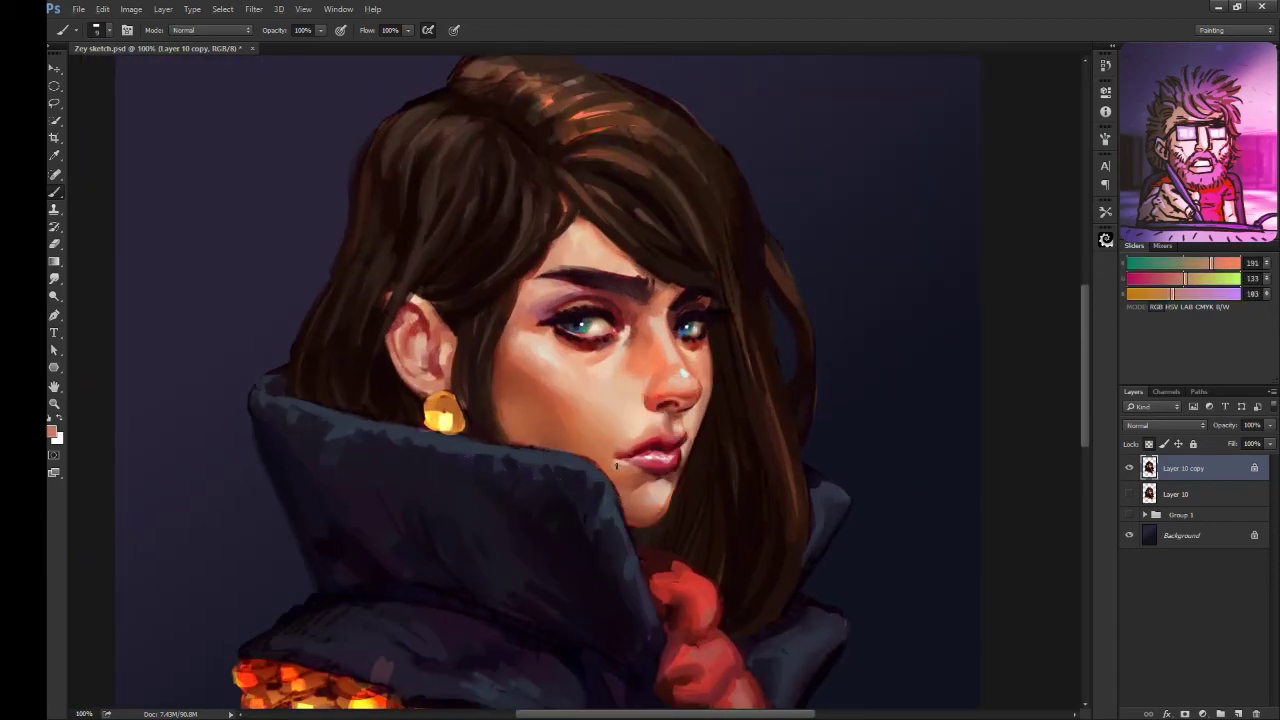
left_click(622, 443, "alt")
left_click(628, 457, "alt")
key("ctrl+minus")
key("ctrl+minus")
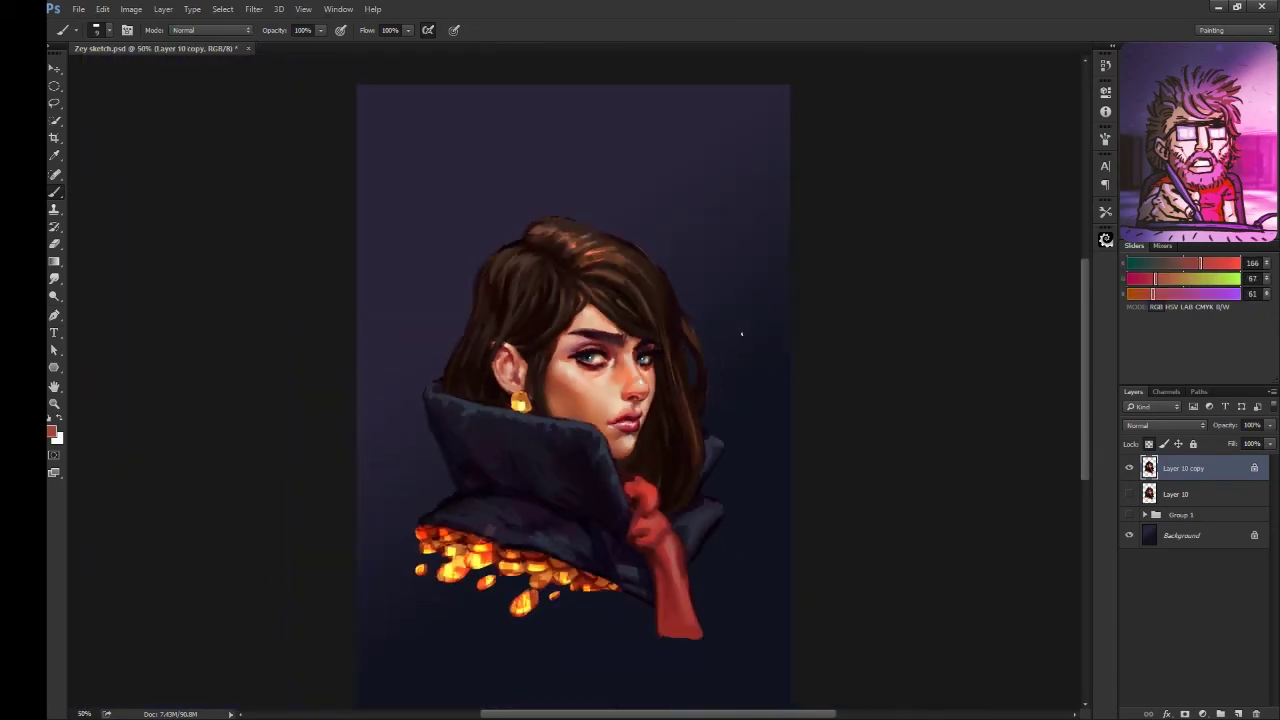
Step: On a new layer, paint orange-red glow strokes over the dark collar
key("ctrl+shift+alt+n")
right_click(130, 90)
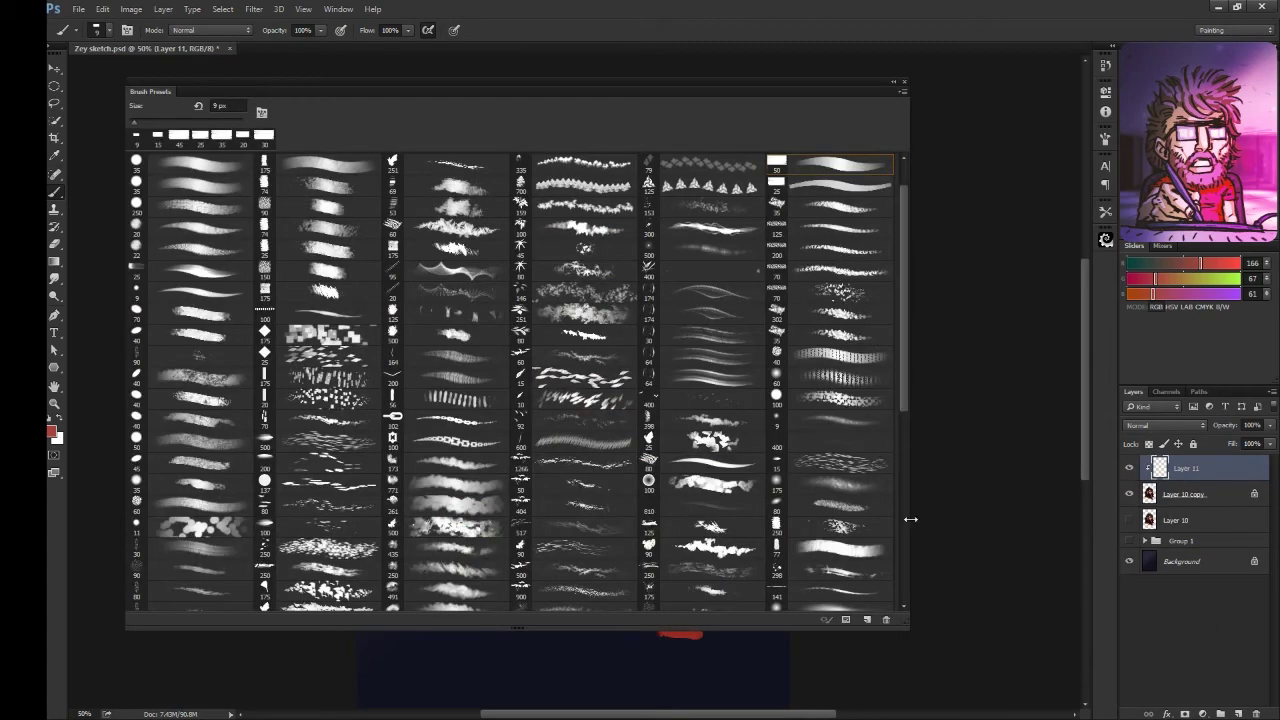
left_click(455, 565, "alt")
left_click_drag(470, 560, 571, 509)
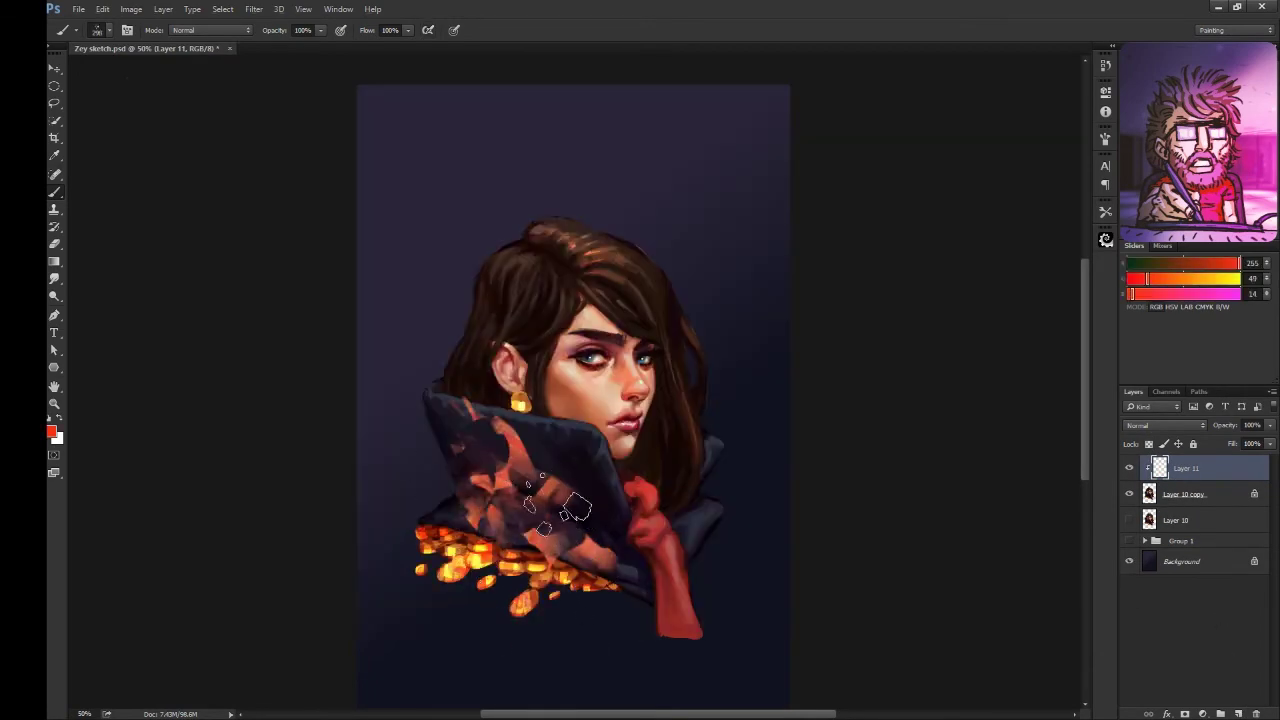
left_click_drag(450, 420, 600, 540)
left_click_drag(430, 480, 640, 580)
Step: Paint dark collar-coloured strokes back over the orange glow
left_click(580, 450, "alt")
left_click_drag(560, 450, 430, 550)
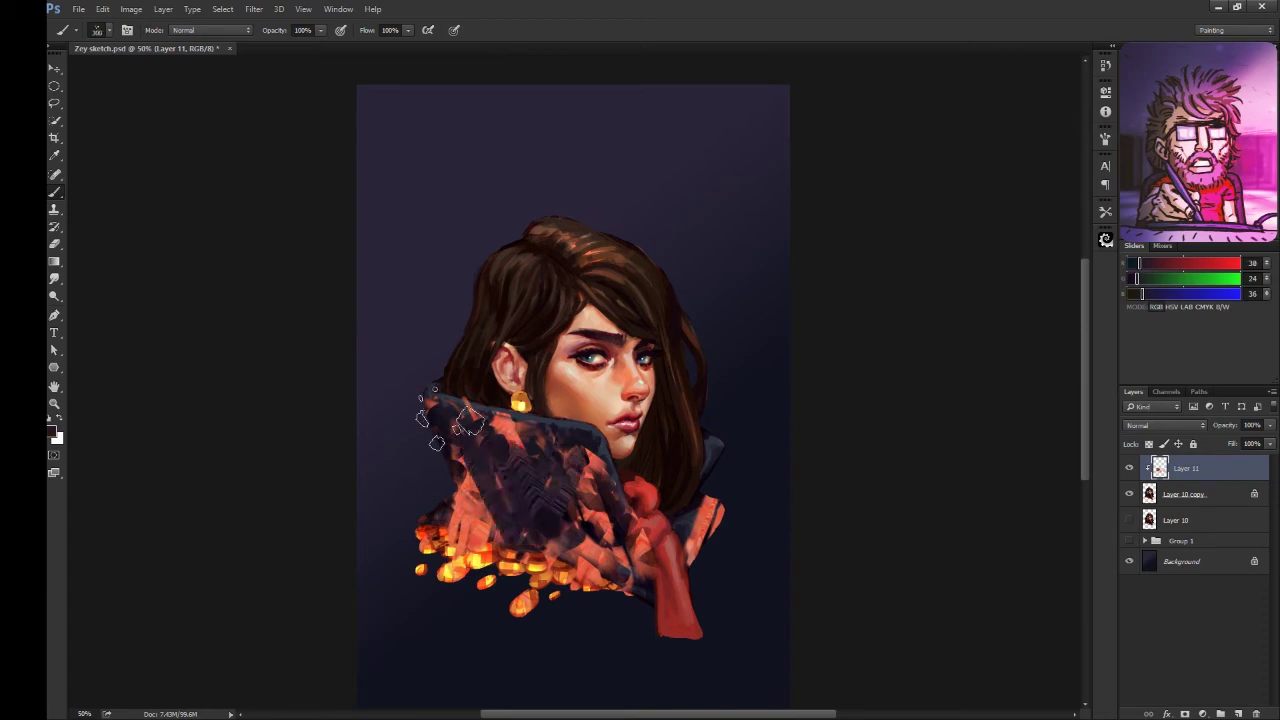
left_click_drag(430, 500, 600, 600)
left_click_drag(500, 420, 710, 620)
Step: Set Layer 11 to Color Dodge at 70% opacity, hiding it over dark underlying areas
left_click(1165, 425)
left_click(1152, 444)
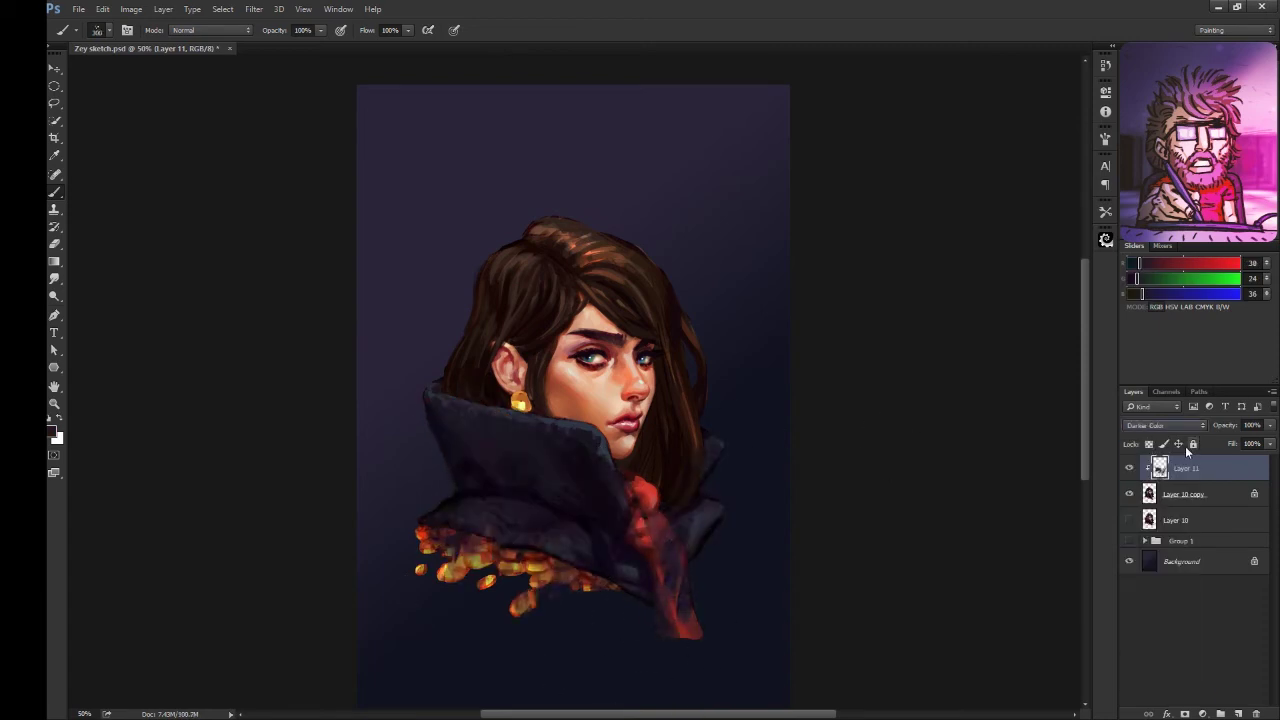
key("Down")
key("Down")
key("7")
key("Down")
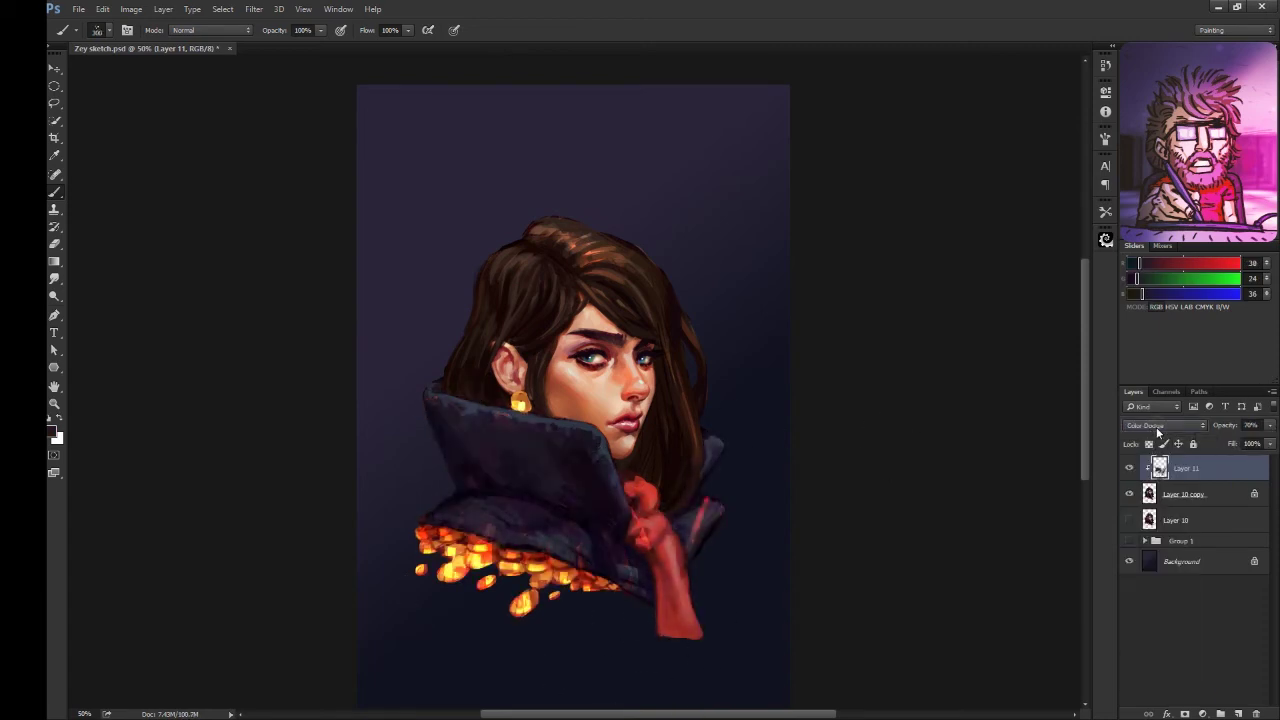
key("Down")
key("Down")
key("Down")
key("Down")
key("Down")
key("Down")
key("Down")
key("Down")
key("Down")
key("Down")
key("Down")
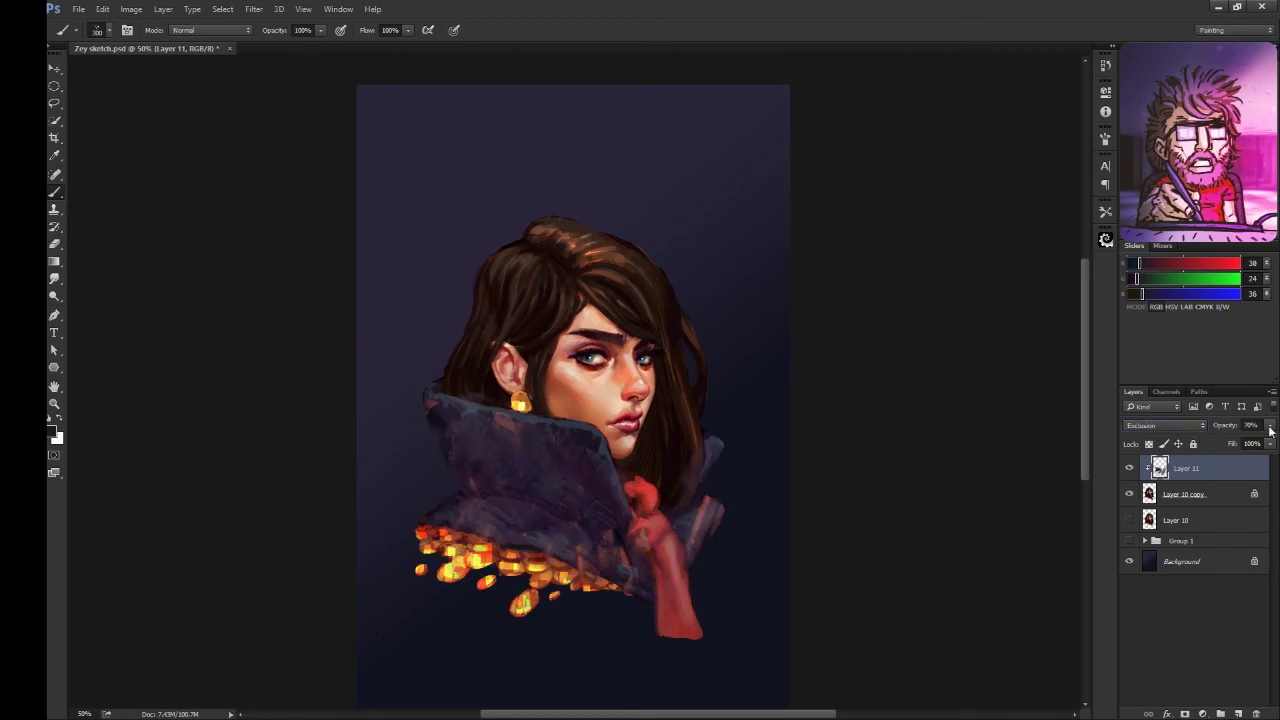
double_click(1230, 468)
left_click_drag(926, 437, 957, 440)
key("Return")
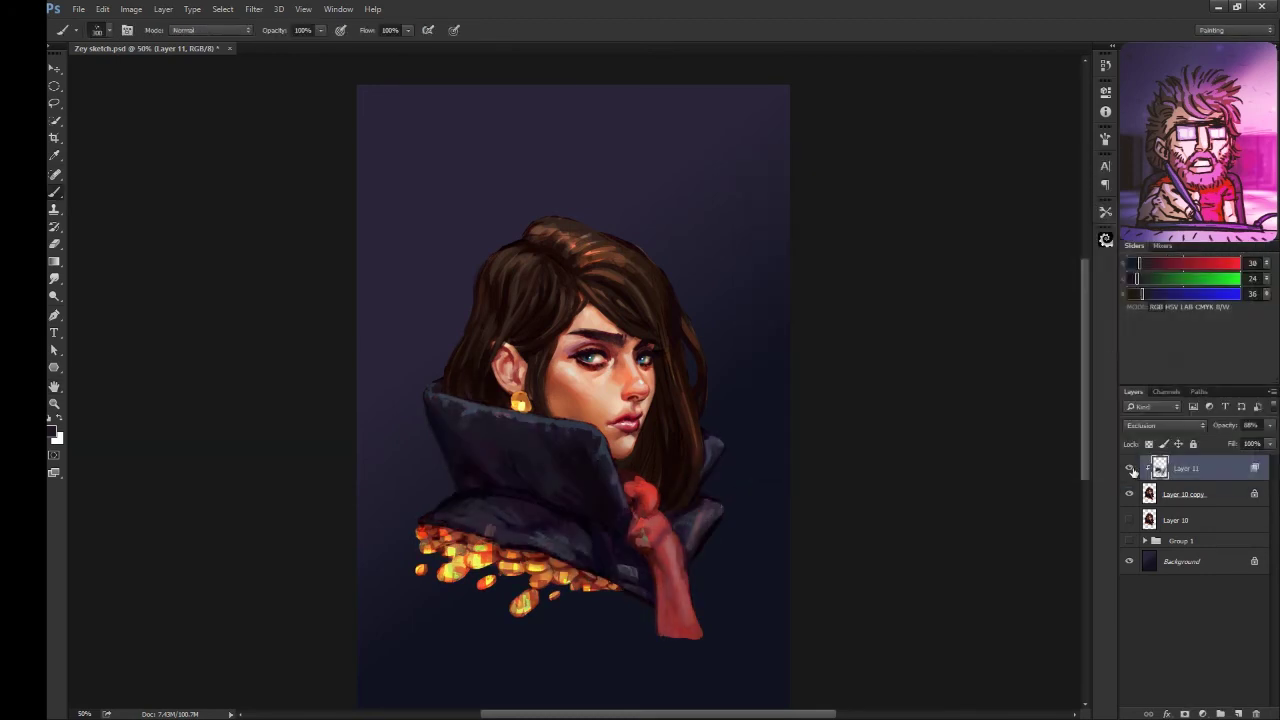
Step: Add a green gradient over the hair, faded via blending options, in Lighten at 42% opacity
key("g")
left_click_drag(672, 313, 560, 420)
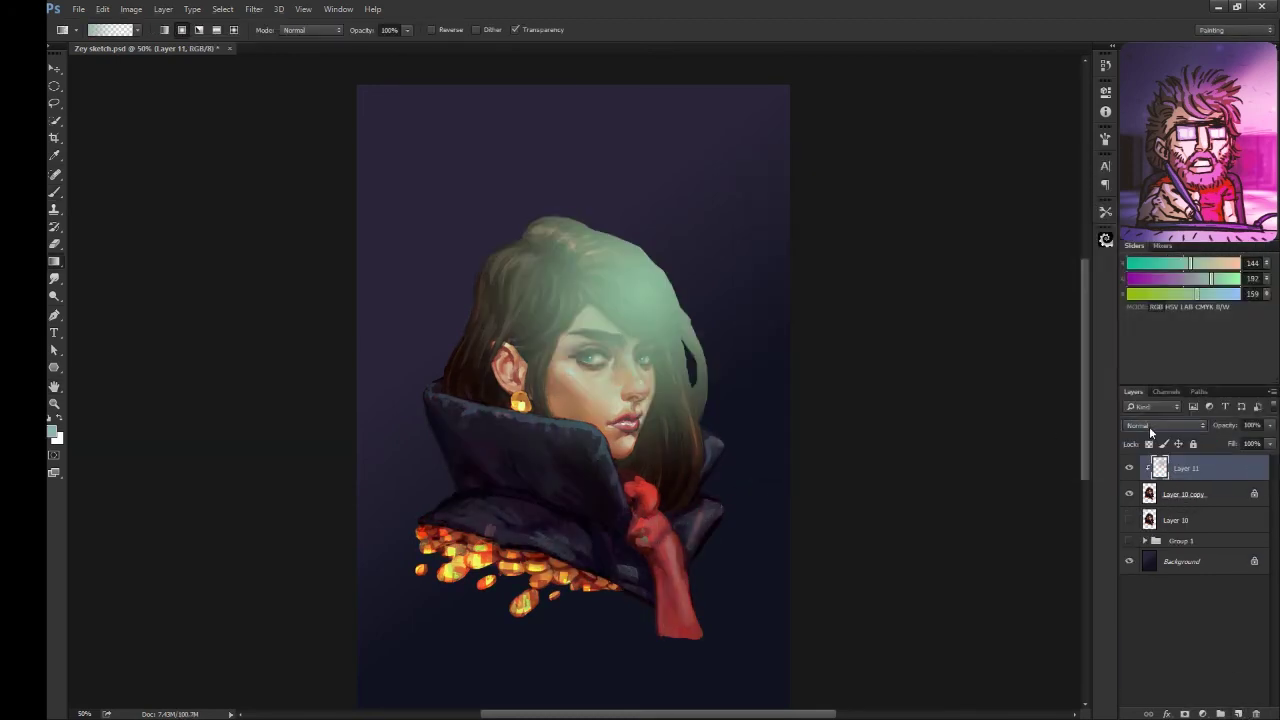
key("Down")
key("Down")
key("Down")
key("Down")
key("Down")
key("Down")
double_click(1144, 462)
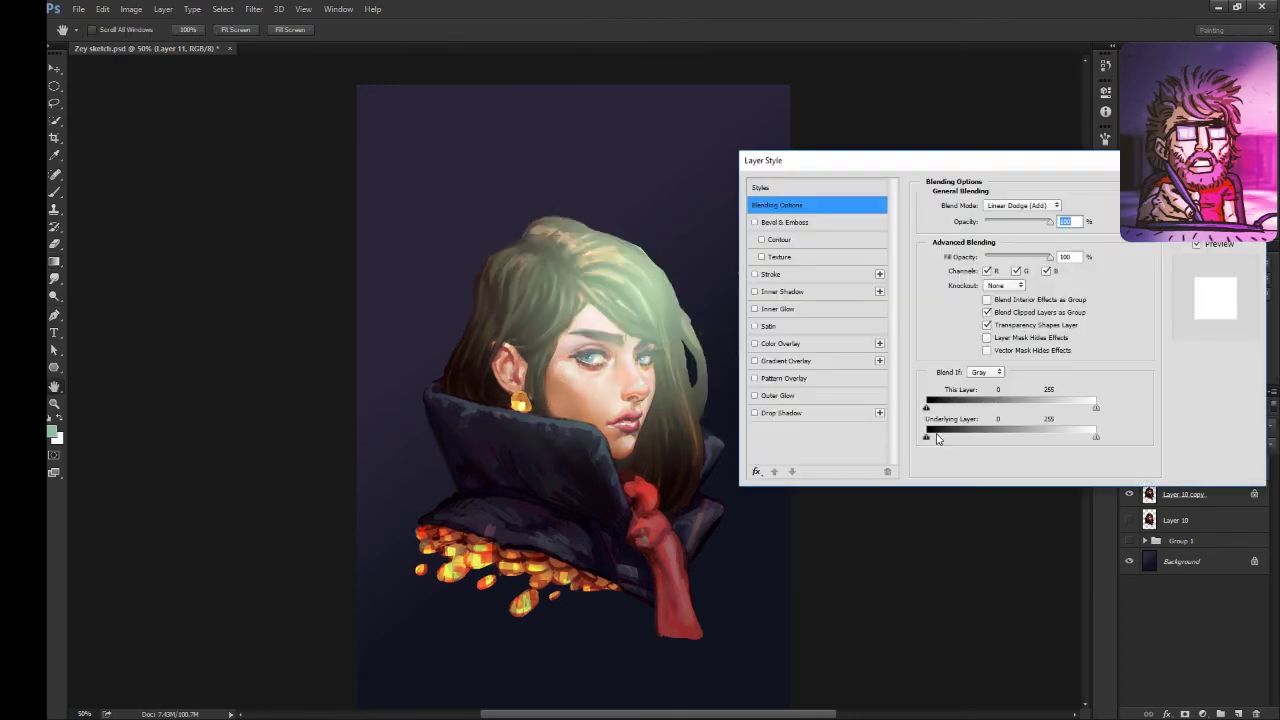
left_click_drag(957, 440, 968, 440)
key("Return")
key("Up")
key("Up")
key("Up")
left_click_drag(1269, 425, 1231, 444)
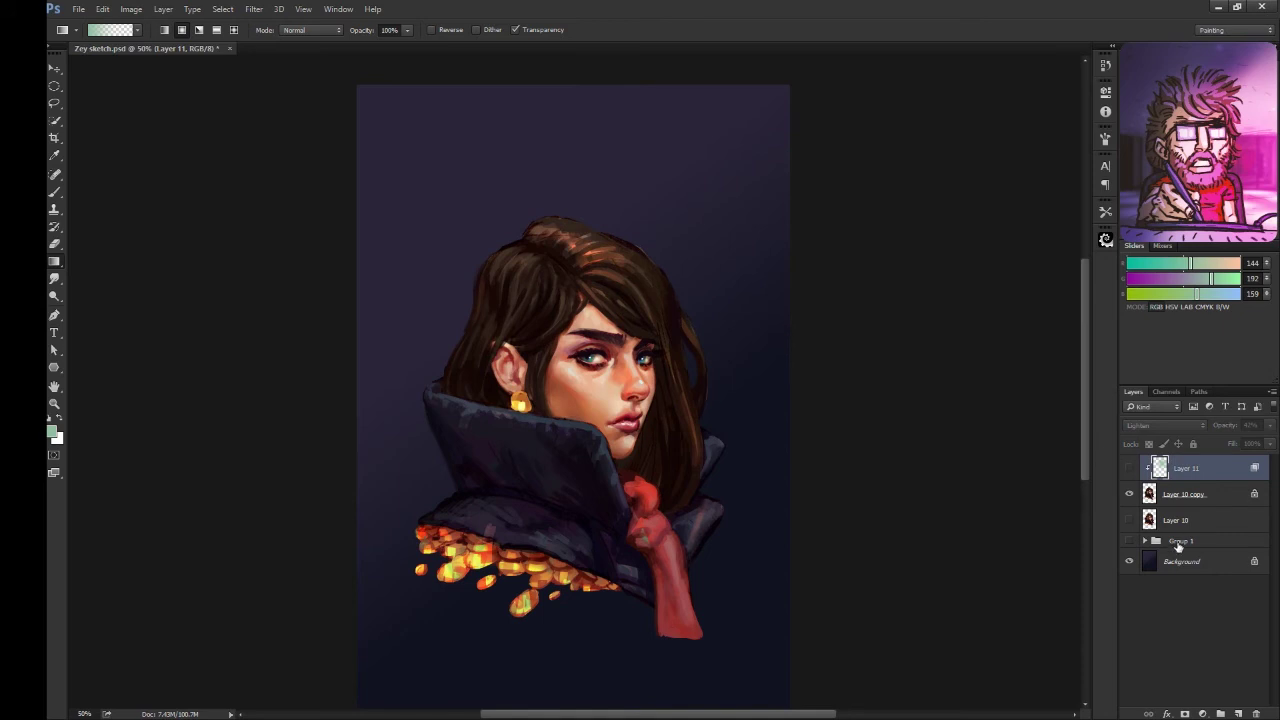
Step: Delete Layer 11 and add a Curves adjustment raising the midtones
key("Delete")
left_click(1202, 713)
left_click(1185, 497)
left_click_drag(1025, 199, 1030, 189)
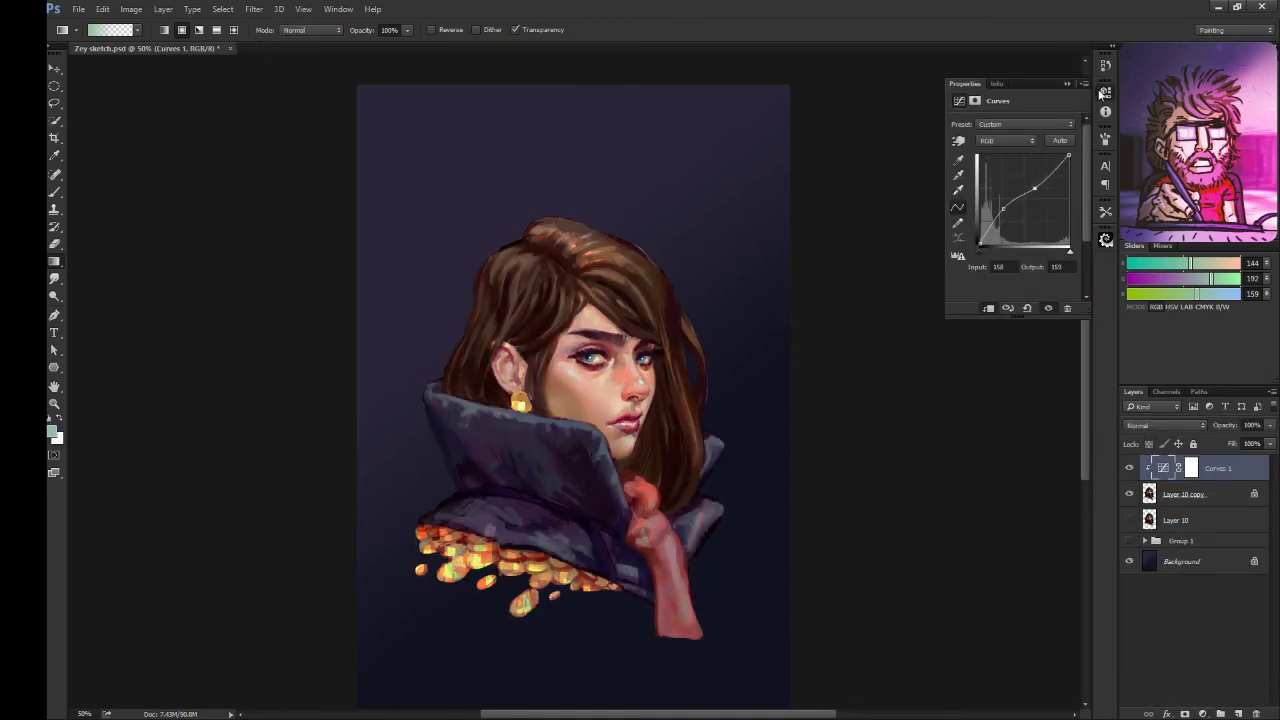
Step: Add a Color Lookup set to Fuji REALA 500D, mirror the canvas horizontally, and hide Background
left_click(1202, 713)
left_click(1214, 566)
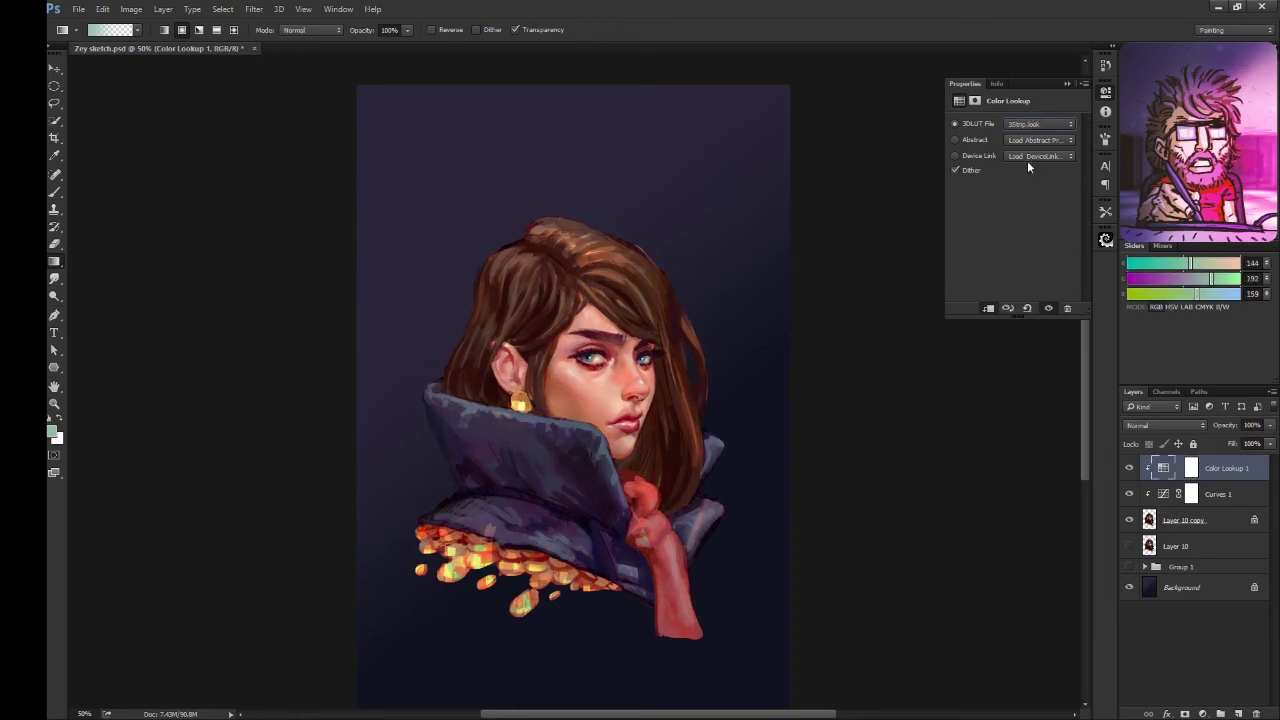
key("Down")
key("Down")
key("Down")
key("Down")
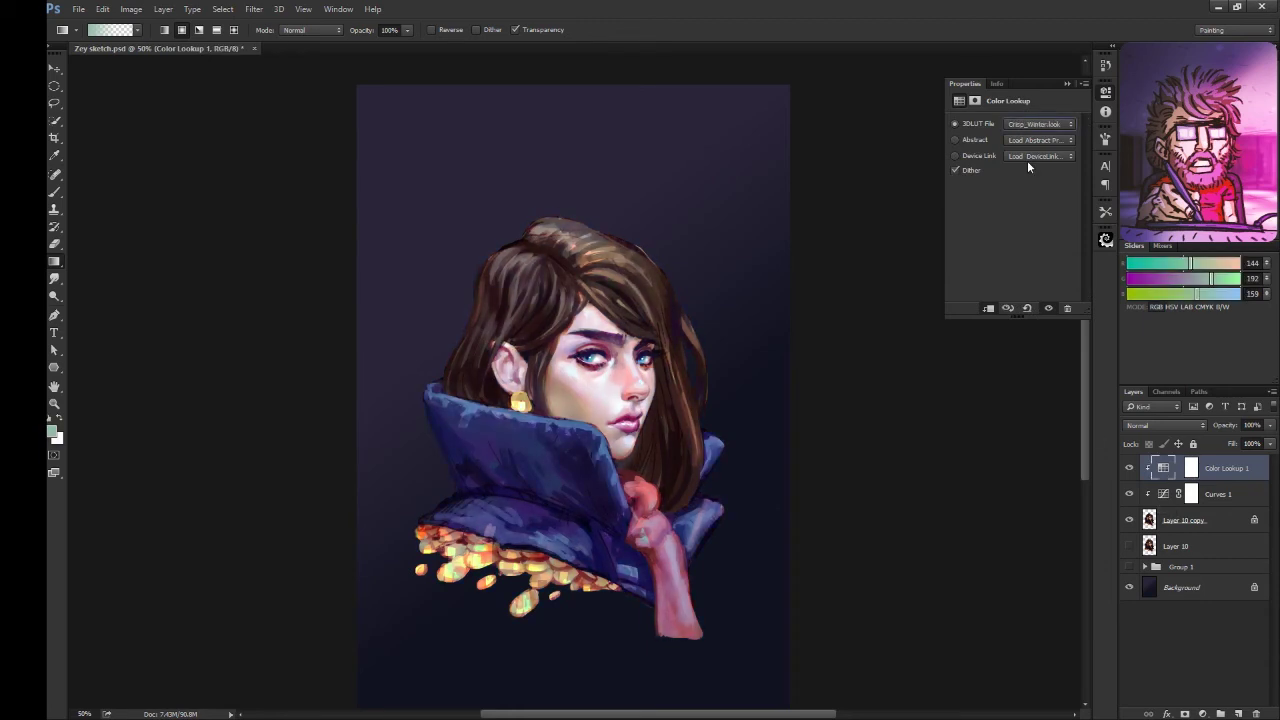
key("Down")
key("Down")
key("Down")
key("Down")
key("Down")
key("Down")
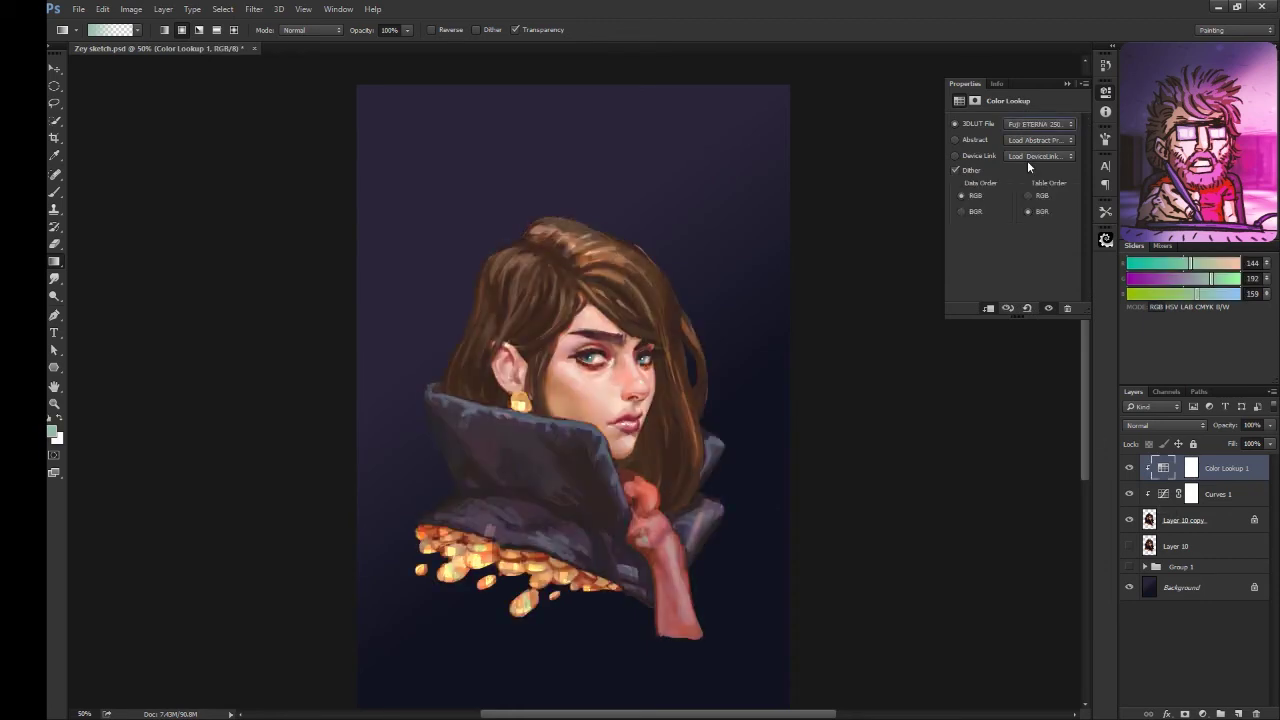
key("Down")
key("Down")
key("Down")
key("Down")
key("Down")
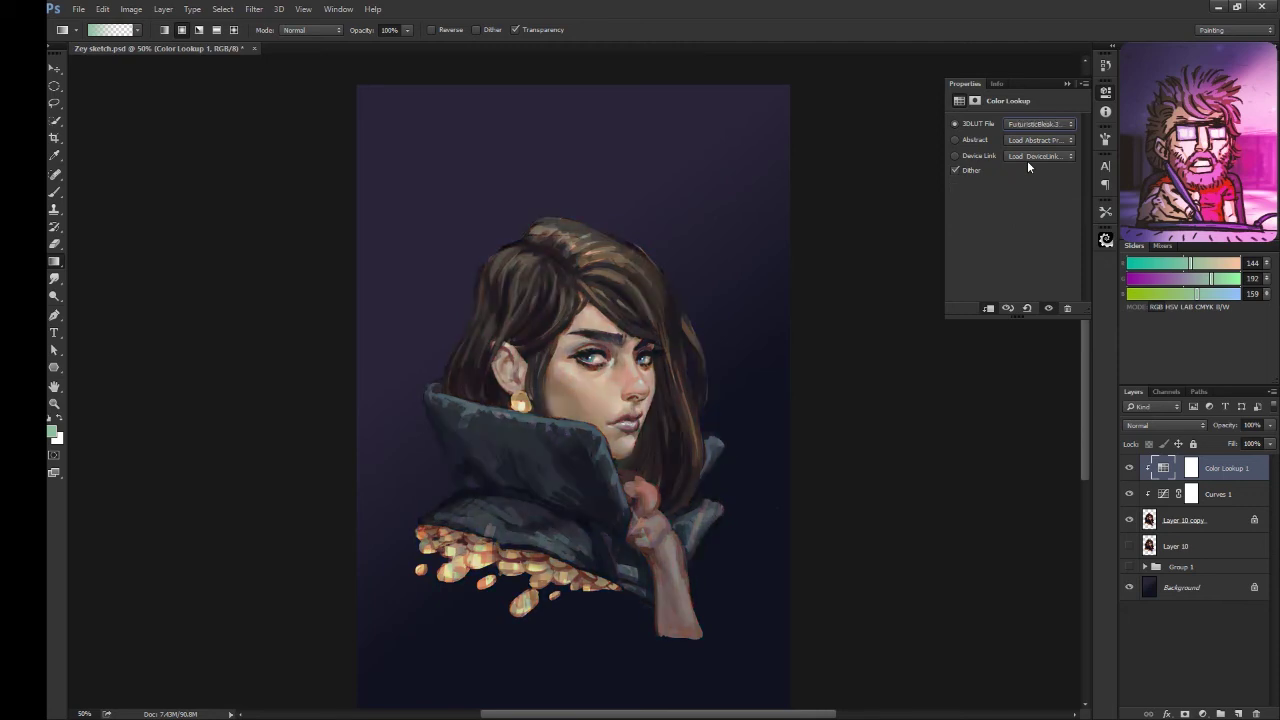
key("Down")
key("Down")
key("Up")
key("Up")
key("Up")
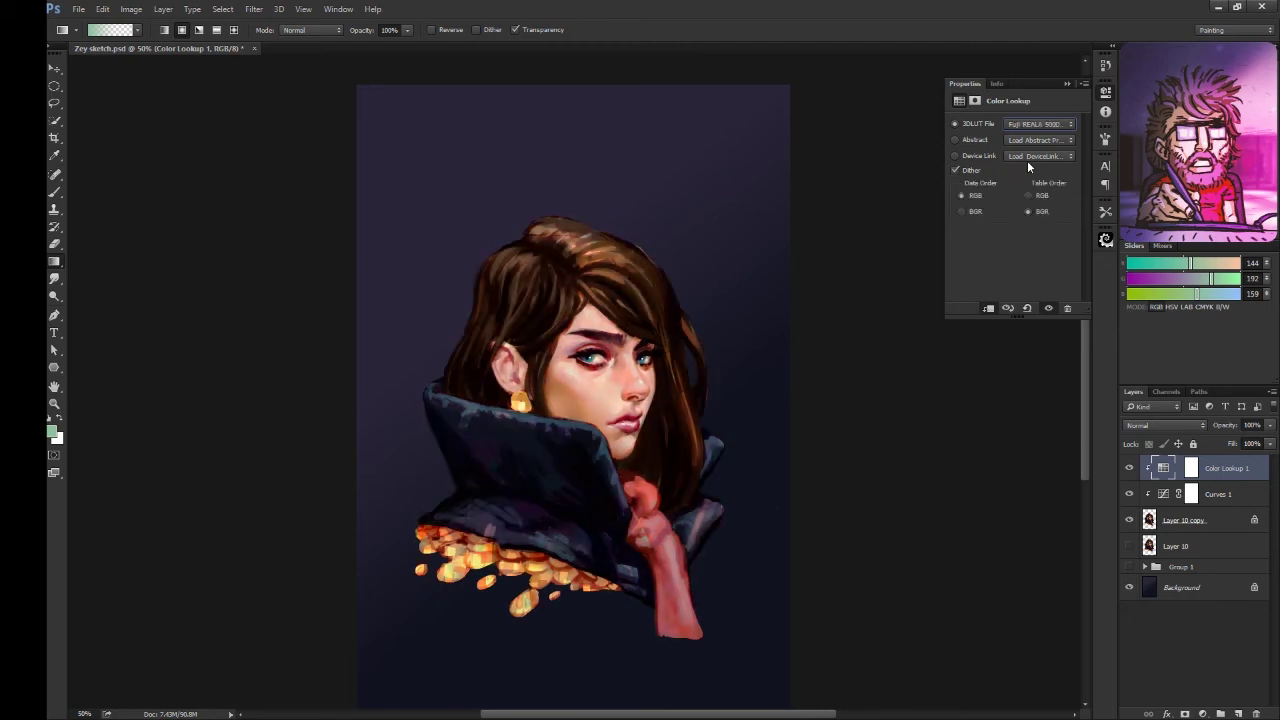
key("Down")
key("Down")
key("Up")
key("Up")
key("ctrl+alt+h")
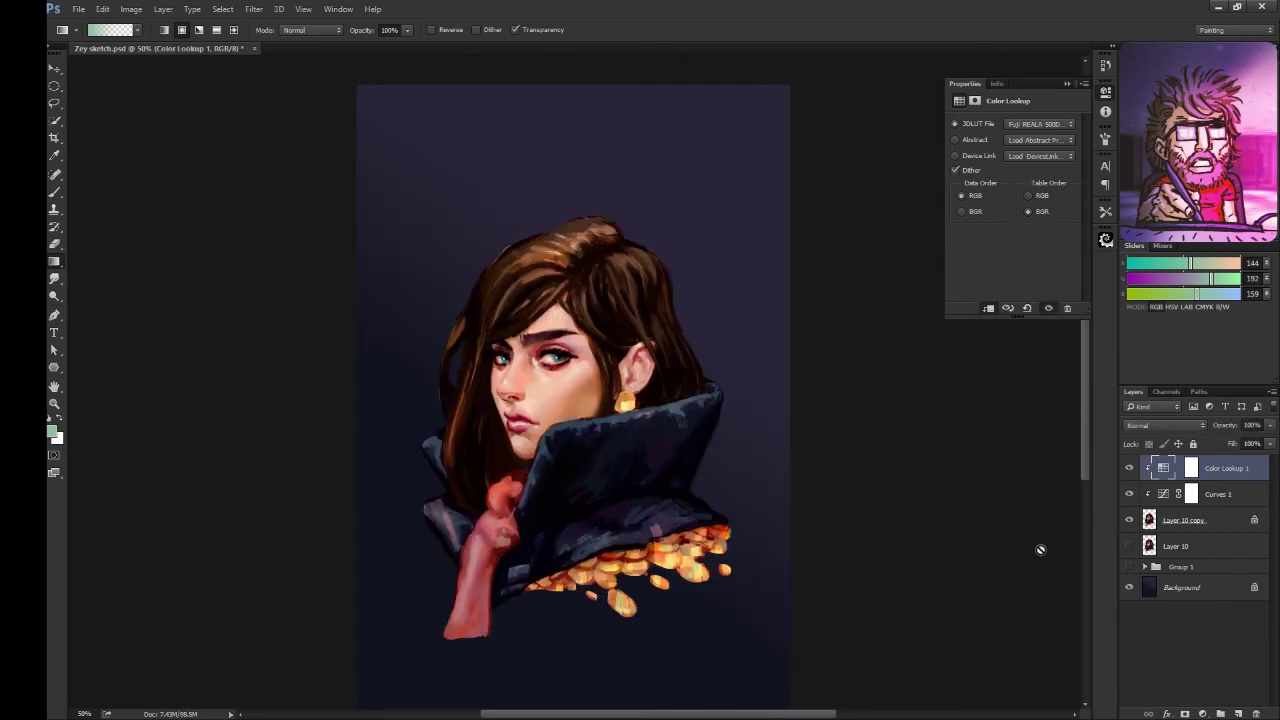
left_click(1131, 588)
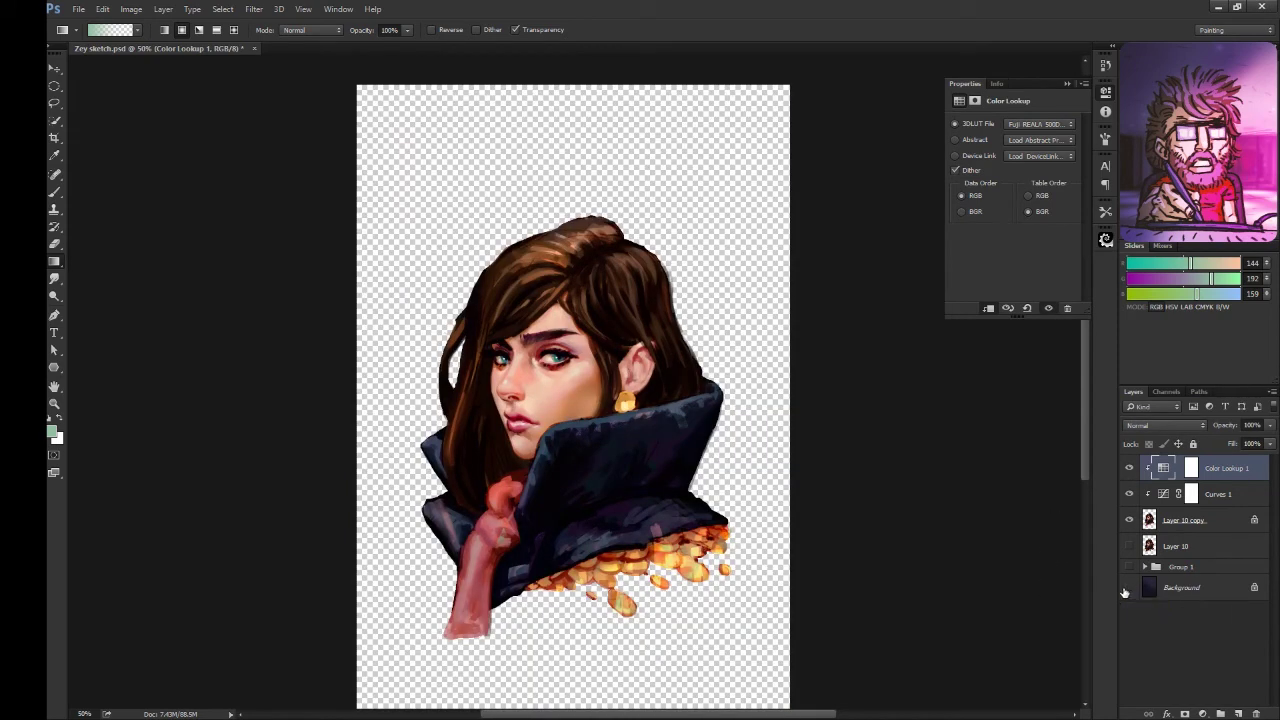
Step: Give Layer 10 copy a grey #7f7a7a Stroke effect outlining the figure
left_click(1150, 520)
left_click(1166, 713)
left_click(1180, 588)
left_click(957, 310)
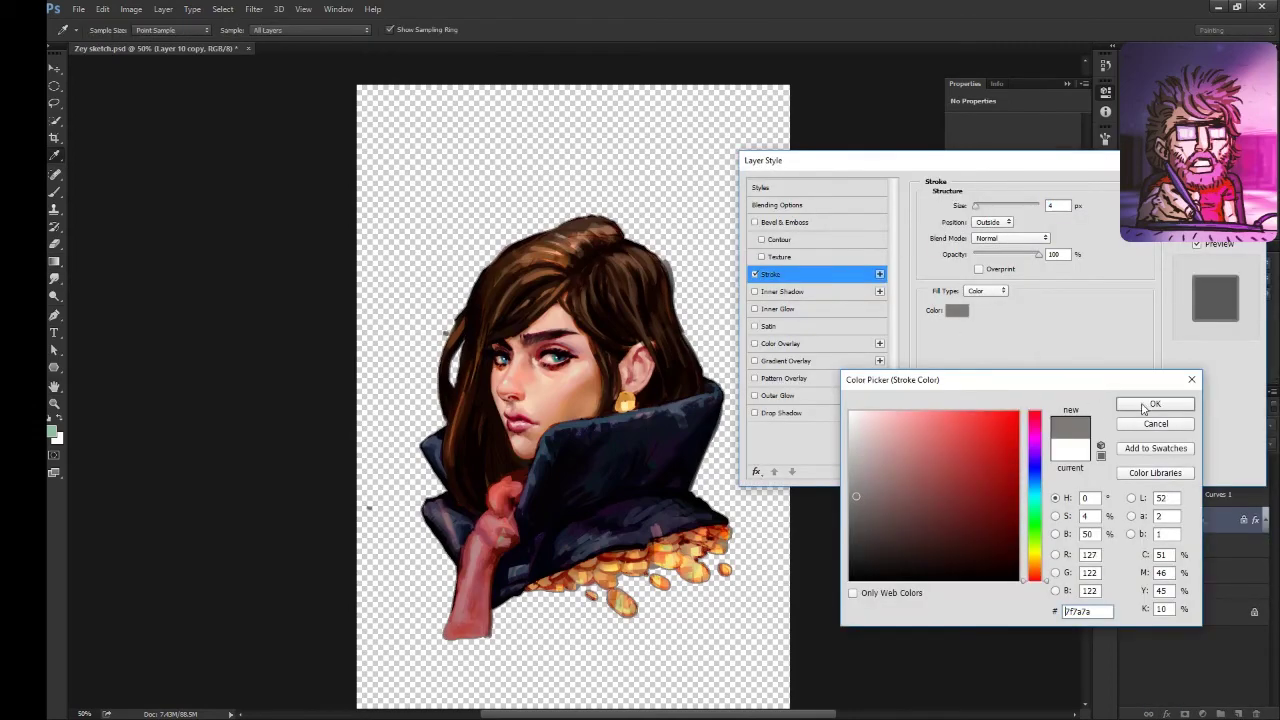
left_click(1145, 408)
key("Return")
Step: Erase a couple of strokes at 100% view, then flip the canvas back to normal
key("l")
key("ctrl+0")
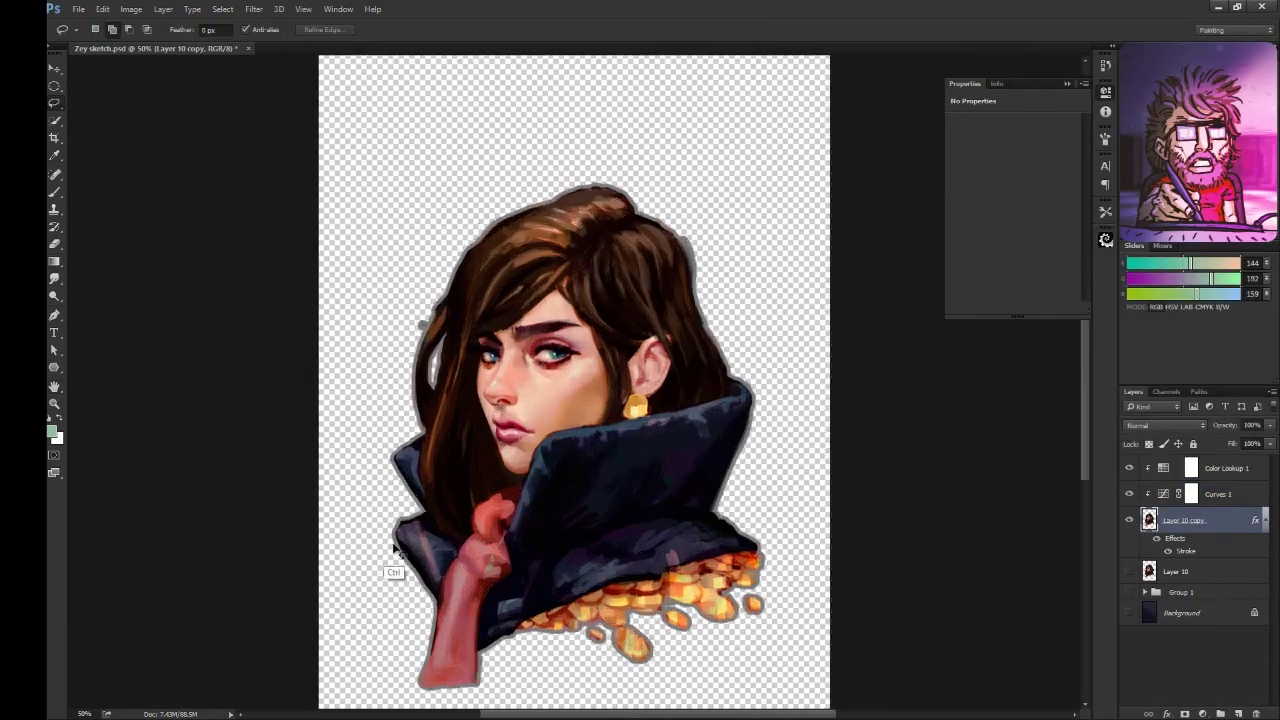
key("ctrl+1")
key("e")
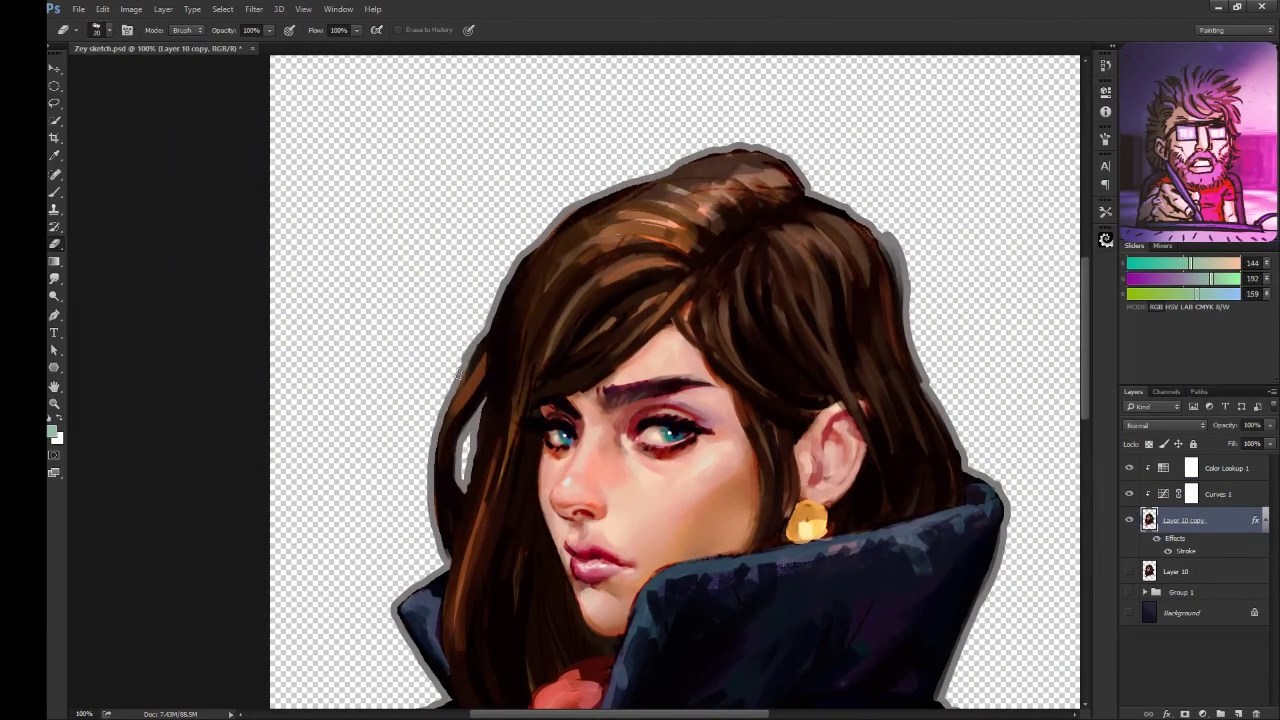
left_click_drag(805, 172, 750, 168)
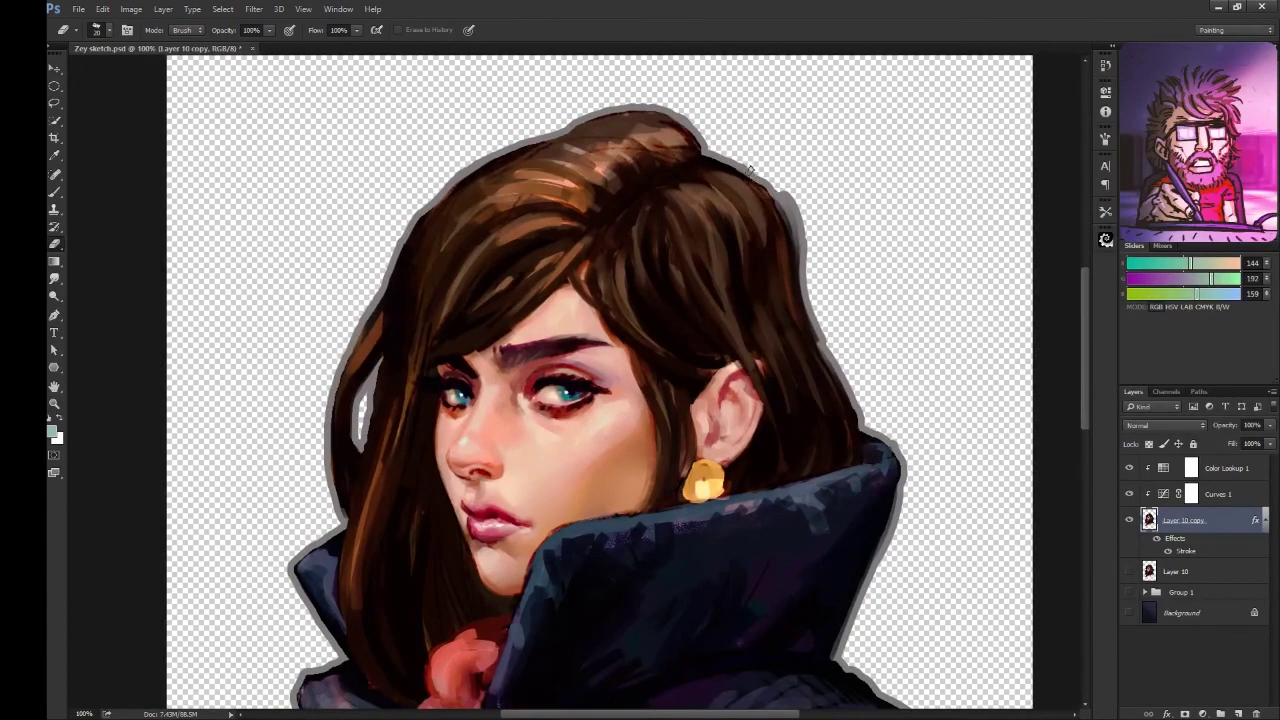
left_click_drag(815, 322, 441, 287)
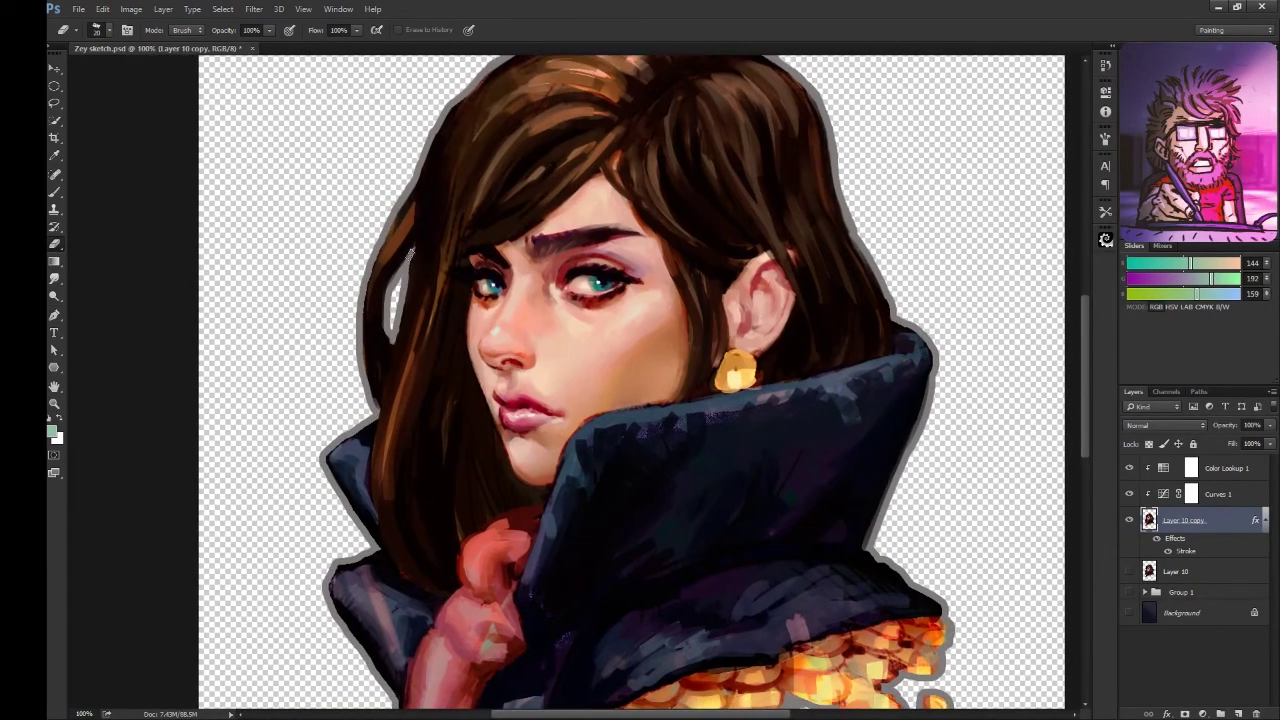
scroll(640, 380, "down", 2)
key("ctrl+minus")
key("ctrl+minus")
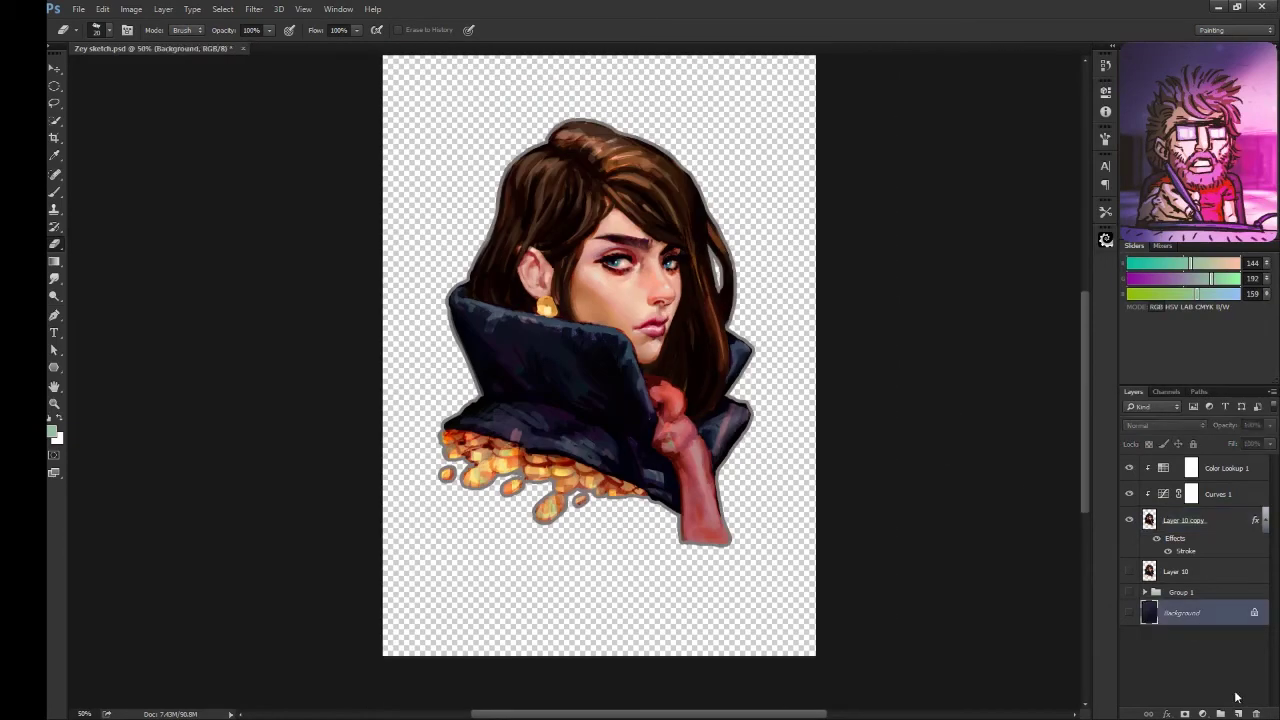
Step: Add a light-blue filled layer above Background and a new layer from the figure's selection
left_click(1238, 714)
key("alt+BackSpace")
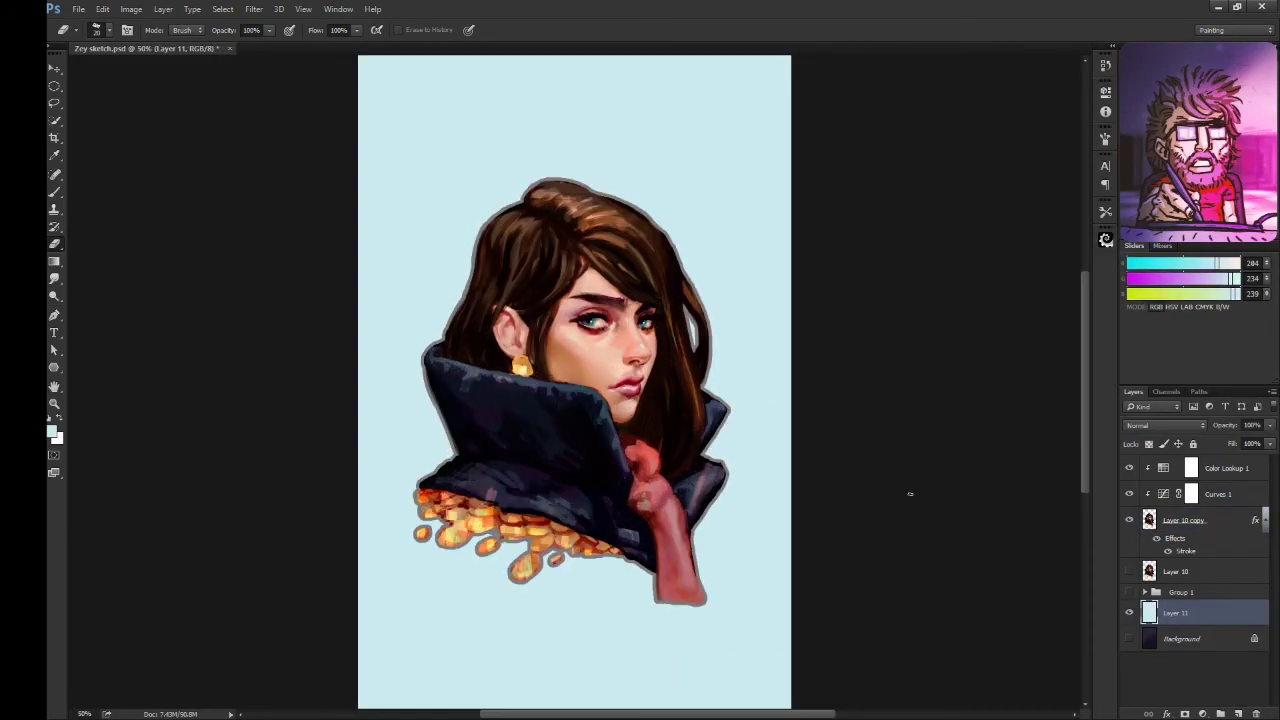
left_click(1149, 519, "ctrl")
left_click(1238, 714, "ctrl")
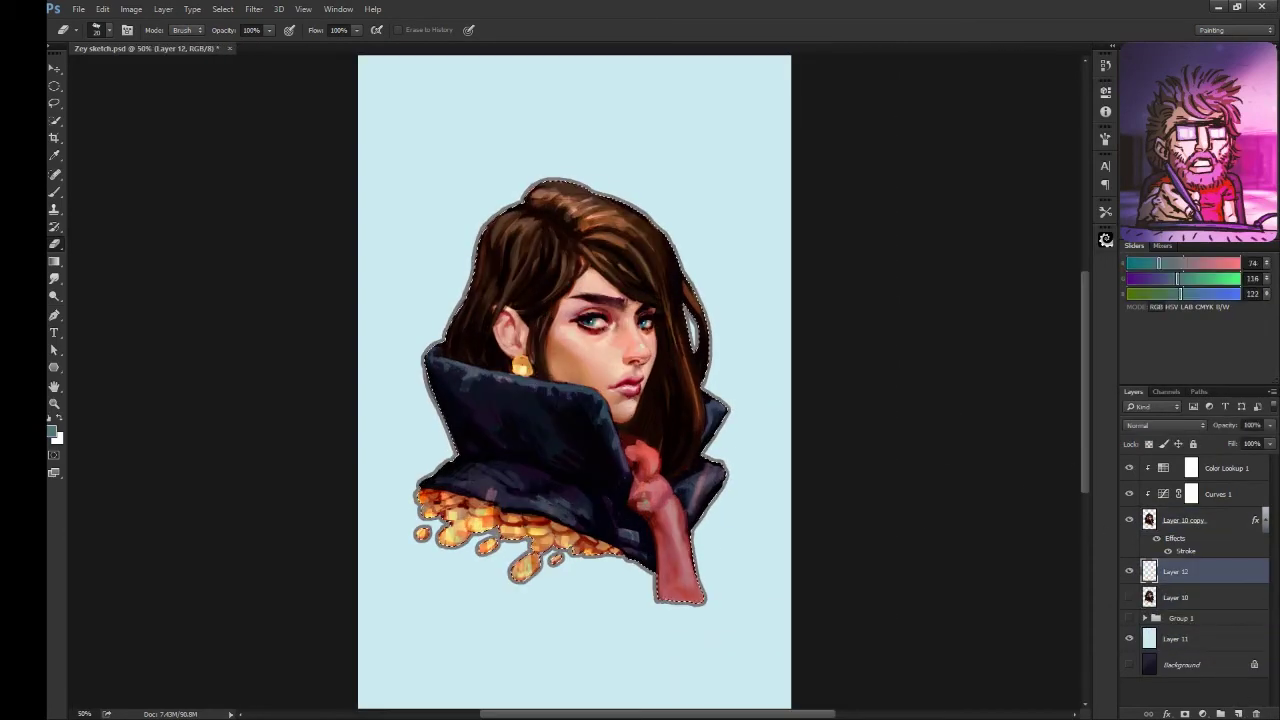
Step: Give the new layer a 17 px grey-brown outside Stroke around the figure
left_click(1167, 714)
left_click(1190, 584)
left_click(957, 310)
left_click(1143, 409)
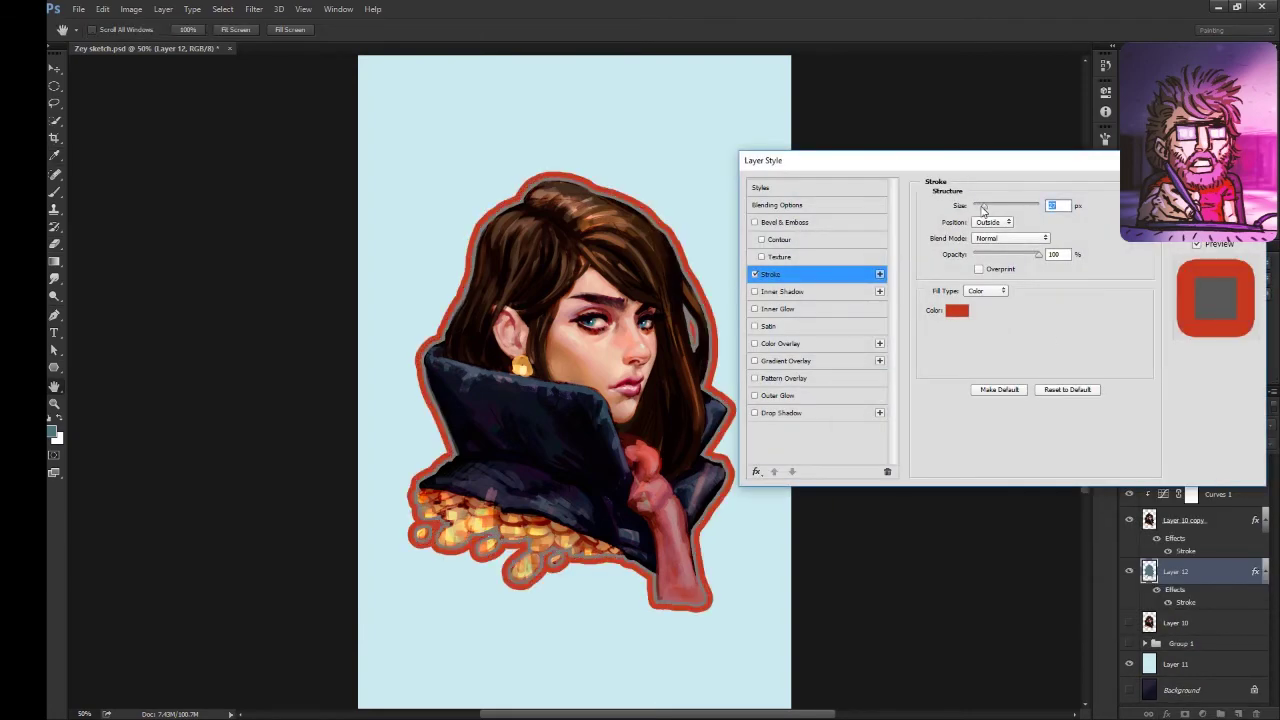
left_click_drag(1000, 206, 985, 208)
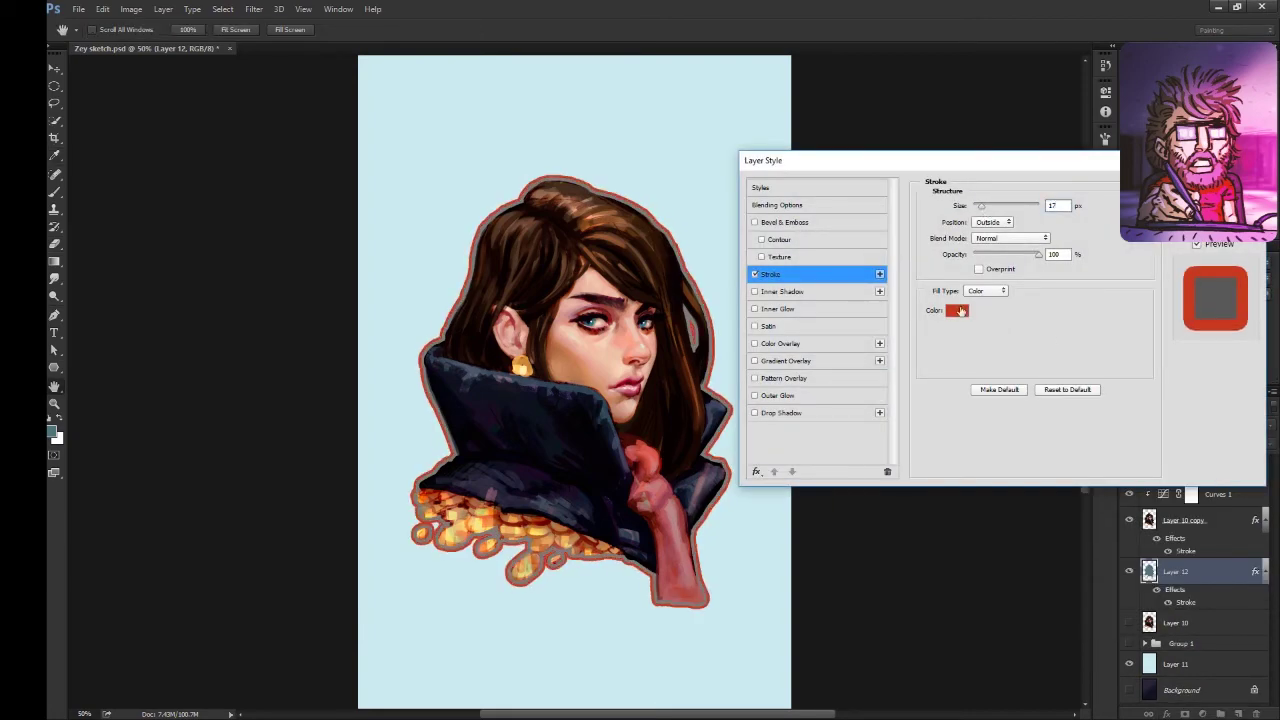
left_click(957, 310)
left_click_drag(1034, 553, 1034, 583)
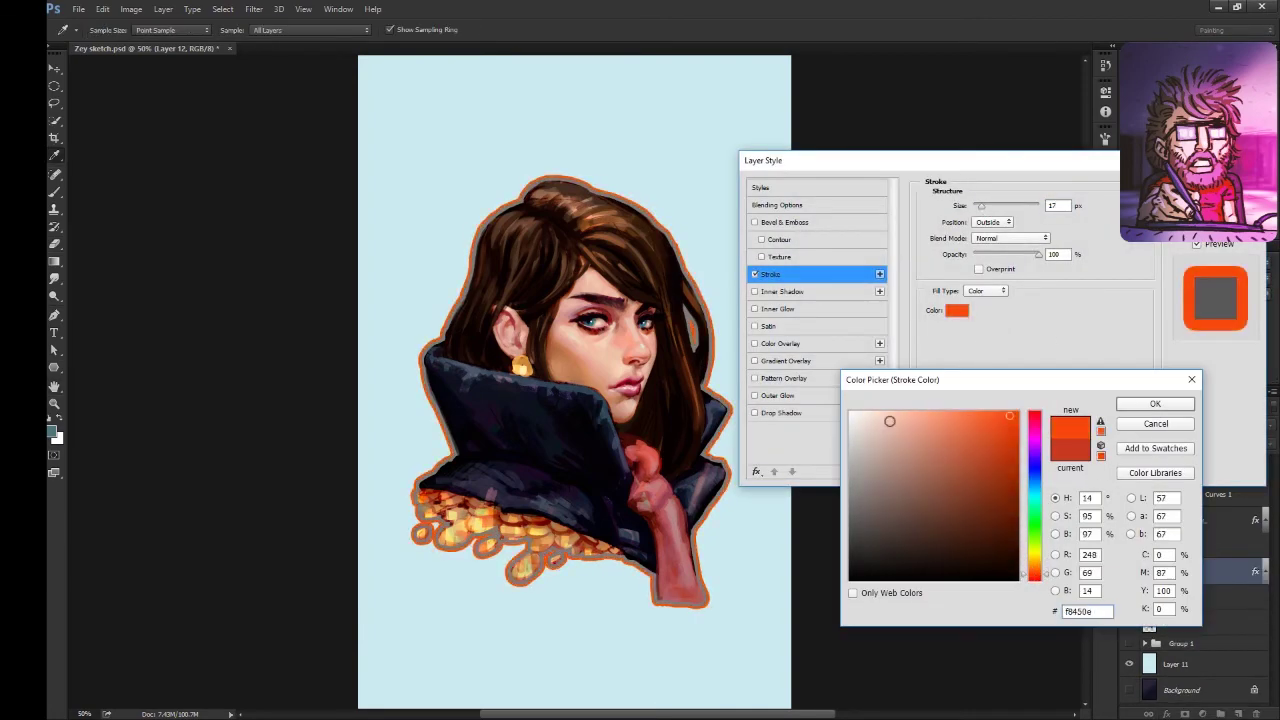
mouse_move(889, 421)
left_mouse_down()
mouse_move(851, 420)
mouse_move(968, 563)
mouse_move(991, 500)
left_mouse_up()
left_click(1150, 405)
key("Return")
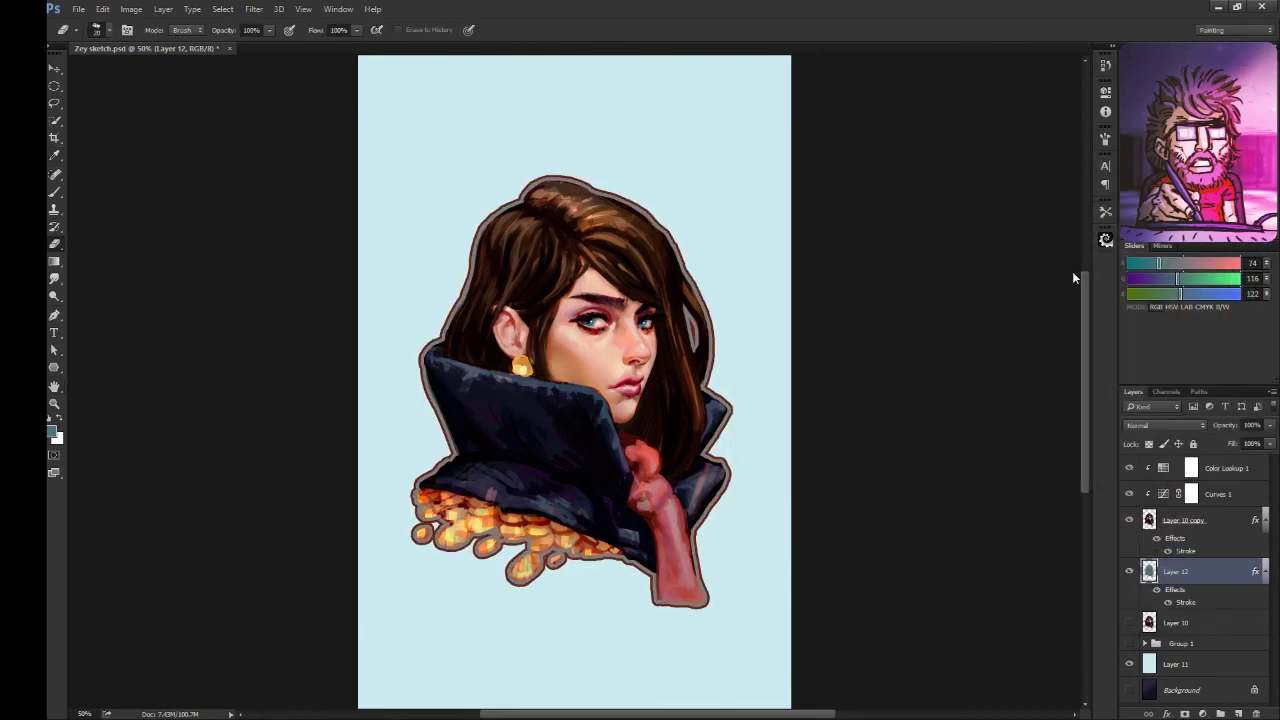
key("ctrl+minus")
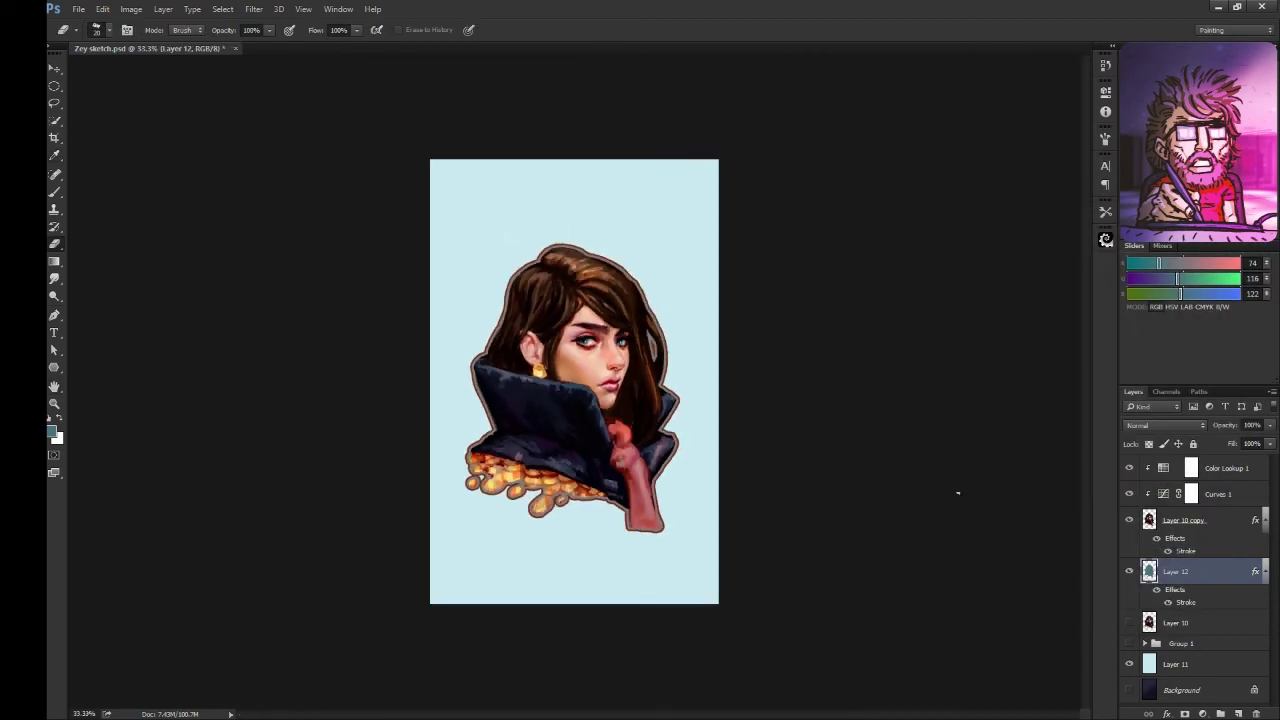
Step: Fill the light blue backdrop layer with a vertical light-cyan-to-blue-grey gradient
left_click(1129, 690)
left_click(1129, 664)
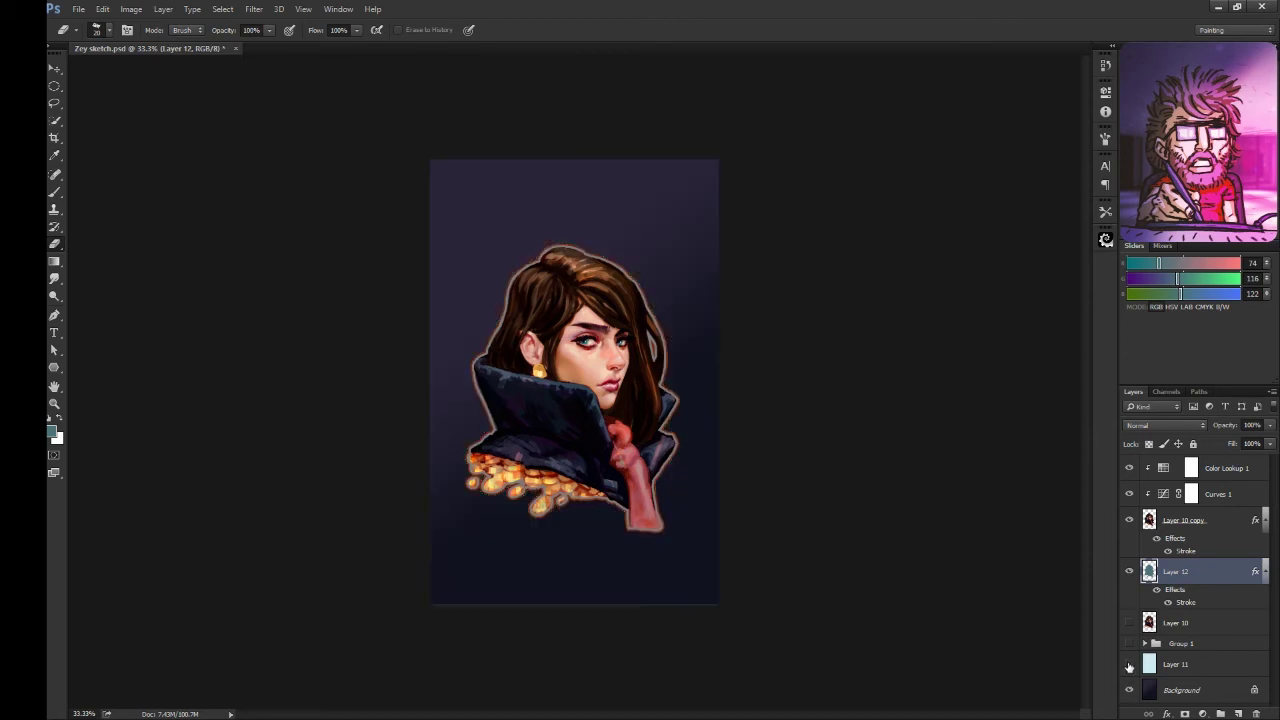
left_click(1129, 664)
left_click(1129, 690)
left_click(1175, 664)
key("g")
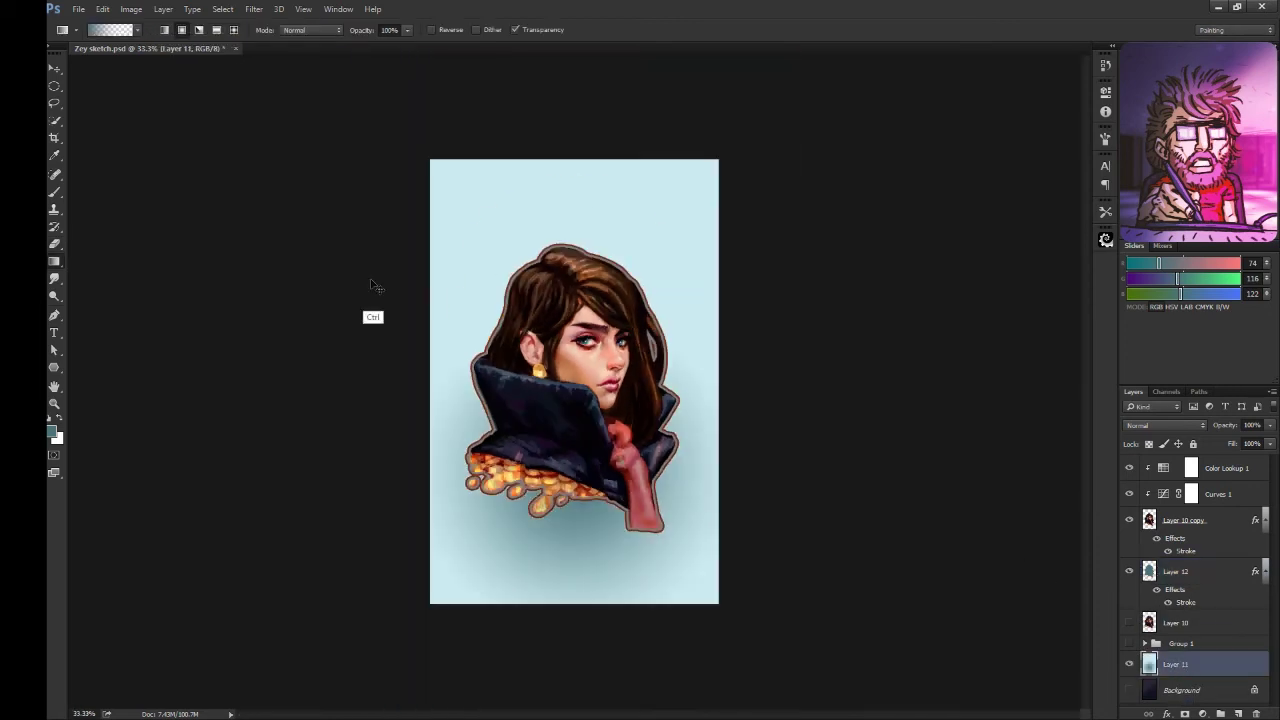
left_click_drag(609, 661, 609, 480)
left_click(629, 210, "alt")
left_click_drag(629, 170, 666, 520)
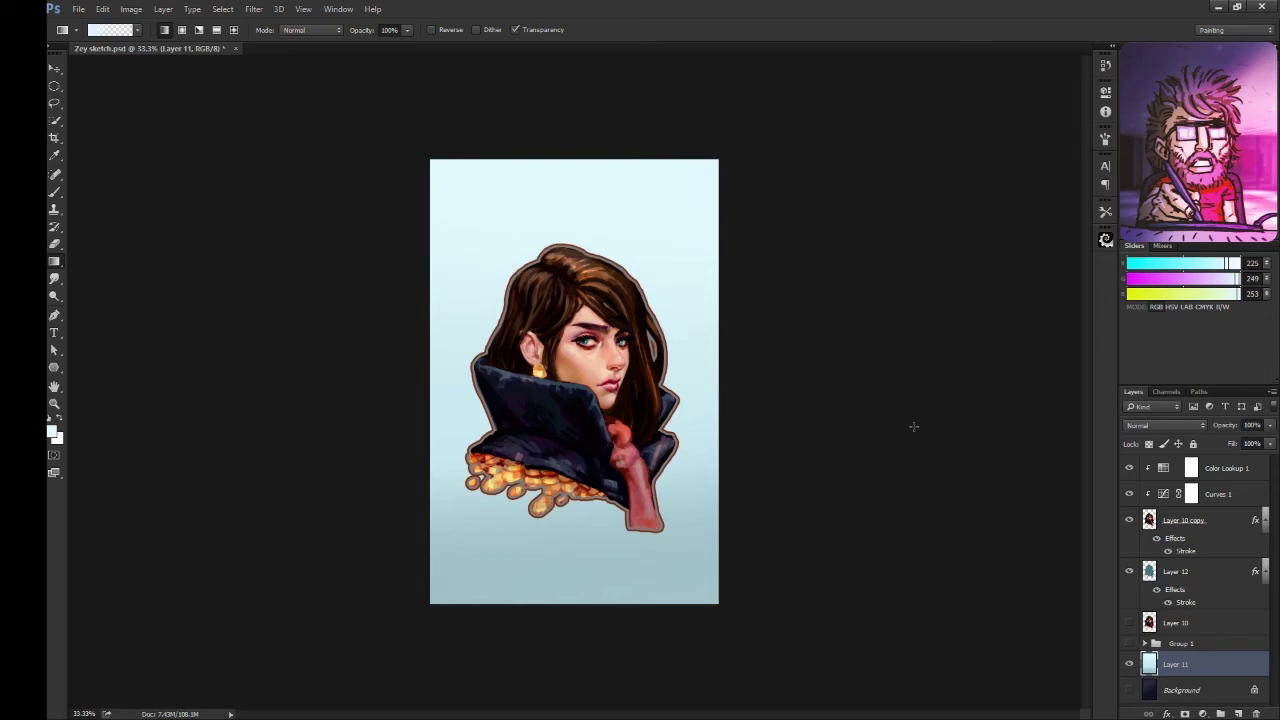
Step: Hide the gradient backdrop and show the dark Background again
left_click(1129, 664)
left_click(1129, 690)
key("ctrl+plus")
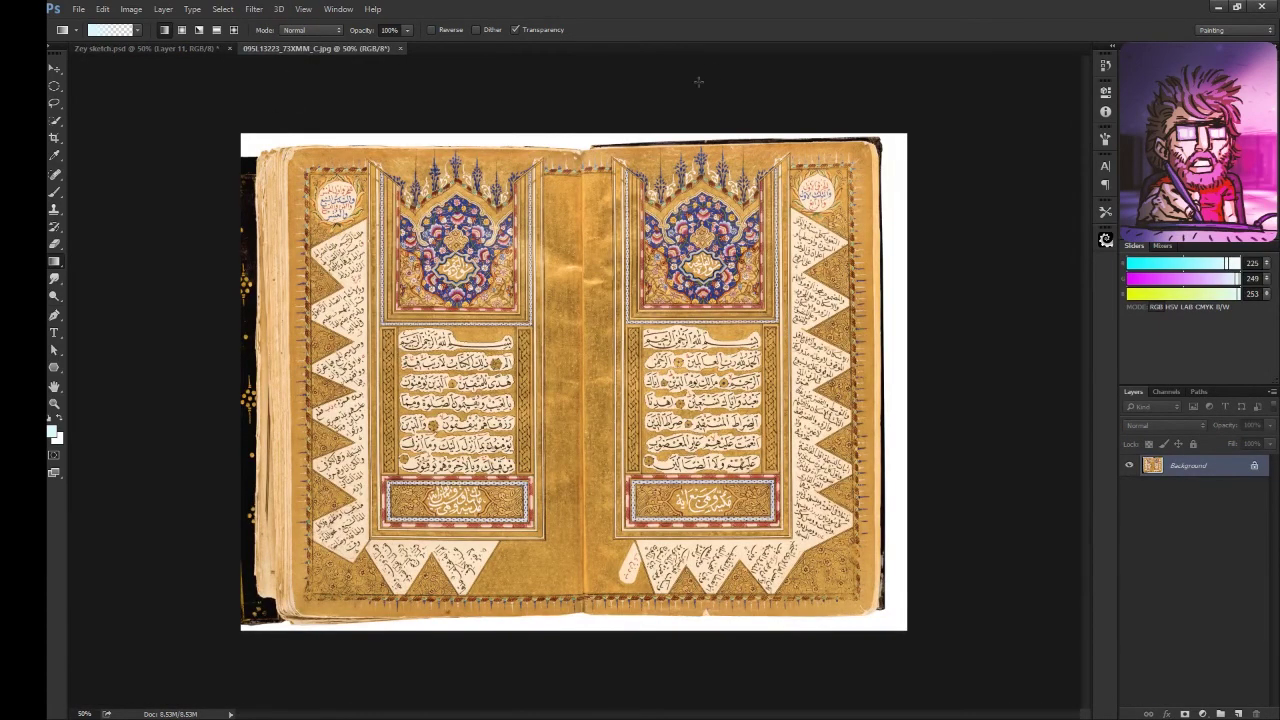
Step: Copy the manuscript's ornamental arch panel and paste it into the portrait document
key("ctrl+plus")
key("ctrl+plus")
key("l")
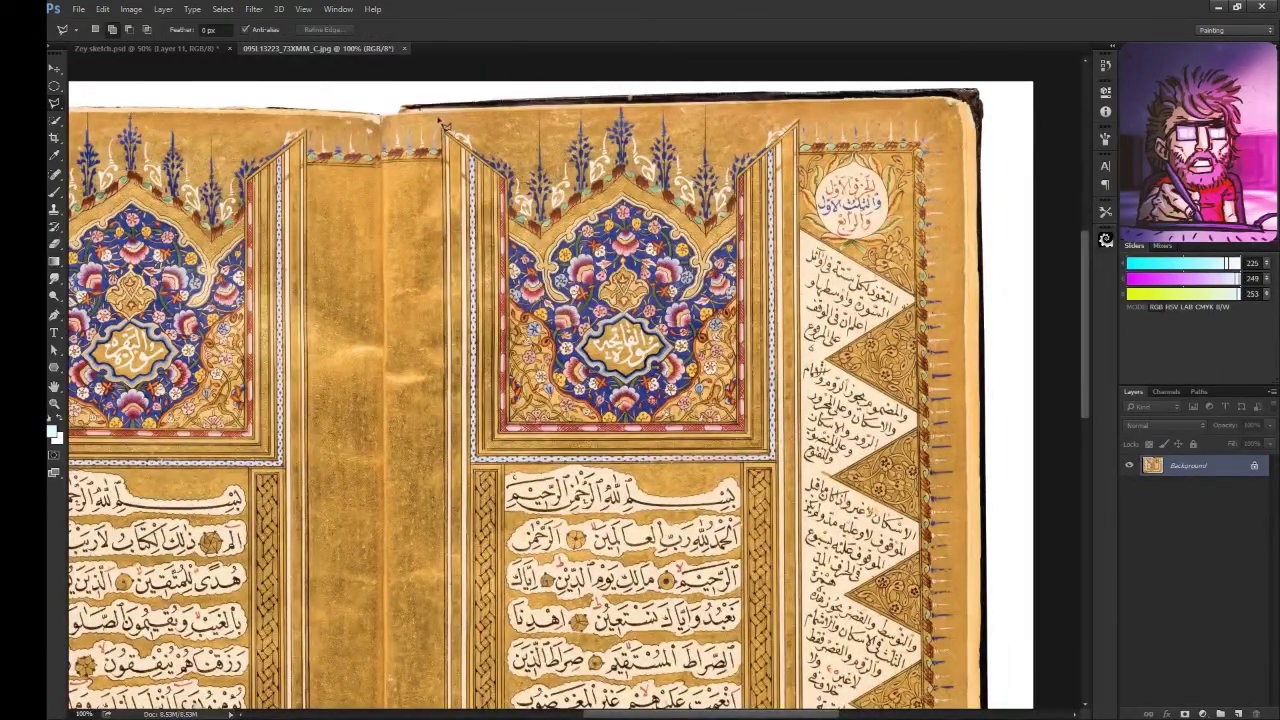
key("m")
left_click_drag(443, 82, 785, 459)
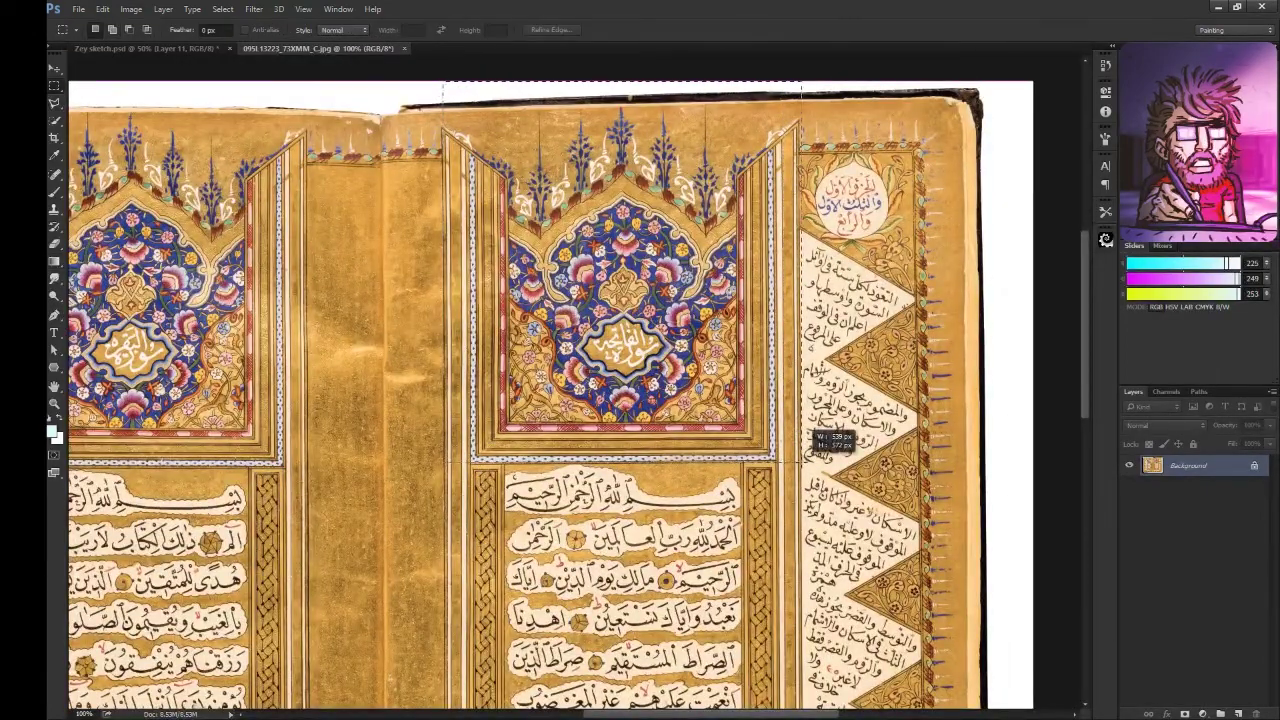
key("ctrl+c")
key("ctrl+Tab")
key("ctrl+v")
Step: Enlarge the pasted ornament panel behind the figure and stretch it slightly taller
key("ctrl+t")
left_click_drag(673, 337, 673, 207)
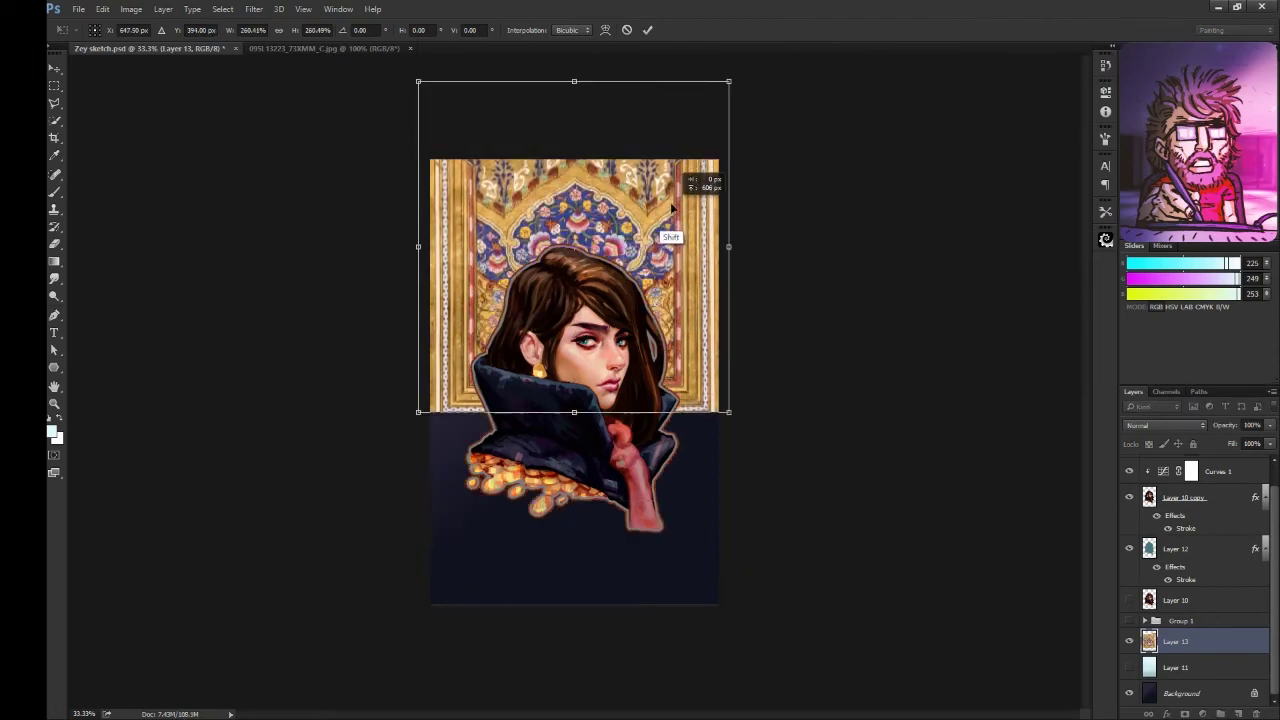
key("Return")
key("ctrl+plus")
key("ctrl+t")
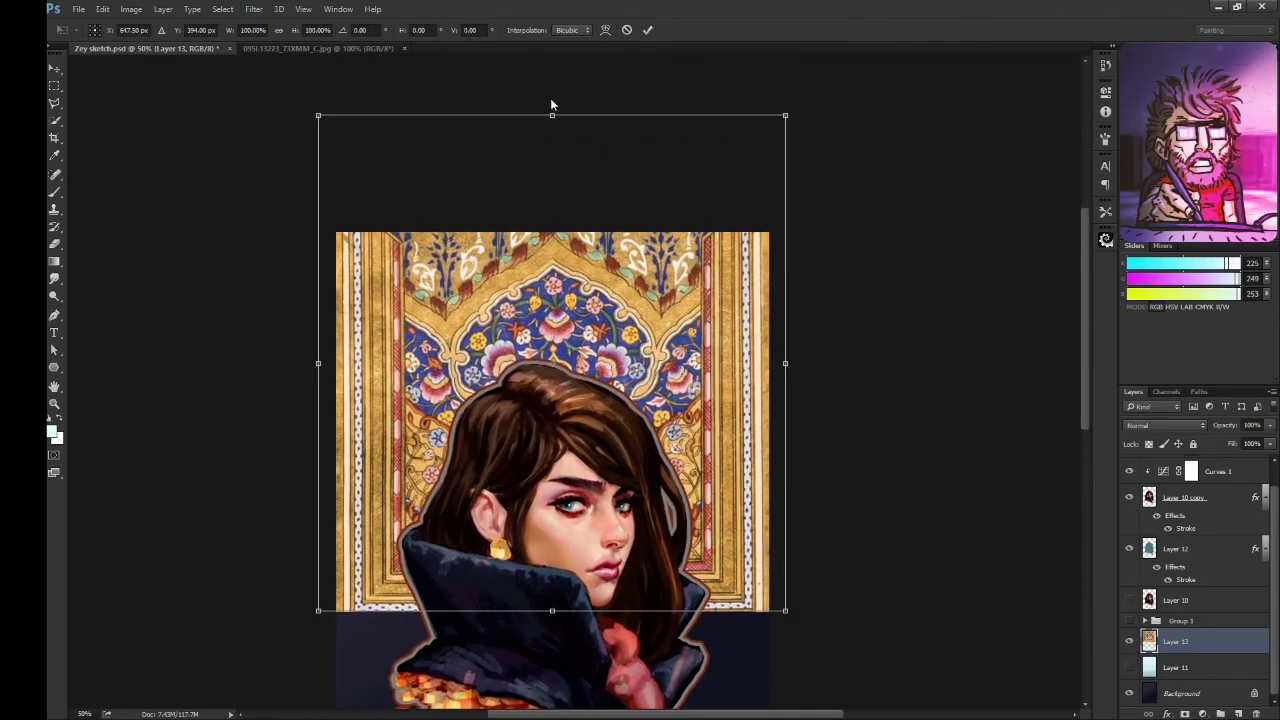
left_click_drag(552, 115, 552, 111)
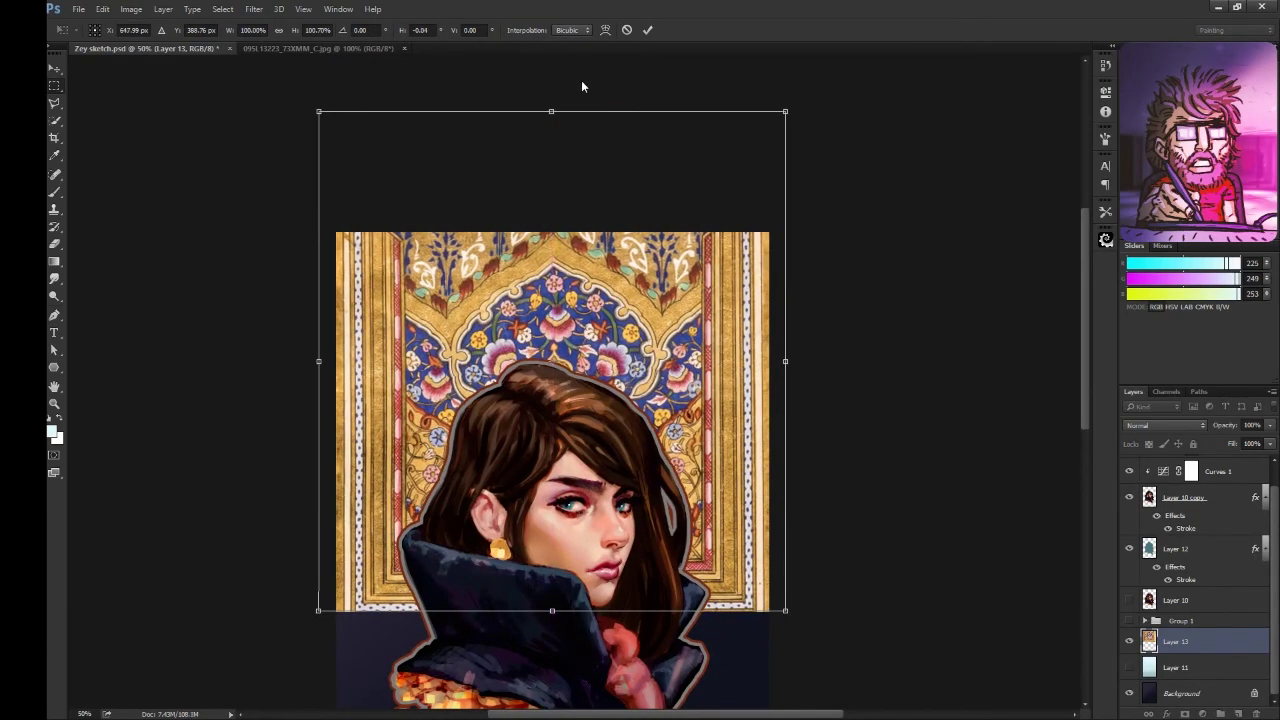
key("Return")
key("ctrl+minus")
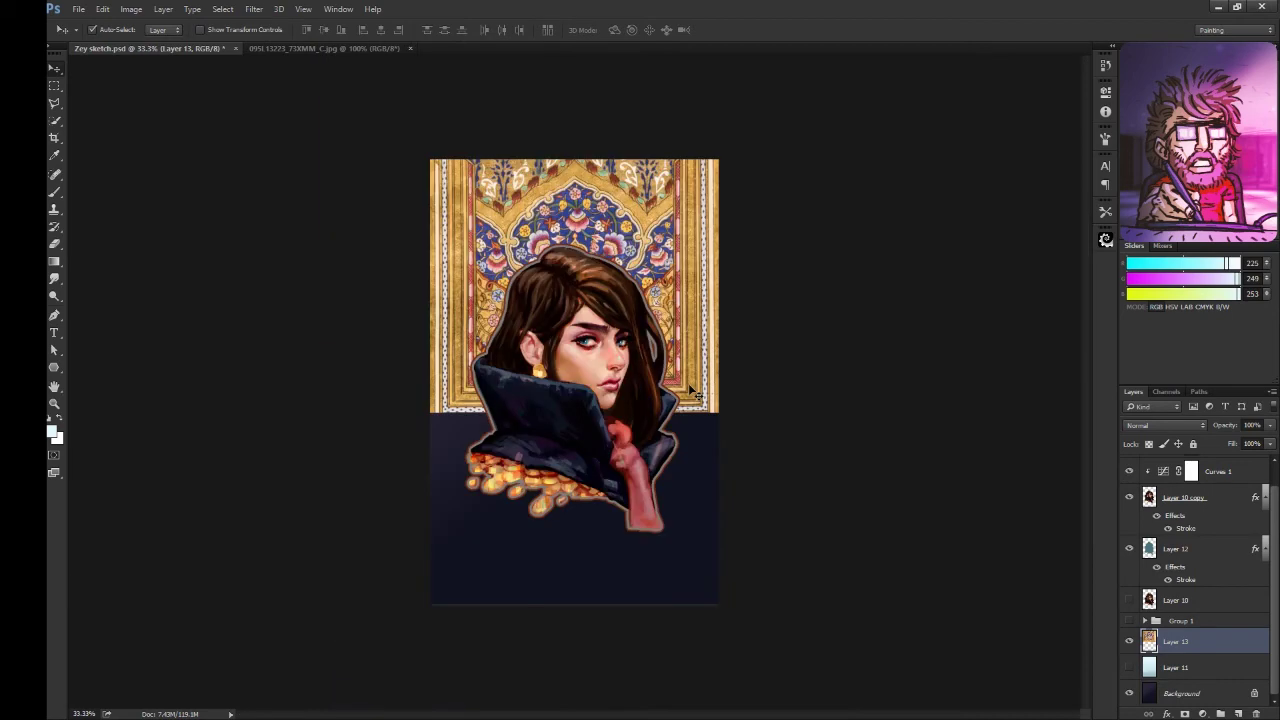
Step: Test a Levels darkening on the backdrop, cancel it, and open DP164647.jpg
key("ctrl+l")
left_click_drag(889, 274, 921, 276)
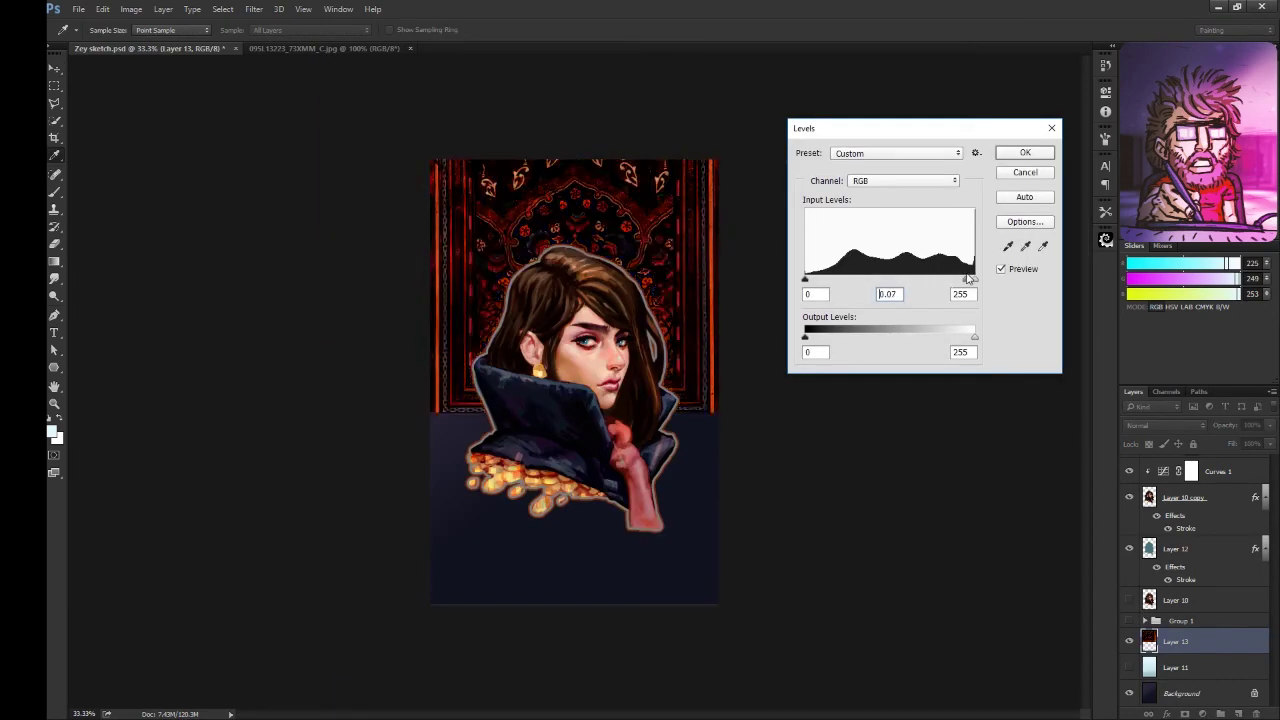
key("Escape")
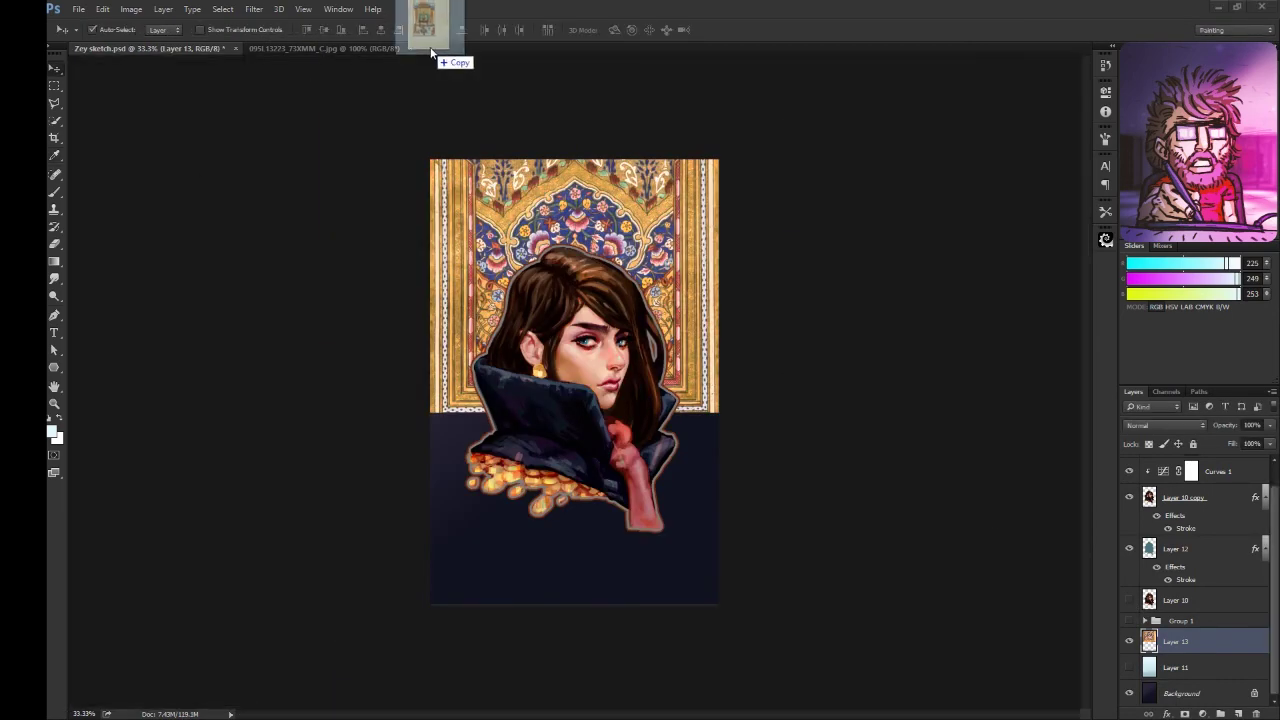
left_click_drag(440, 40, 741, 178)
key("m")
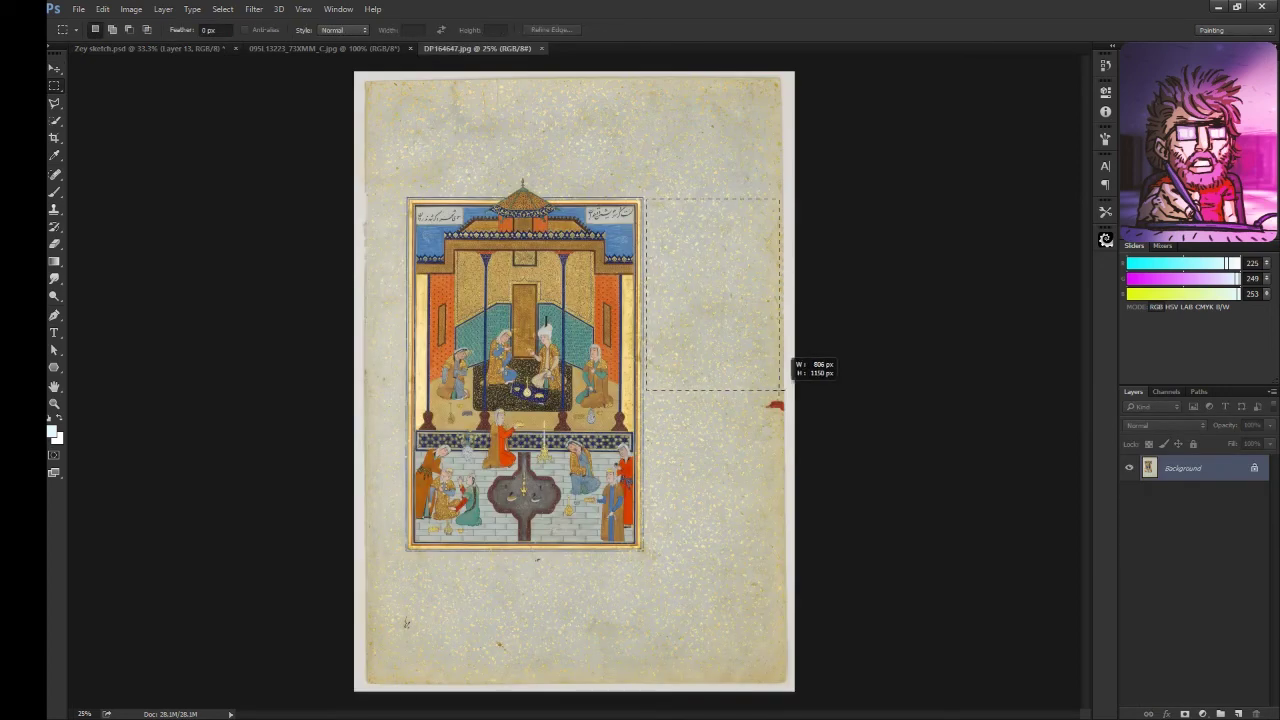
Step: Content-Aware fill the miniature painting out of the manuscript page
left_click_drag(645, 563, 648, 558)
key("shift+BackSpace")
key("Return")
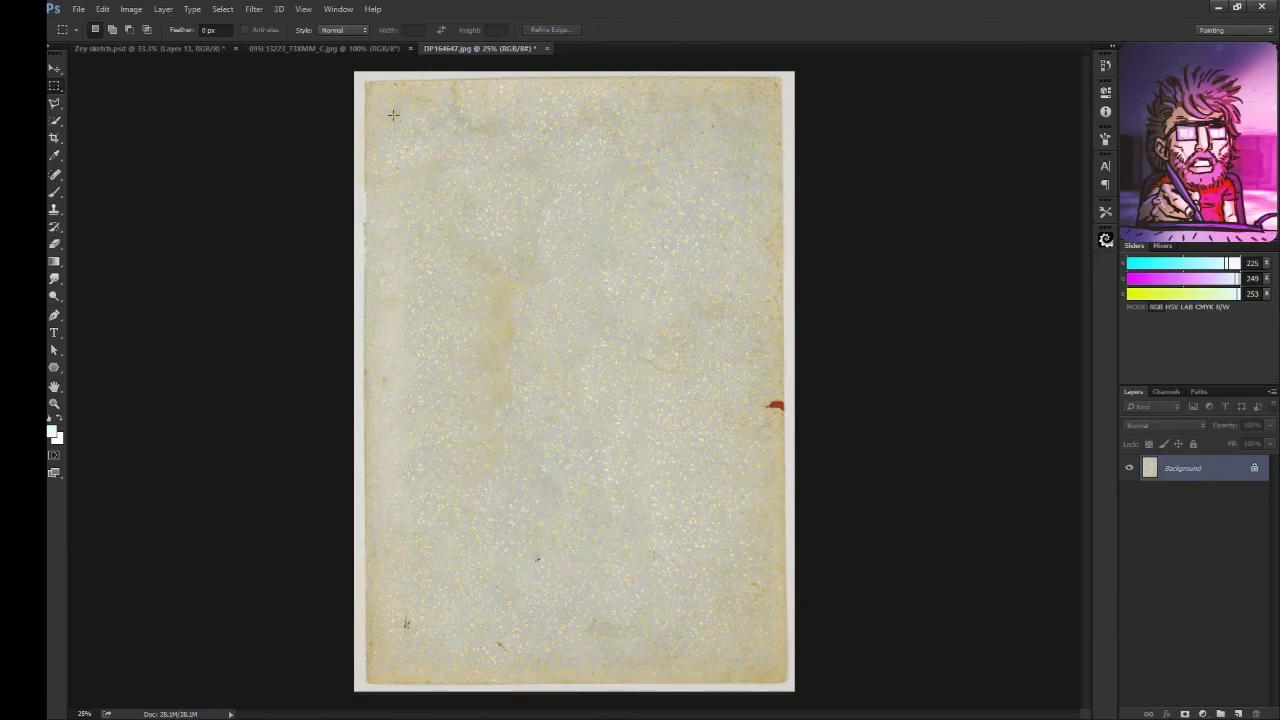
Step: Paste the whole plain paper page into the portrait as Layer 14, then reselect the ornamental backdrop
key("ctrl+a")
key("ctrl+c")
key("ctrl+Tab")
key("ctrl+v")
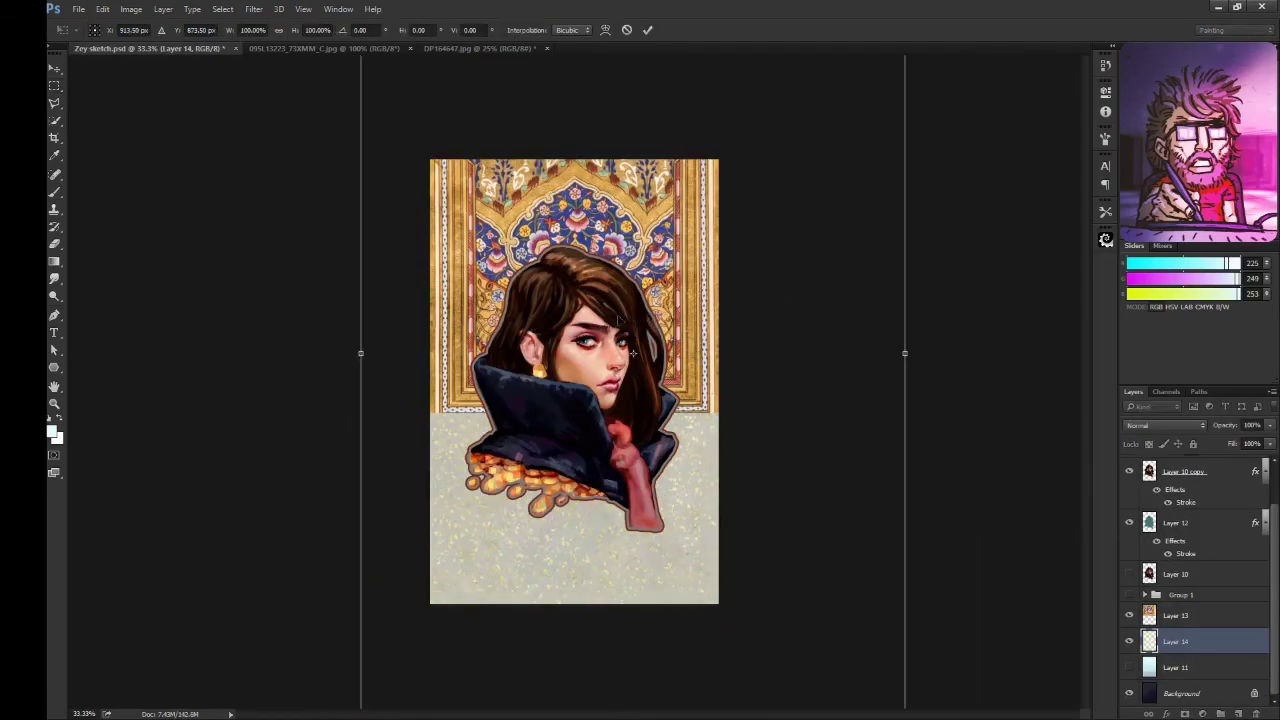
key("alt+bracketright")
key("ctrl+plus")
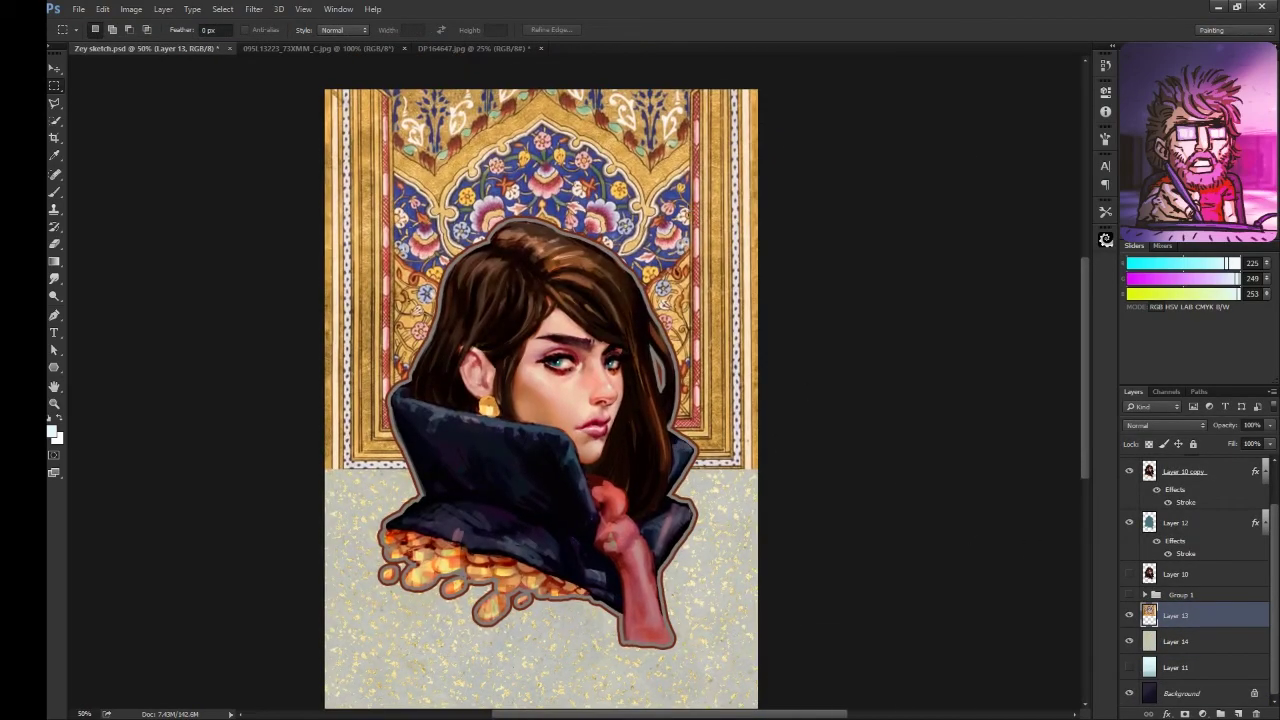
left_click_drag(799, 474, 786, 91)
Step: Copy a thin gold border strip to a new layer and place it at the backdrop's bottom edge
left_click_drag(571, 300, 929, 309)
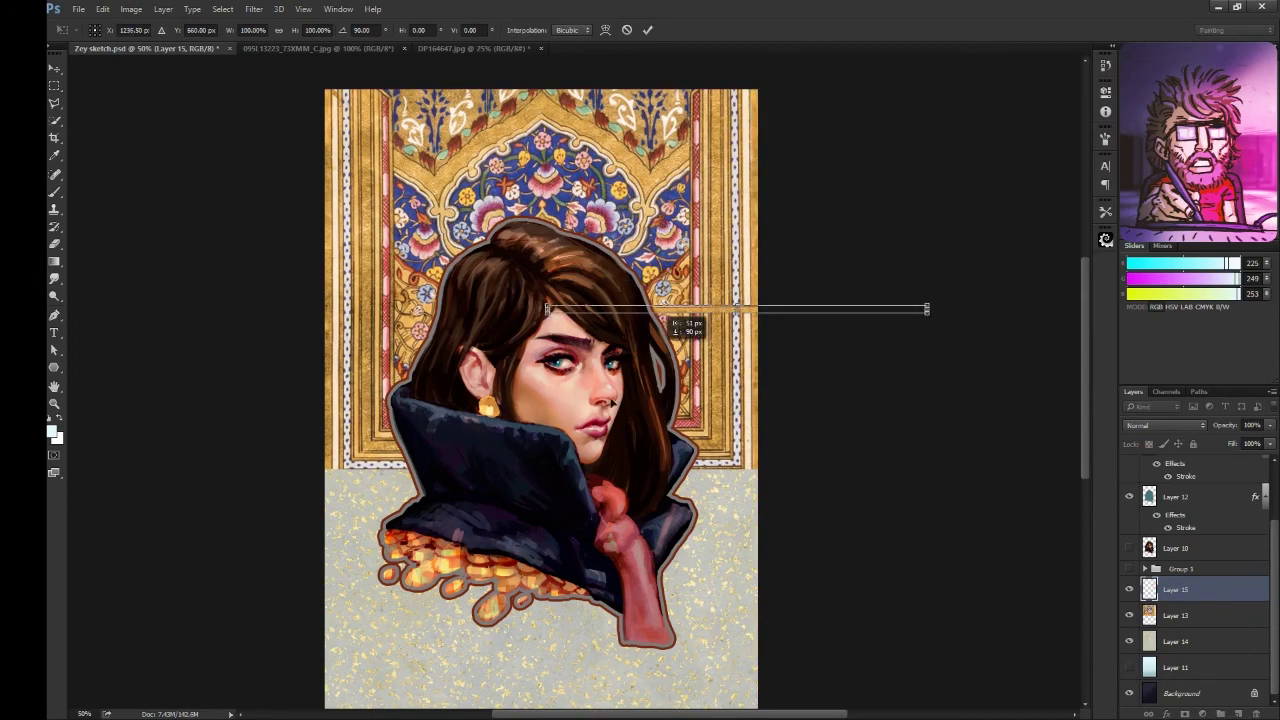
left_click(690, 325)
key("ctrl+shift+alt+n")
left_click_drag(614, 277, 943, 286)
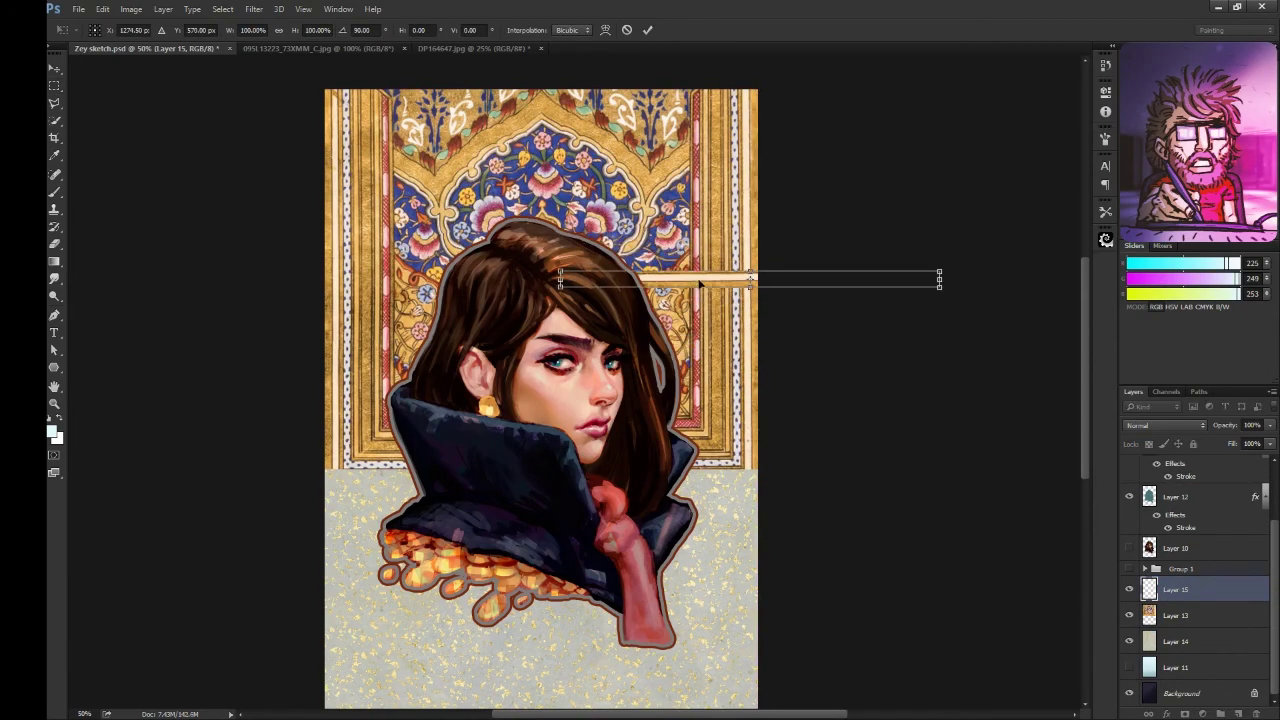
key("ctrl+t")
key("Return")
Step: Copy a second border piece from the backdrop onto its own layer
key("ctrl+plus")
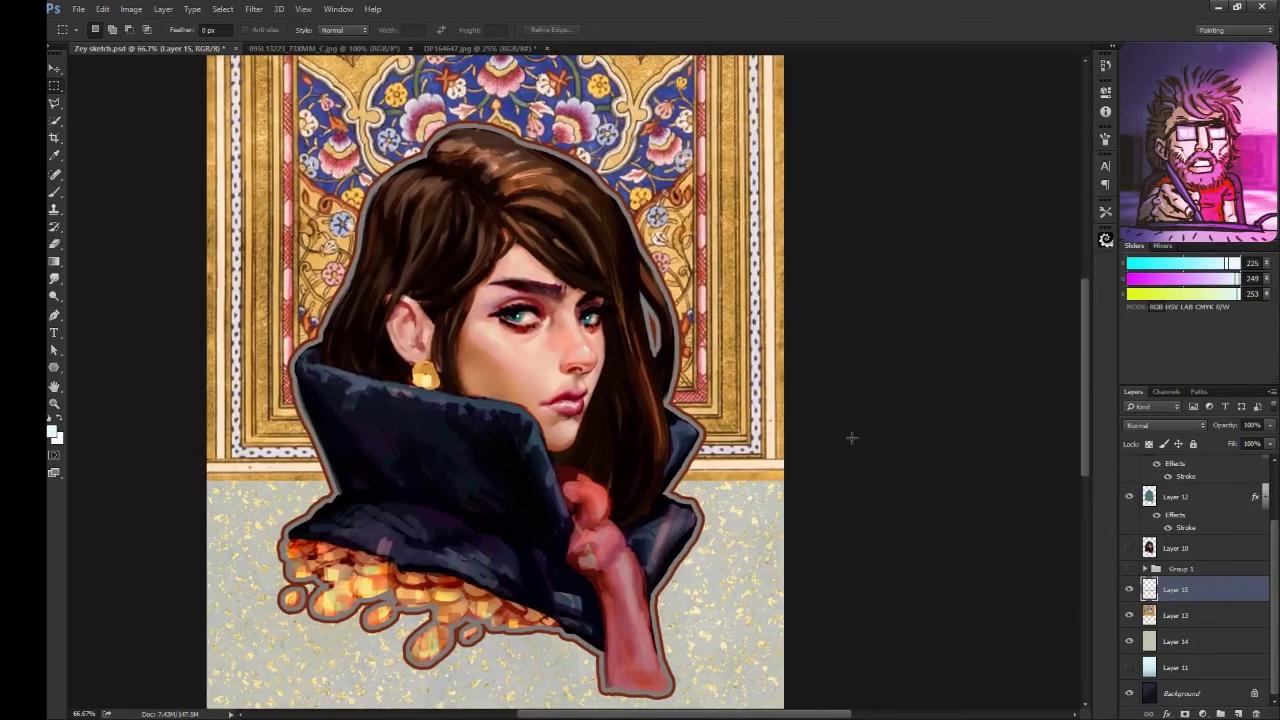
key("ctrl+plus")
key("alt+bracketleft")
left_click_drag(898, 502, 934, 466)
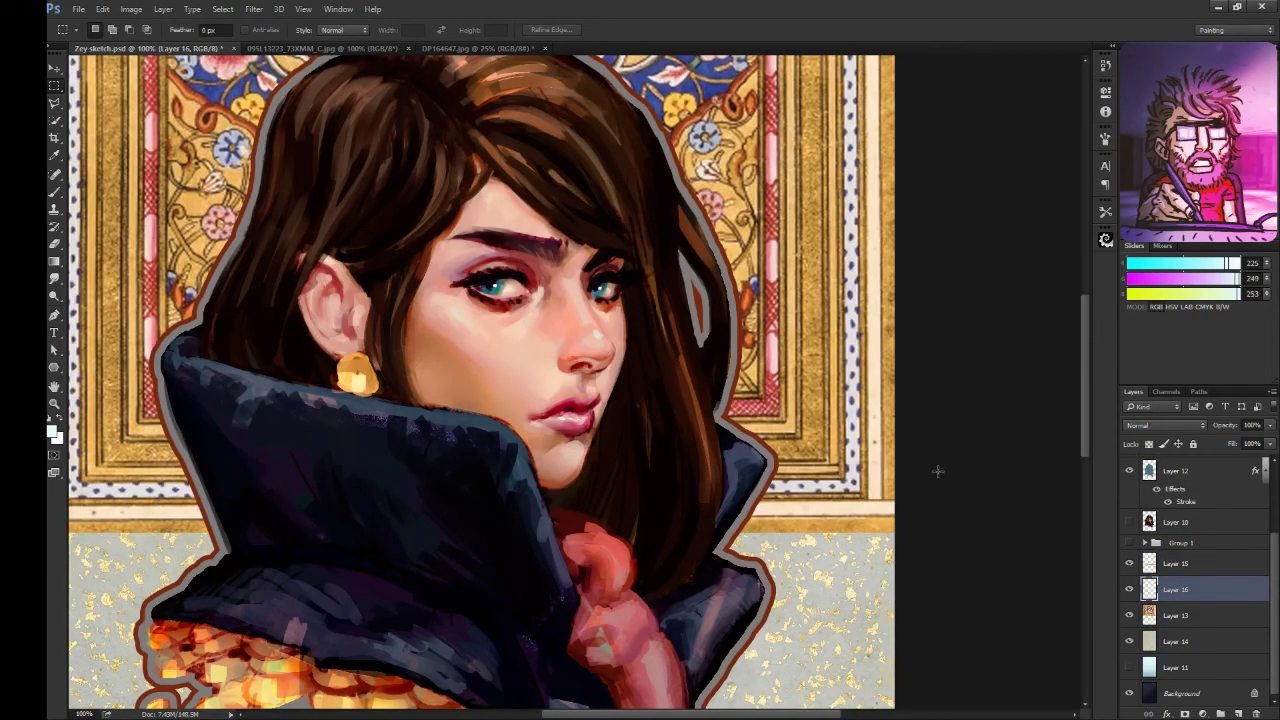
key("ctrl+shift+alt+n")
Step: Copy another border piece and brush gold-orange and cream touch-ups extending it to the paper
key("b")
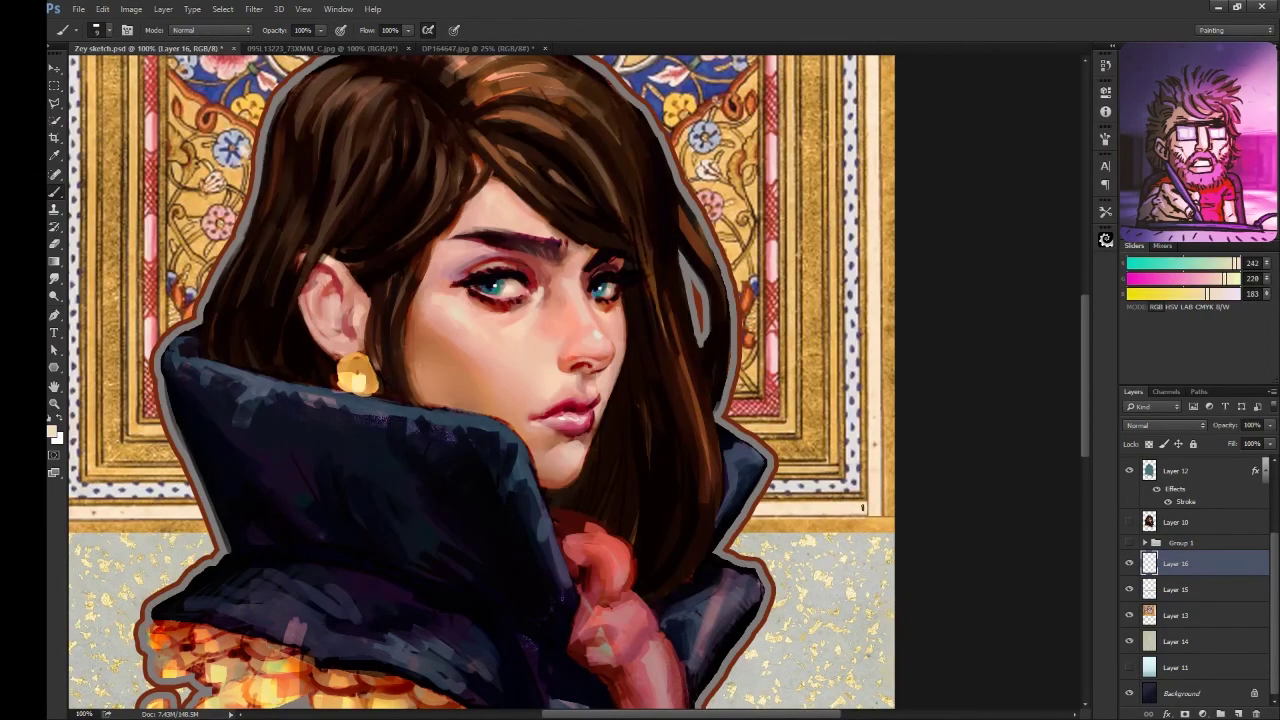
left_click(866, 508, "alt")
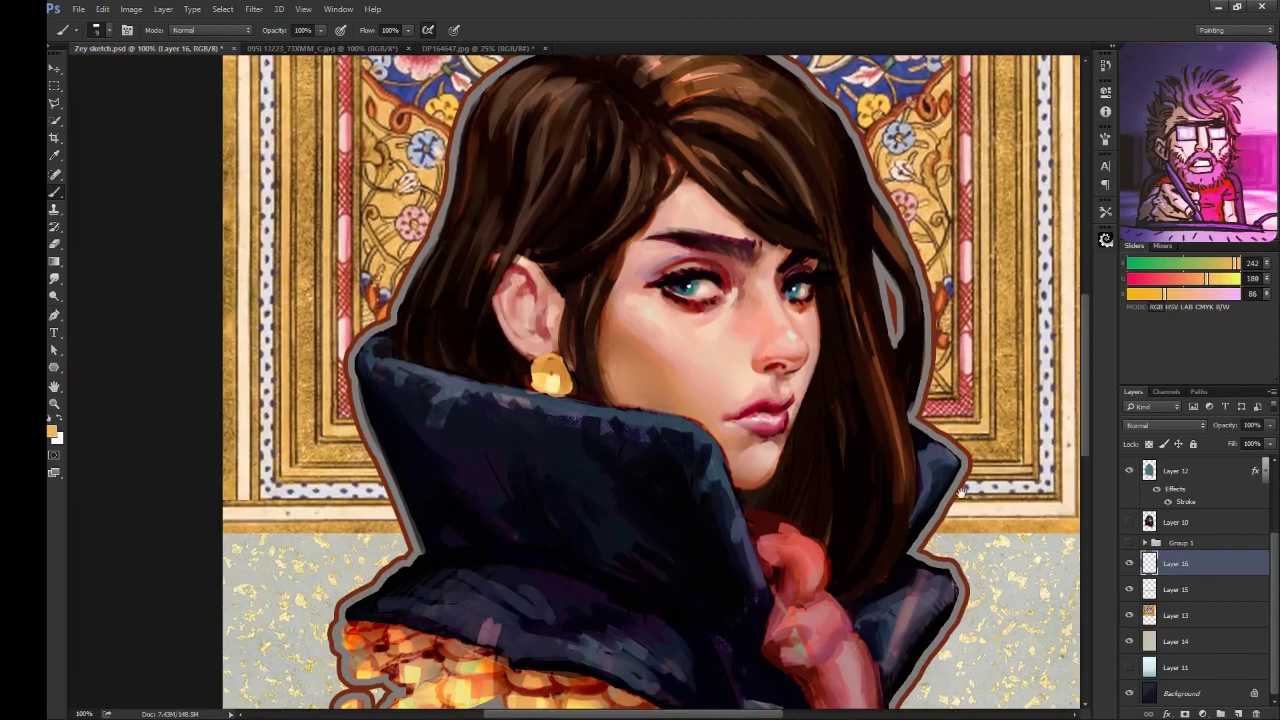
left_click_drag(866, 510, 1196, 489)
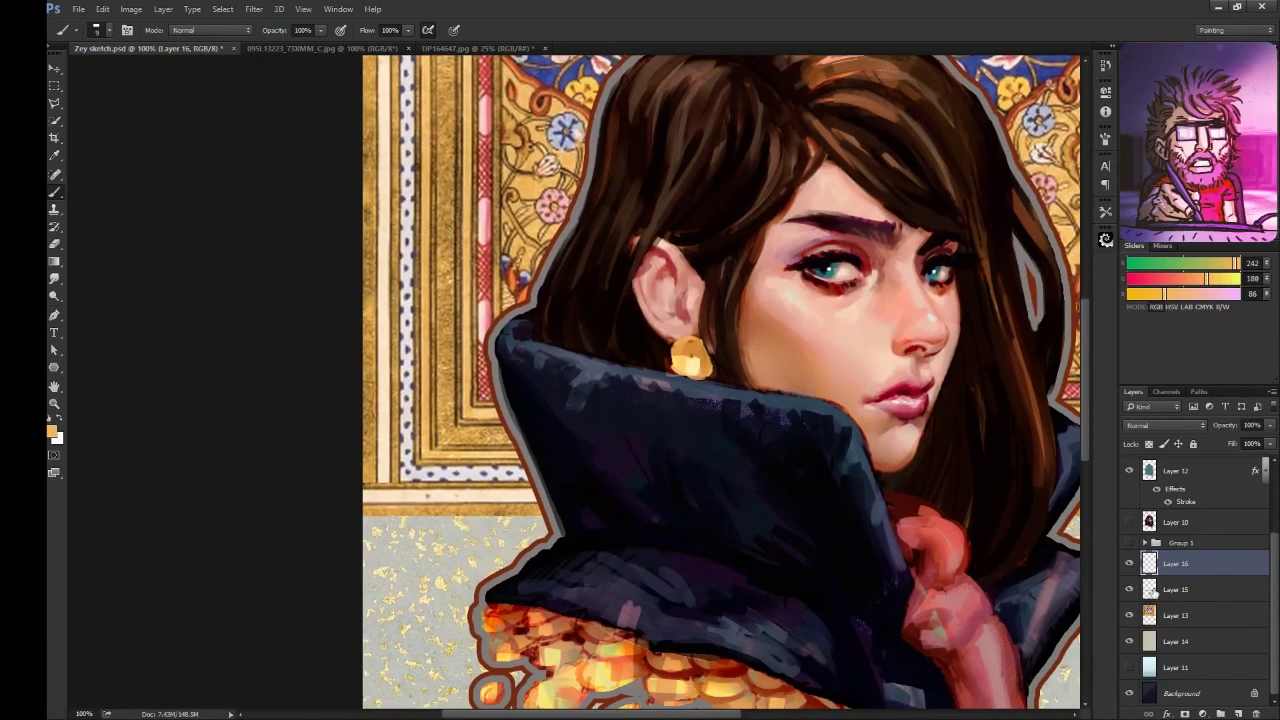
left_click(1175, 615)
key("m")
key("ctrl+shift+alt+n")
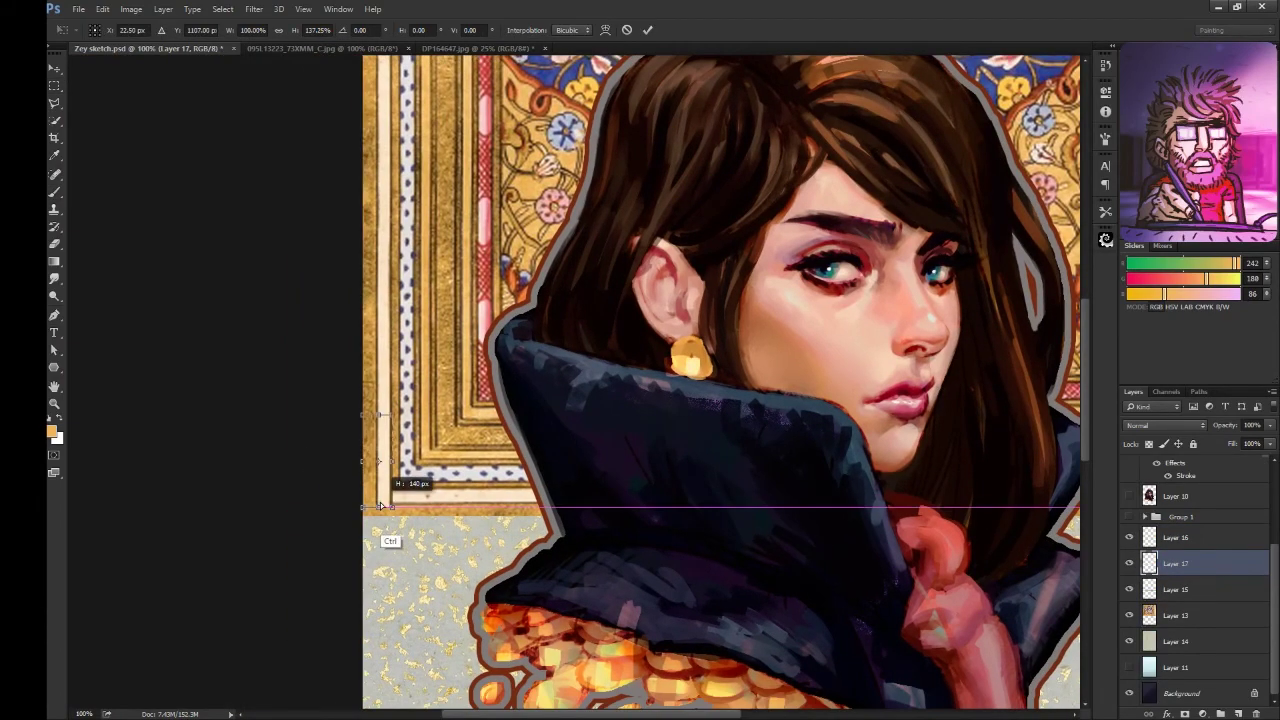
key("b")
left_click(397, 495, "alt")
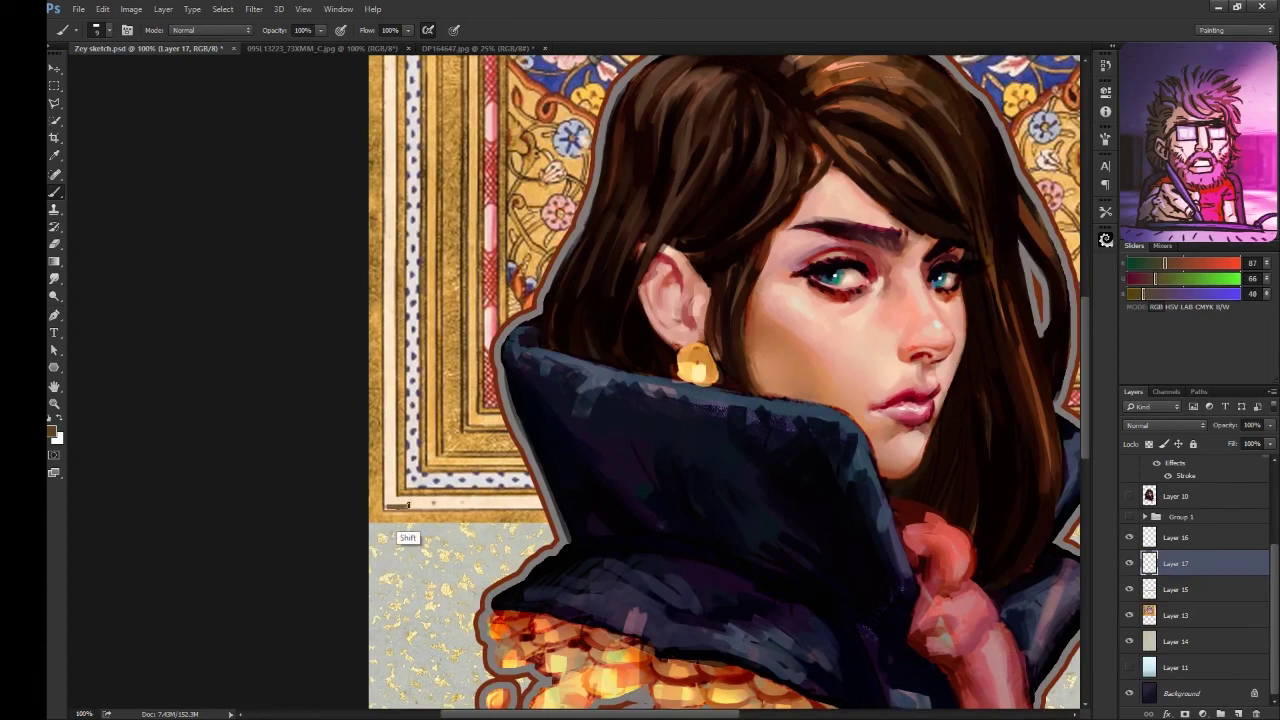
left_click(398, 505, "alt")
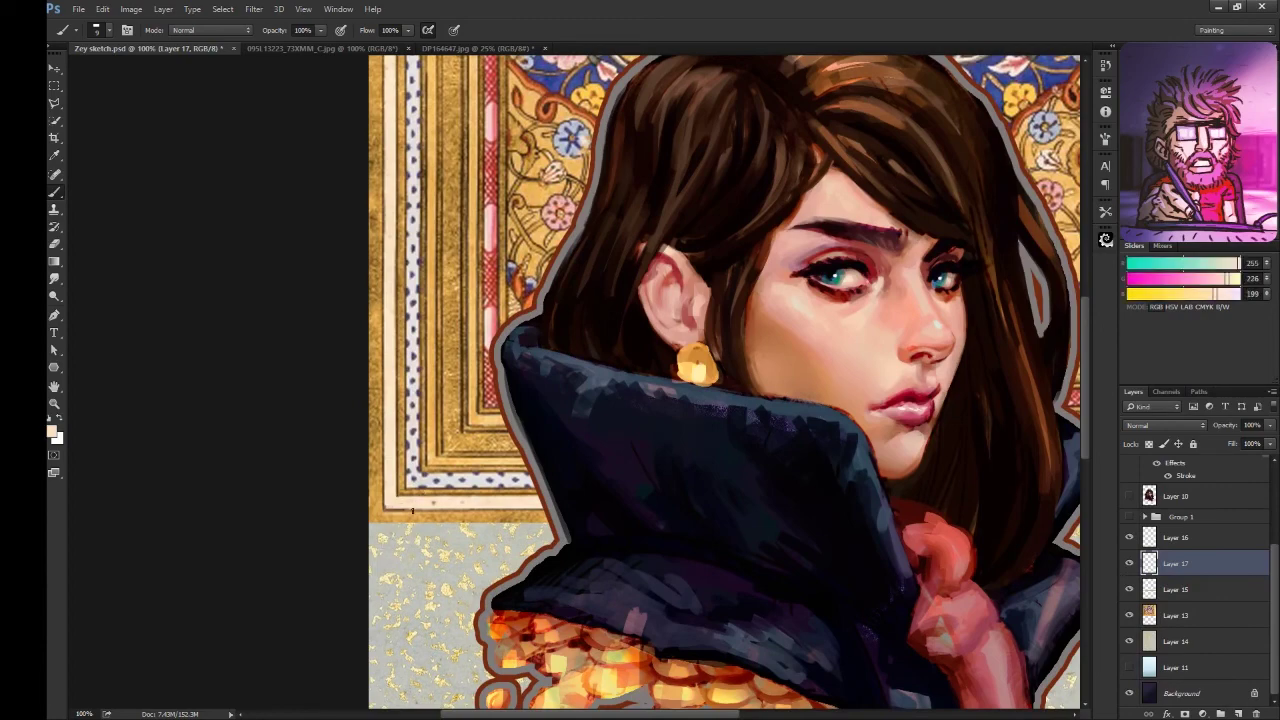
Step: Merge the border pieces into the backdrop and touch up with brown paint
key("ctrl+minus")
key("ctrl+minus")
key("ctrl+plus")
left_click(769, 497, "ctrl")
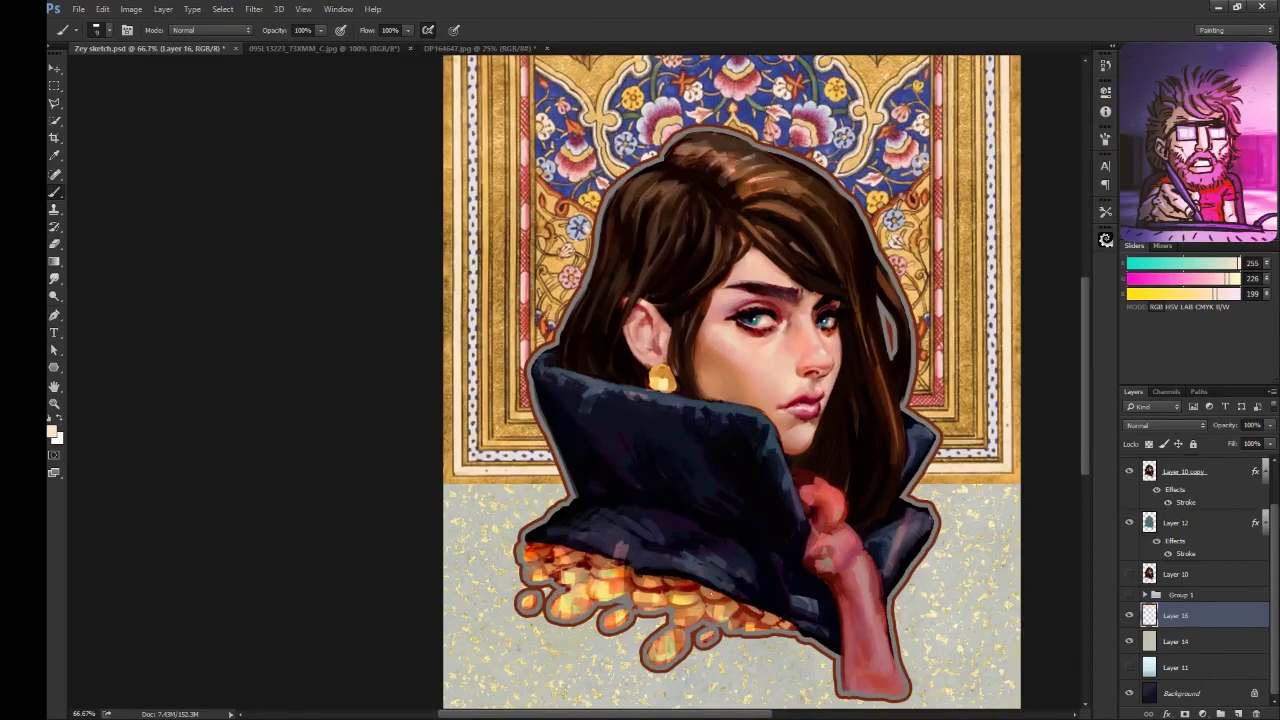
left_click(444, 494, "alt")
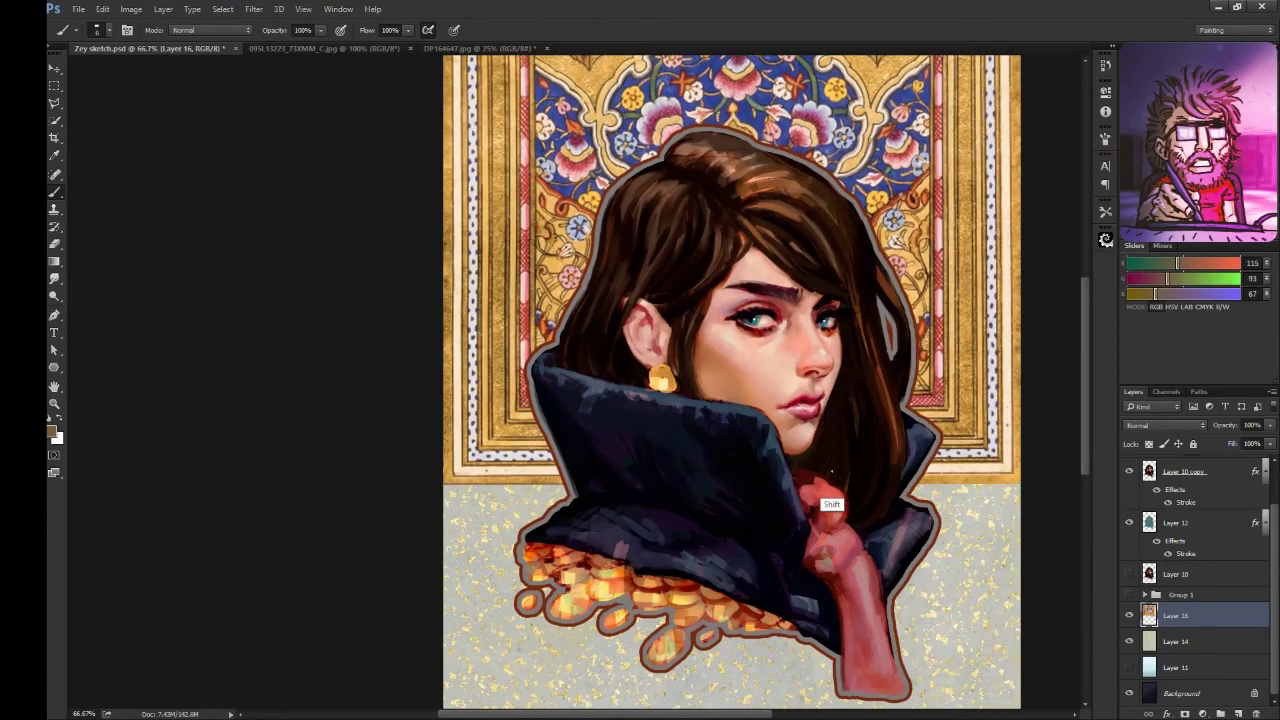
key("ctrl+minus")
key("ctrl+minus")
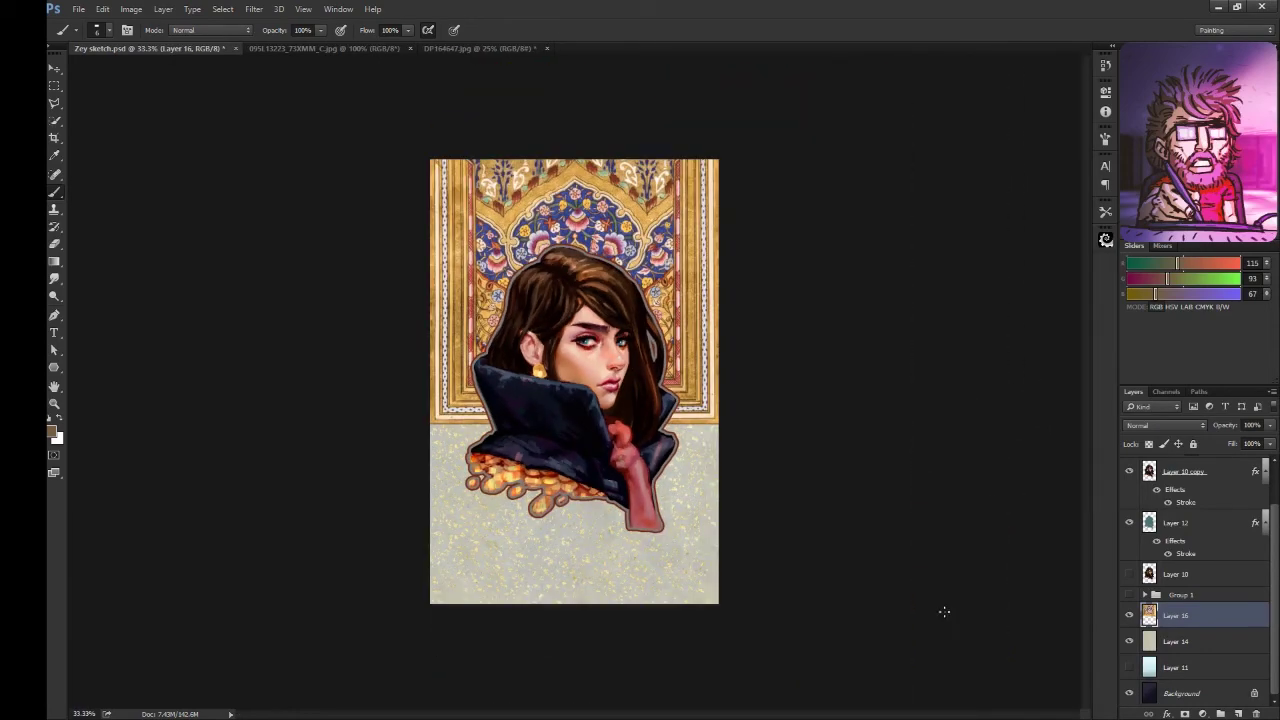
key("ctrl+plus")
Step: On the duplicated outline layer, set up a large soft round brush in Color Dodge mode
scroll(1150, 537, "up", 2)
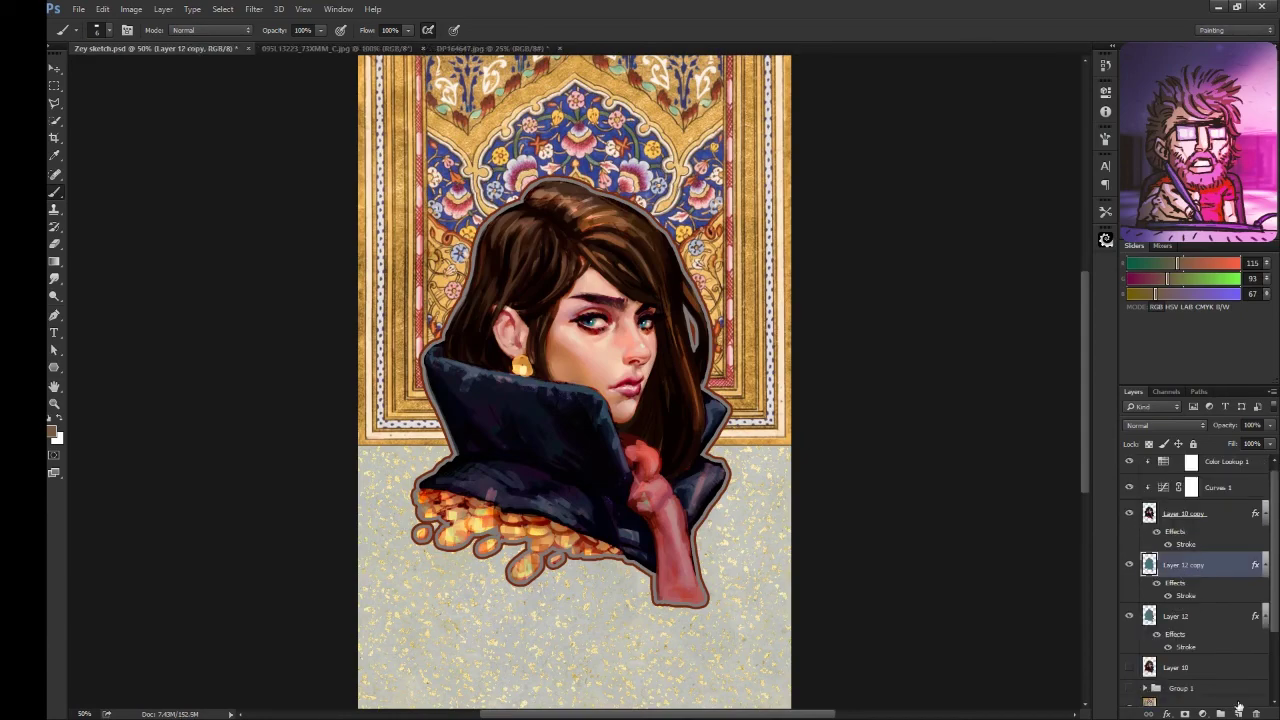
left_click(1145, 570)
key("F5")
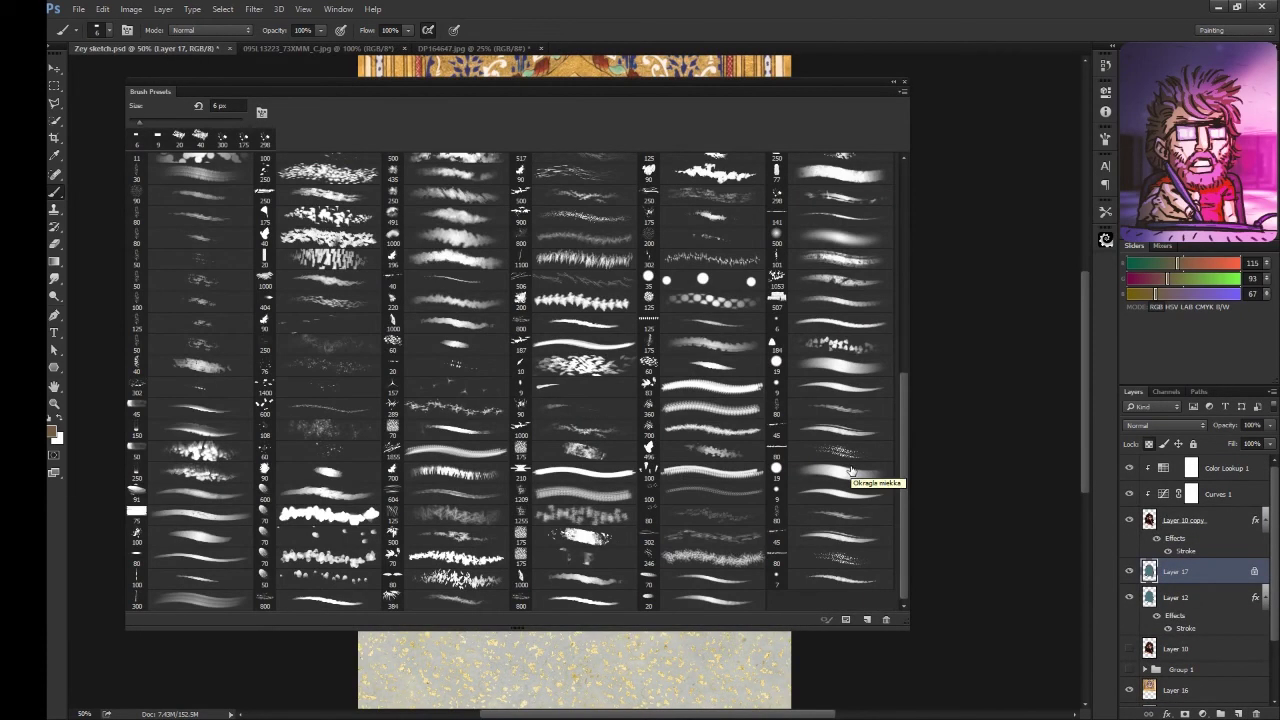
scroll(850, 462, "up", 10)
scroll(850, 462, "down", 5)
key("F5")
left_click(655, 280, "alt")
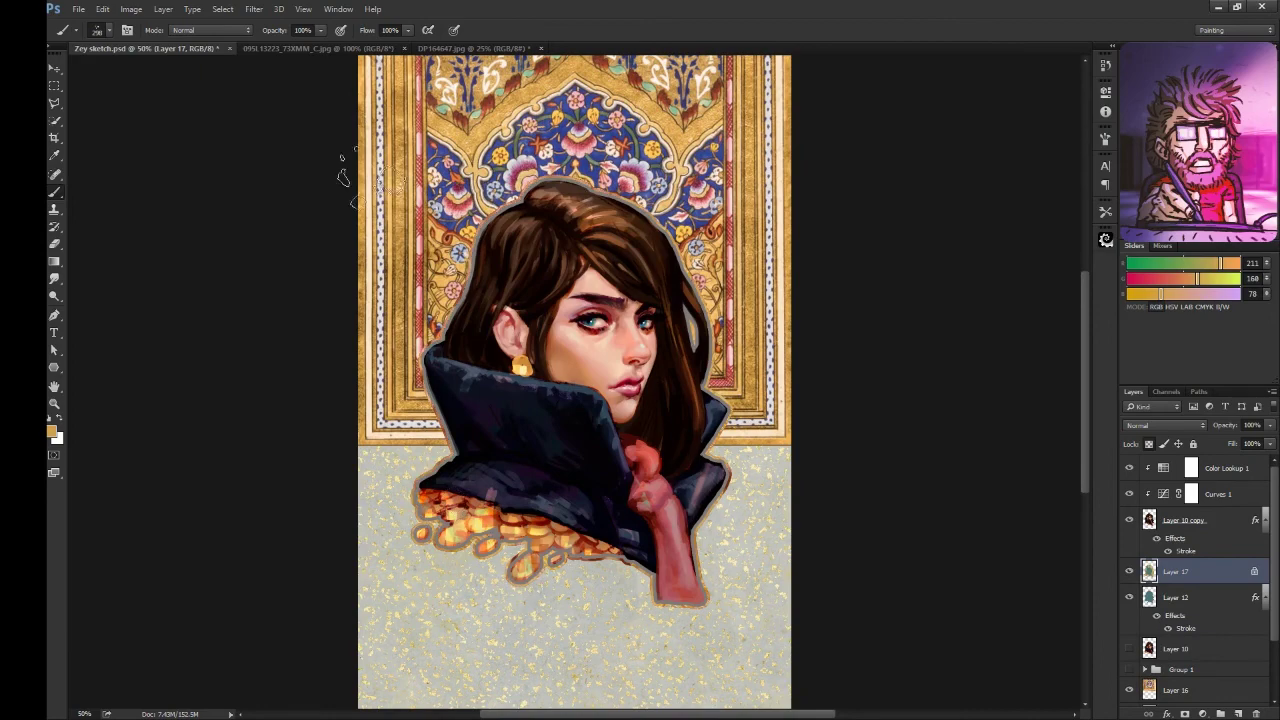
left_click(210, 30)
left_click(200, 145)
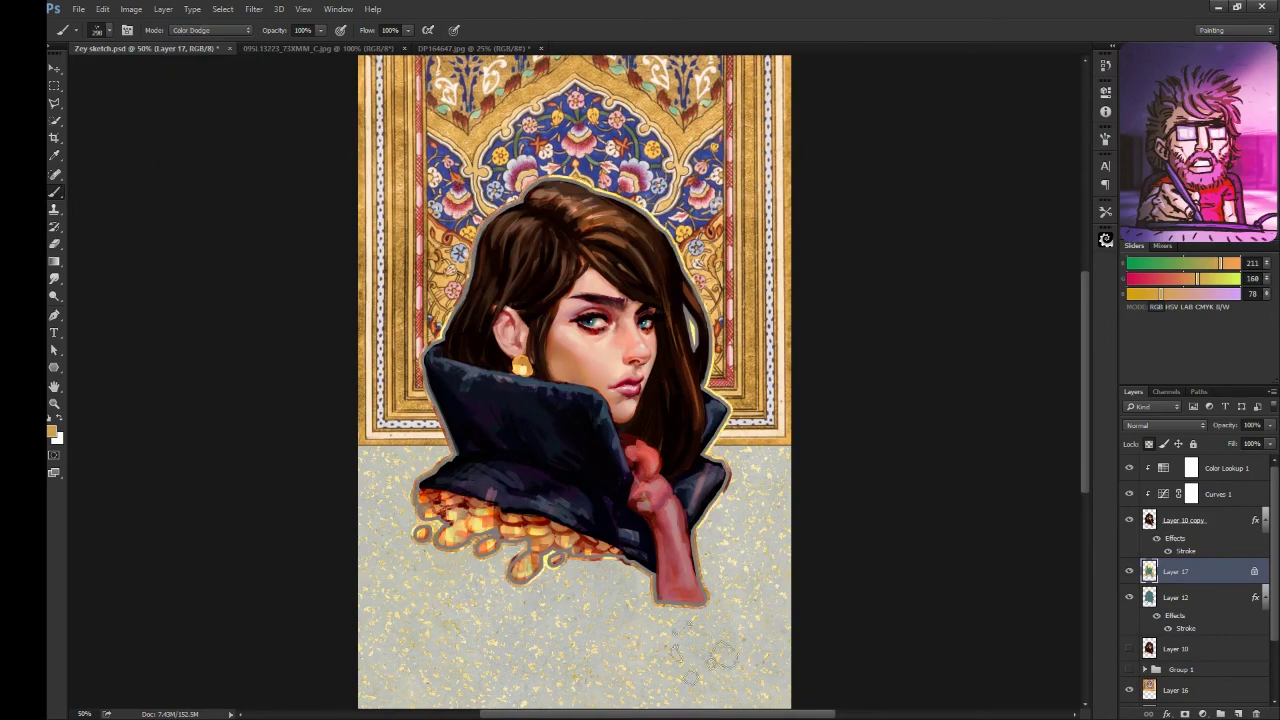
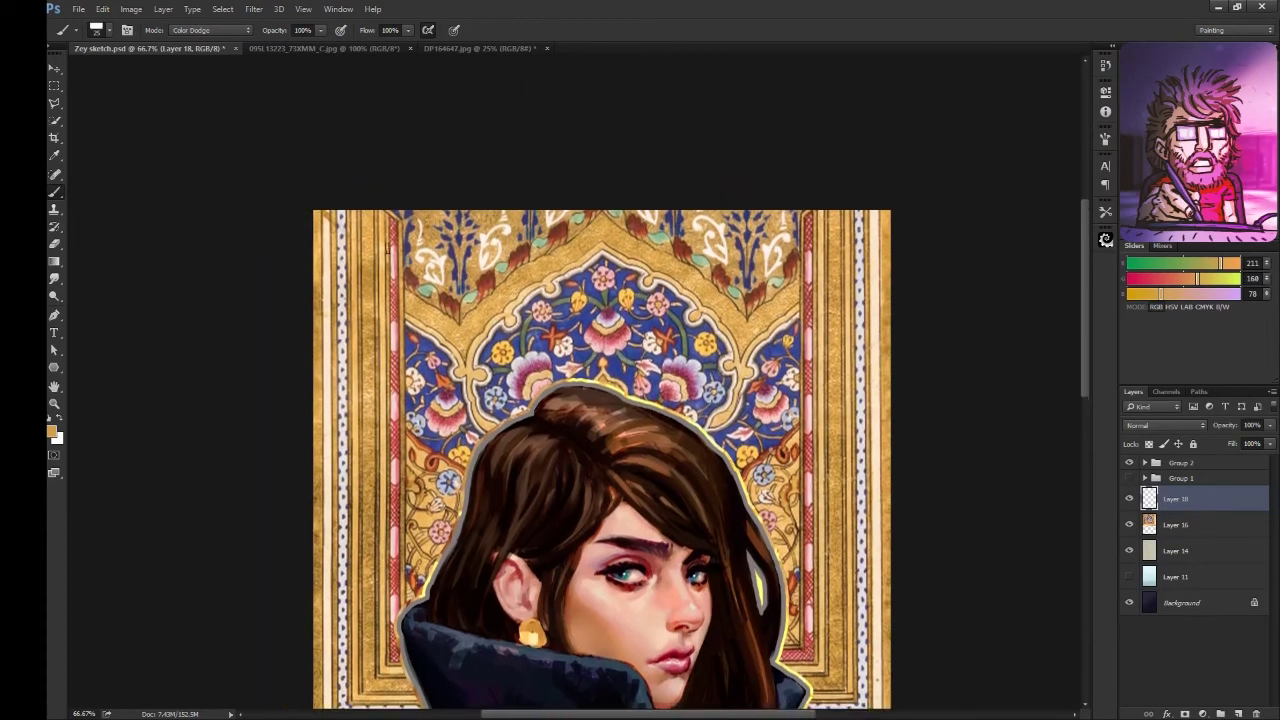
Step: Set the brush mode back to Normal and paint sampled brown and light orange into the ornament
scroll(720, 260, "down", 3)
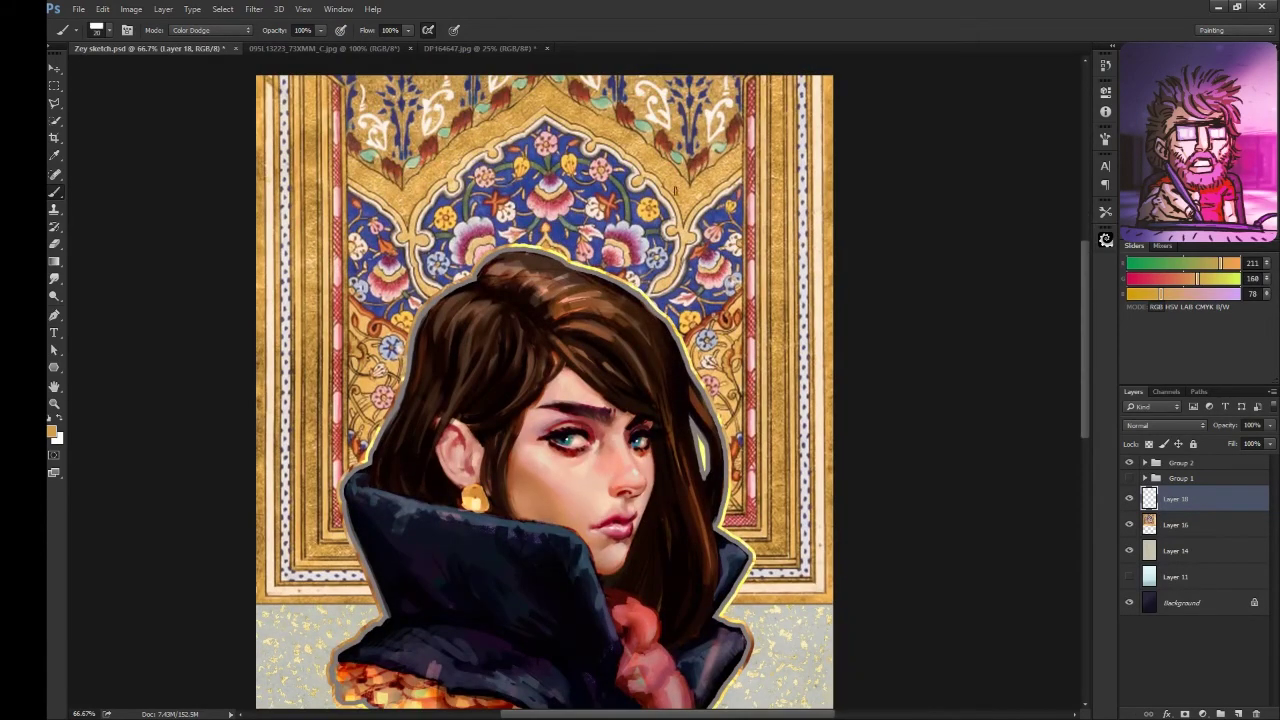
left_click(210, 30)
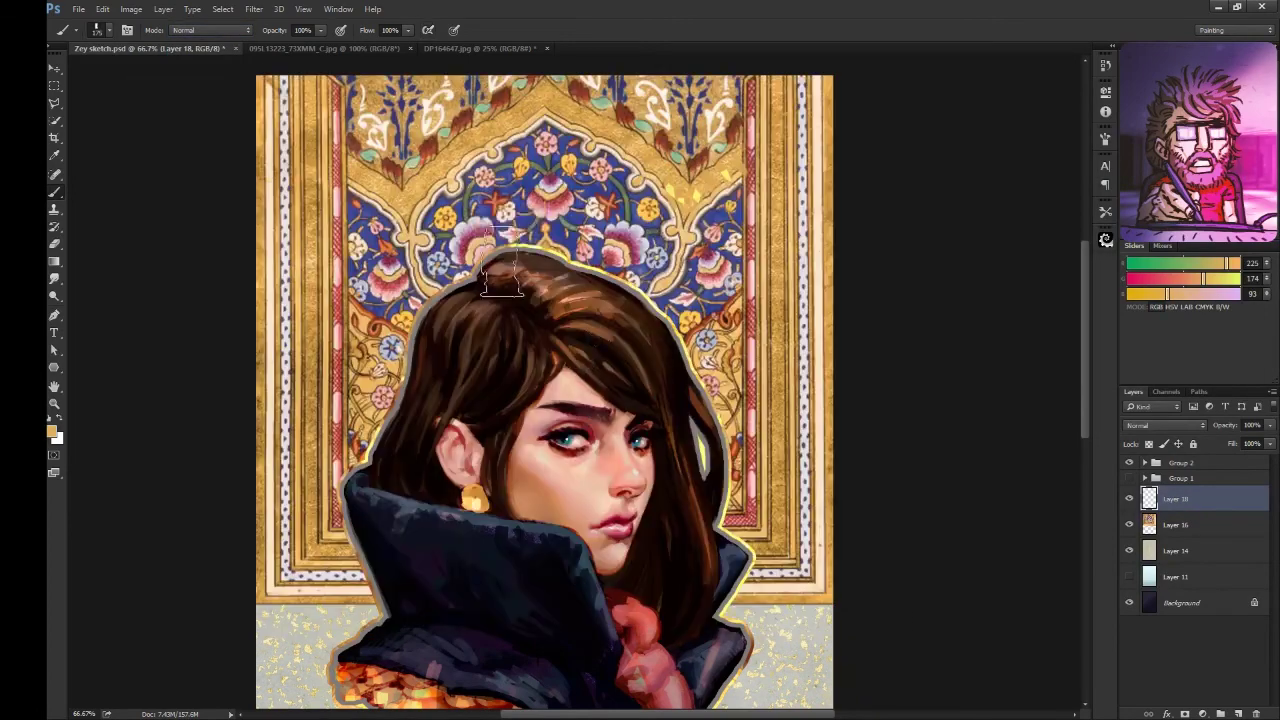
scroll(760, 260, "up", 3)
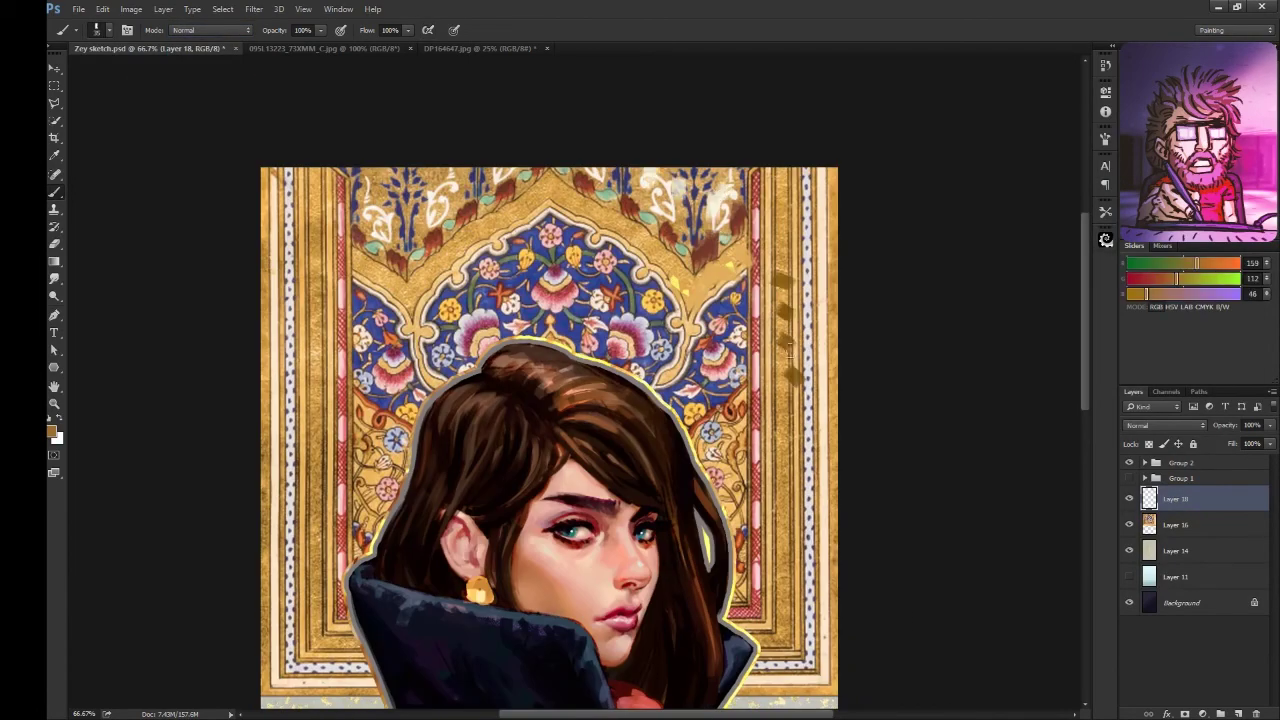
left_click_drag(814, 335, 936, 286)
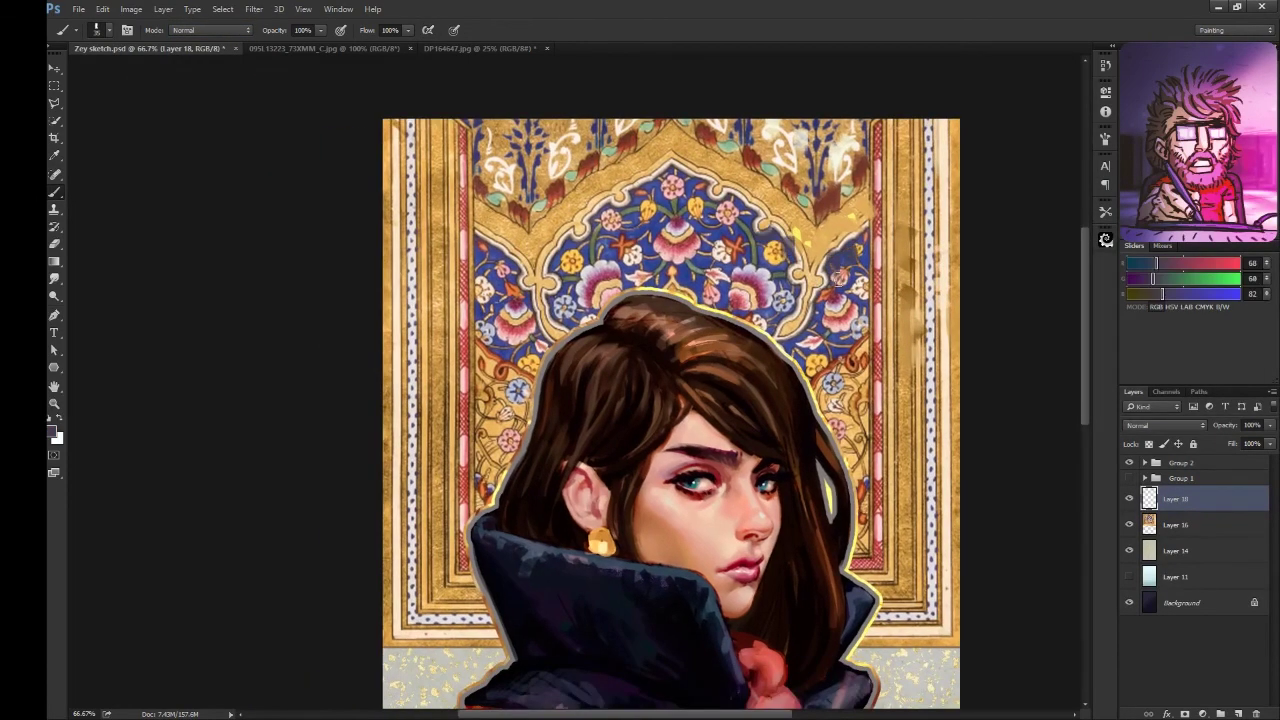
left_click_drag(845, 305, 917, 319)
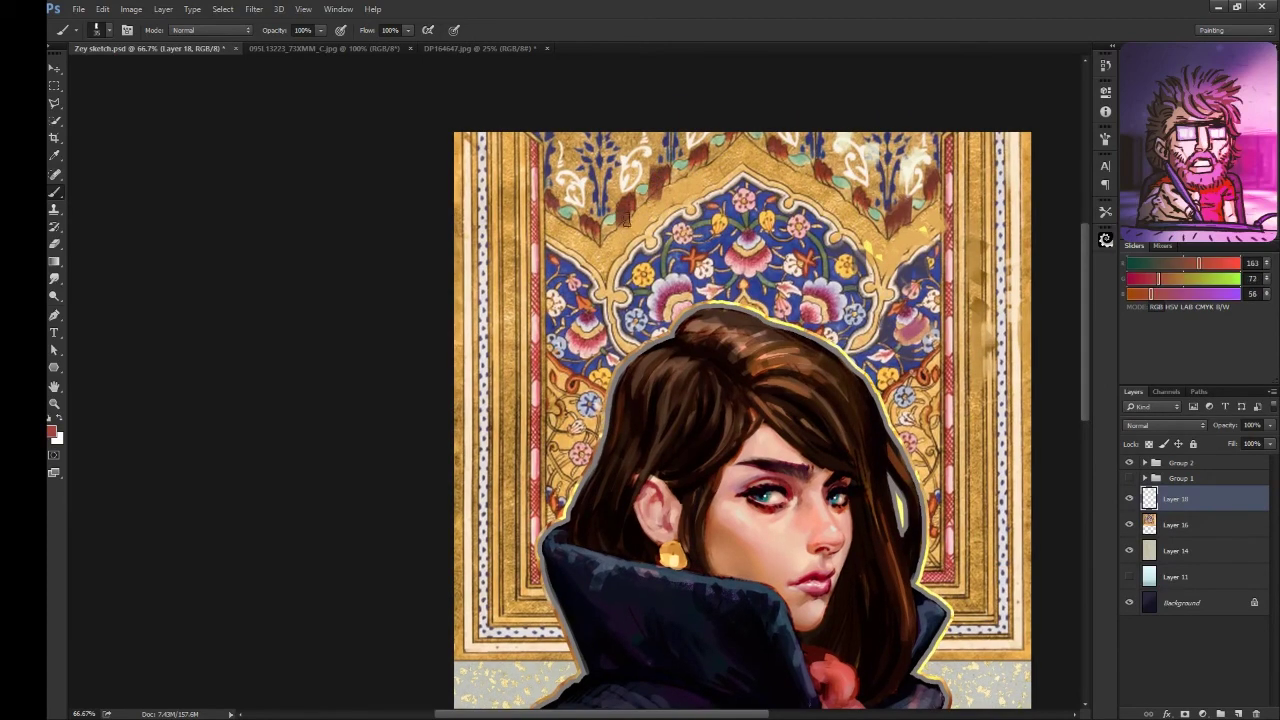
Step: Paint sampled dark blue into the floral panel and gold strokes over the arch ornament
mouse_move(624, 257)
left_mouse_down()
mouse_move(559, 202)
mouse_move(484, 251)
left_mouse_up()
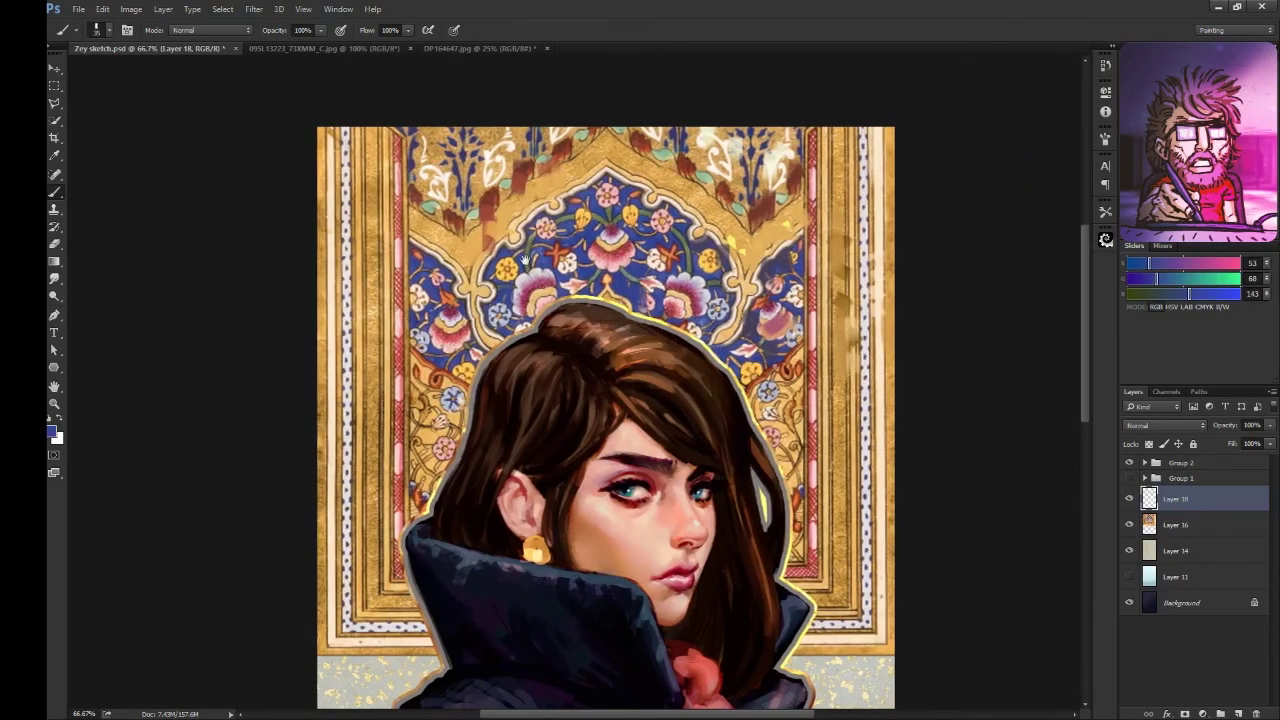
mouse_move(488, 354)
left_mouse_down()
mouse_move(581, 315)
mouse_move(473, 378)
mouse_move(548, 345)
mouse_move(563, 304)
left_mouse_up()
left_click(548, 345, "alt")
mouse_move(684, 410)
left_mouse_down()
mouse_move(723, 397)
mouse_move(680, 375)
left_mouse_up()
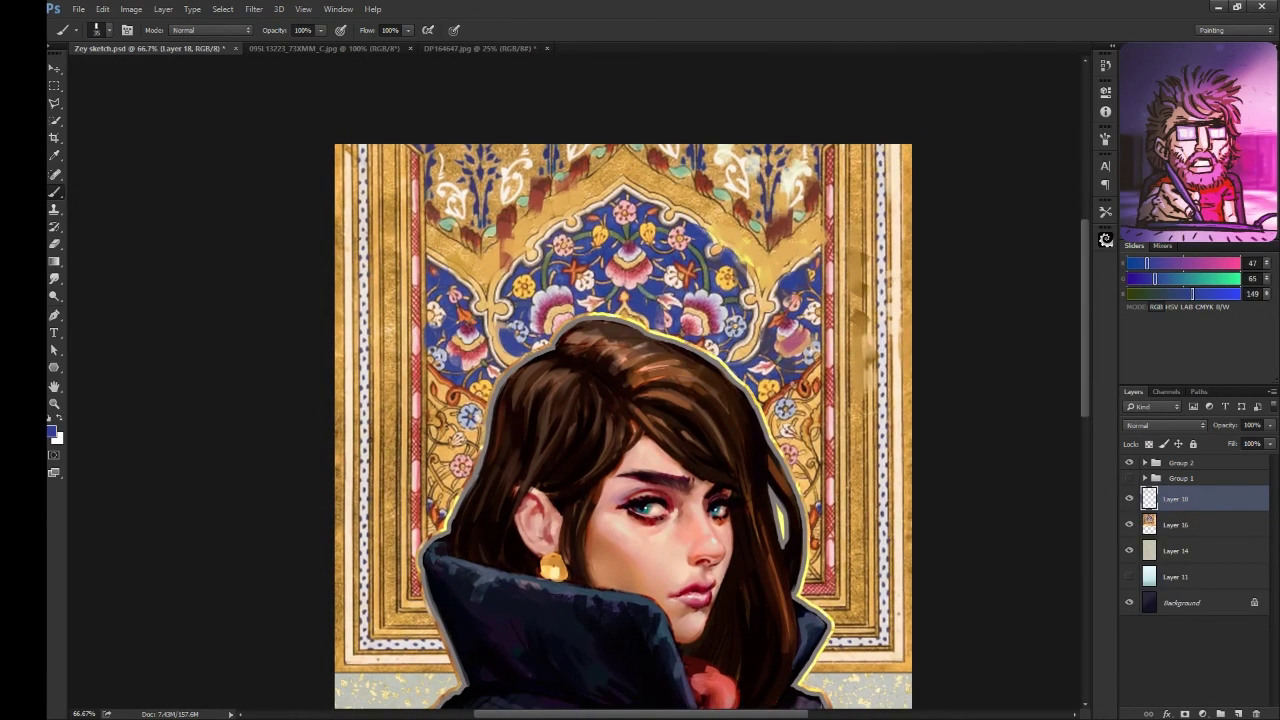
left_click(459, 259, "alt")
left_click_drag(459, 262, 494, 272)
left_click_drag(487, 374, 469, 340)
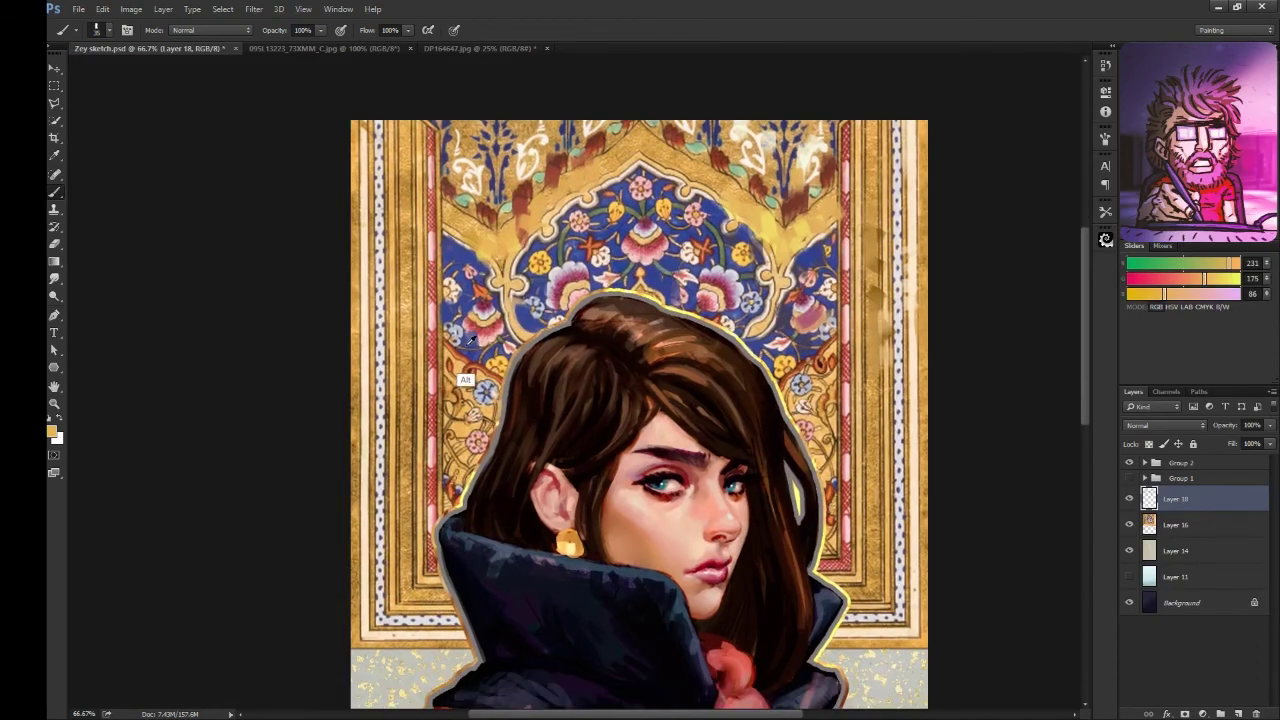
Step: Paint lighter gold over the gilded frame and red-brown accents into the top ornament
left_click(401, 402, "alt")
left_click_drag(405, 510, 353, 547)
left_click(797, 200, "alt")
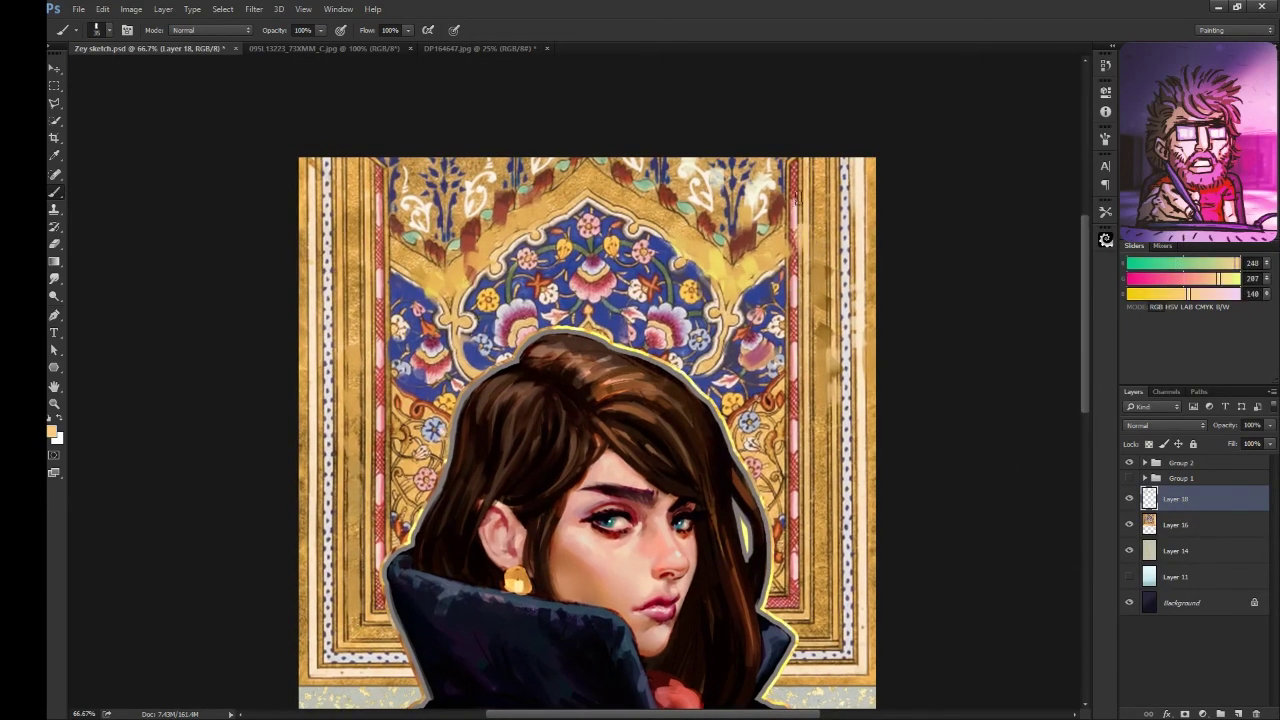
left_click_drag(499, 172, 549, 196)
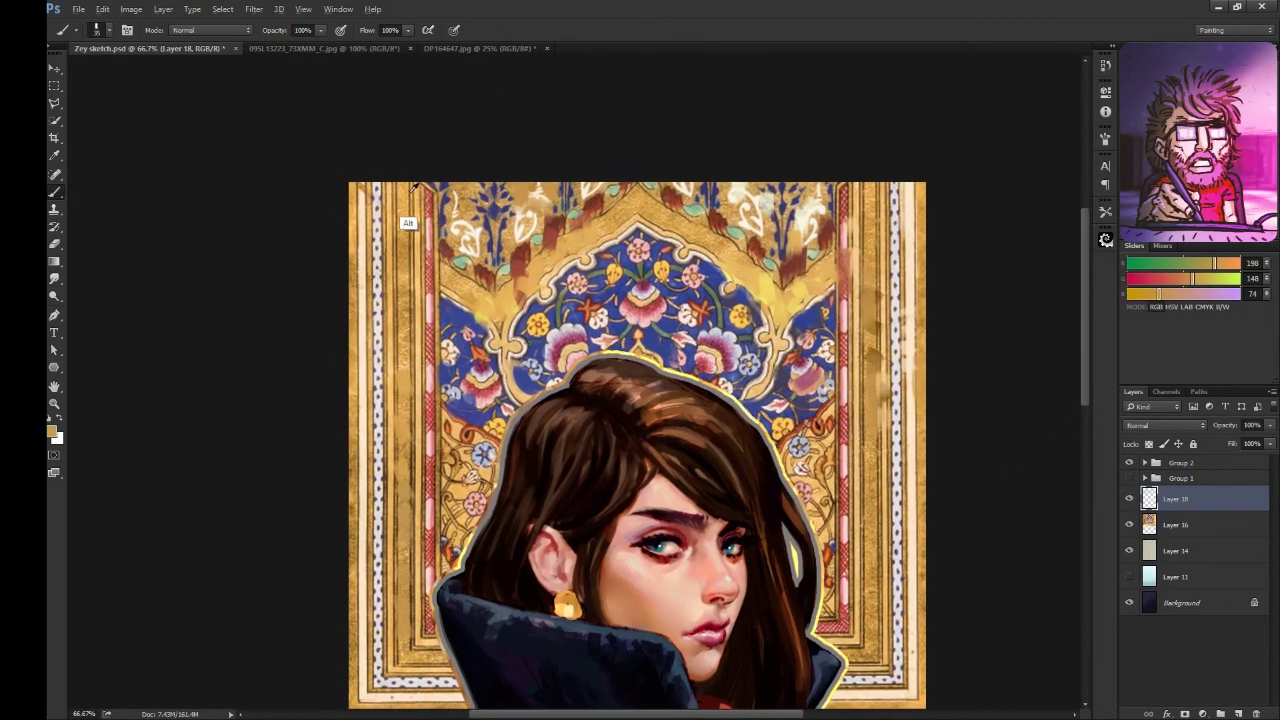
left_click(485, 243, "alt")
mouse_move(490, 262)
left_mouse_down()
mouse_move(481, 217)
mouse_move(610, 262)
left_mouse_up()
left_click(557, 234, "alt")
Step: Blend soft strokes into the arch ornament and paint darker gold along the right border
left_click_drag(407, 196, 419, 170)
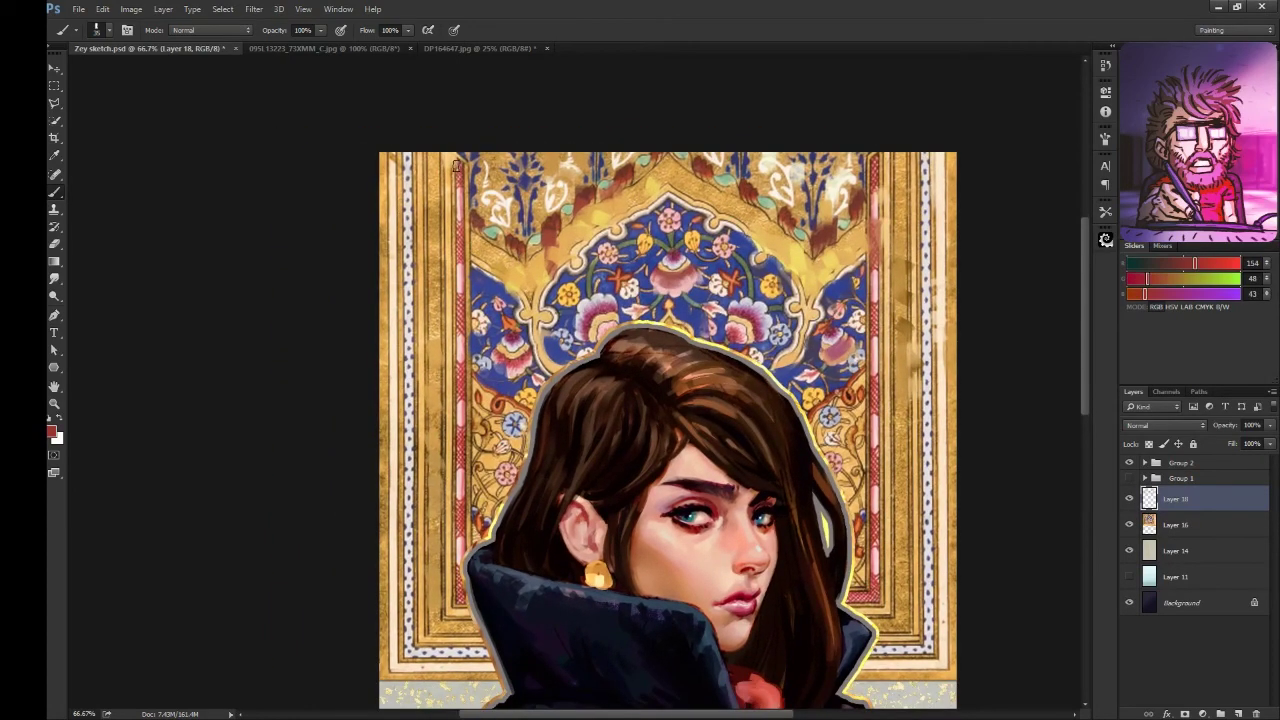
left_click_drag(827, 260, 799, 234)
left_click_drag(780, 300, 723, 300)
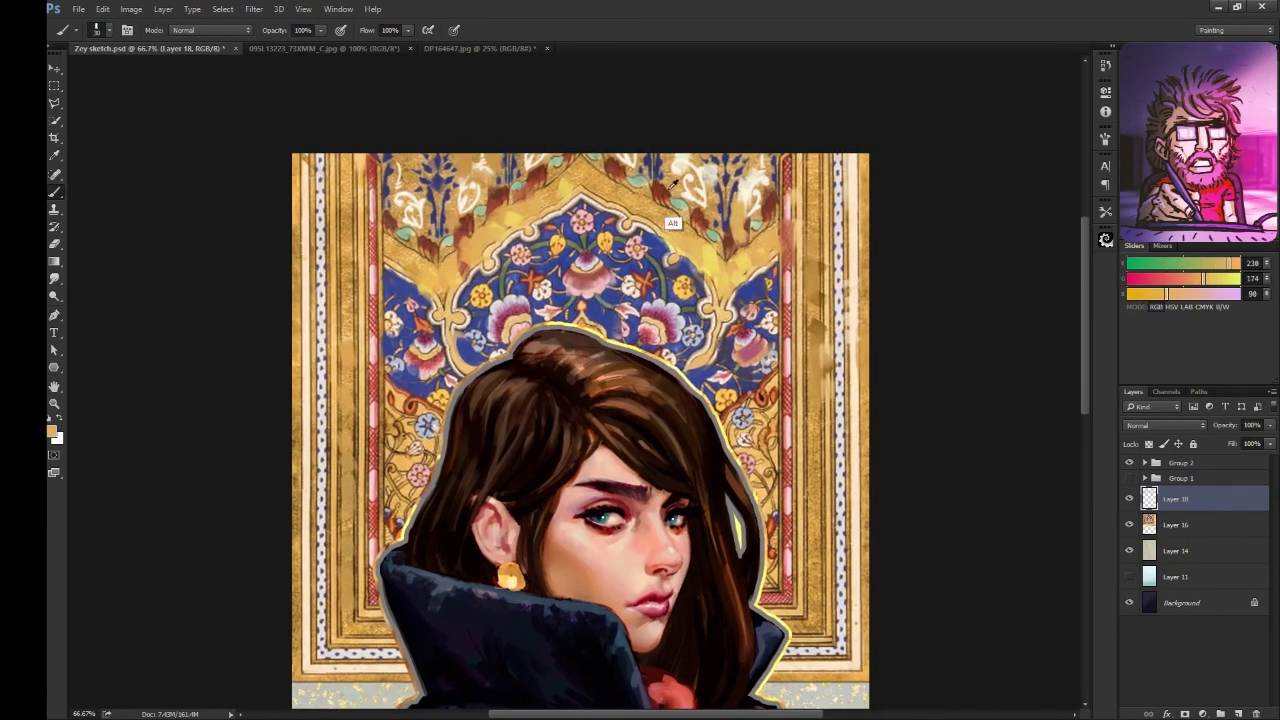
mouse_move(341, 505)
left_mouse_down()
mouse_move(381, 505)
mouse_move(357, 553)
mouse_move(285, 473)
mouse_move(274, 438)
left_mouse_up()
left_click(771, 483, "alt")
left_click_drag(757, 508, 719, 492)
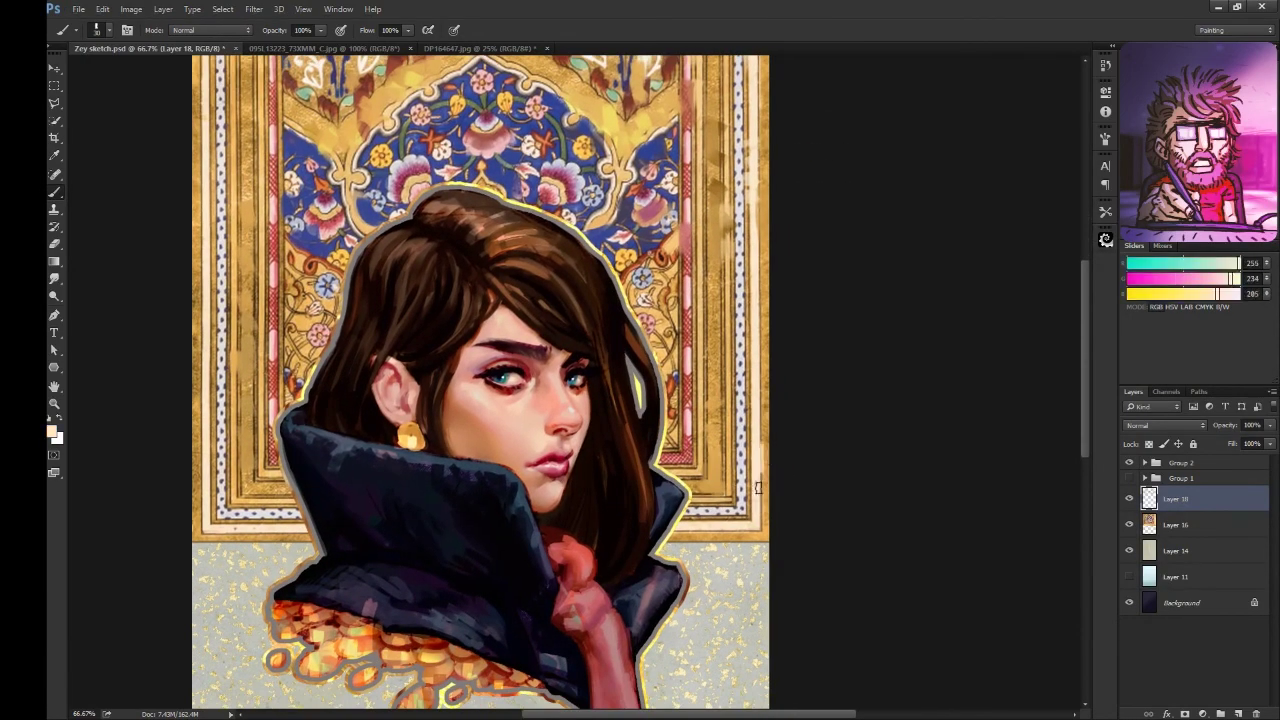
mouse_move(182, 465)
left_mouse_down()
mouse_move(285, 485)
mouse_move(315, 416)
left_mouse_up()
Step: Paint sampled blue into the floral panel and light gold over the top of the arch
left_click(290, 562, "alt")
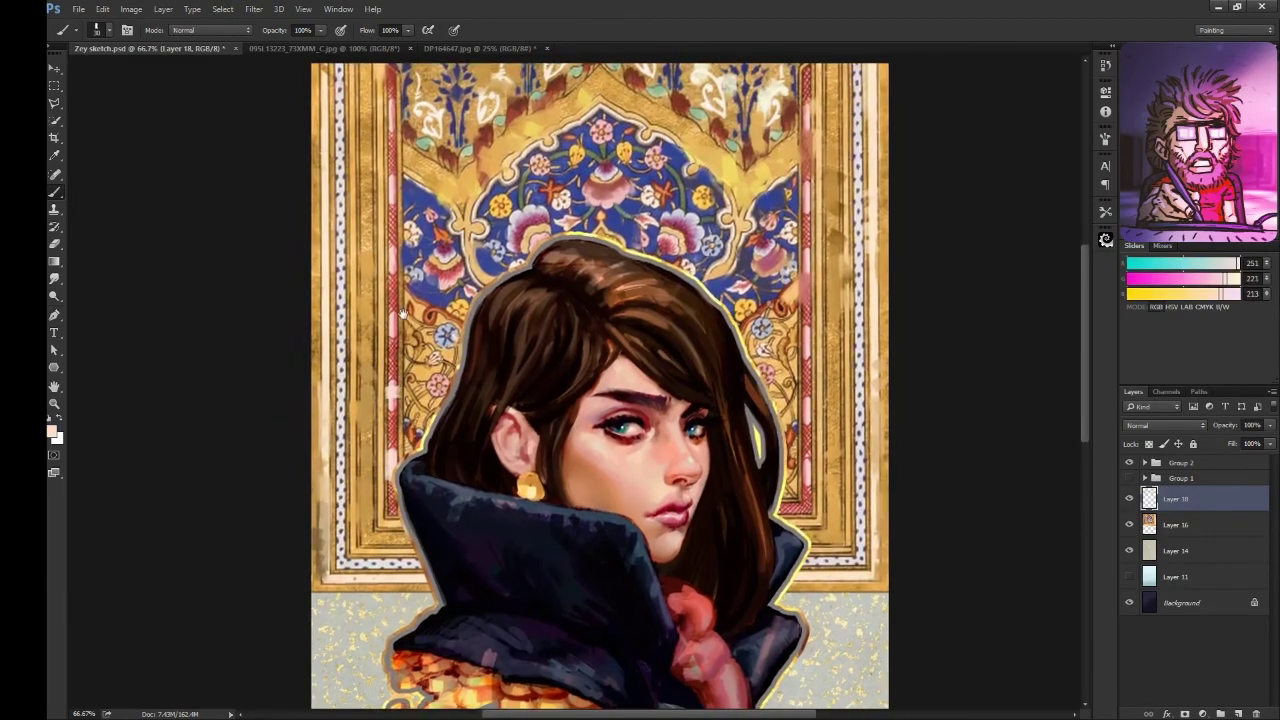
left_click(469, 291, "alt")
mouse_move(460, 183)
left_mouse_down()
mouse_move(469, 291)
mouse_move(413, 283)
left_mouse_up()
left_click(552, 314, "alt")
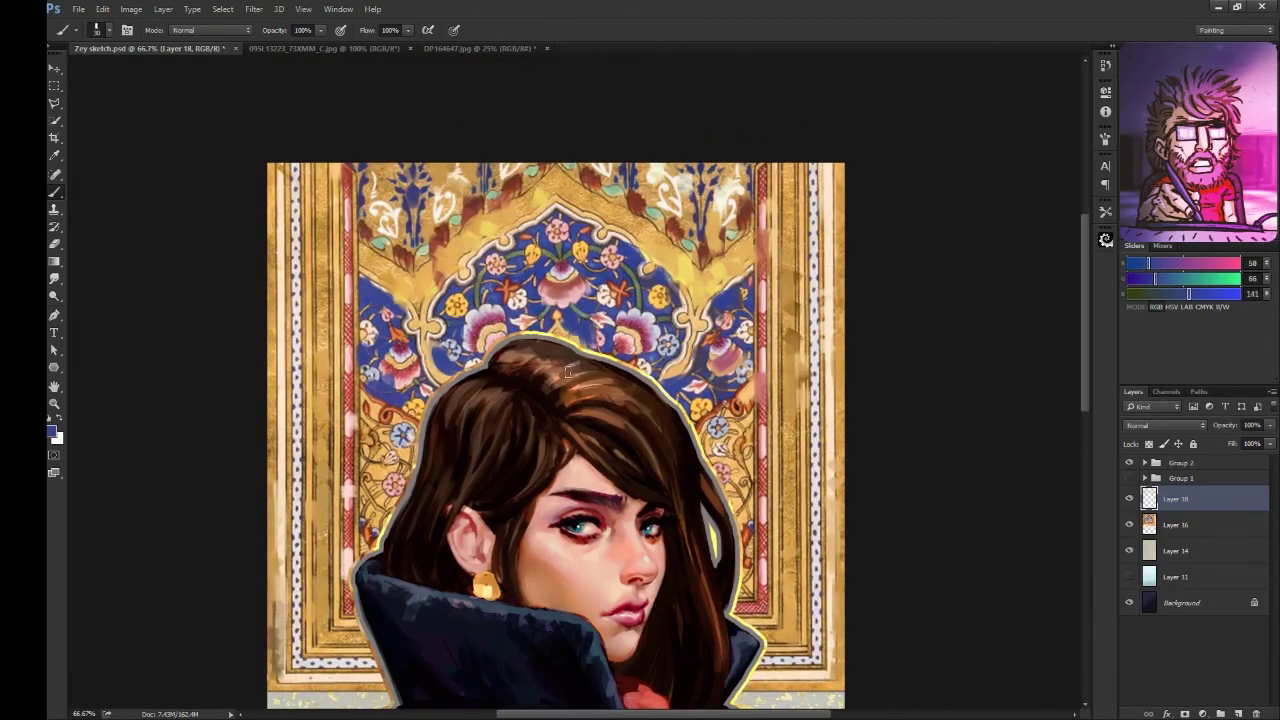
left_click_drag(429, 328, 368, 270)
left_click(679, 293, "alt")
left_click_drag(678, 318, 698, 422)
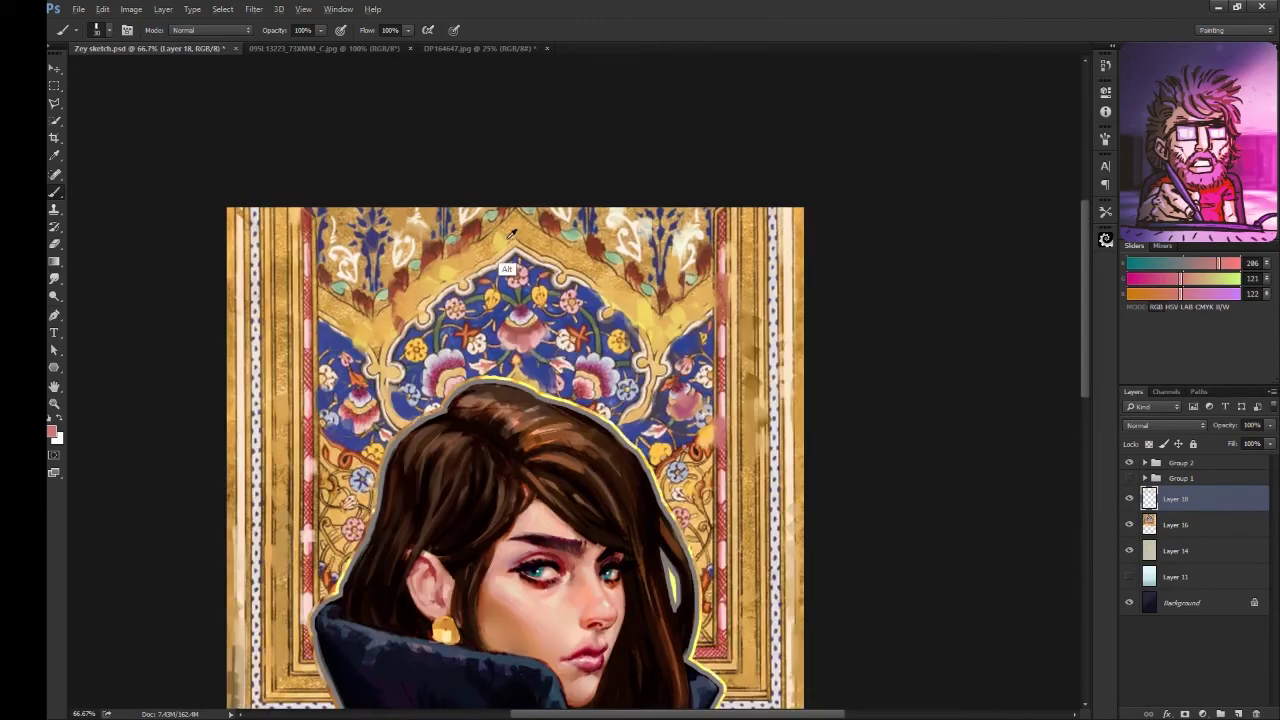
left_click(277, 559, "alt")
left_click_drag(277, 559, 340, 447)
Step: Choose a new brush tip from the presets and paint warm gold over the ornament
left_click_drag(524, 450, 480, 426)
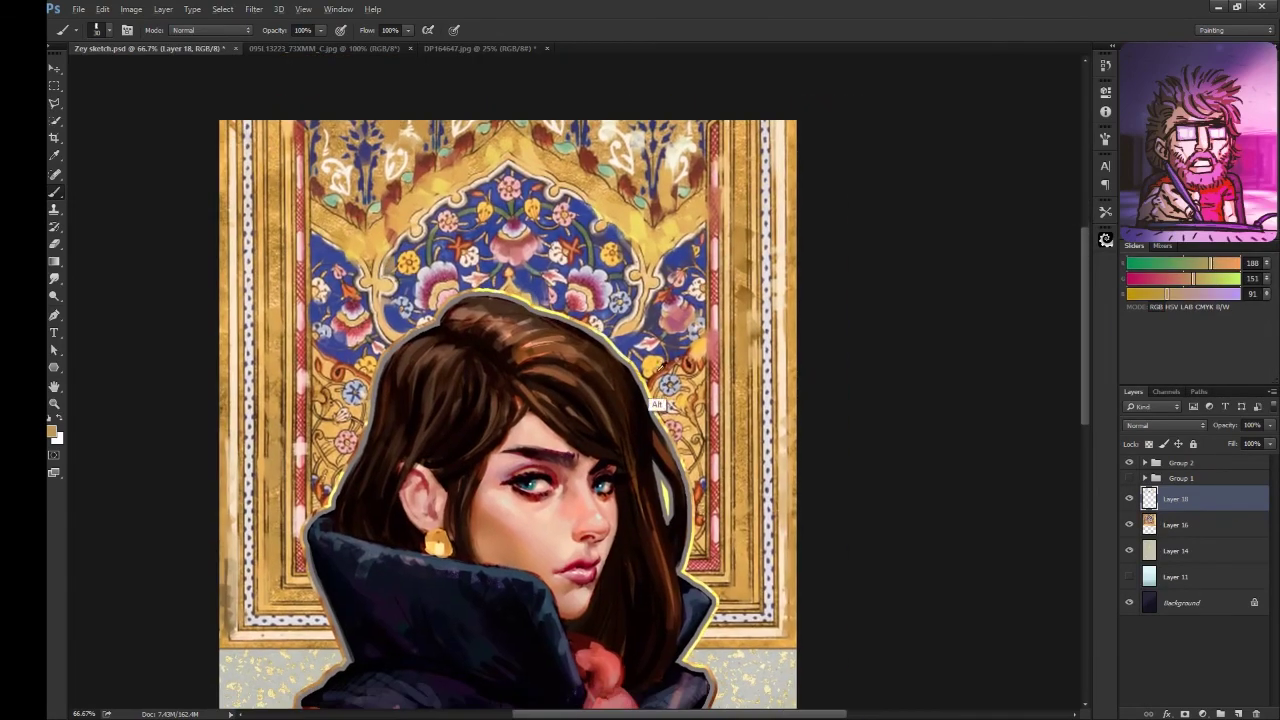
right_click(126, 87)
double_click(288, 329)
left_click_drag(700, 288, 720, 356)
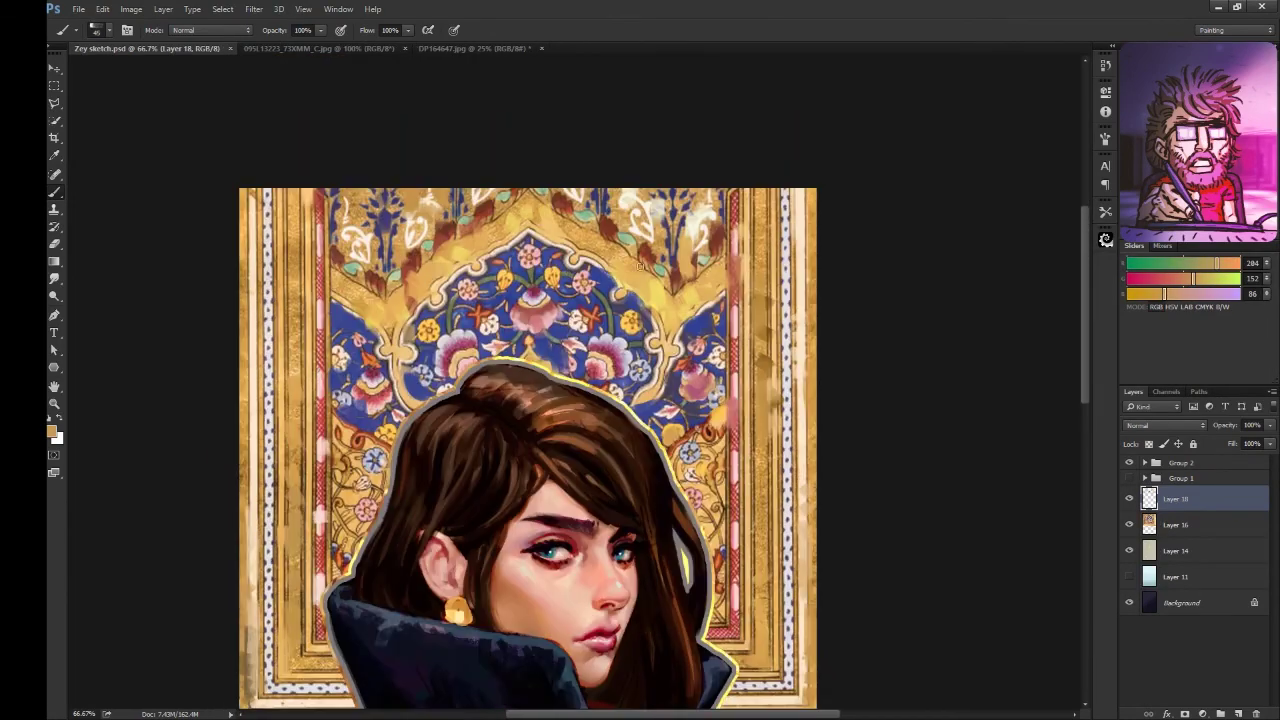
left_click(641, 267, "alt")
left_click_drag(648, 272, 825, 306)
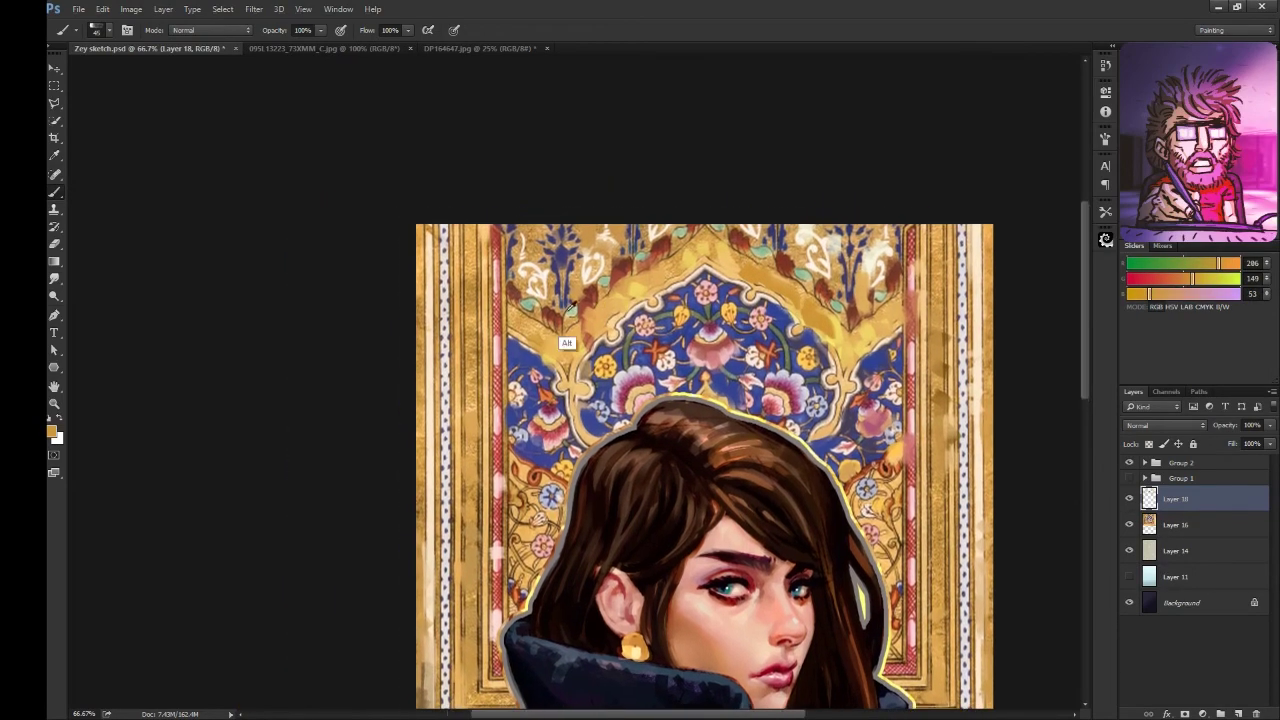
Step: Paint blue over the floral panel, dab deeper gold onto the arch, and add a new empty layer
left_click(566, 340, "alt")
mouse_move(878, 342)
left_mouse_down()
mouse_move(838, 288)
mouse_move(720, 230)
mouse_move(732, 165)
mouse_move(812, 147)
mouse_move(840, 216)
left_mouse_up()
left_click(838, 288, "alt")
left_click(732, 165, "alt")
left_click(840, 216, "alt")
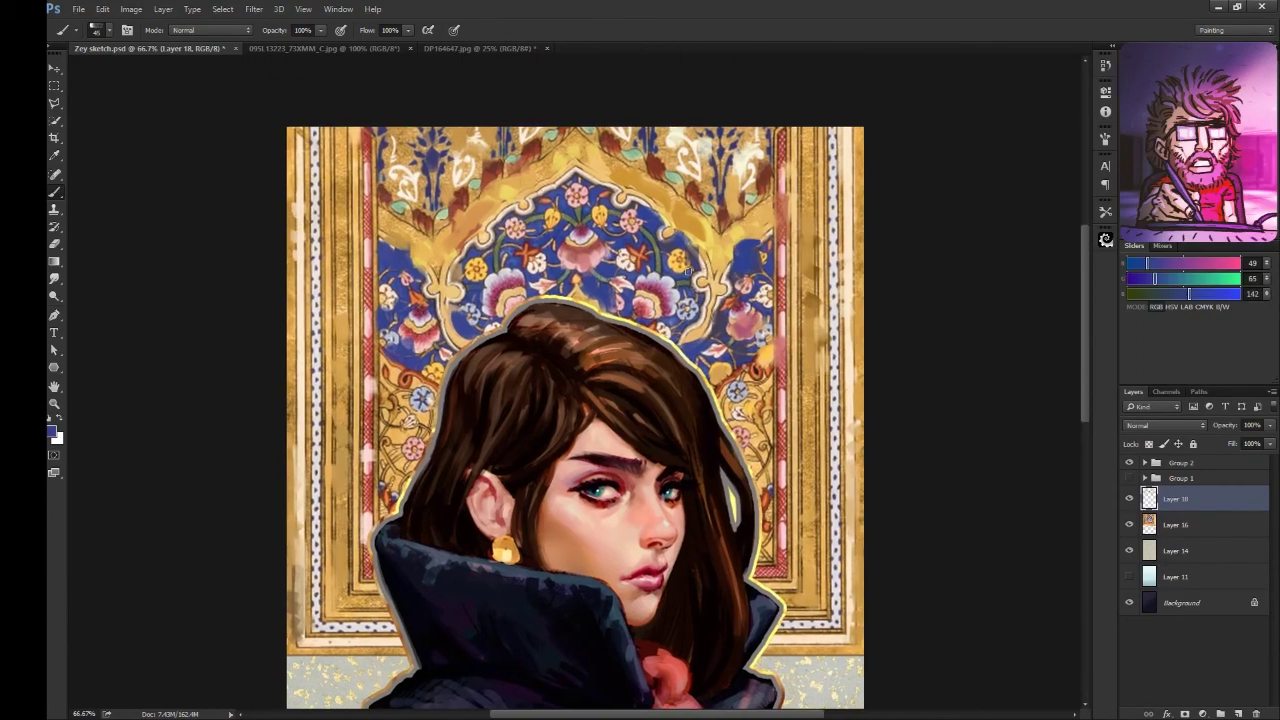
key("ctrl+minus")
key("ctrl+shift+alt+n")
Step: Paint a light gold stroke across the arch top after sampling warm light golds
key("e")
key("F5")
key("F5")
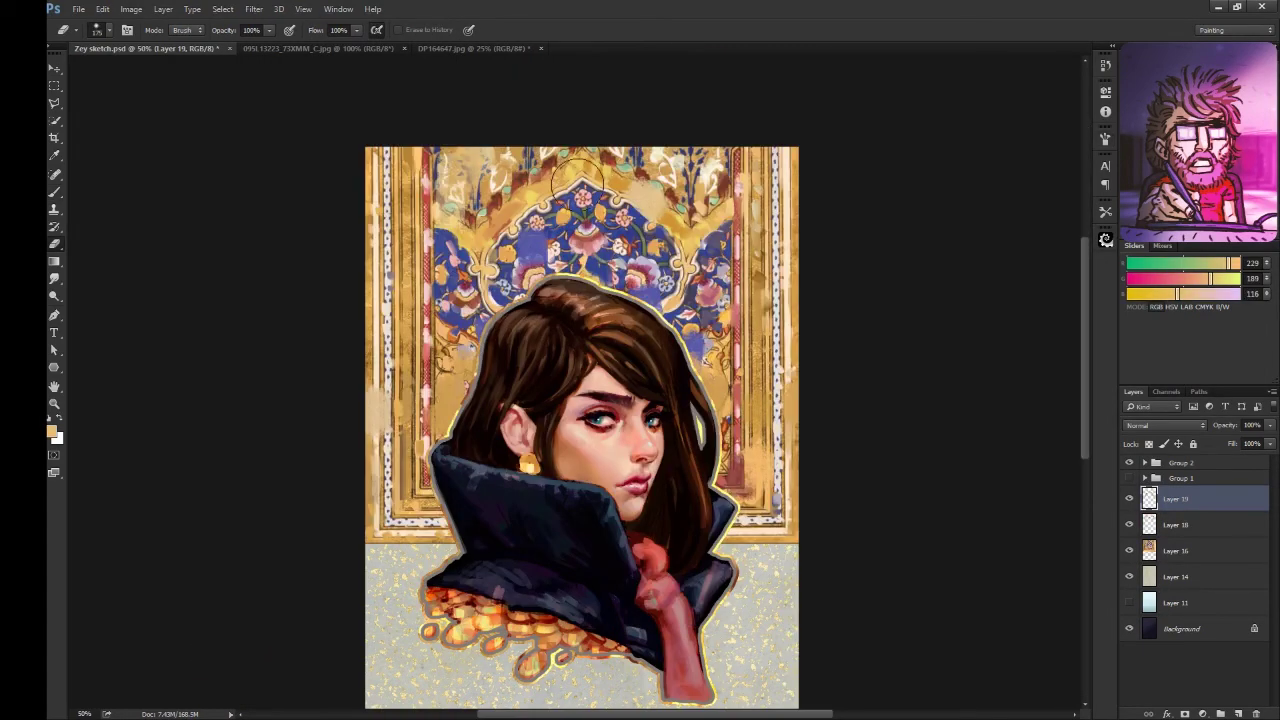
key("b")
left_click(530, 175, "alt")
left_click_drag(560, 170, 518, 162)
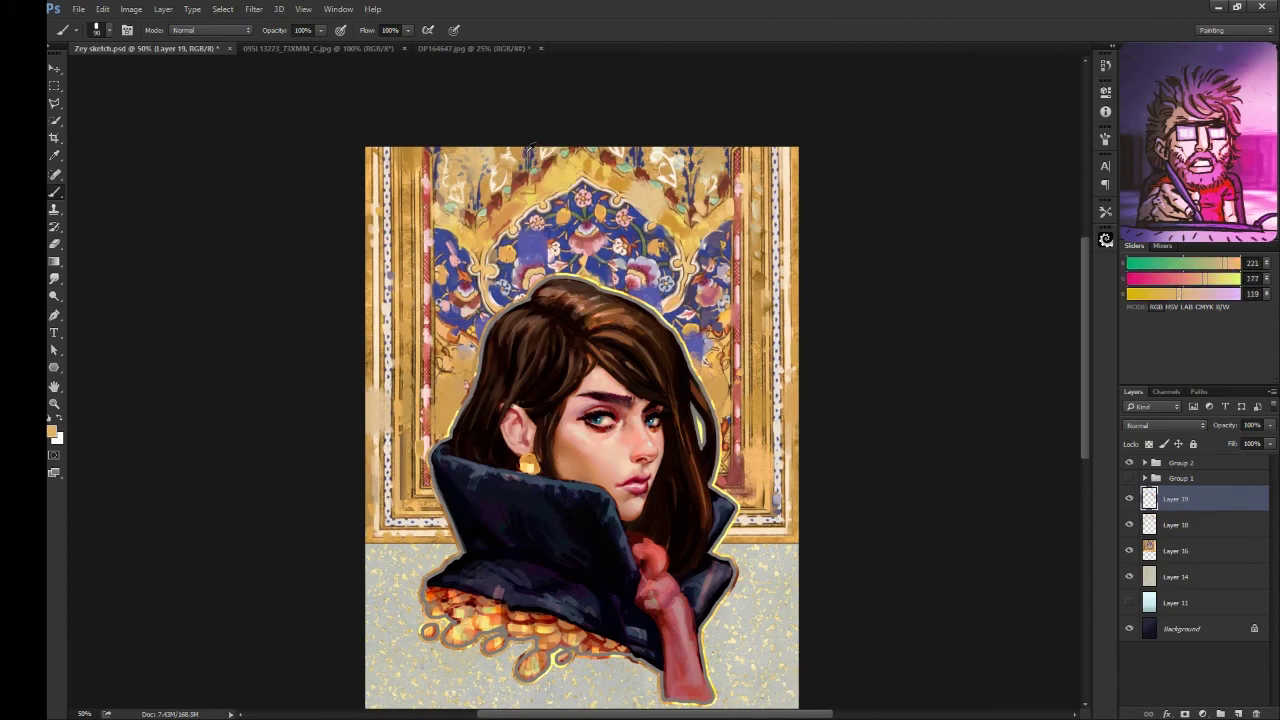
left_click(443, 392, "alt")
left_click(755, 507, "alt")
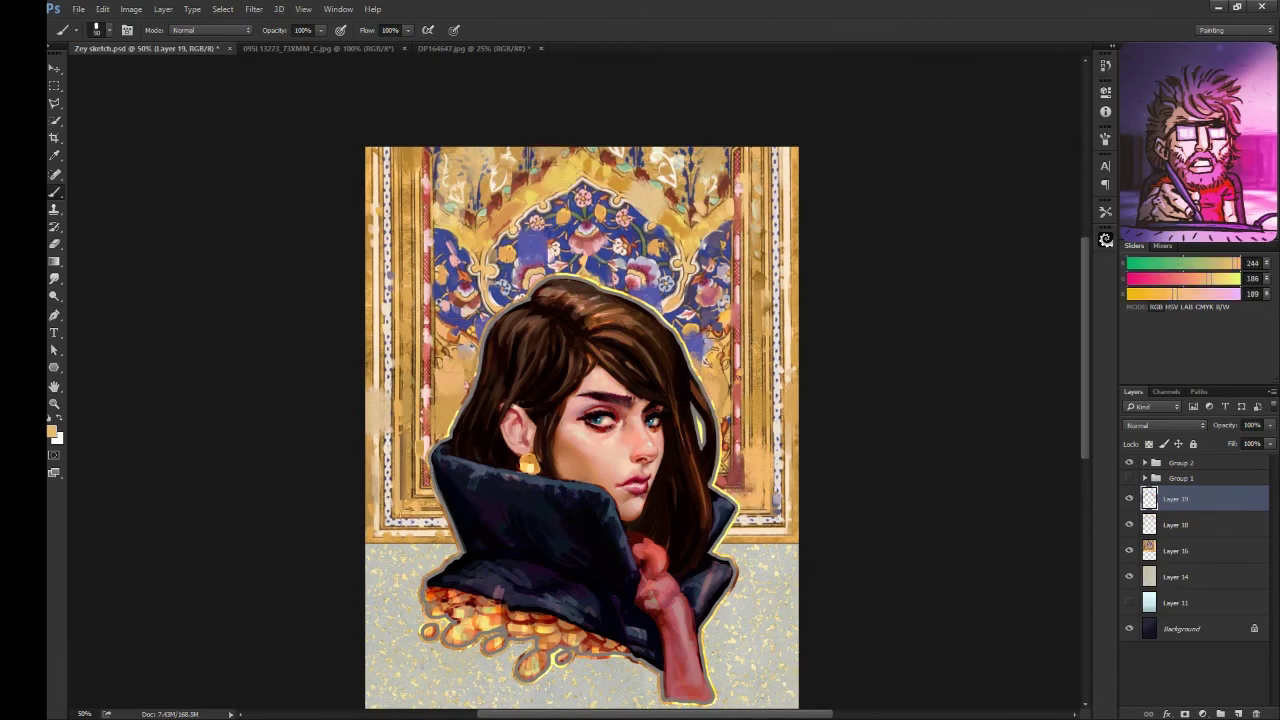
Step: Sample pale pink, dark blue and gold, and paint small touches along the border stripe
left_click(717, 513, "alt")
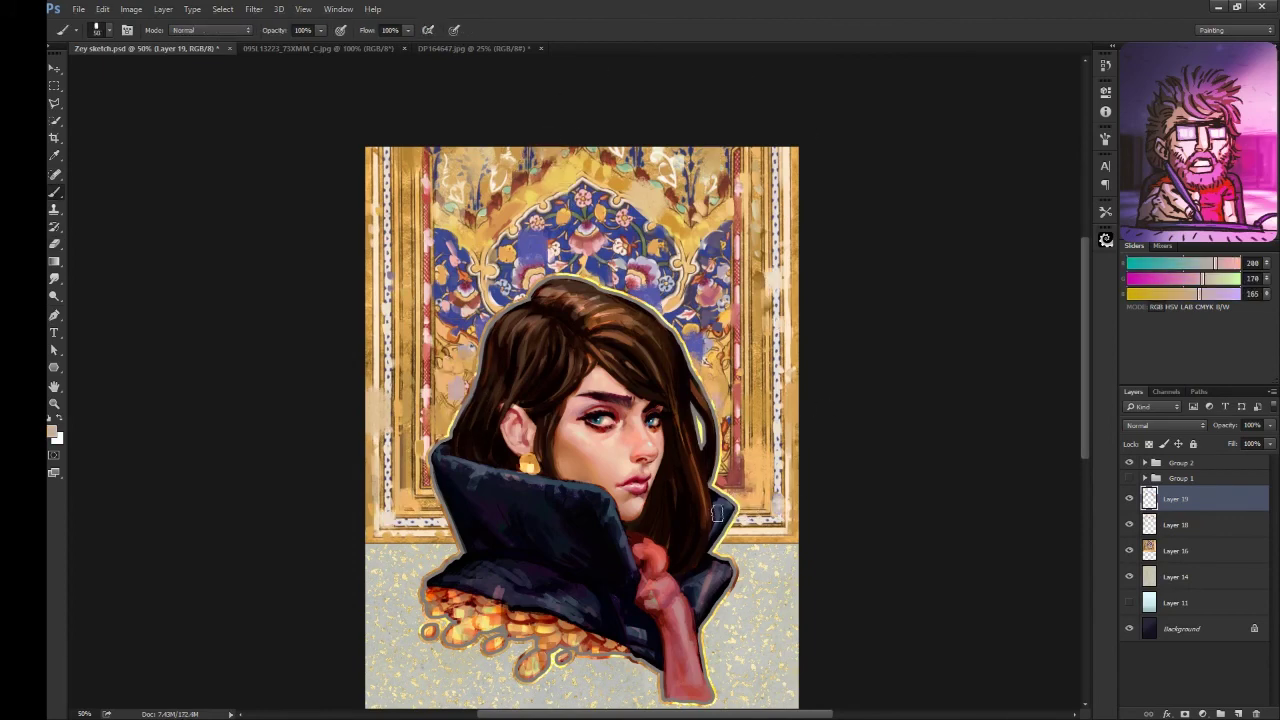
left_click_drag(717, 513, 678, 492)
left_click(591, 332, "alt")
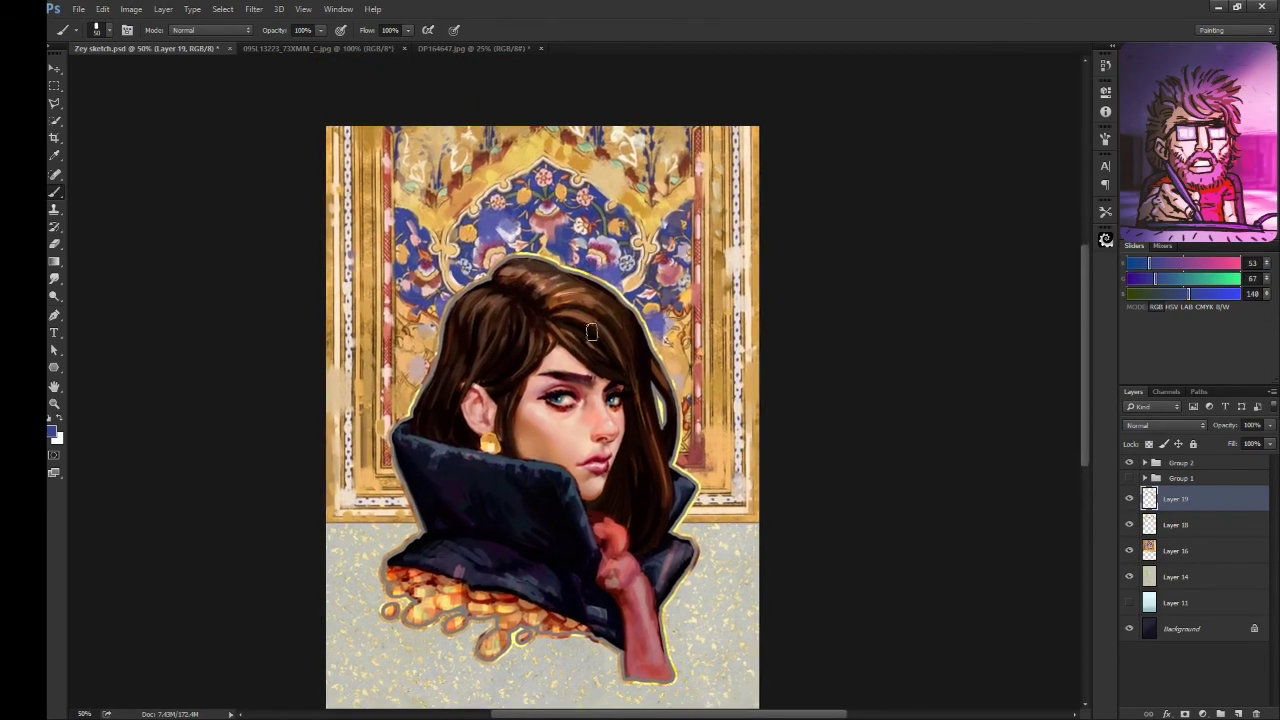
left_click_drag(591, 332, 599, 346)
left_click(721, 256, "alt")
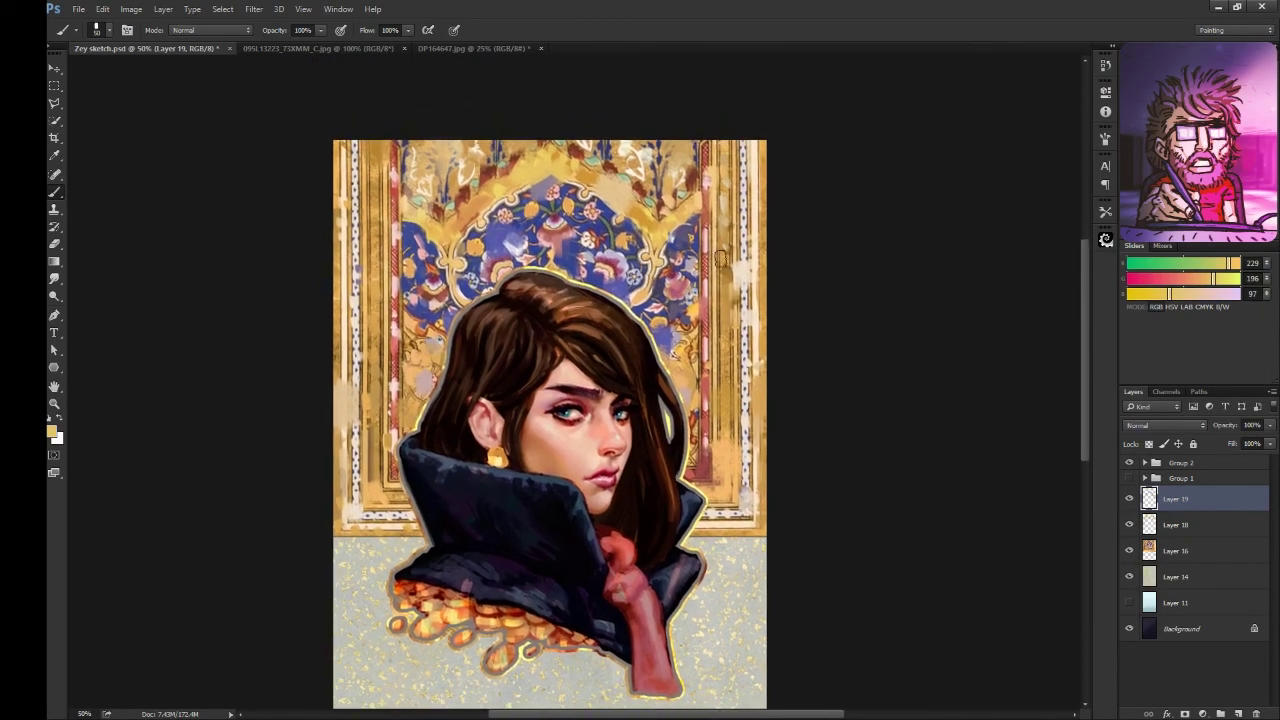
left_click(707, 207, "alt")
left_click_drag(393, 200, 393, 402)
Step: Paint pink and pale strokes along the border stripes and the backdrop's top-right, sampling reds
left_click(405, 450, "alt")
left_click_drag(704, 182, 716, 394)
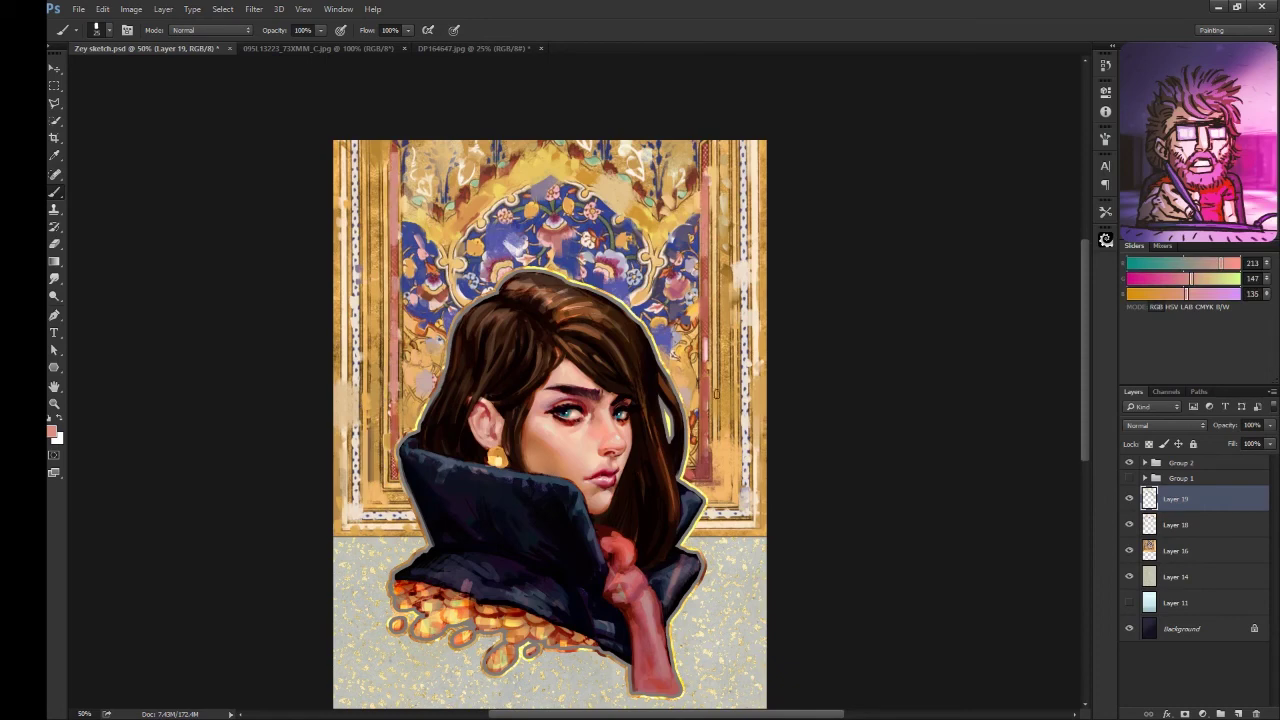
left_click_drag(760, 178, 700, 212)
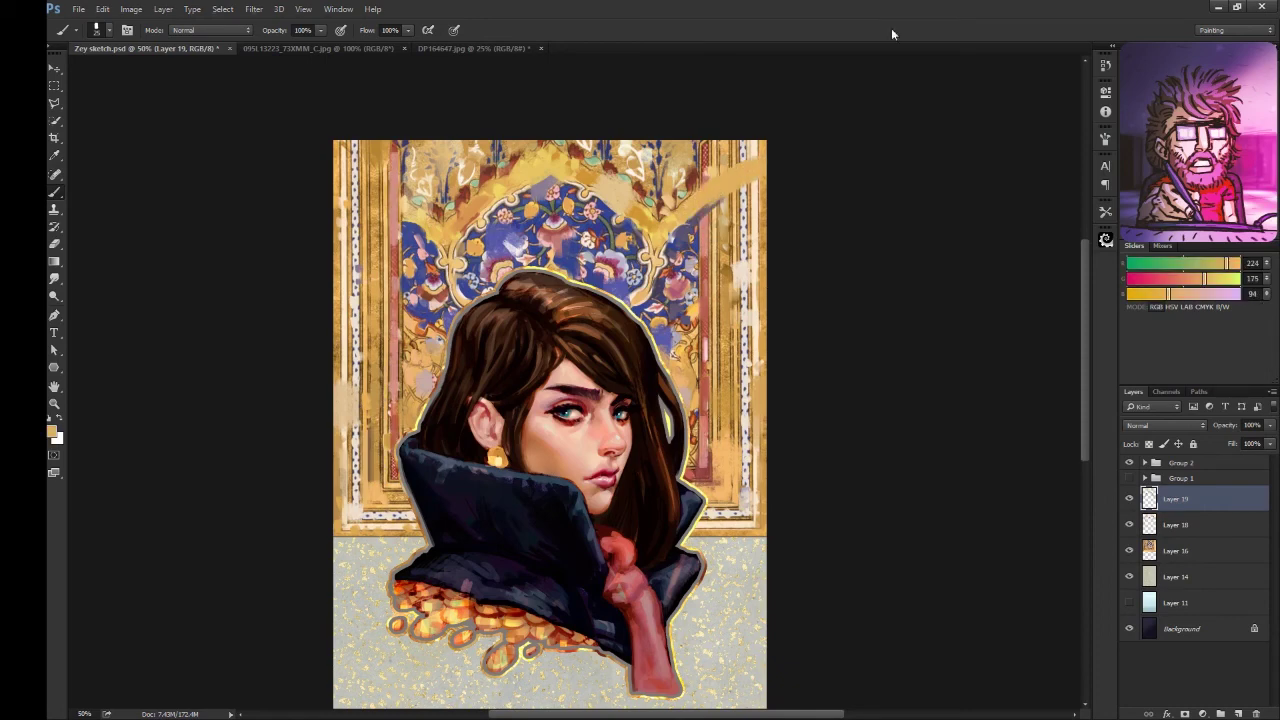
left_click(706, 200, "alt")
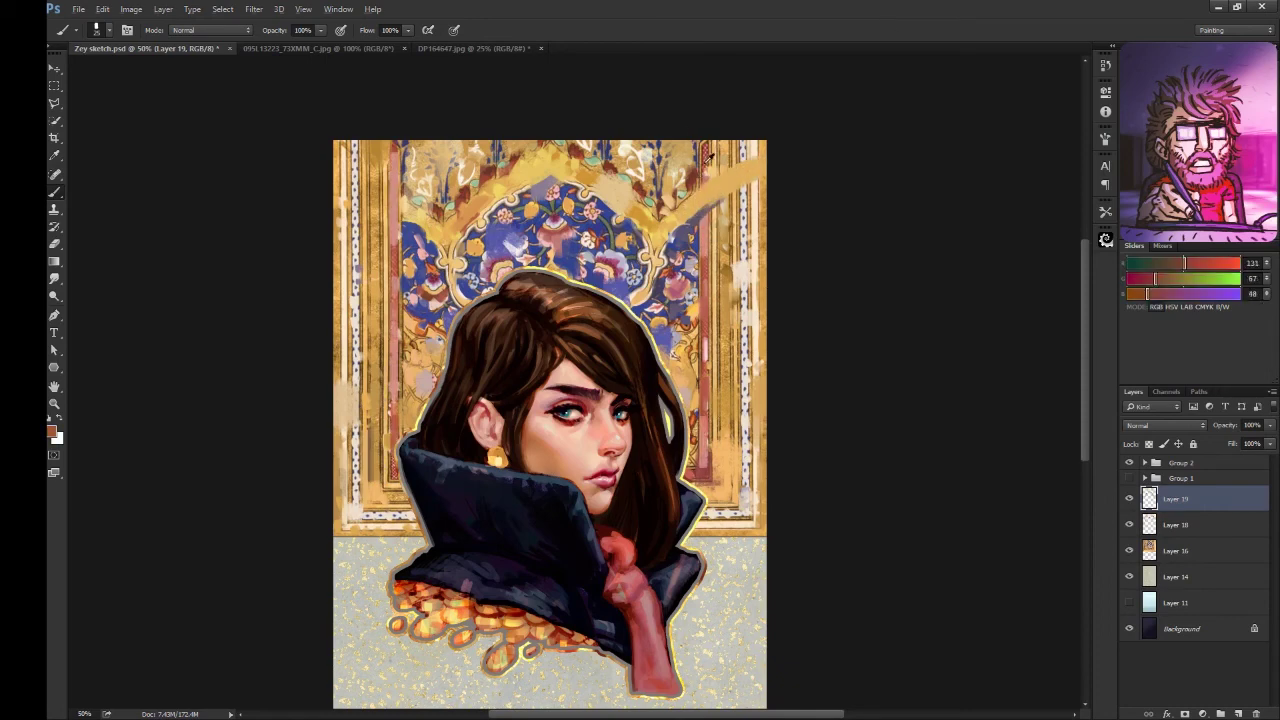
left_click(706, 456, "alt")
key("ctrl+minus")
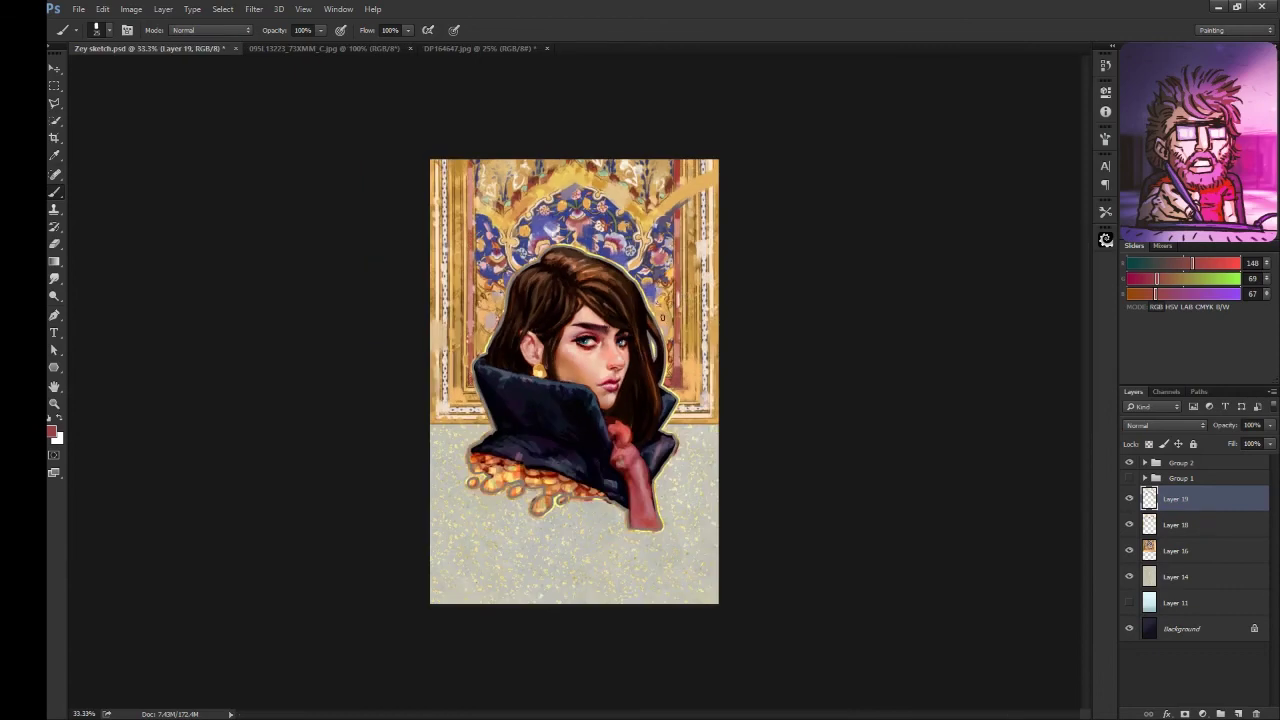
key("ctrl+plus")
Step: Sample golds and blue from the backdrop, then flip the canvas horizontally to check and flip back
left_click(505, 198, "alt")
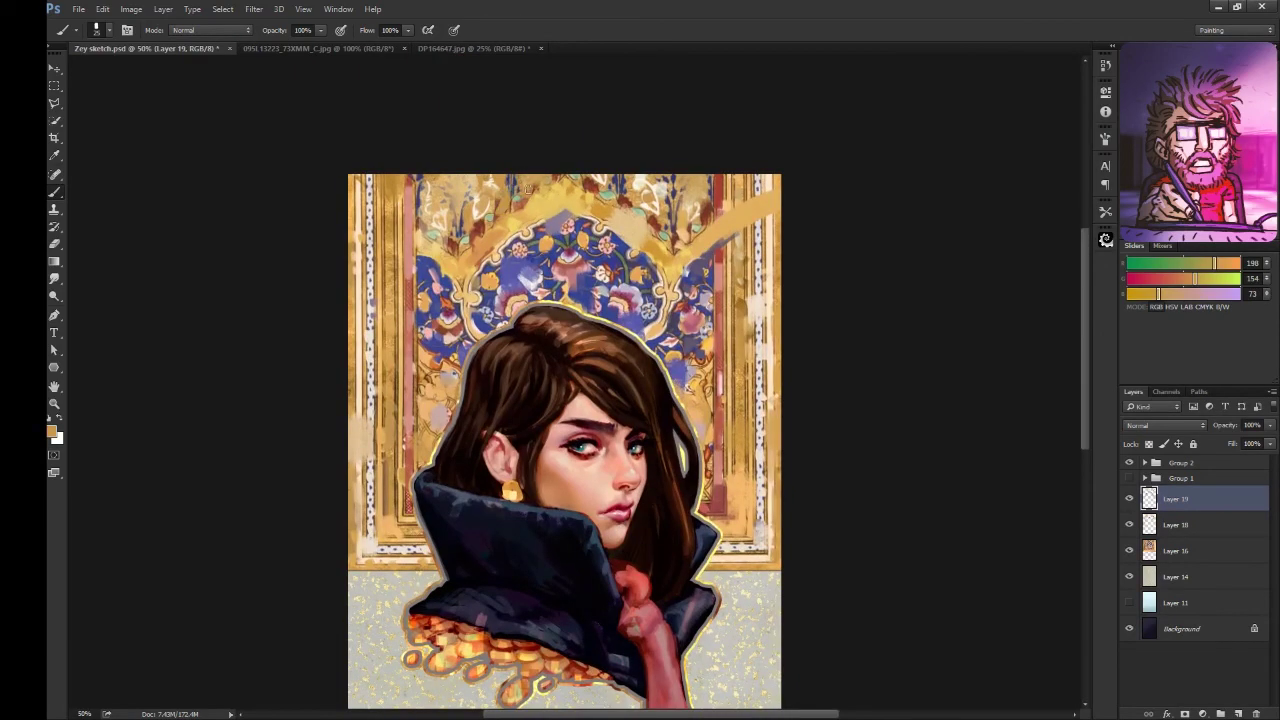
left_click(480, 332, "alt")
left_click(505, 341, "alt")
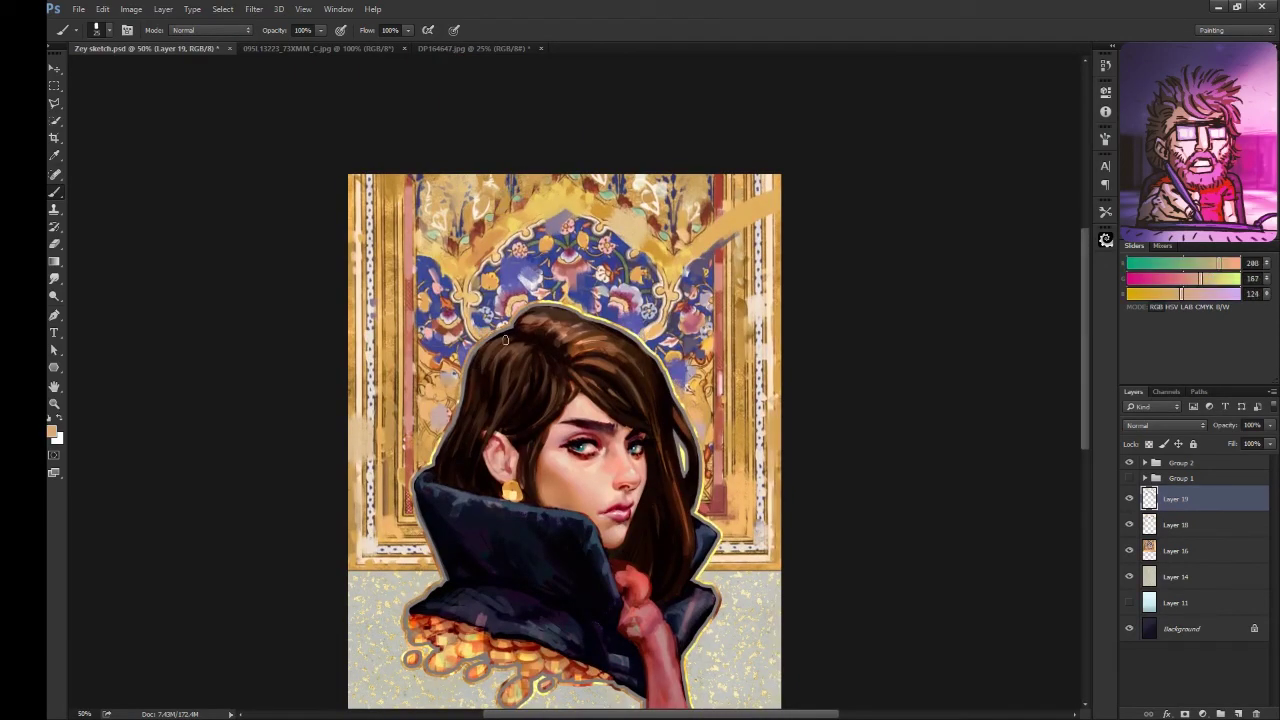
left_click(695, 410, "alt")
key("ctrl+minus")
key("ctrl+shift+h")
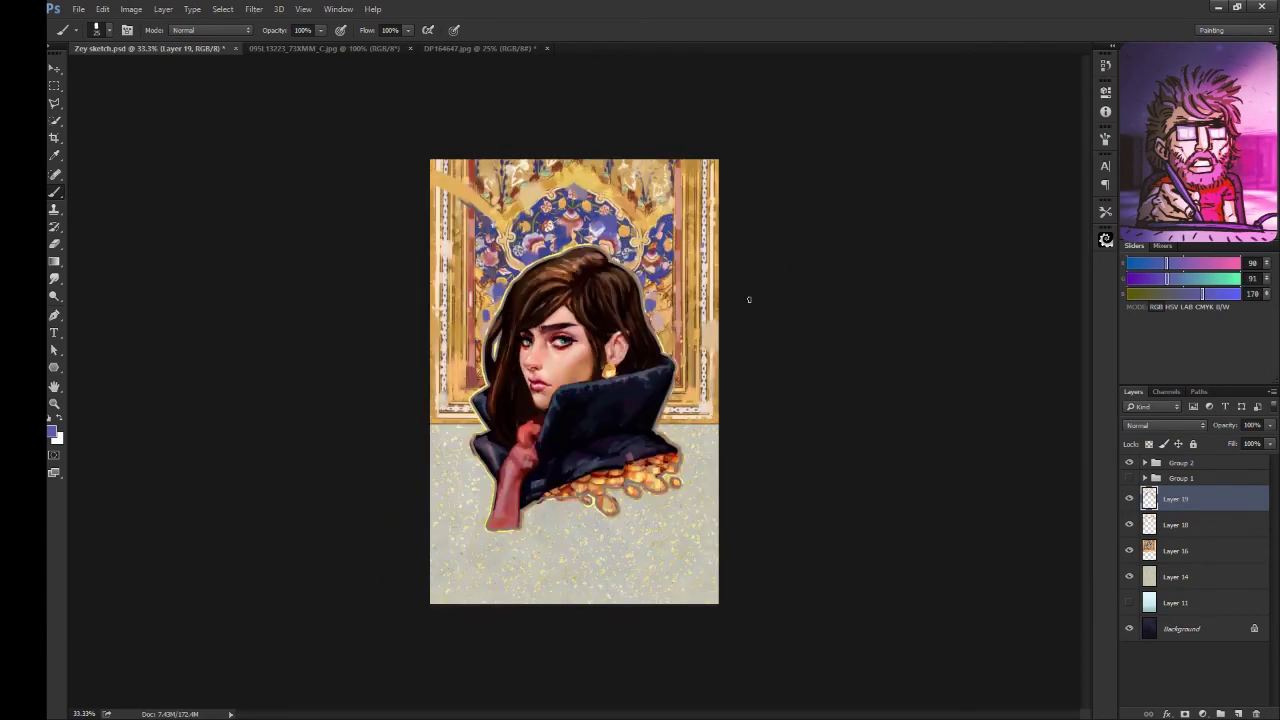
key("ctrl+shift+h")
key("ctrl+plus")
key("ctrl+plus")
Step: Magic Wand the gold medallion, paste it into the portrait and transform it below the figure
left_click(672, 355, "alt")
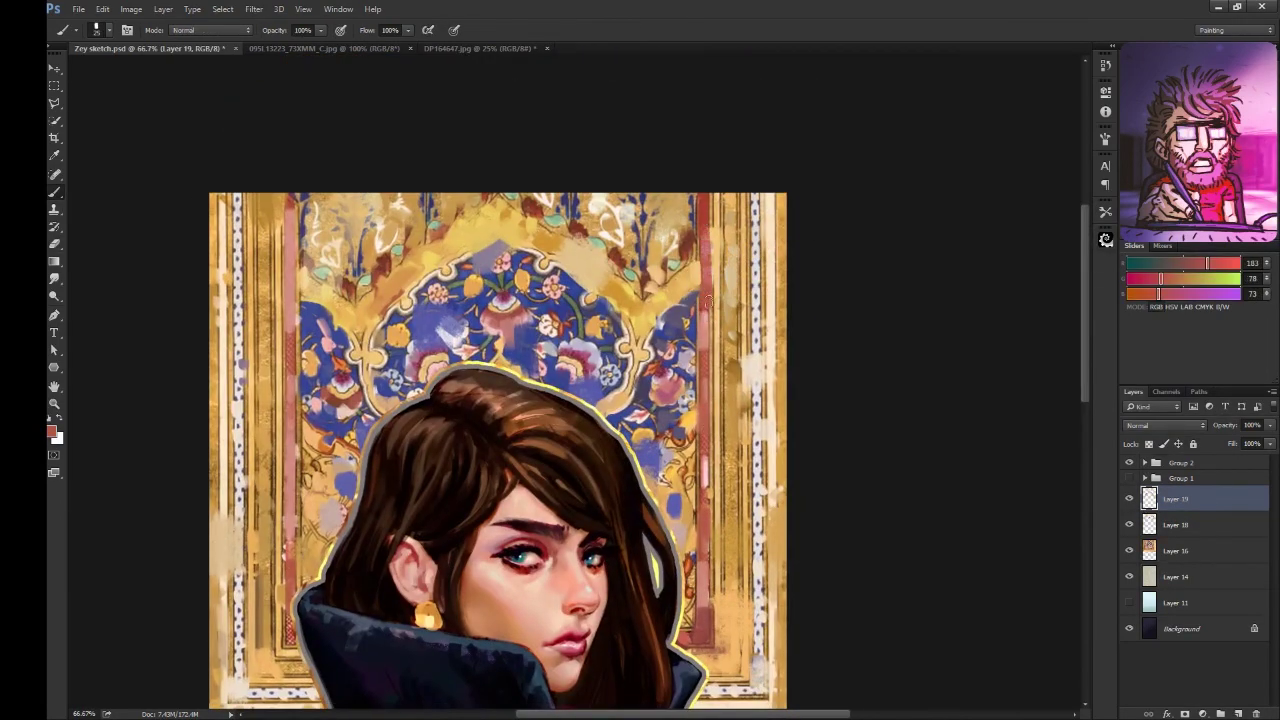
key("ctrl+minus")
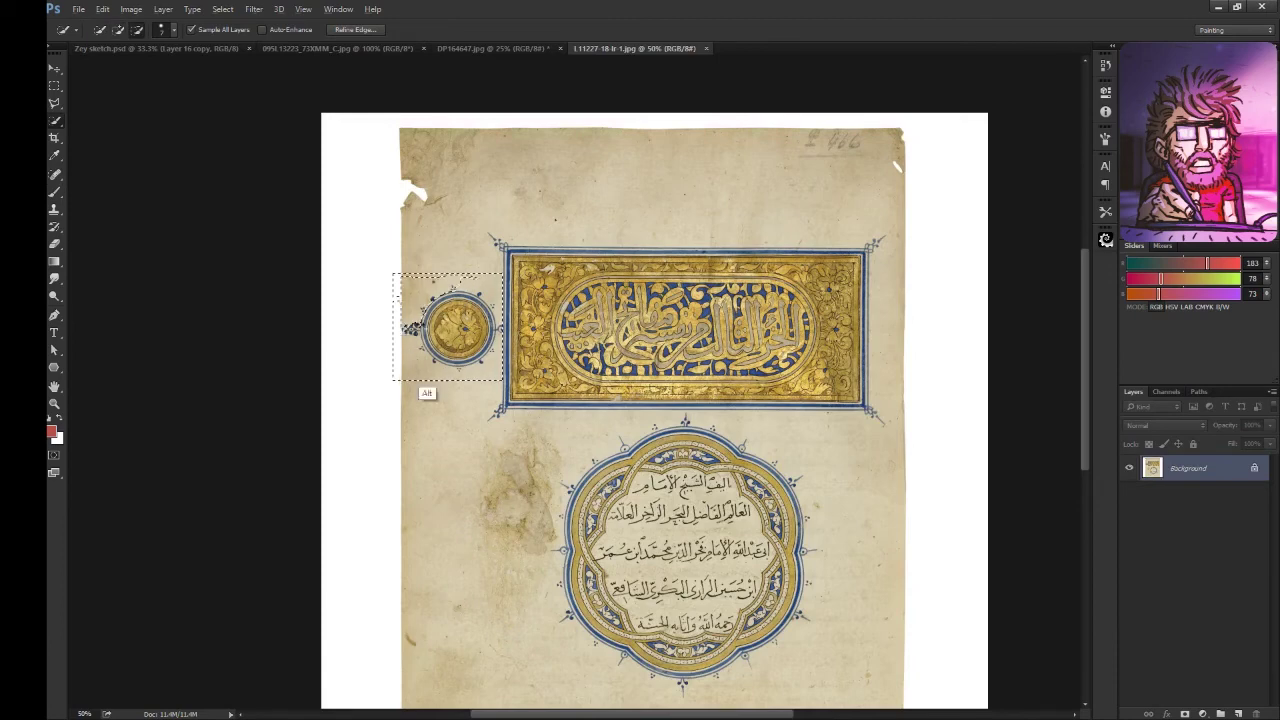
key("shift+w")
left_click(418, 296, "alt")
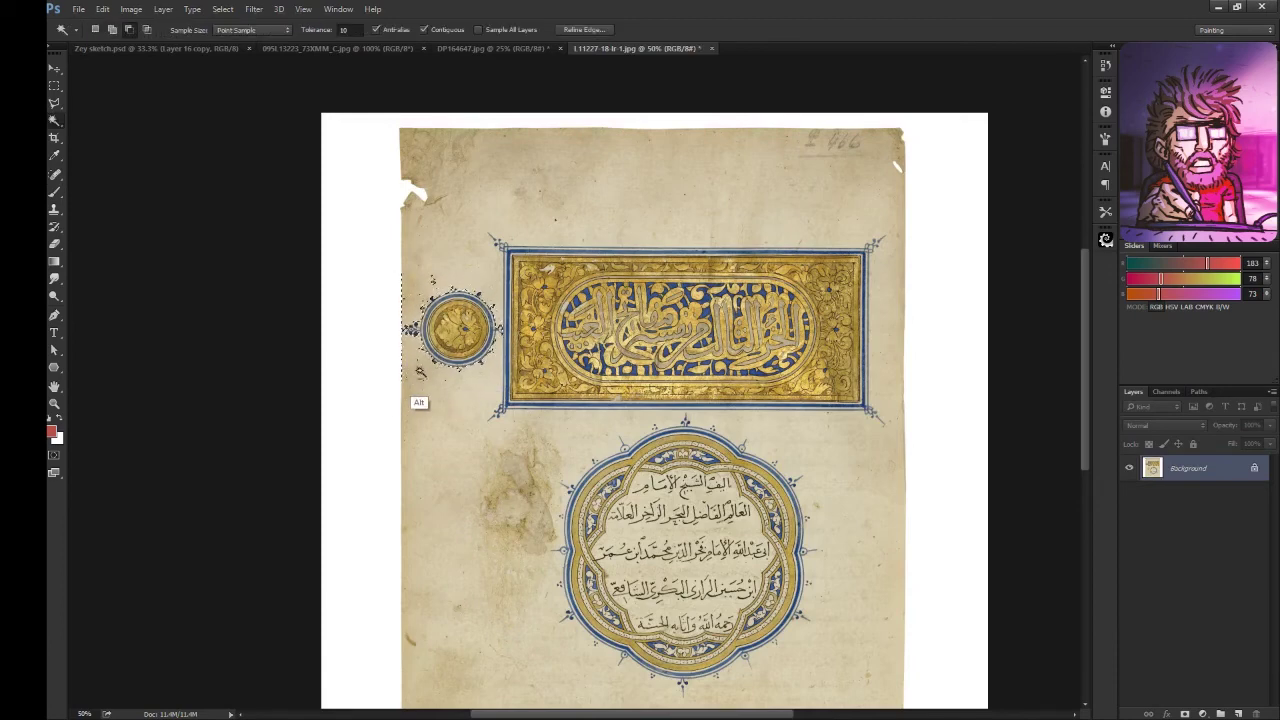
key("ctrl+c")
key("ctrl+Tab")
key("ctrl+v")
key("ctrl+t")
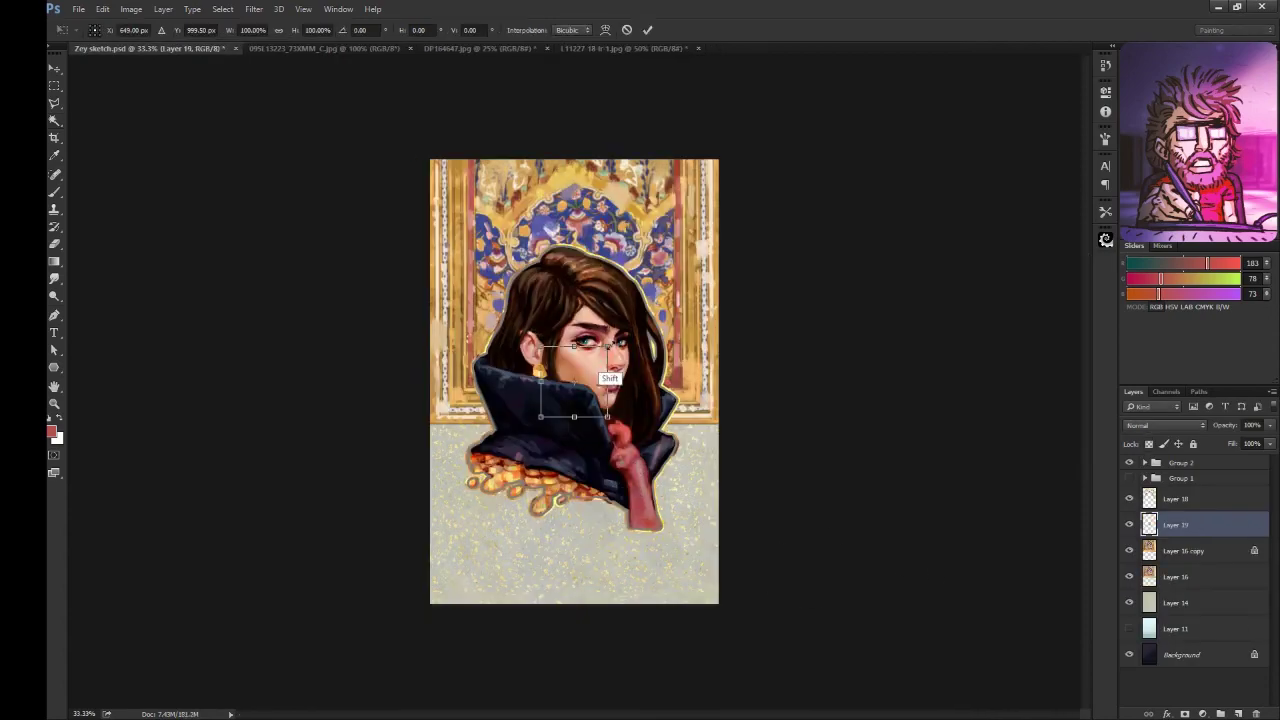
left_click_drag(592, 362, 600, 563)
key("Return")
Step: Match the medallion's colour to the portrait's Layer 16 copy and adjust its lightness in Hue/Saturation
key("ctrl+plus")
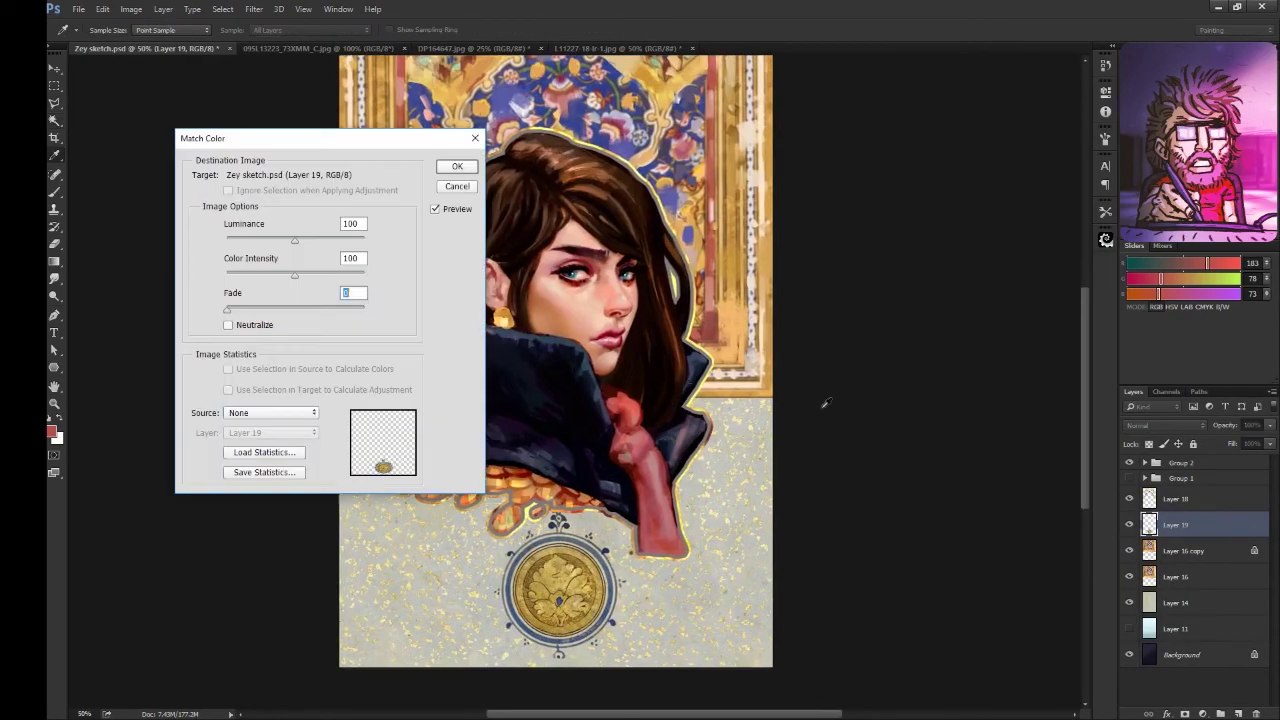
left_click(270, 412)
left_click(270, 425)
key("Return")
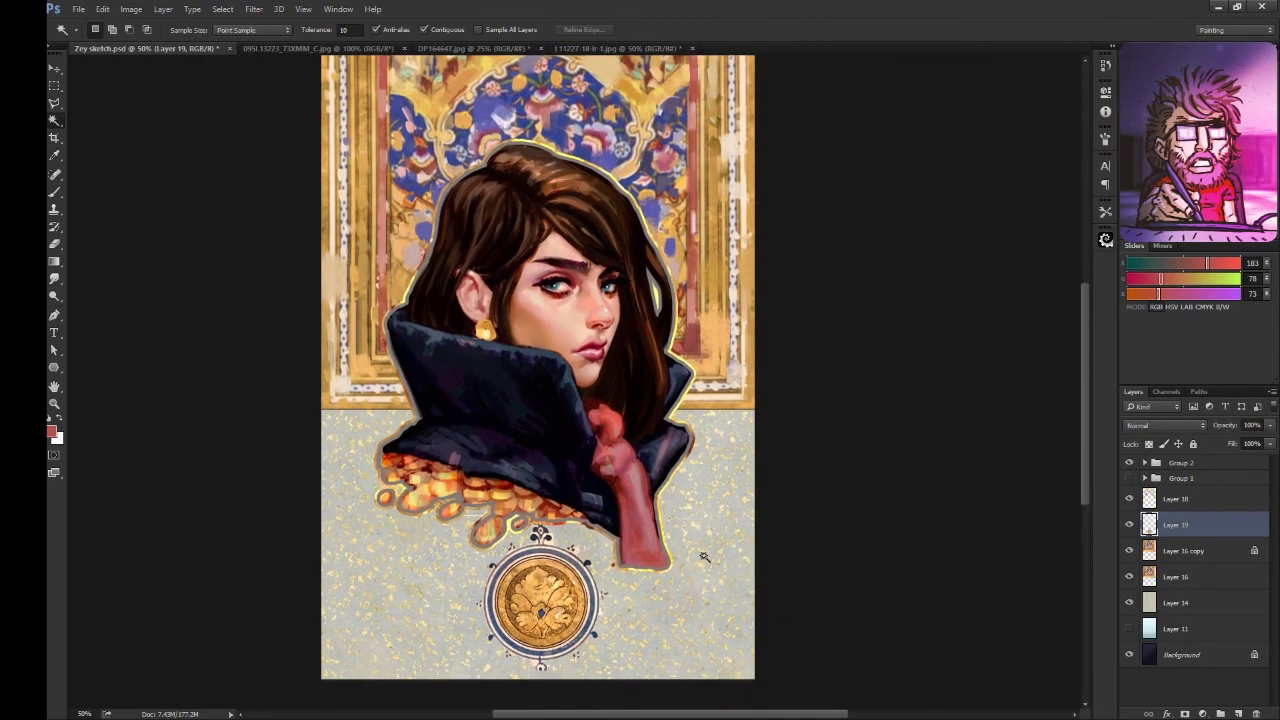
key("ctrl+minus")
key("ctrl+u")
left_click_drag(986, 303, 997, 313)
key("Return")
Step: Nudge the medallion slightly up and left with the Move tool
key("w")
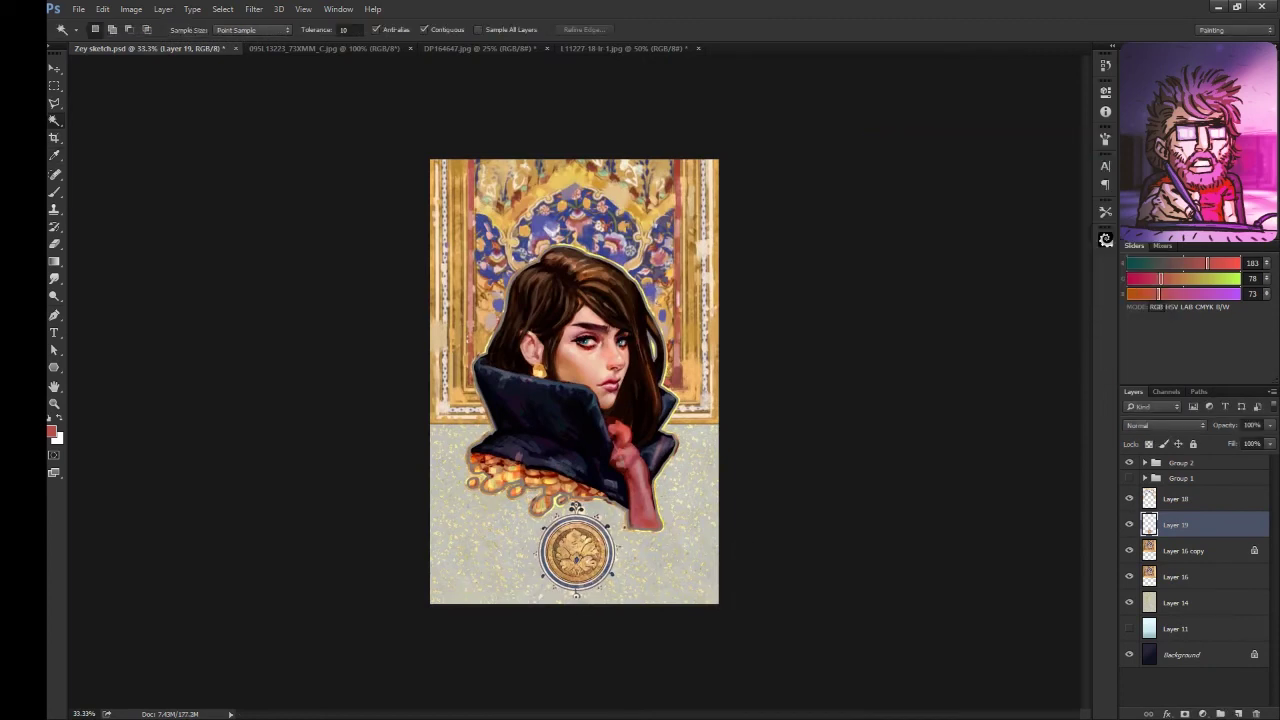
key("v")
left_click_drag(622, 550, 619, 549)
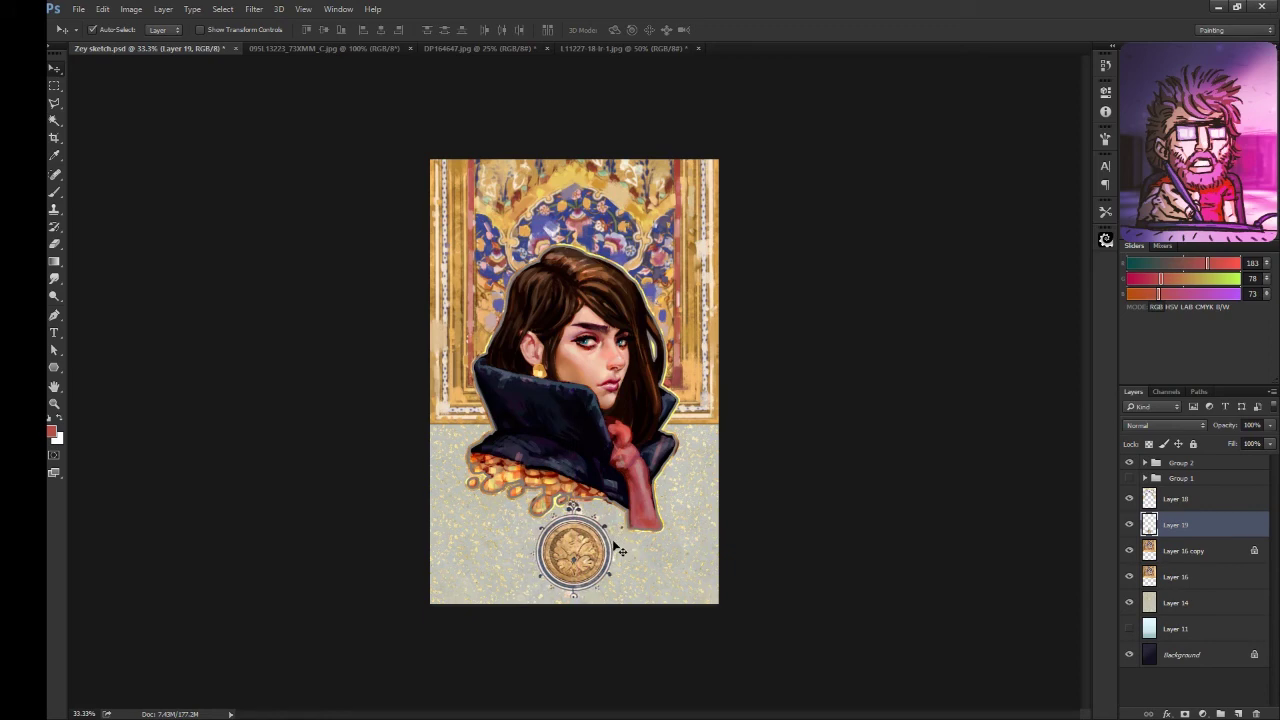
key("ctrl+plus")
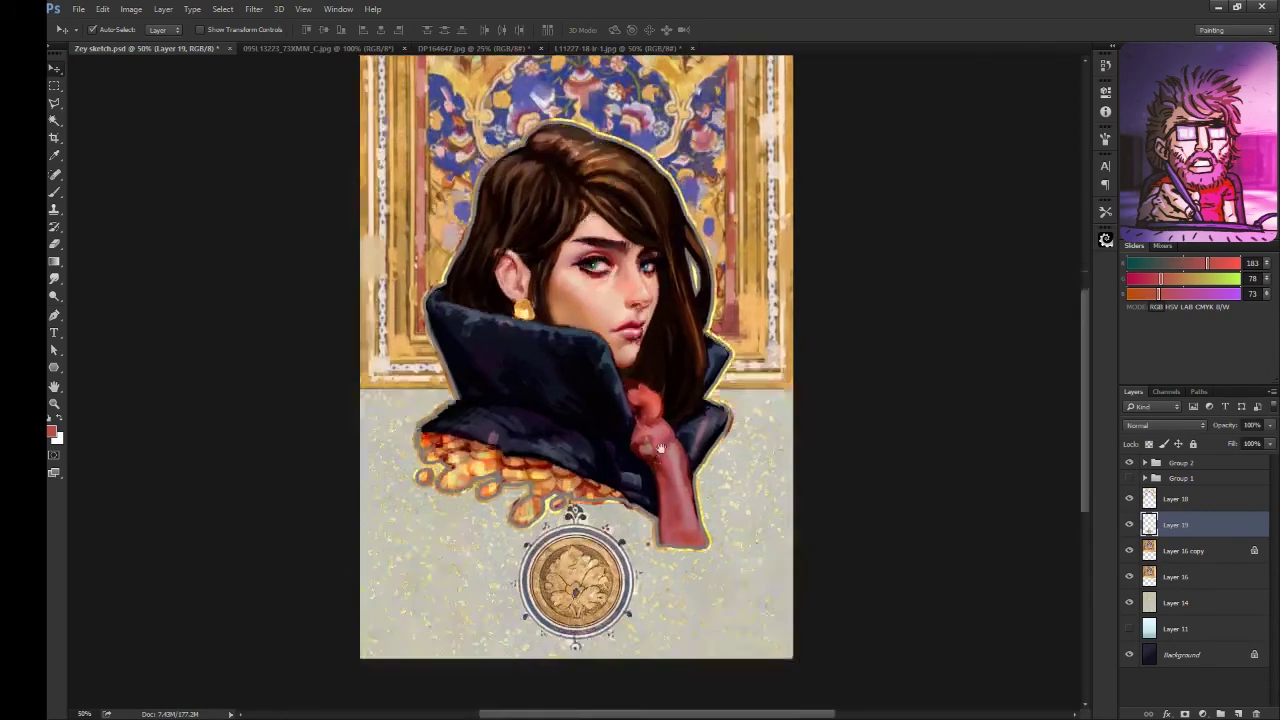
Step: Place a second manuscript page into the manuscript document and move it down
key("e")
scroll(720, 428, "up", 2)
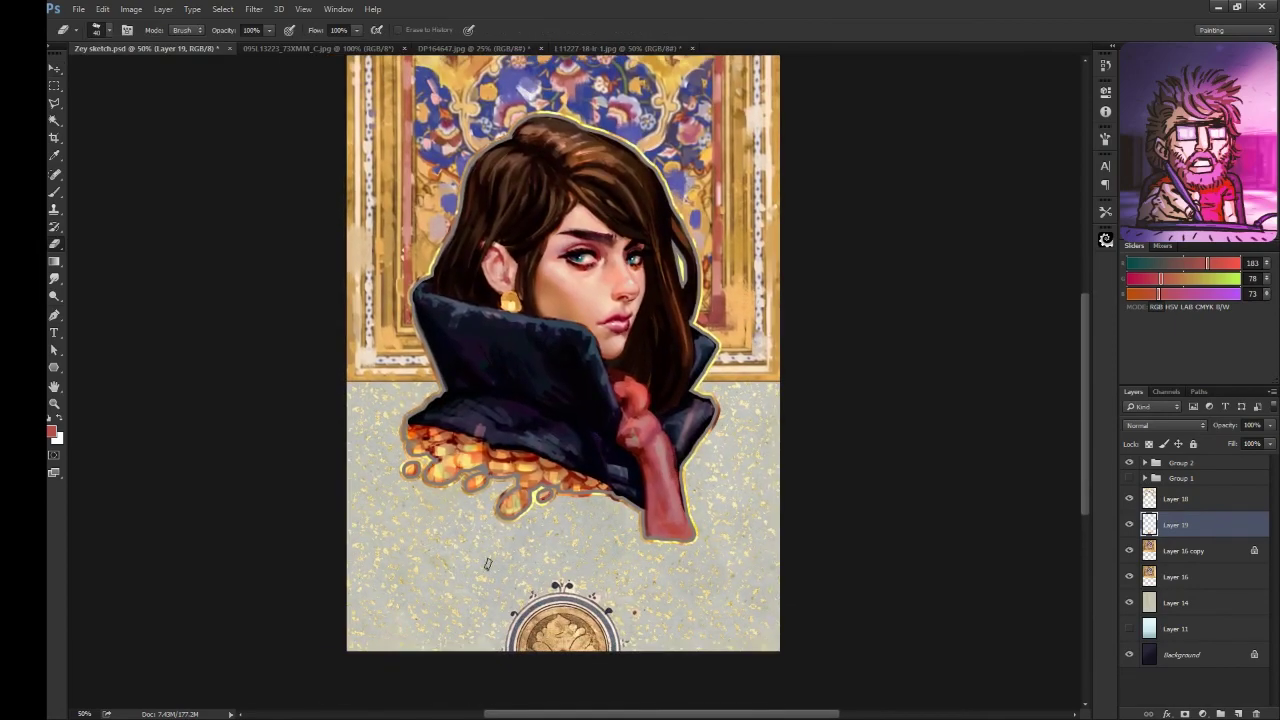
key("ctrl+shift+Tab")
key("Return")
mouse_move(604, 222)
left_mouse_down()
mouse_move(510, 388)
mouse_move(510, 440)
left_mouse_up()
Step: Magic Wand the manuscript's corner ornament, paste it into the portrait and enlarge it bottom-left
key("w")
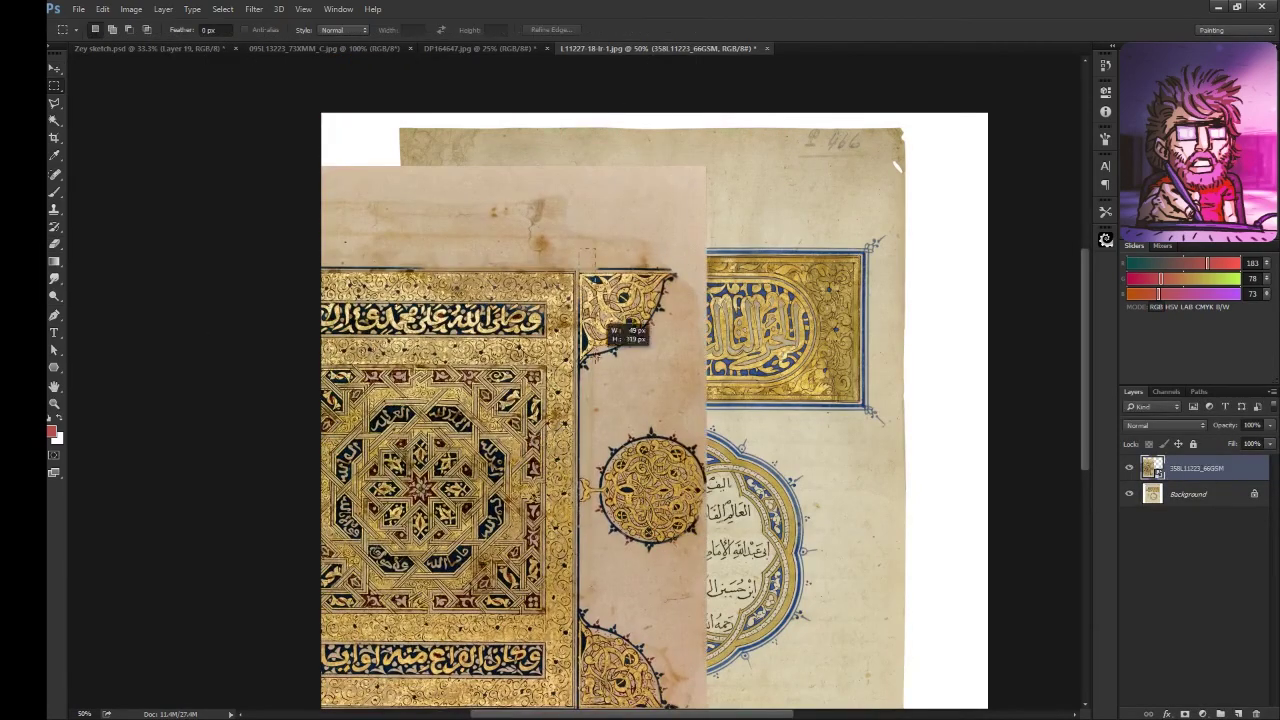
left_click_drag(580, 248, 690, 384)
left_click(684, 323, "alt")
left_click(677, 334, "alt")
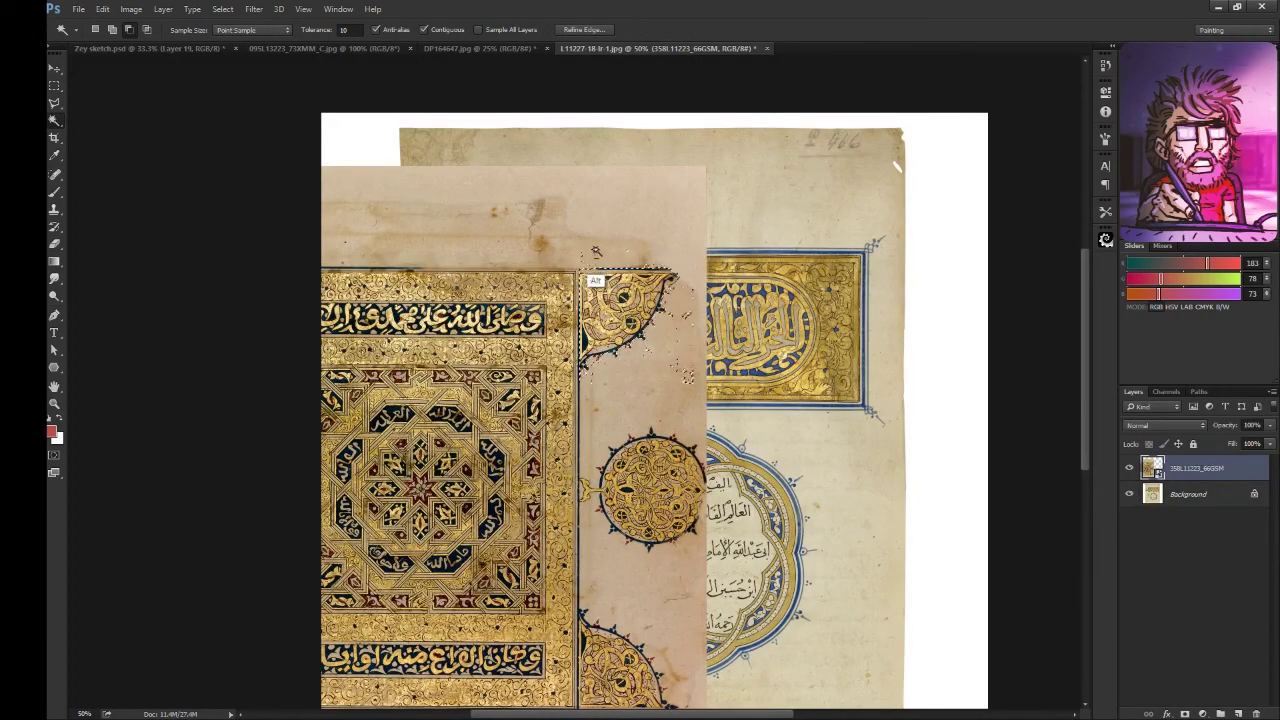
key("ctrl+c")
key("ctrl+Tab")
key("ctrl+v")
key("ctrl+t")
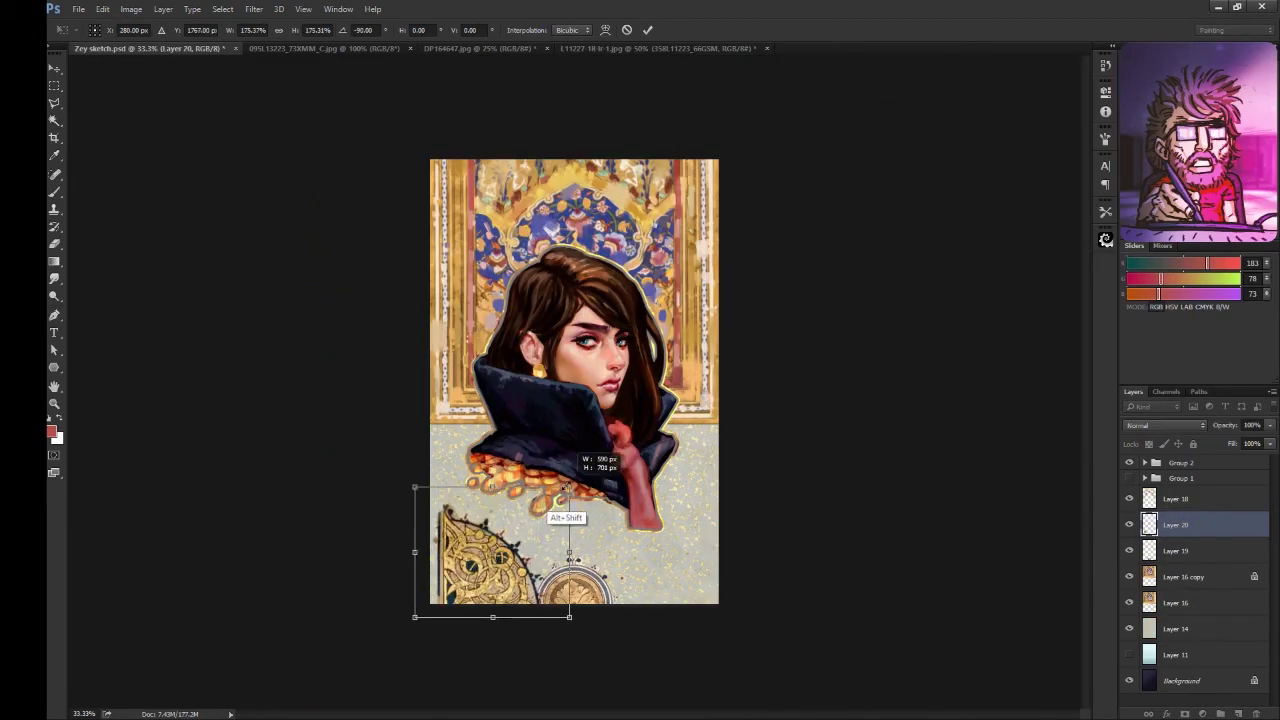
left_click_drag(445, 515, 404, 477)
key("Return")
Step: Preview blend modes for the ornament and cancel a Match Color attempt
left_click(1165, 425)
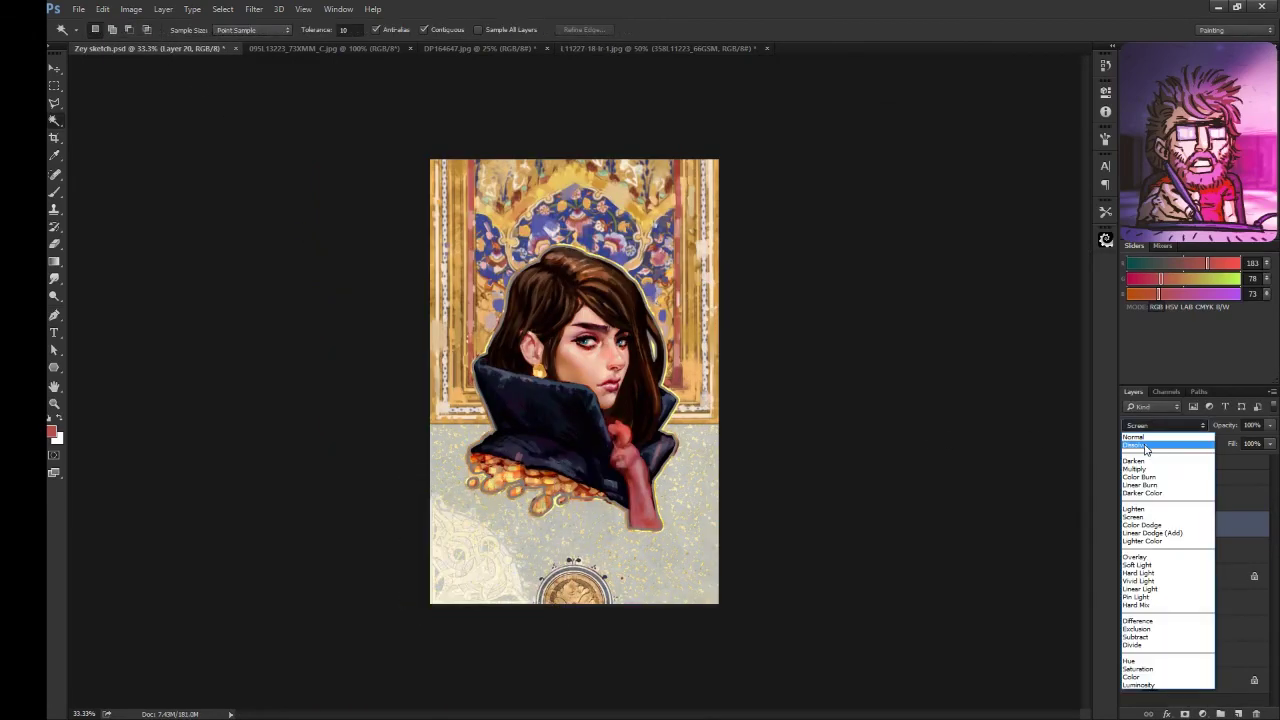
key("Escape")
left_click(286, 410)
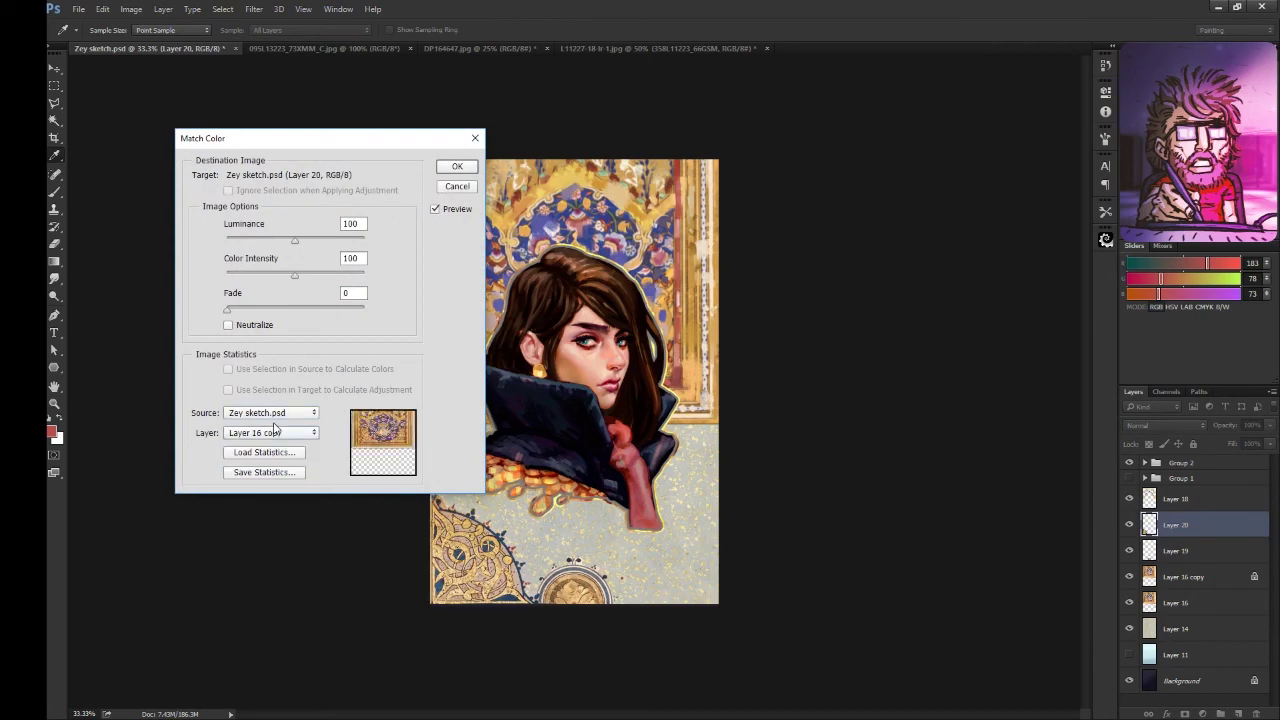
key("Escape")
left_click(598, 48)
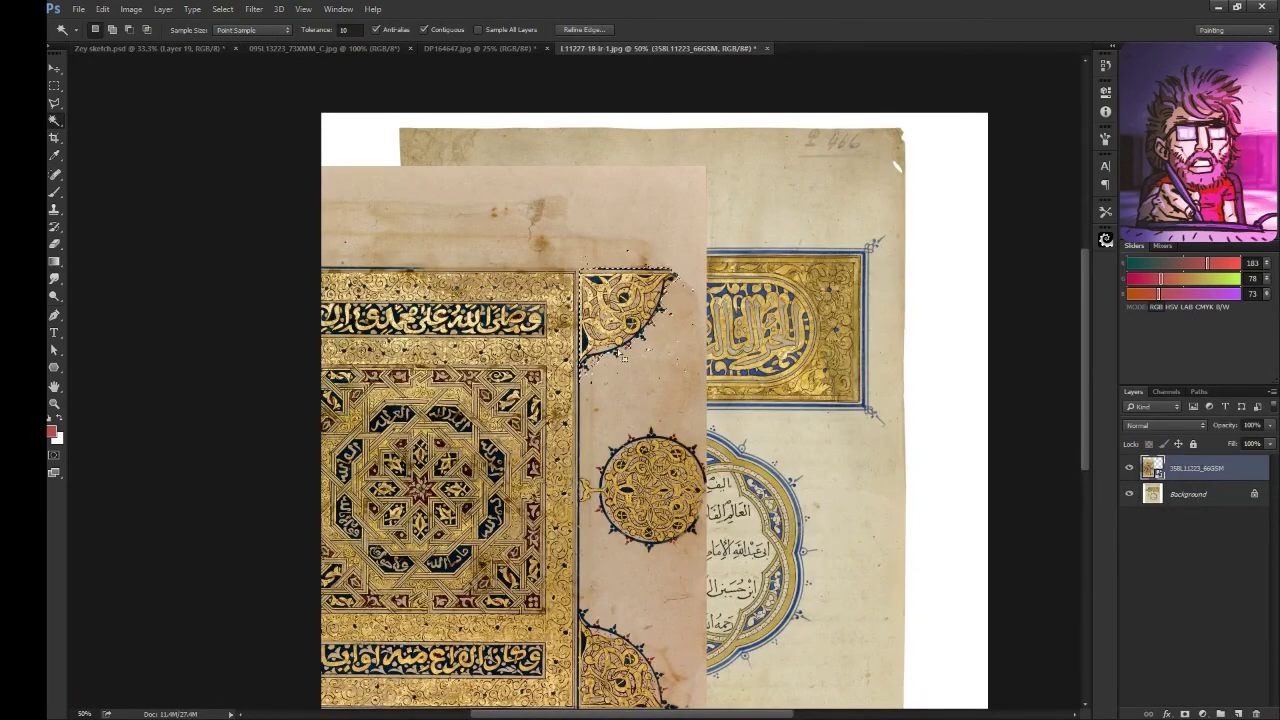
Step: Hide the placed page, copy the manuscript's right border strip and paste it into the portrait
left_click(1129, 468)
left_click(1190, 494)
left_click_drag(814, 200, 898, 465)
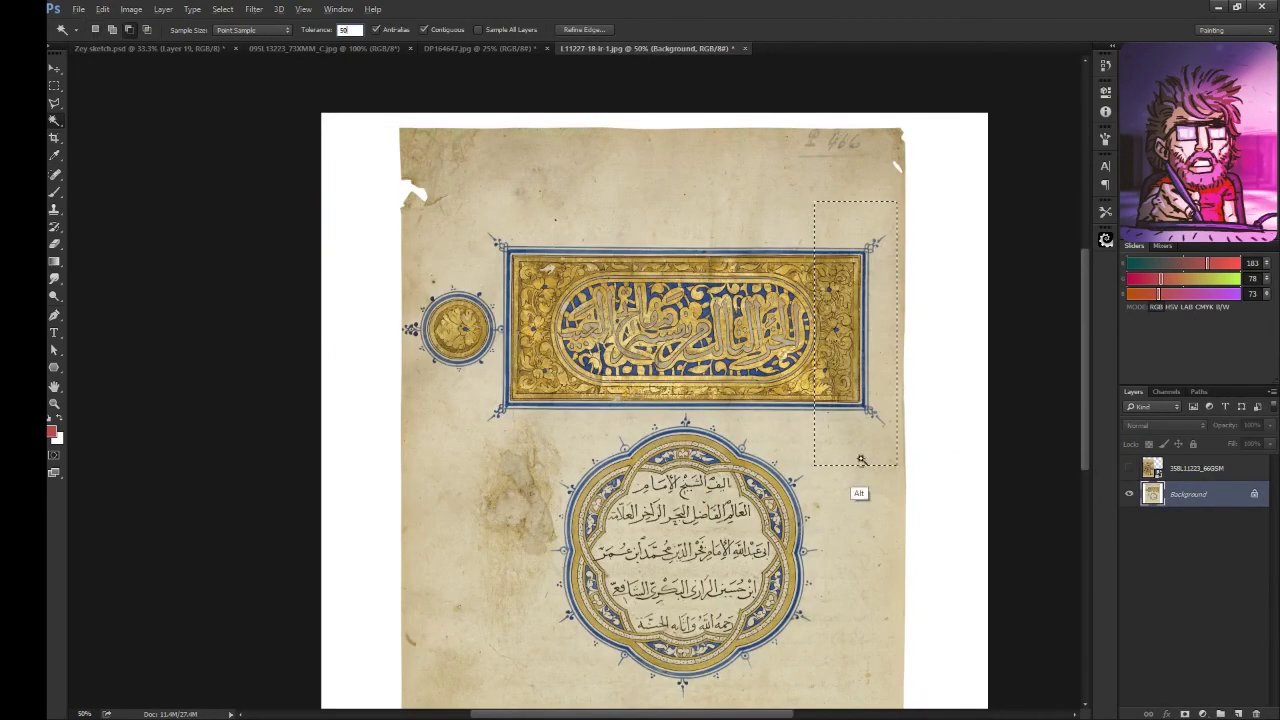
key("ctrl+c")
key("ctrl+Tab")
key("ctrl+v")
Step: Rotate the border strip horizontal, stretch it across the bottom edge and nudge it right
key("ctrl+t")
left_click_drag(572, 430, 572, 575)
left_click_drag(640, 530, 727, 497)
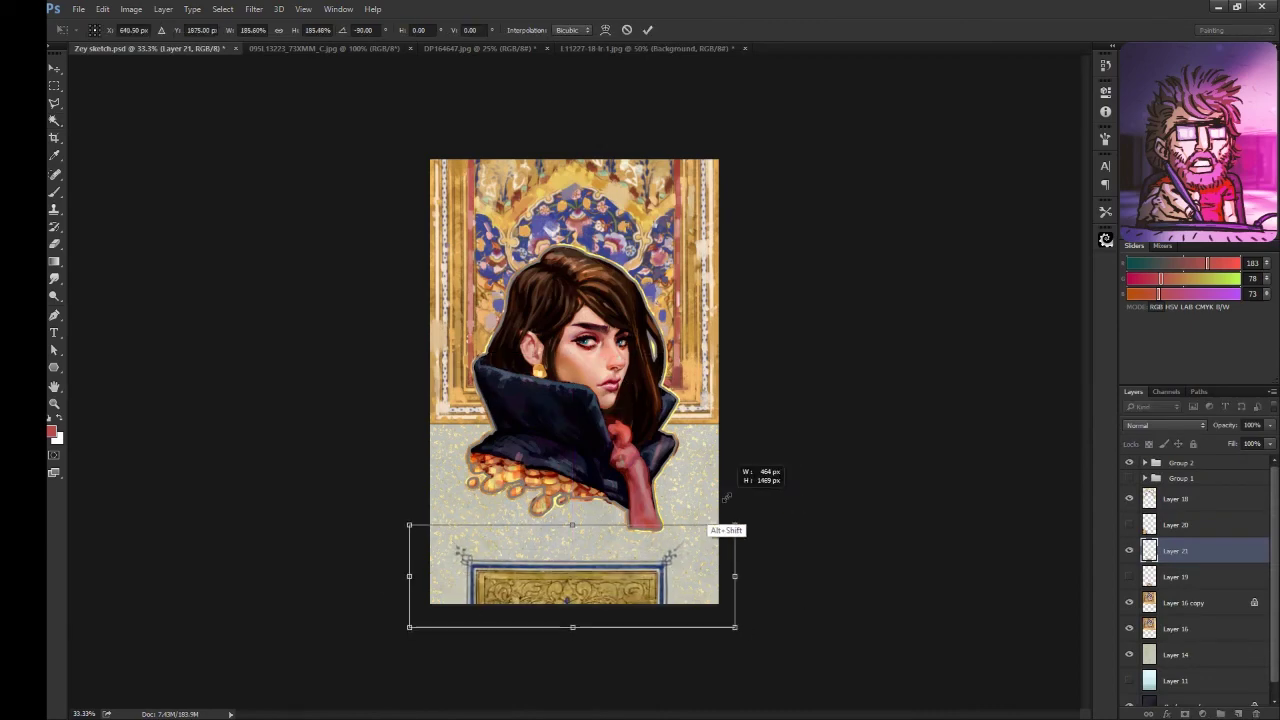
key("Return")
left_click_drag(625, 569, 637, 563)
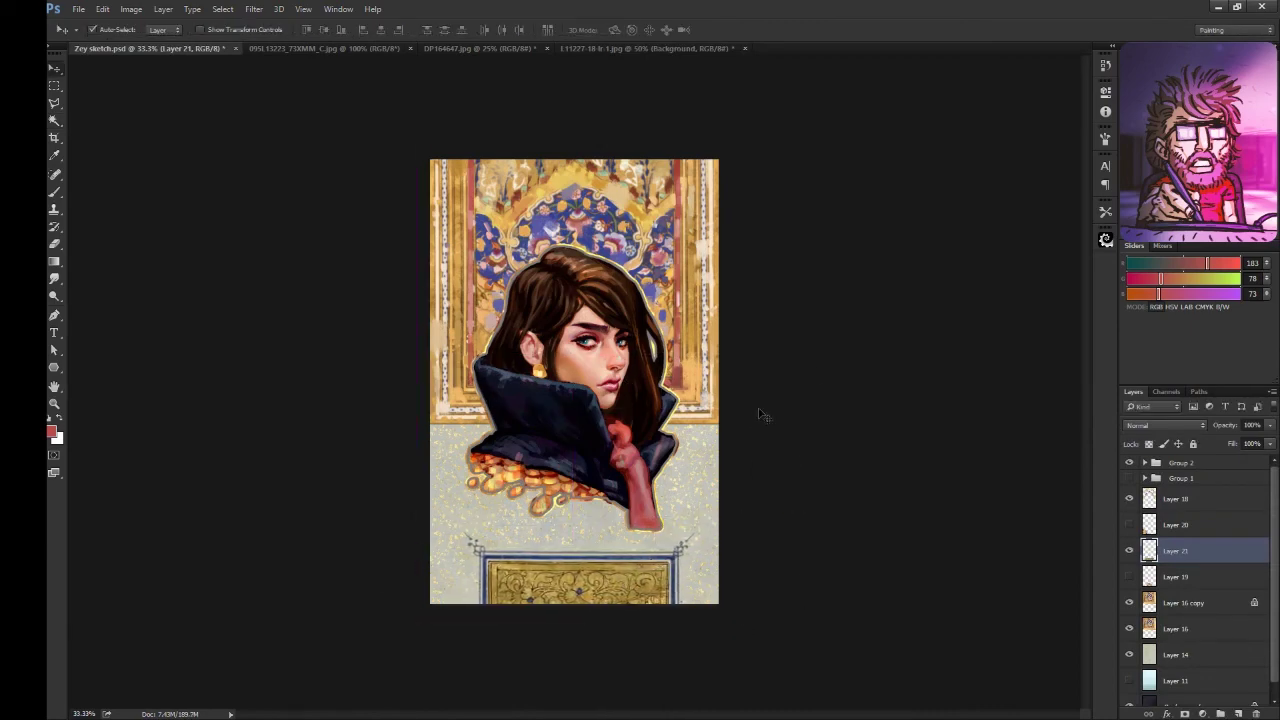
Step: Match the ornament strip's colours to the painting with Match Color
key("ctrl+alt+m")
left_click(271, 411)
key("Return")
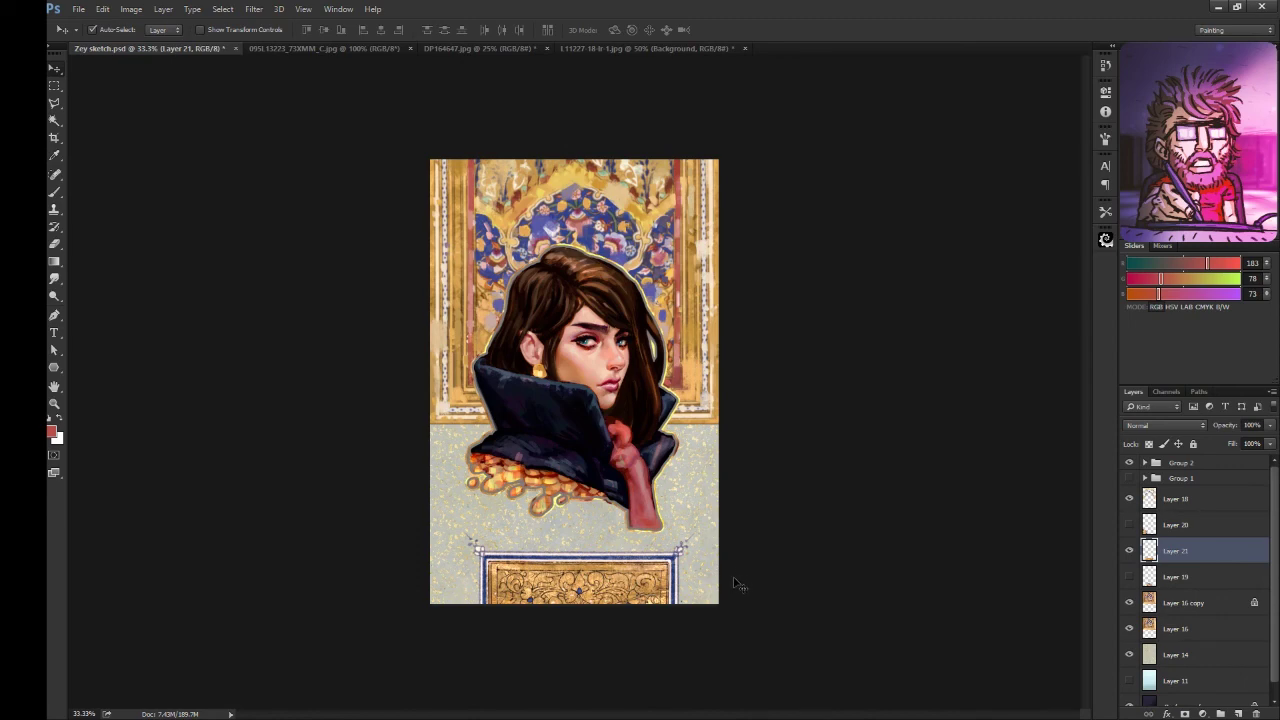
key("ctrl+plus")
key("b")
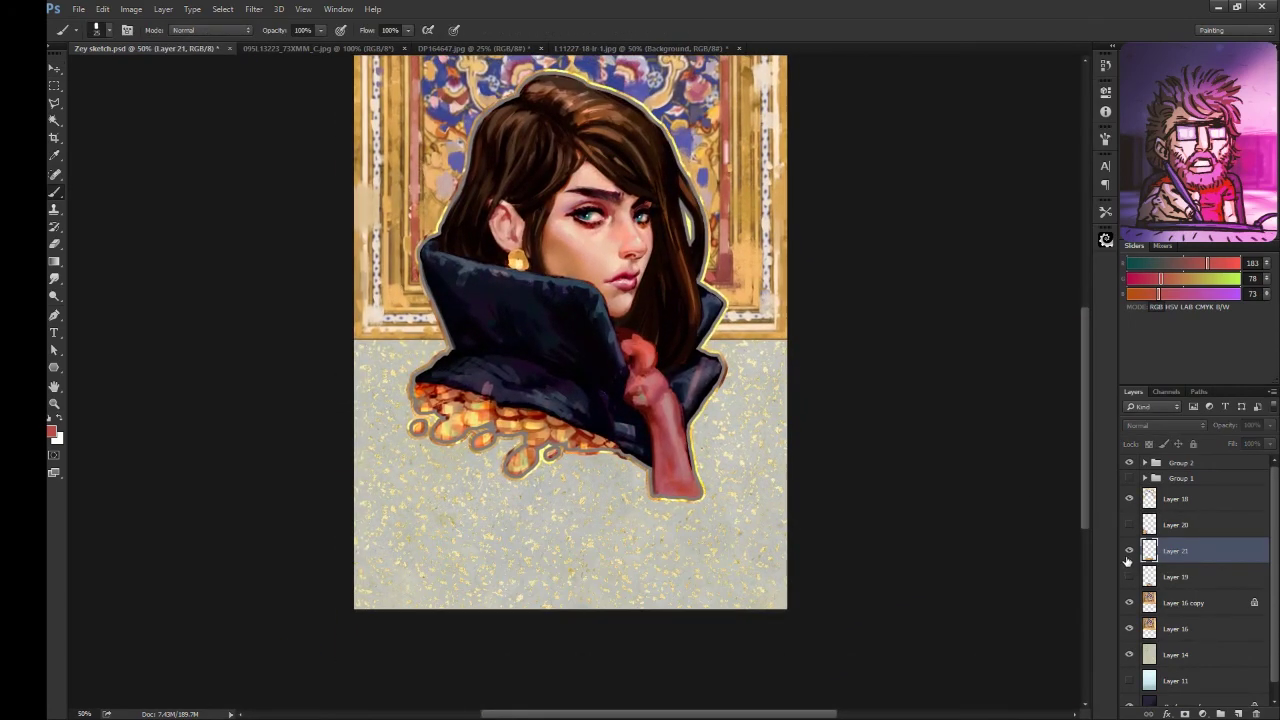
key("slash")
Step: On a new layer, paint a pink stroke and blue-purple dabs onto the bottom ornament
key("ctrl+shift+alt+n")
right_click(649, 557)
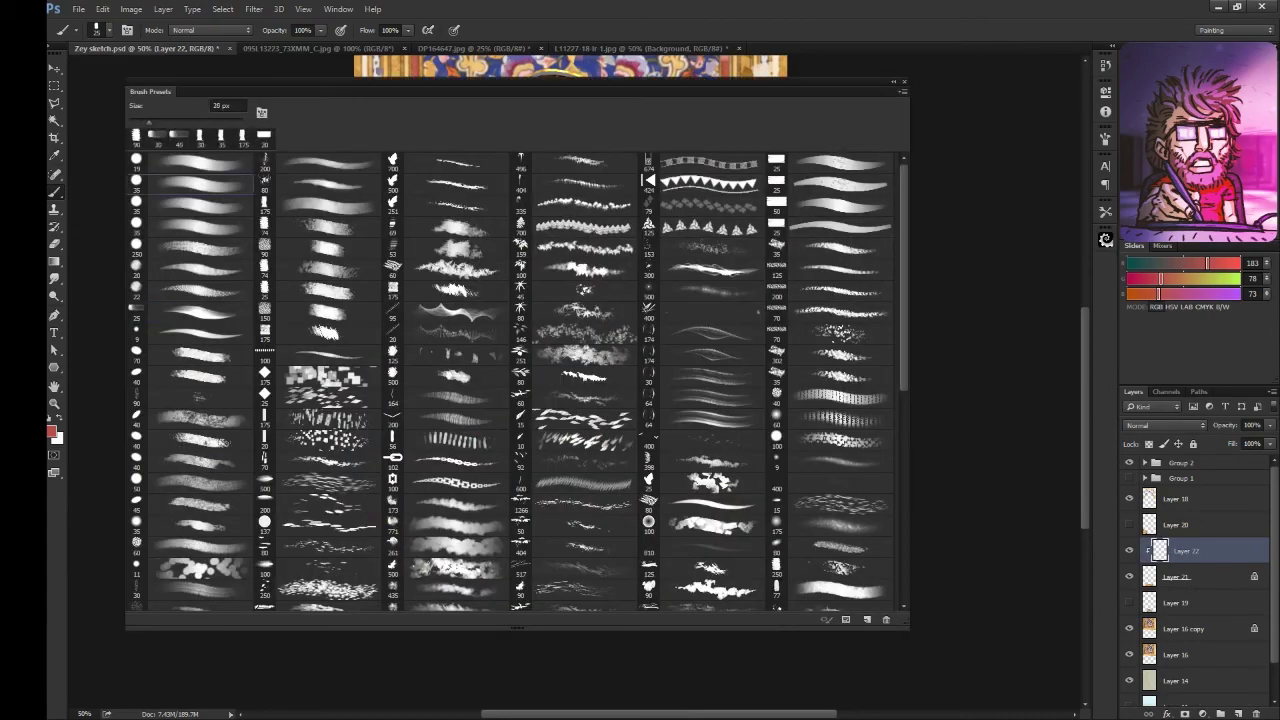
key("Escape")
left_click_drag(705, 550, 705, 608)
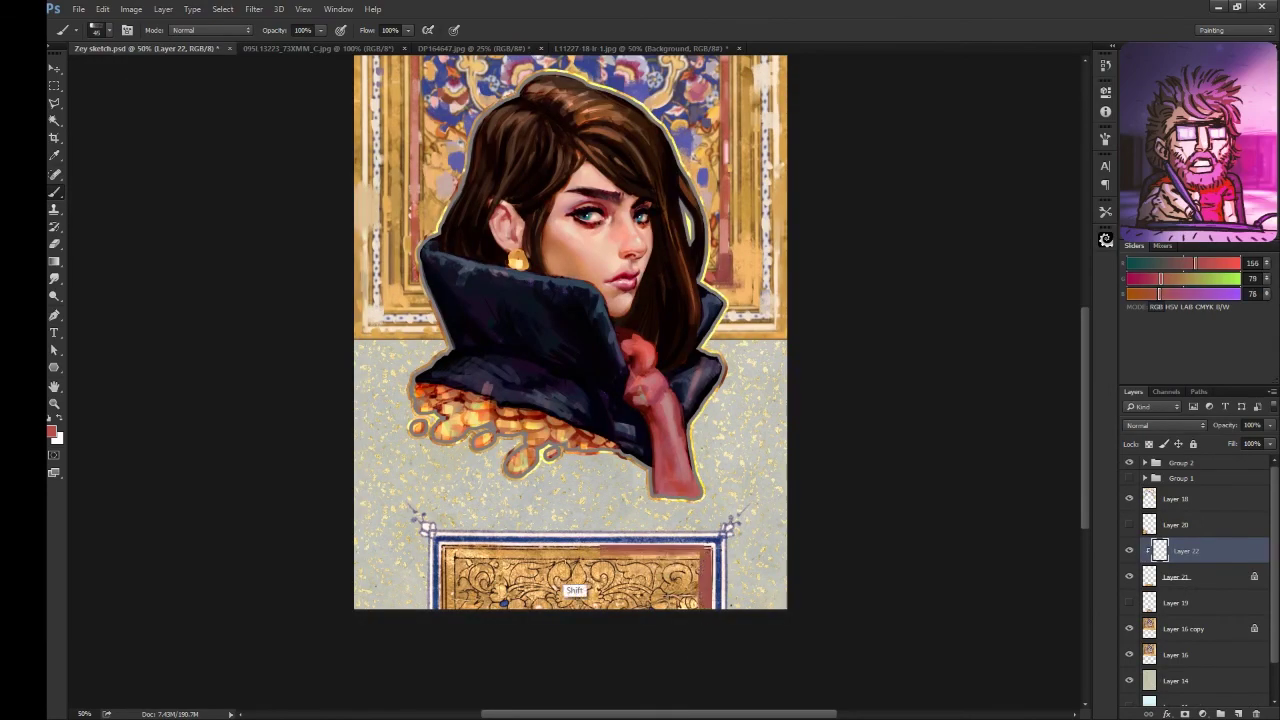
left_click(705, 575, "alt")
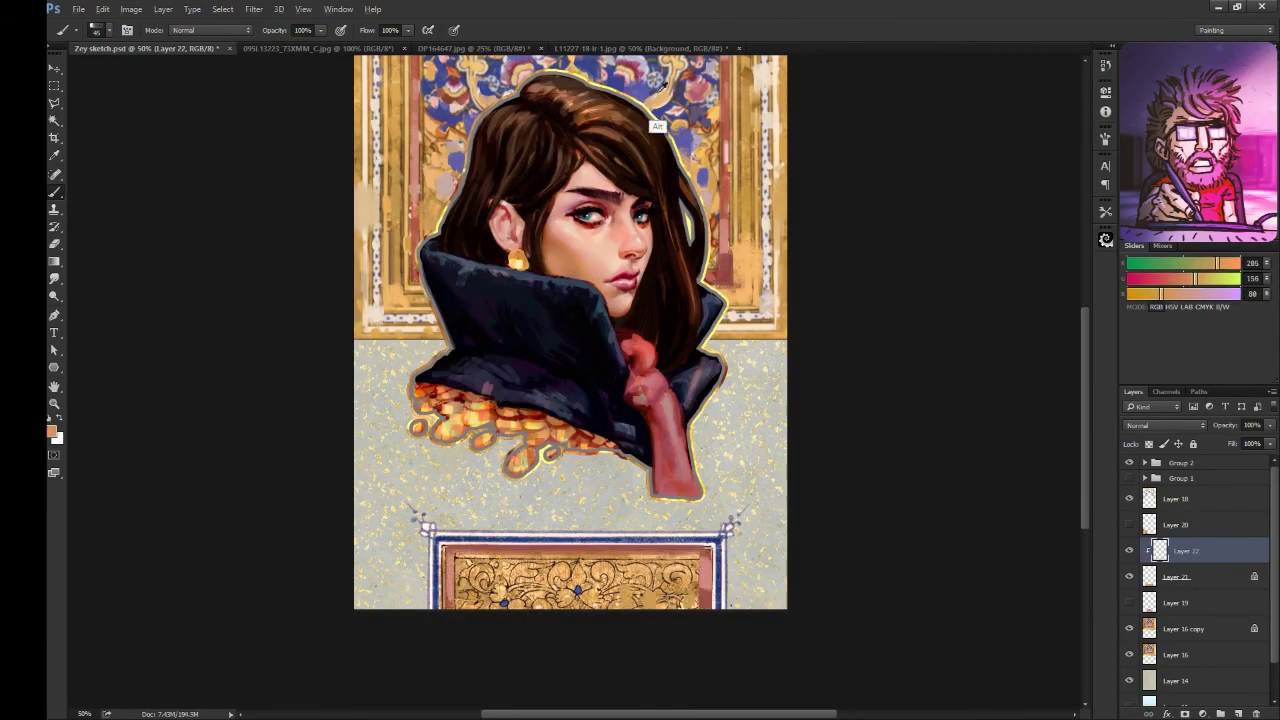
left_click(657, 123, "alt")
left_click(580, 583)
left_click(653, 597)
Step: Sample near-white and gold tones from the ornament, then merge the paint layer into Layer 21
left_click(727, 545, "alt")
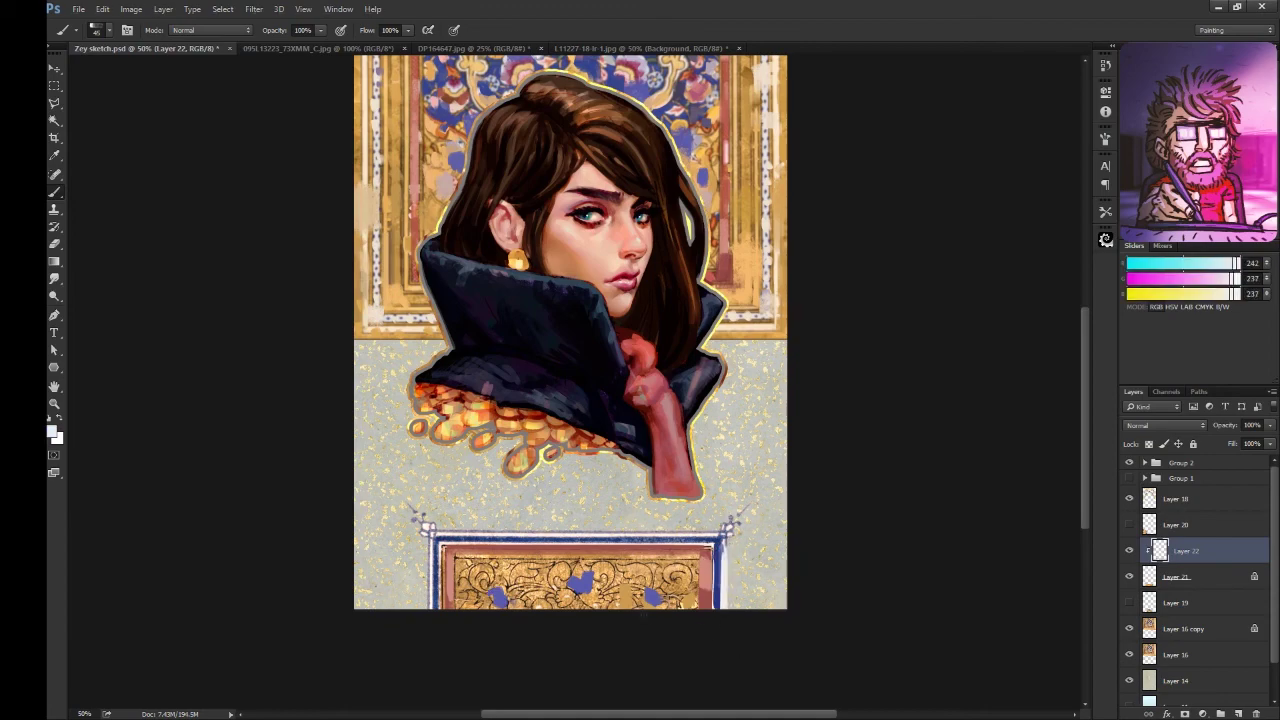
scroll(430, 578, "down", 2)
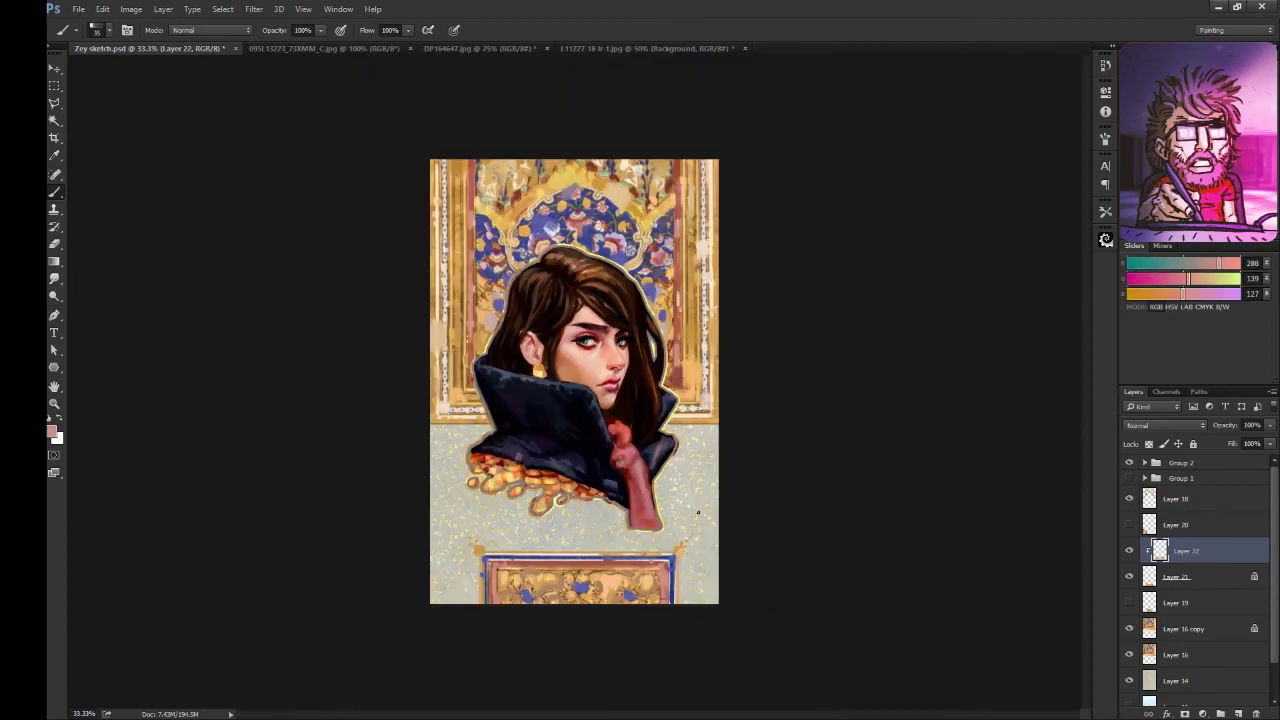
scroll(560, 580, "up", 2)
left_click(595, 592, "alt")
scroll(534, 628, "down", 1)
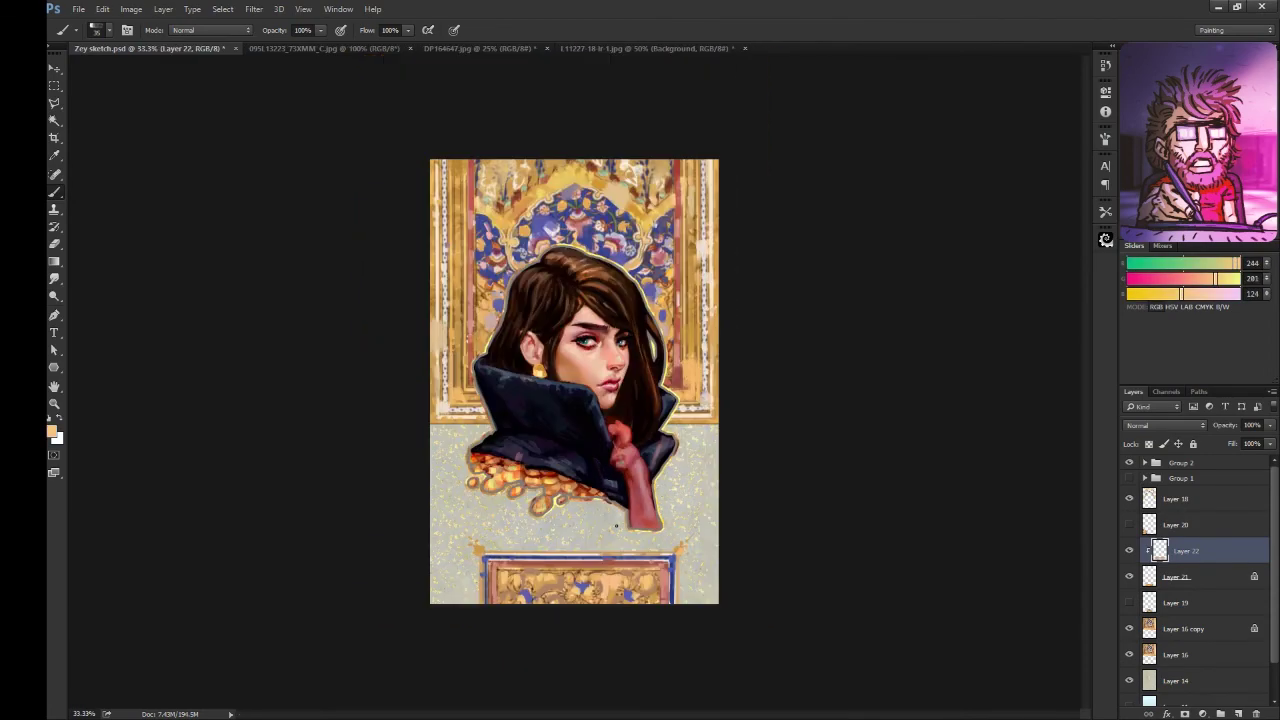
key("ctrl+plus")
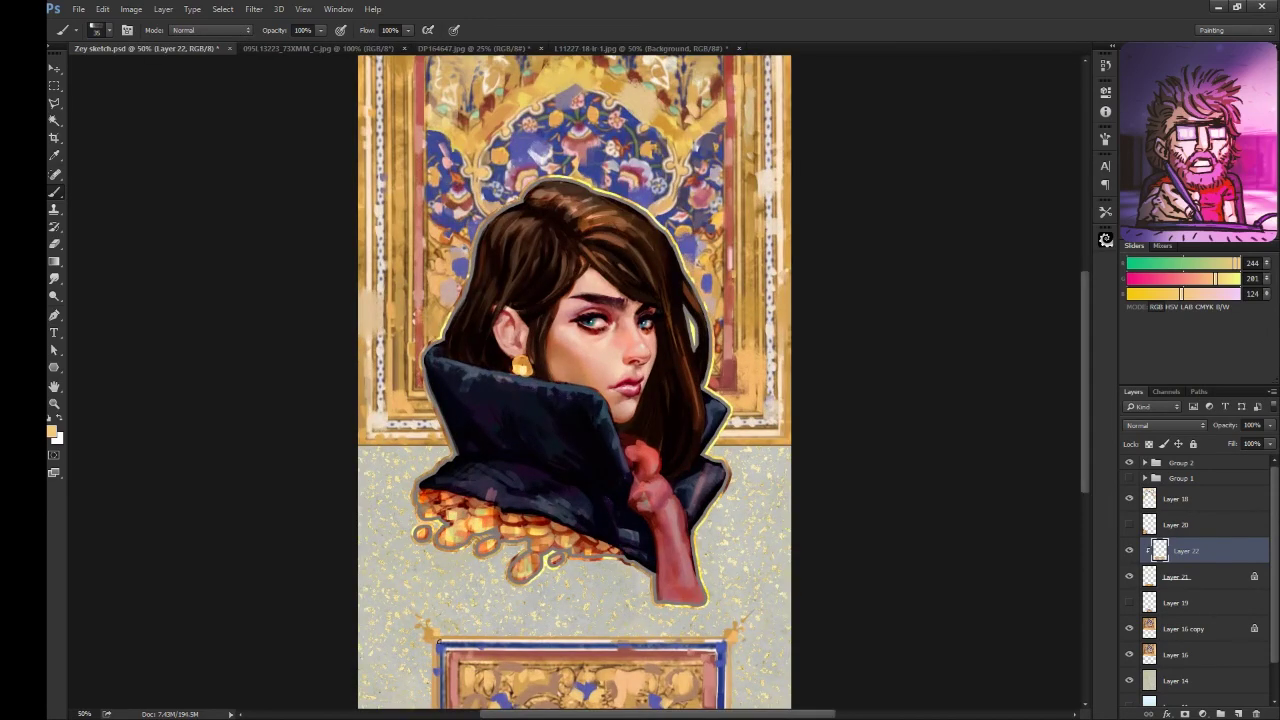
scroll(437, 641, "down", 1)
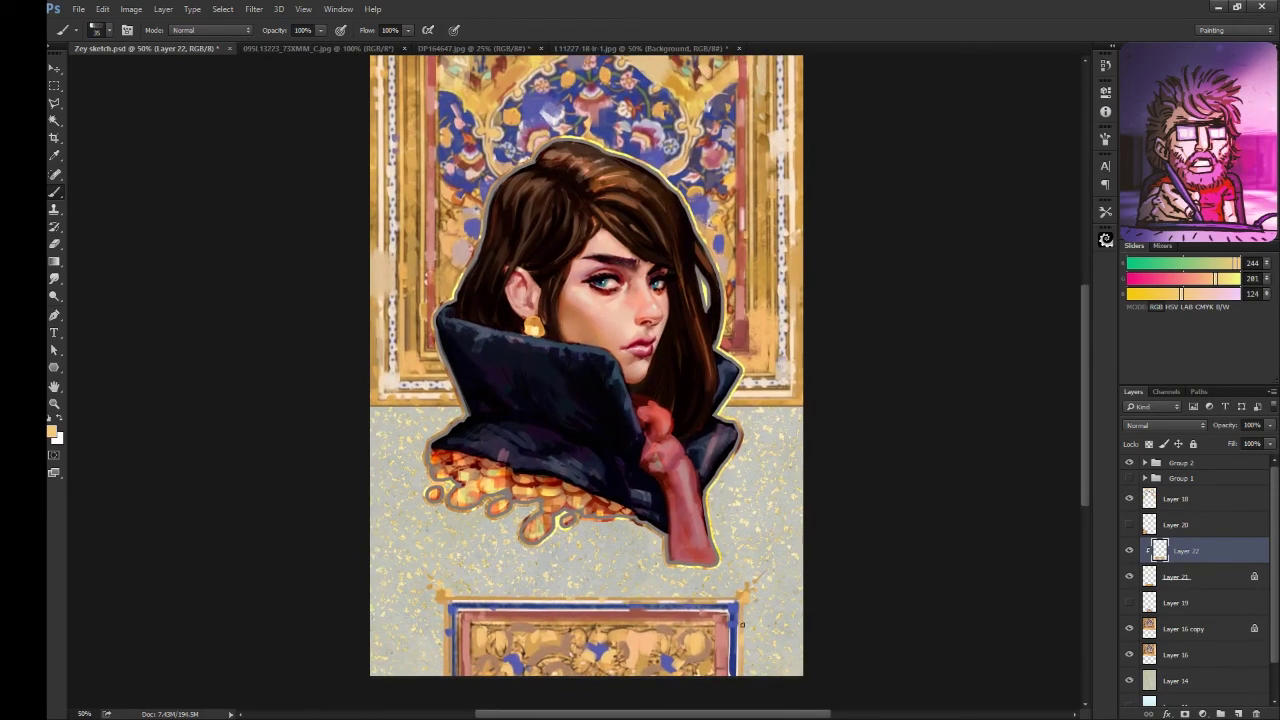
left_click(577, 630, "alt")
key("ctrl+minus")
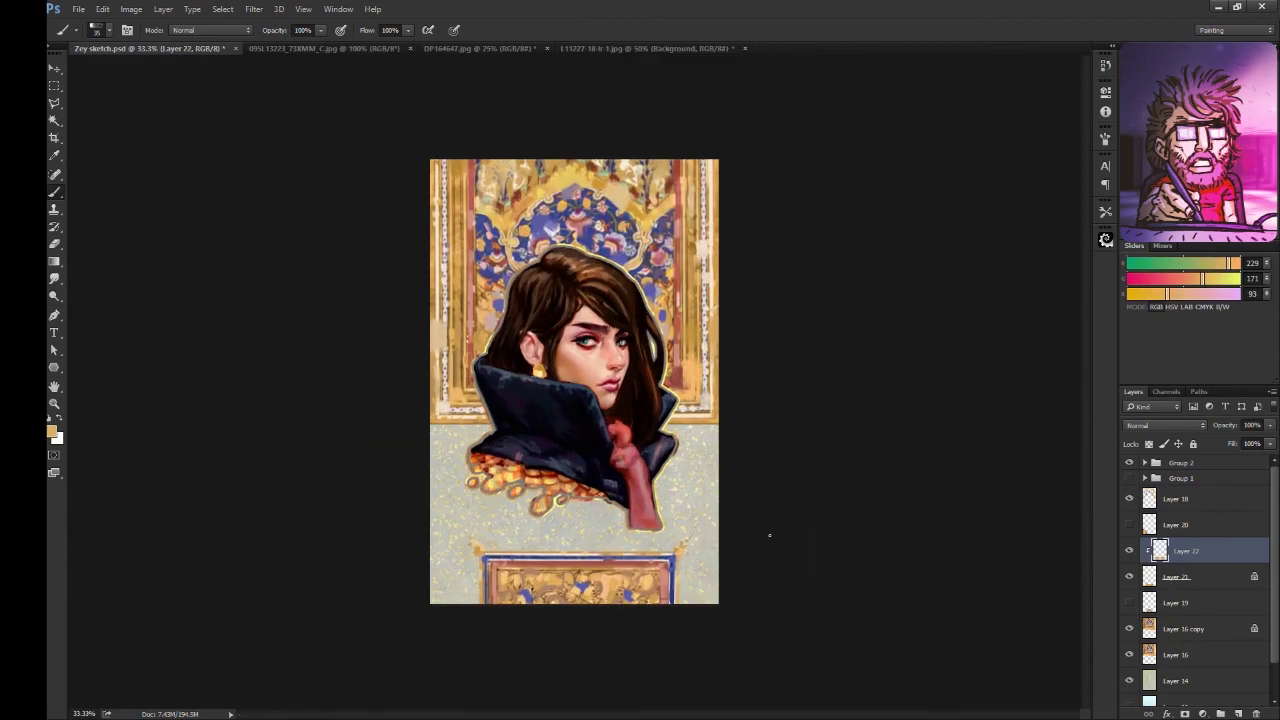
key("v")
key("ctrl+e")
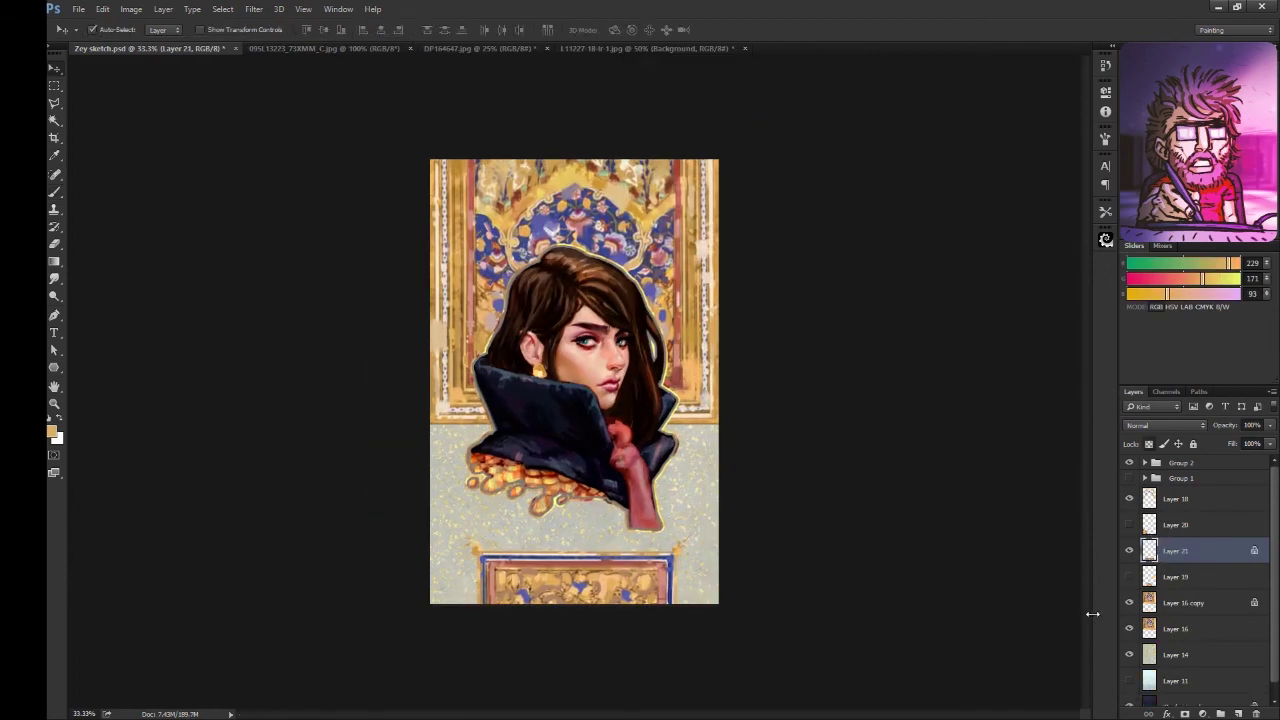
Step: Group the background layers into a group named 'bg' tagged Blue
left_click(1178, 498)
left_click(1178, 681, "shift")
key("ctrl+g")
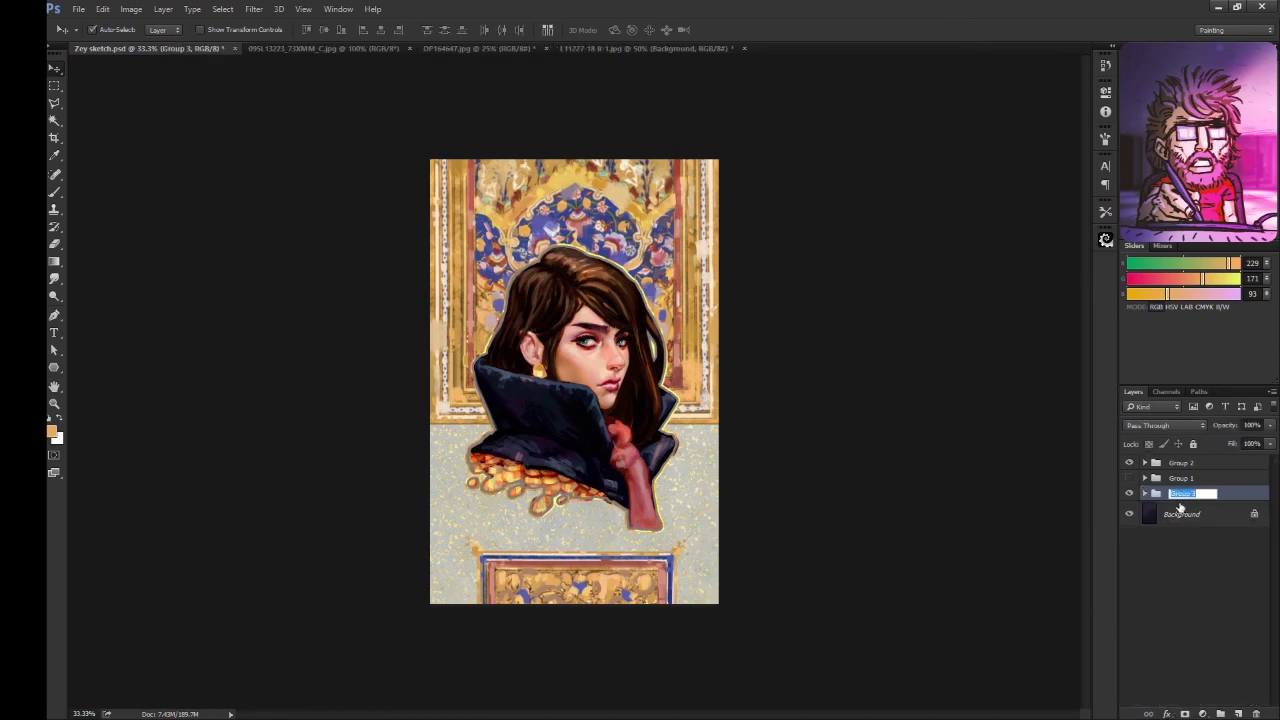
double_click(1180, 494)
type("bg")
right_click(1168, 493)
left_click(1166, 456)
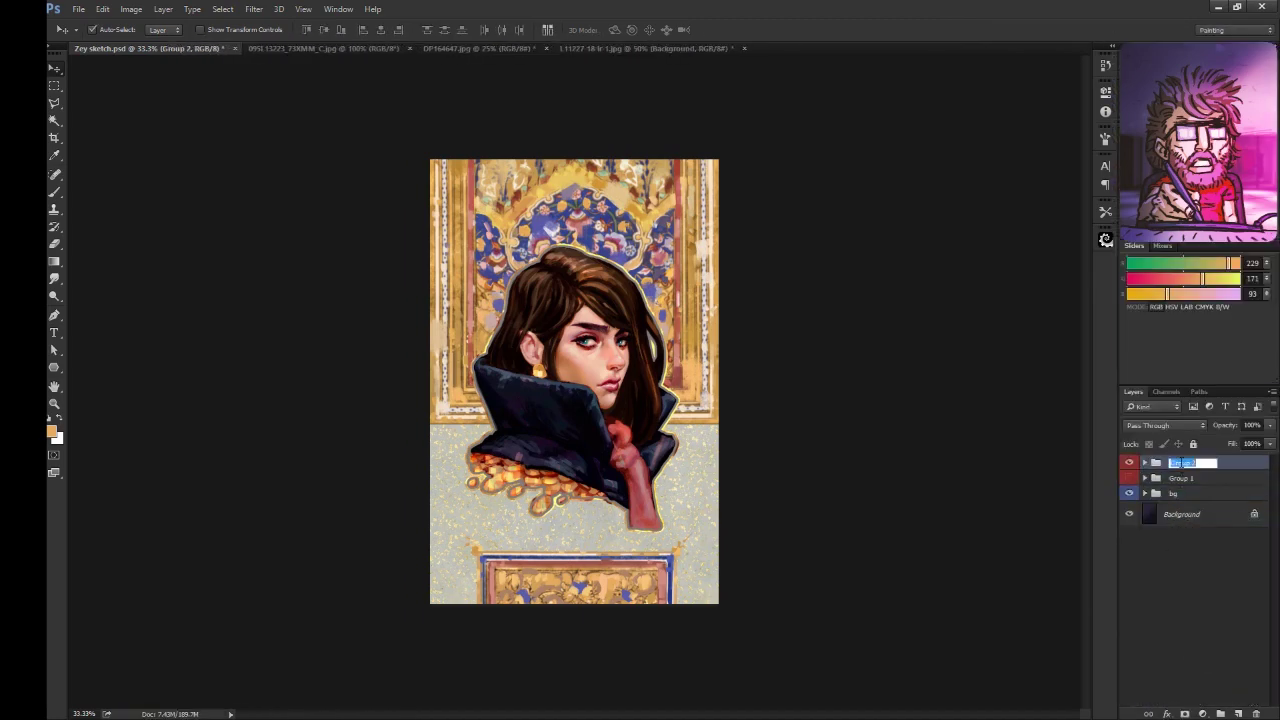
type("char")
Step: Add a Color Lookup adjustment layer to the background
left_click(1202, 714)
left_click(1194, 623)
scroll(1028, 125, "down", 1)
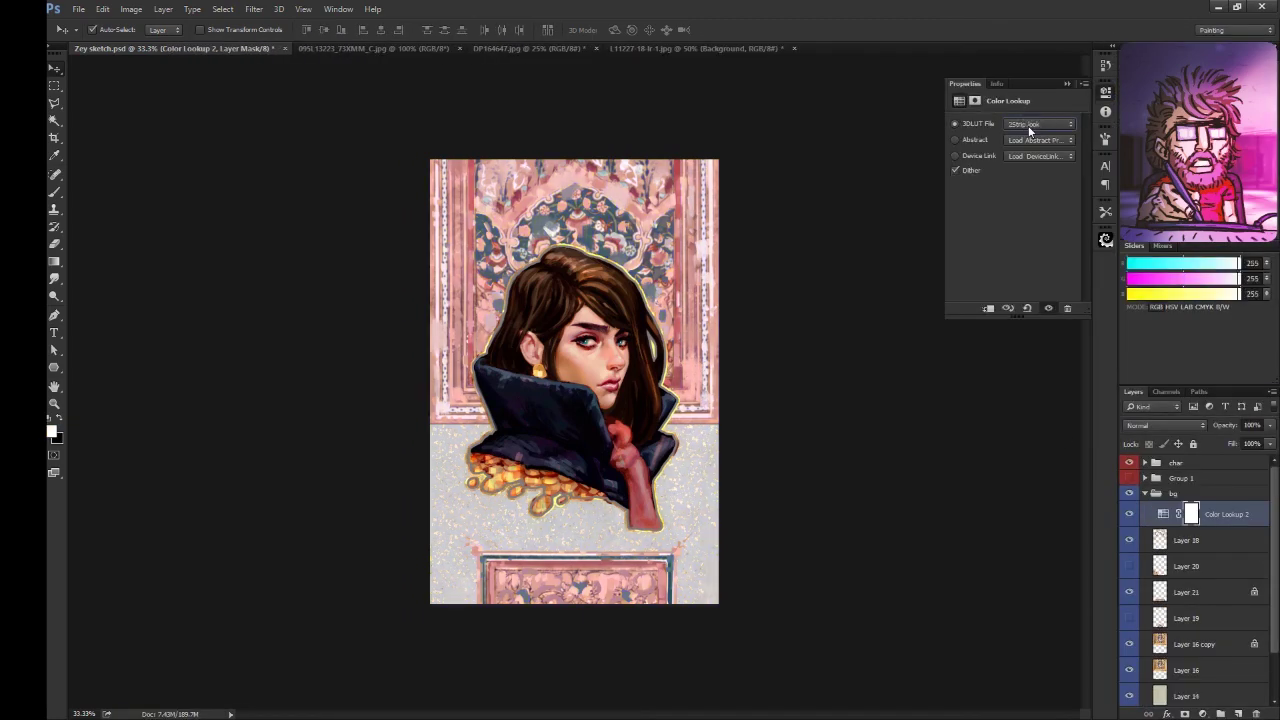
scroll(1028, 125, "down", 1)
scroll(1028, 125, "down", 2)
scroll(1028, 125, "down", 1)
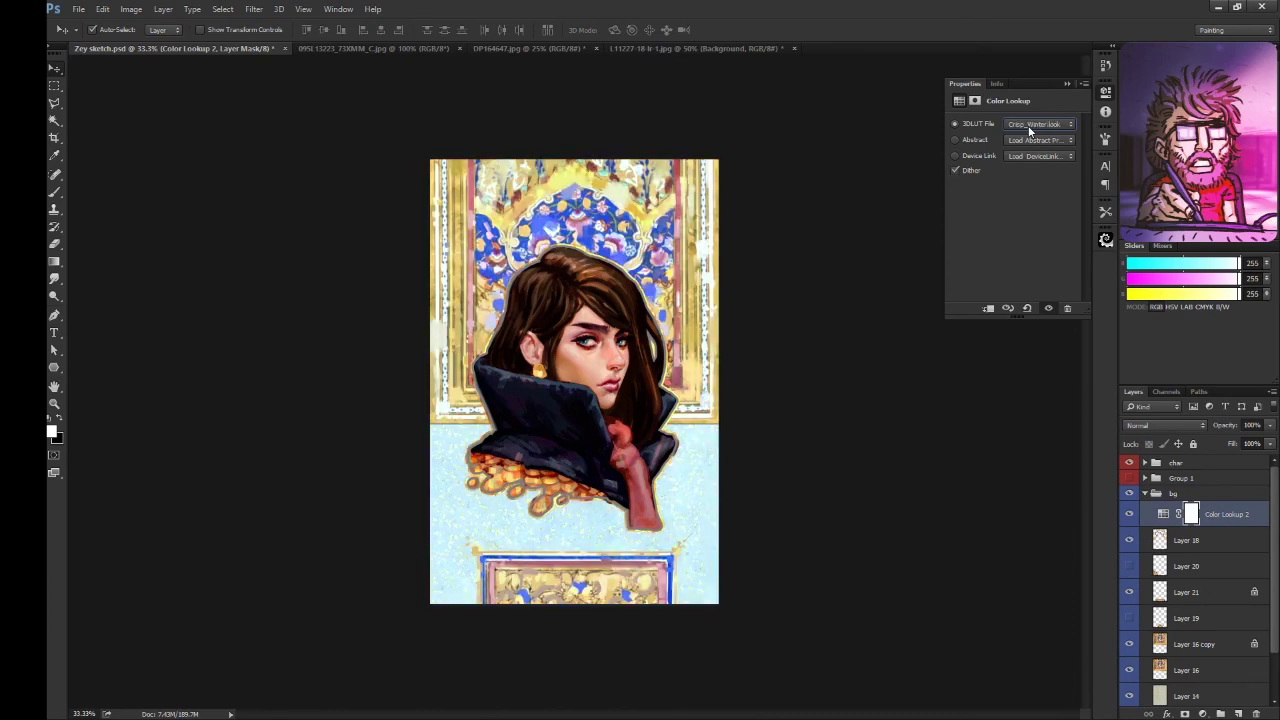
scroll(1028, 125, "down", 1)
scroll(1028, 125, "down", 1)
scroll(1028, 125, "down", 3)
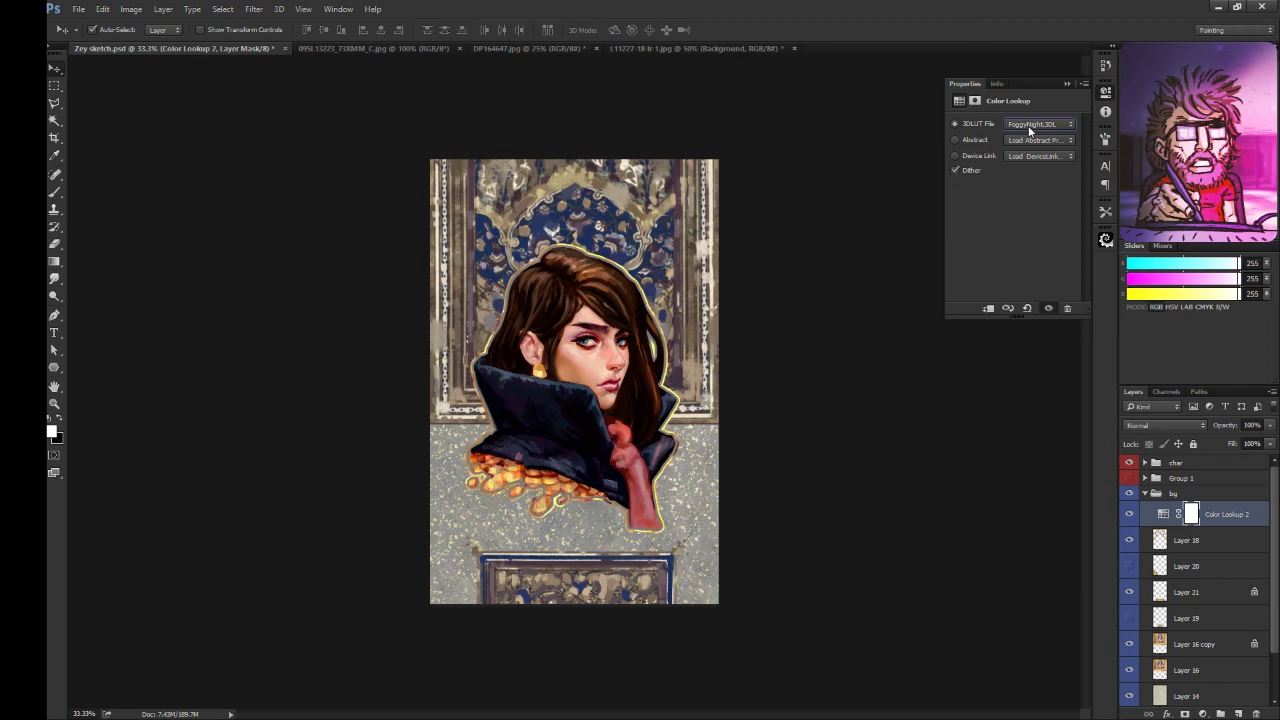
scroll(1028, 125, "down", 3)
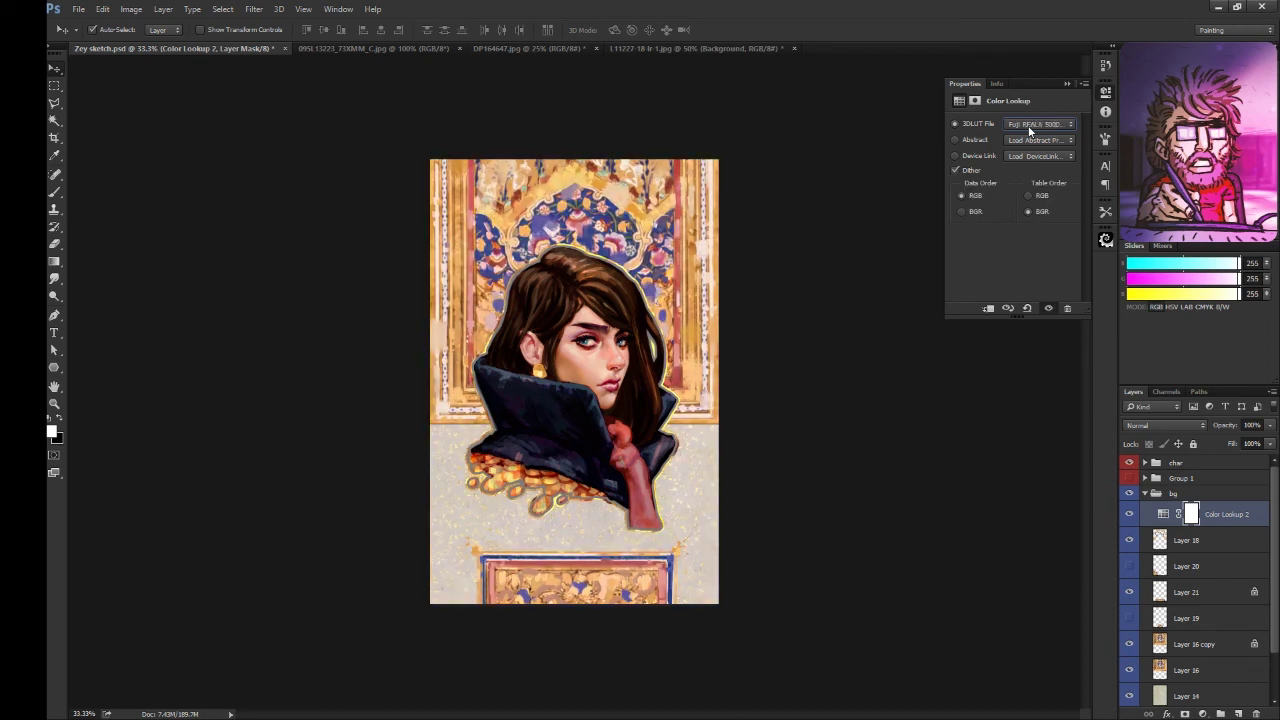
Step: Put Photo Filter 1 above Color Lookup 2 in bg; adjust reds' cyan, magenta, yellow
mouse_move(1167, 712)
left_mouse_down()
mouse_move(1210, 601)
mouse_move(1210, 510)
left_mouse_up()
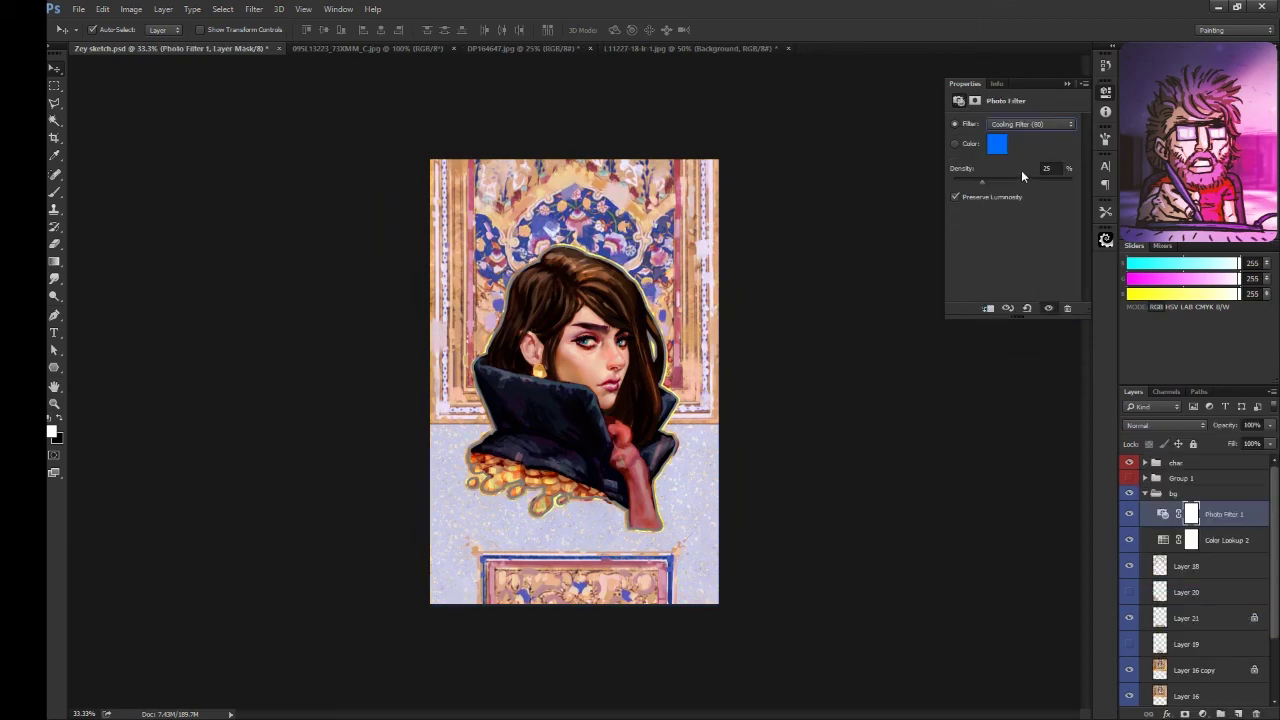
left_click(930, 527)
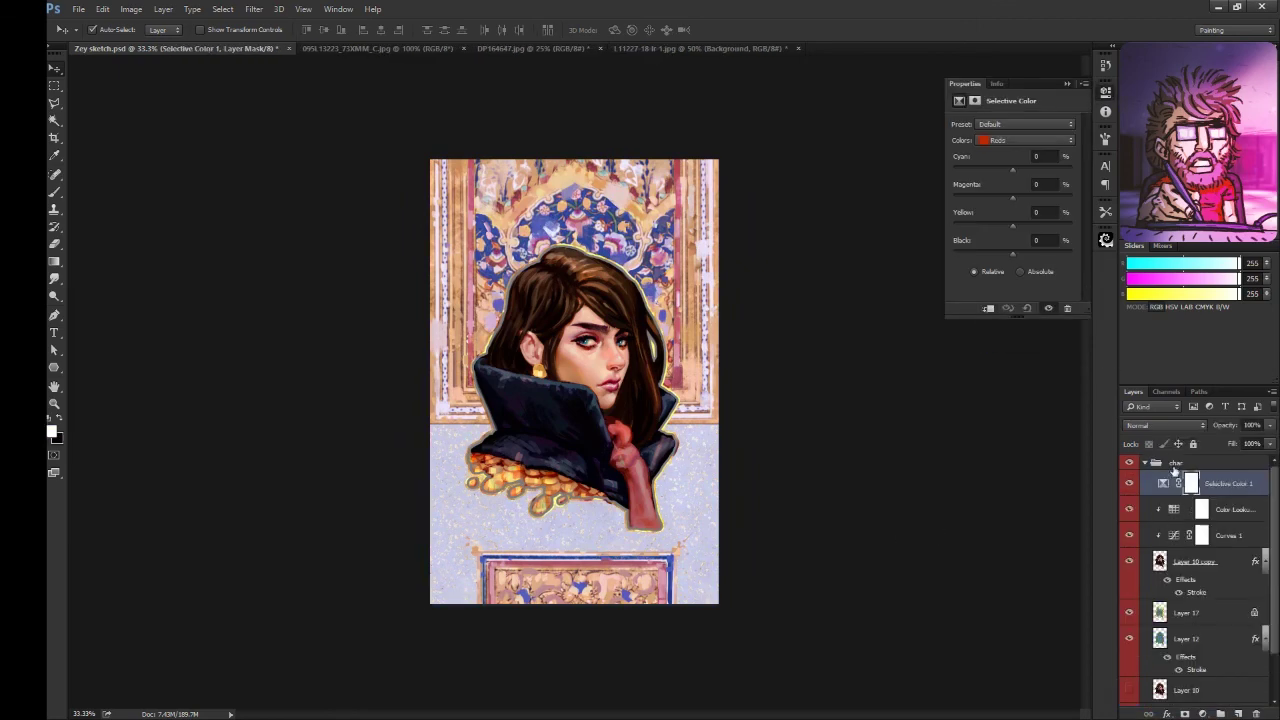
left_click(988, 170)
left_click(1013, 198)
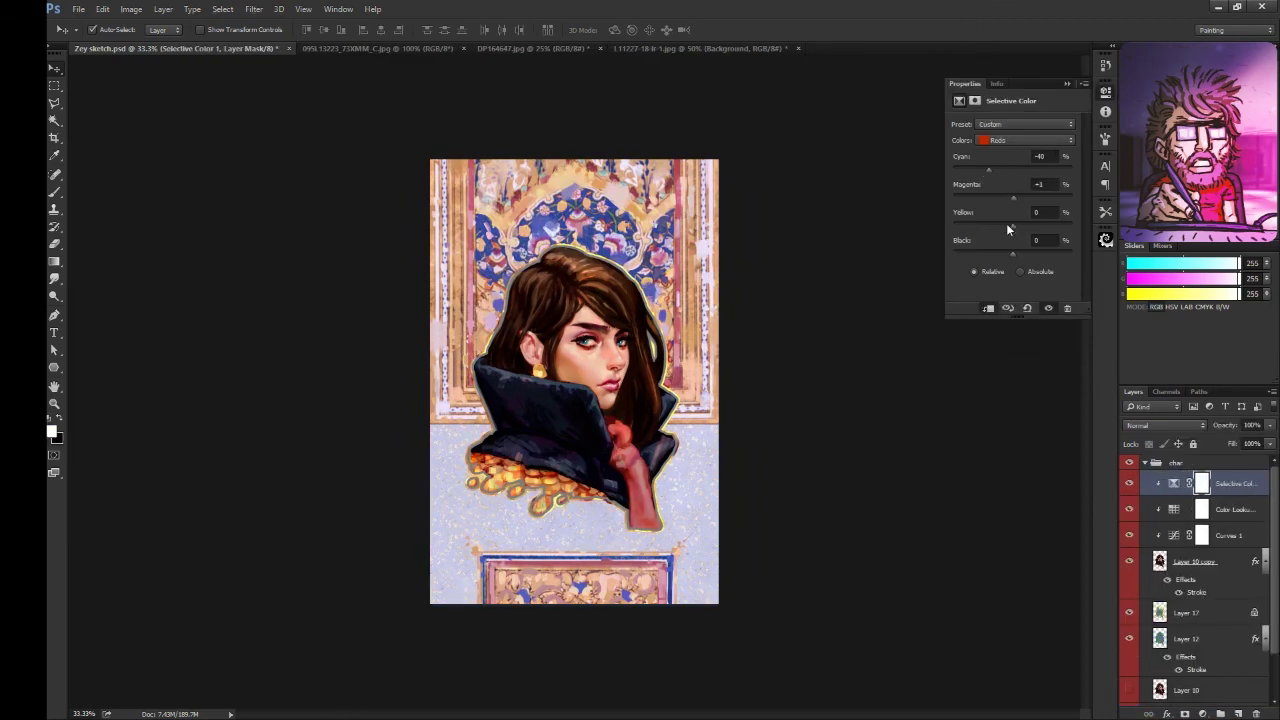
left_click_drag(1018, 198, 1024, 226)
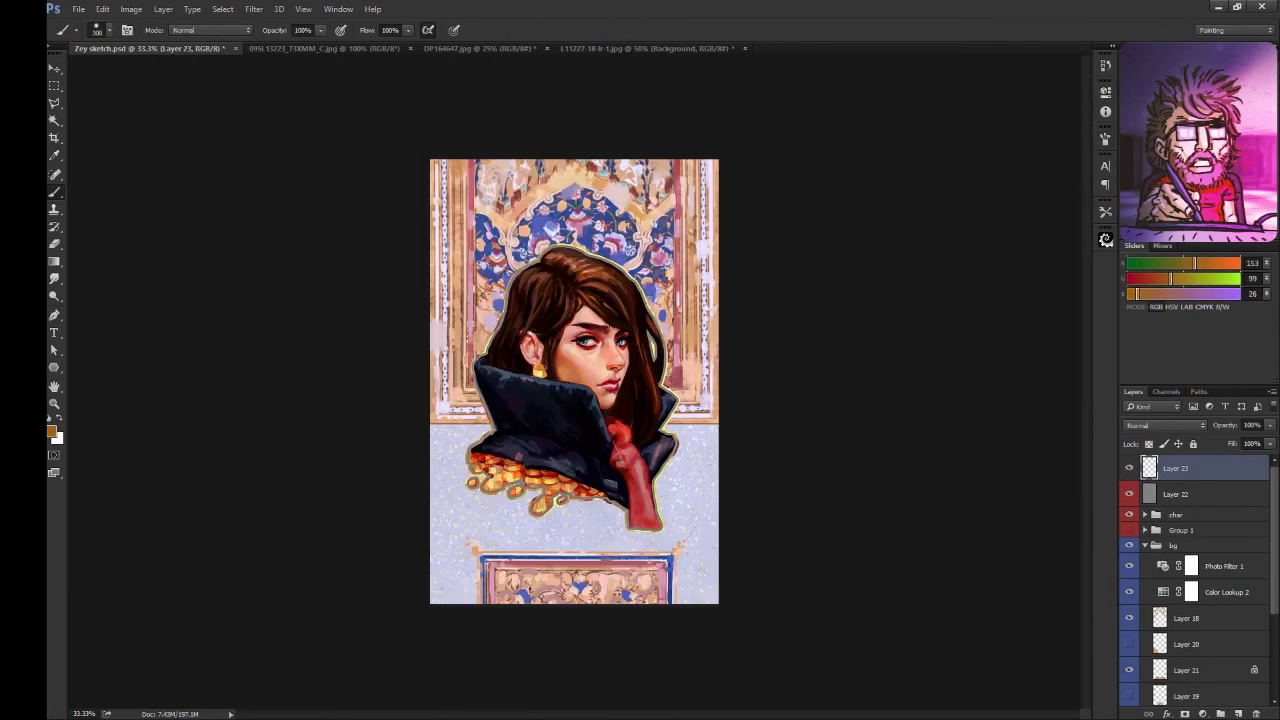
Step: Paint orange glow over the coins in Linear Dodge (Add), lowering lightness to -84
mouse_move(520, 520)
left_mouse_down()
mouse_move(570, 455)
mouse_move(530, 478)
left_mouse_up()
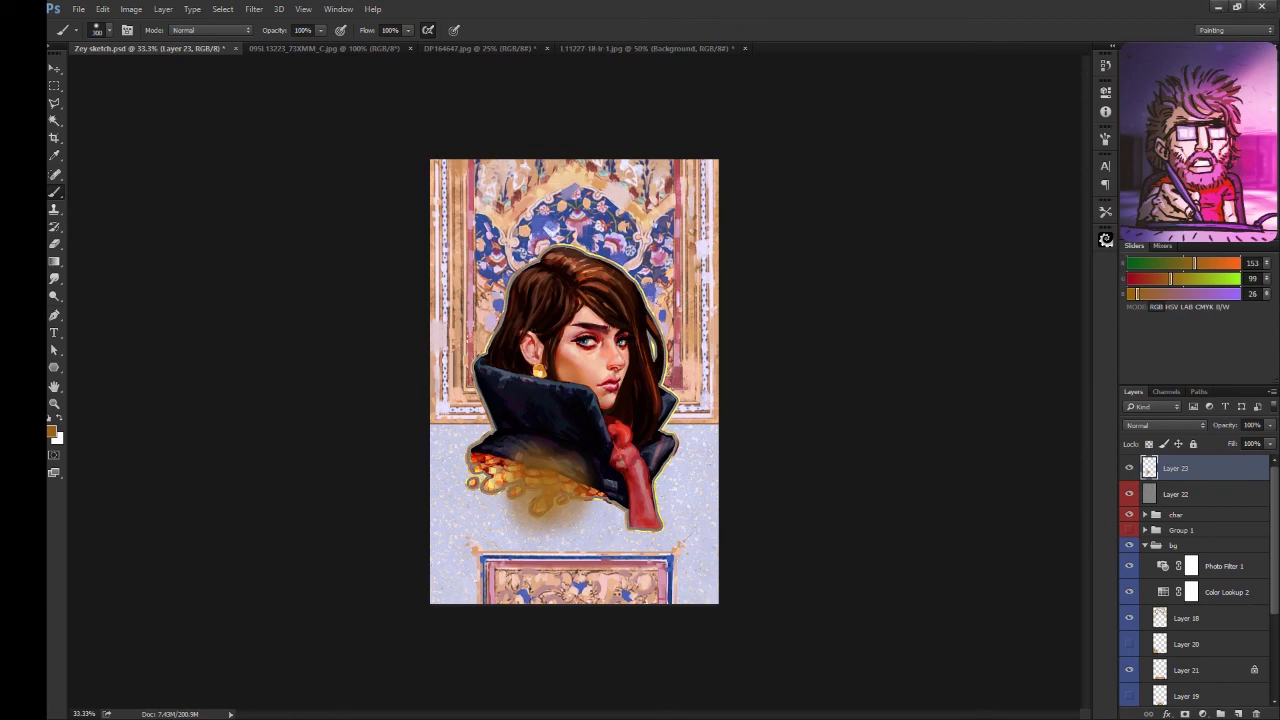
left_click(1165, 425)
left_click(1162, 512)
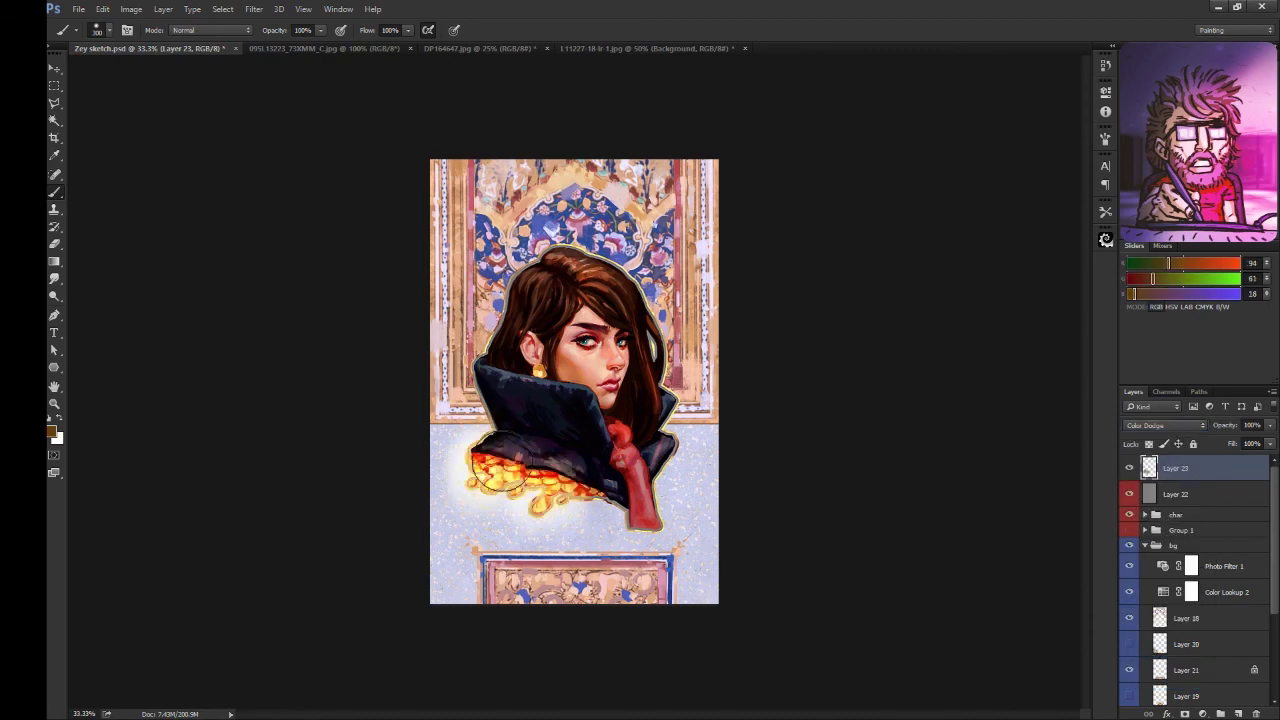
left_click_drag(492, 472, 615, 495)
left_click(1165, 425)
left_click(1165, 441)
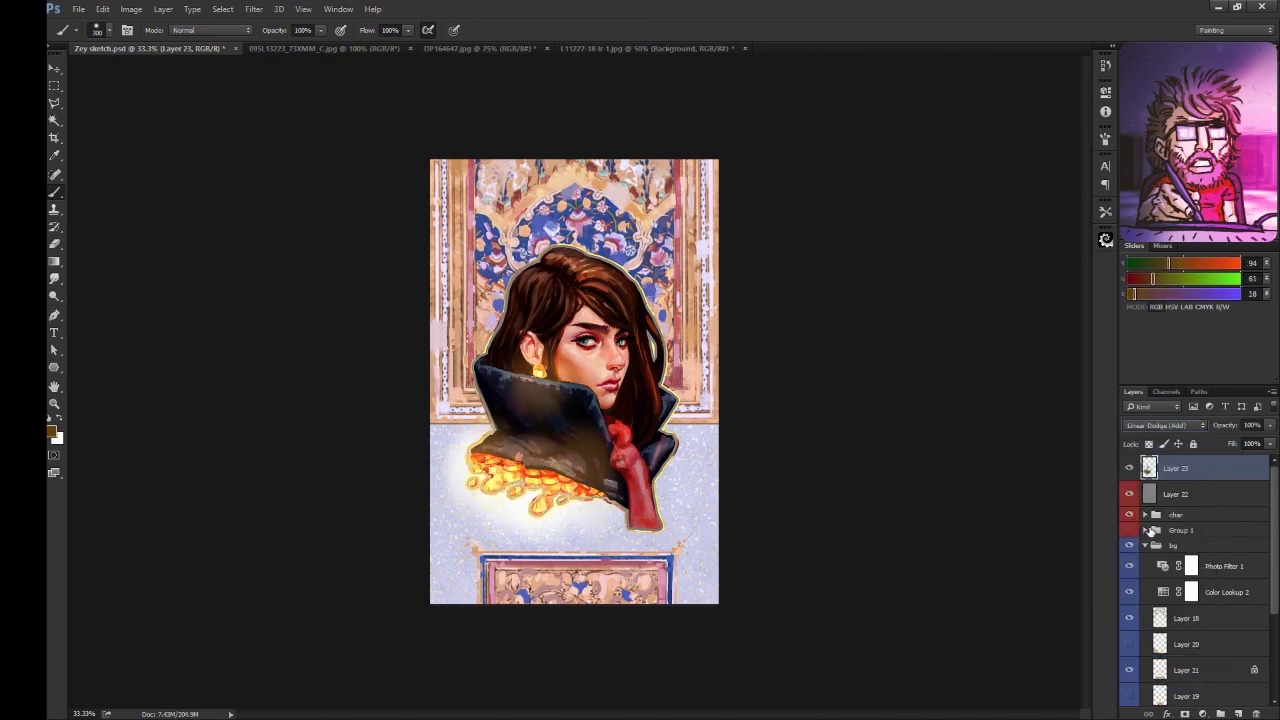
key("ctrl+u")
left_click_drag(986, 303, 930, 303)
left_click_drag(986, 268, 993, 268)
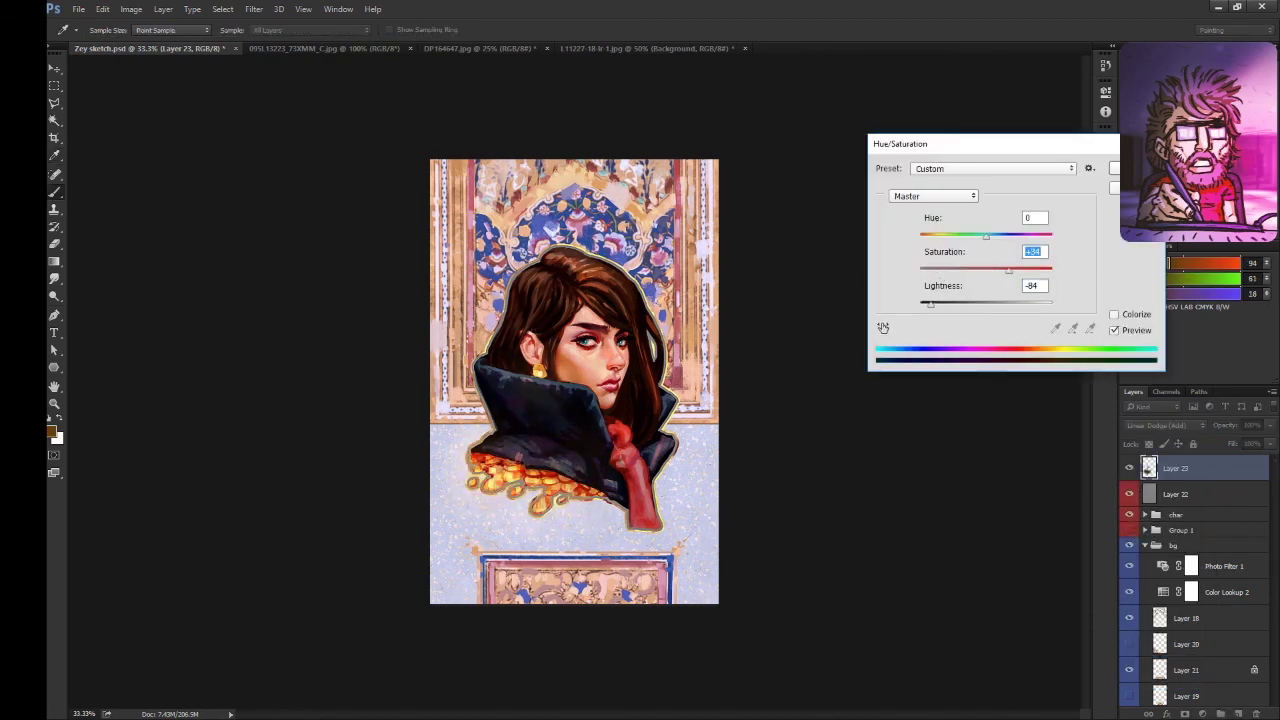
key("Return")
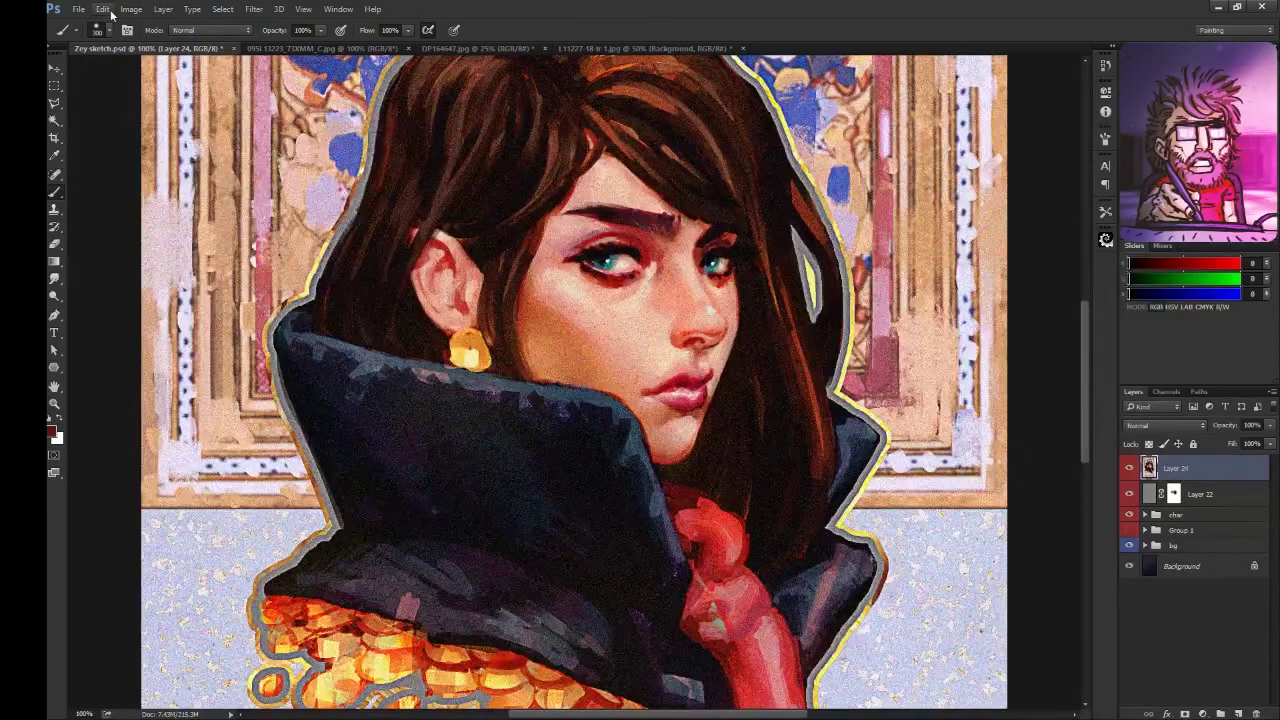
Step: Add a dark edge gradient on a Hard Light layer with boosted saturation
key("ctrl+shift+f")
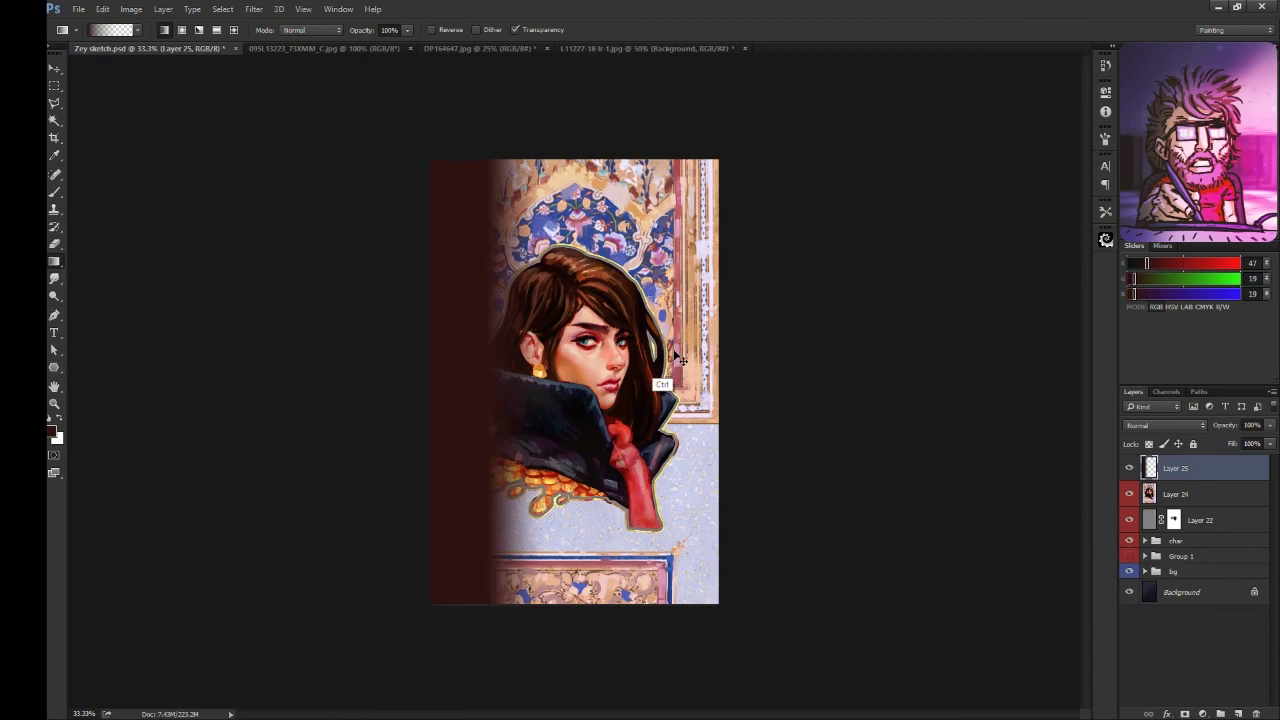
left_click_drag(677, 357, 757, 357)
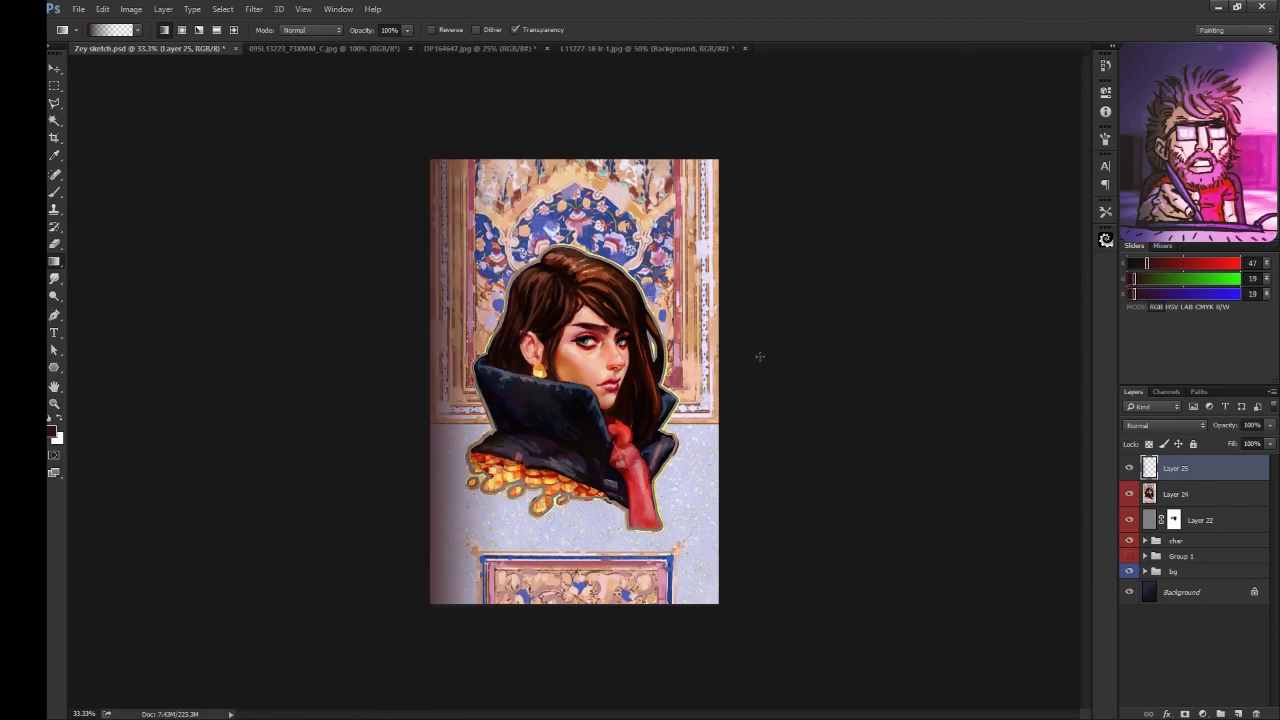
left_click(1165, 425)
left_click(1150, 575)
key("ctrl+u")
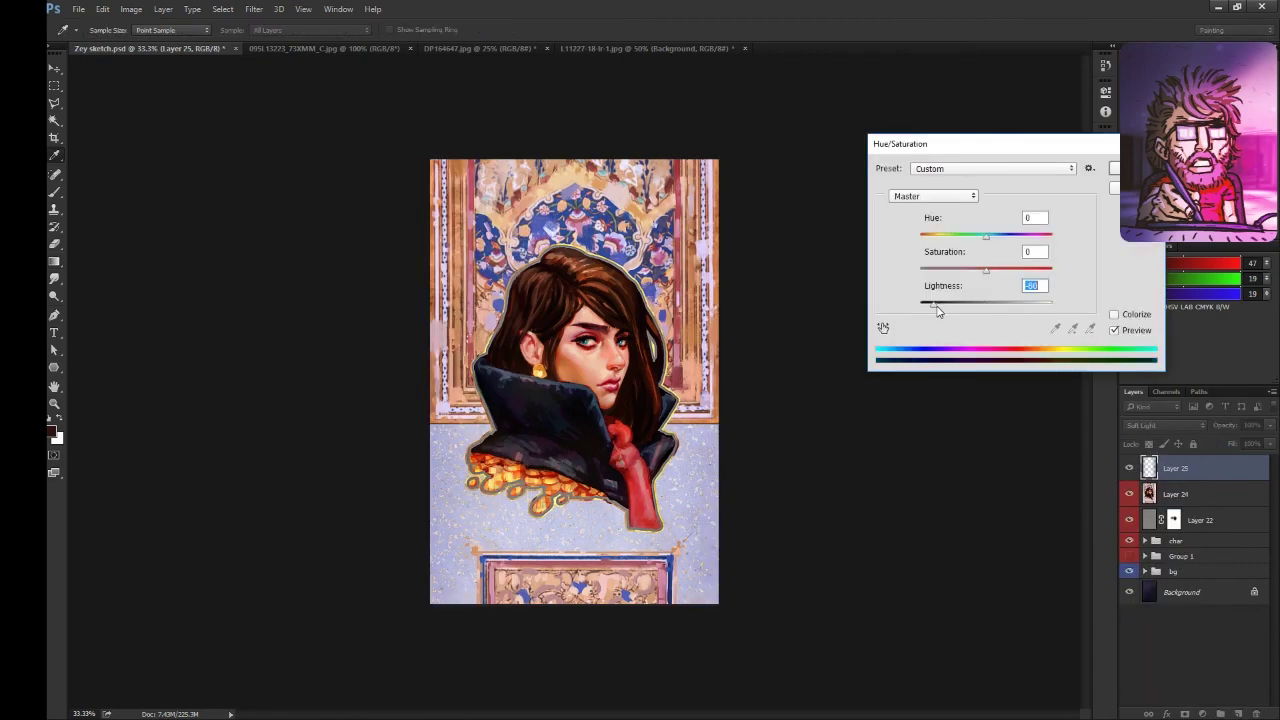
key("Escape")
key("alt+shift+h")
key("ctrl+u")
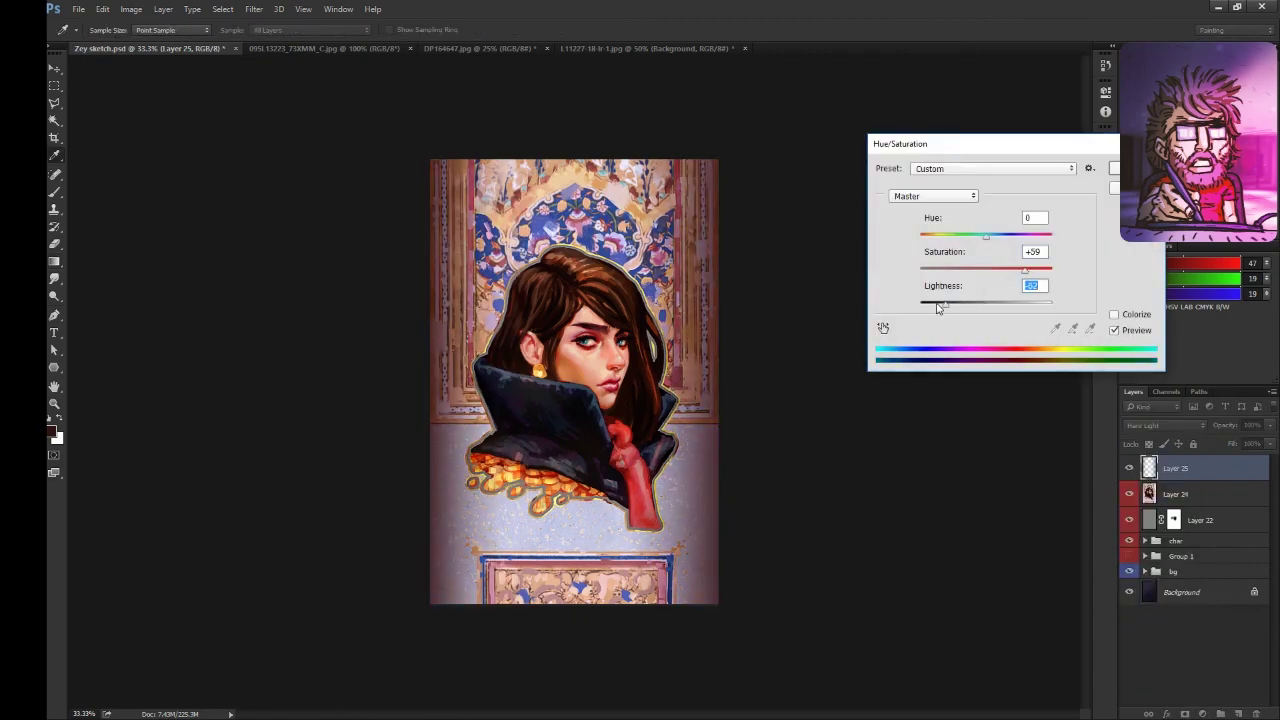
key("Return")
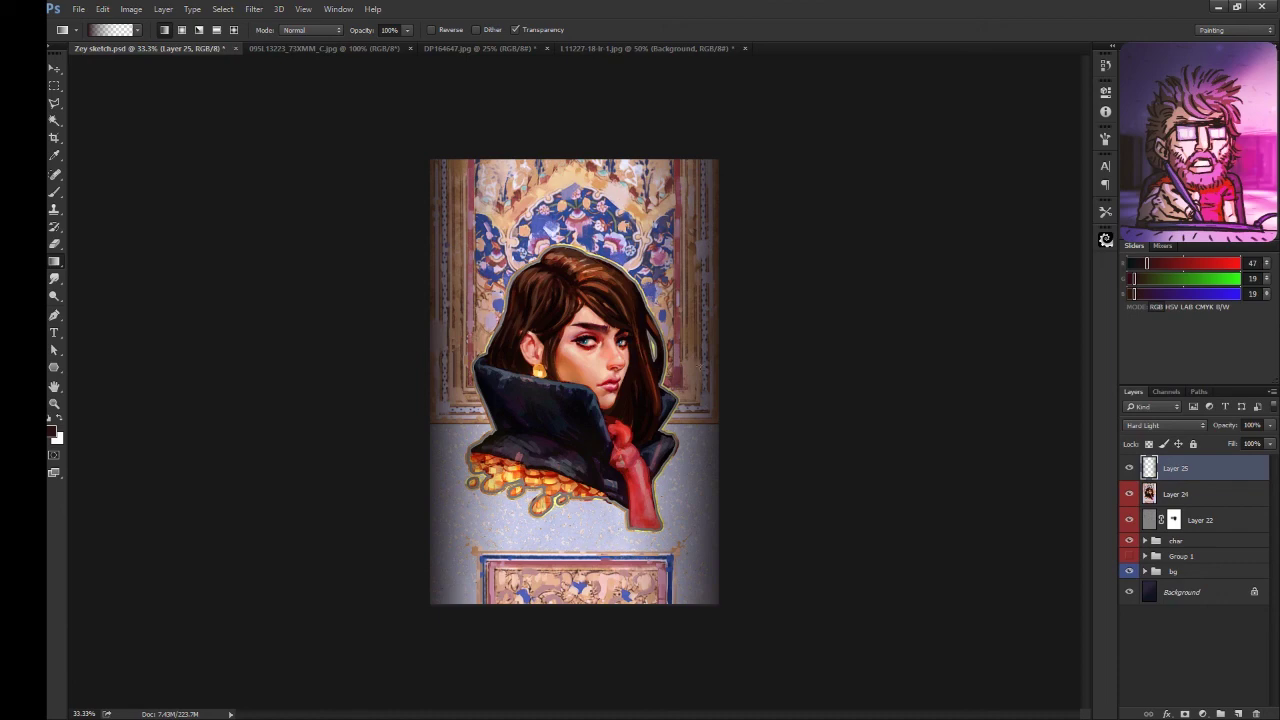
Step: Use Blend If to keep the edge shading off lighter underlying areas
double_click(1210, 465)
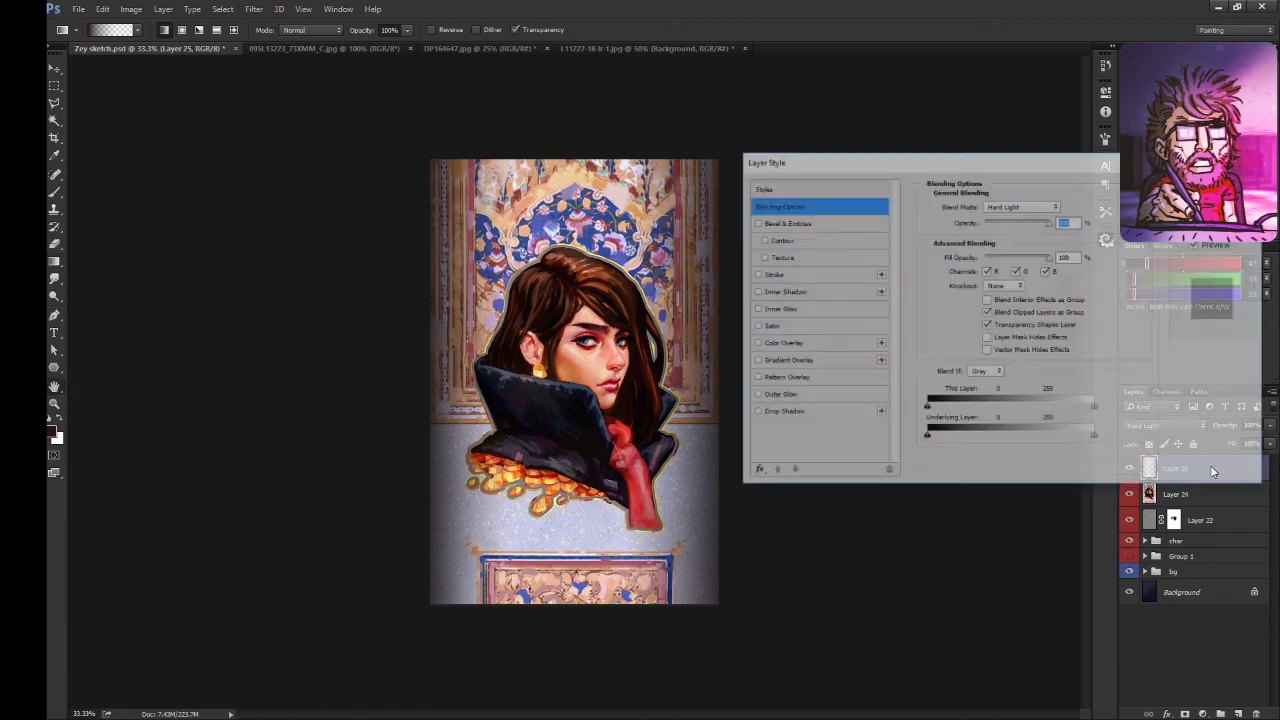
left_click_drag(1097, 437, 1033, 440)
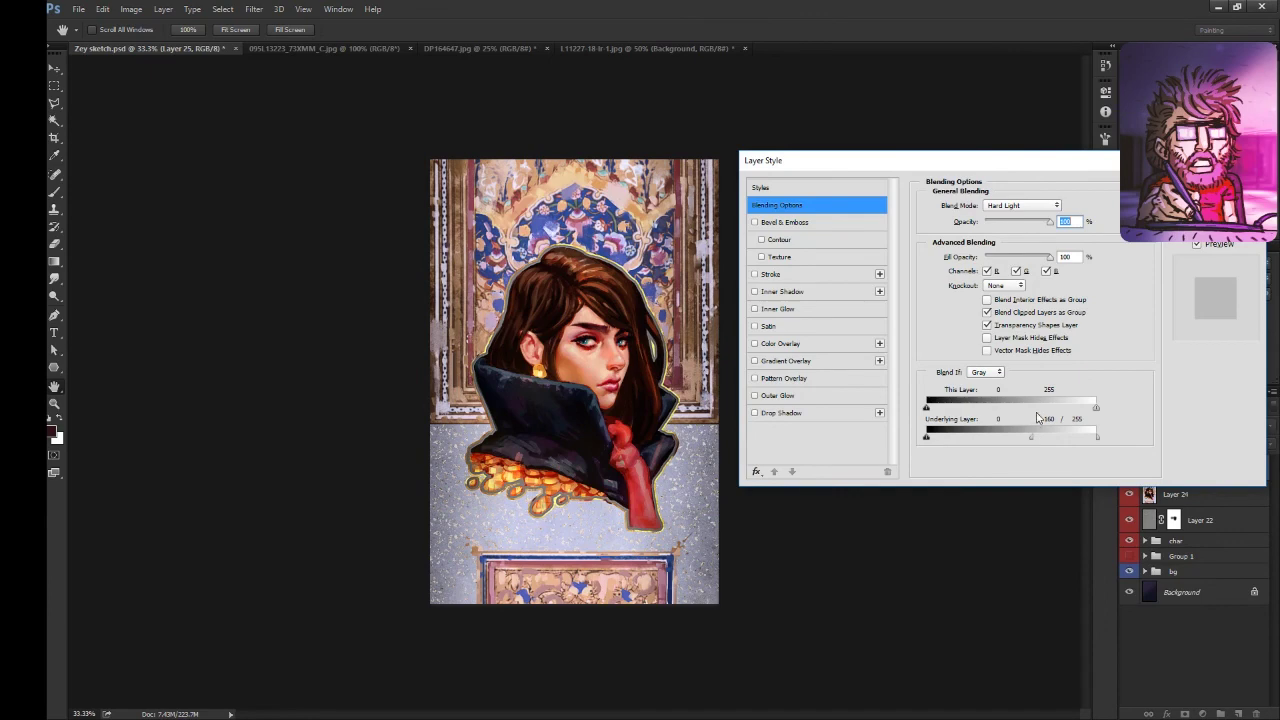
key("Return")
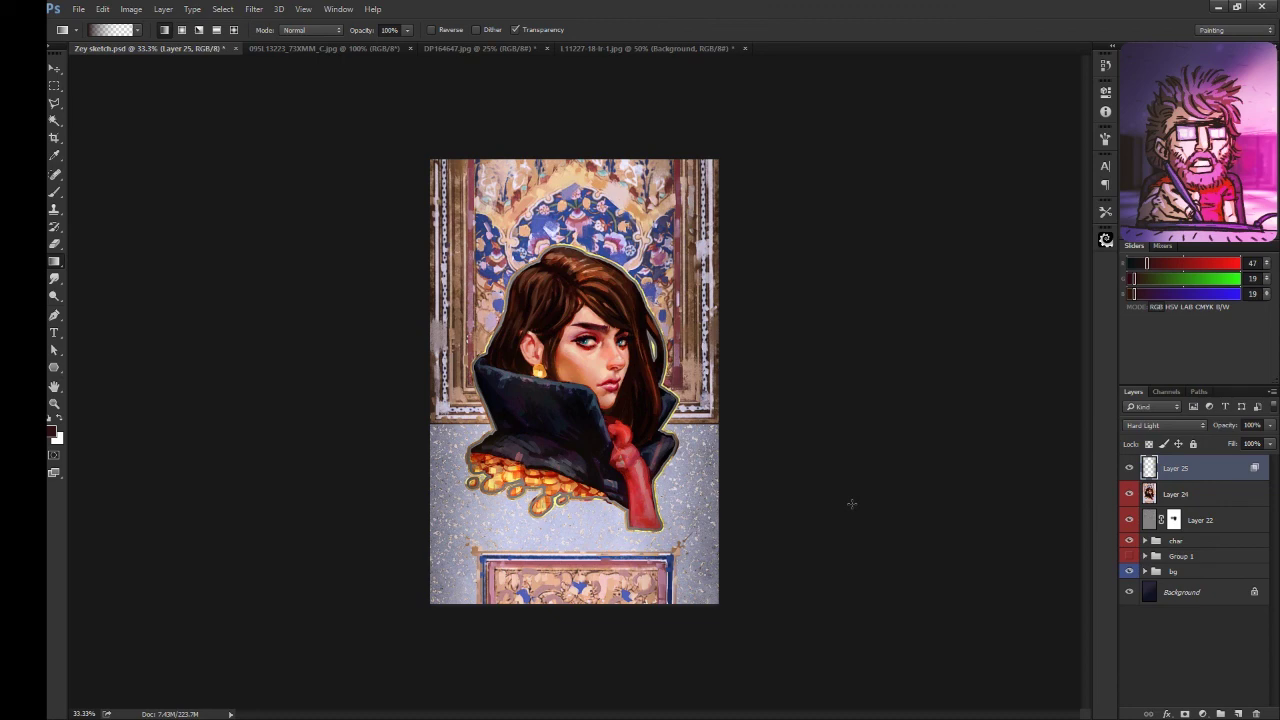
key("ctrl+u")
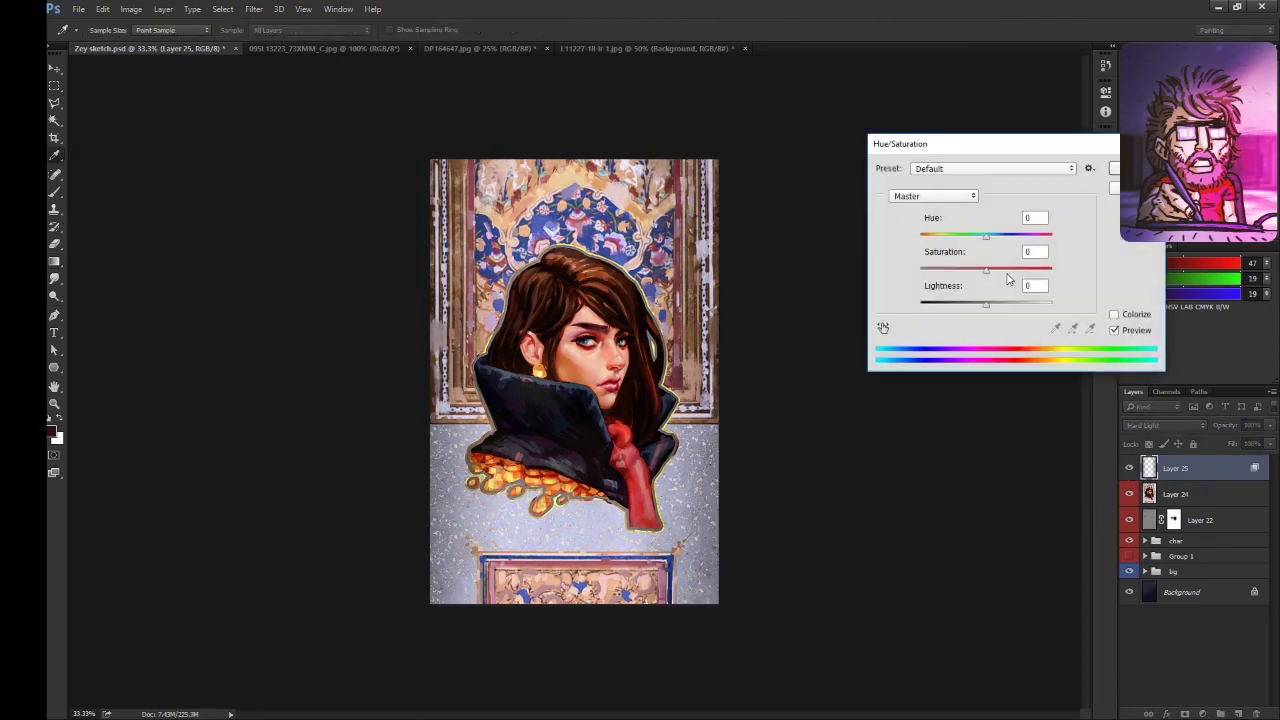
key("Return")
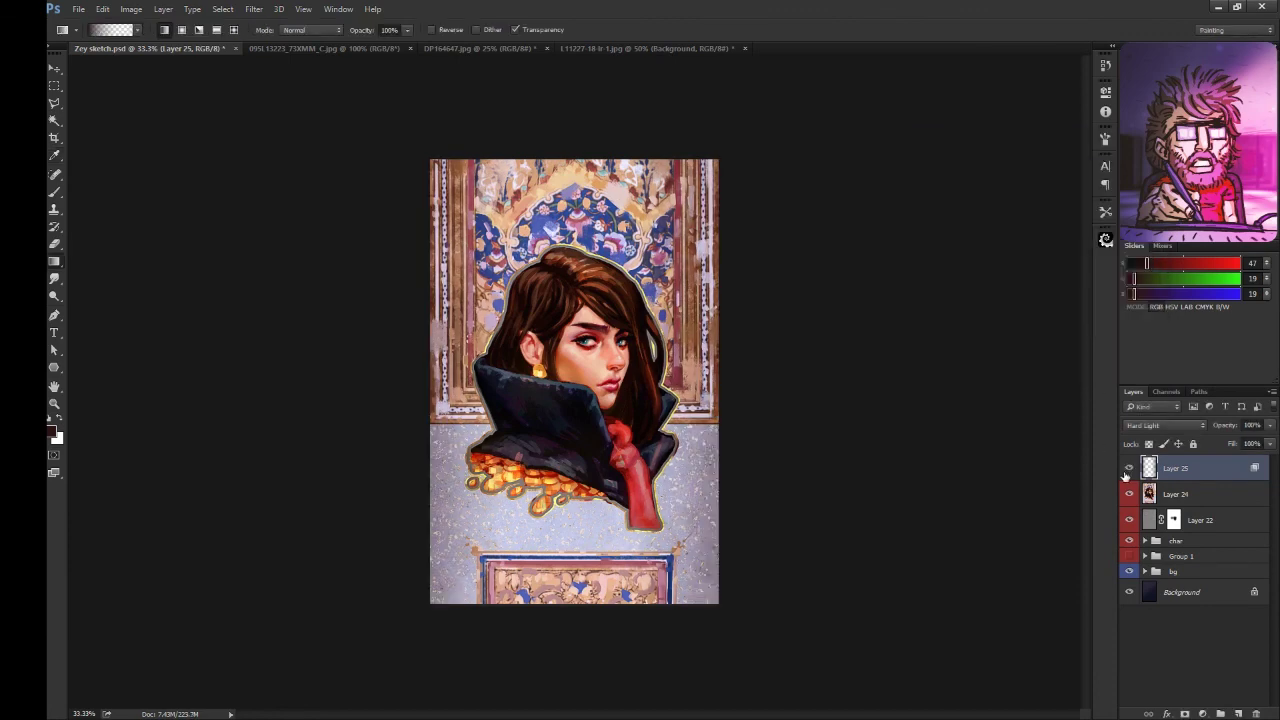
Step: Above Layer 24, add a gold Color Dodge gradient from the top, limited to brighter areas
left_click(1155, 497)
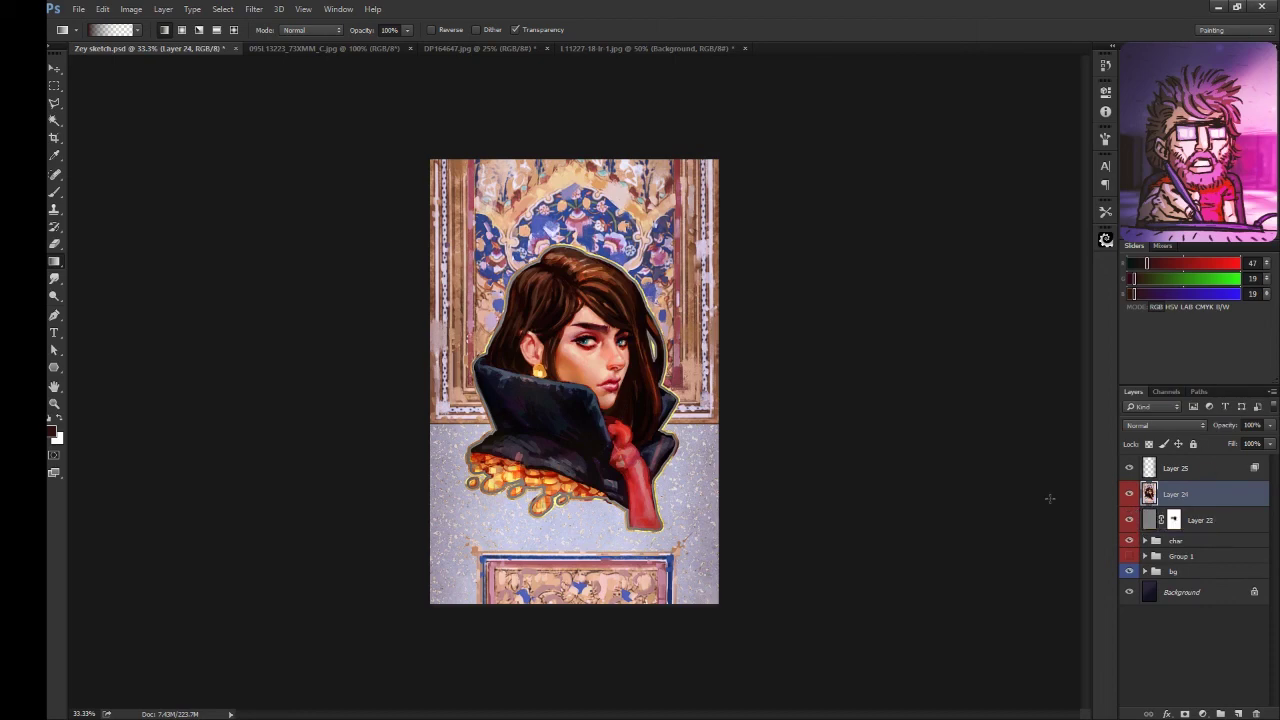
key("ctrl+shift+alt+n")
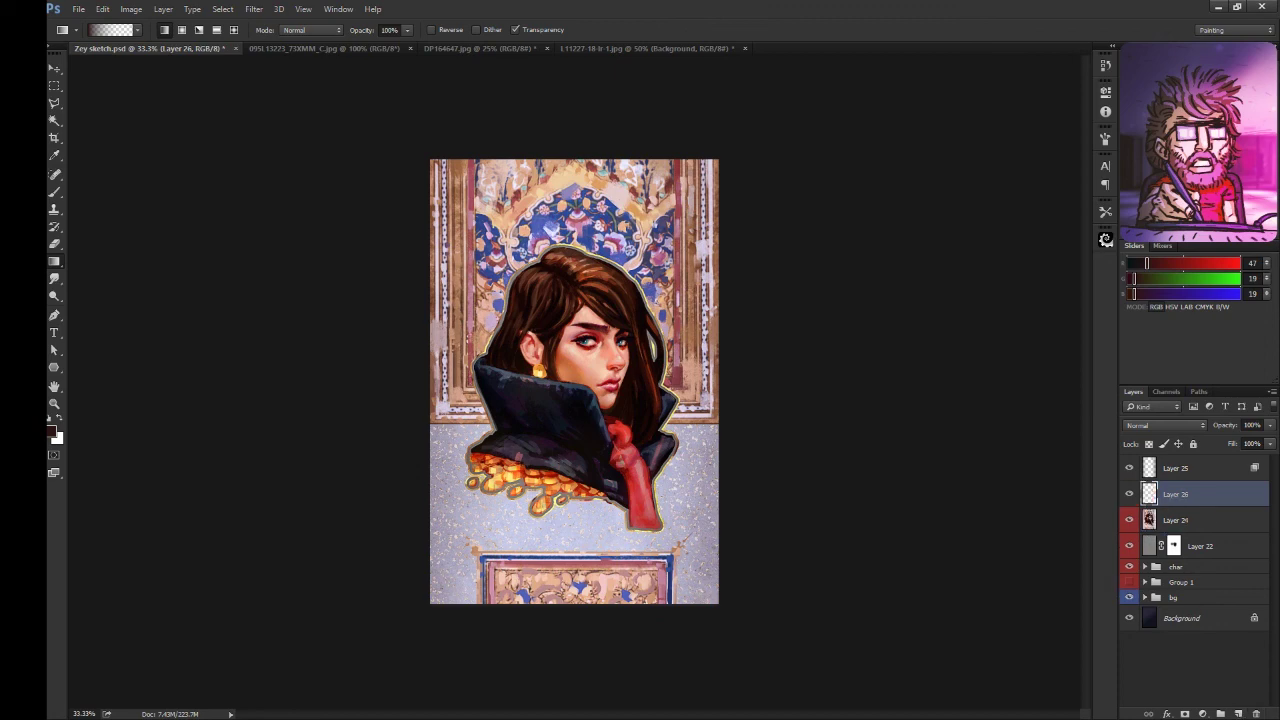
left_click_drag(614, 131, 631, 537)
left_click(1165, 425)
left_click(1150, 523)
double_click(1210, 494)
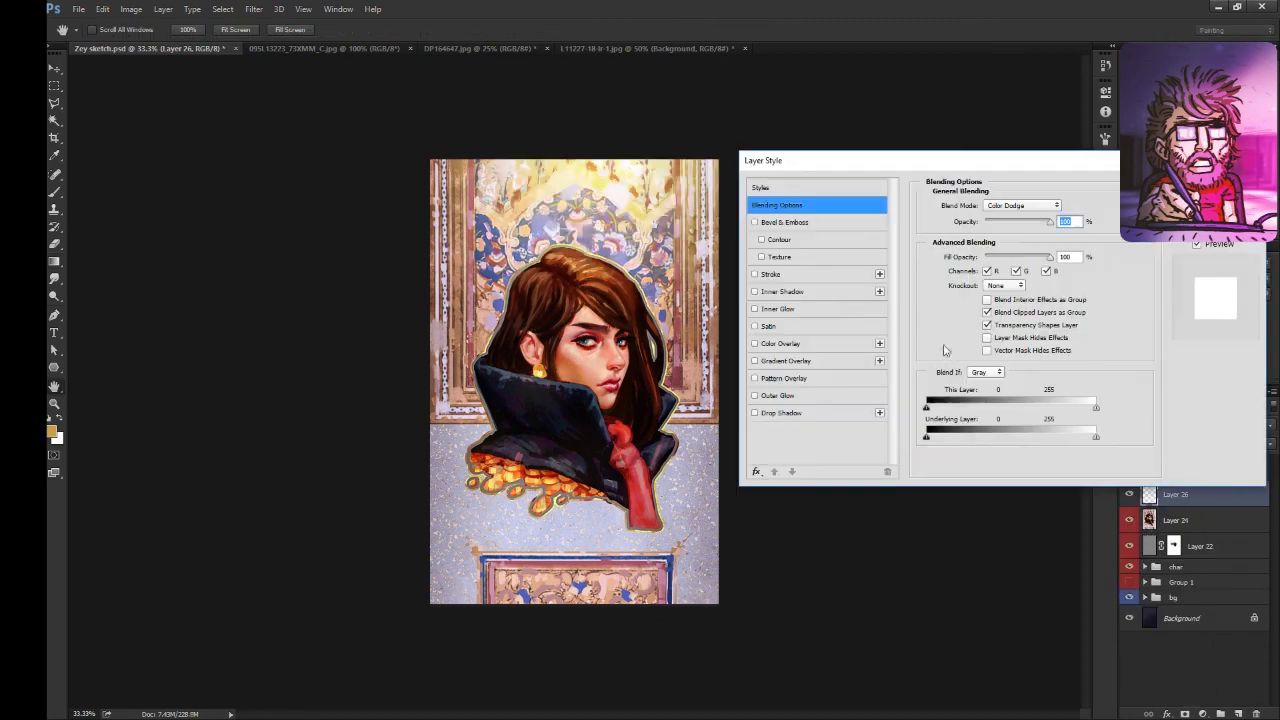
left_click_drag(1095, 437, 1047, 437)
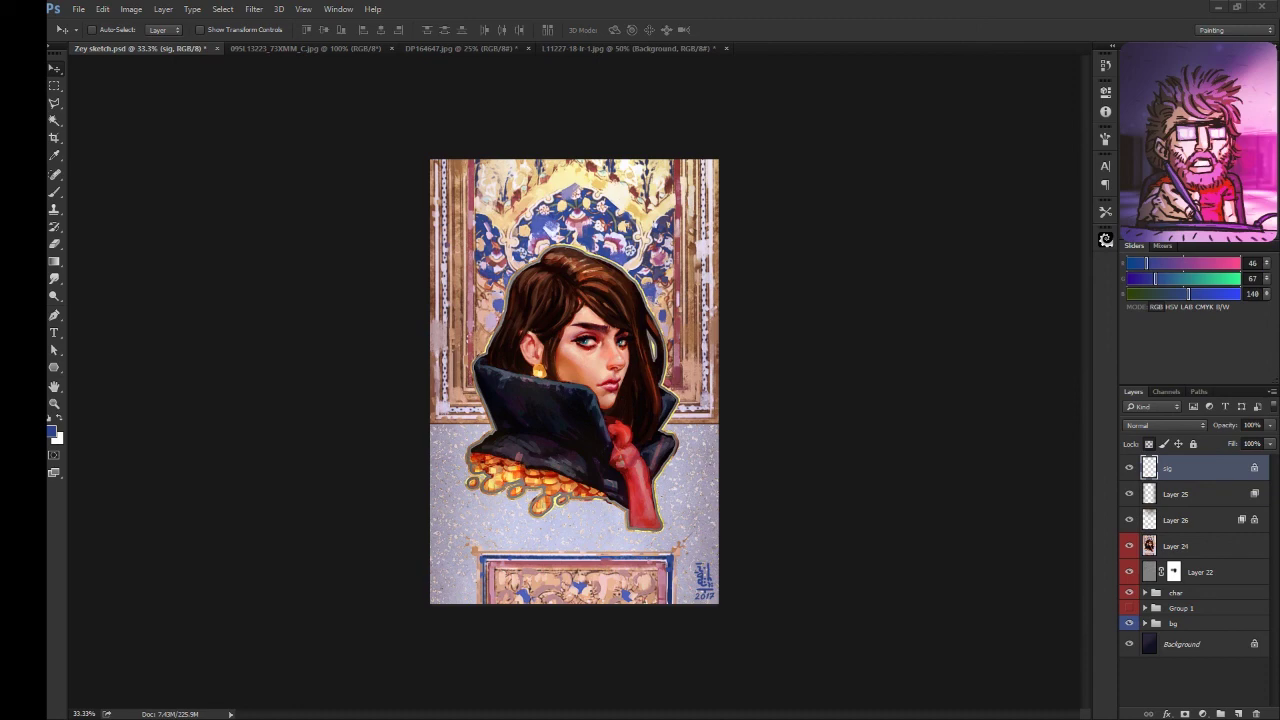
Step: Lasso the sunglasses shape, fill it dark, and lock the layer's transparency
key("ctrl+plus")
key("l")
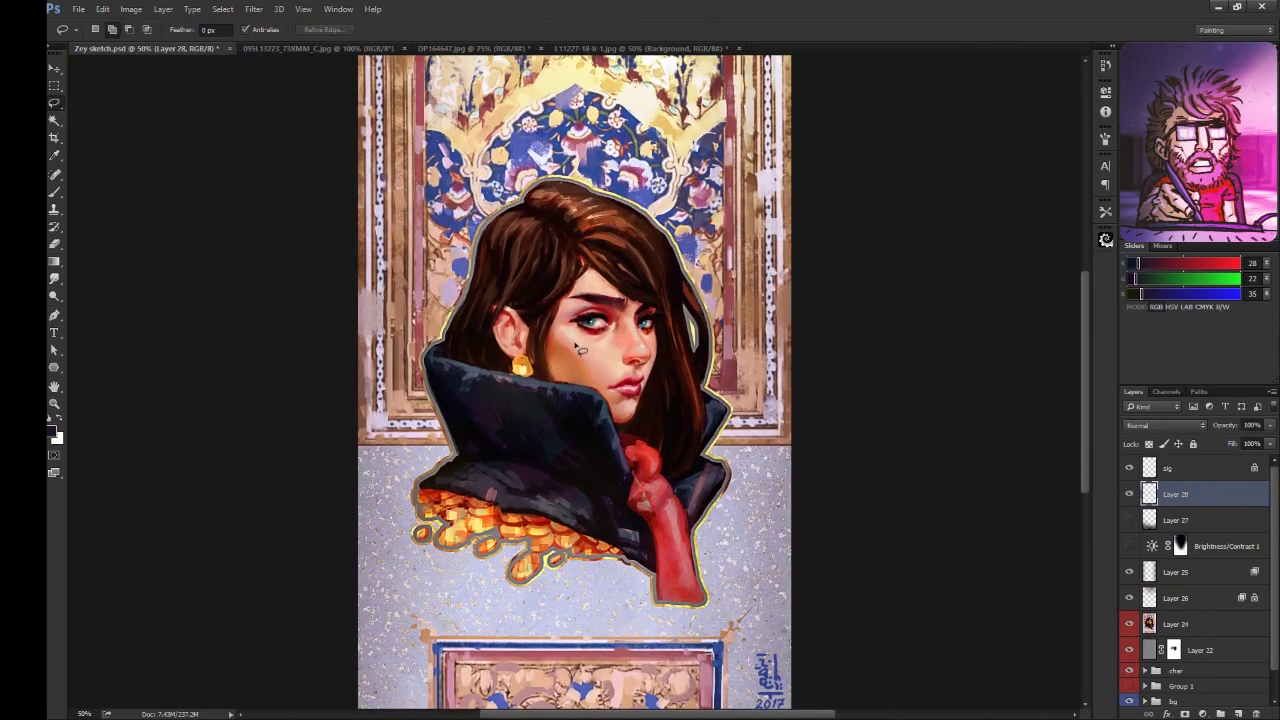
mouse_move(622, 345)
left_mouse_down()
mouse_move(650, 310)
mouse_move(530, 315)
left_mouse_up()
key("alt+BackSpace")
key("ctrl+d")
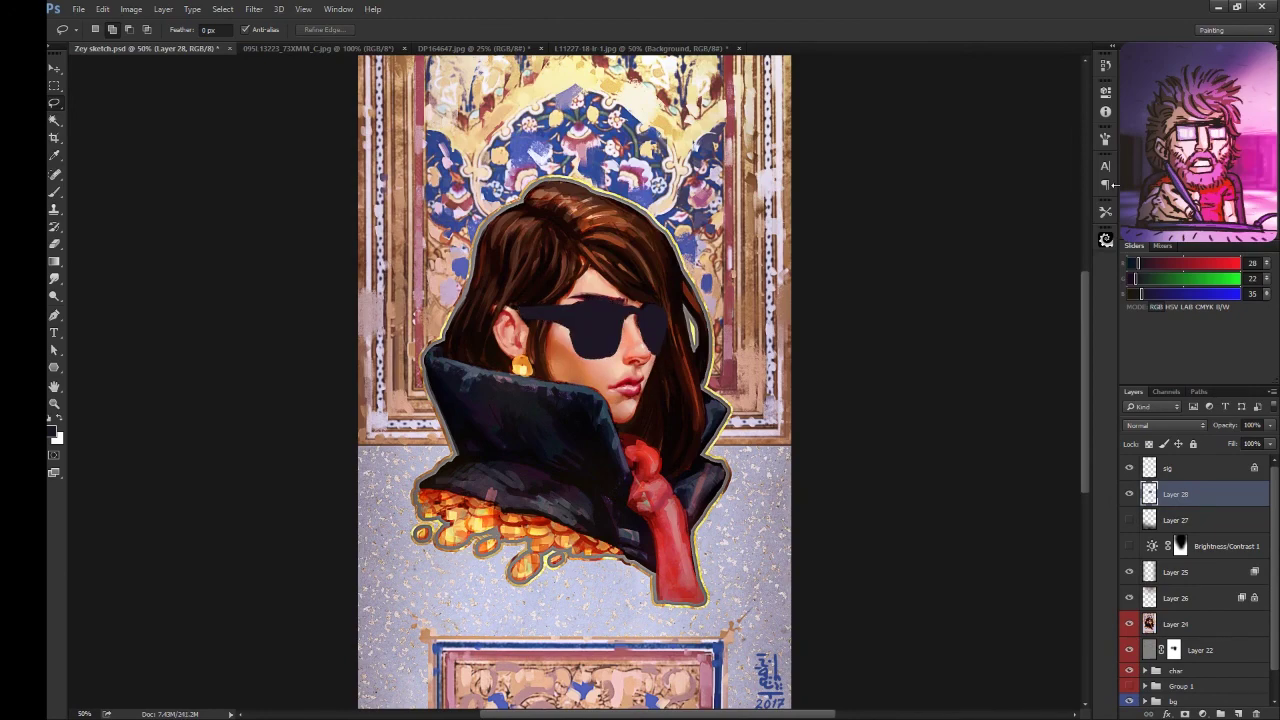
key("/")
Step: Brush light and dark purple tones across the lenses
key("b")
right_click(552, 316)
key("Escape")
mouse_move(580, 345)
left_mouse_down()
mouse_move(600, 310)
mouse_move(618, 310)
mouse_move(608, 345)
mouse_move(610, 318)
mouse_move(650, 312)
left_mouse_up()
left_click(612, 318, "alt")
left_click(607, 327, "alt")
left_click(592, 335, "alt")
left_click(600, 335, "alt")
mouse_move(585, 345)
left_mouse_down()
mouse_move(579, 320)
mouse_move(655, 325)
left_mouse_up()
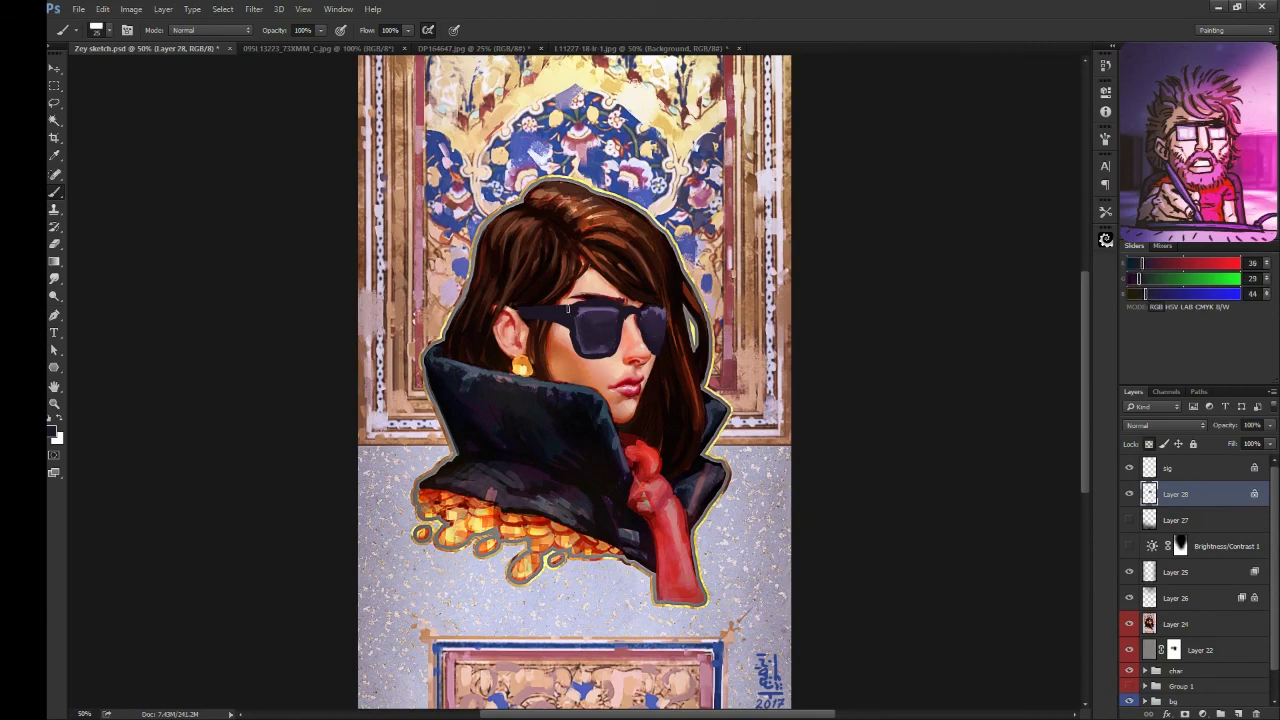
left_click(650, 320, "alt")
Step: Add lighter purple highlight strokes on the left lens
left_click(662, 311, "alt")
left_click(606, 335, "alt")
left_click_drag(592, 326, 610, 350)
left_click(586, 347, "alt")
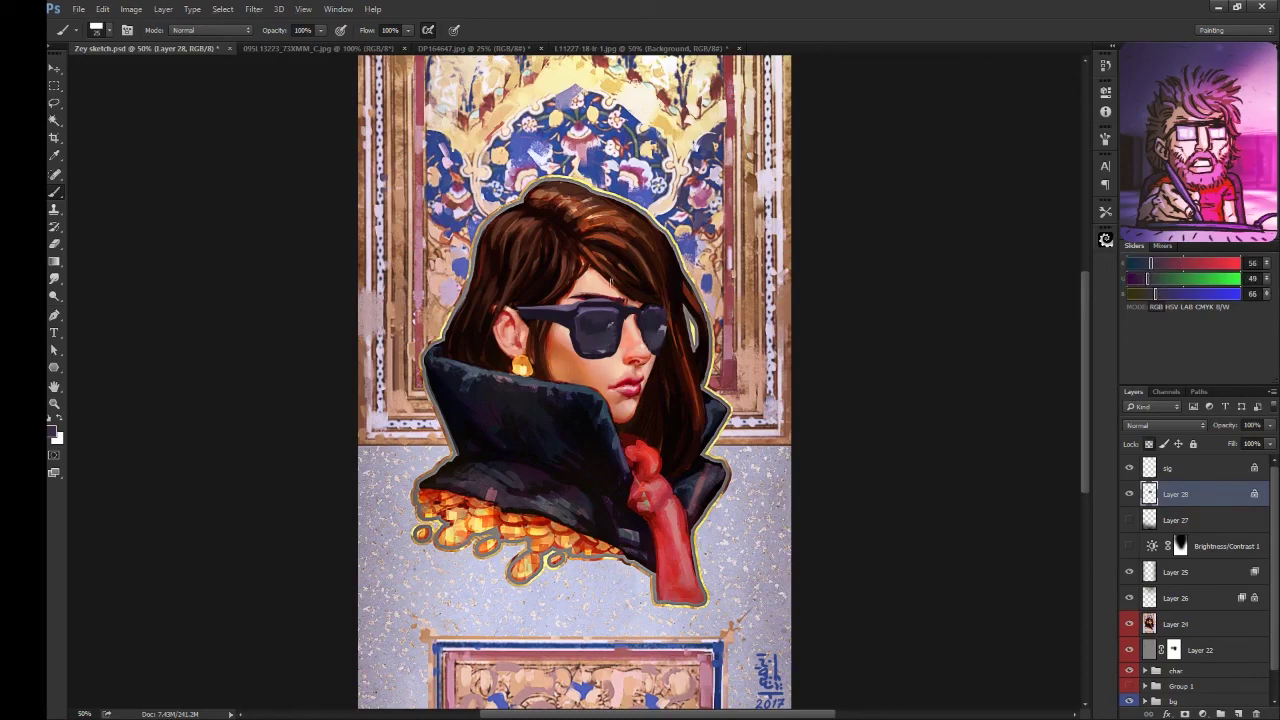
left_click(594, 338, "alt")
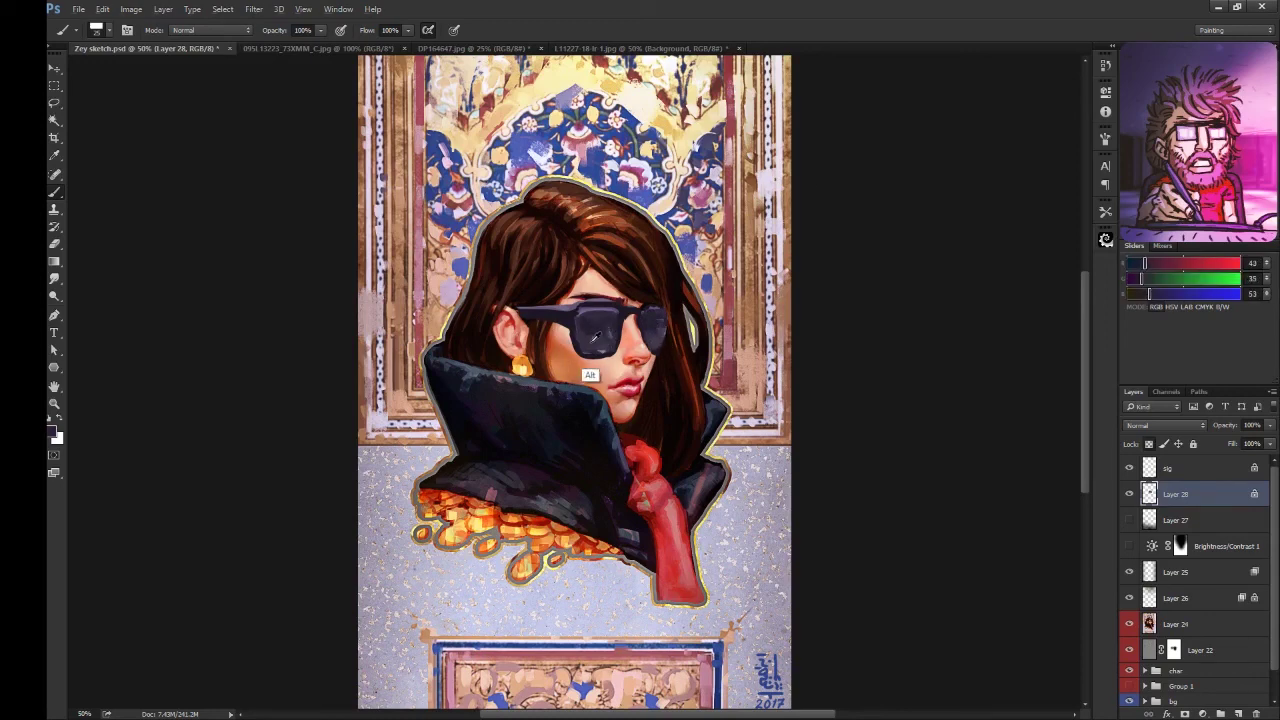
left_click(600, 336, "alt")
Step: Add a Hard Light layer beneath the sunglasses and pick a dark reddish brown
left_click(1238, 713, "ctrl")
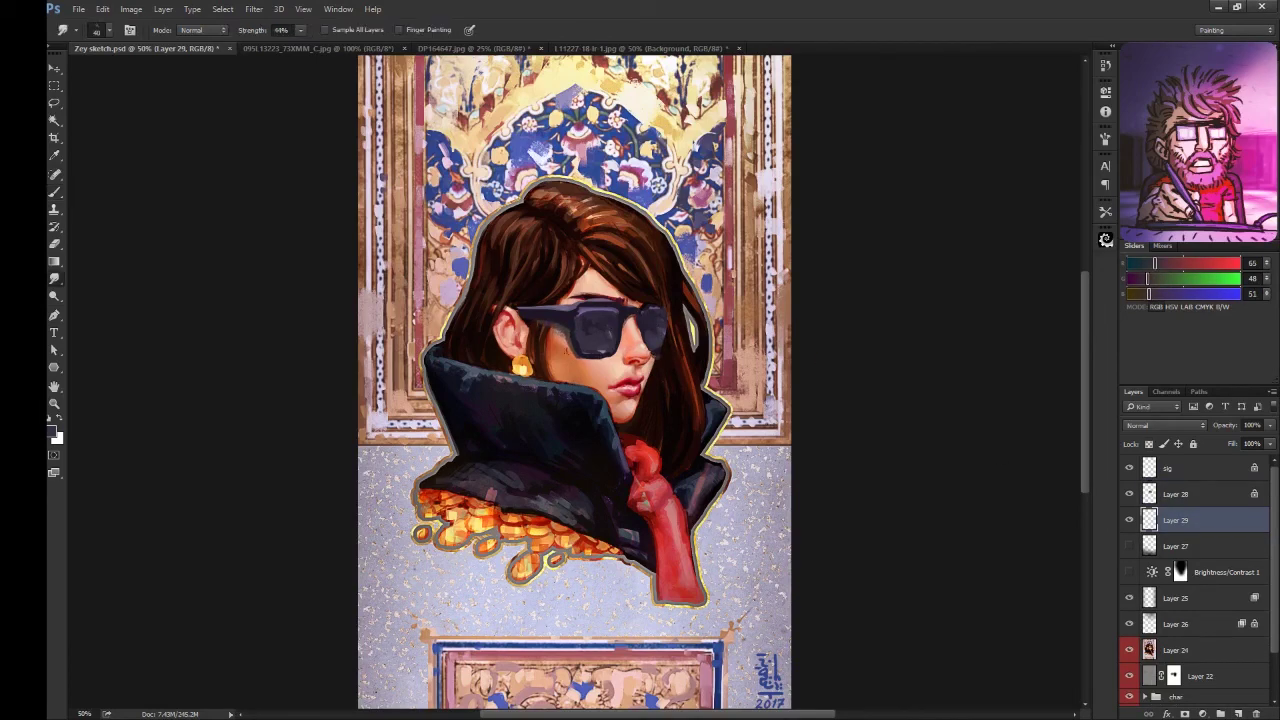
key("shift+alt+h")
left_click(565, 325, "alt")
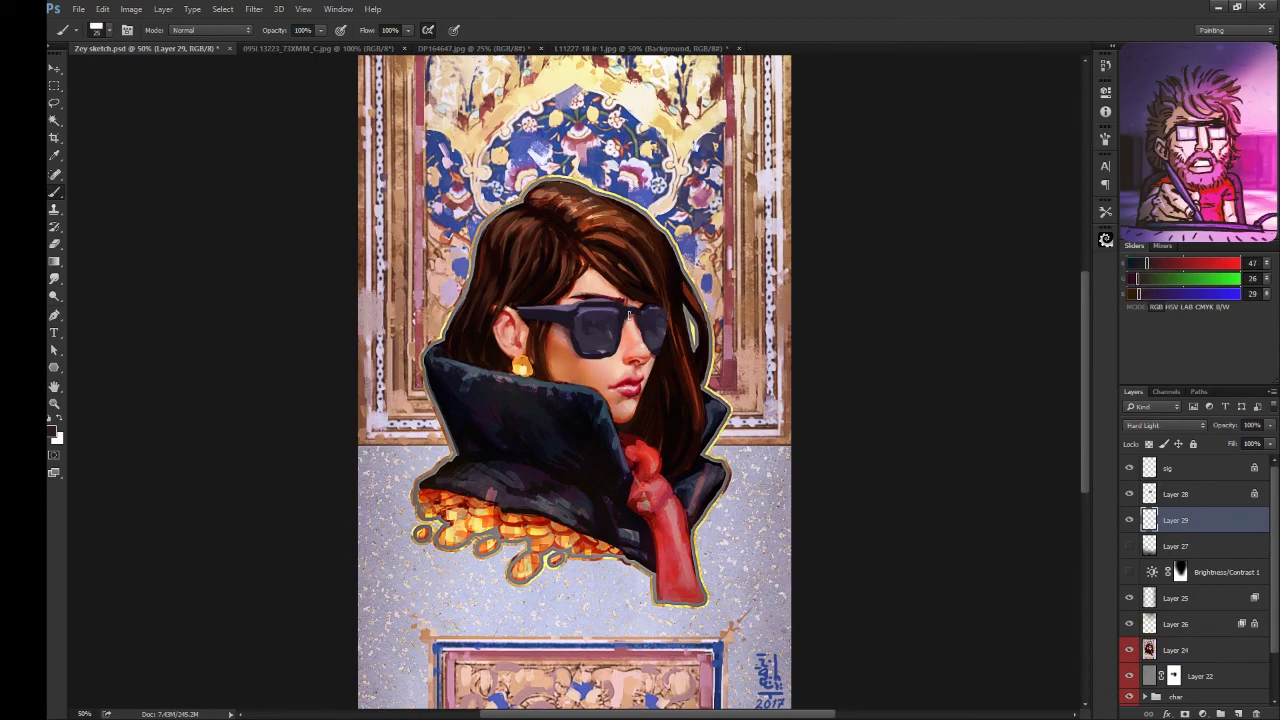
key("ctrl+minus")
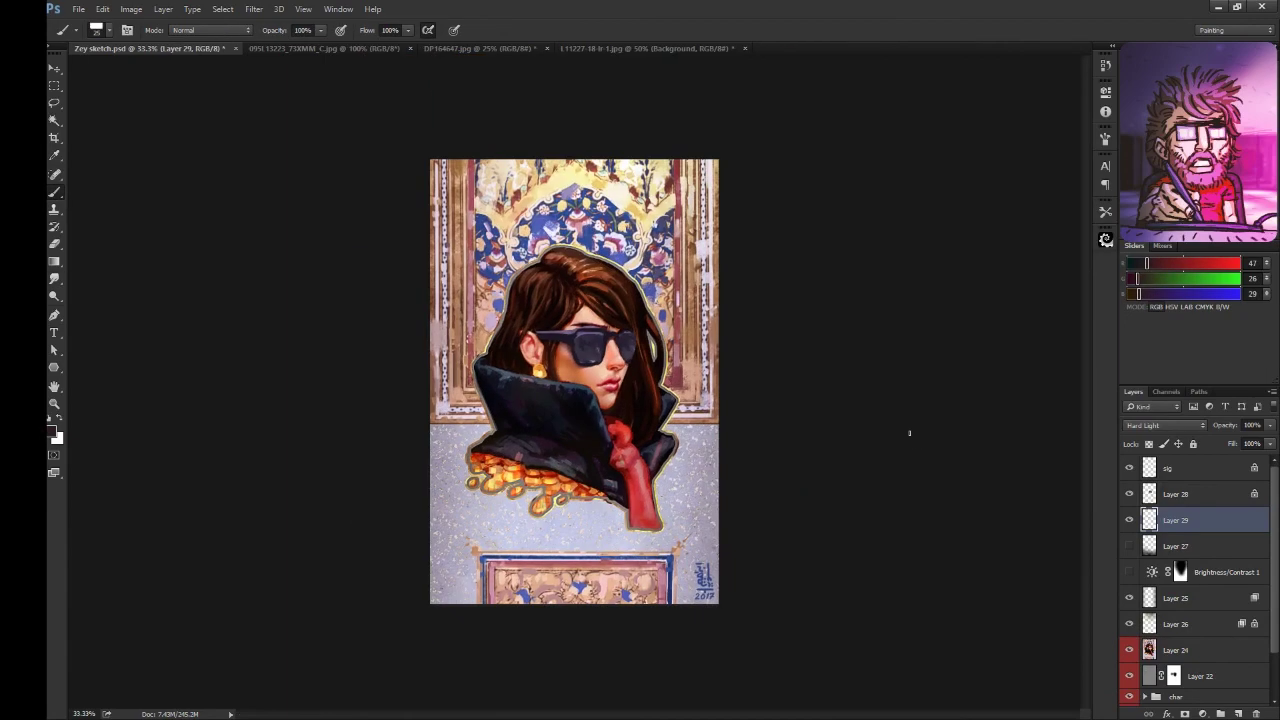